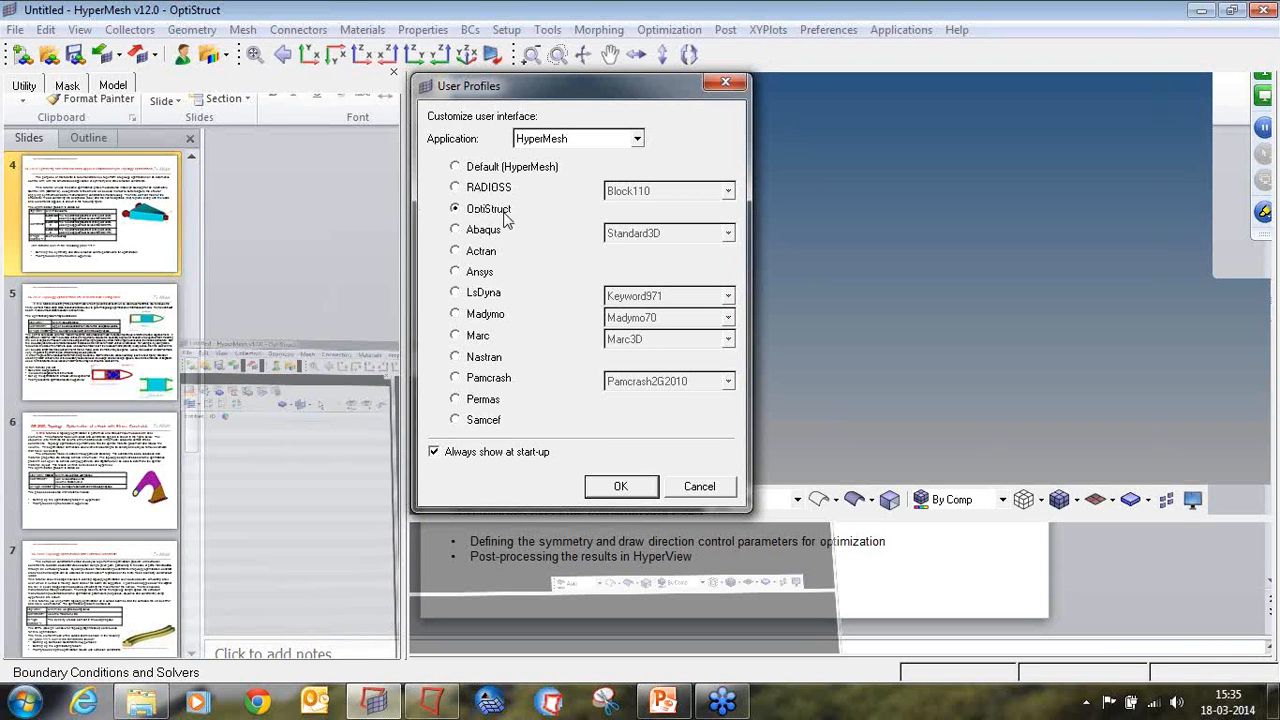
Step: Load the OptiStruct user profile, maximize the HyperMesh window, and narrow the model browser to enlarge the graphics area
left_click(621, 487)
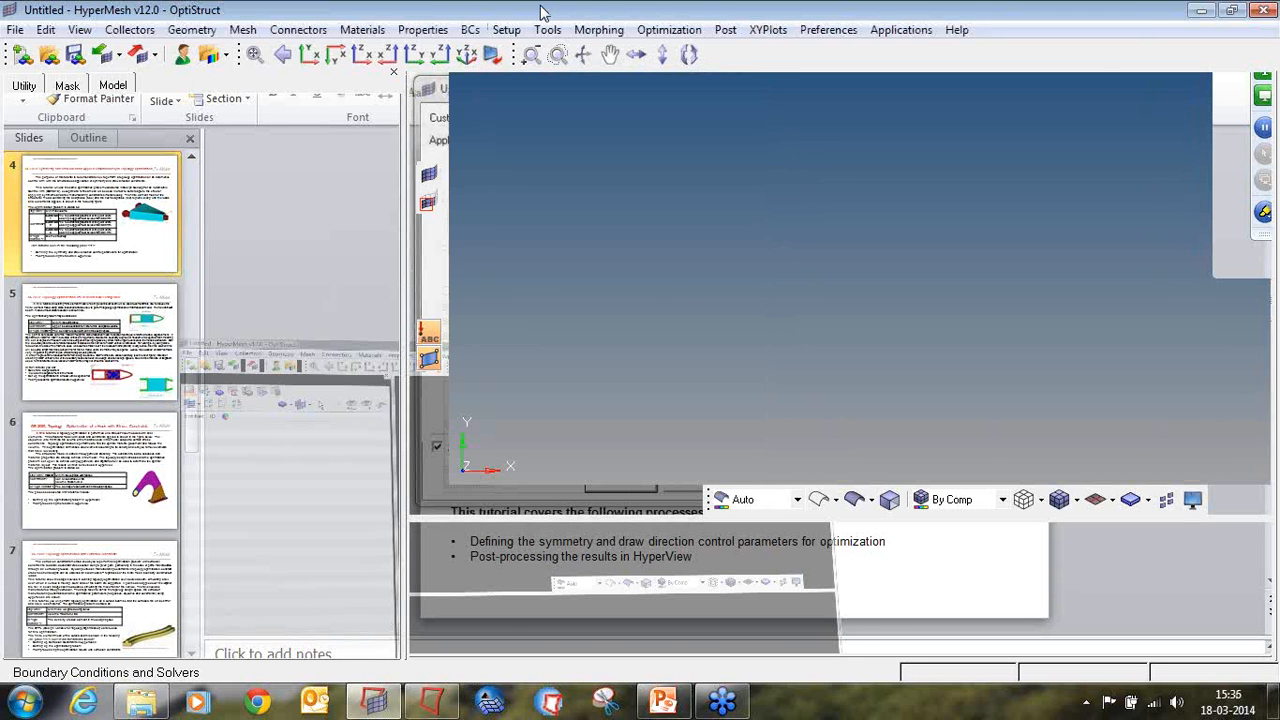
left_click_drag(541, 8, 543, 99)
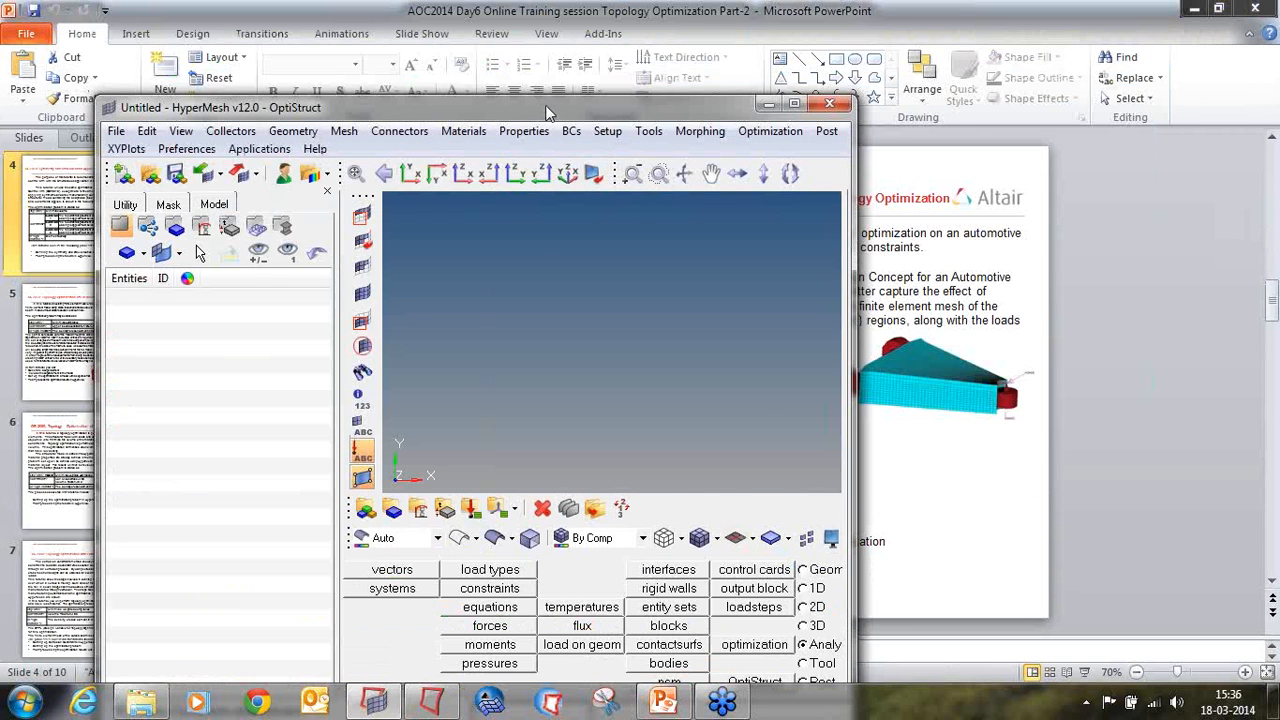
double_click(546, 108)
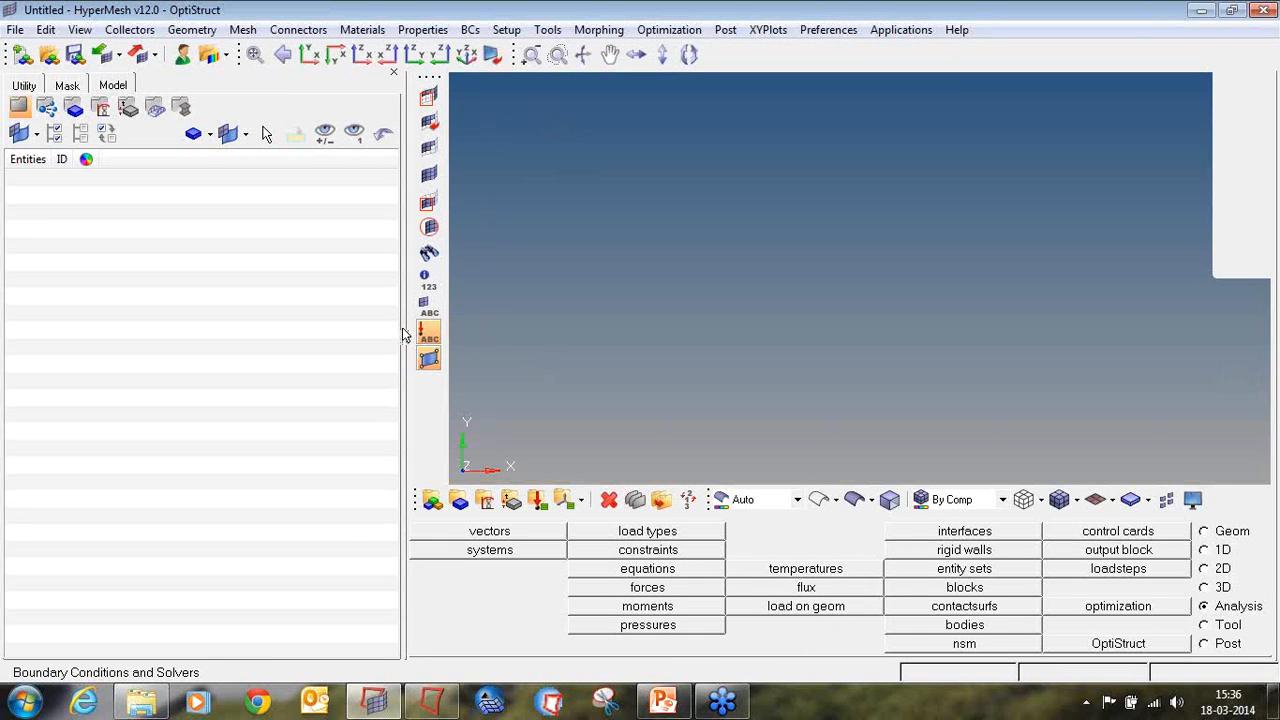
left_click_drag(403, 328, 306, 323)
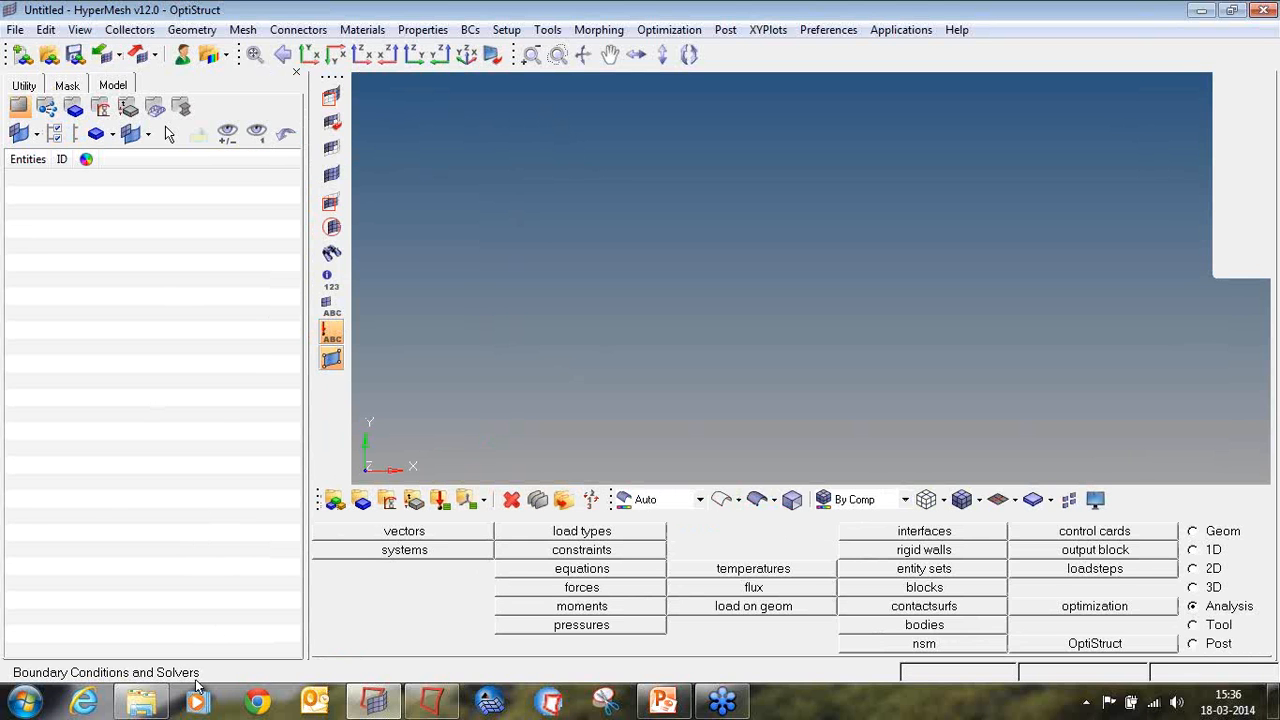
Step: Switch to Windows Explorer, look up the model file in the Topology Optimization Part2 symmetry and draw direction folder, and return to HyperMesh
left_click(141, 702)
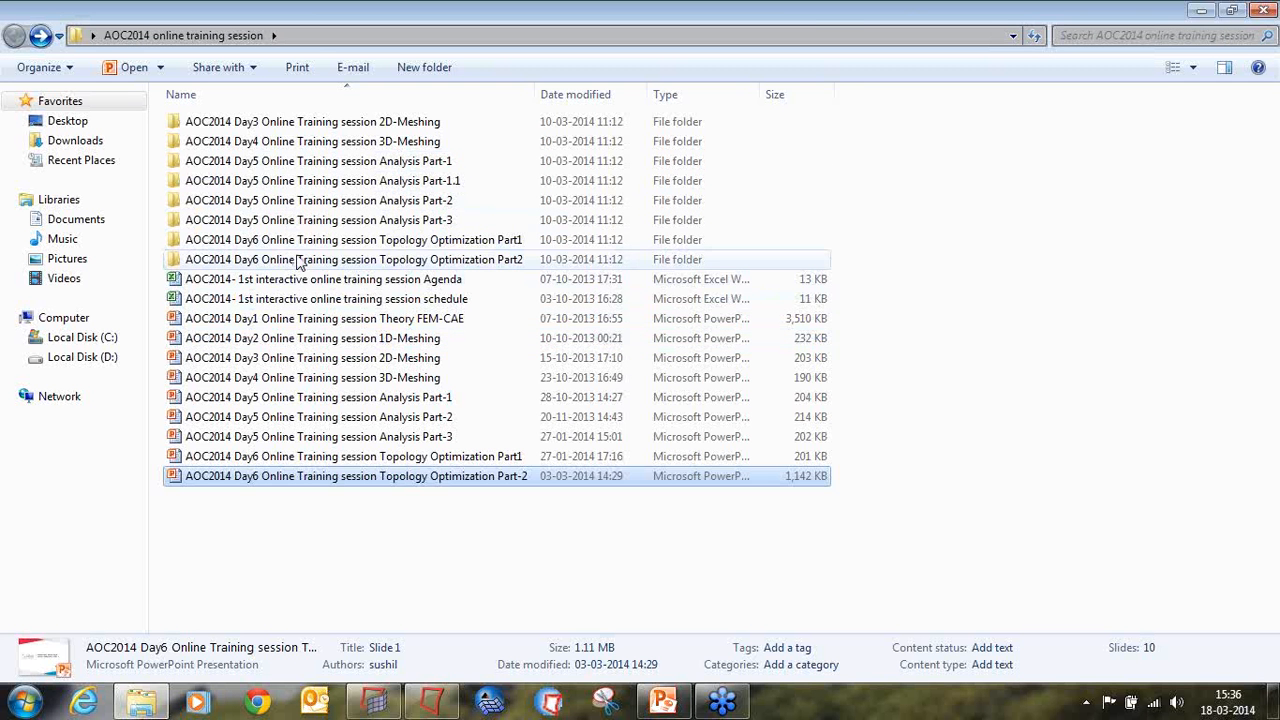
double_click(297, 260)
double_click(280, 124)
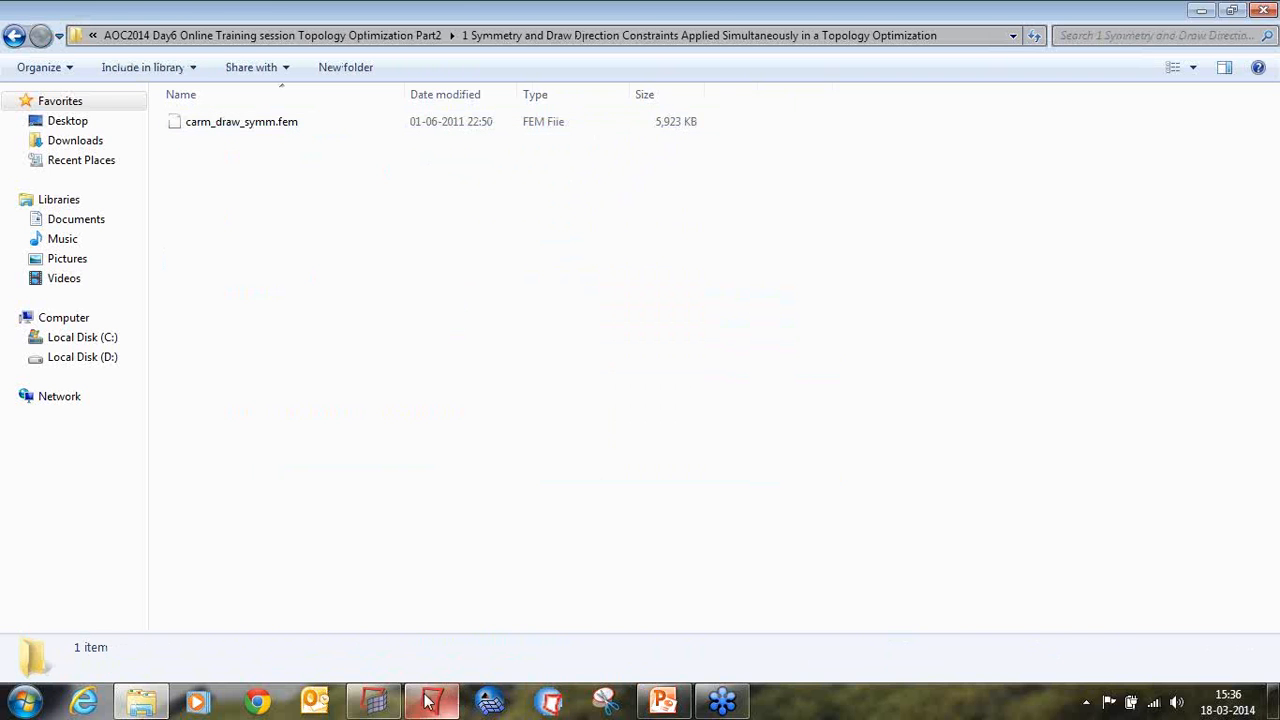
left_click(374, 702)
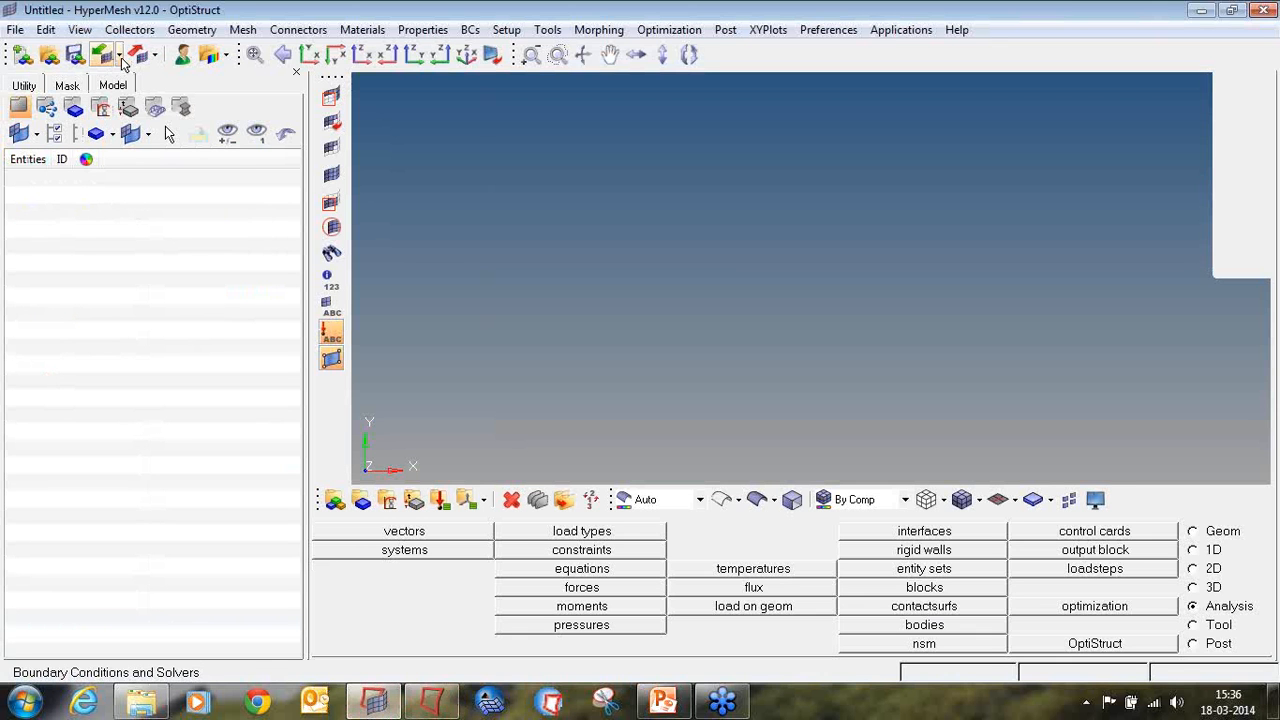
left_click(1252, 212)
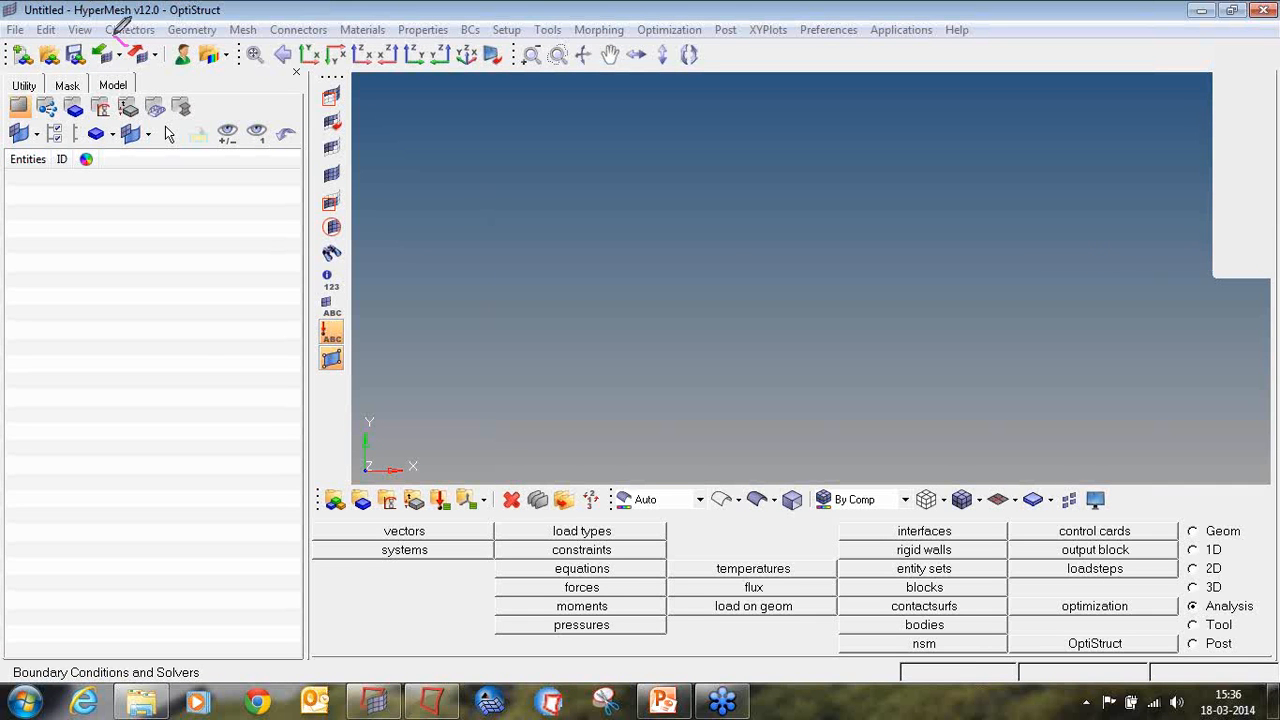
mouse_move(101, 31)
left_mouse_down()
mouse_move(88, 58)
mouse_move(122, 72)
mouse_move(128, 38)
left_mouse_up()
left_click(1261, 221)
left_click(1236, 239)
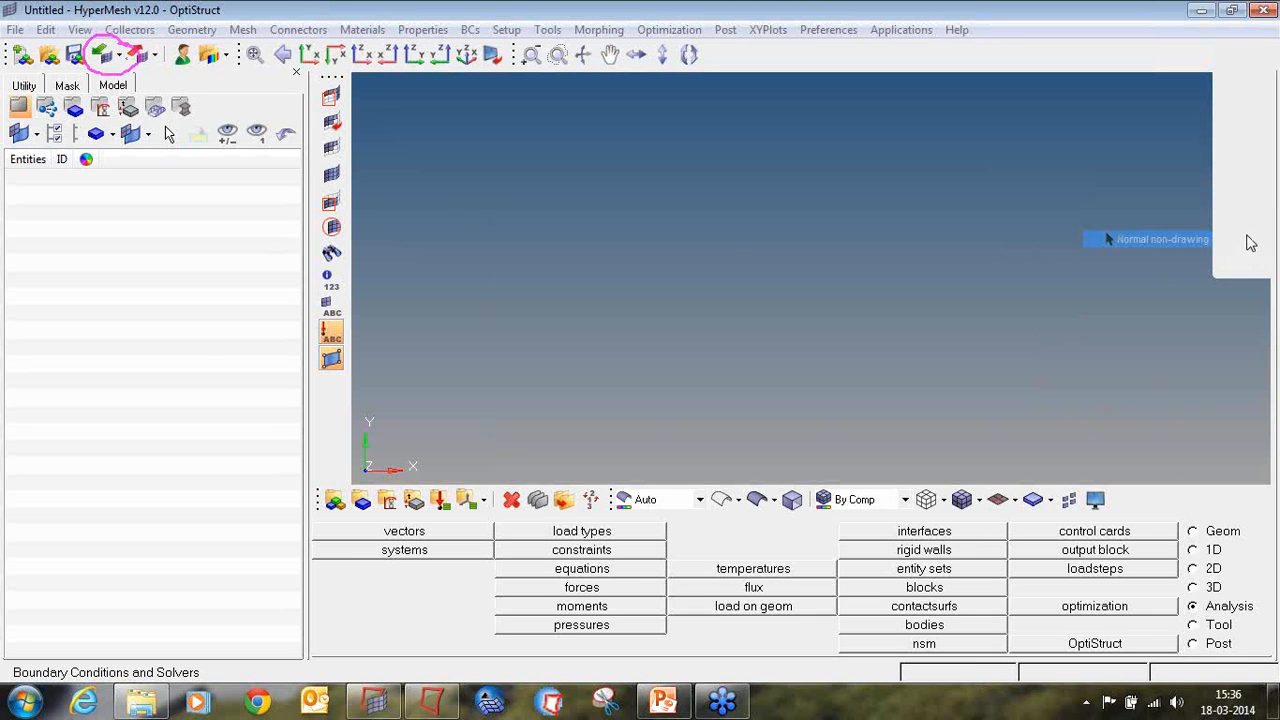
left_click(1183, 338)
left_click(1143, 331)
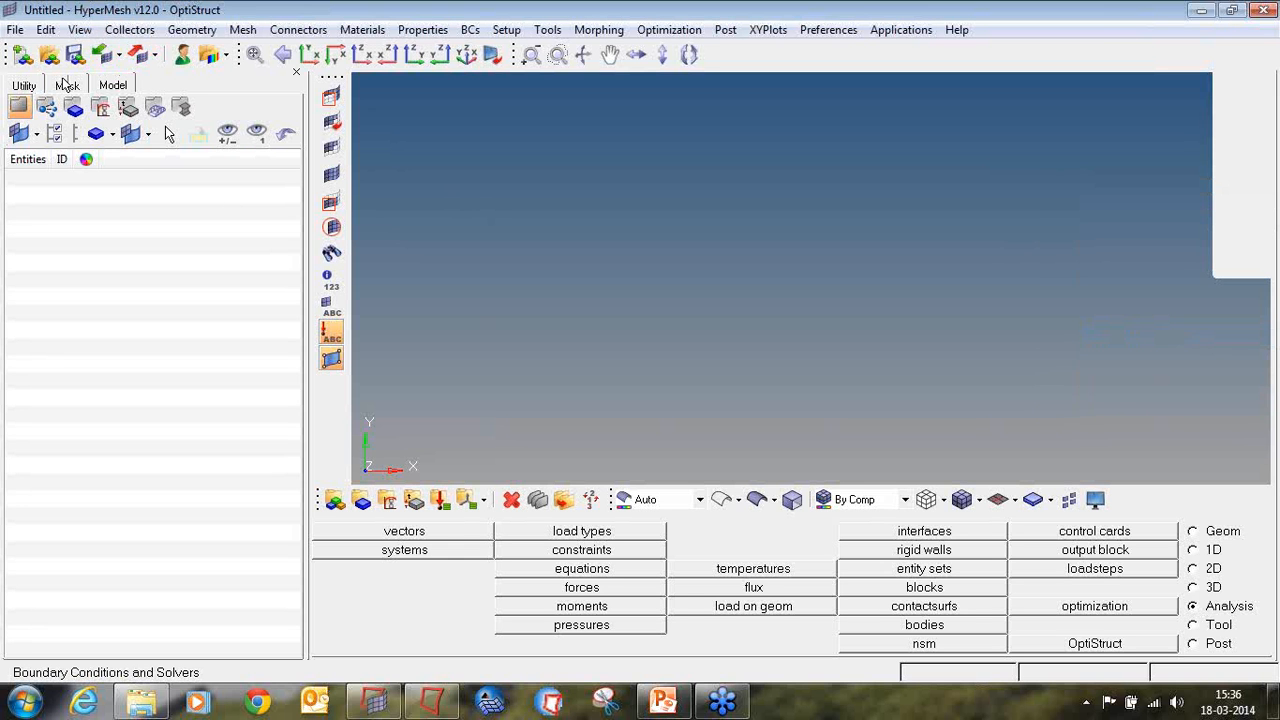
Step: Start a solver deck import with OptiStruct as the file type
left_click(119, 57)
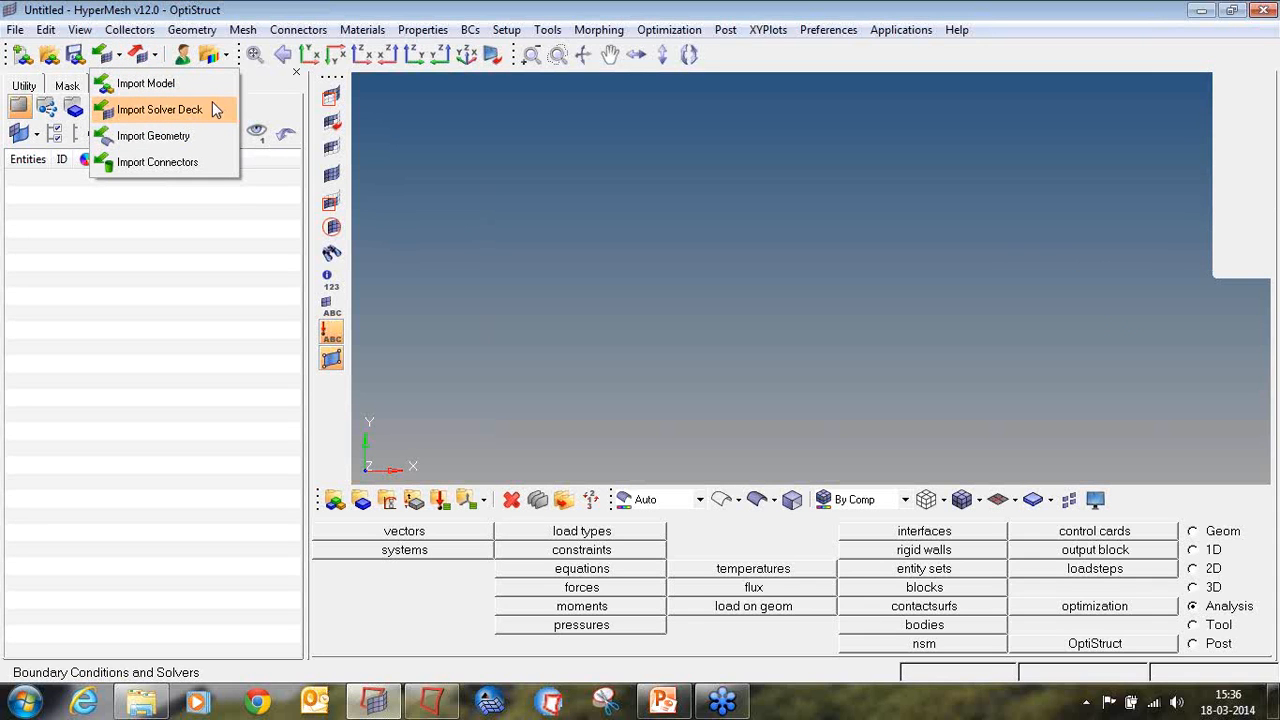
left_click(213, 110)
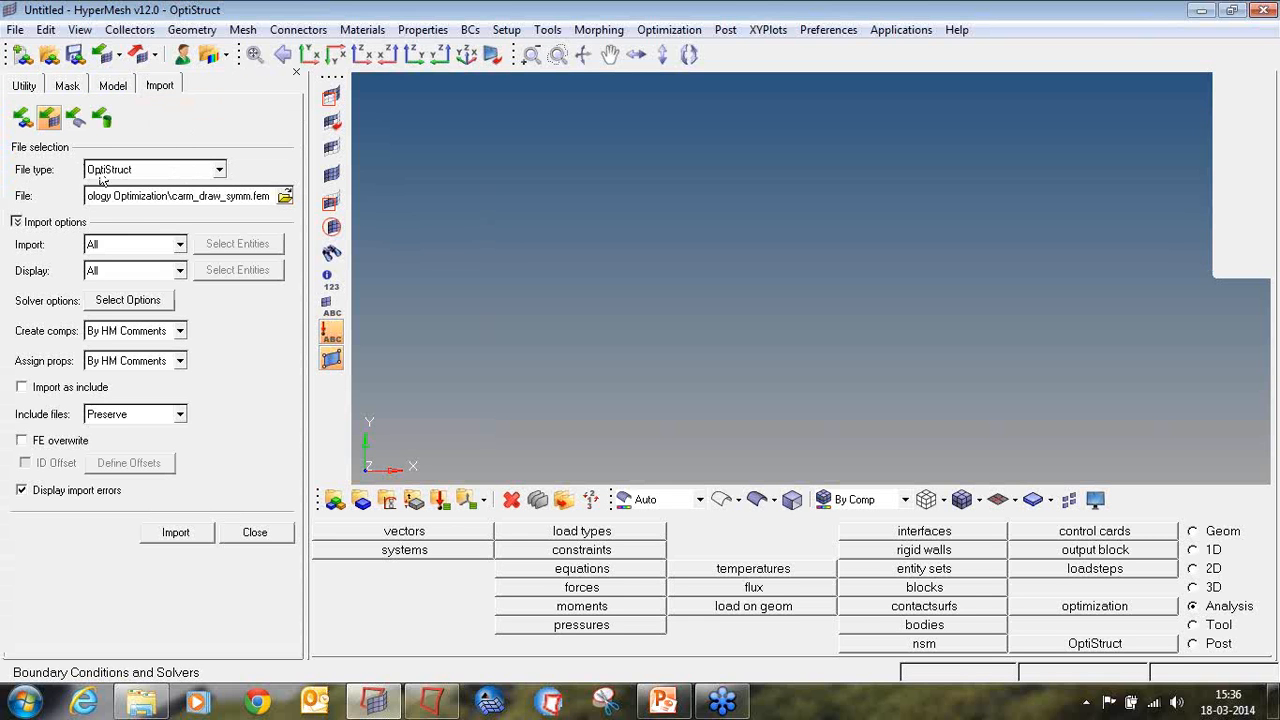
left_click(153, 172)
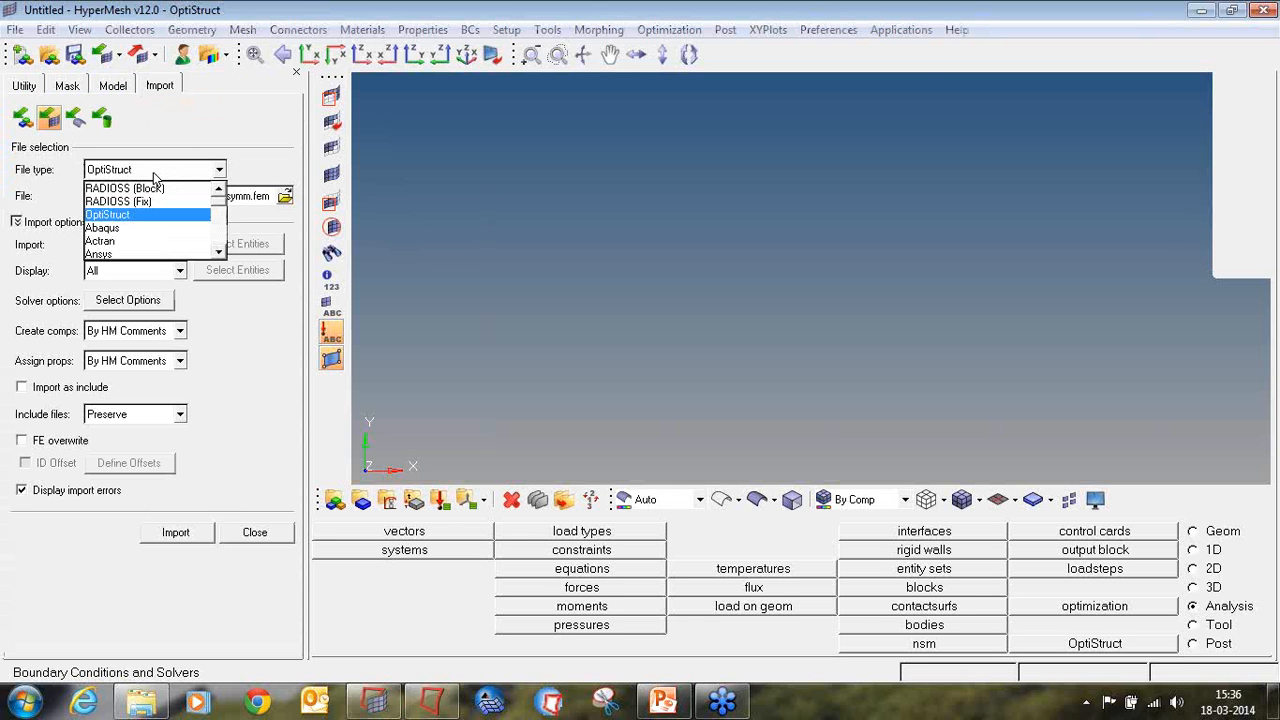
left_click(130, 220)
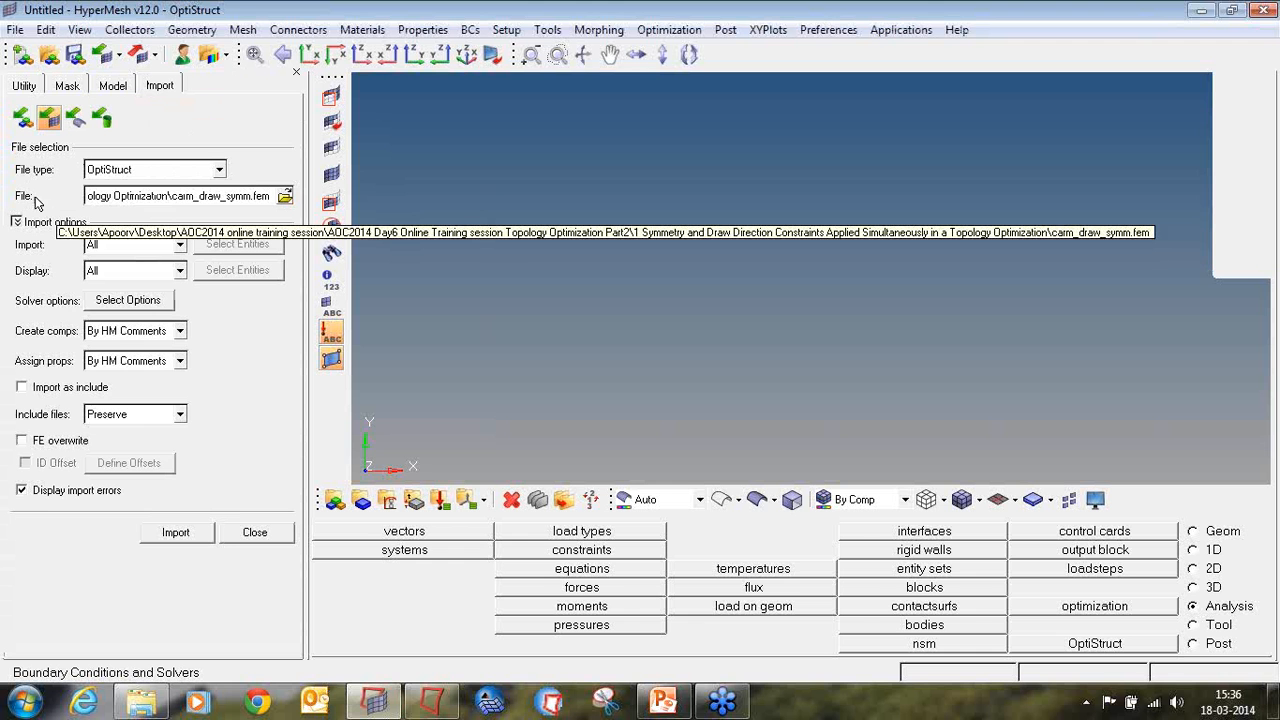
Step: Import carm_draw_symm.fem from the "1 Symmetry and Draw Direction Constraints" folder and close the import settings
left_click(285, 196)
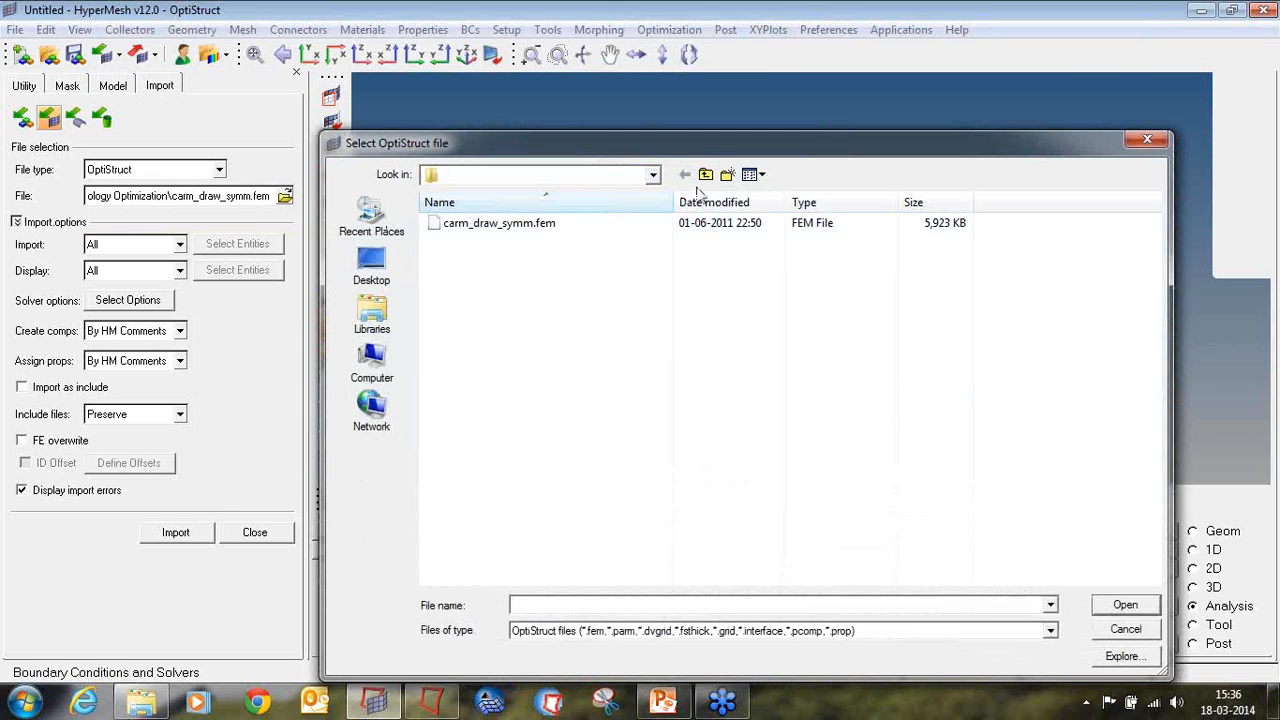
left_click(653, 176)
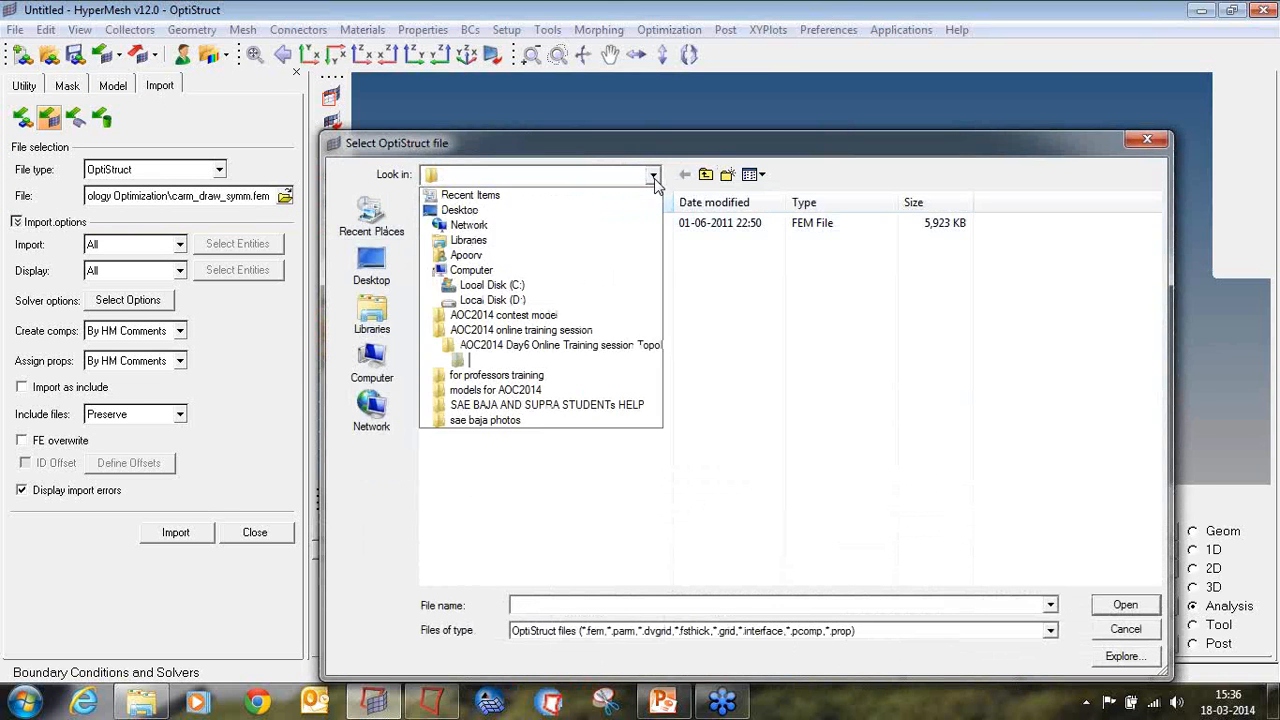
left_click(610, 346)
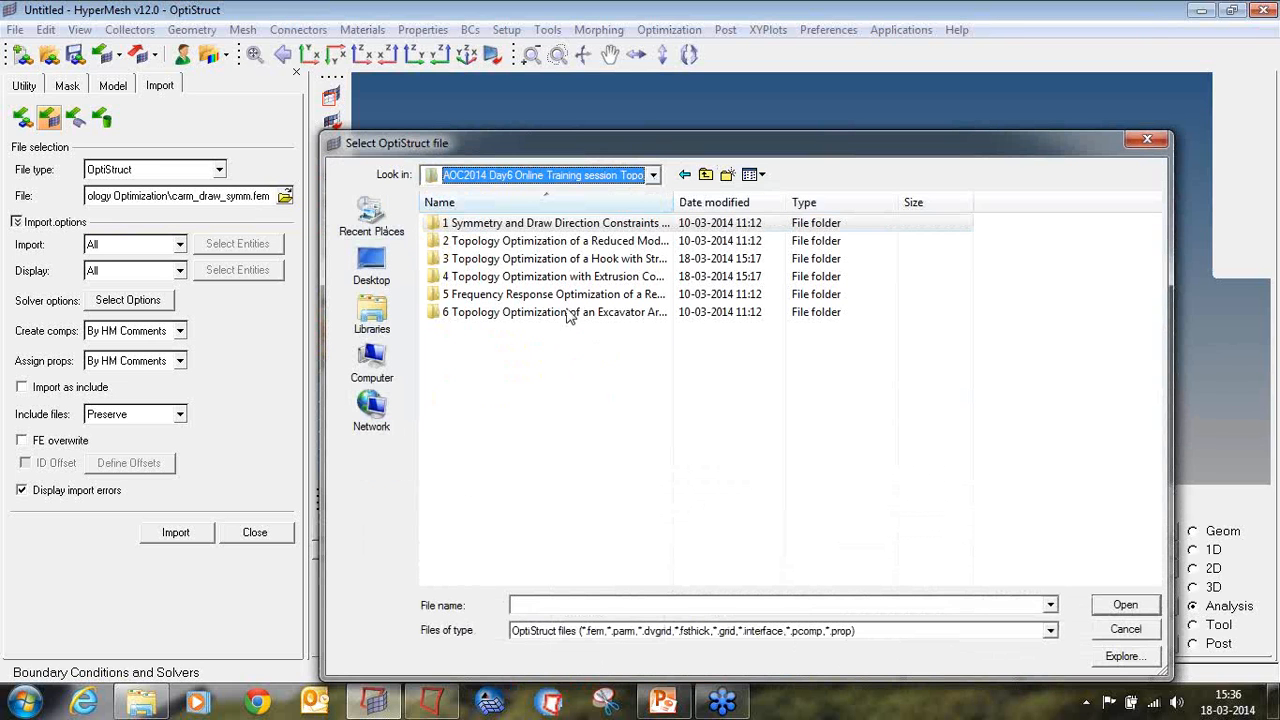
double_click(548, 224)
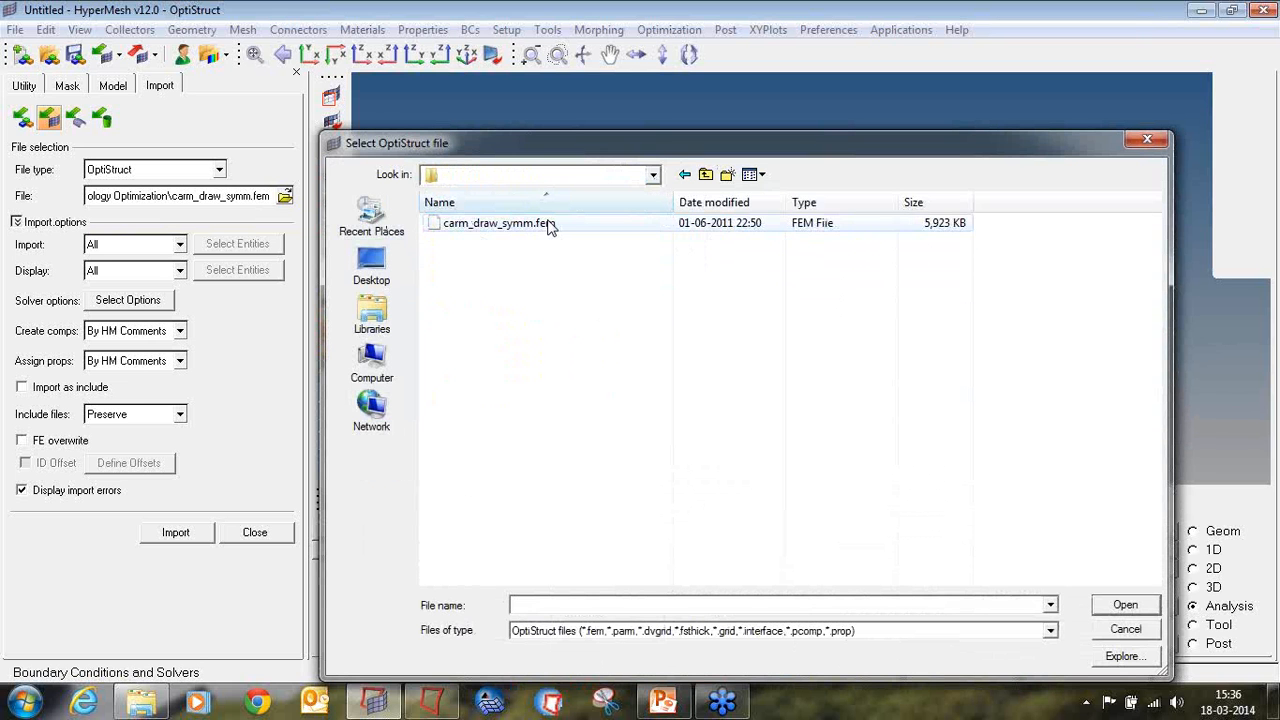
left_click(470, 225)
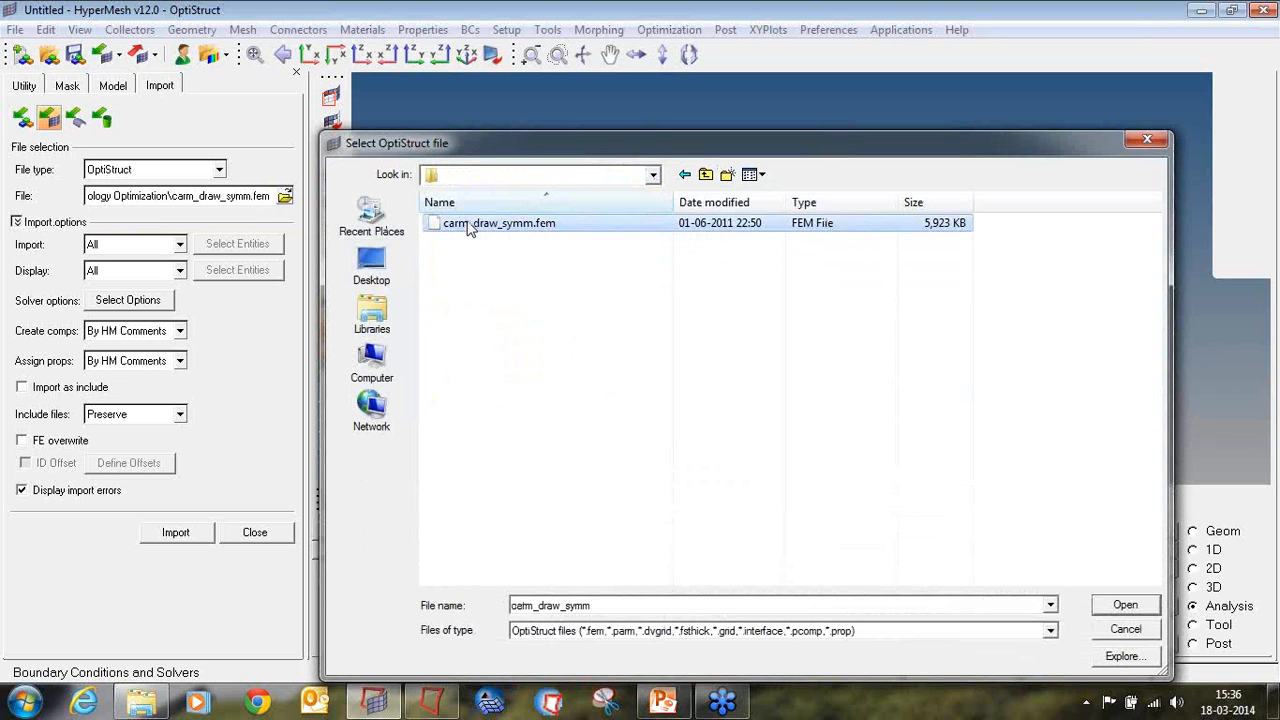
left_click(1122, 610)
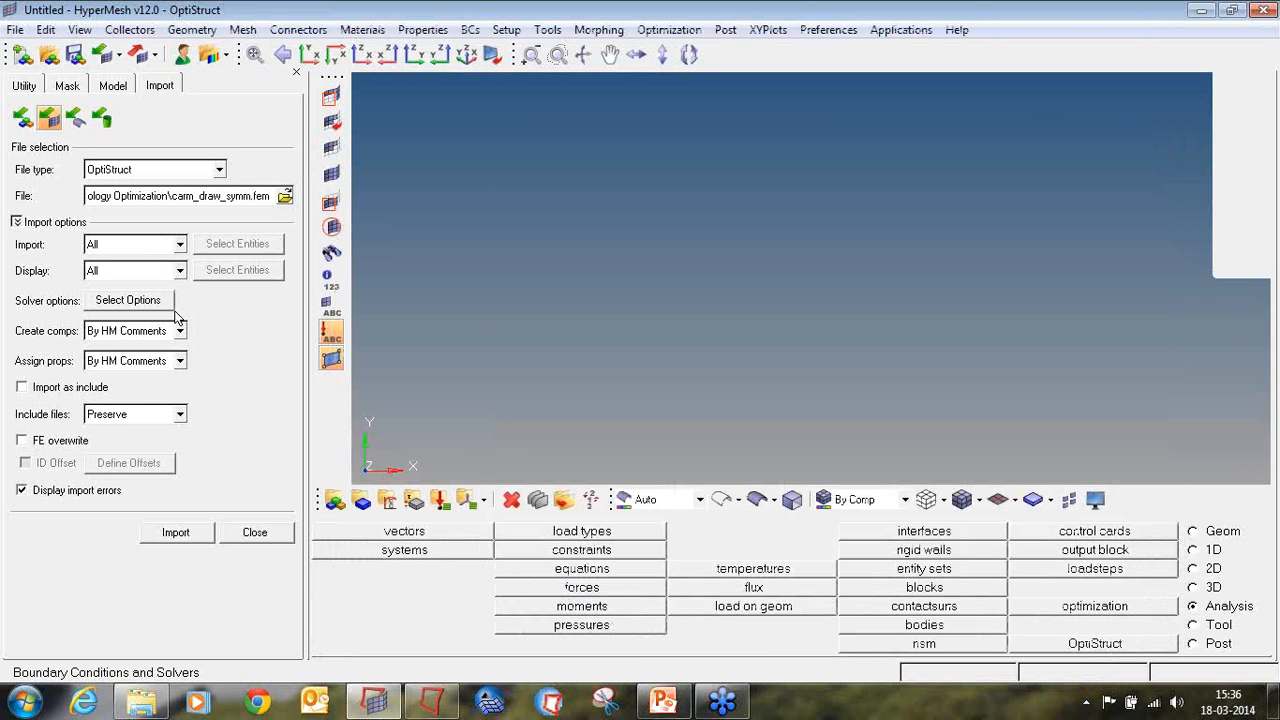
left_click(175, 533)
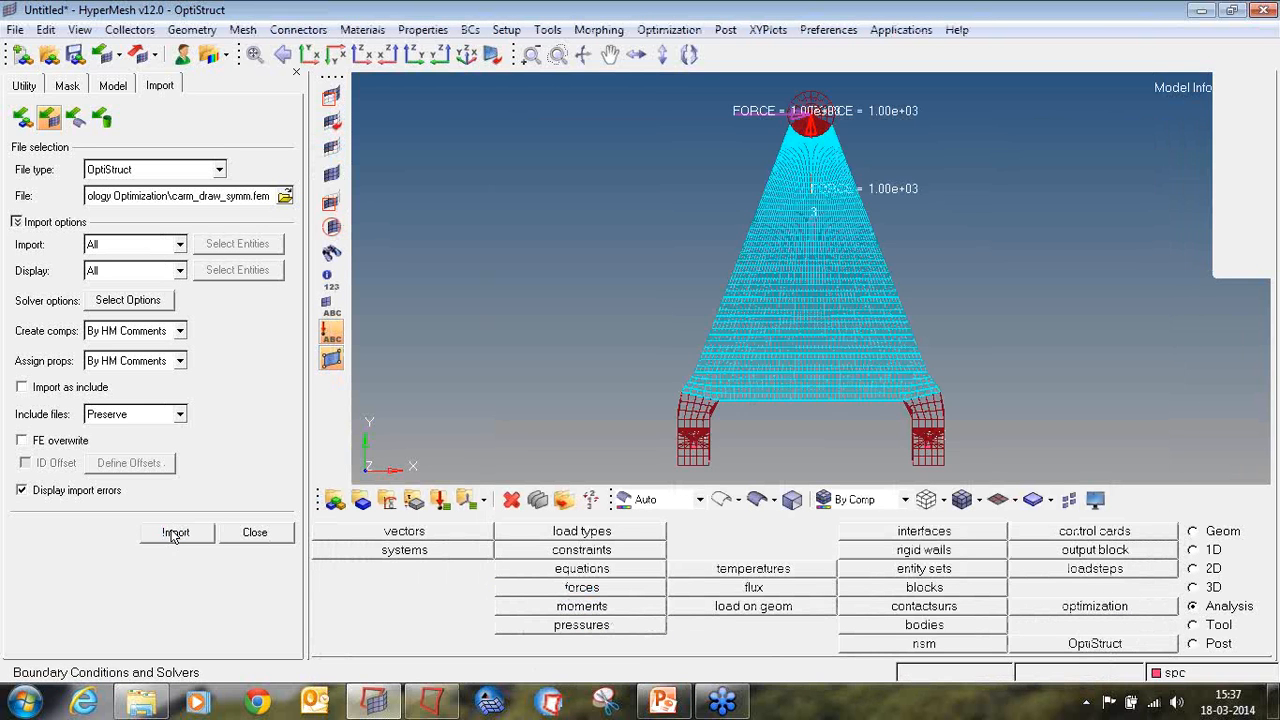
left_click(245, 535)
Step: Examine the imported control arm mesh, including its bushing ends and applied forces
left_click_drag(837, 321, 763, 291, "ctrl")
scroll(660, 212, "up", 5, "ctrl")
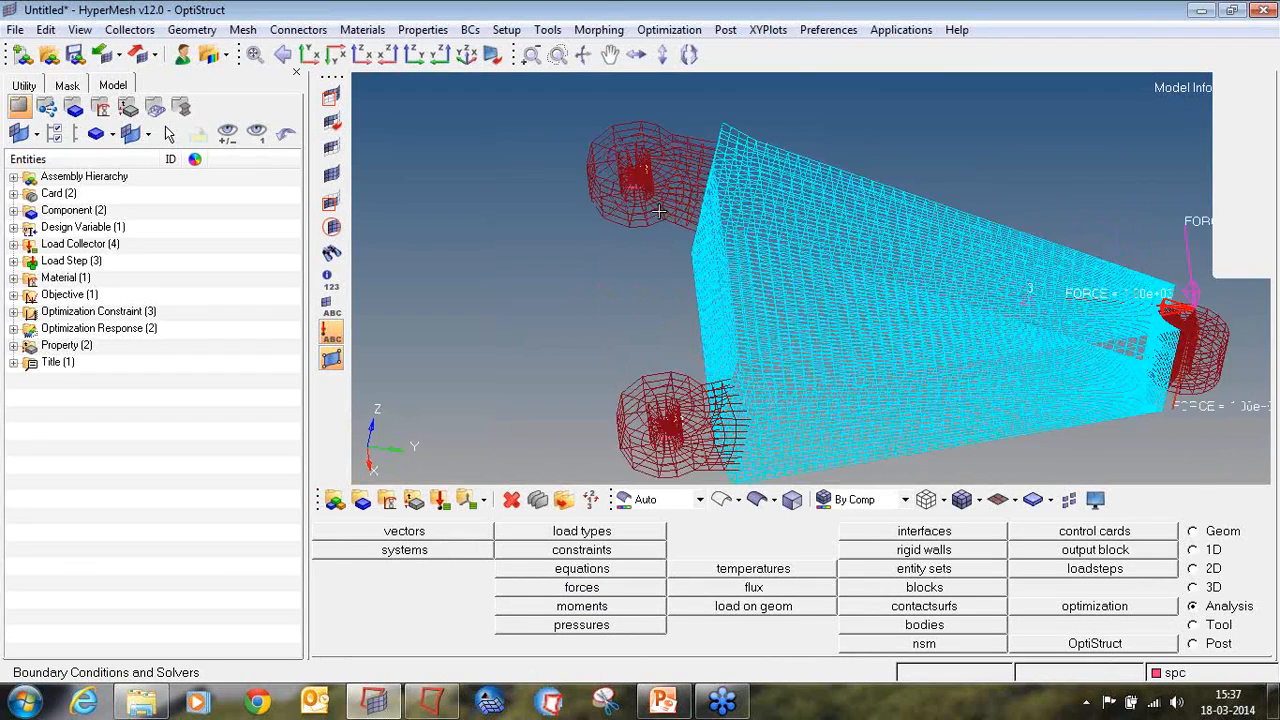
right_click_drag(645, 201, 617, 281, "ctrl")
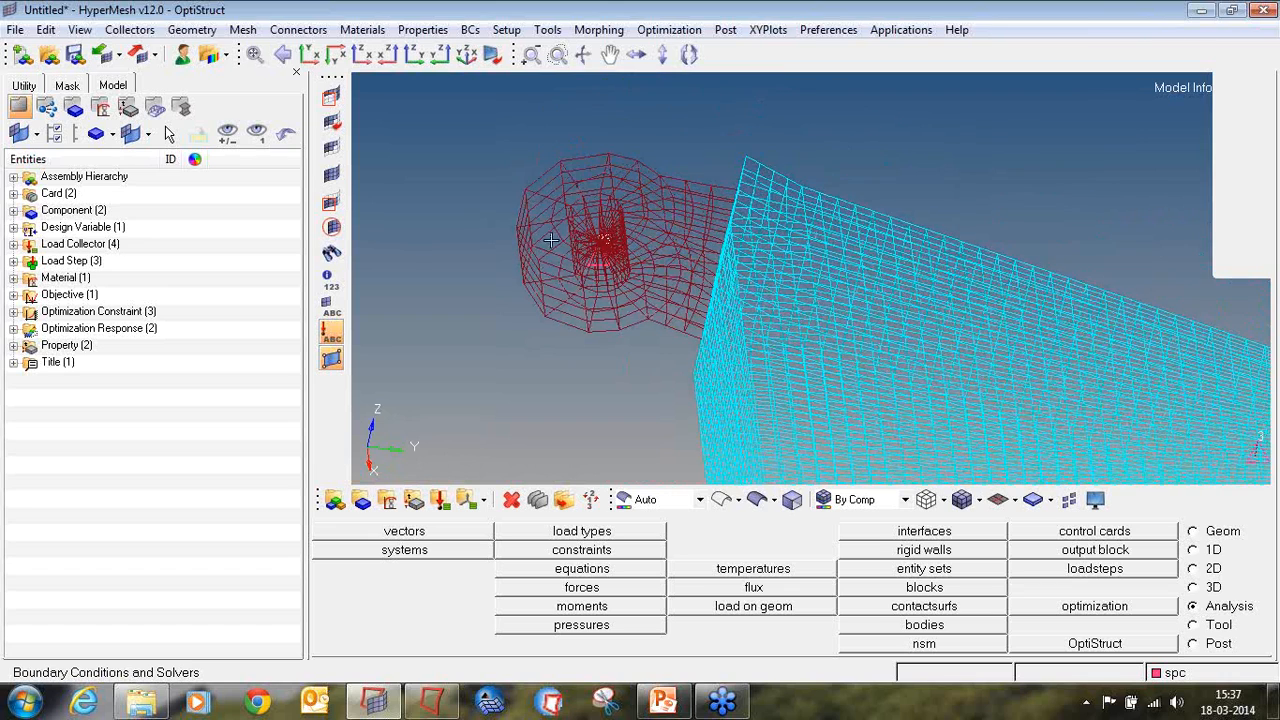
scroll(768, 266, "down", 3, "ctrl")
right_click_drag(893, 343, 711, 206, "ctrl")
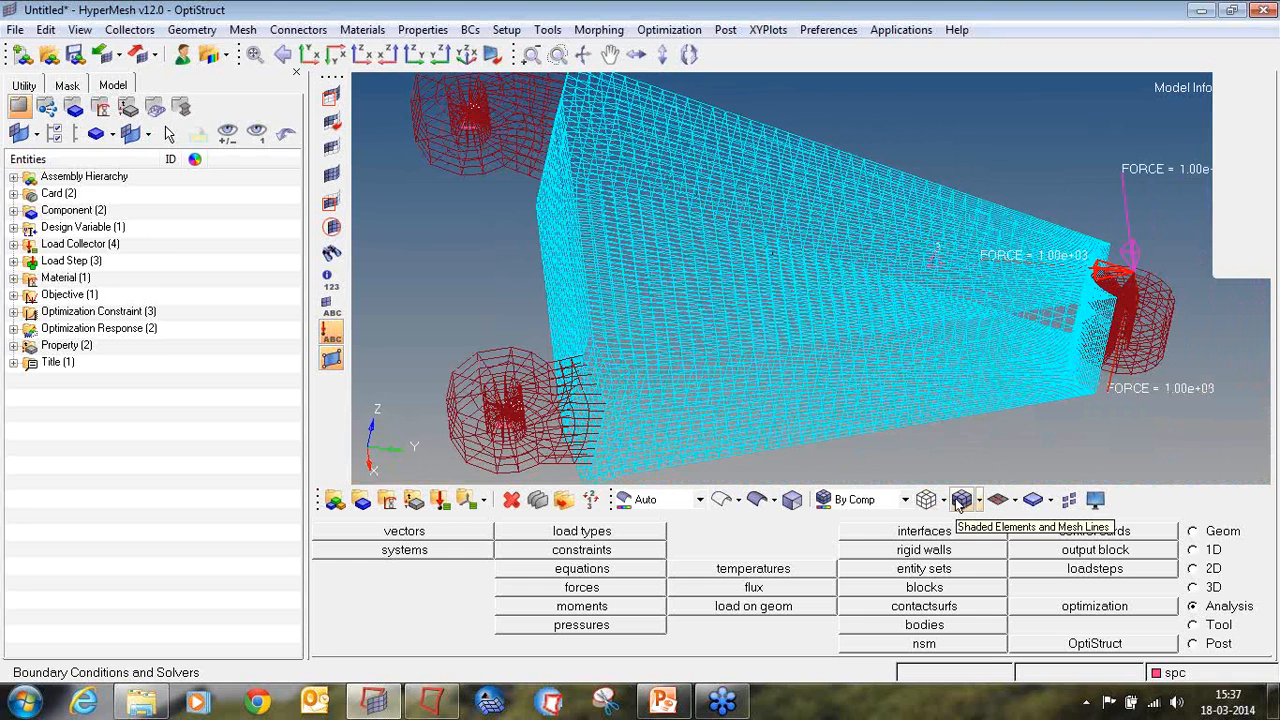
left_click(1268, 218)
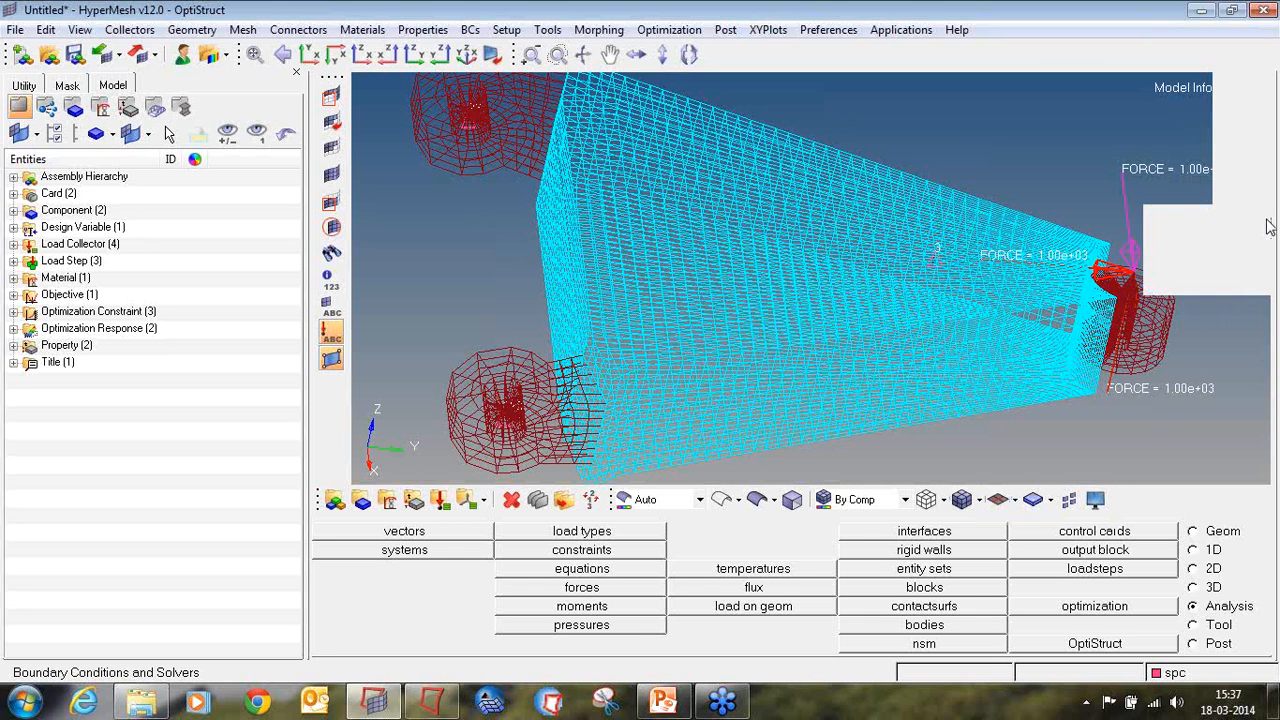
left_click(1207, 257)
mouse_move(975, 481)
left_mouse_down()
mouse_move(947, 482)
mouse_move(946, 515)
mouse_move(988, 515)
mouse_move(974, 481)
left_mouse_up()
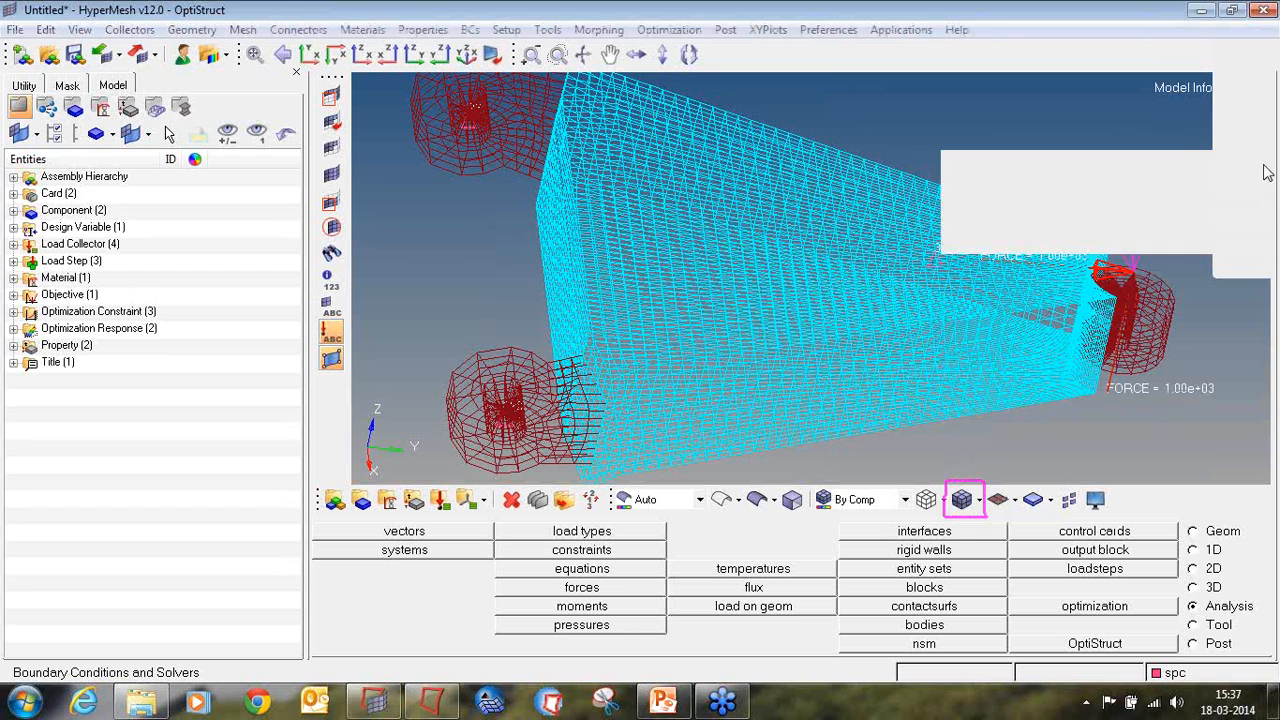
left_click(1271, 215)
left_click(1220, 239)
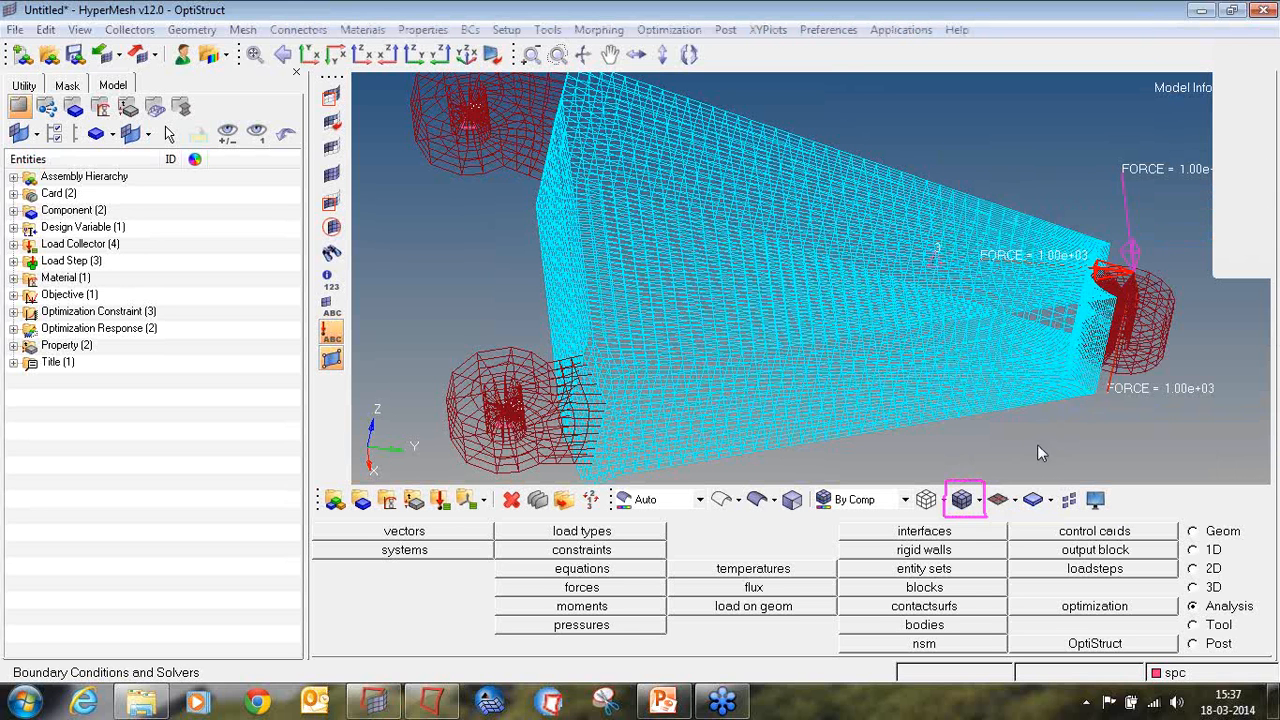
Step: Compare the control arm in shaded and wireframe display, leaving it as shaded elements with mesh lines
left_click(966, 500)
mouse_move(1004, 328)
left_mouse_down("ctrl")
mouse_move(840, 285)
mouse_move(682, 215)
left_mouse_up("ctrl")
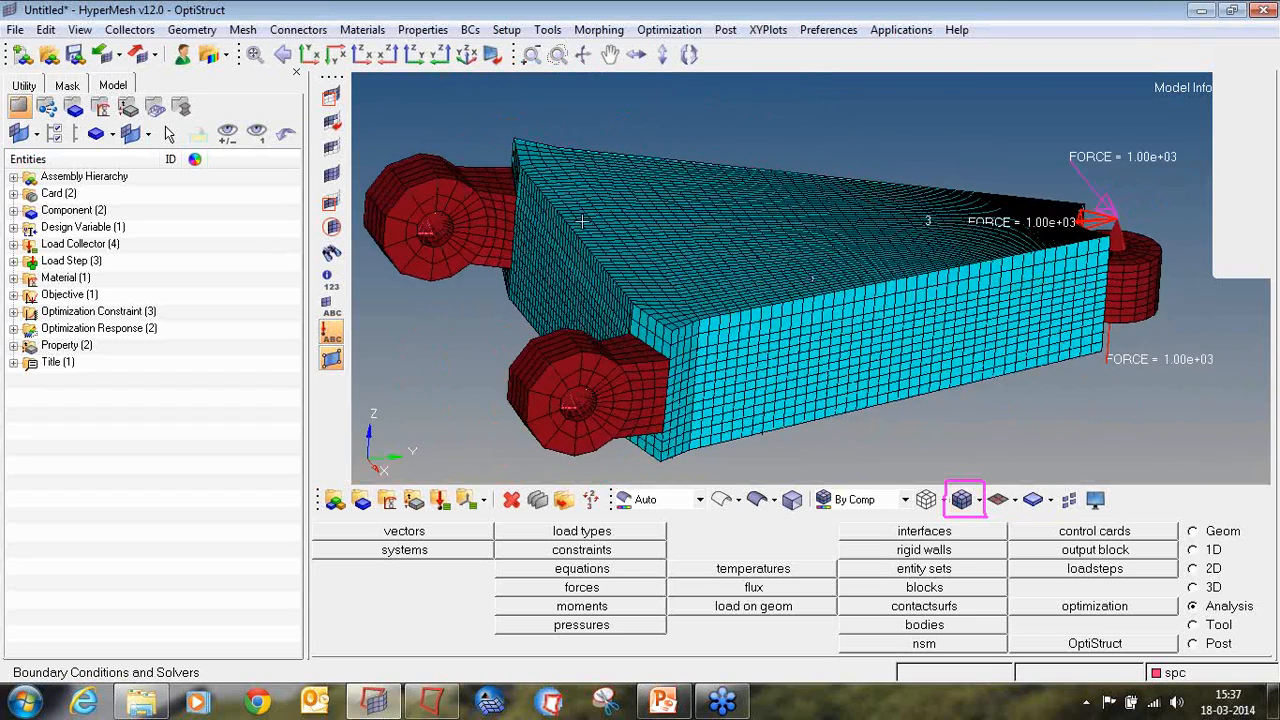
left_click_drag(804, 293, 962, 406, "ctrl")
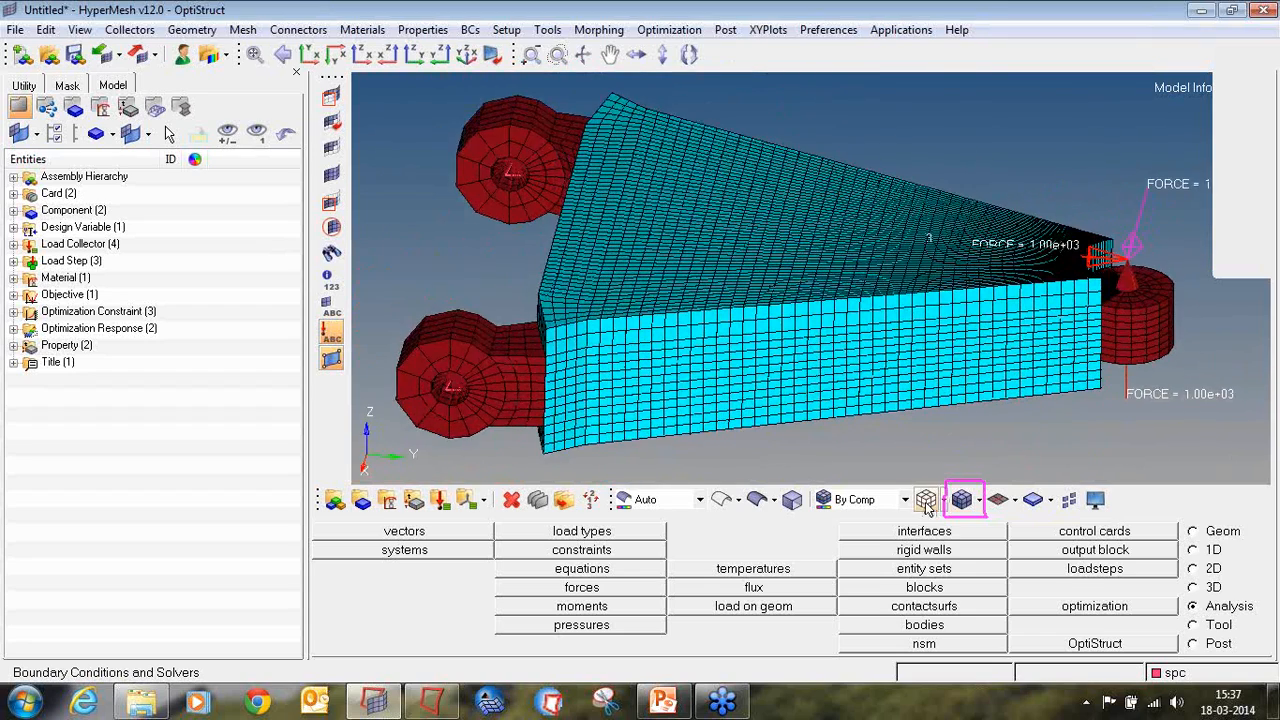
left_click(926, 500)
left_click_drag(817, 303, 780, 300, "ctrl")
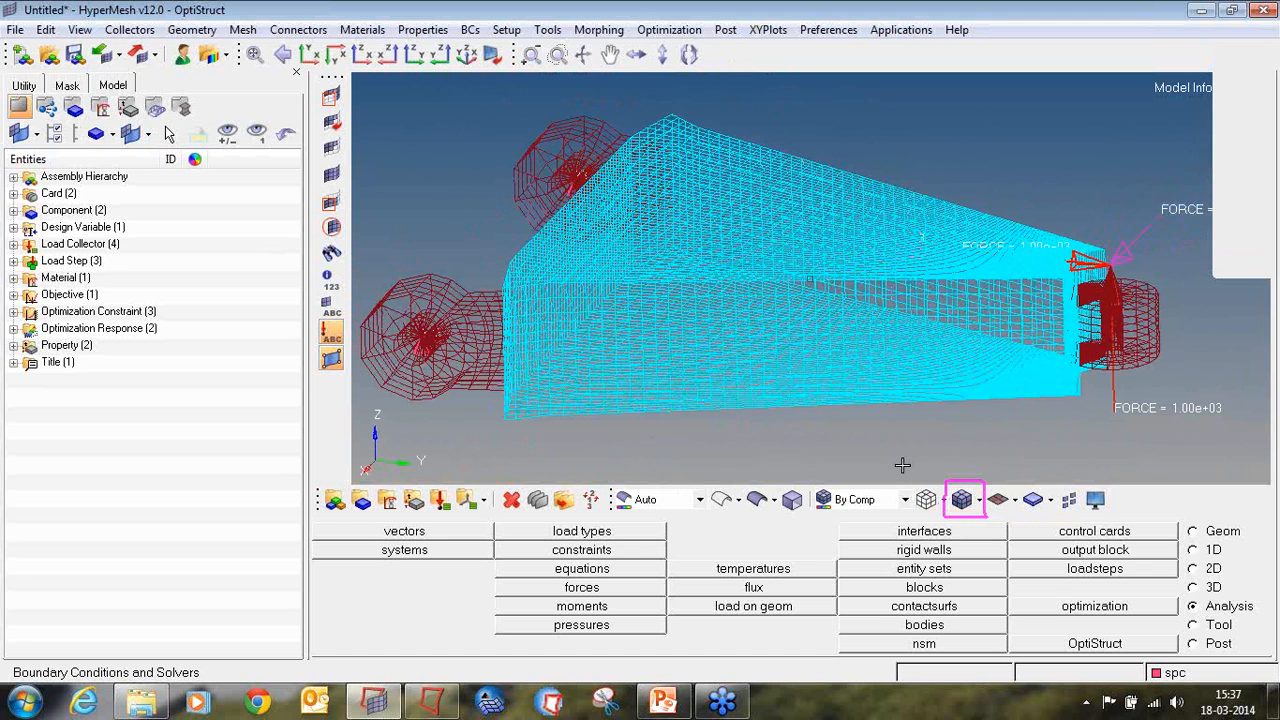
left_click(962, 500)
mouse_move(986, 210)
left_mouse_down("ctrl")
mouse_move(993, 280)
mouse_move(929, 251)
mouse_move(1024, 253)
left_mouse_up("ctrl")
mouse_move(777, 251)
left_mouse_down("ctrl")
mouse_move(749, 289)
mouse_move(803, 292)
left_mouse_up("ctrl")
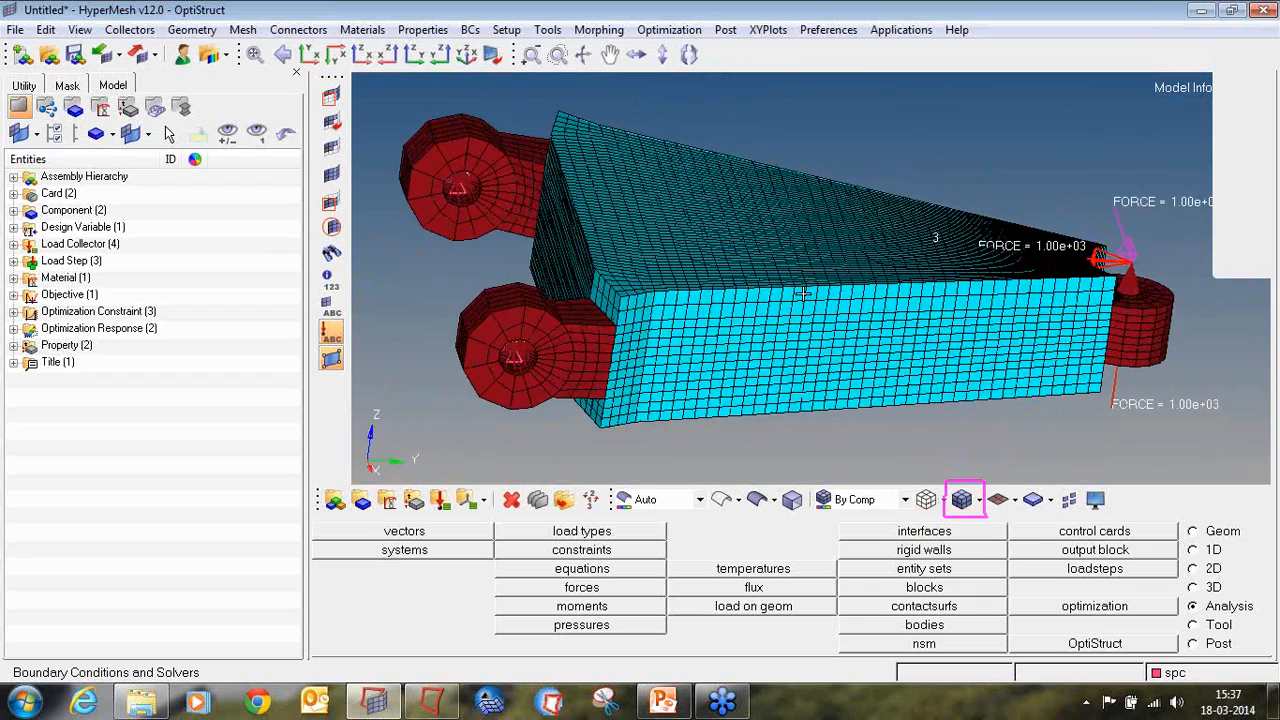
left_click_drag(1088, 338, 1134, 335, "ctrl")
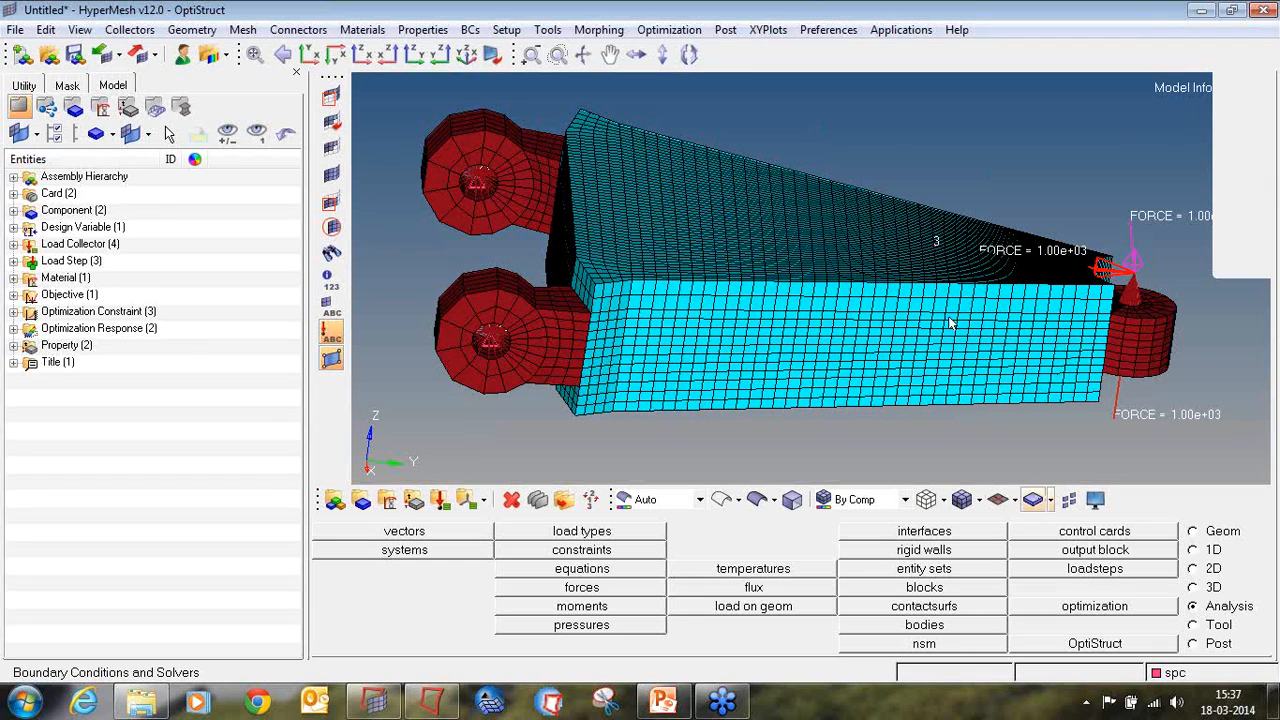
left_click_drag(963, 301, 928, 300, "ctrl")
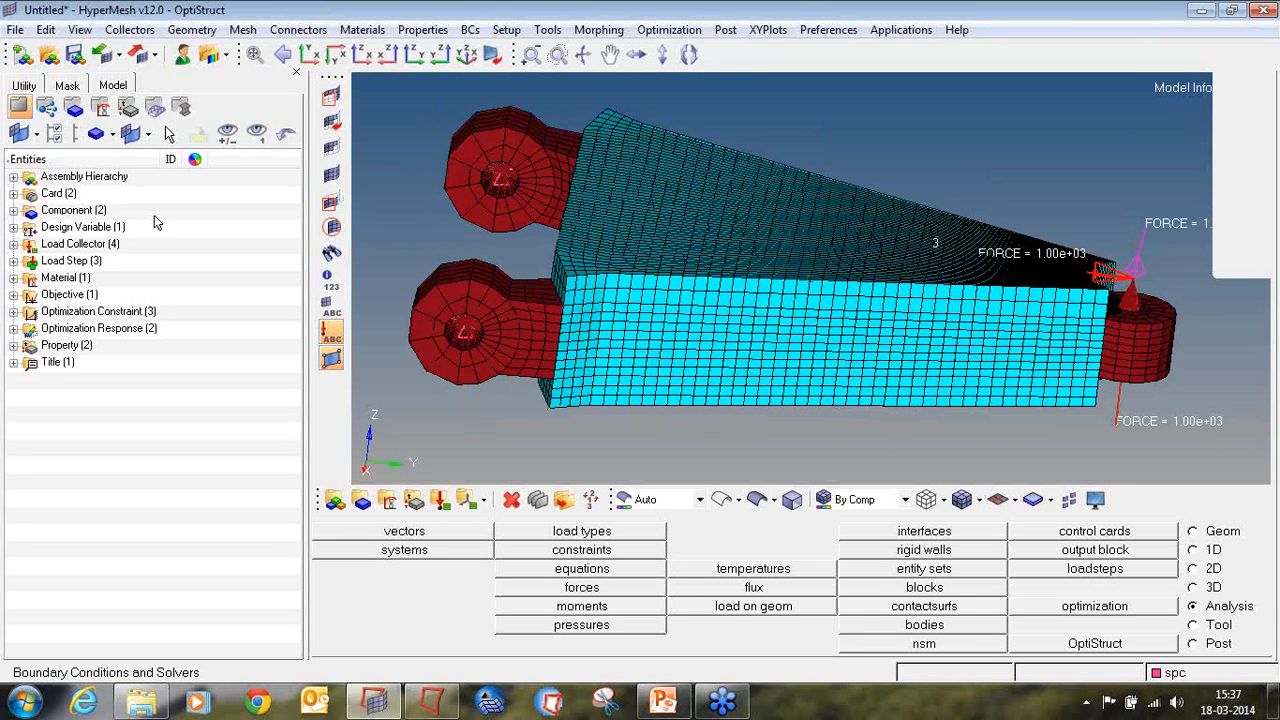
Step: Expand the model's material and property groups to review the entities they contain
left_click(14, 279)
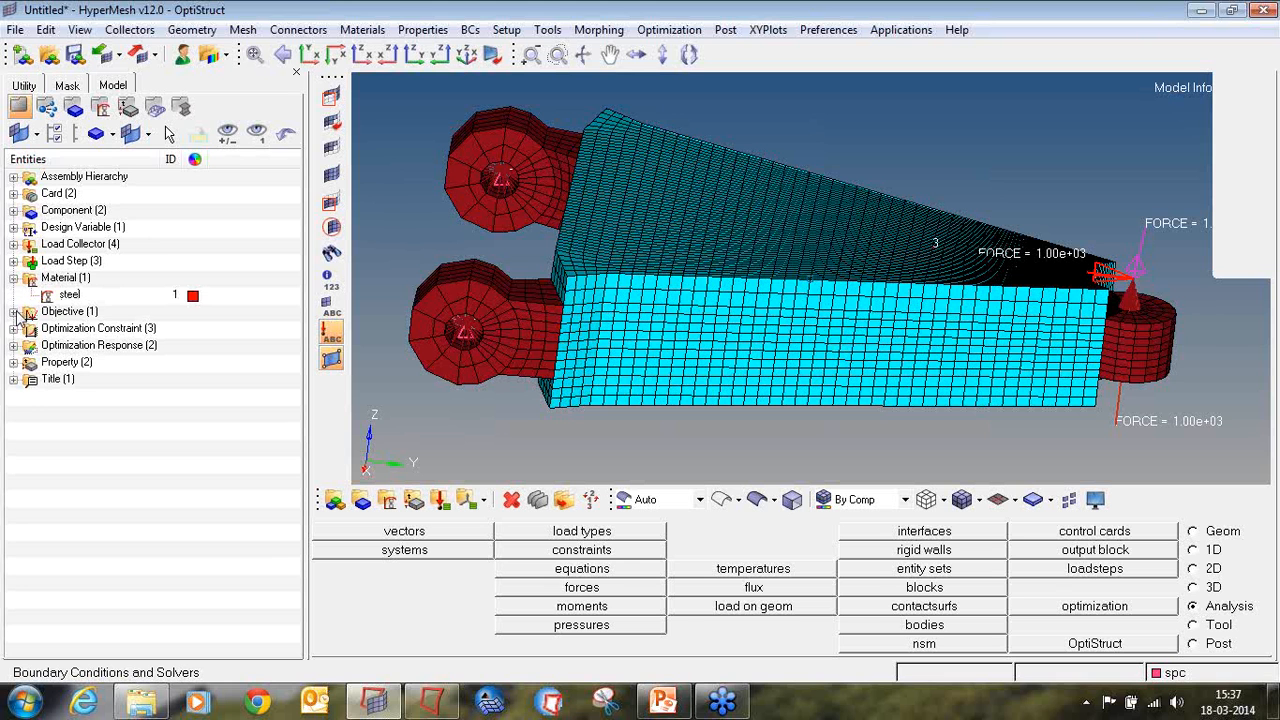
left_click(14, 362)
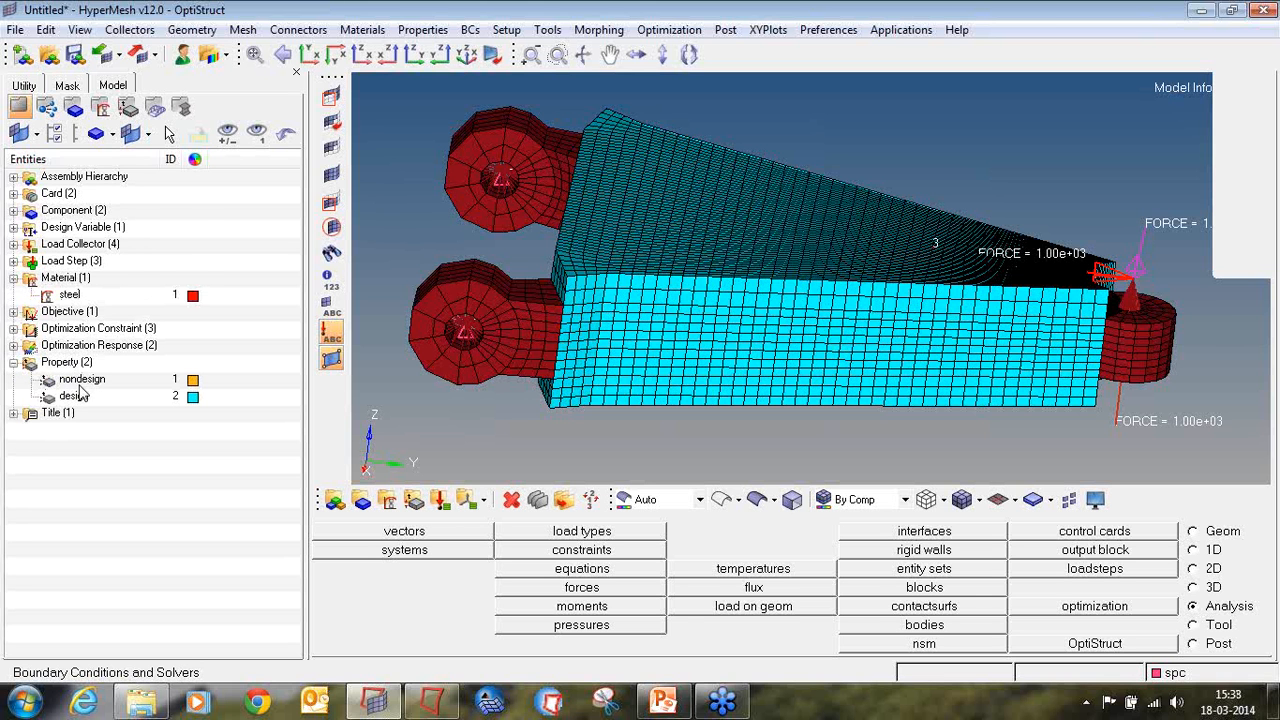
Step: Expand the component, load collector, load step, design variable, optimization response, constraint and objective groups to review their entities
left_click(14, 210)
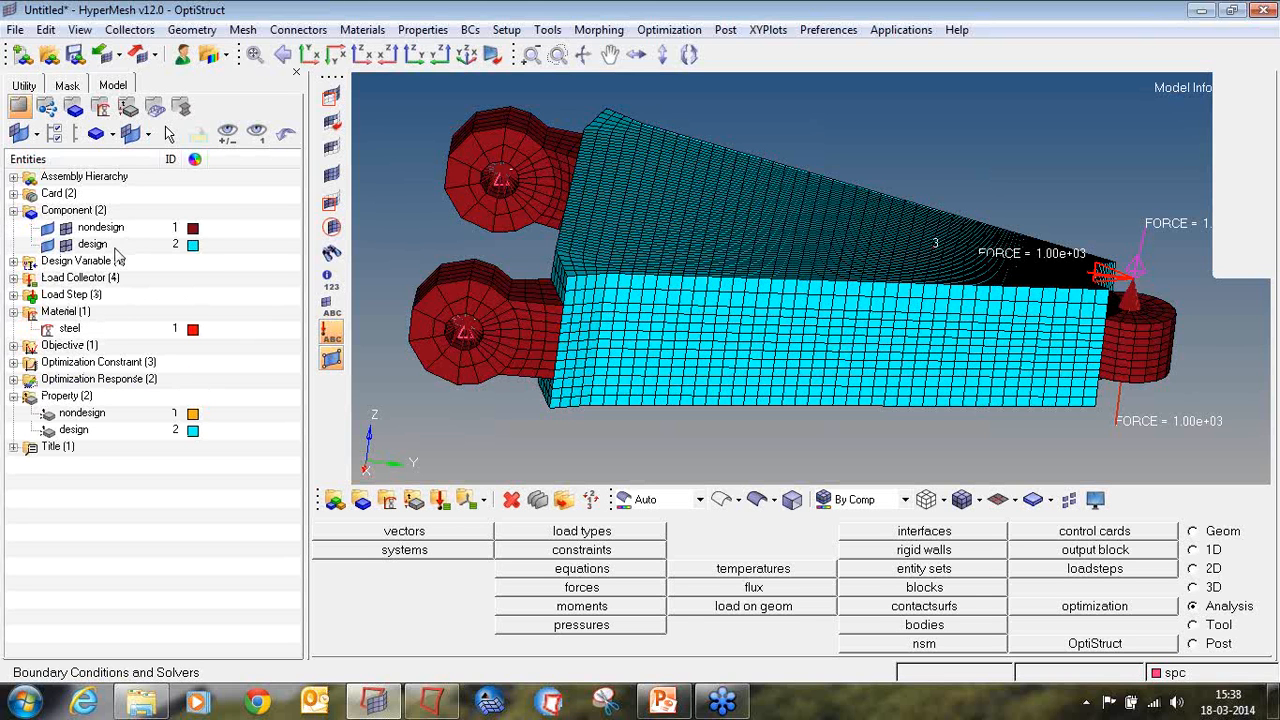
left_click(13, 278)
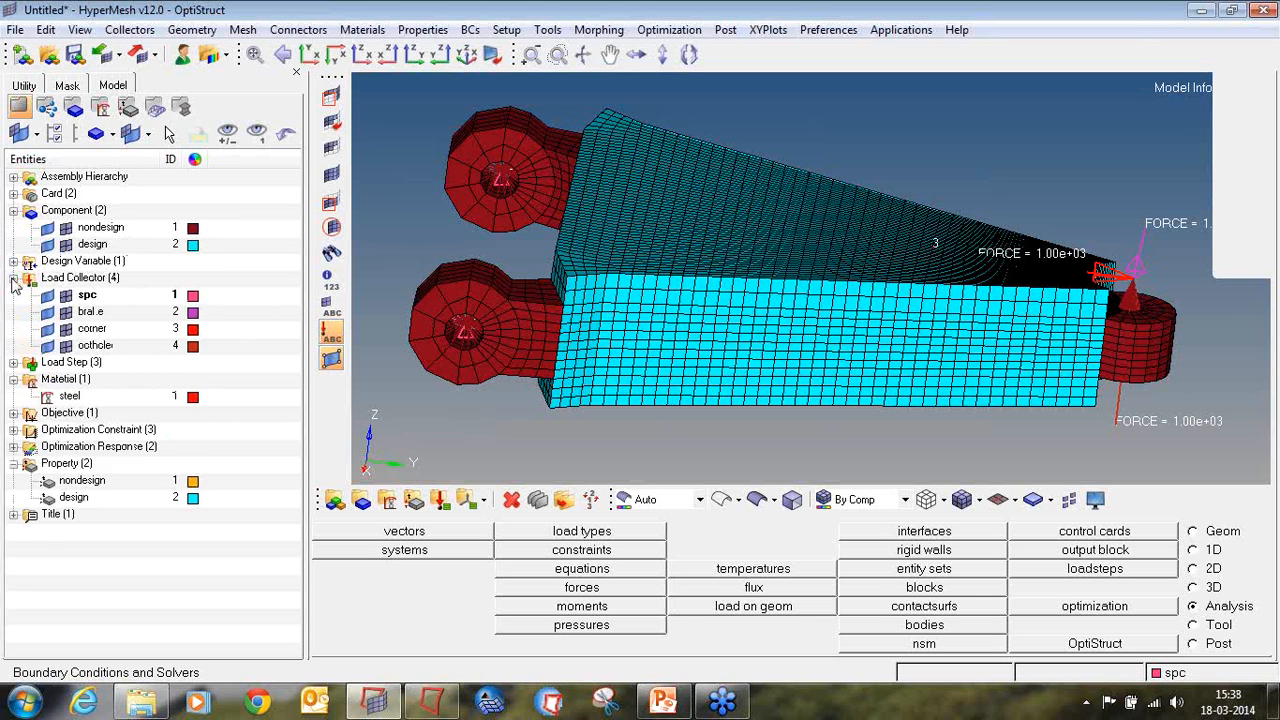
left_click(13, 362)
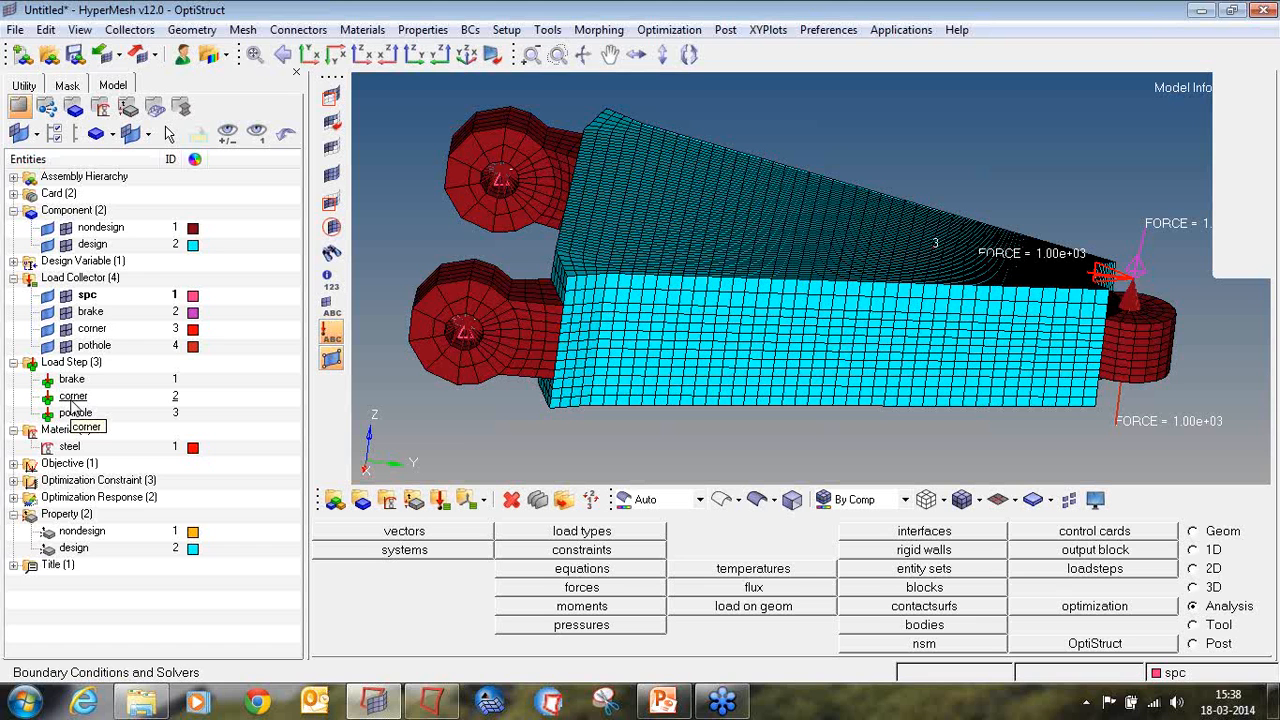
left_click(13, 261)
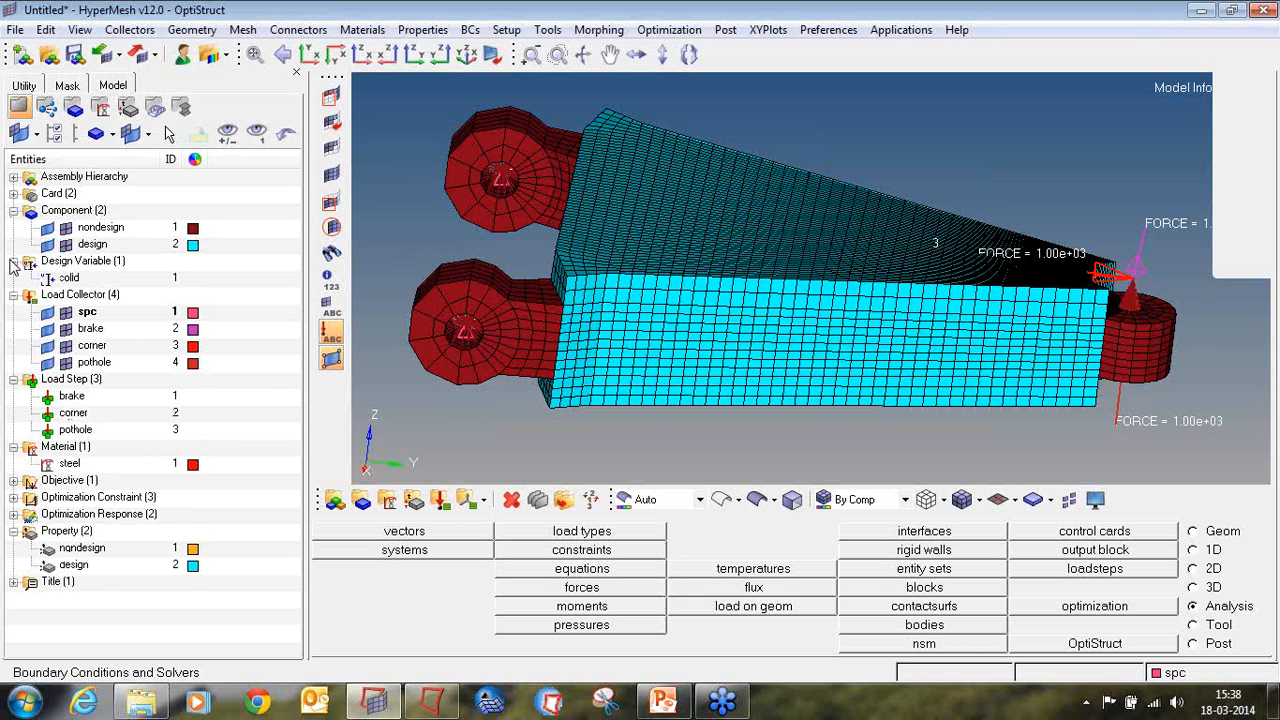
left_click(13, 514)
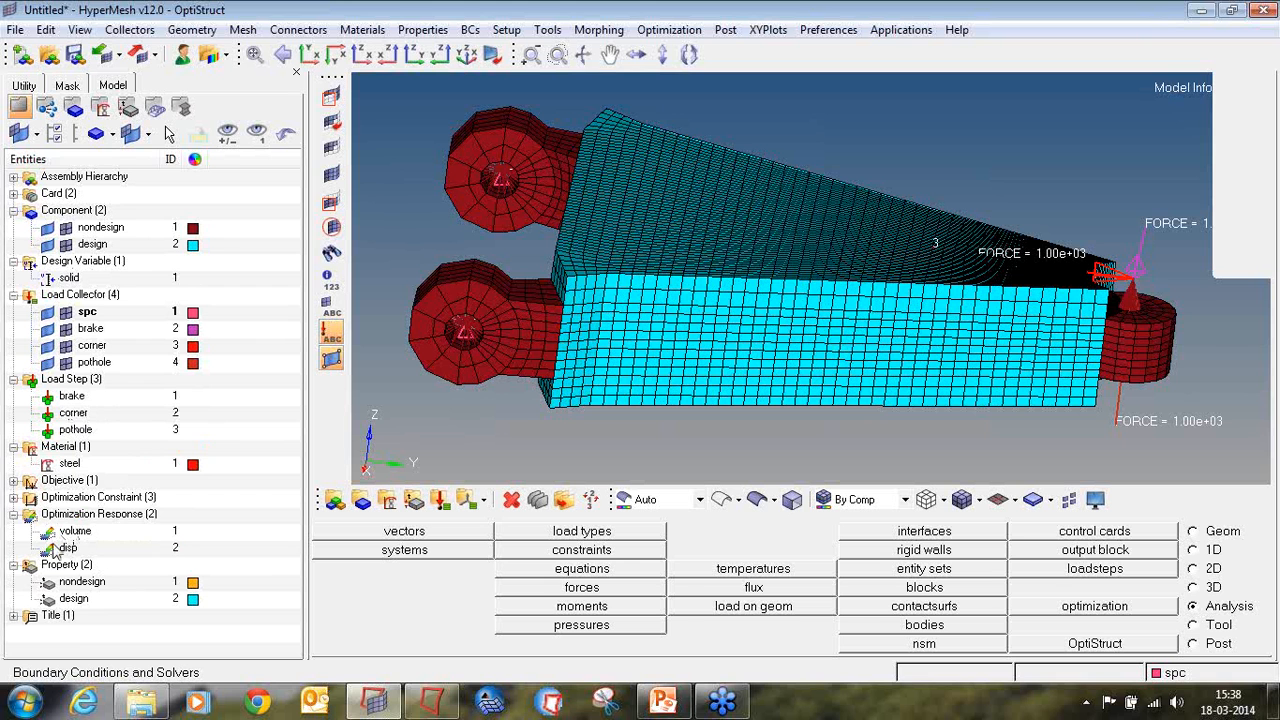
left_click(15, 497)
scroll(70, 535, "down", 1)
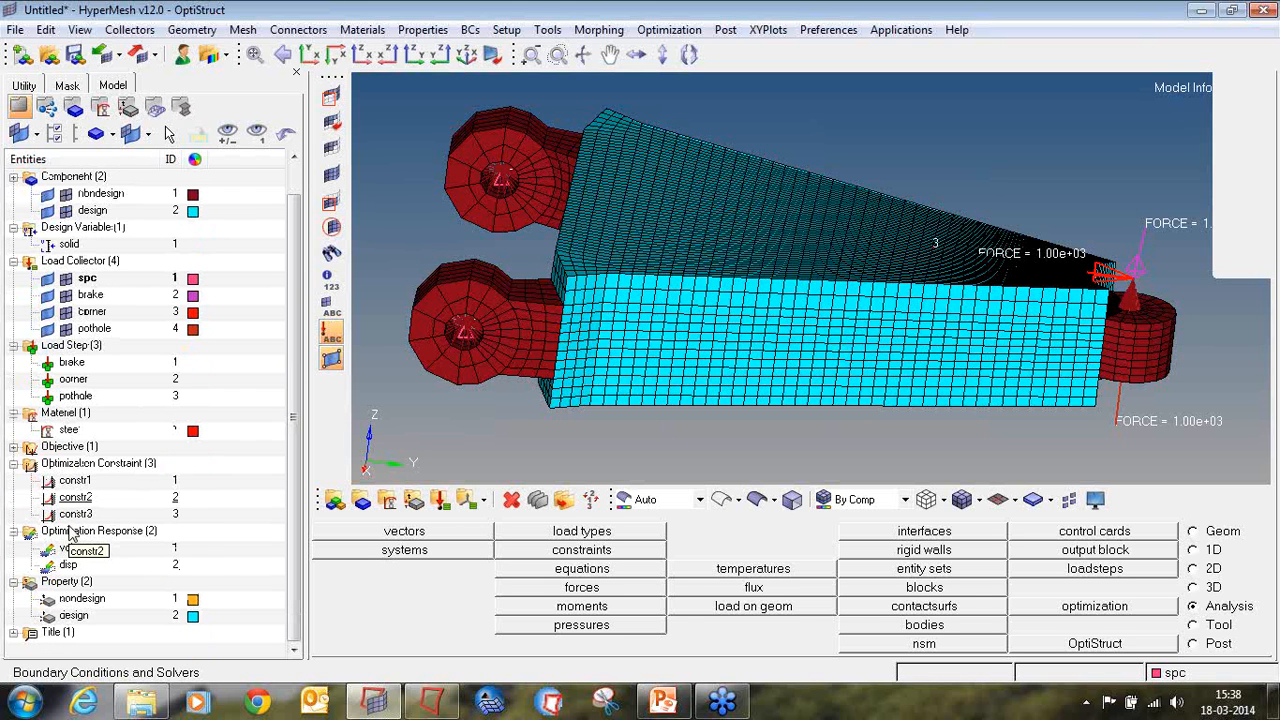
left_click(14, 446)
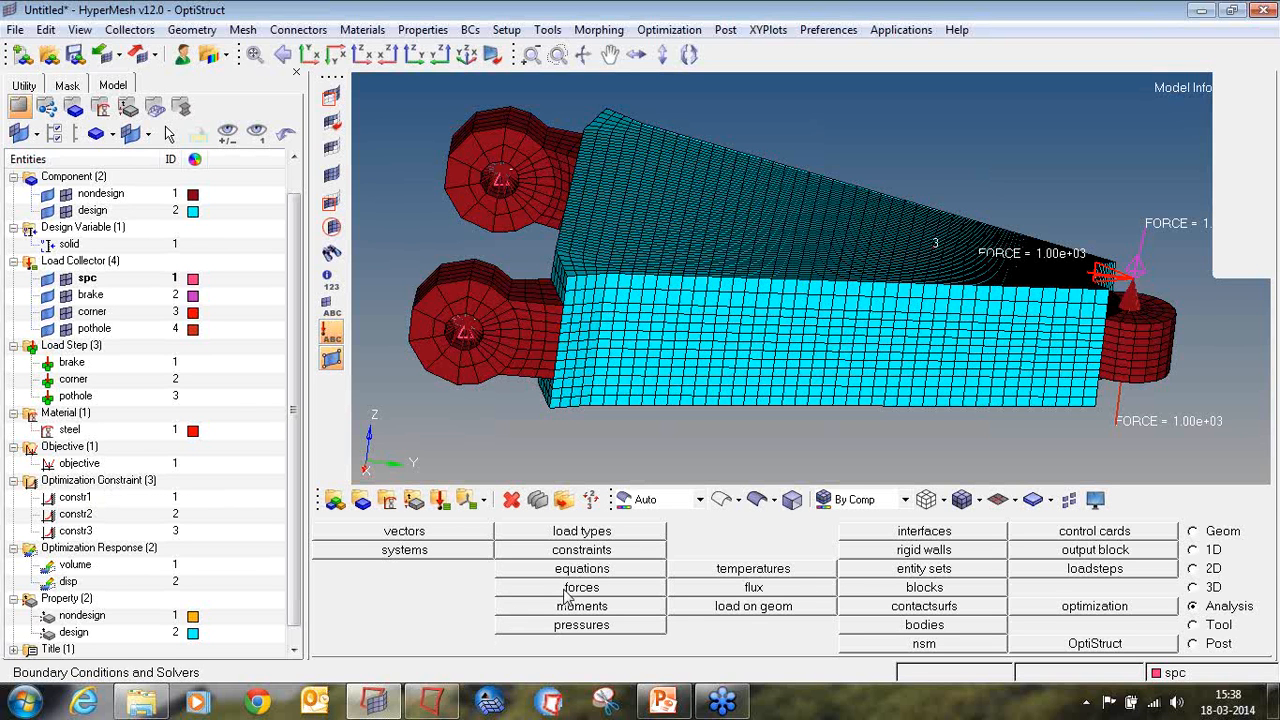
left_click(1267, 207)
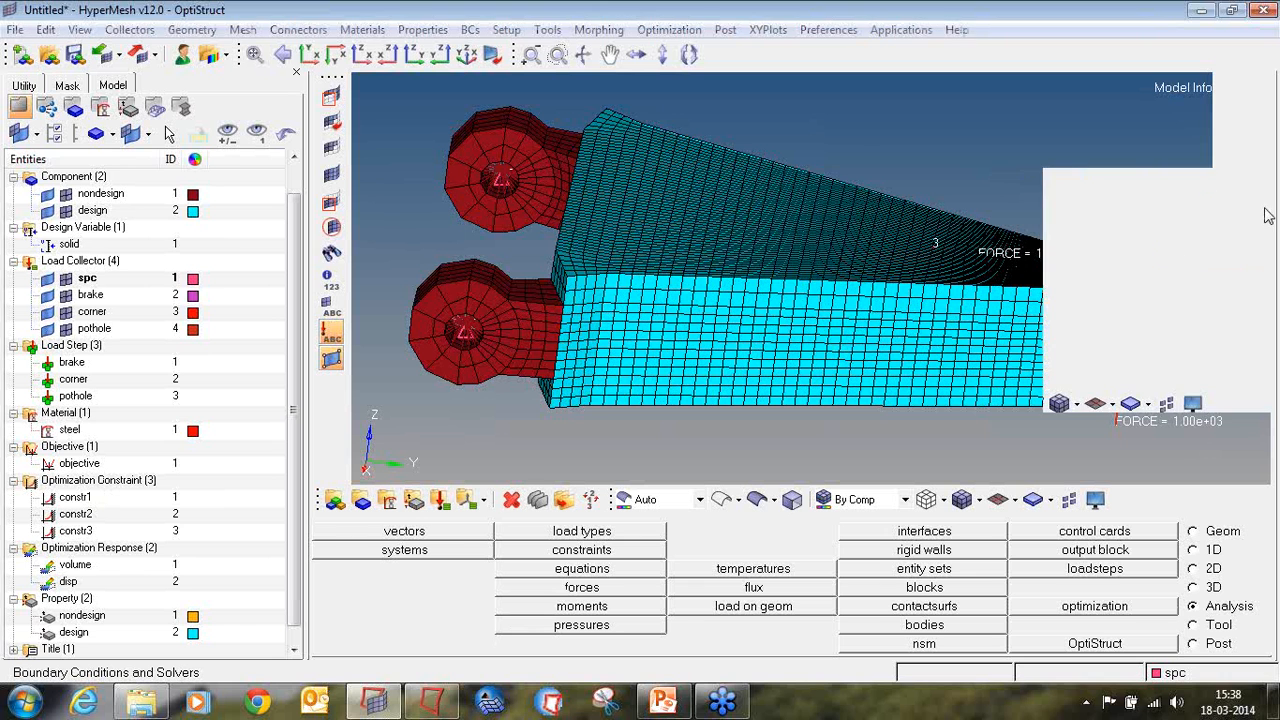
left_click(1184, 262)
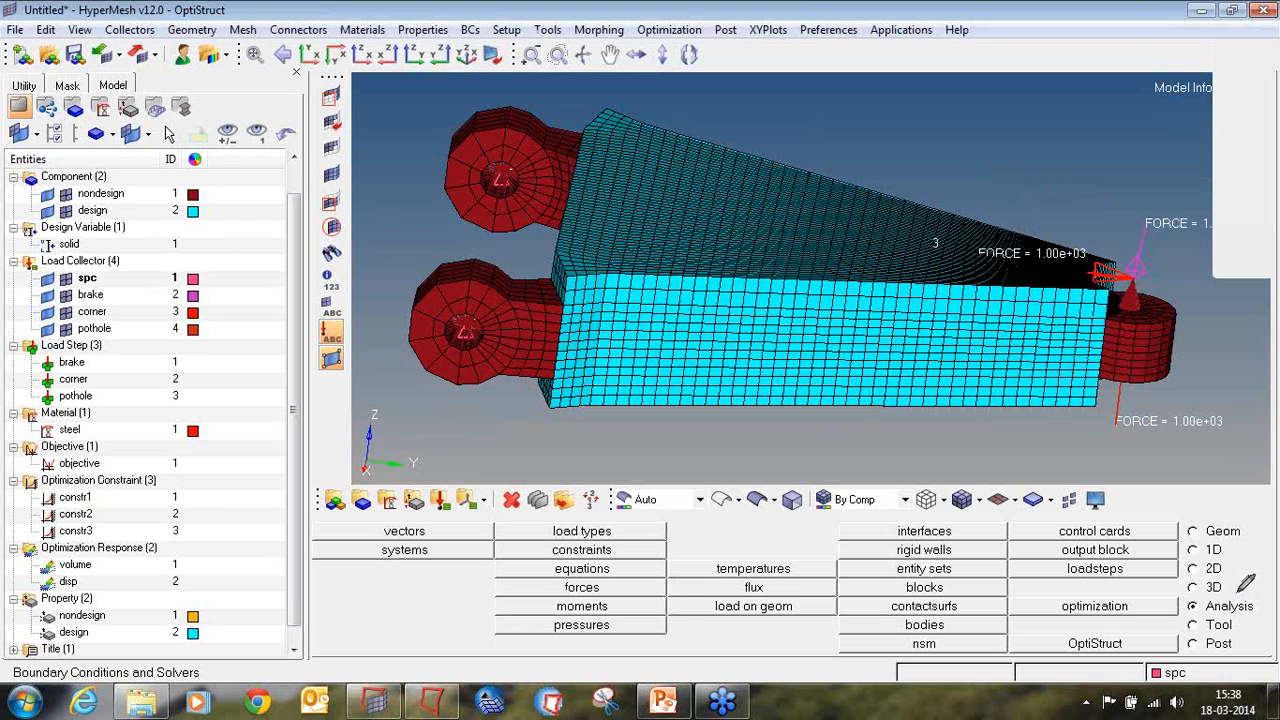
mouse_move(1240, 593)
left_mouse_down()
mouse_move(1183, 596)
mouse_move(1184, 617)
mouse_move(1251, 620)
mouse_move(1254, 598)
left_mouse_up()
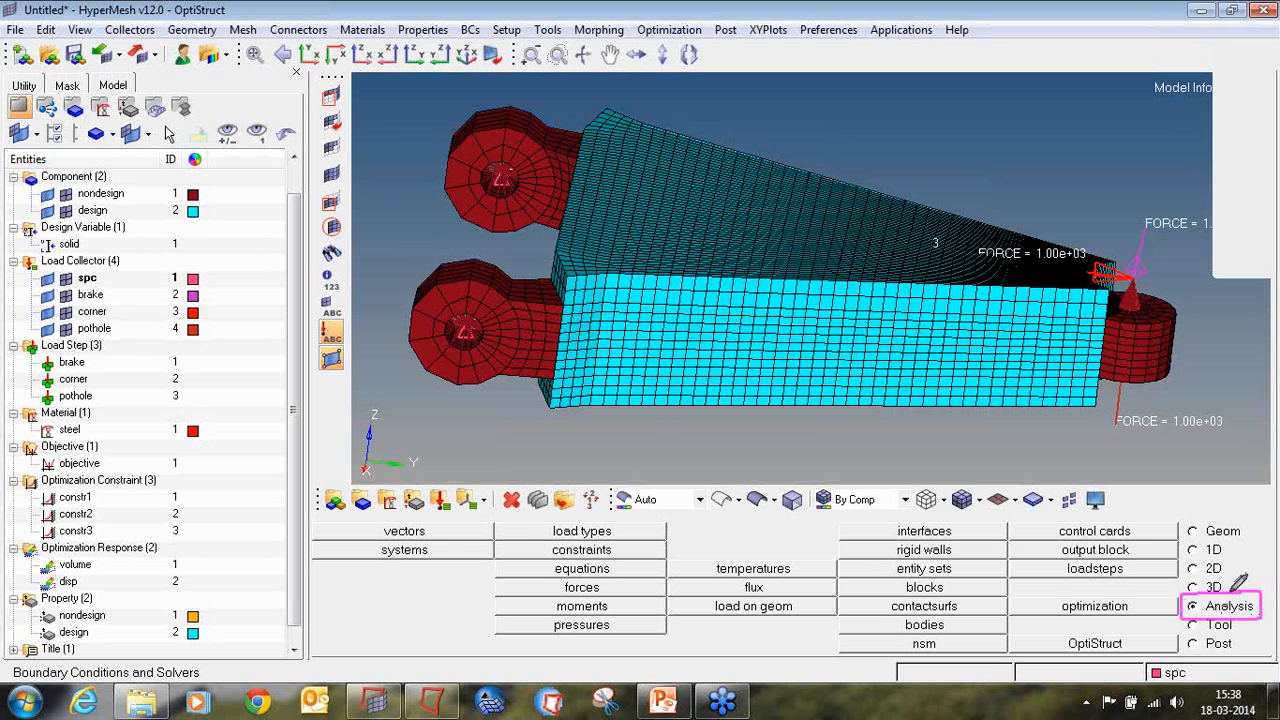
mouse_move(1132, 591)
left_mouse_down()
mouse_move(1064, 591)
mouse_move(1056, 612)
mouse_move(1092, 622)
mouse_move(1132, 600)
left_mouse_up()
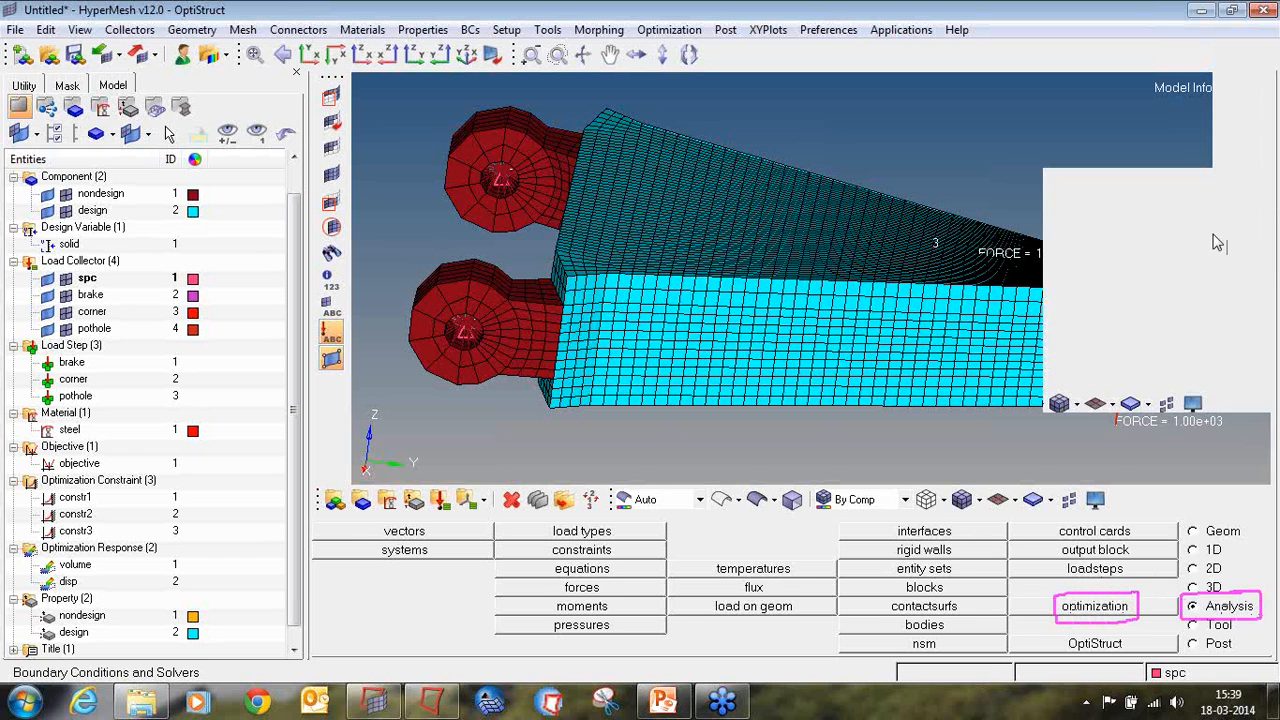
left_click(1269, 223)
left_click(1209, 337)
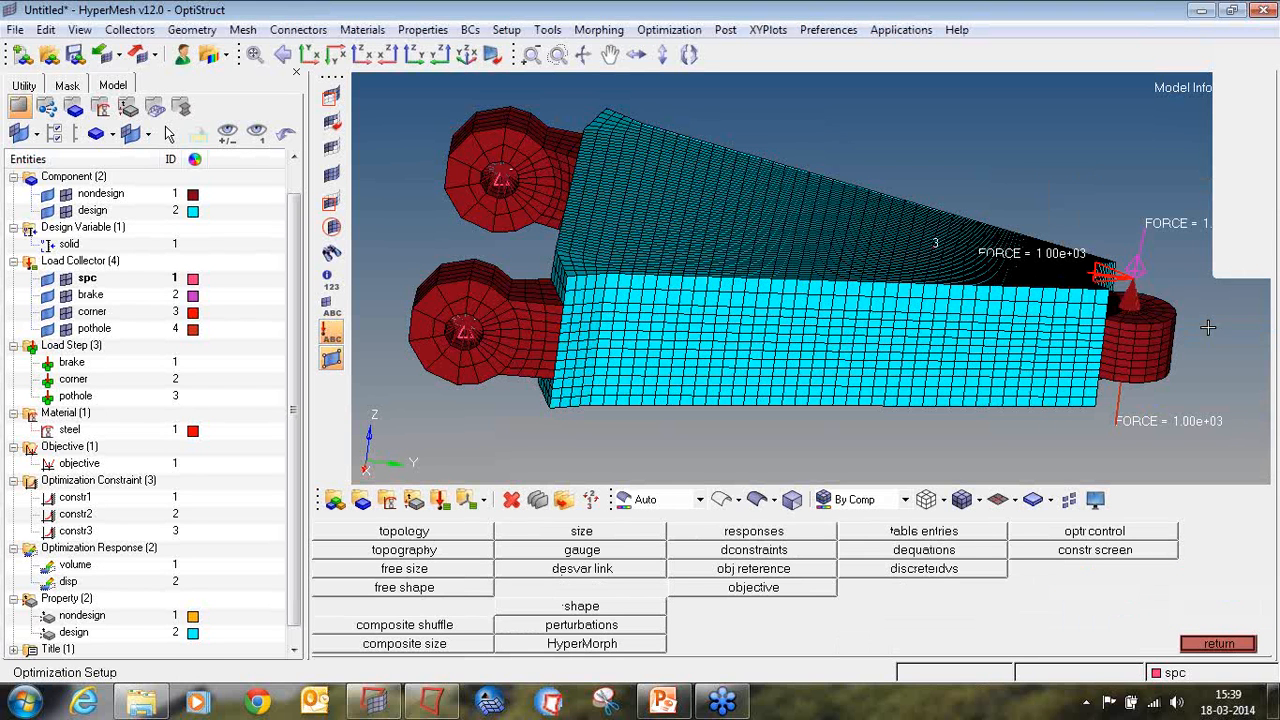
left_click(1268, 213)
left_click(1192, 254)
mouse_move(419, 524)
left_mouse_down()
mouse_move(372, 537)
mouse_move(435, 541)
mouse_move(438, 522)
mouse_move(414, 516)
left_mouse_up()
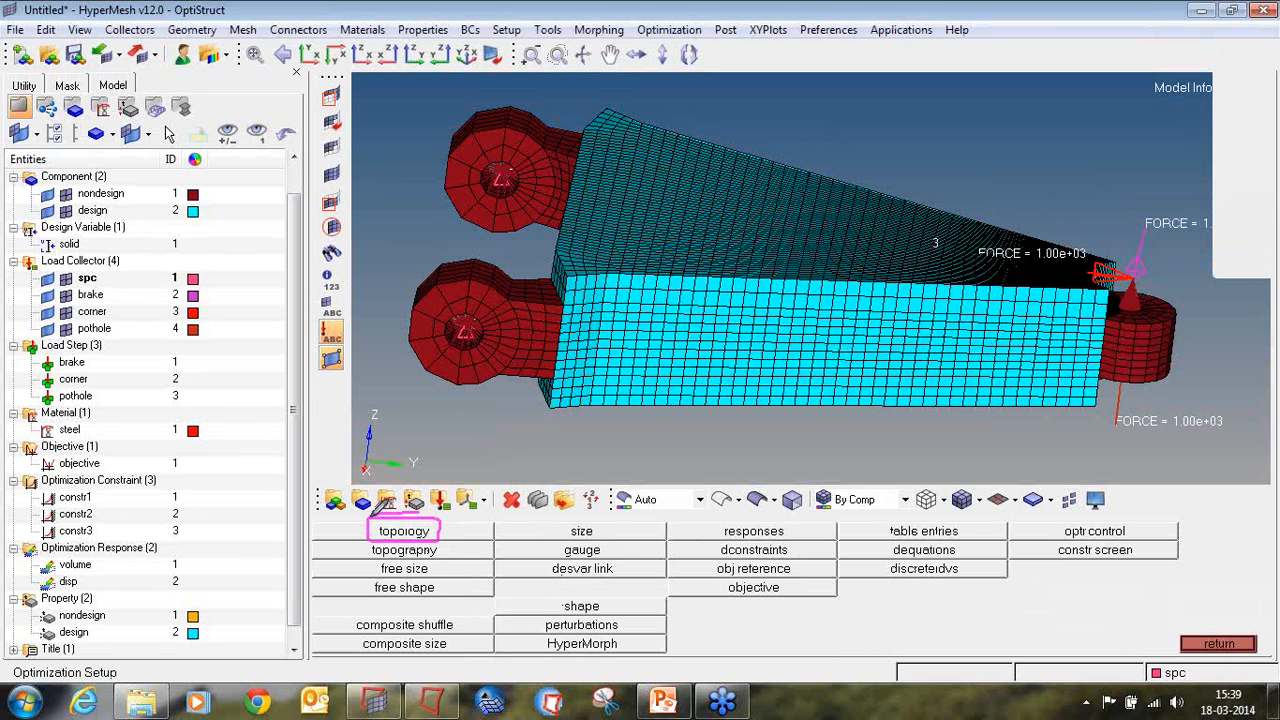
left_click(1268, 213)
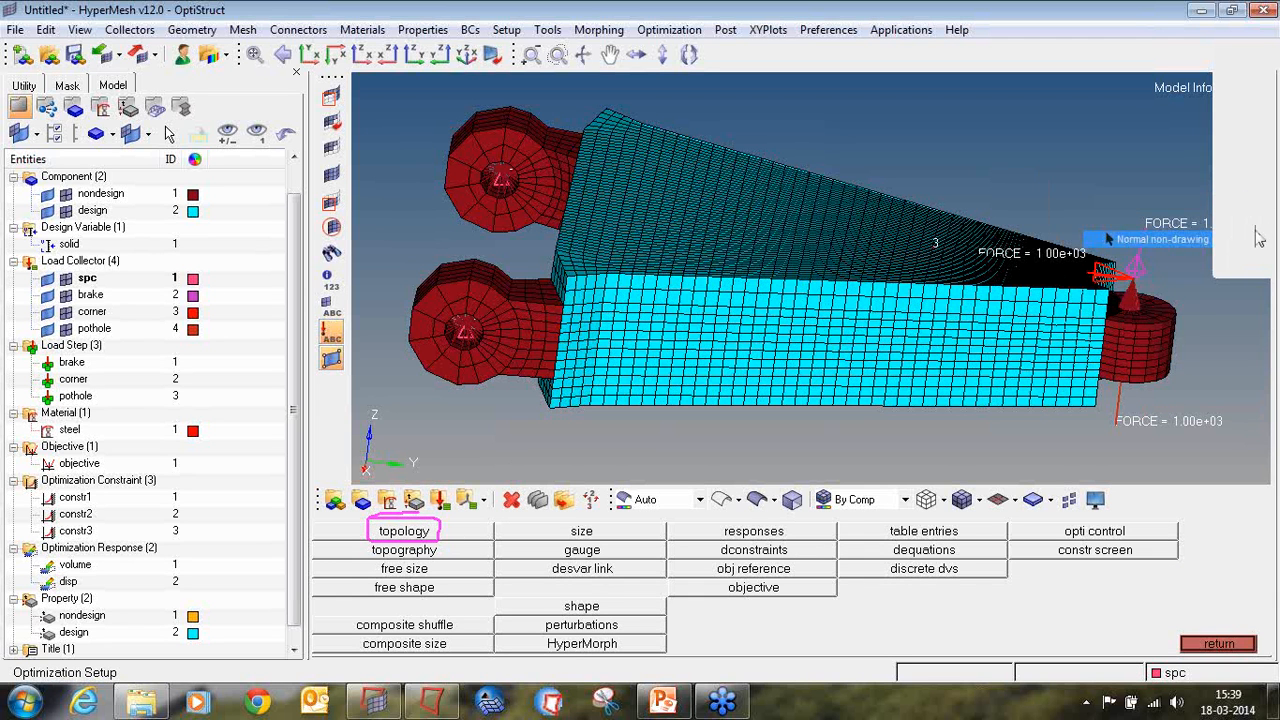
left_click(1264, 213)
left_click(1124, 334)
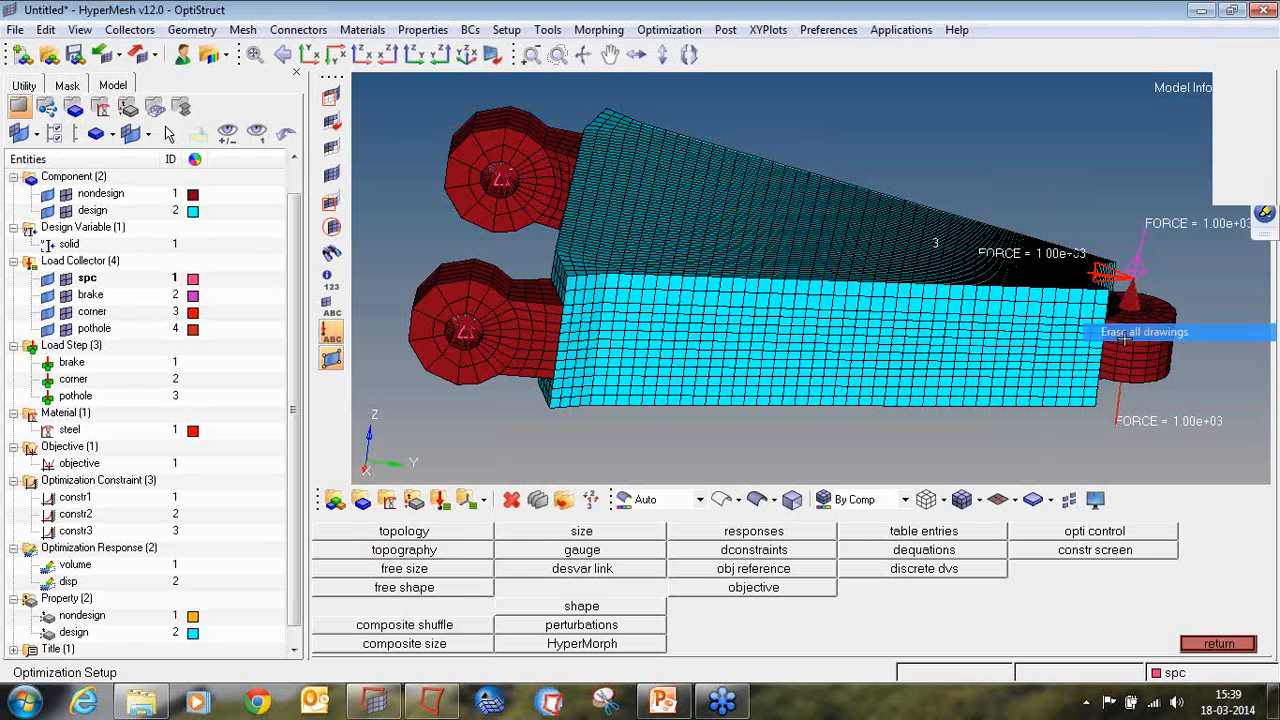
Step: Open the topology optimization parameters and select solid as the design variable
left_click(393, 538)
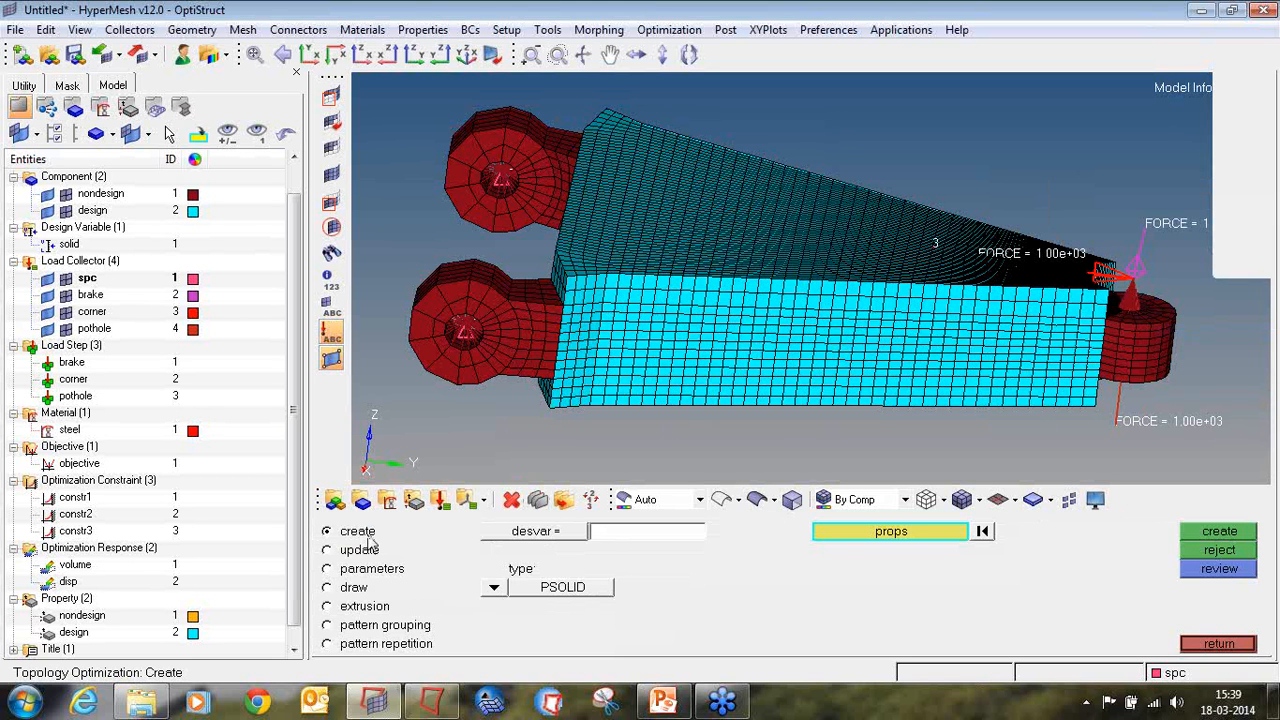
left_click(535, 531)
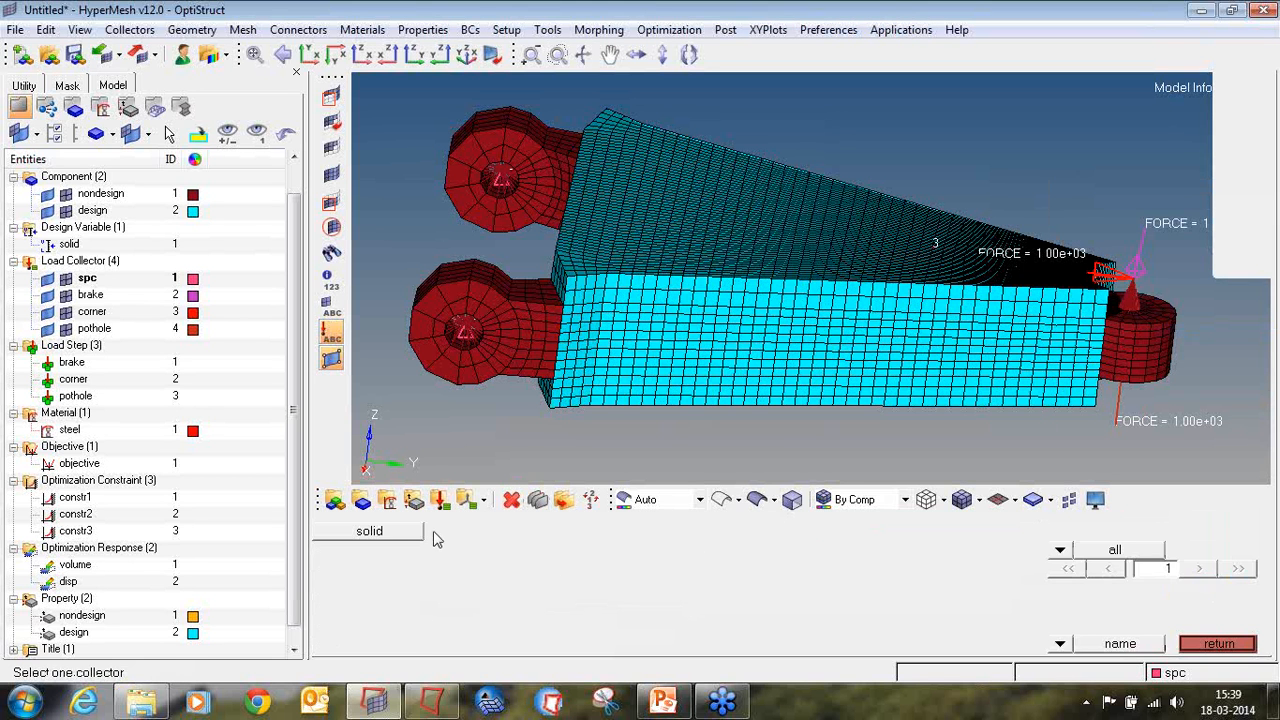
left_click(366, 530)
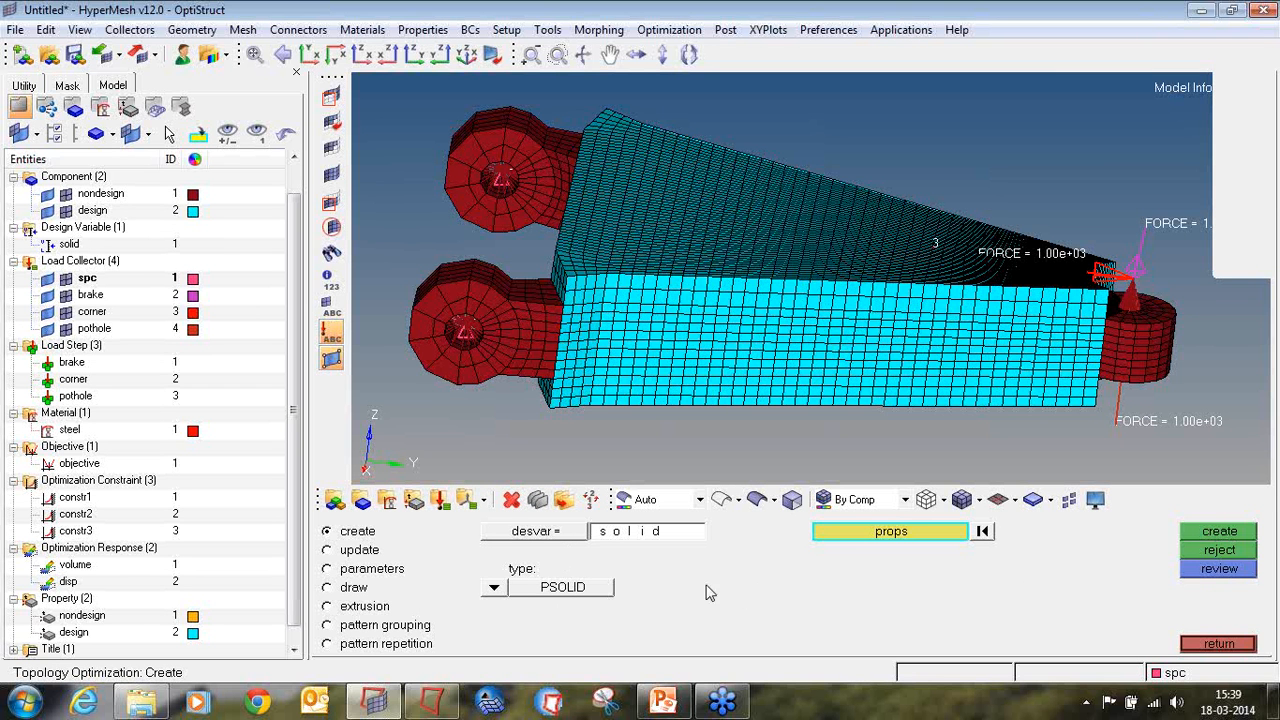
left_click(352, 568)
left_click(630, 531)
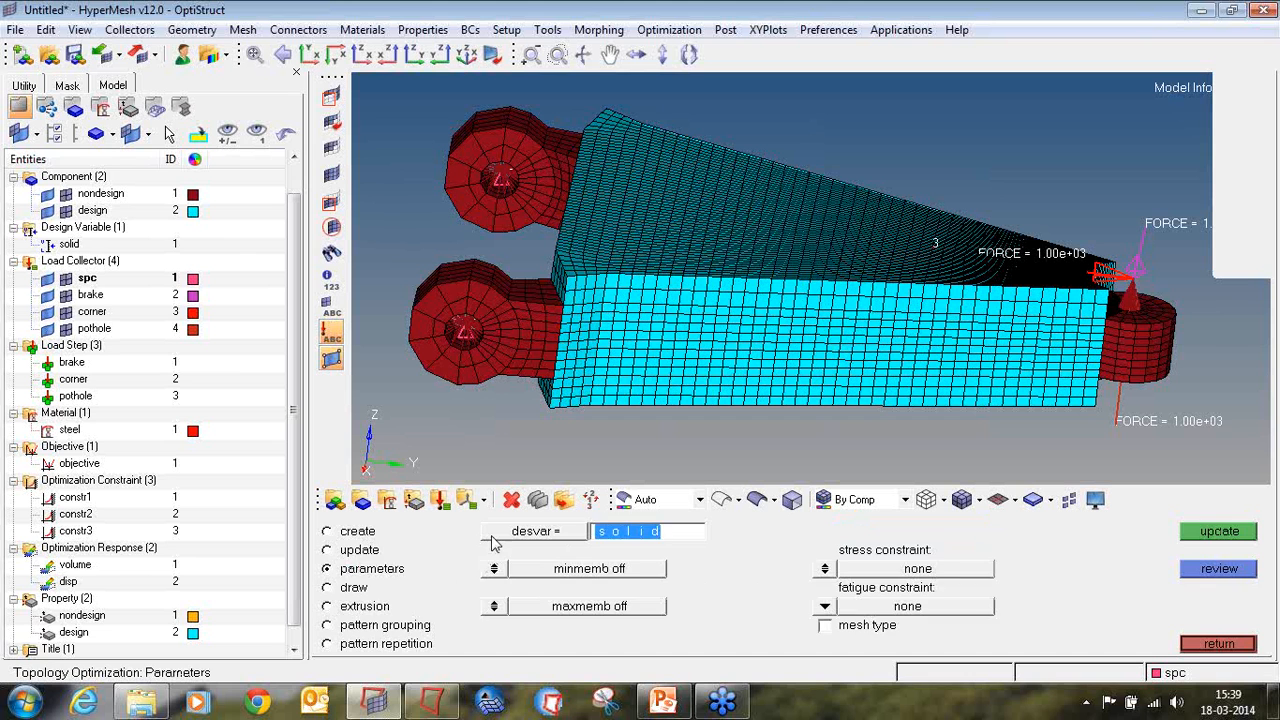
left_click(630, 531)
left_click(366, 530)
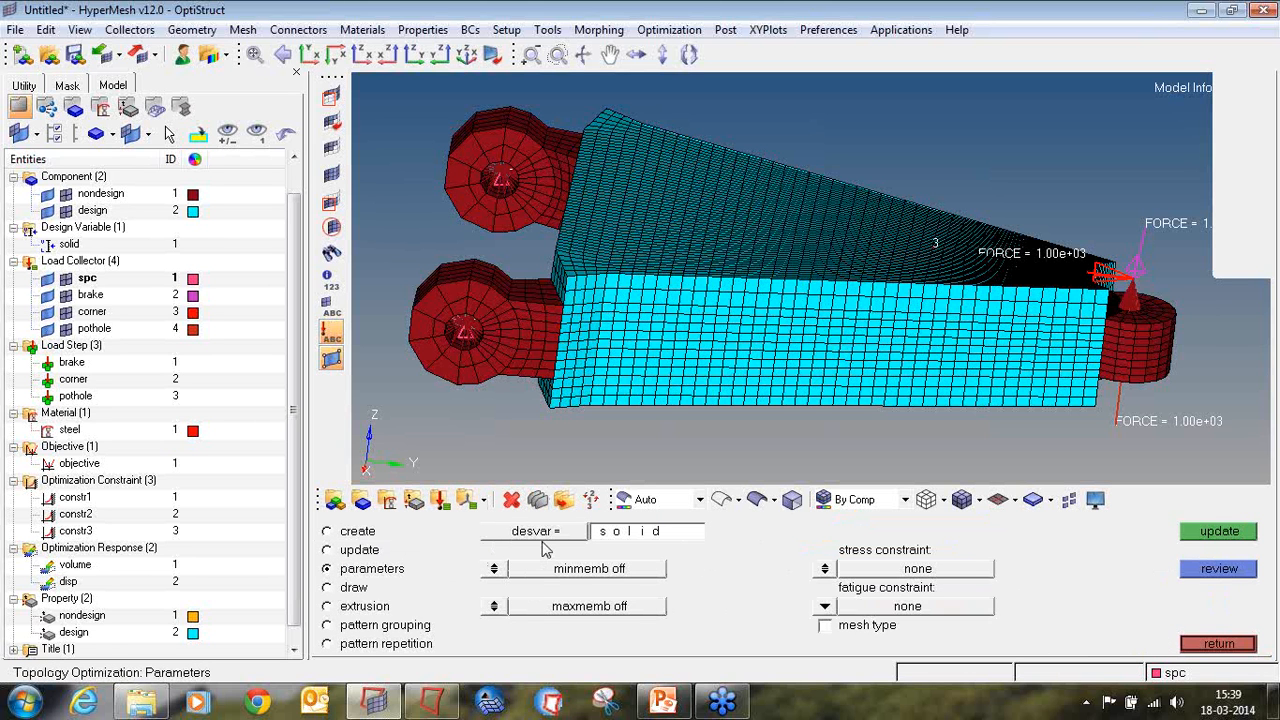
Step: Enable minimum member size control for the solid design variable with mindim 16 and update it
left_click(494, 568)
left_click(662, 569)
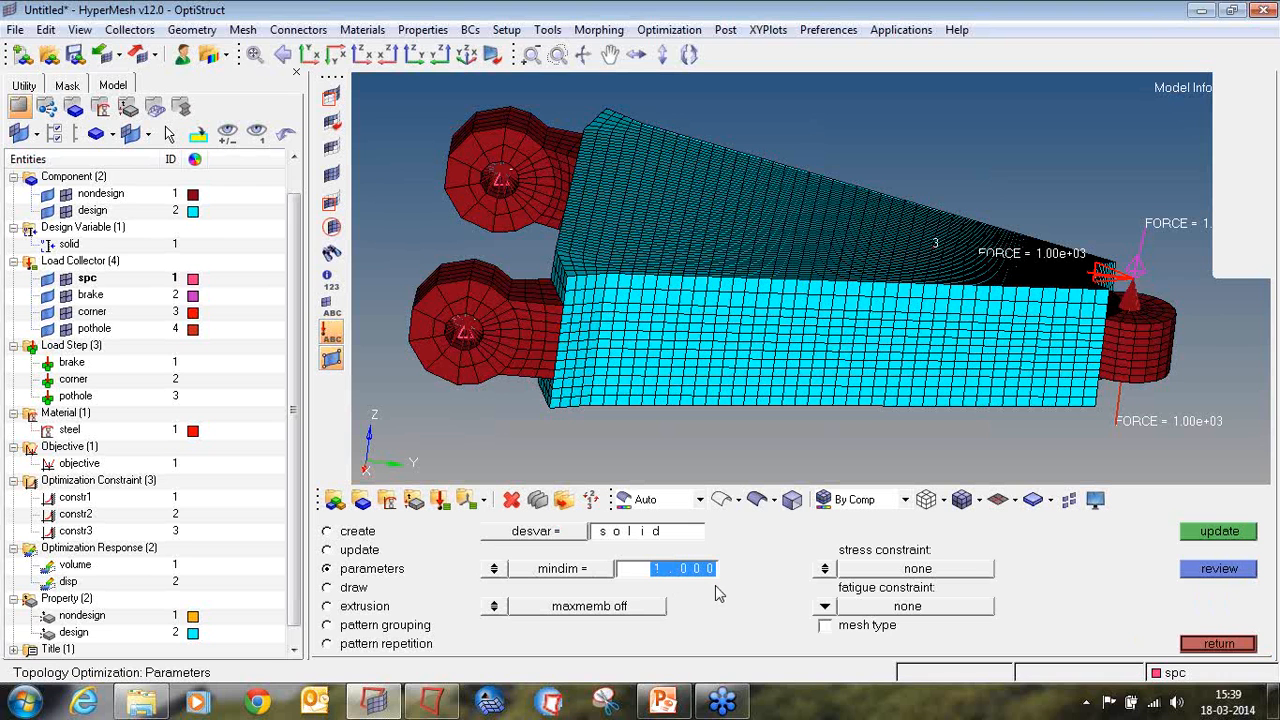
type("1")
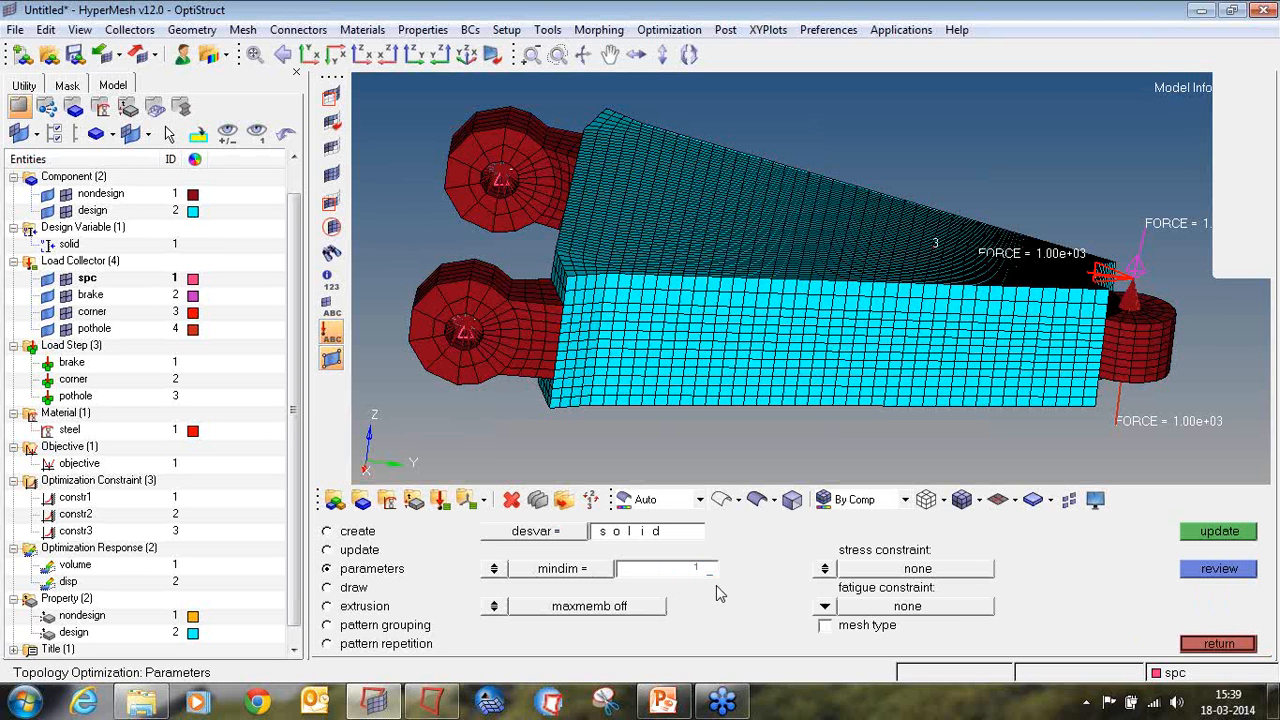
type("6")
key("Return")
left_click(1187, 539)
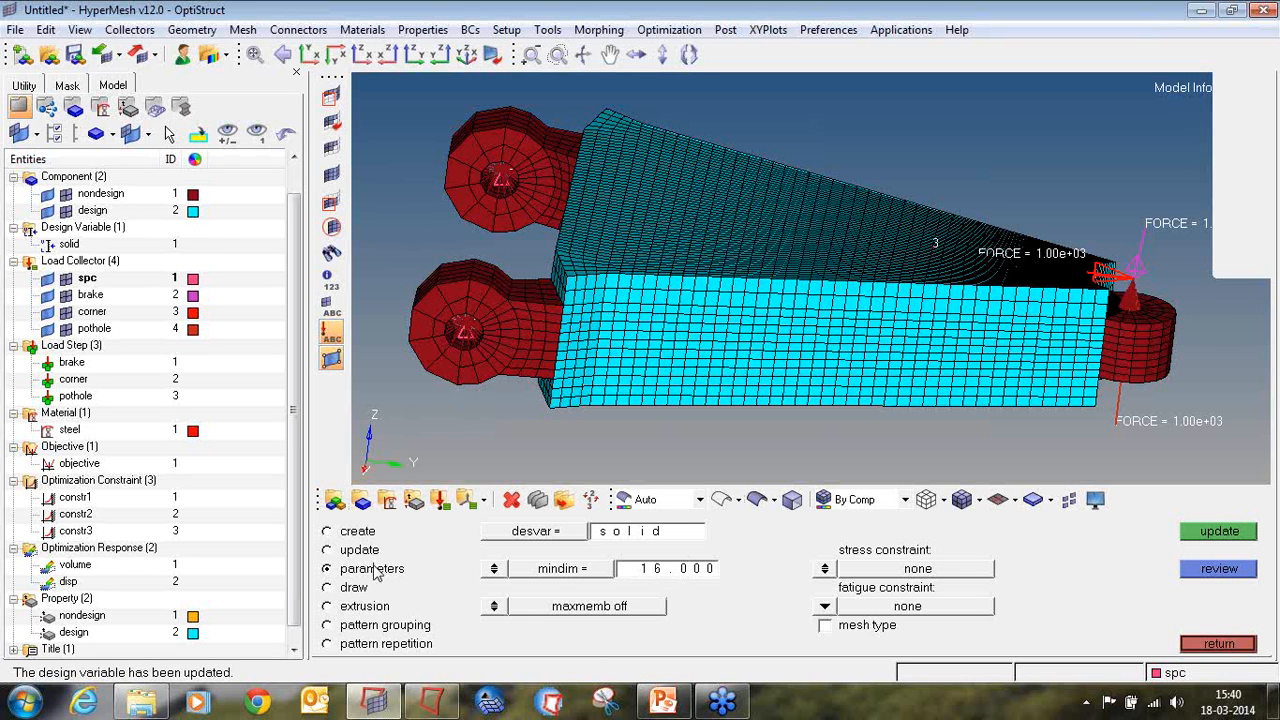
Step: Give the solid design variable a single draw direction, from a lower corner node of the design block to the upper node on the same vertical edge
left_click(354, 588)
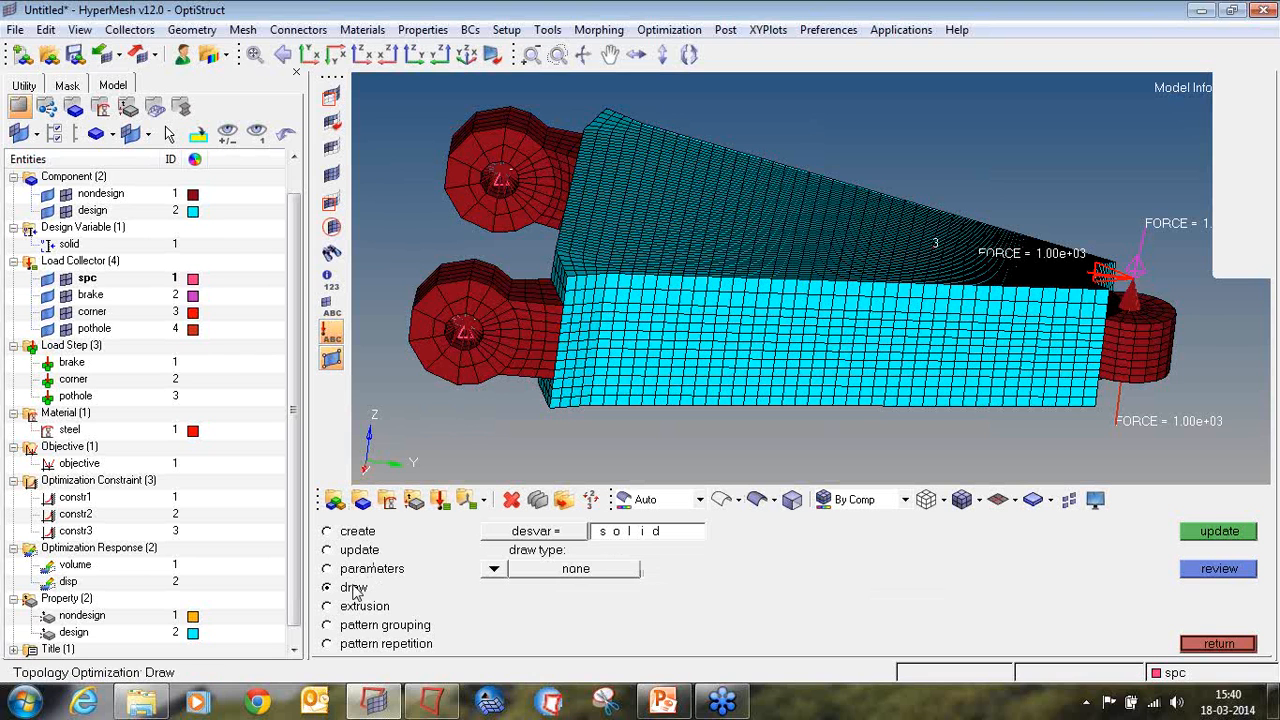
left_click(493, 569)
left_click(490, 588)
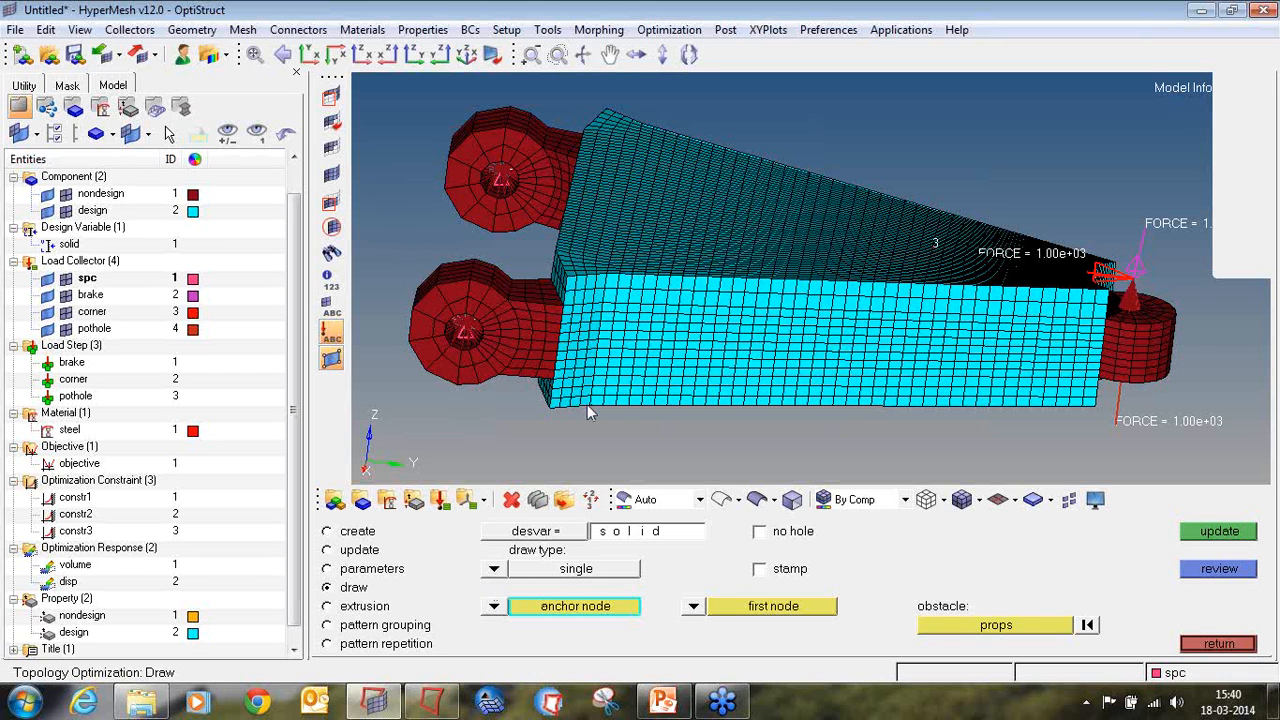
scroll(587, 410, "up", 5)
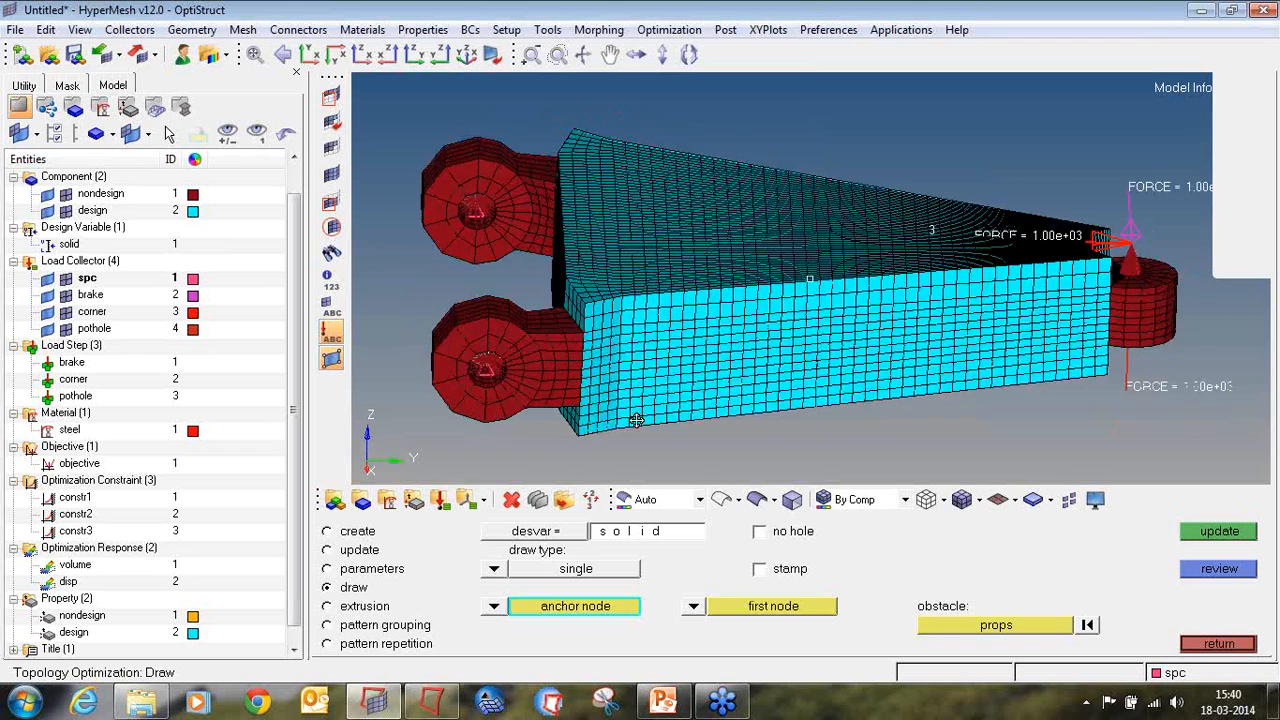
left_click(612, 446)
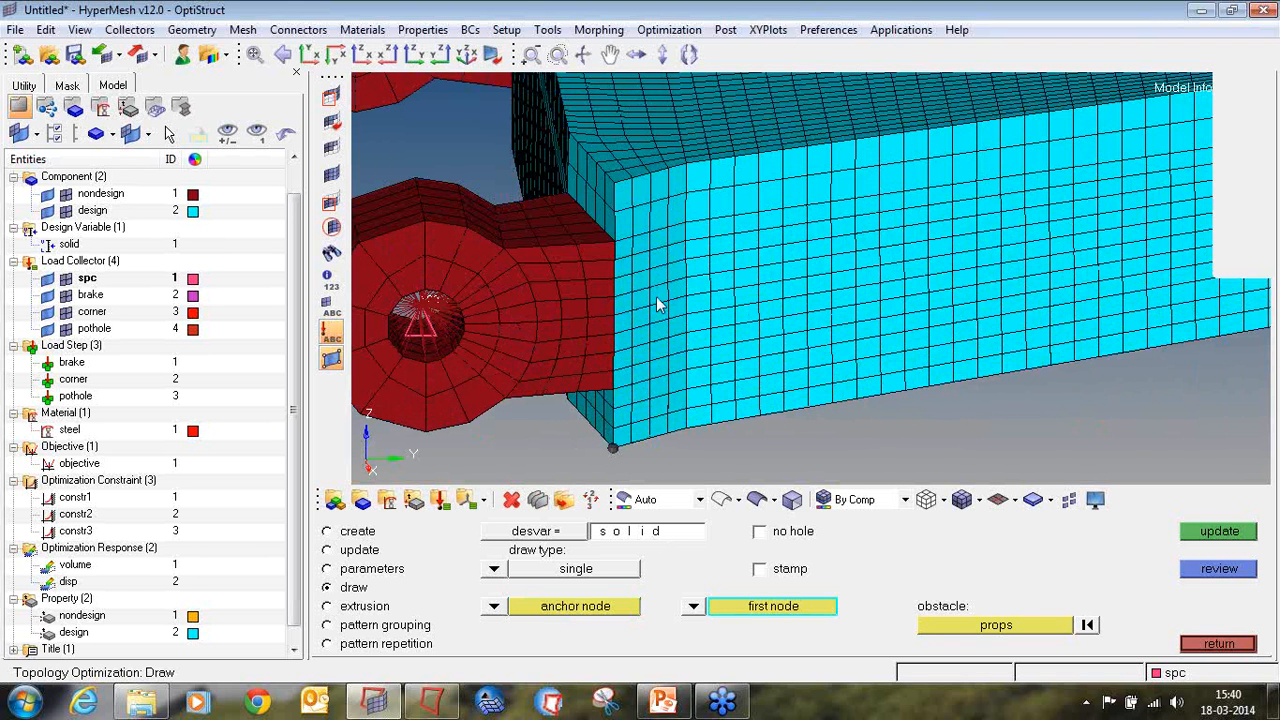
left_click(614, 185)
Step: Assign only the nondesign property as the draw obstacle, leaving design unselected, and update the design variable
left_click(968, 627)
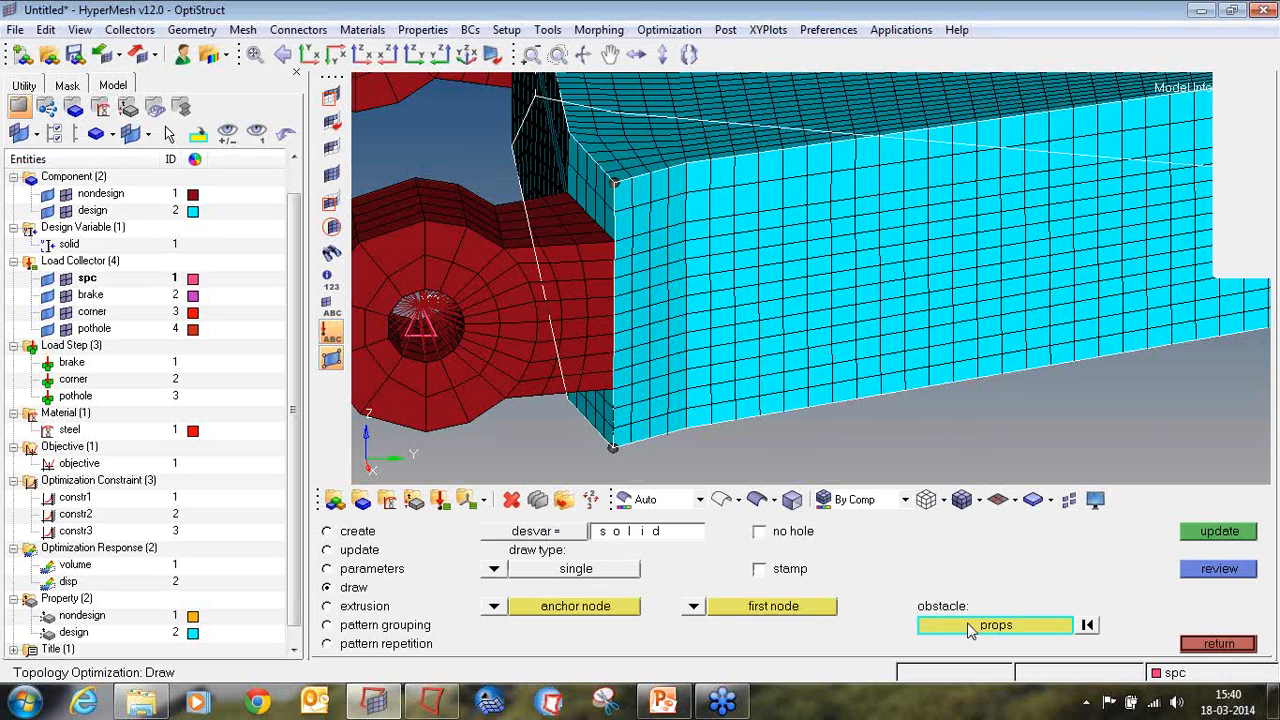
left_click(968, 627)
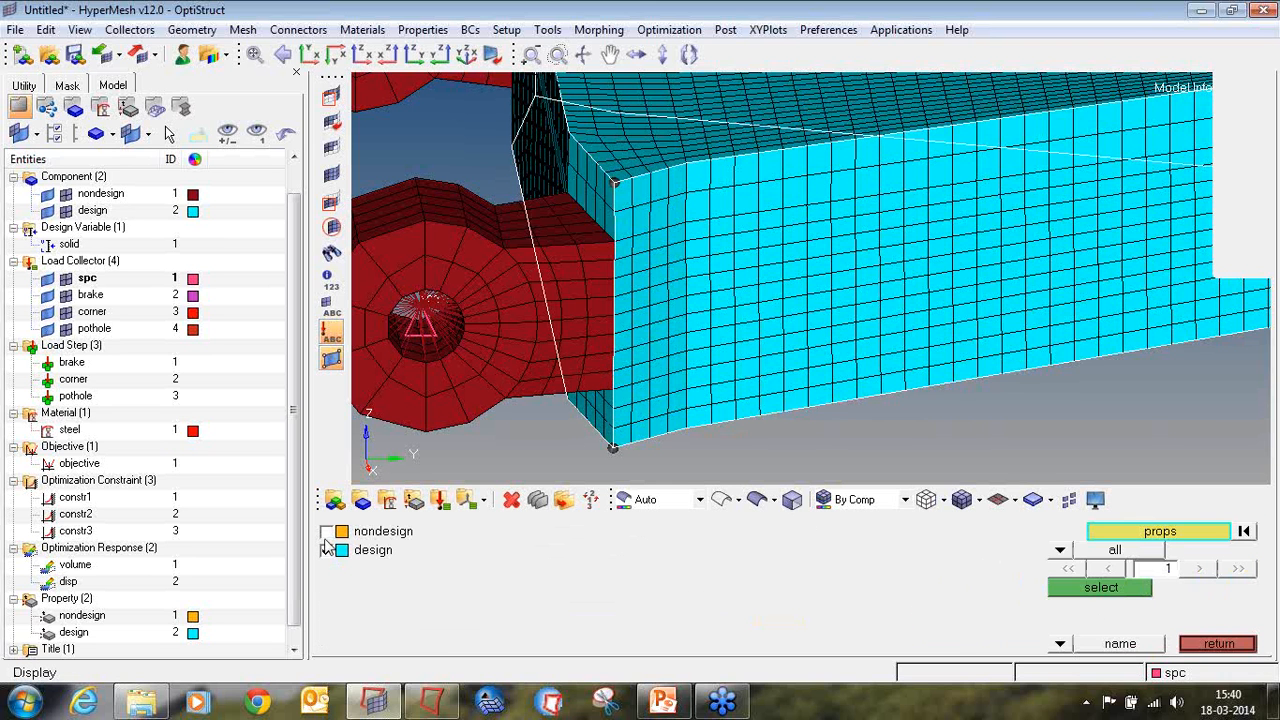
left_click(327, 531)
left_click(328, 550)
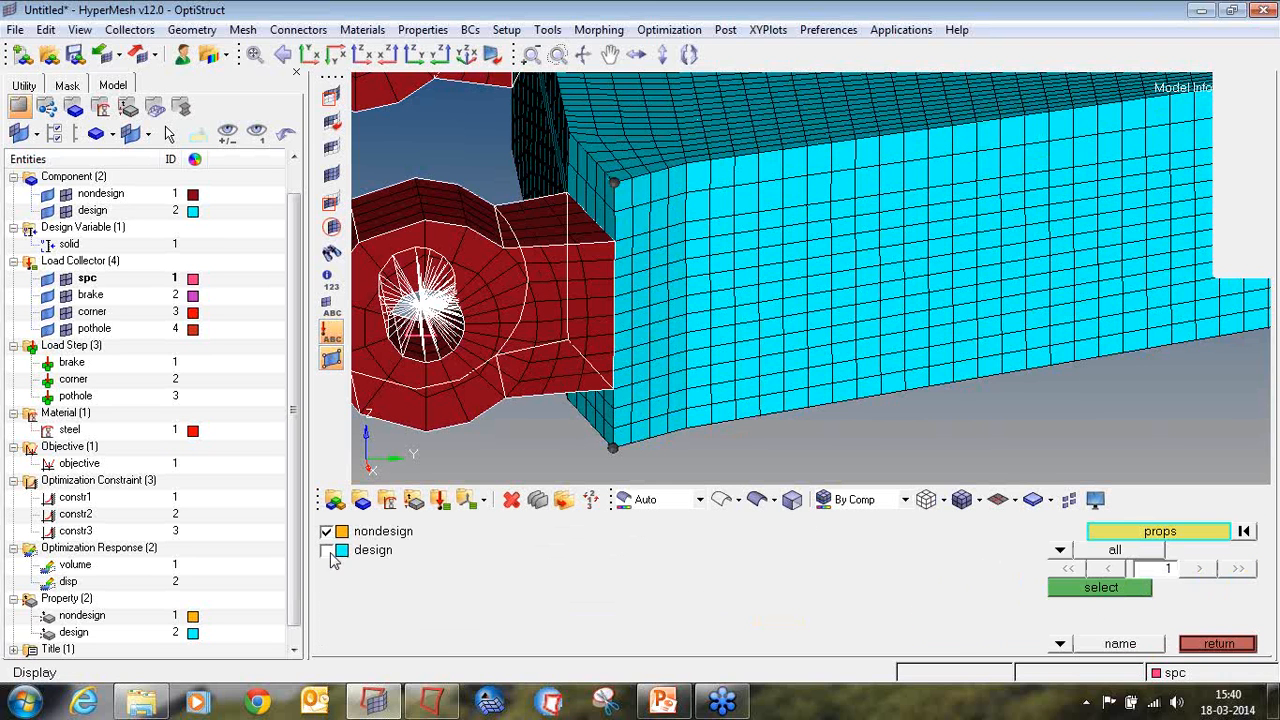
left_click(1103, 588)
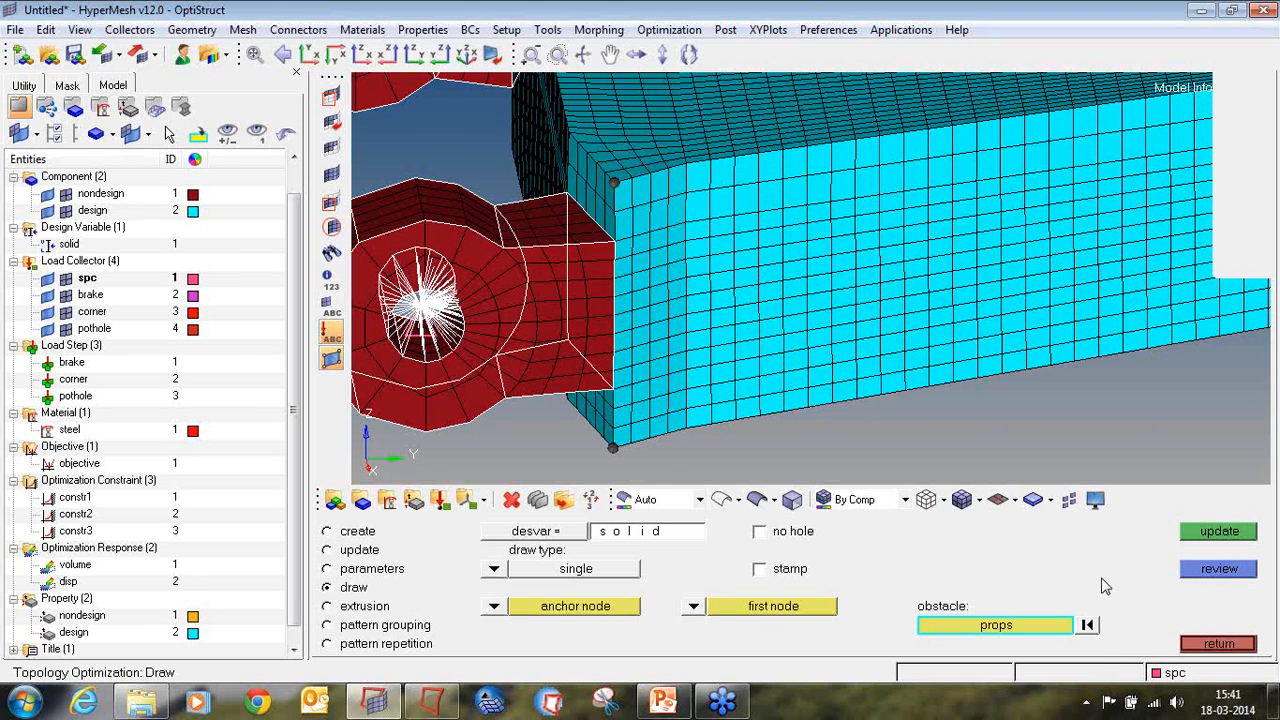
left_click(1226, 536)
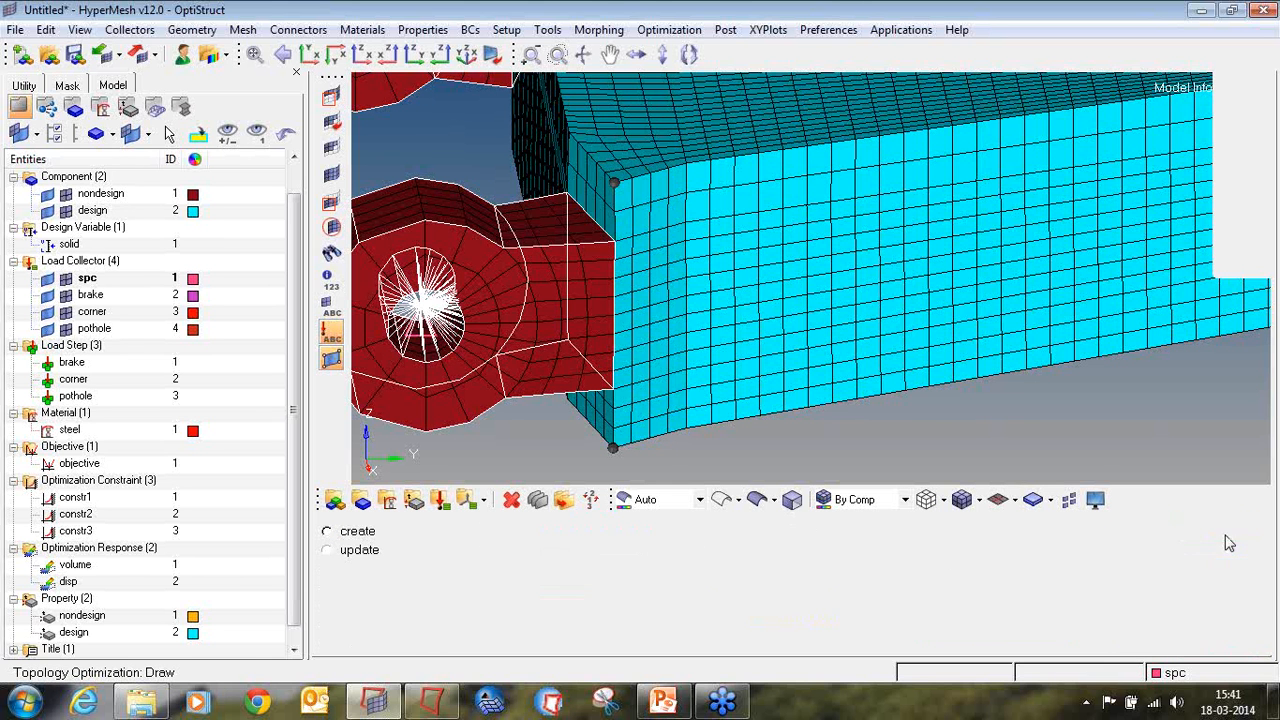
Step: Set the solid design variable's pattern grouping type to 1-pln sym, and keep the current Windows color scheme without further messages
scroll(885, 380, "down", 5, "ctrl")
mouse_move(932, 392)
right_mouse_down("ctrl")
mouse_move(885, 380)
mouse_move(718, 410)
right_mouse_up("ctrl")
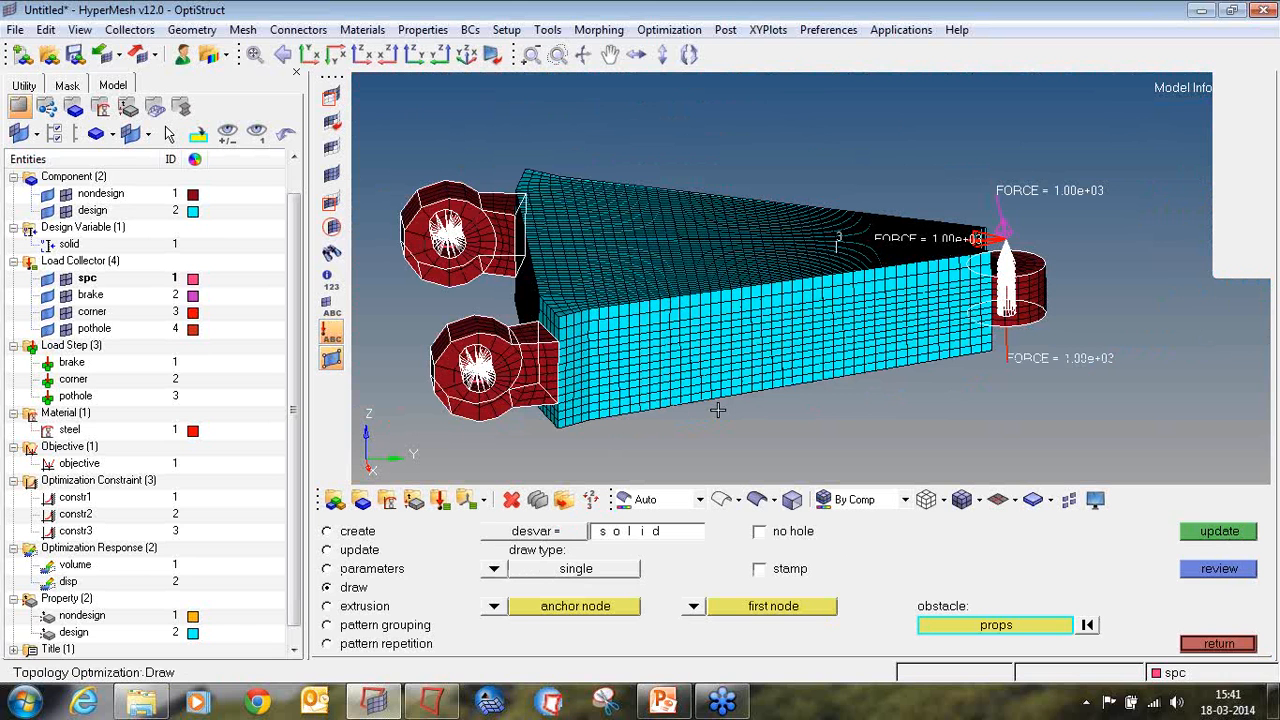
left_click(372, 627)
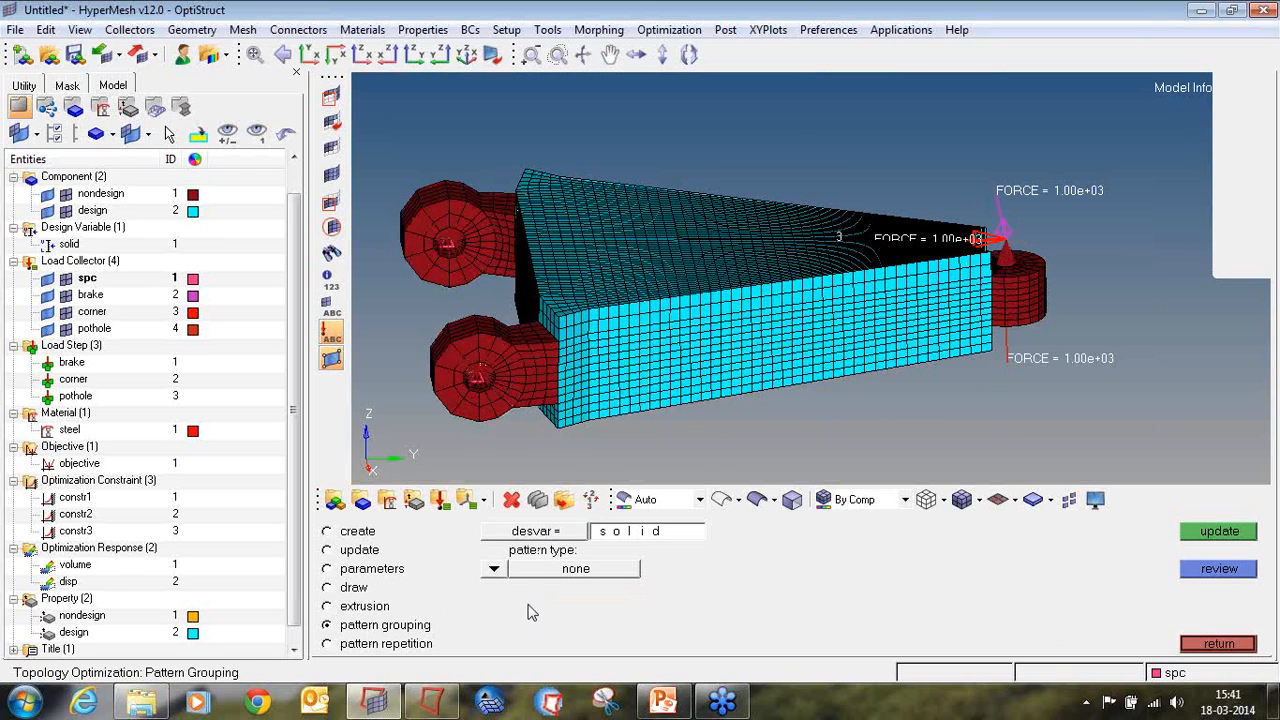
left_click(492, 569)
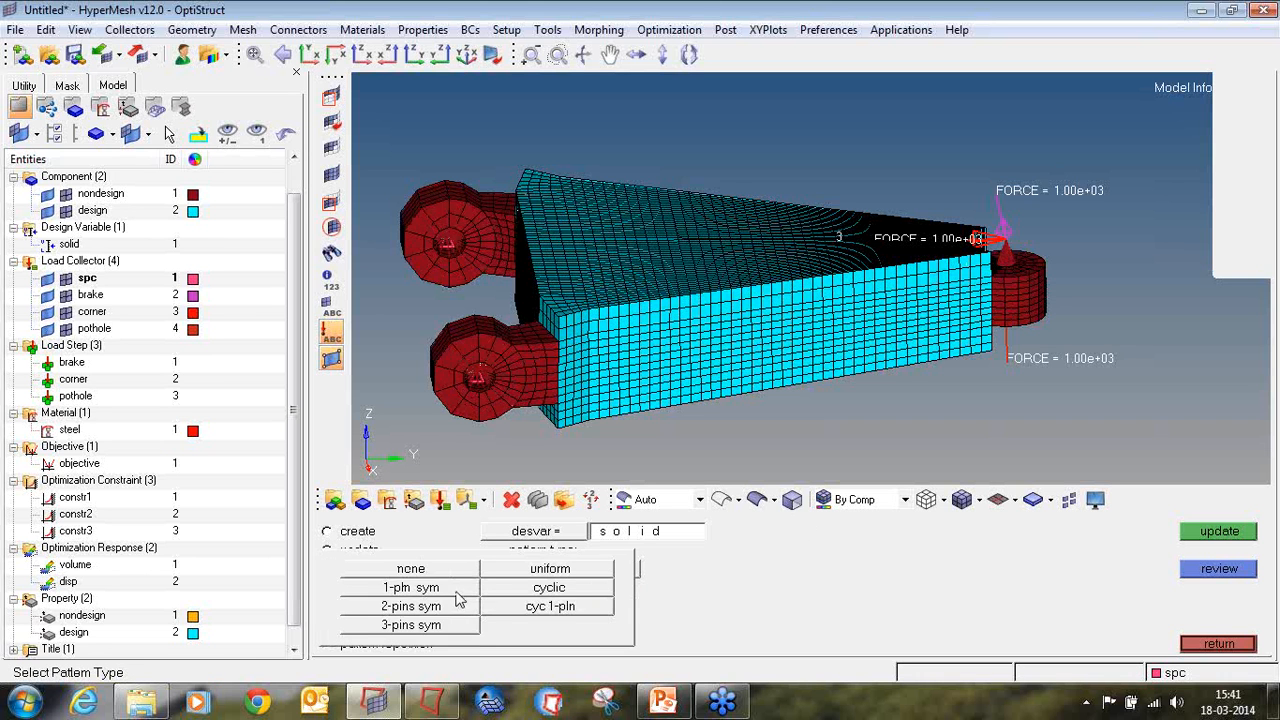
left_click(458, 590)
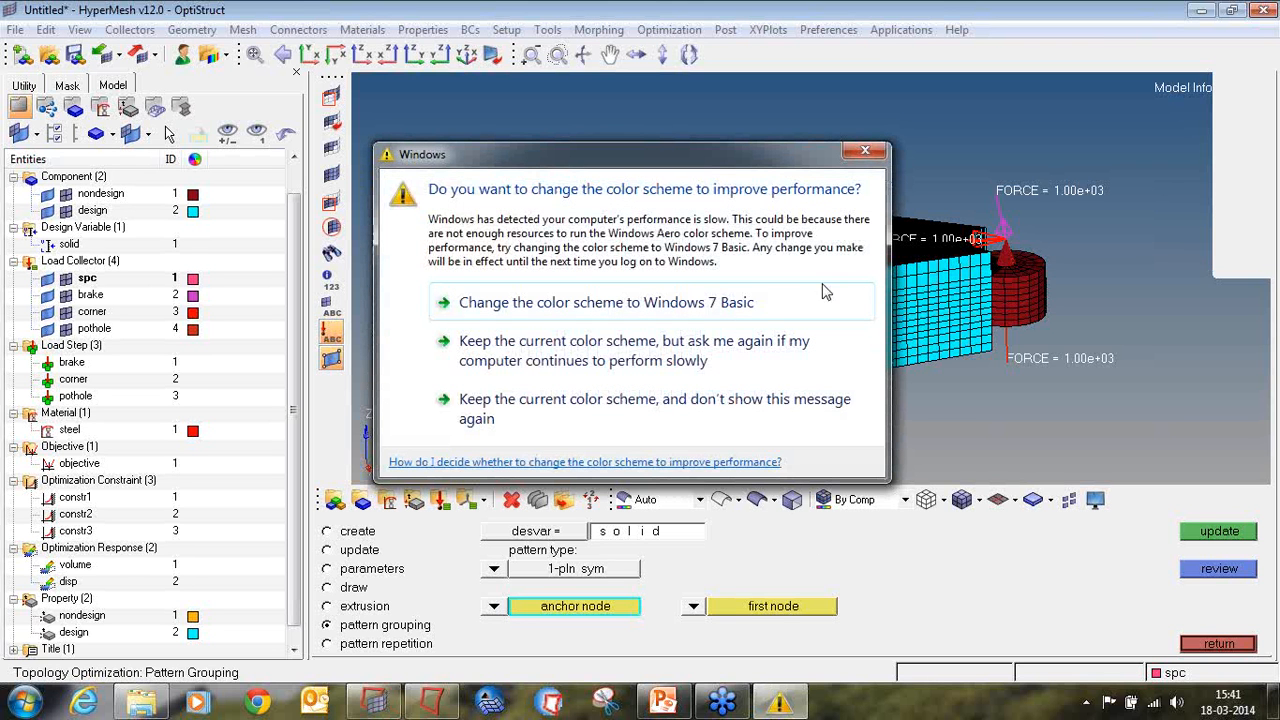
left_click(740, 400)
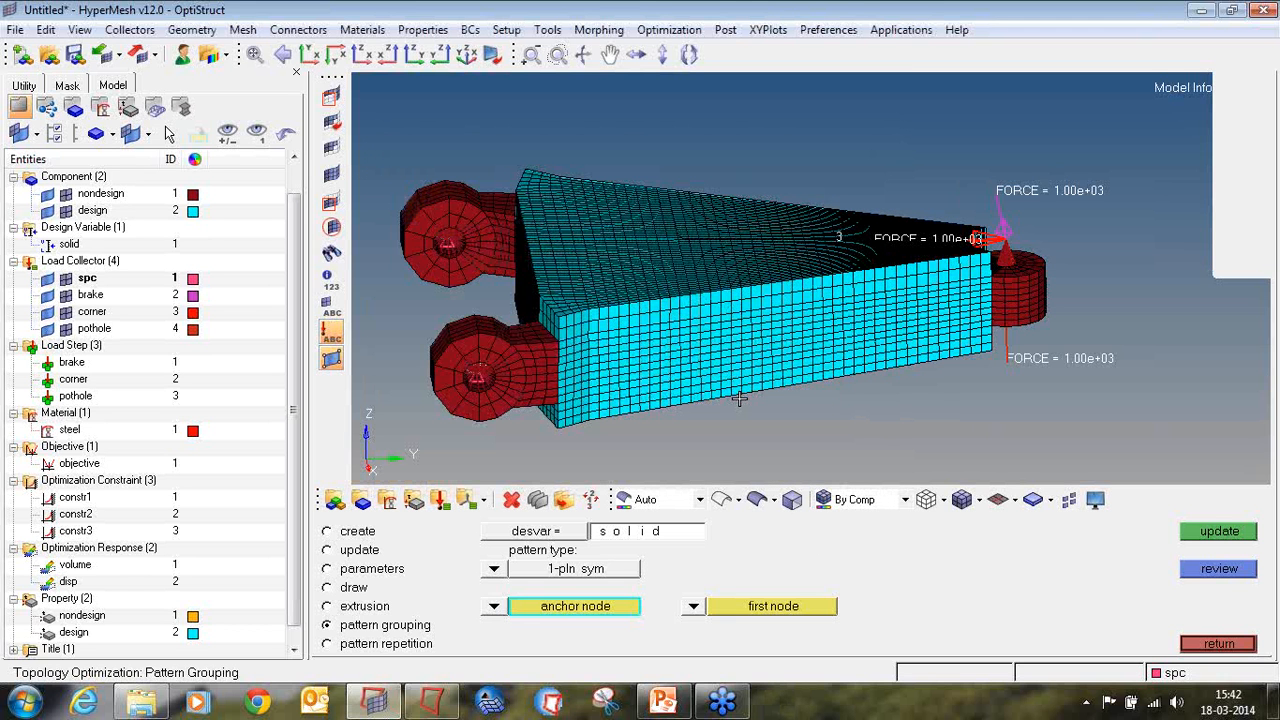
Step: Define the symmetry plane of the solid design variable by entering the IDs of the anchor node and the first node
left_click(614, 607)
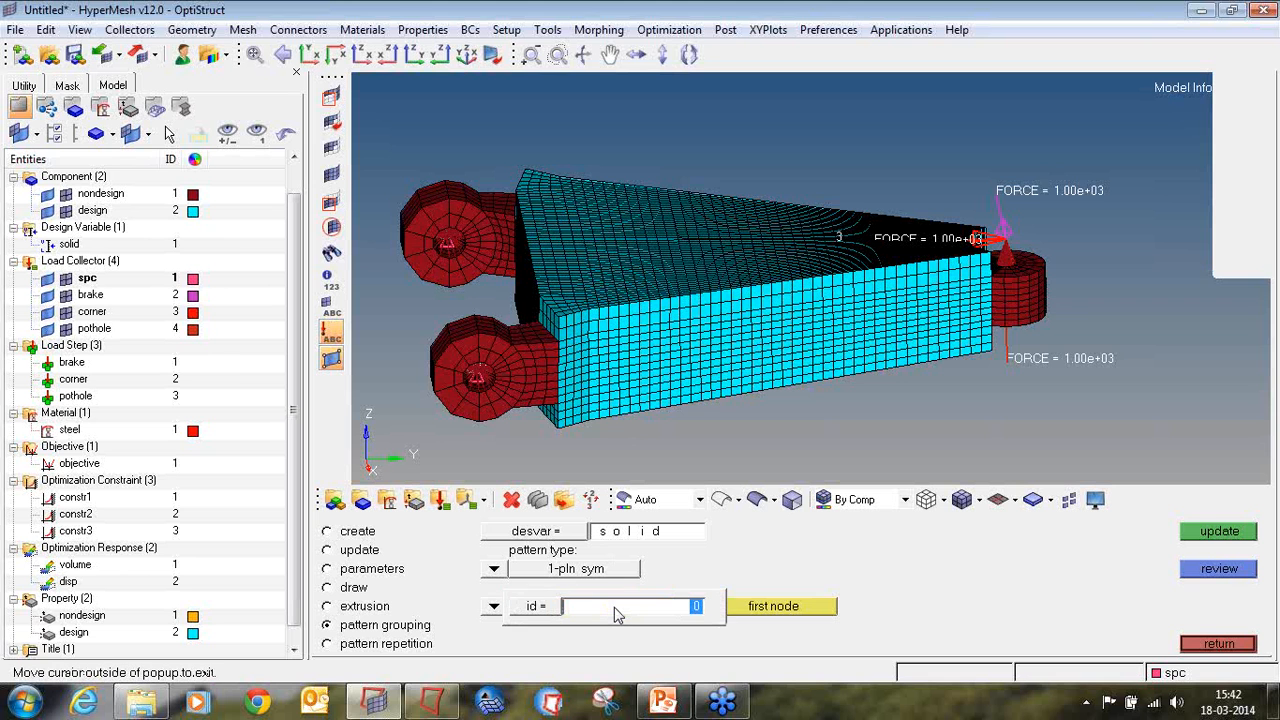
type("1")
key("Return")
left_click(745, 607)
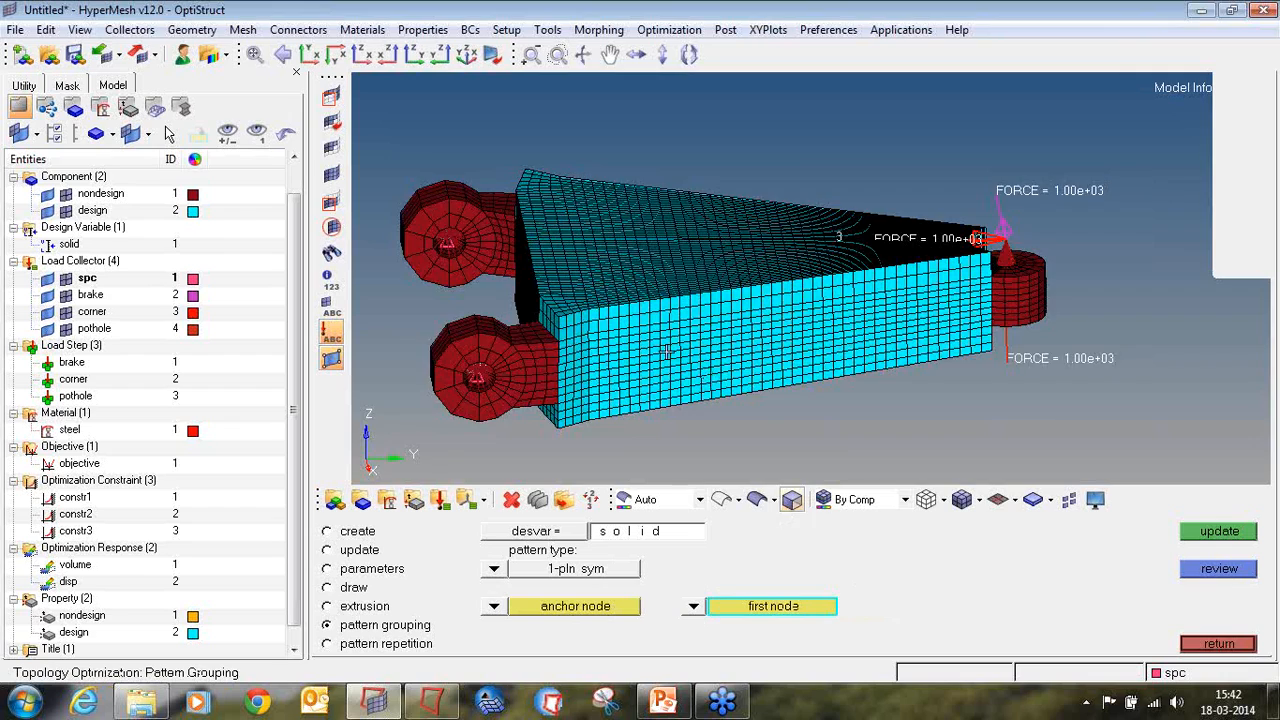
left_click_drag(800, 440, 727, 398, "ctrl")
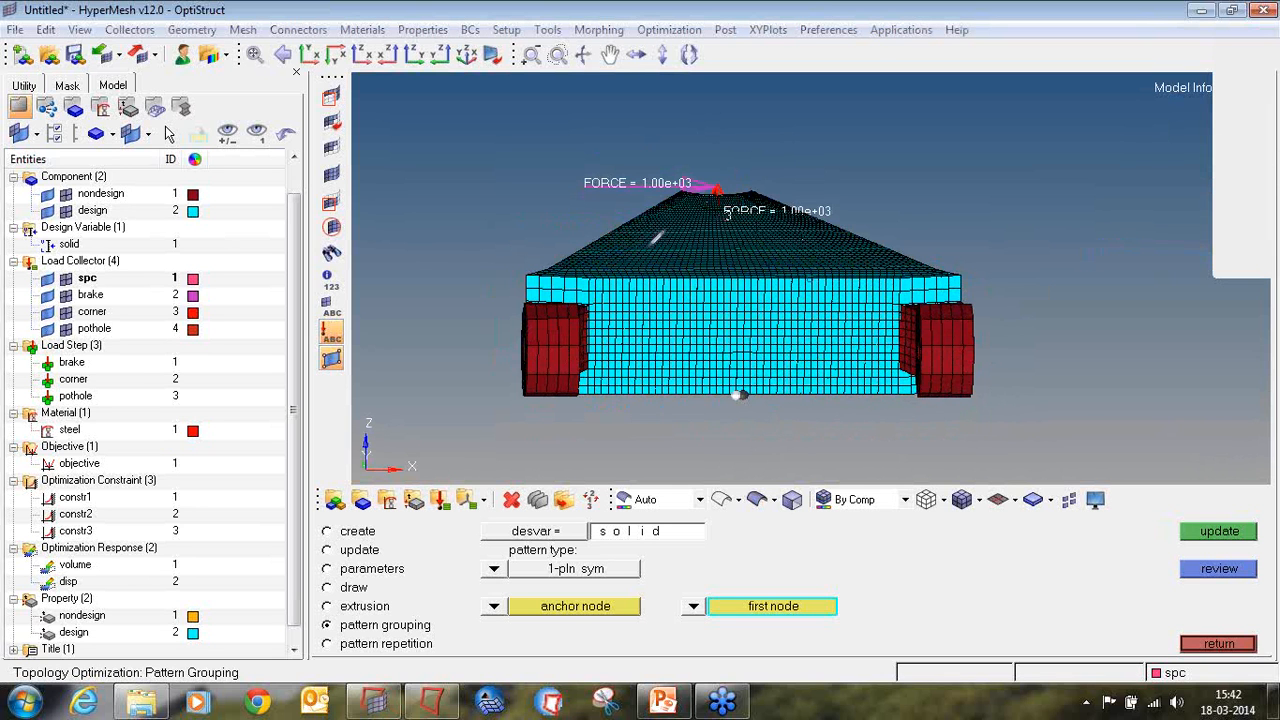
mouse_move(652, 237)
left_mouse_down()
mouse_move(622, 286)
mouse_move(660, 342)
mouse_move(688, 240)
mouse_move(665, 229)
mouse_move(634, 282)
left_mouse_up()
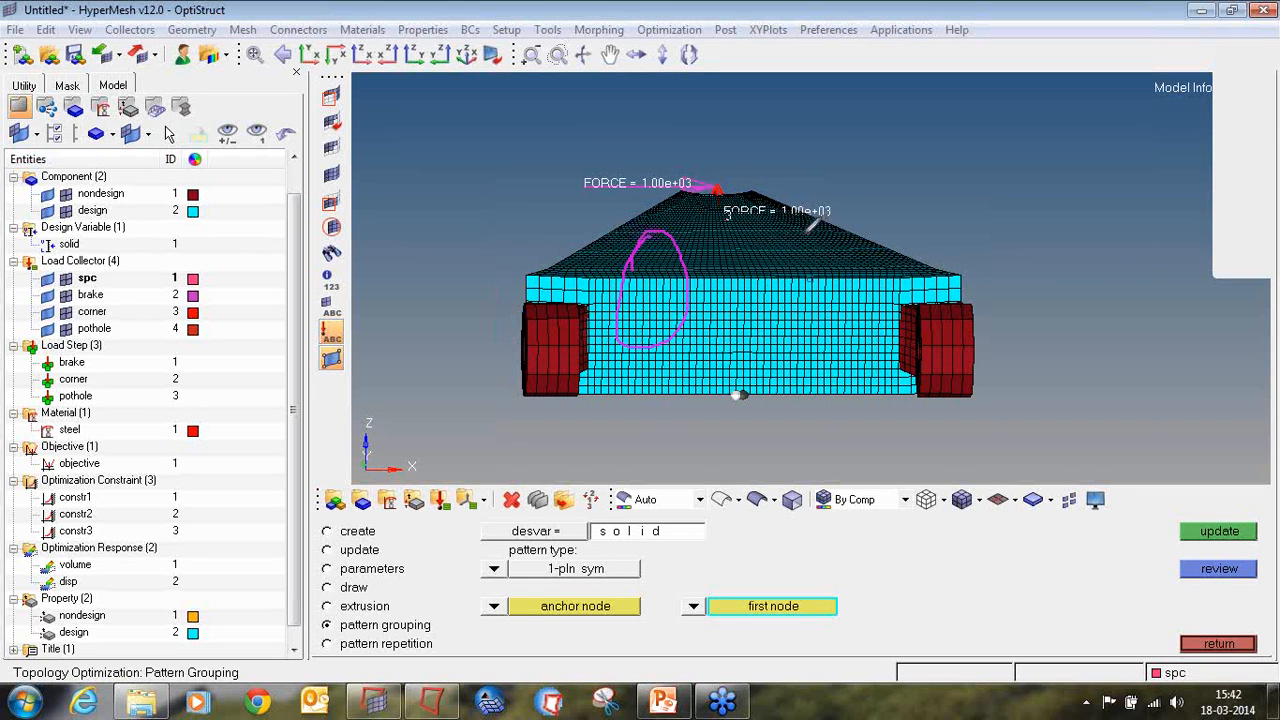
mouse_move(810, 232)
left_mouse_down()
mouse_move(800, 335)
mouse_move(862, 310)
mouse_move(852, 236)
mouse_move(798, 240)
left_mouse_up()
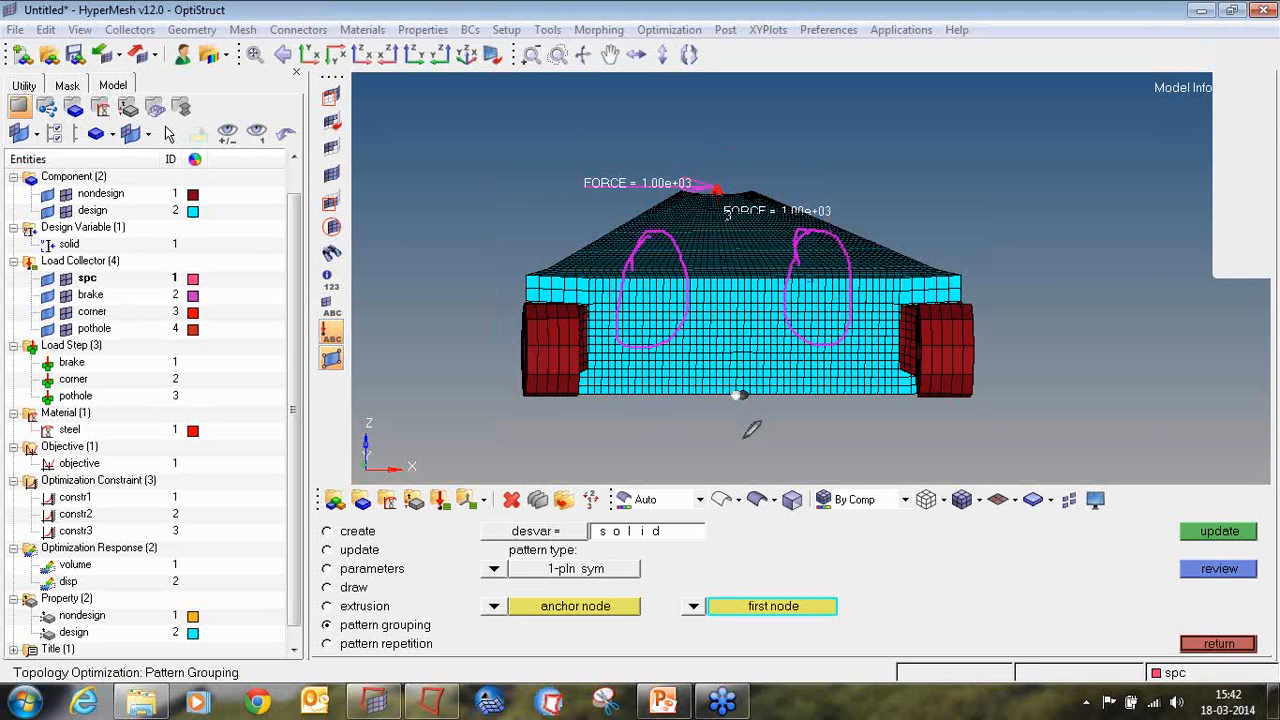
left_click_drag(745, 437, 731, 132)
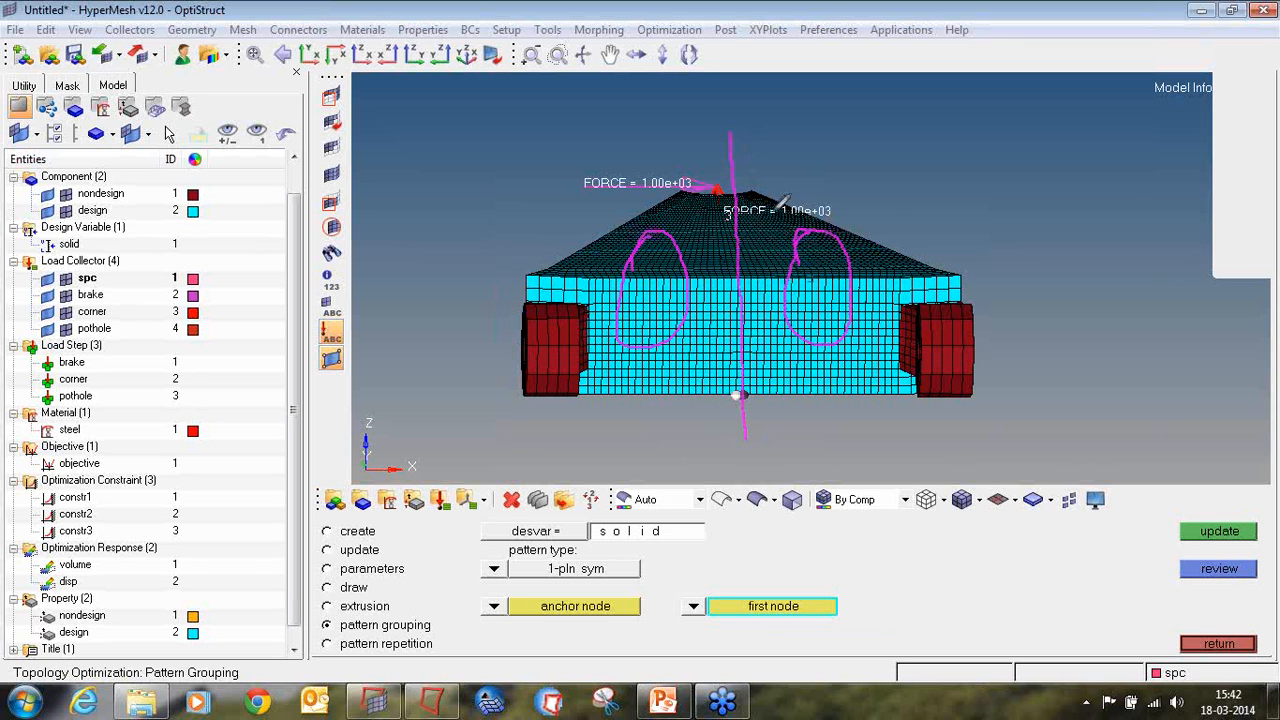
left_click_drag(647, 247, 668, 214)
left_click_drag(665, 273, 699, 223)
left_click_drag(805, 264, 827, 235)
left_click_drag(810, 310, 858, 236)
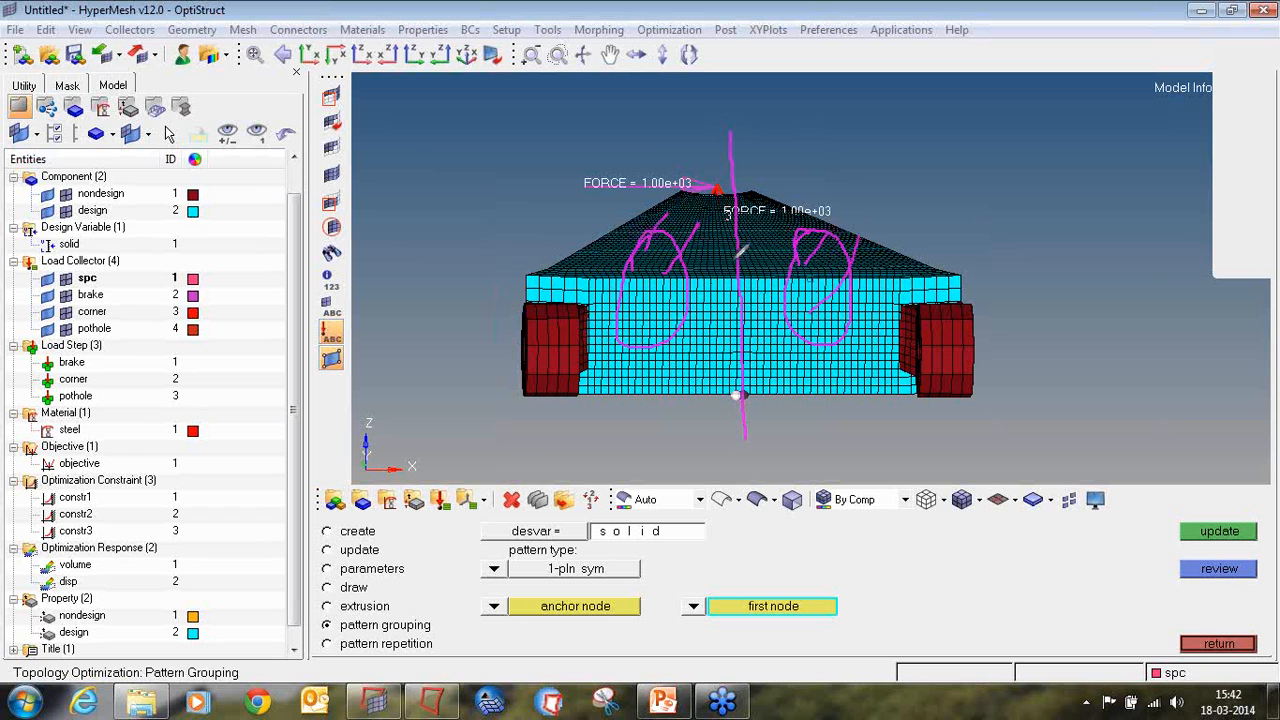
left_click(1266, 219)
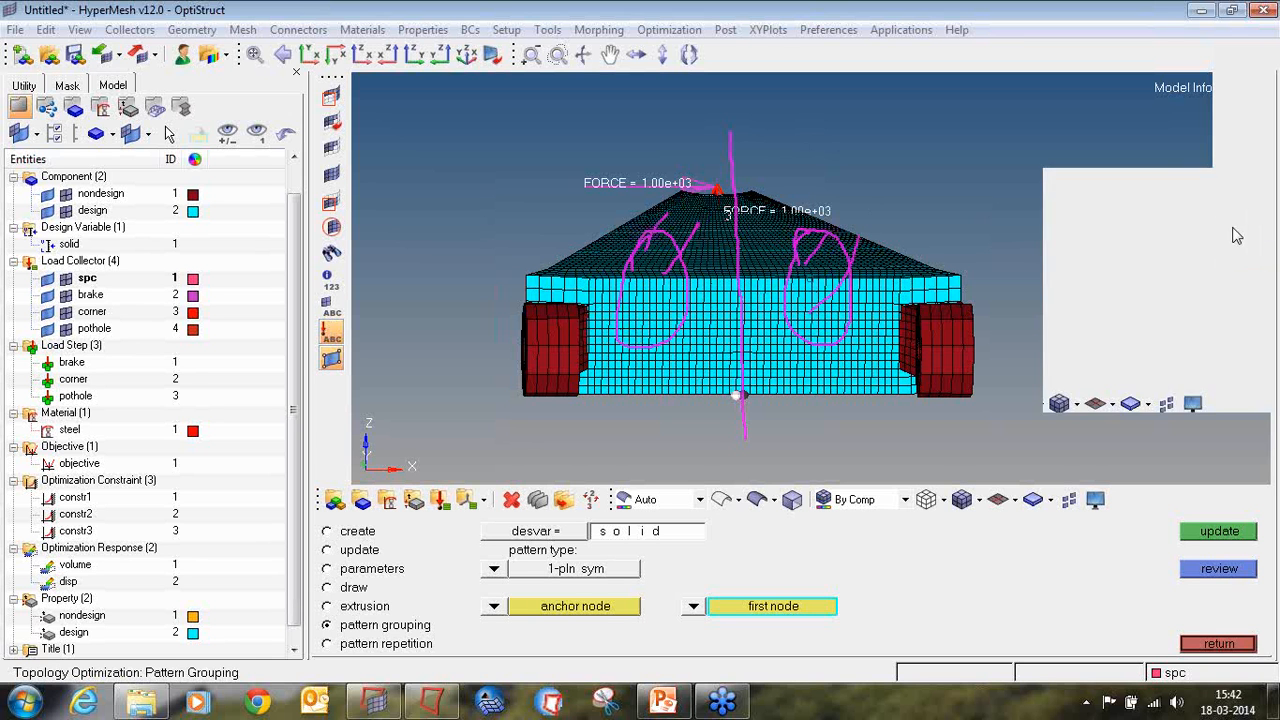
left_click(1226, 238)
left_click(1266, 219)
left_click(1209, 326)
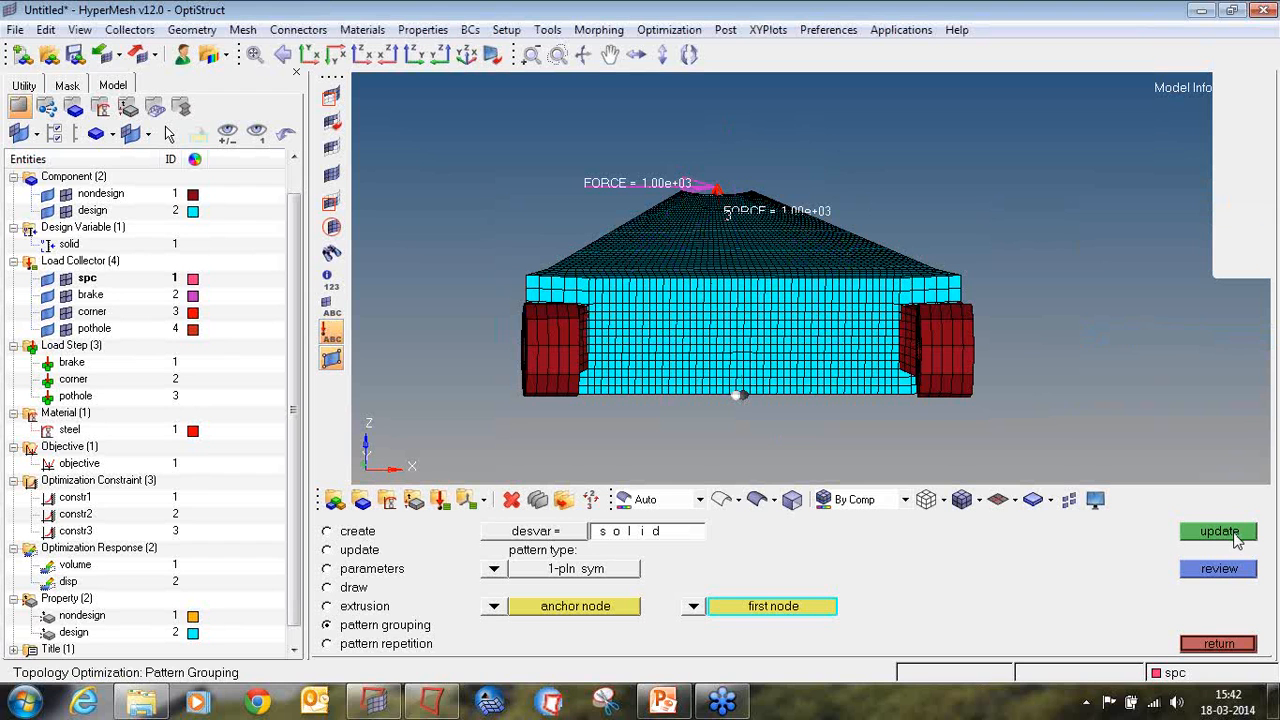
Step: Update the solid design variable with the one-plane symmetry and leave the topology and optimization setup
left_click(1236, 537)
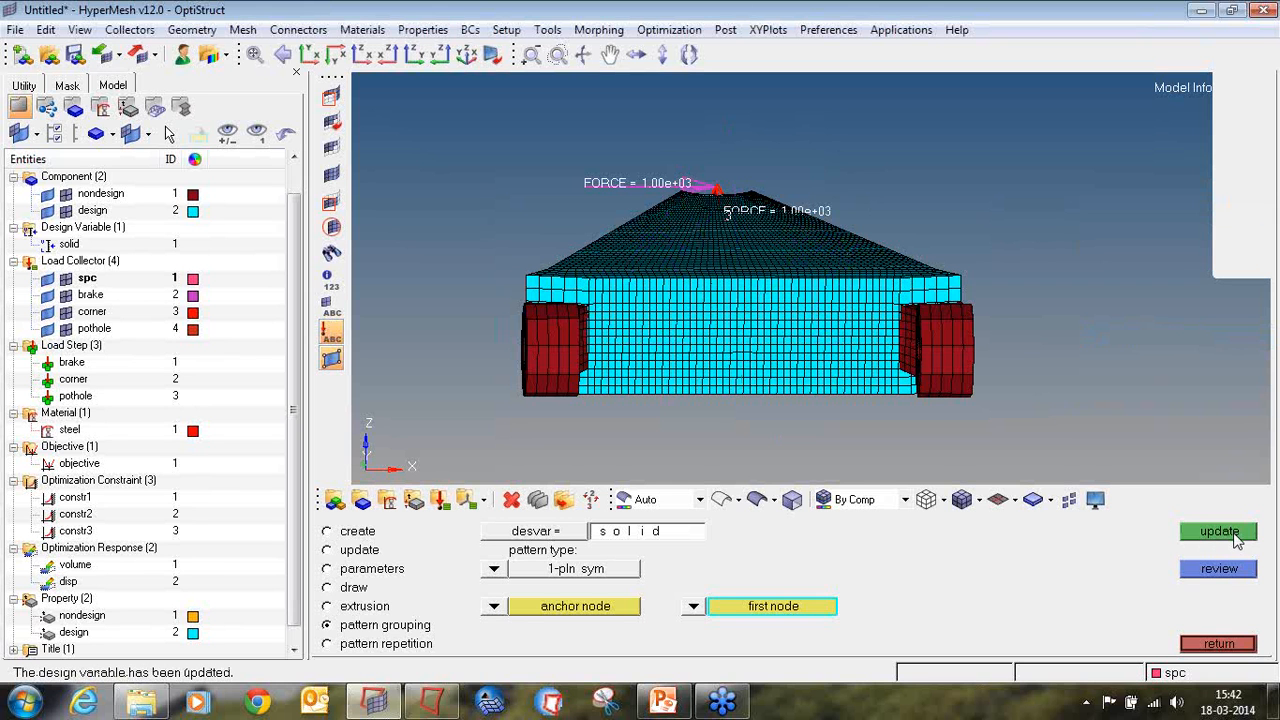
left_click(1234, 644)
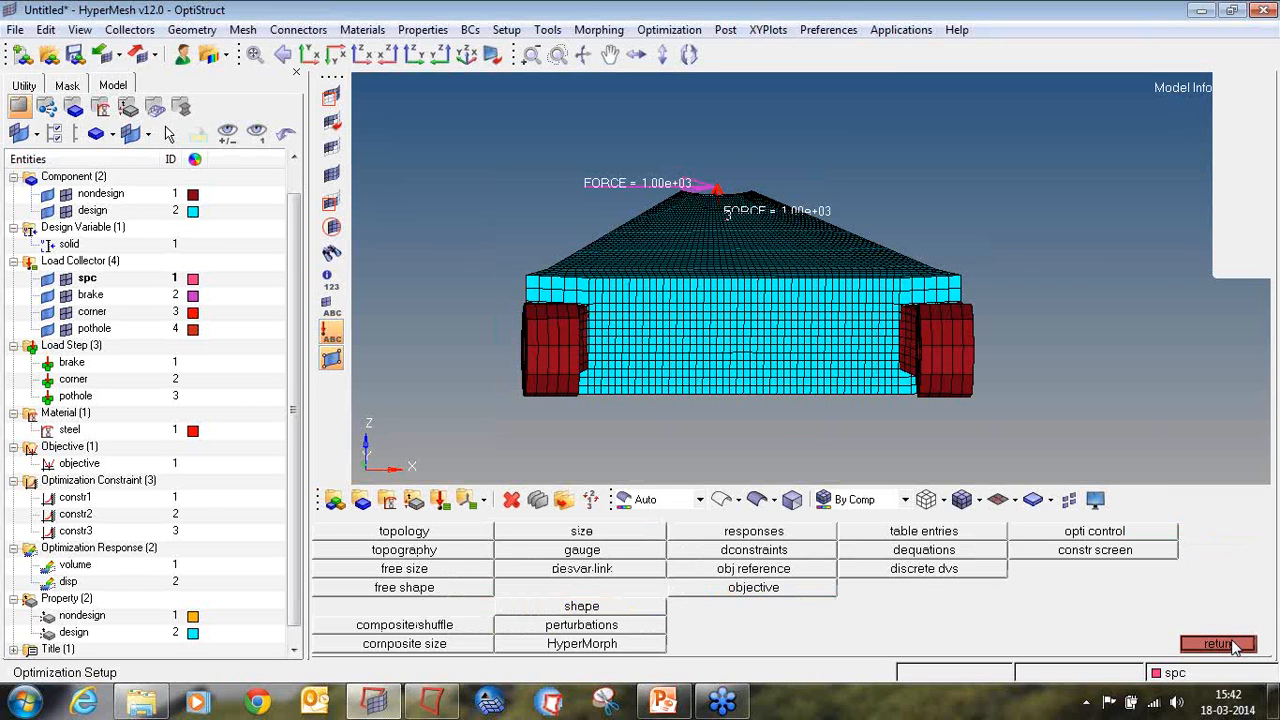
left_click(1234, 644)
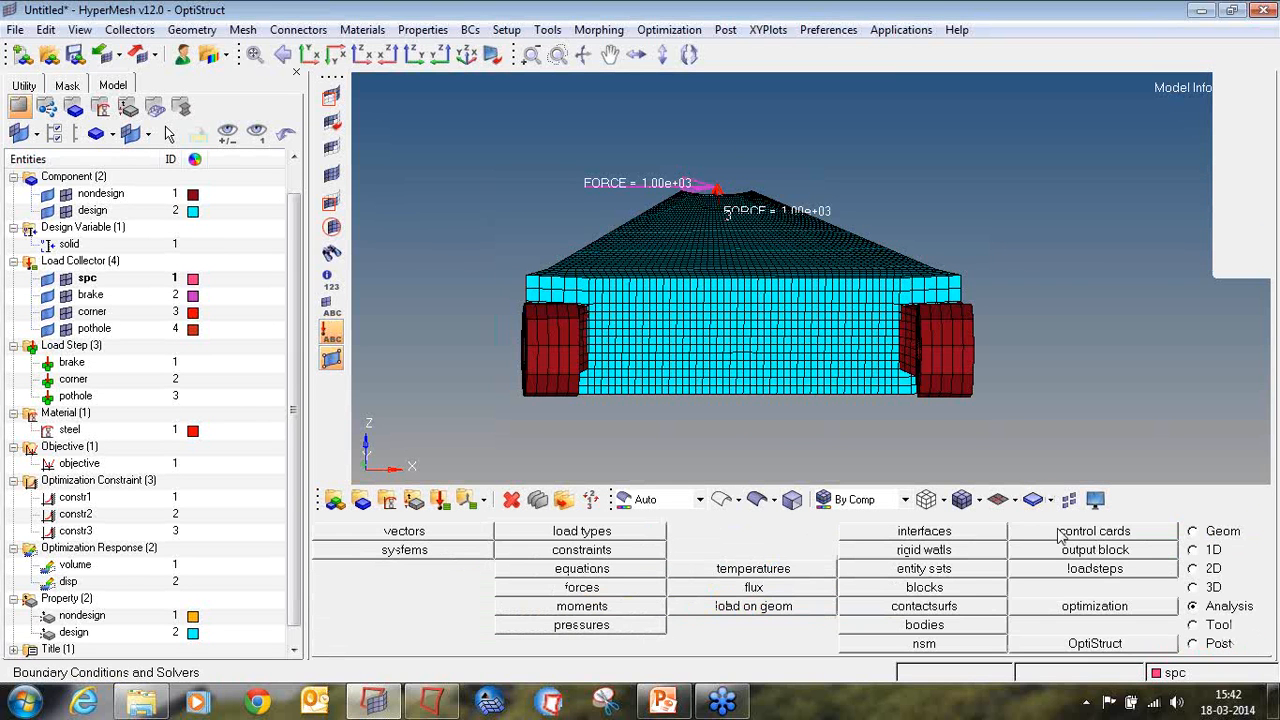
Step: Start saving the model under a new name and create and open a folder named tutorial on the Desktop
left_click(15, 30)
left_click(45, 129)
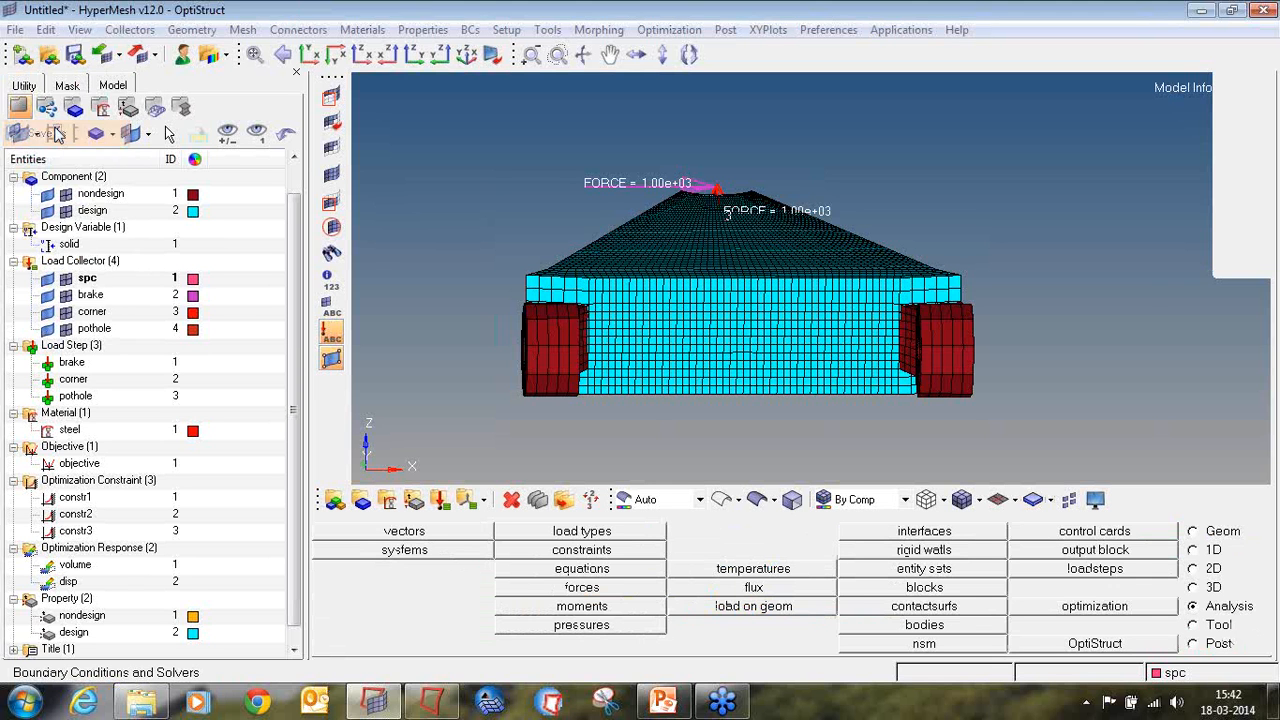
left_click(371, 265)
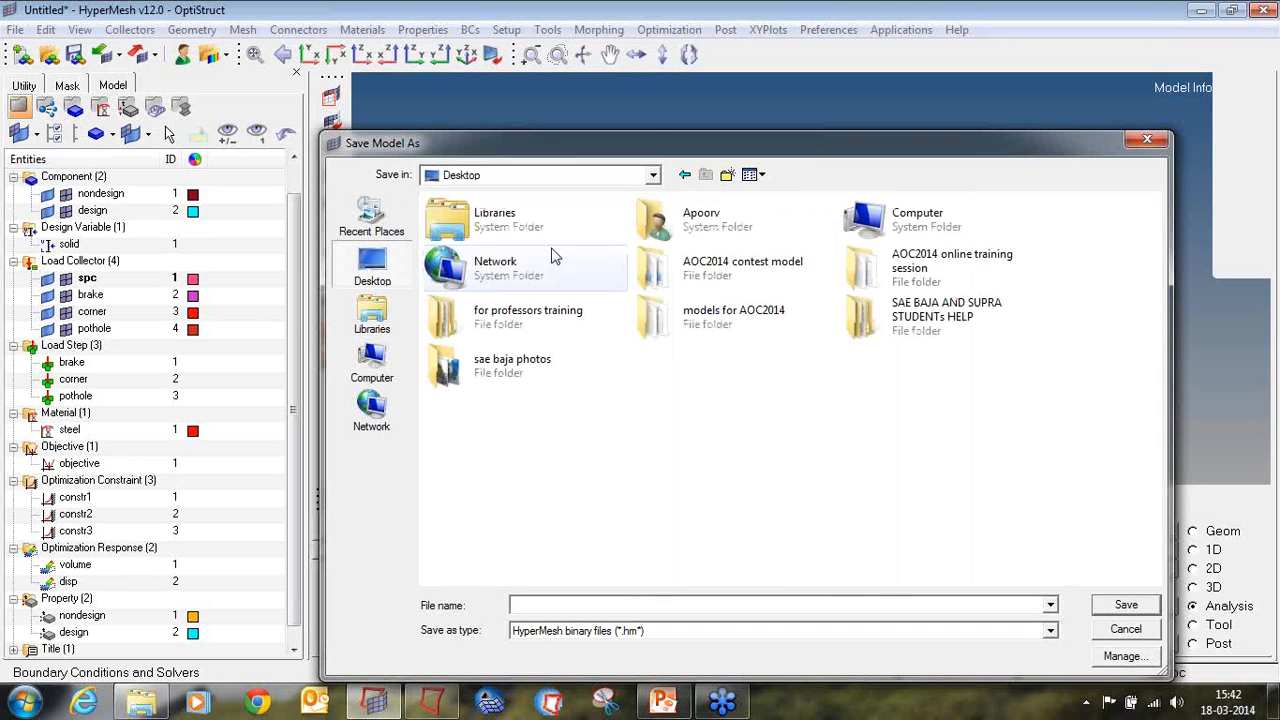
left_click(728, 175)
type("tutorial")
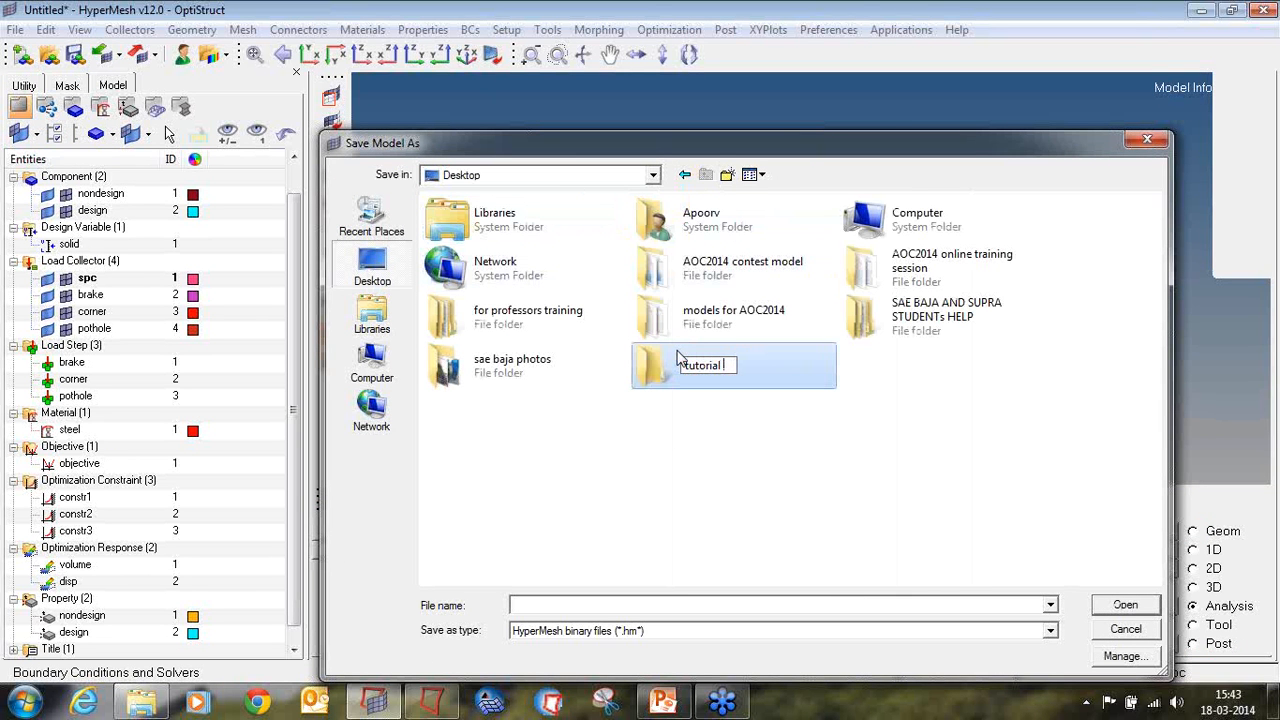
key("Return")
double_click(678, 360)
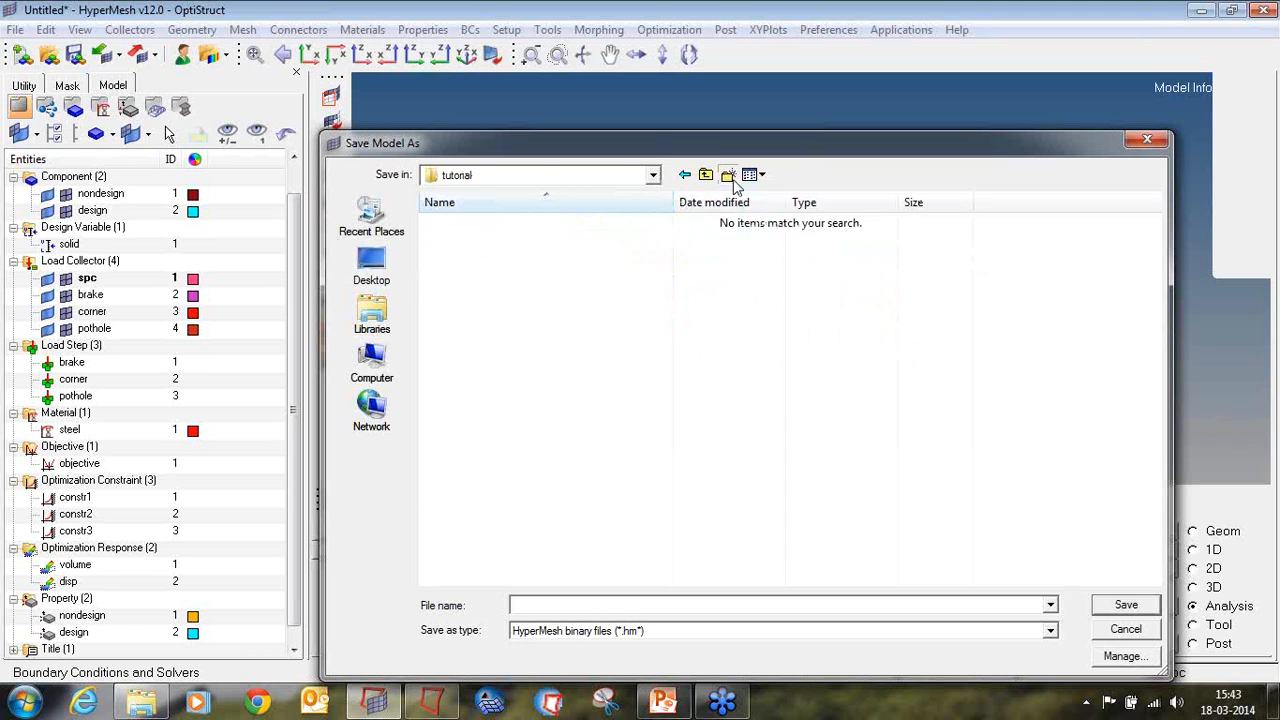
Step: Create a subfolder named tutorial1 inside the tutorial folder and save the model there as tutorial1
left_click(727, 175)
type("tutorial1")
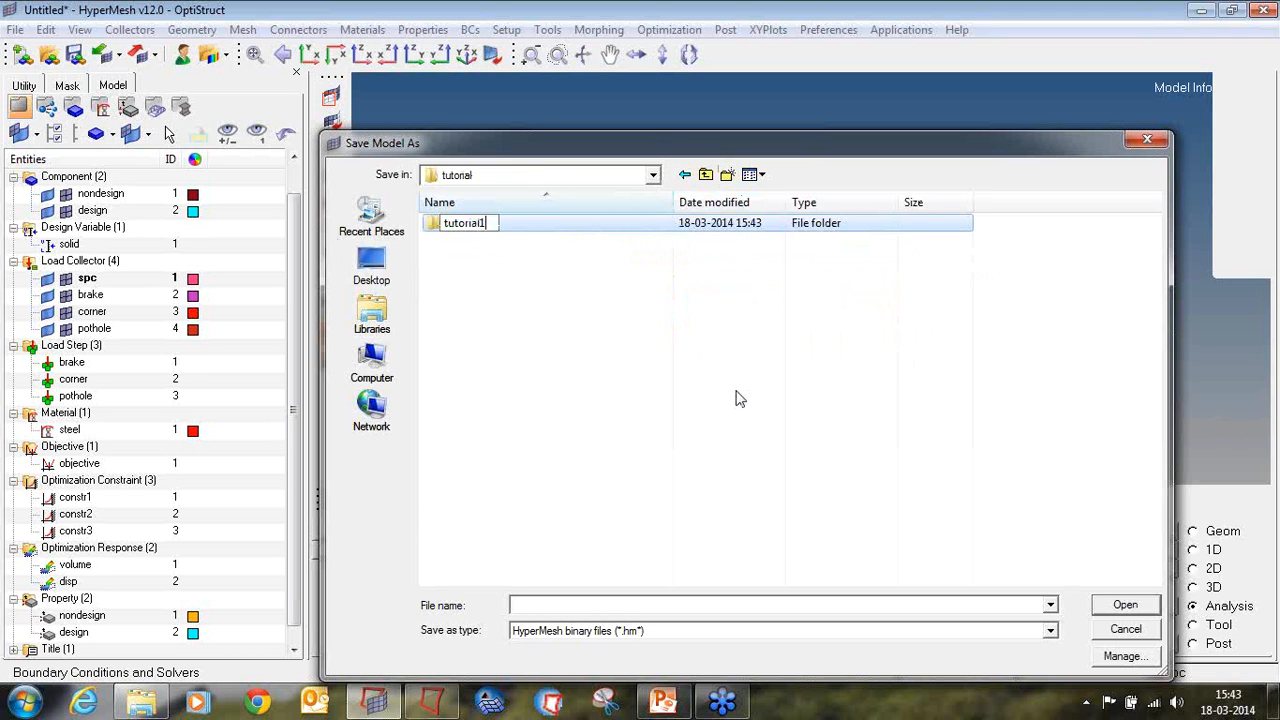
key("Return")
key("Return")
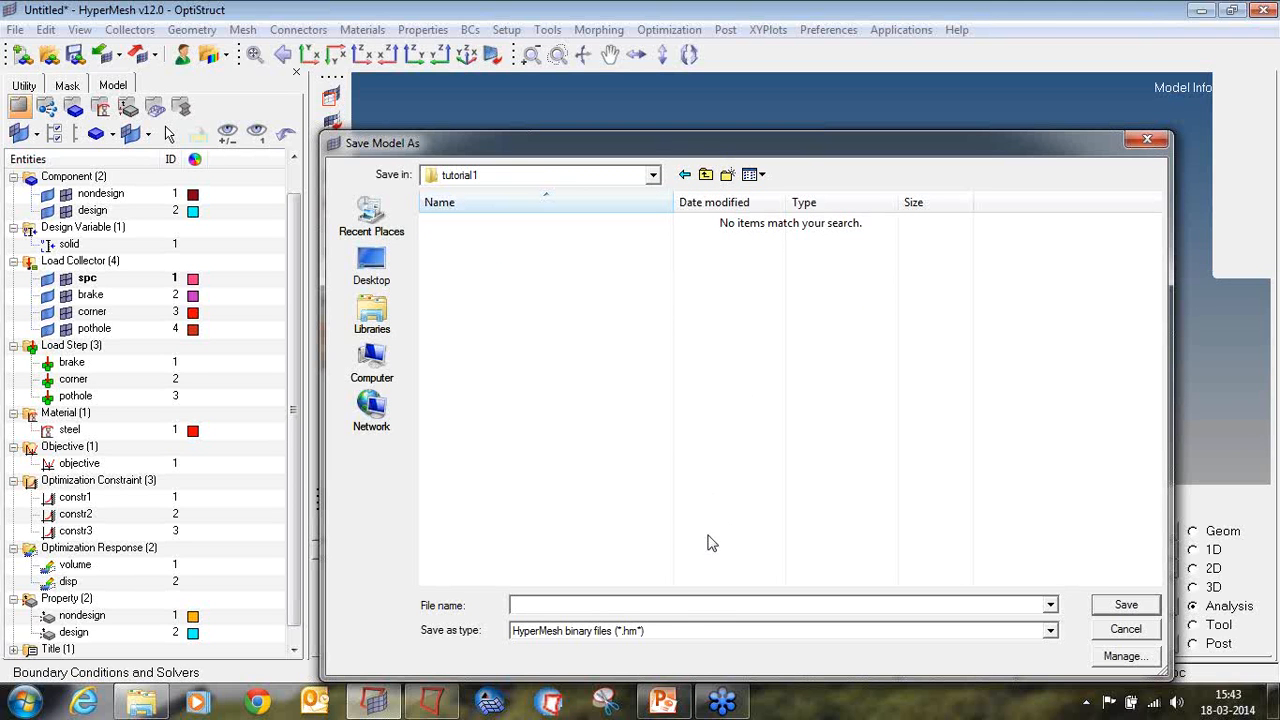
type("tutorial1")
key("Return")
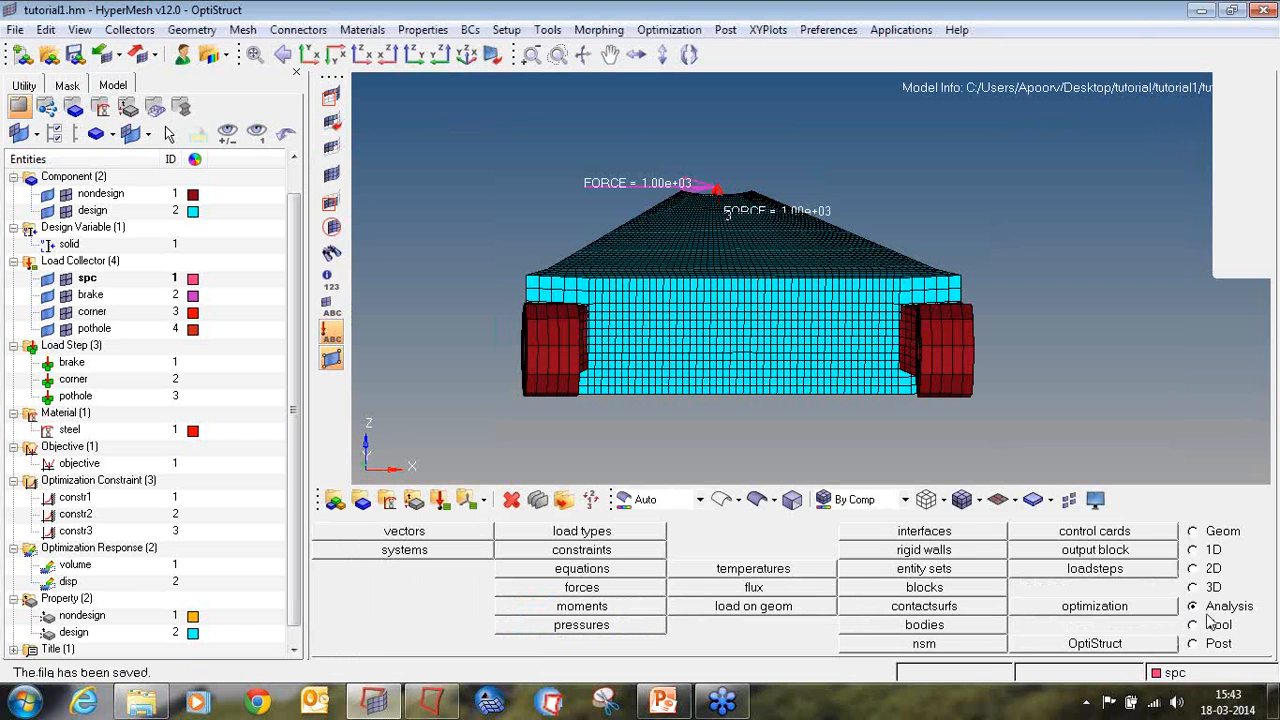
left_click(1201, 609)
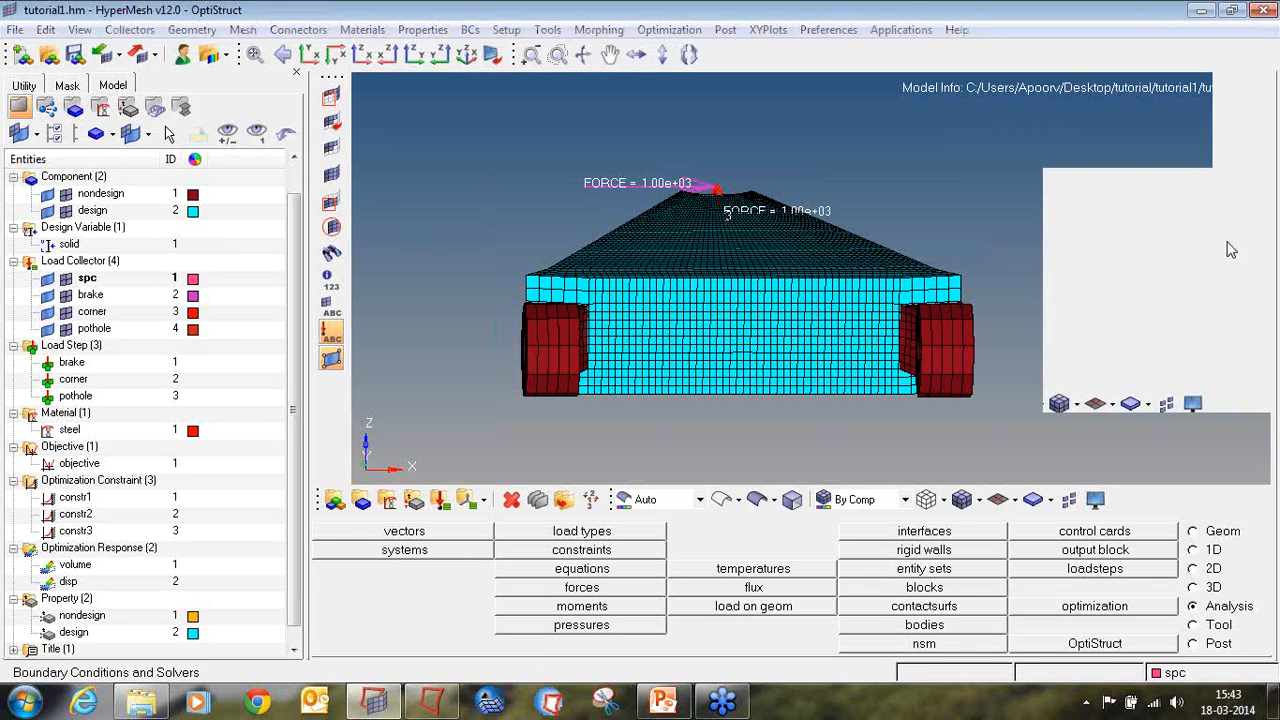
mouse_move(1234, 592)
left_mouse_down()
mouse_move(1196, 590)
mouse_move(1188, 612)
mouse_move(1262, 598)
mouse_move(1228, 588)
left_mouse_up()
mouse_move(1107, 616)
left_mouse_down()
mouse_move(1056, 632)
mouse_move(1100, 652)
mouse_move(1130, 650)
mouse_move(1134, 627)
left_mouse_up()
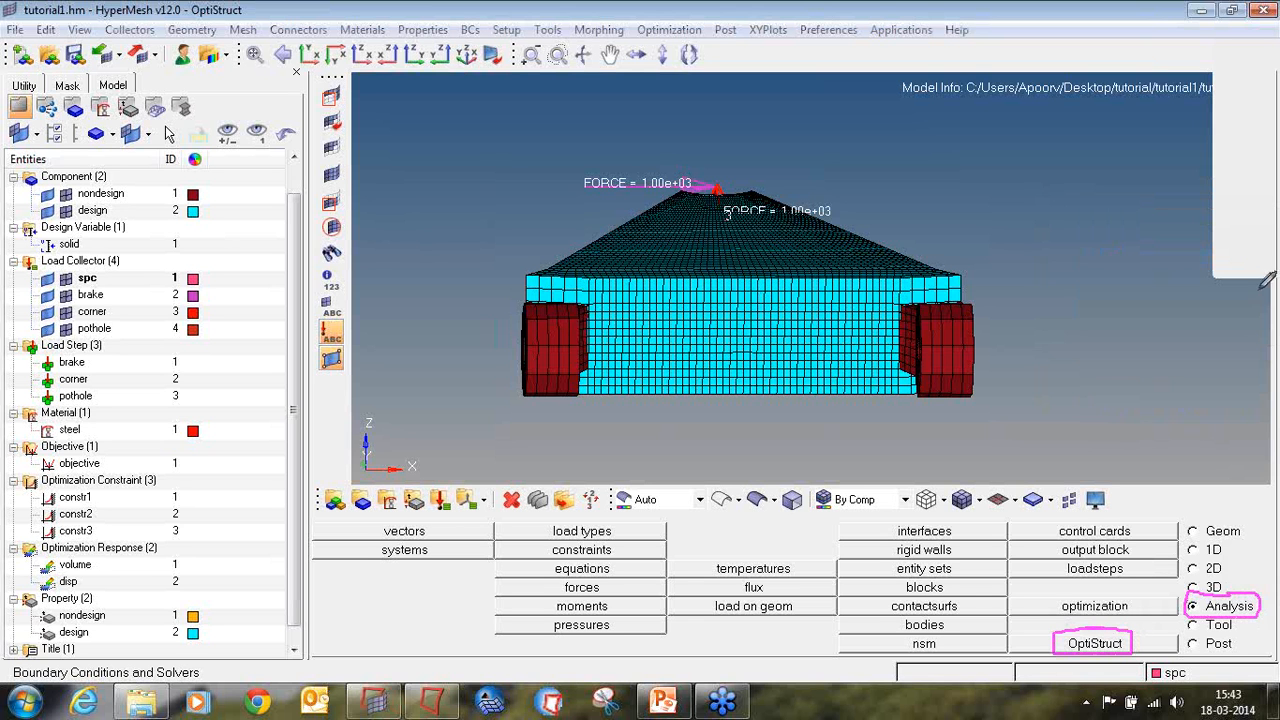
left_click(1261, 222)
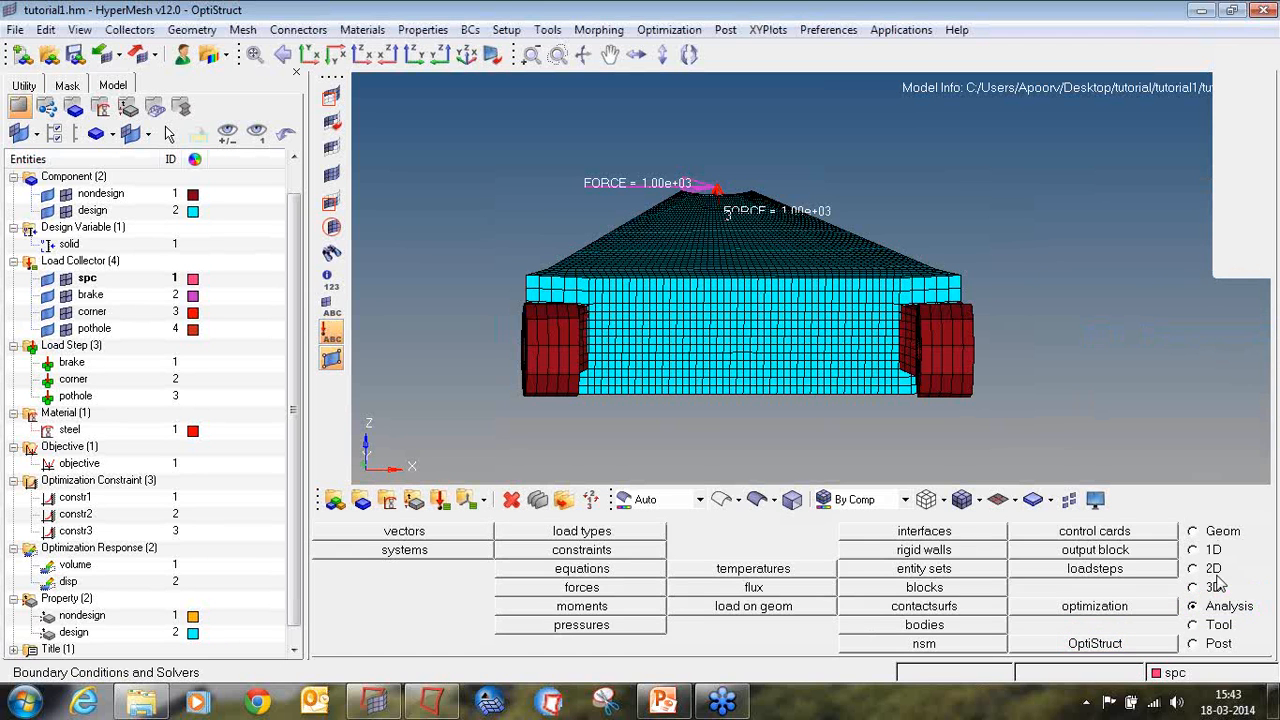
Step: Run an OptiStruct optimization of tutorial1.fem with export option all and a memory upper limit of 4000 MB
left_click(1127, 647)
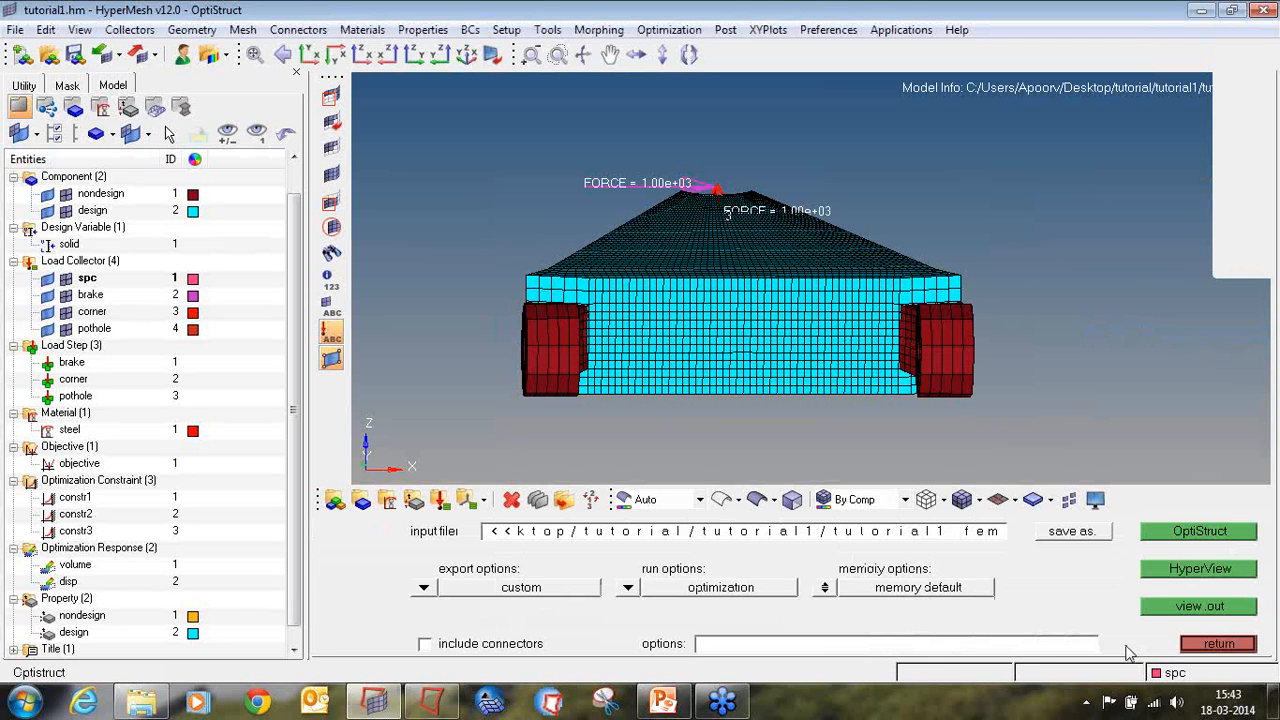
left_click(423, 590)
left_click(436, 590)
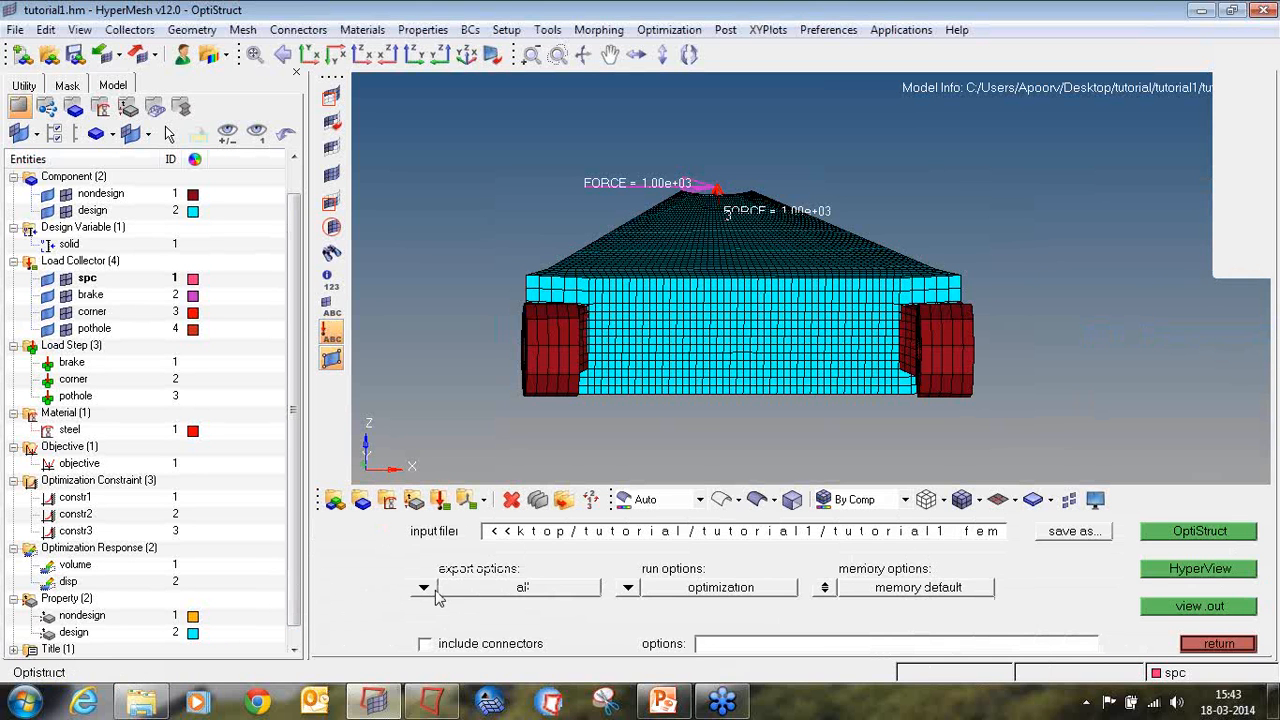
left_click(627, 588)
left_click(616, 541)
left_click(825, 588)
left_click(1048, 592)
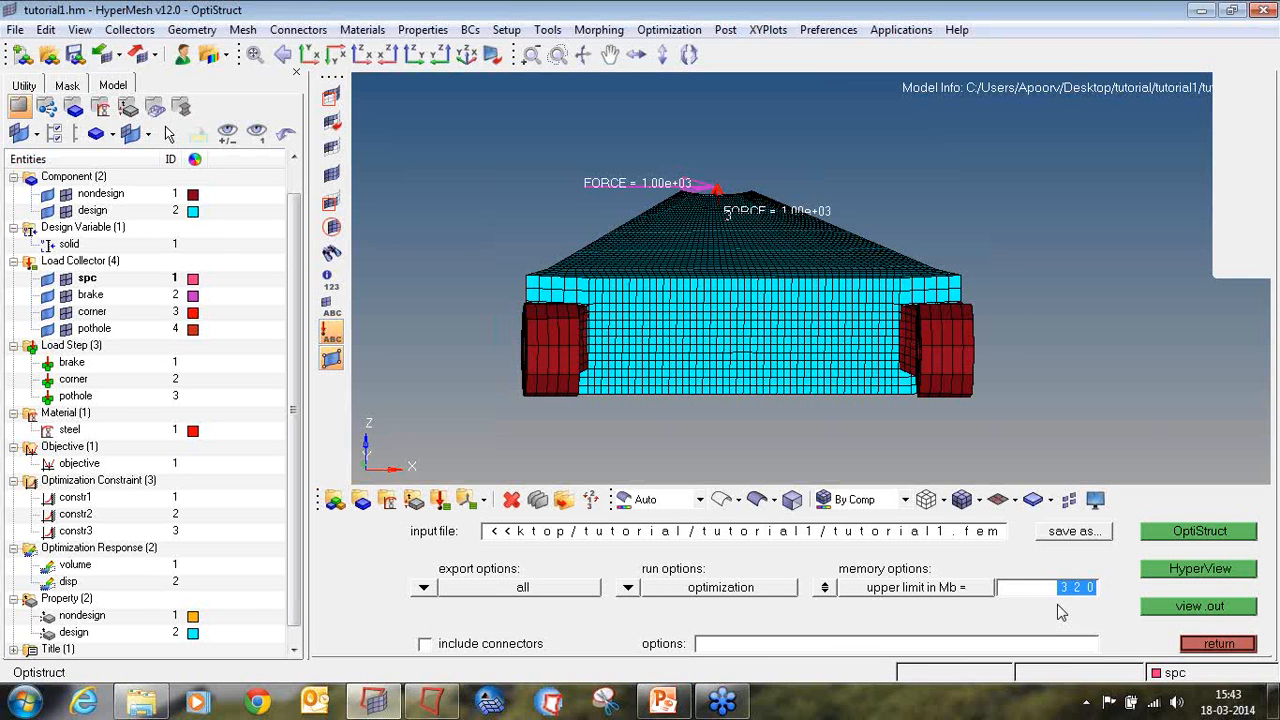
type("4000")
key("Return")
left_click(1165, 538)
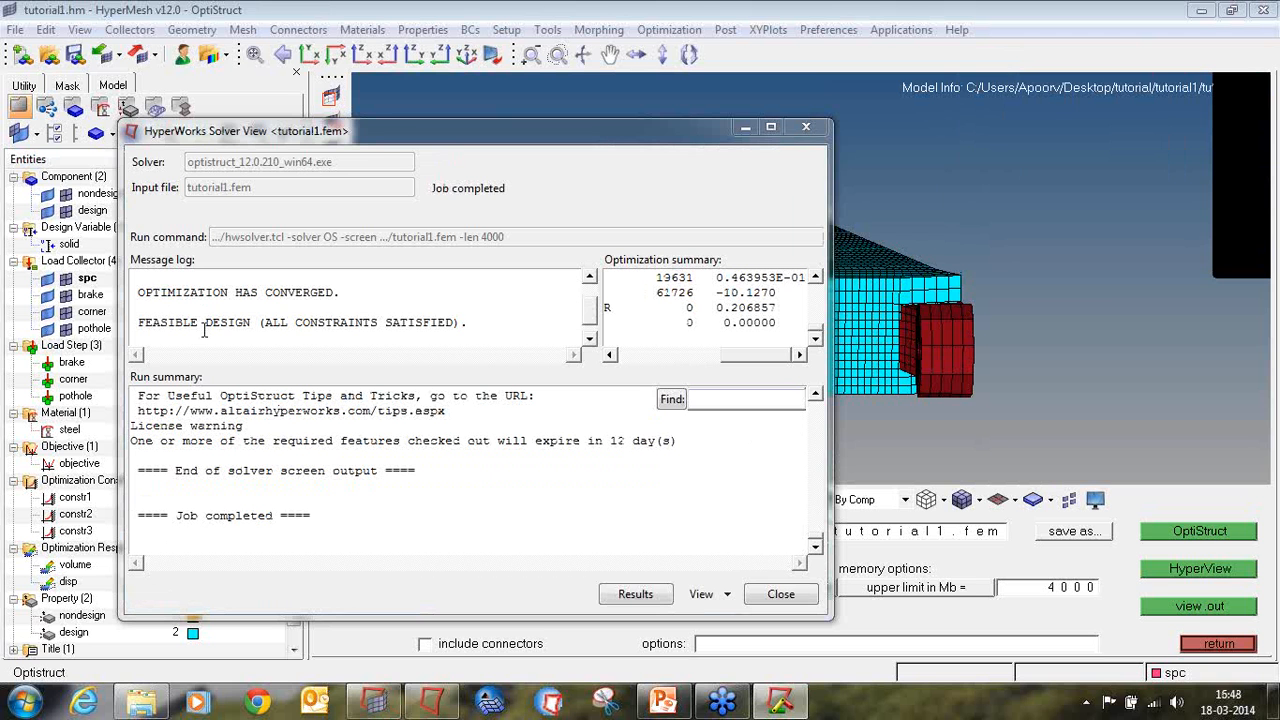
Step: Examine the solver's message log and run summary for convergence, constraints and compute time, and open the run's results
left_click_drag(190, 322, 456, 322)
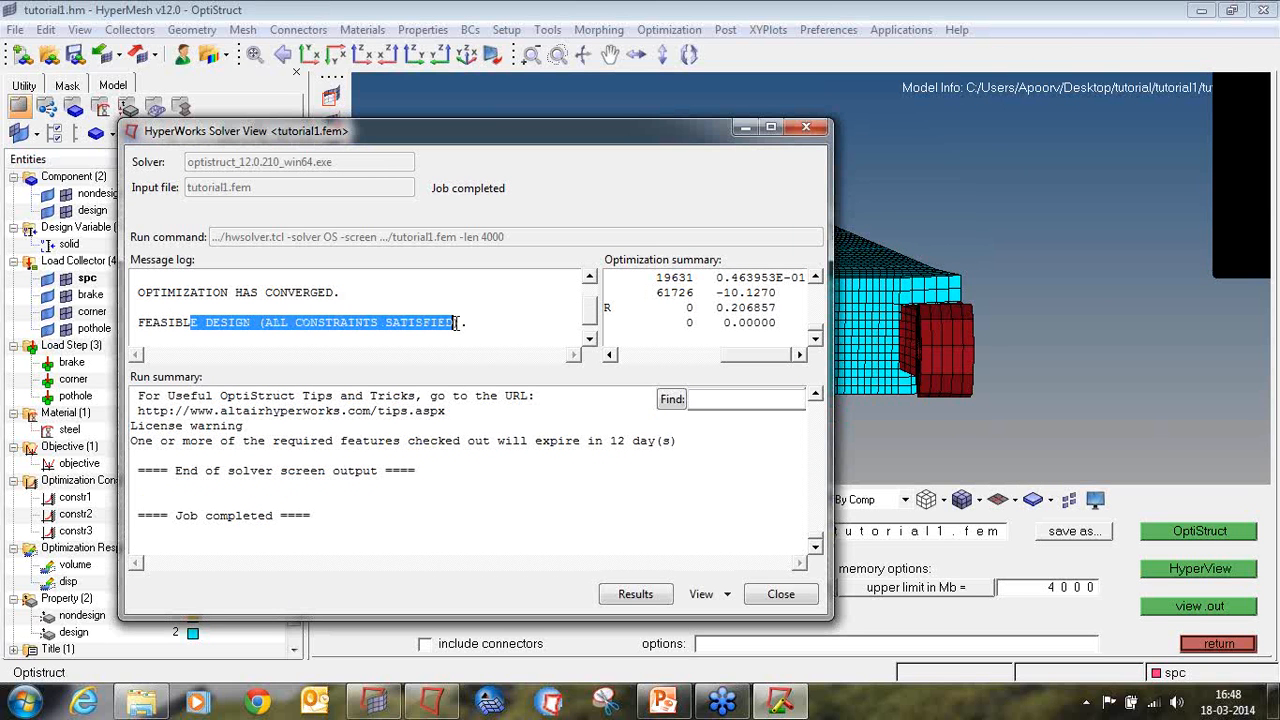
left_click(496, 458)
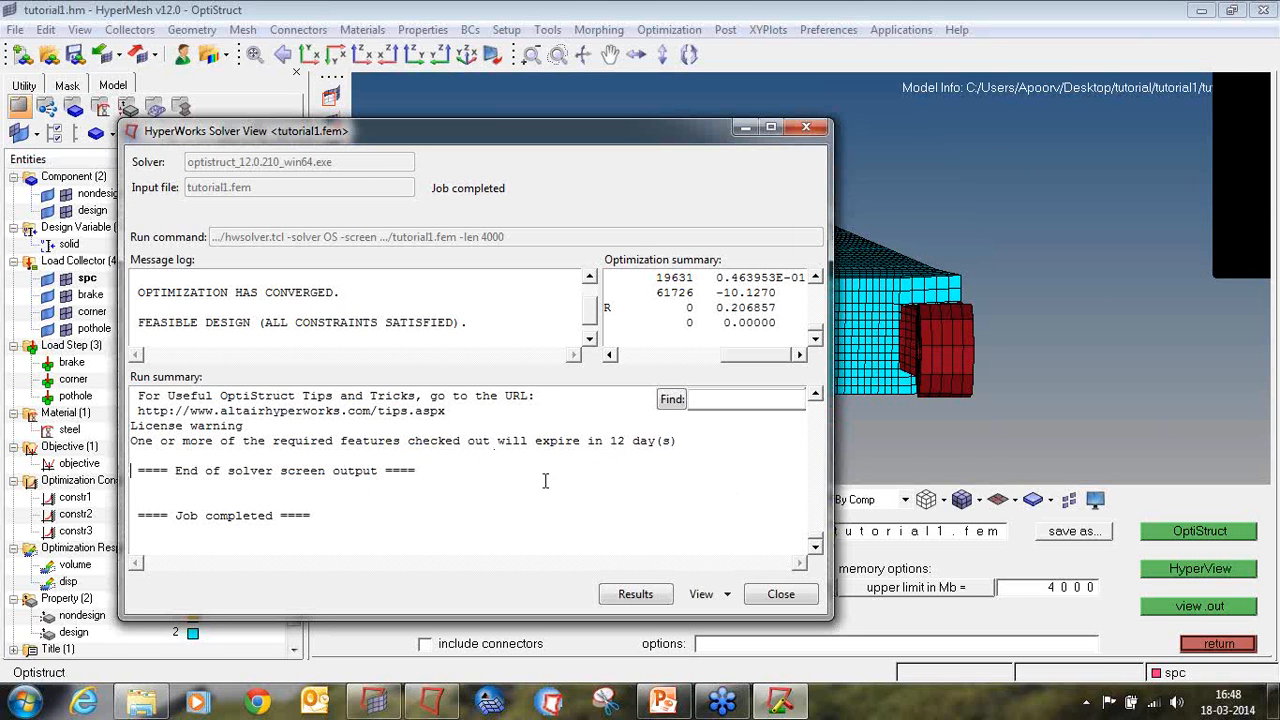
scroll(468, 462, "up", 2)
scroll(468, 462, "up", 1)
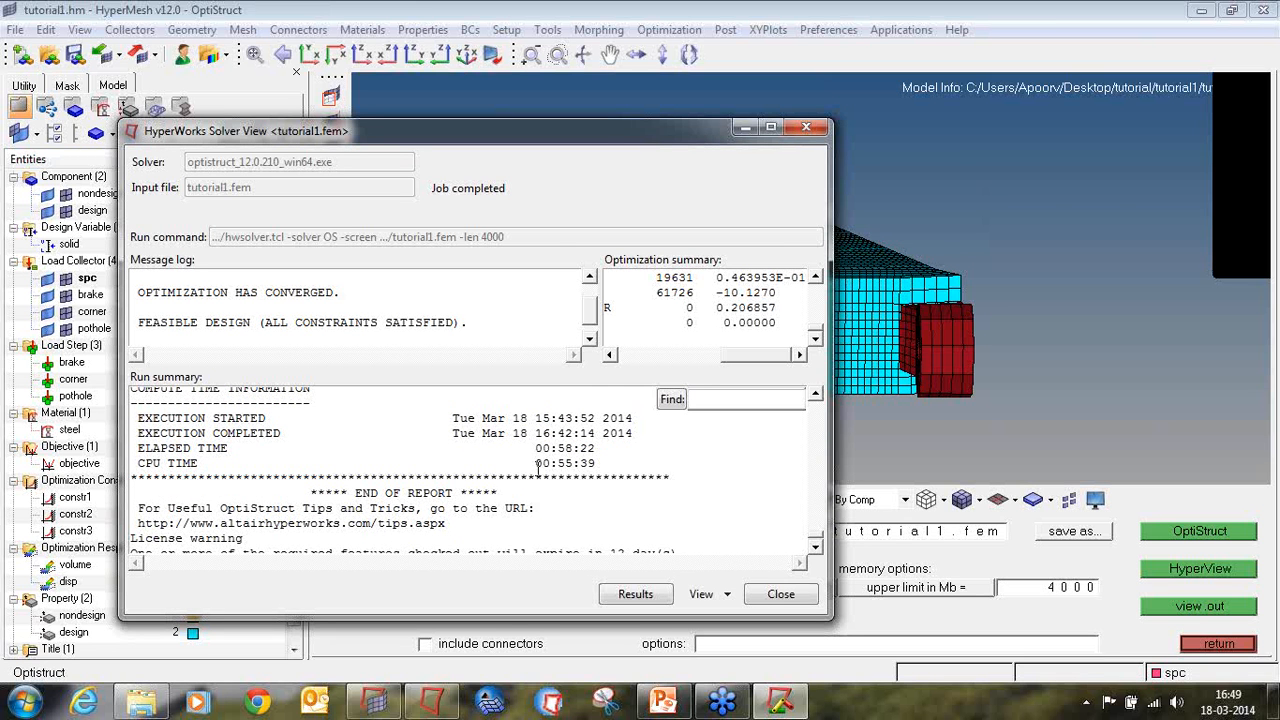
scroll(538, 467, "down", 3)
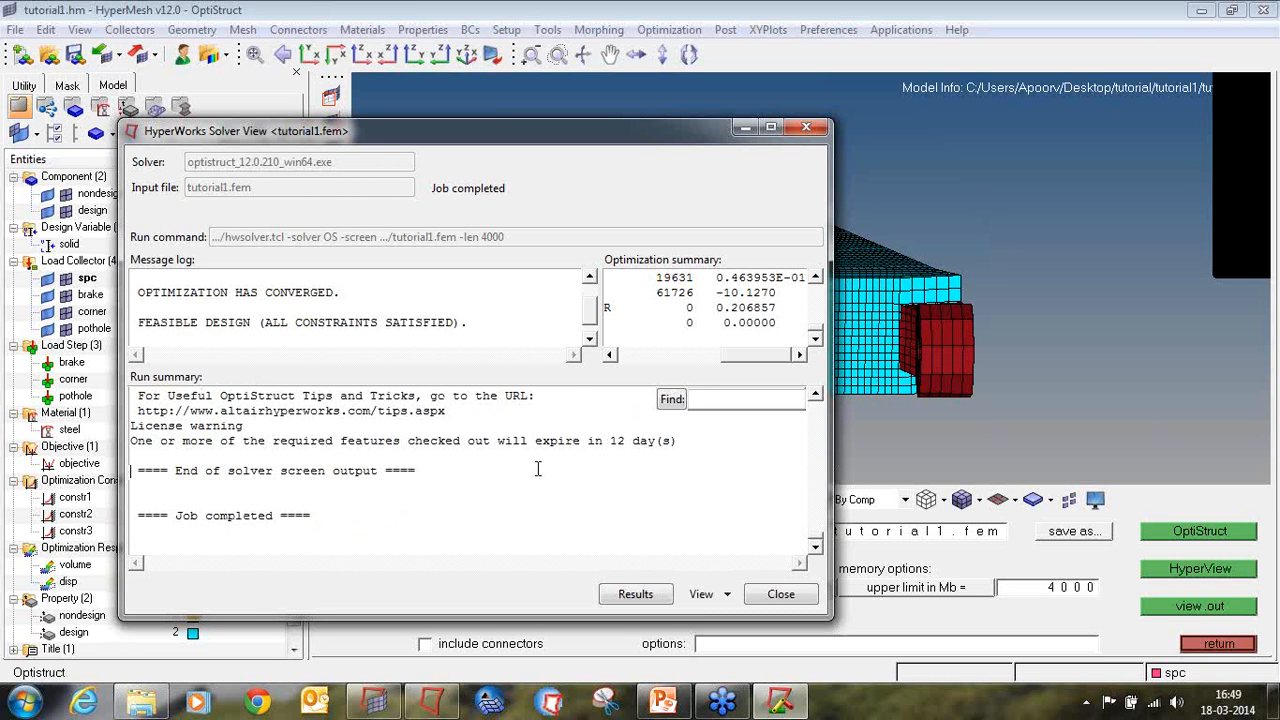
left_click(633, 595)
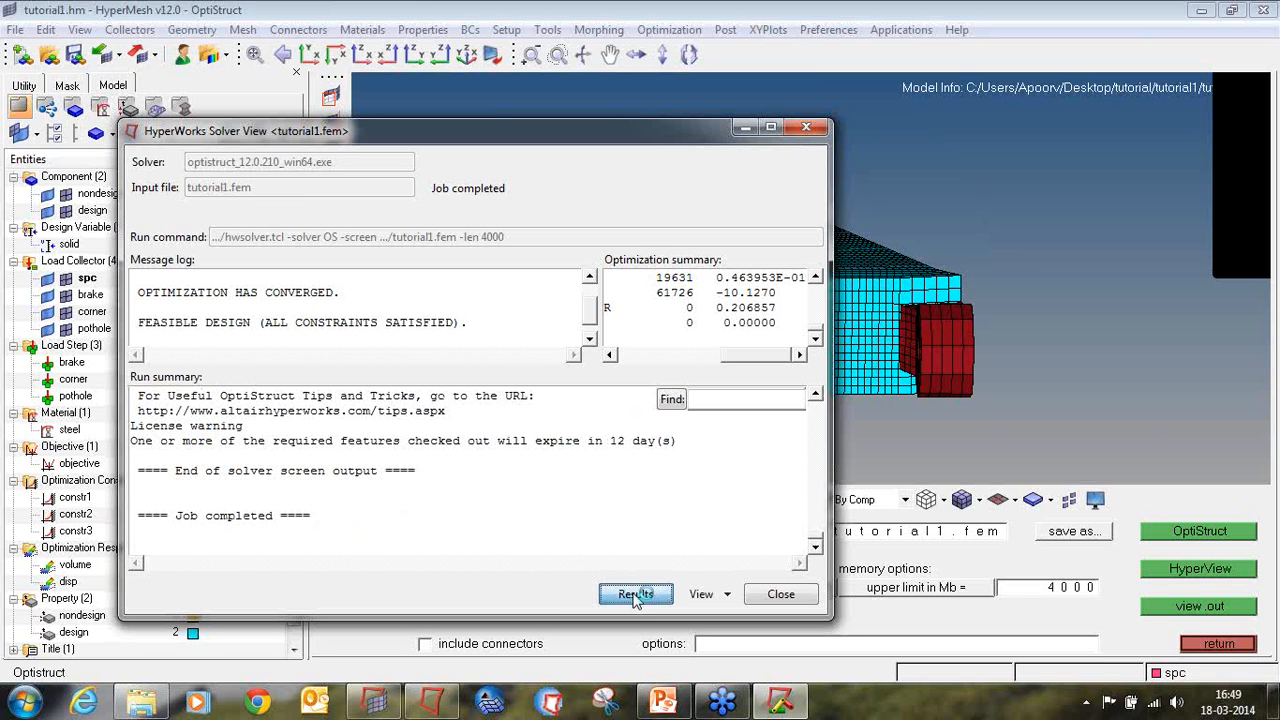
Step: Close the solver view and the message log, and set the design history results to Iteration 50
left_click(778, 595)
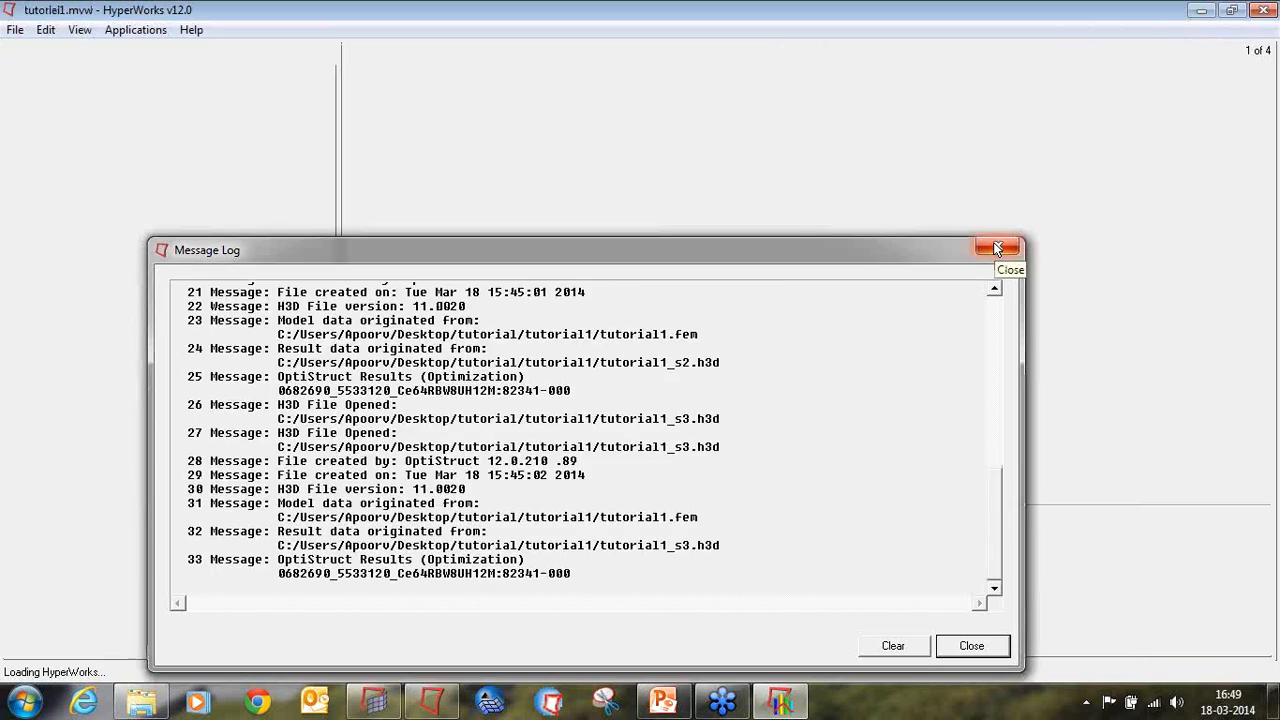
left_click(997, 248)
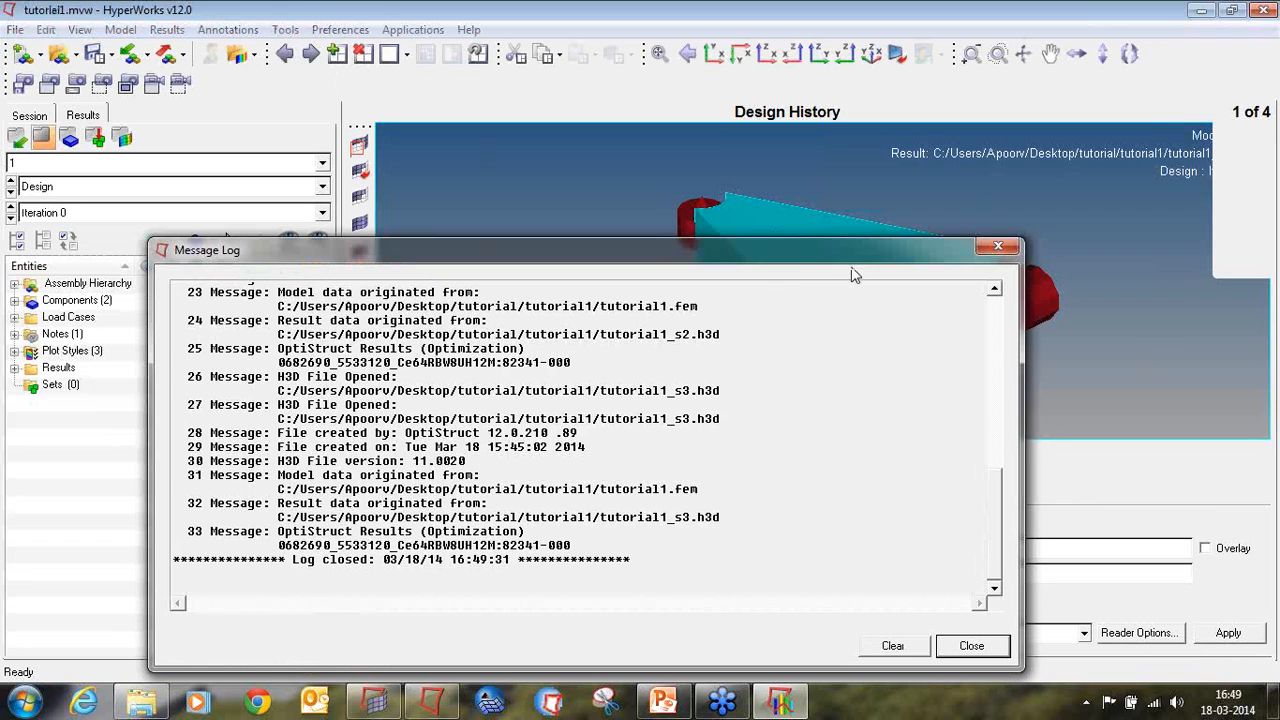
left_click(997, 246)
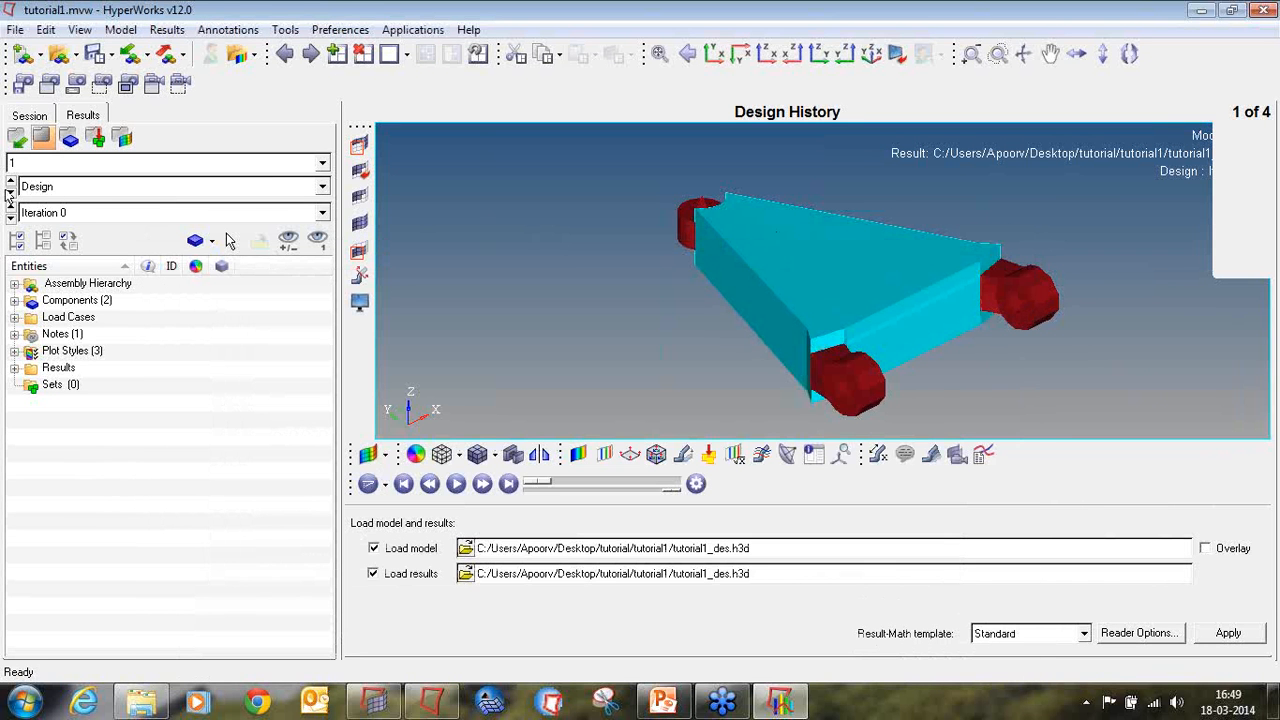
left_click(60, 213)
scroll(66, 270, "down", 18)
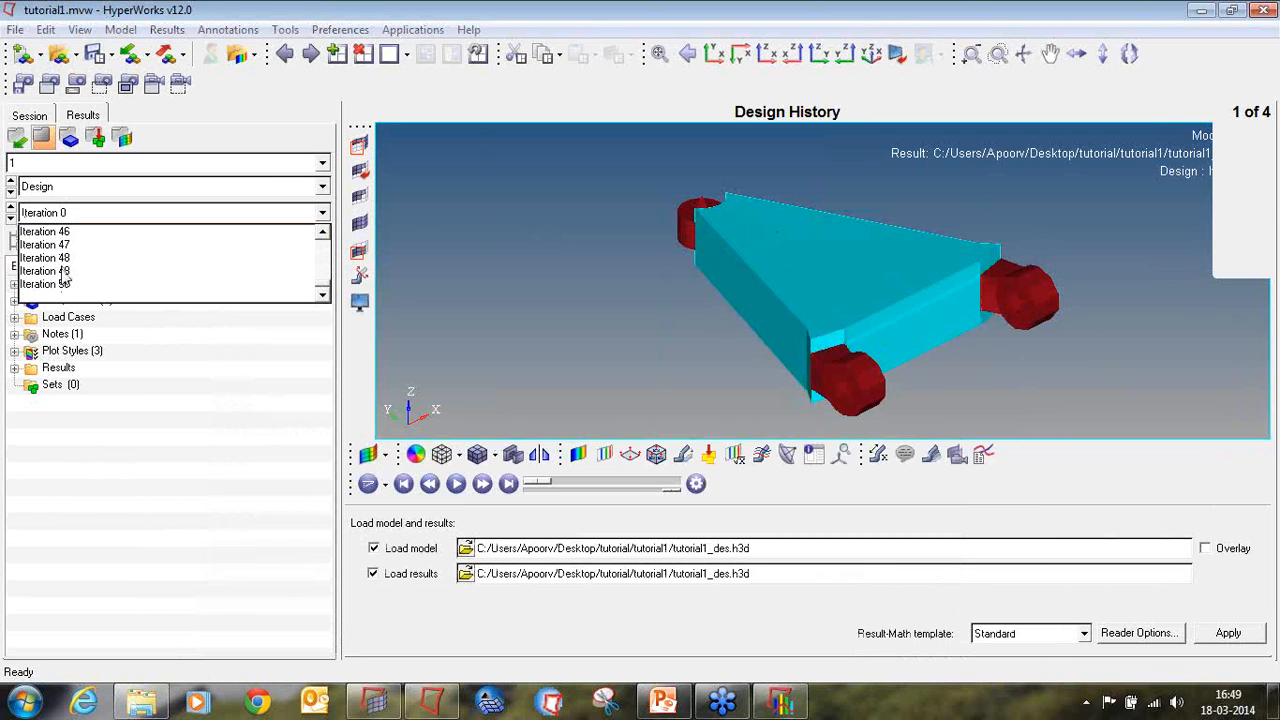
left_click(68, 285)
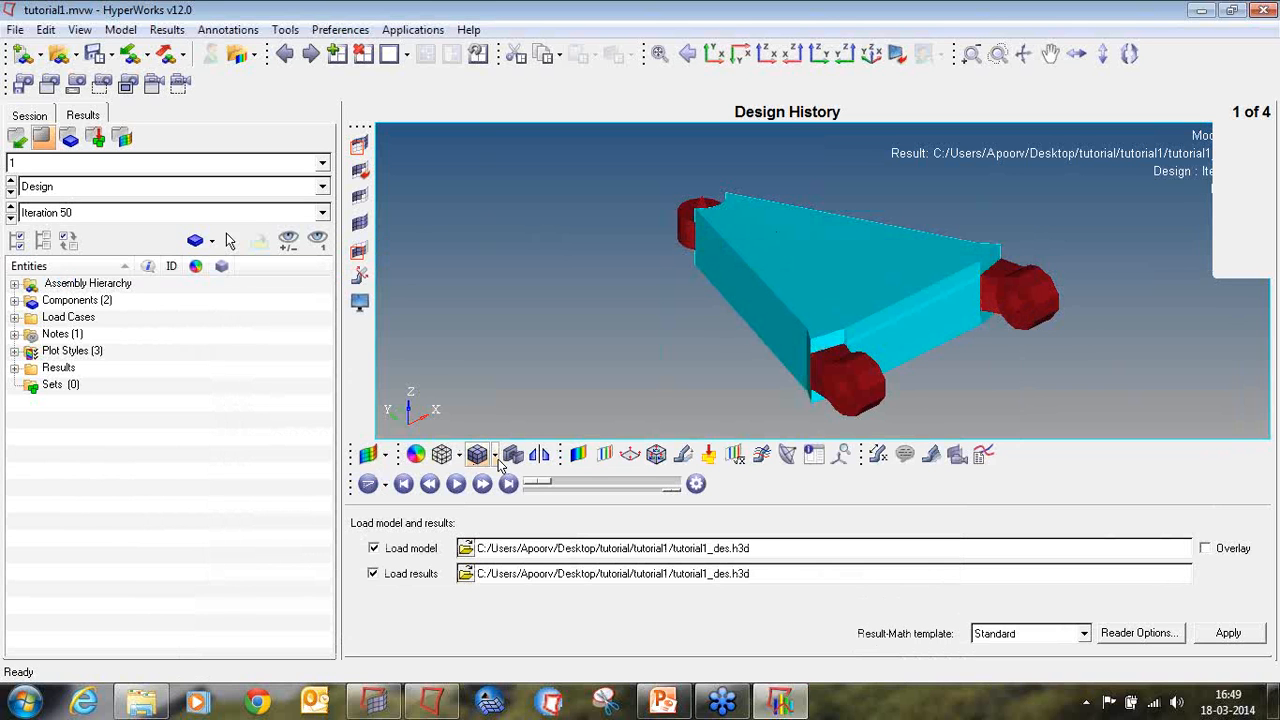
left_click(1270, 205)
left_click(1158, 259)
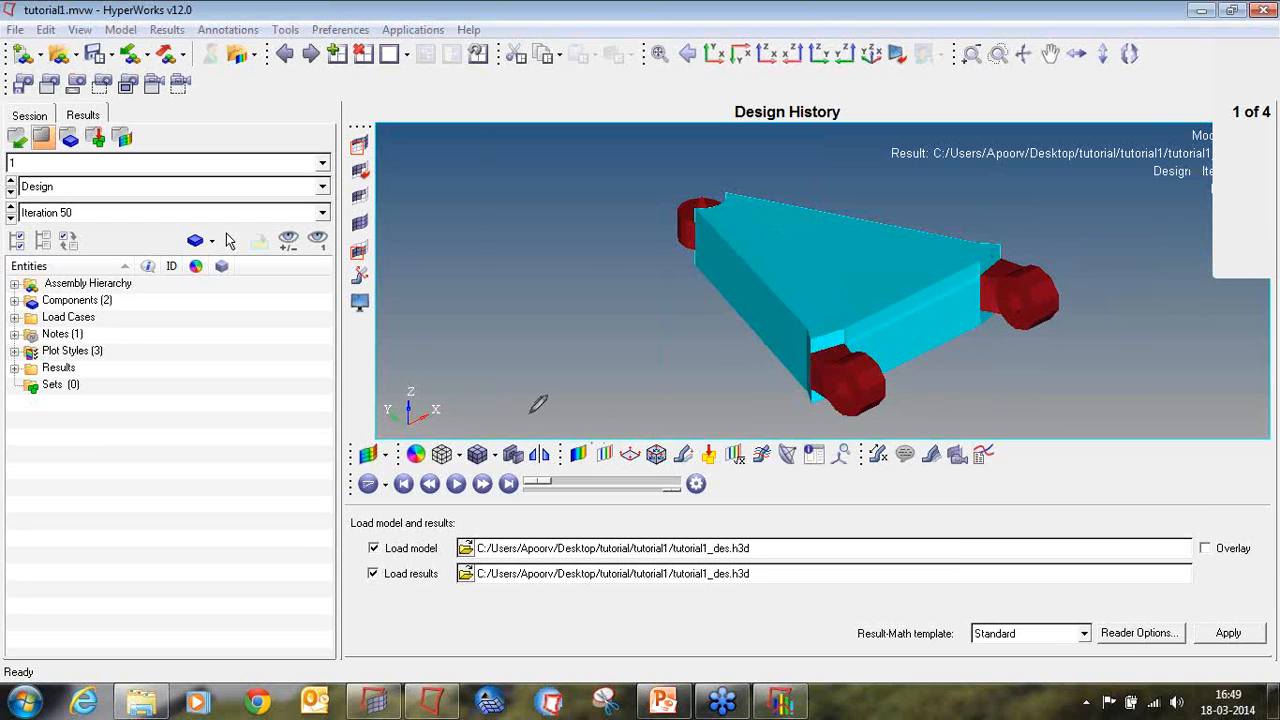
mouse_move(48, 200)
left_mouse_down()
mouse_move(2, 198)
mouse_move(75, 230)
mouse_move(325, 228)
mouse_move(343, 184)
mouse_move(285, 198)
mouse_move(12, 197)
left_mouse_up()
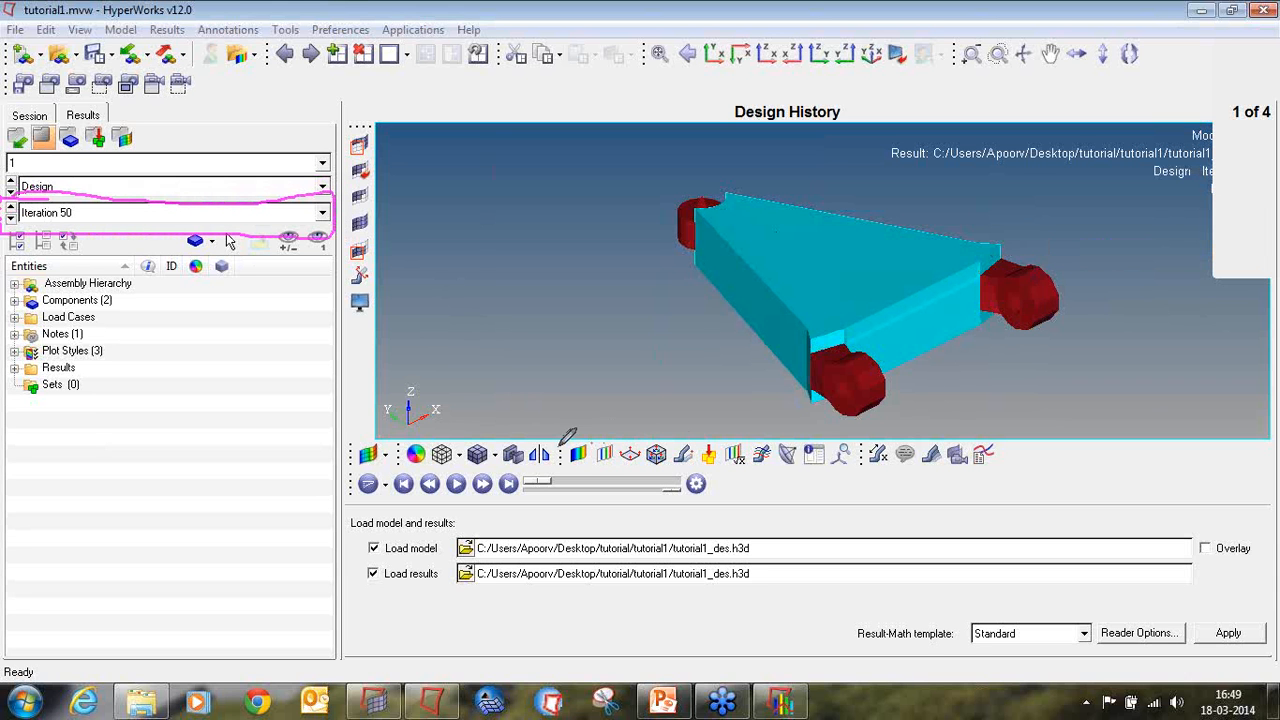
mouse_move(596, 444)
left_mouse_down()
mouse_move(564, 456)
mouse_move(587, 463)
mouse_move(596, 444)
left_mouse_up()
left_click(1262, 204)
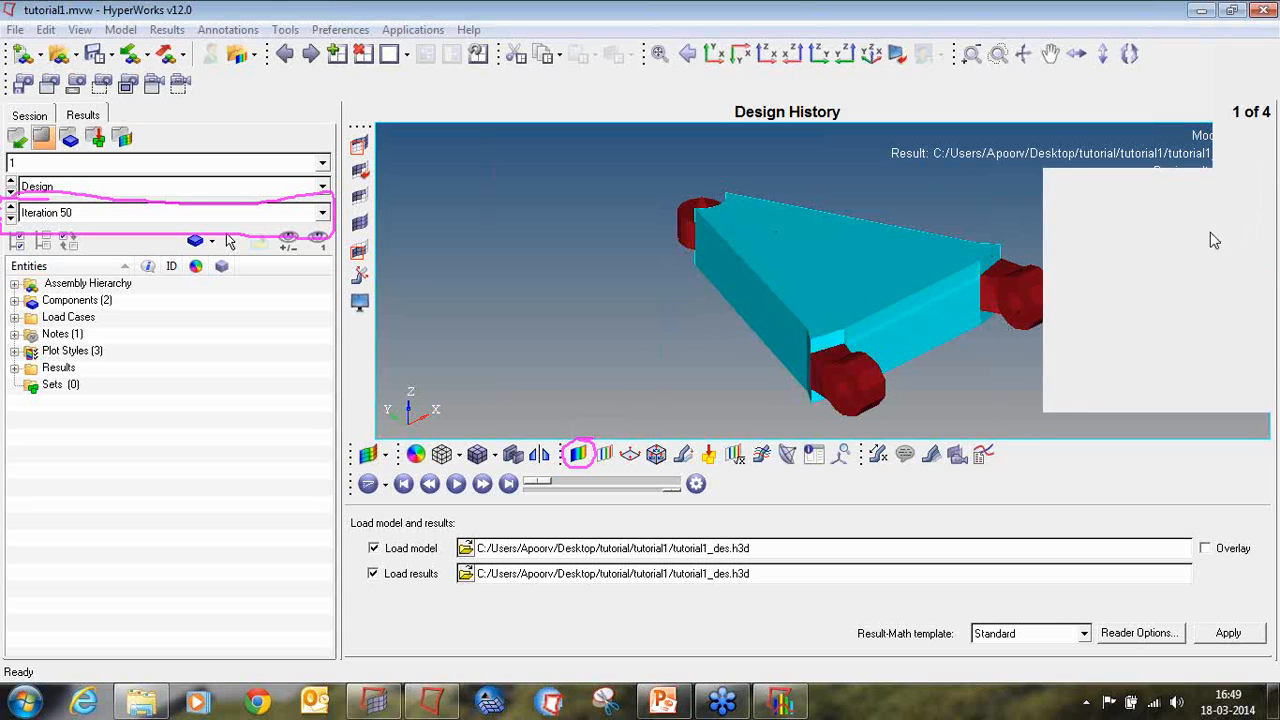
left_click(1210, 240)
Step: Contour the element densities on the control arm with the Simple averaging method and inspect the density distribution on its faces
left_click(578, 454)
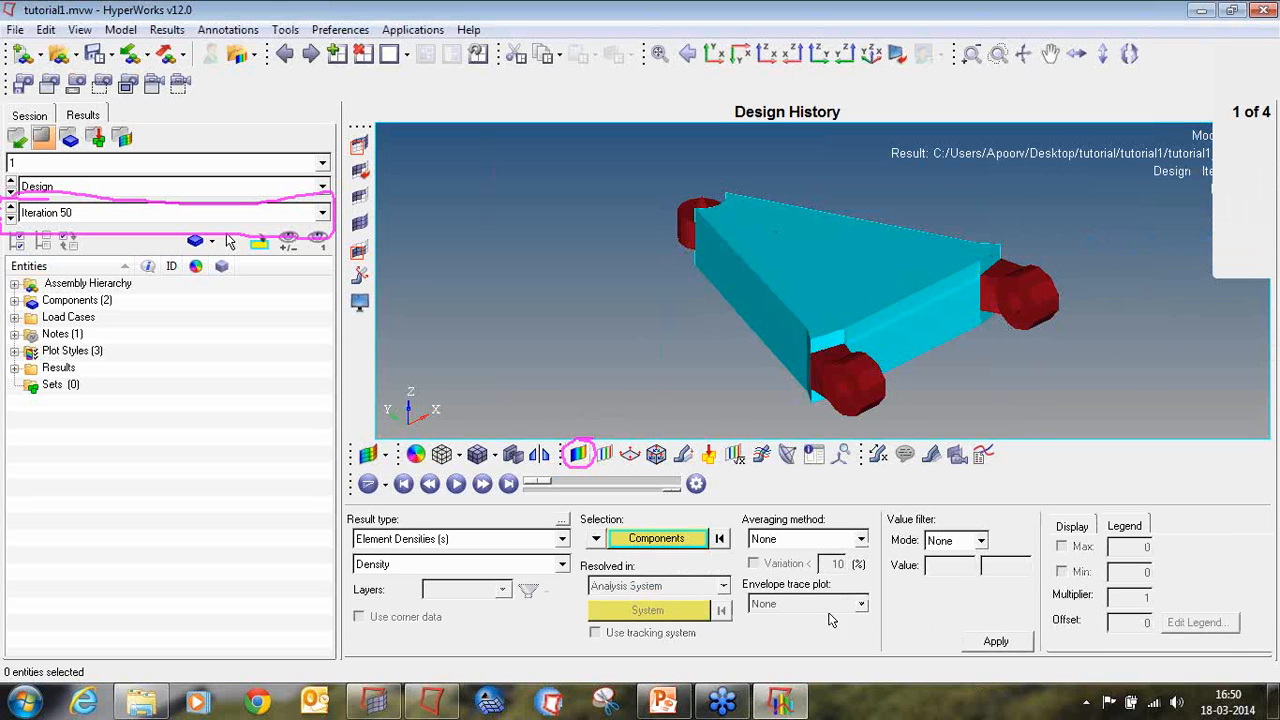
left_click(782, 540)
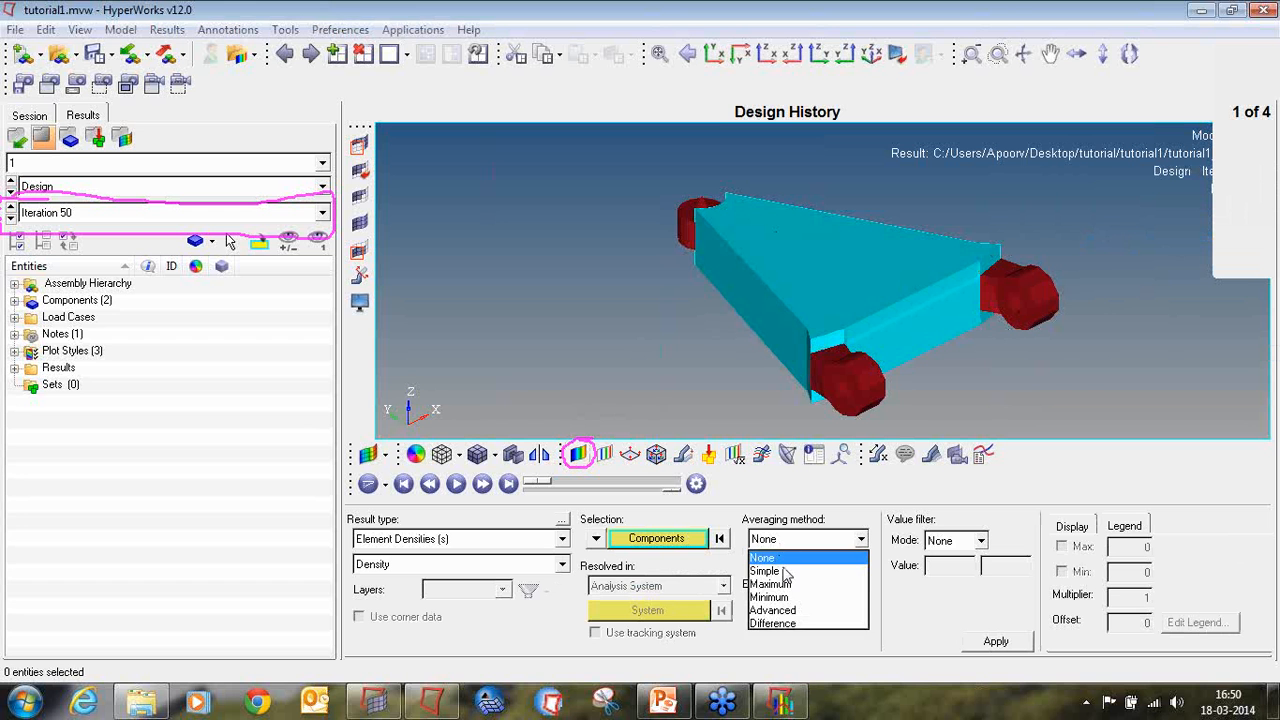
left_click(785, 567)
left_click(978, 651)
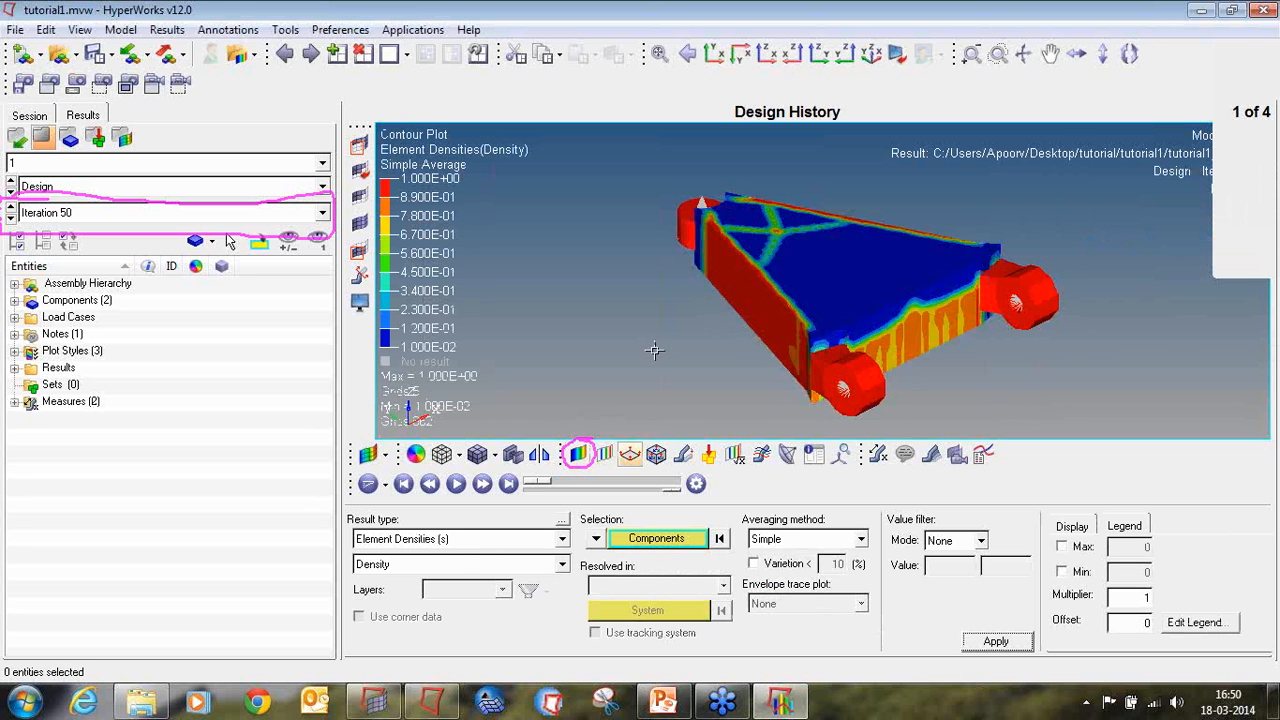
mouse_move(820, 338)
left_mouse_down("ctrl")
mouse_move(863, 355)
mouse_move(1038, 334)
mouse_move(625, 326)
left_mouse_up("ctrl")
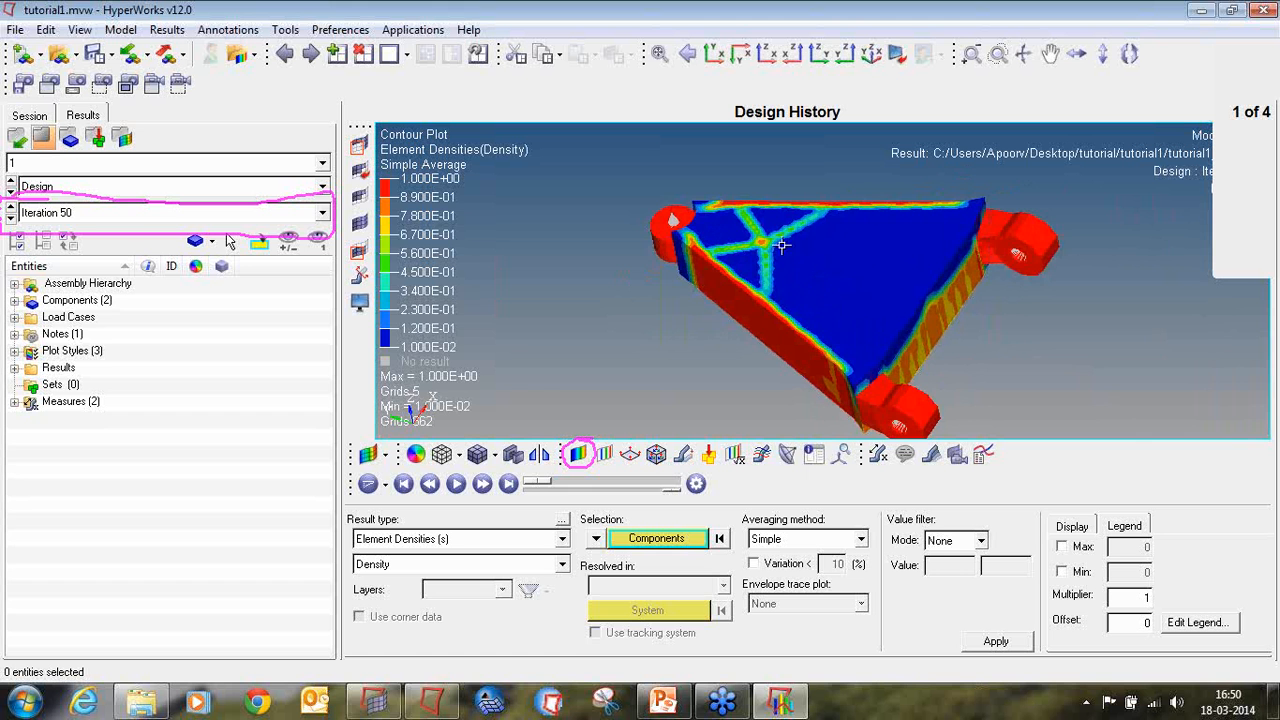
left_click_drag(852, 197, 858, 269, "ctrl")
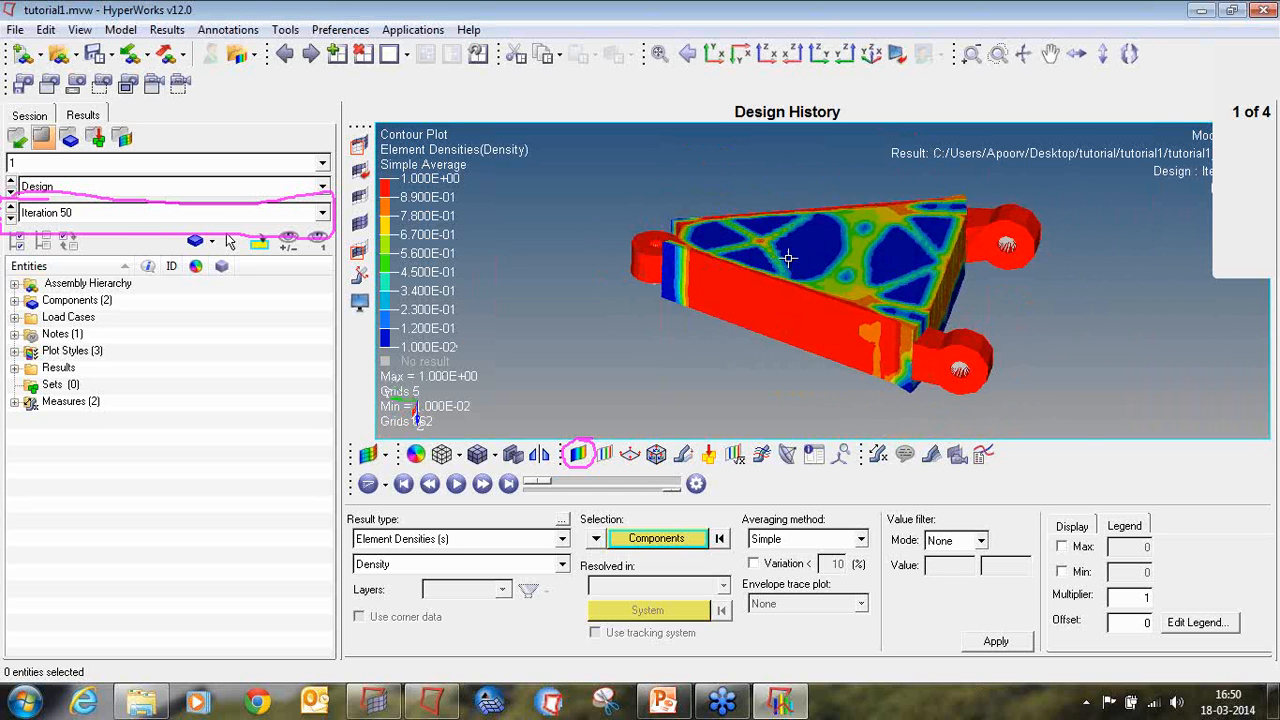
left_click_drag(828, 343, 1241, 298, "ctrl")
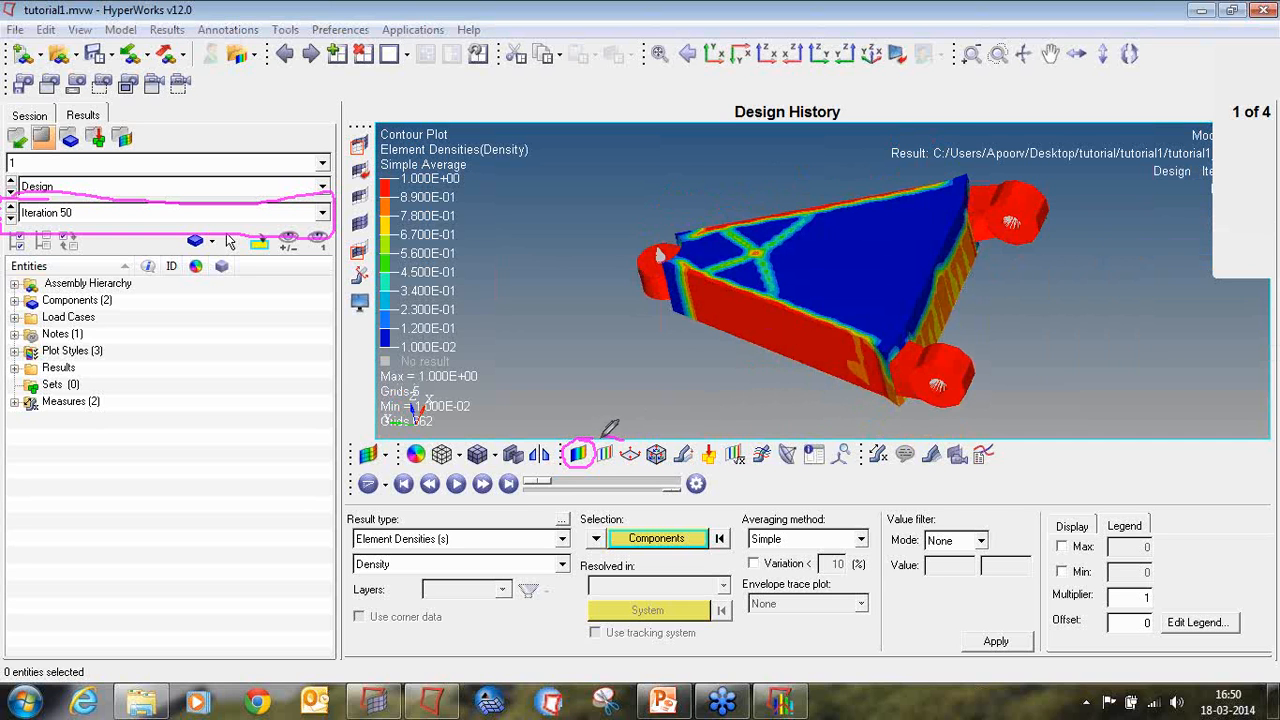
mouse_move(612, 442)
left_mouse_down()
mouse_move(596, 470)
mouse_move(626, 455)
mouse_move(614, 436)
left_mouse_up()
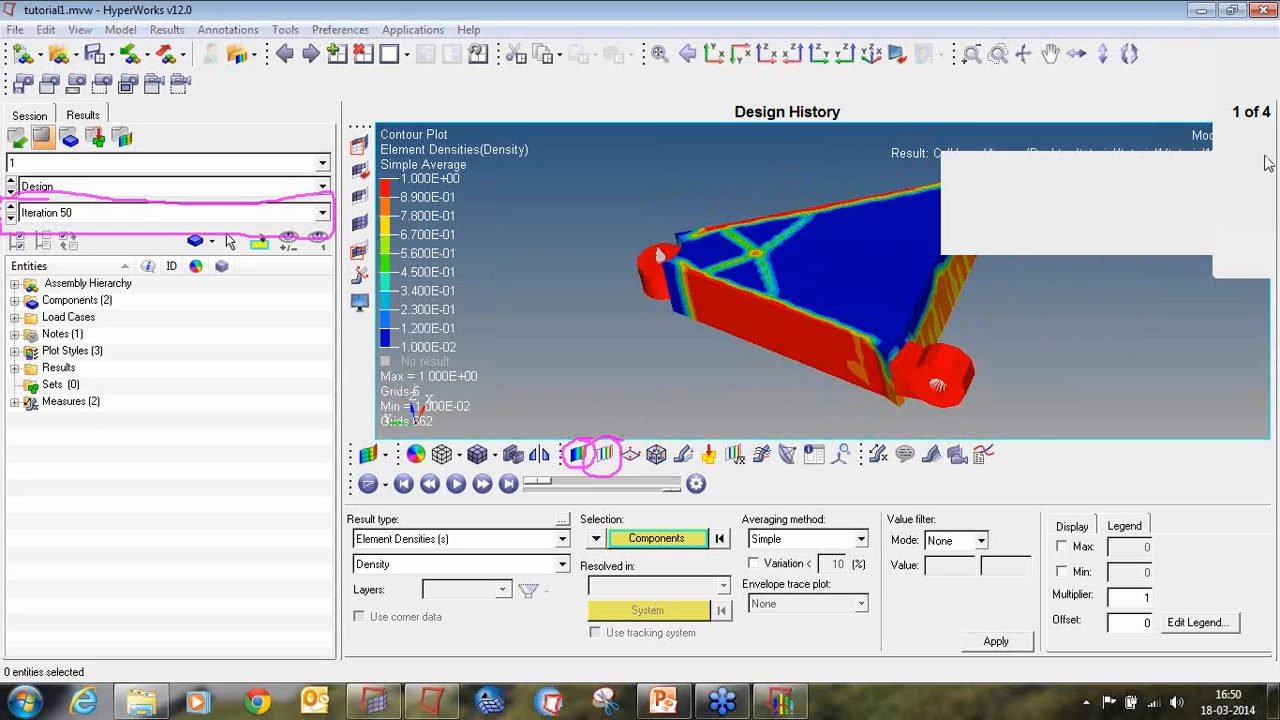
left_click(1266, 223)
left_click(1208, 242)
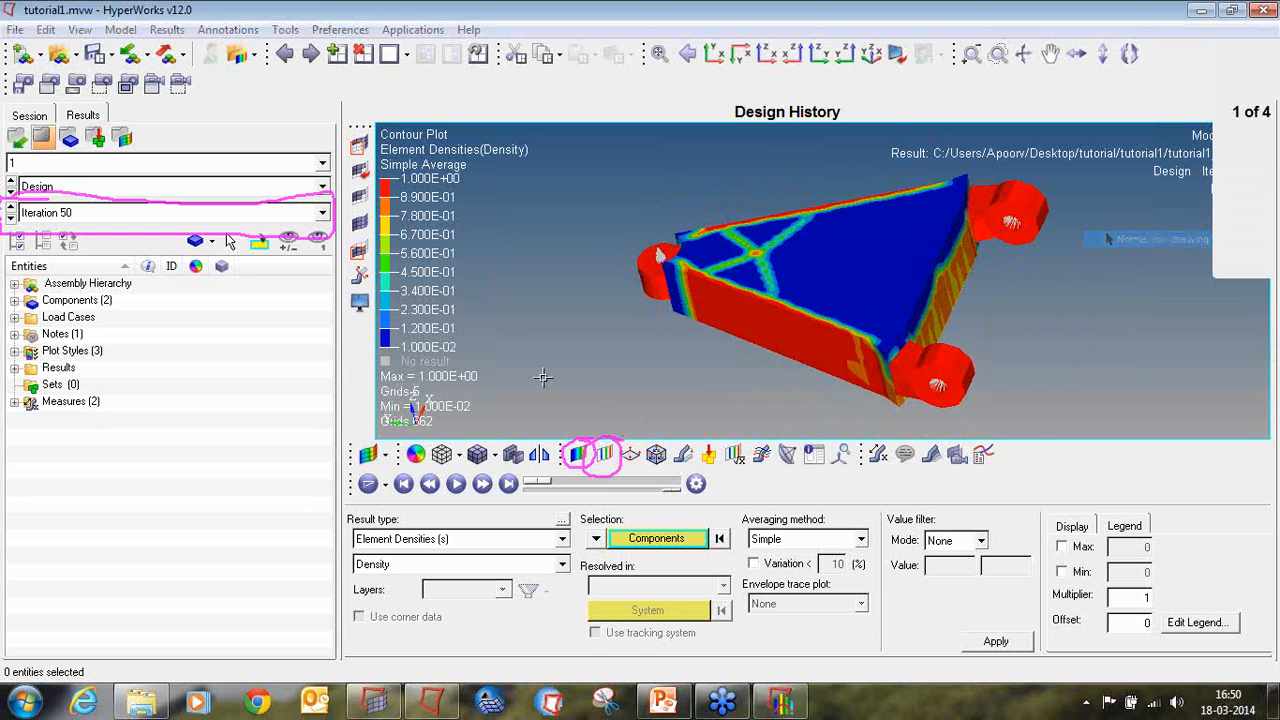
Step: Create an iso plot of the element densities with Simple averaging, showing values above 0.3
left_click(607, 456)
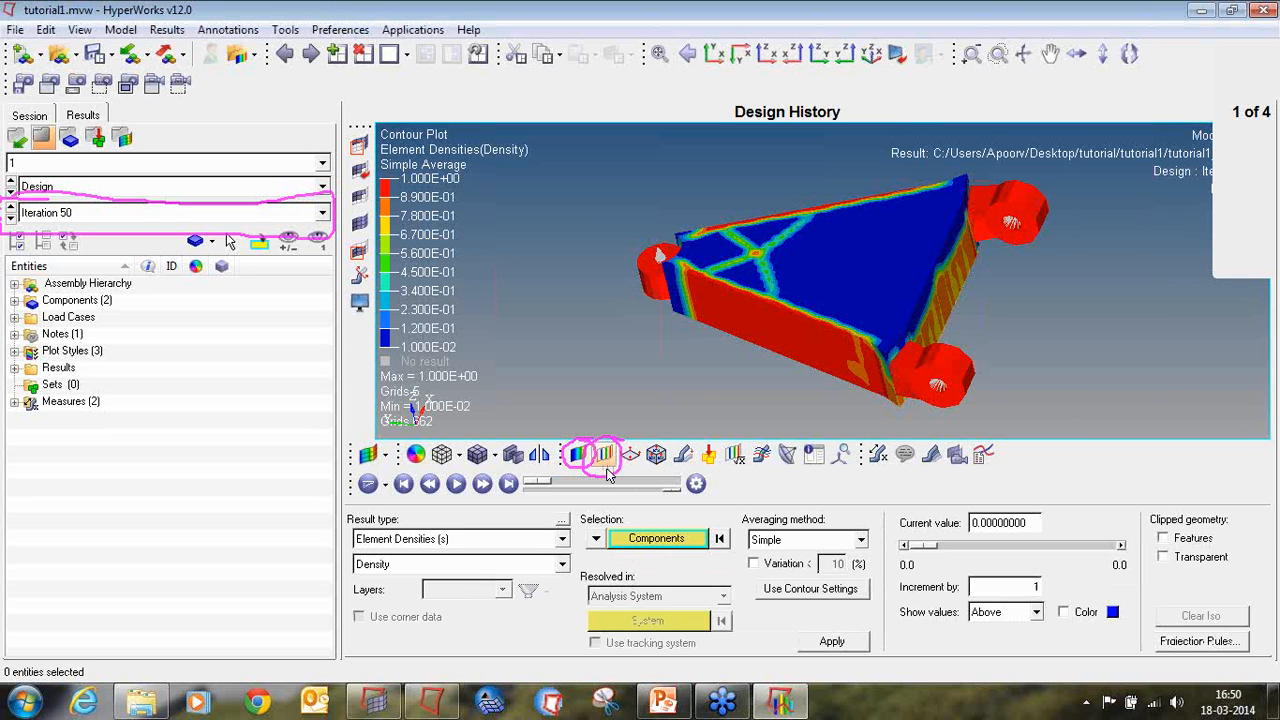
left_click(820, 641)
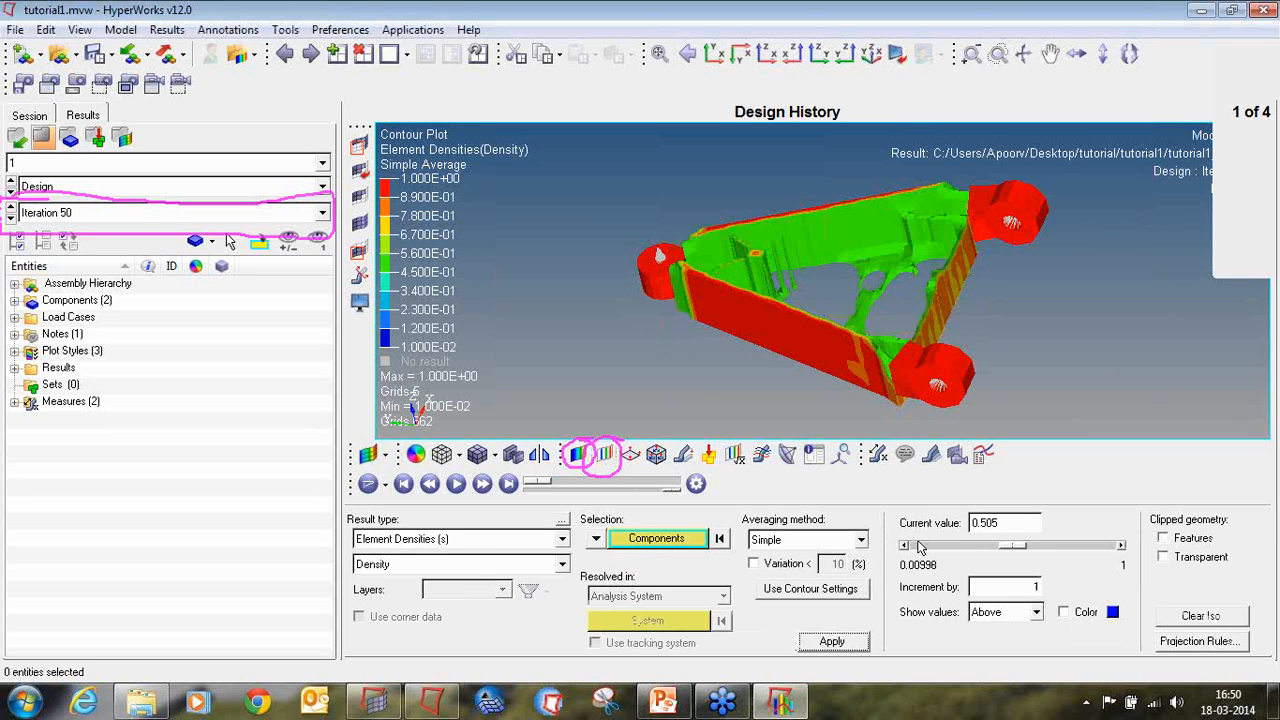
double_click(1005, 517)
type("0")
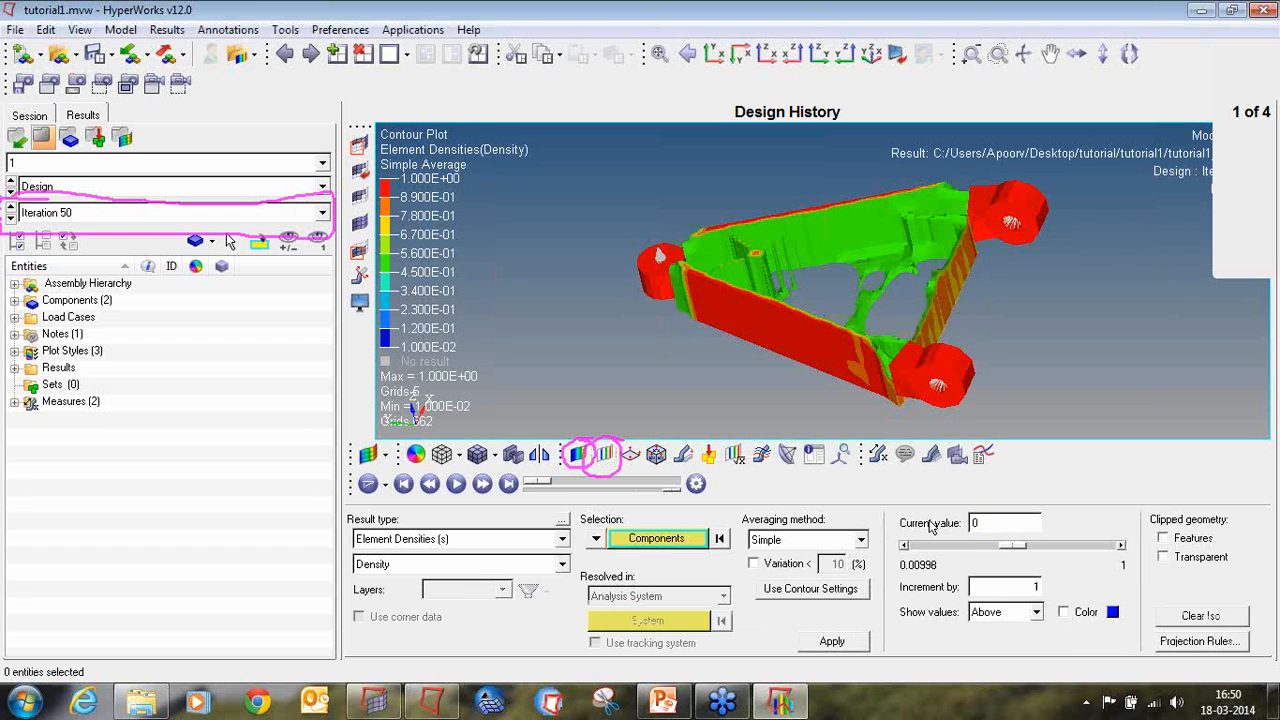
type(".3")
key("Return")
mouse_move(990, 268)
left_mouse_down("ctrl")
mouse_move(1020, 363)
mouse_move(860, 379)
mouse_move(708, 291)
mouse_move(760, 310)
left_mouse_up("ctrl")
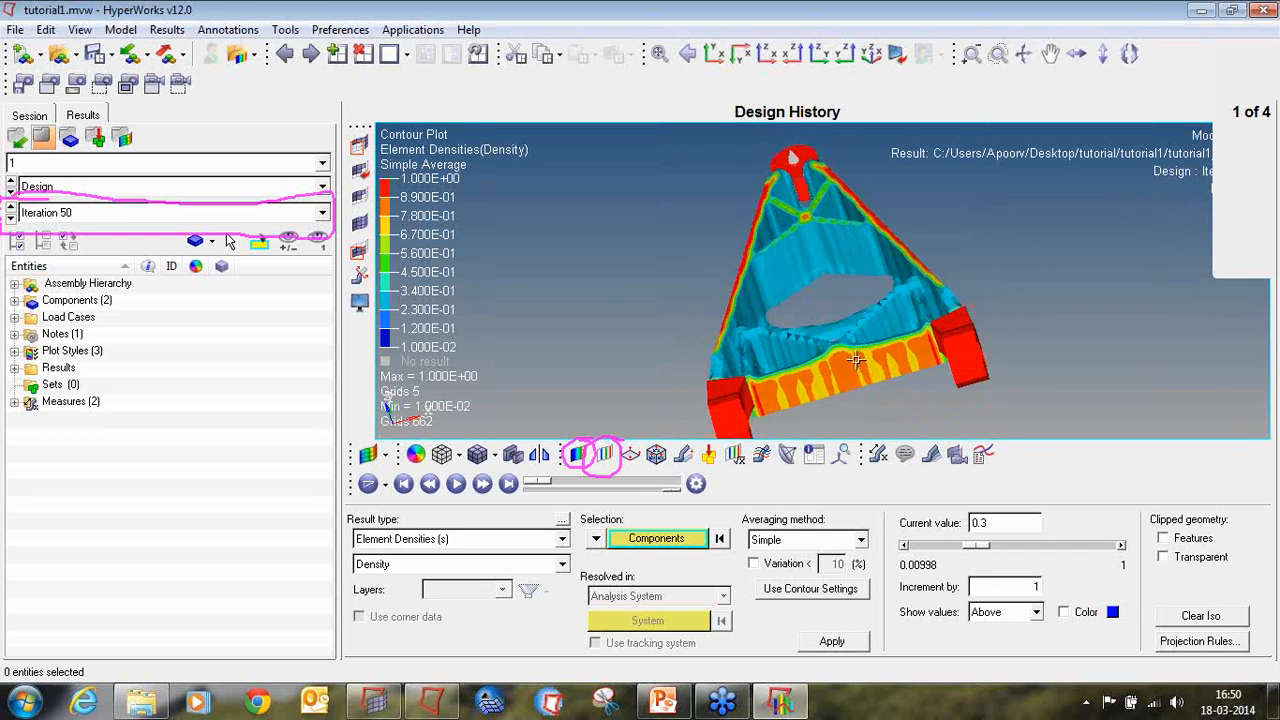
Step: Show the clipped geometry with features and transparency, and examine the remaining rib layout of the control arm
left_click(1163, 538)
left_click(1163, 557)
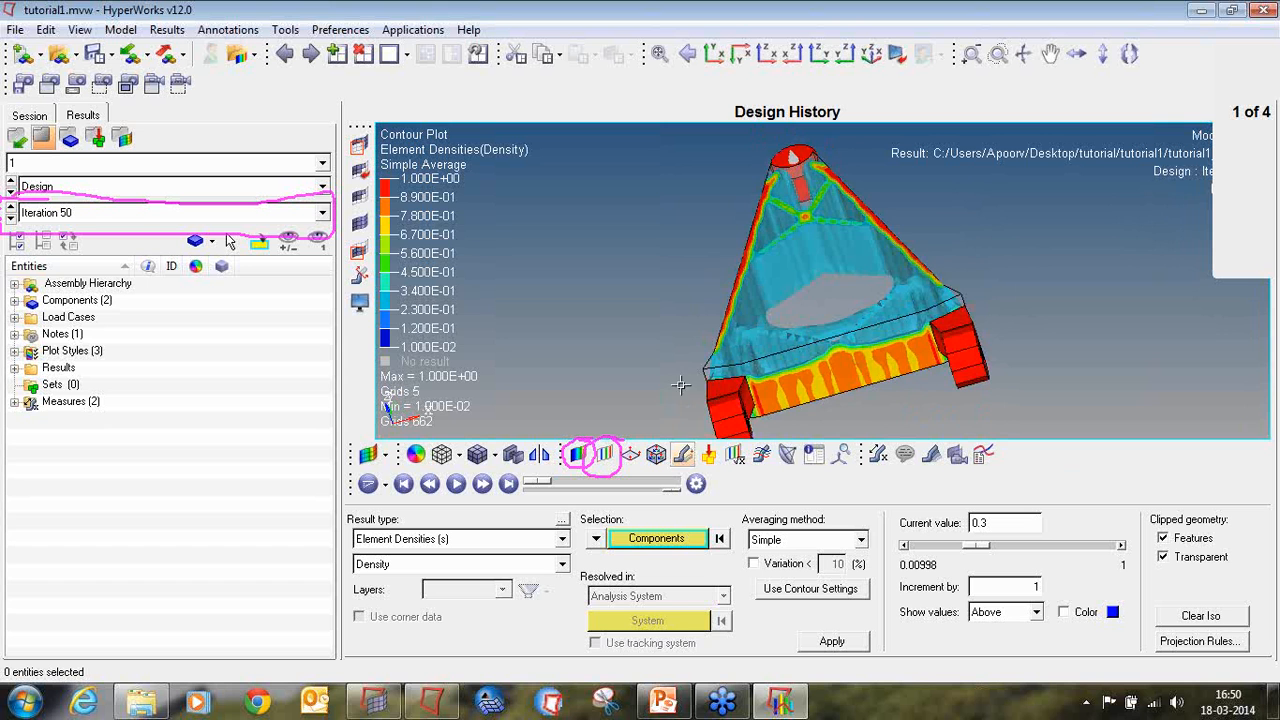
left_click_drag(681, 385, 903, 210, "ctrl")
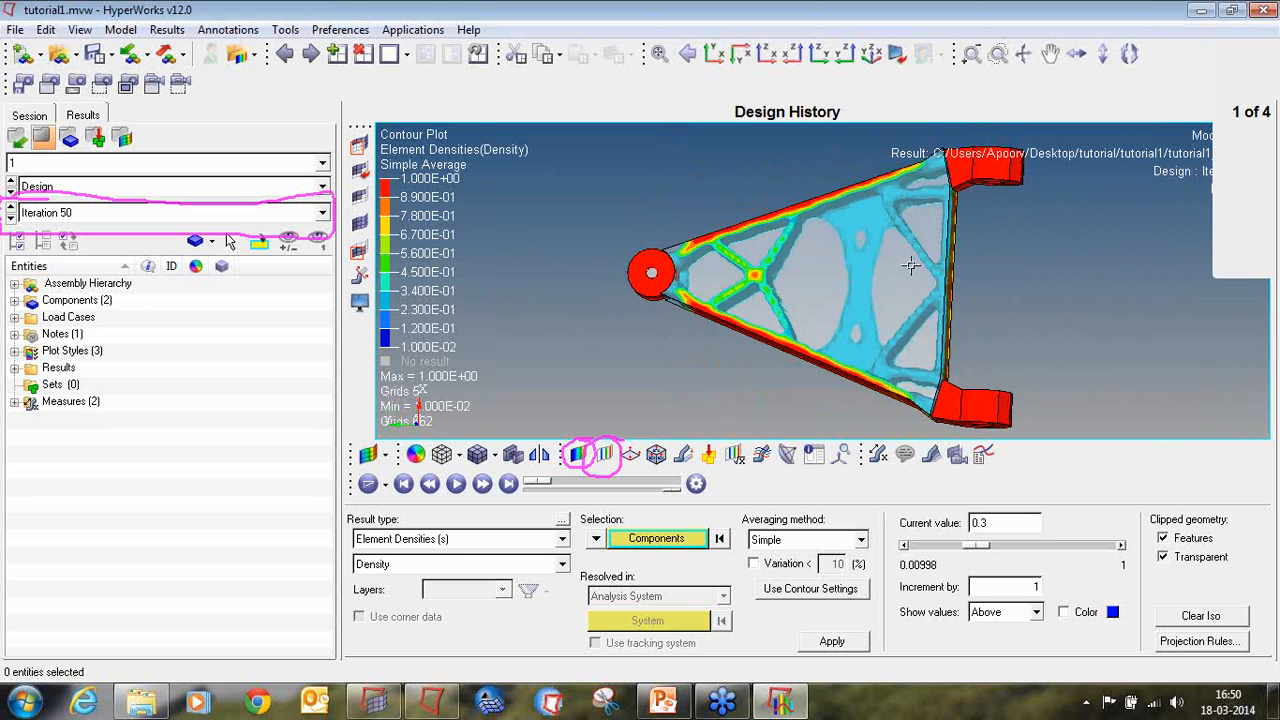
left_click_drag(910, 265, 850, 240, "ctrl")
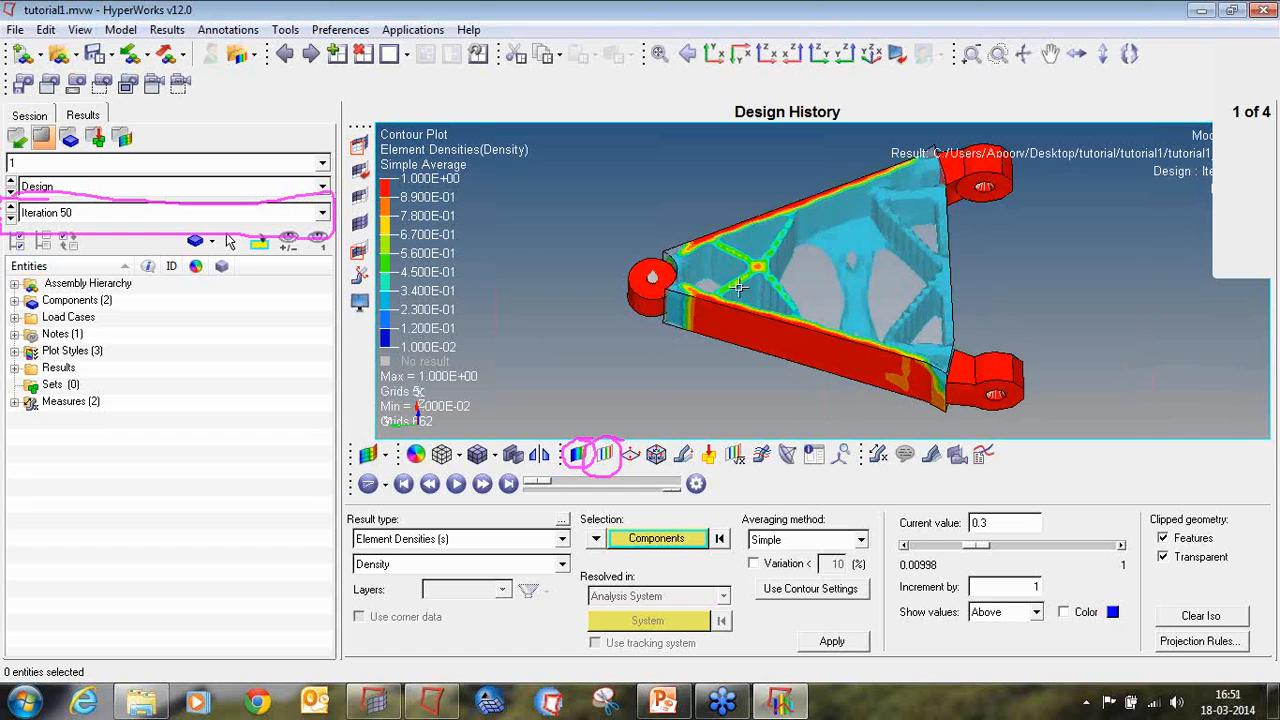
left_click_drag(686, 367, 717, 306, "ctrl")
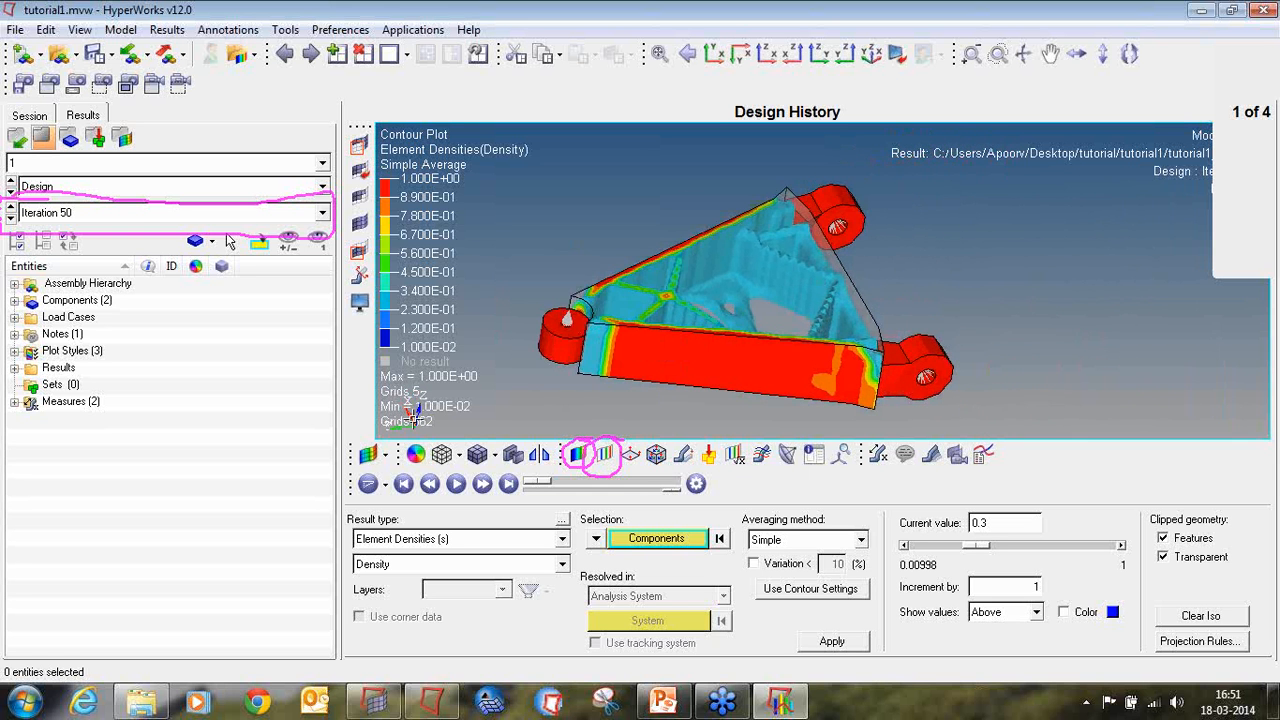
left_click_drag(811, 295, 740, 320, "ctrl")
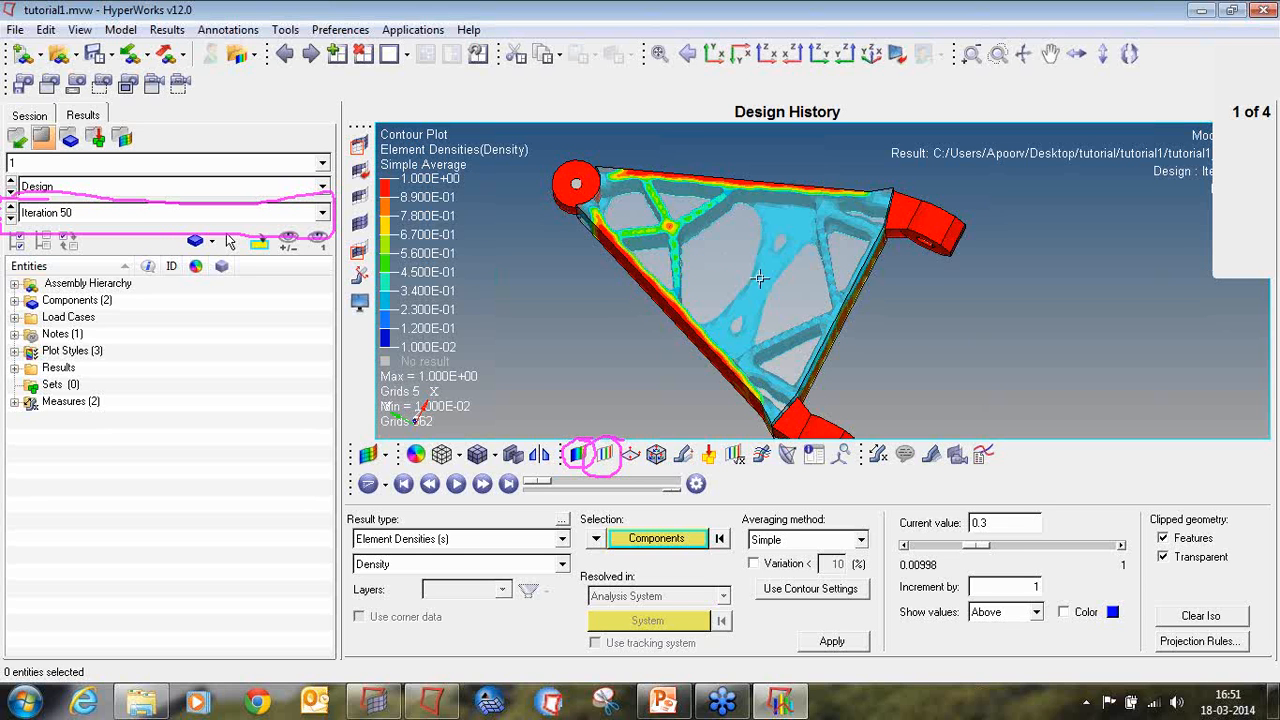
left_click_drag(733, 368, 692, 278, "ctrl")
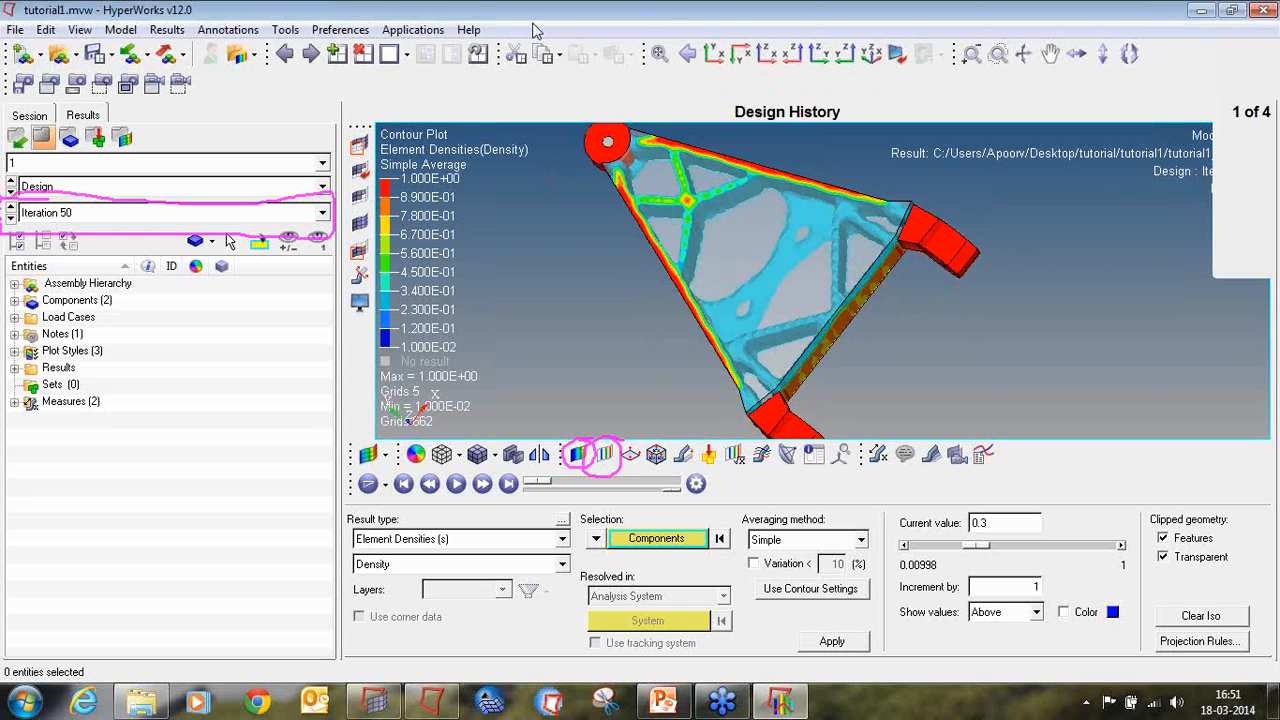
left_click_drag(709, 347, 695, 245, "ctrl")
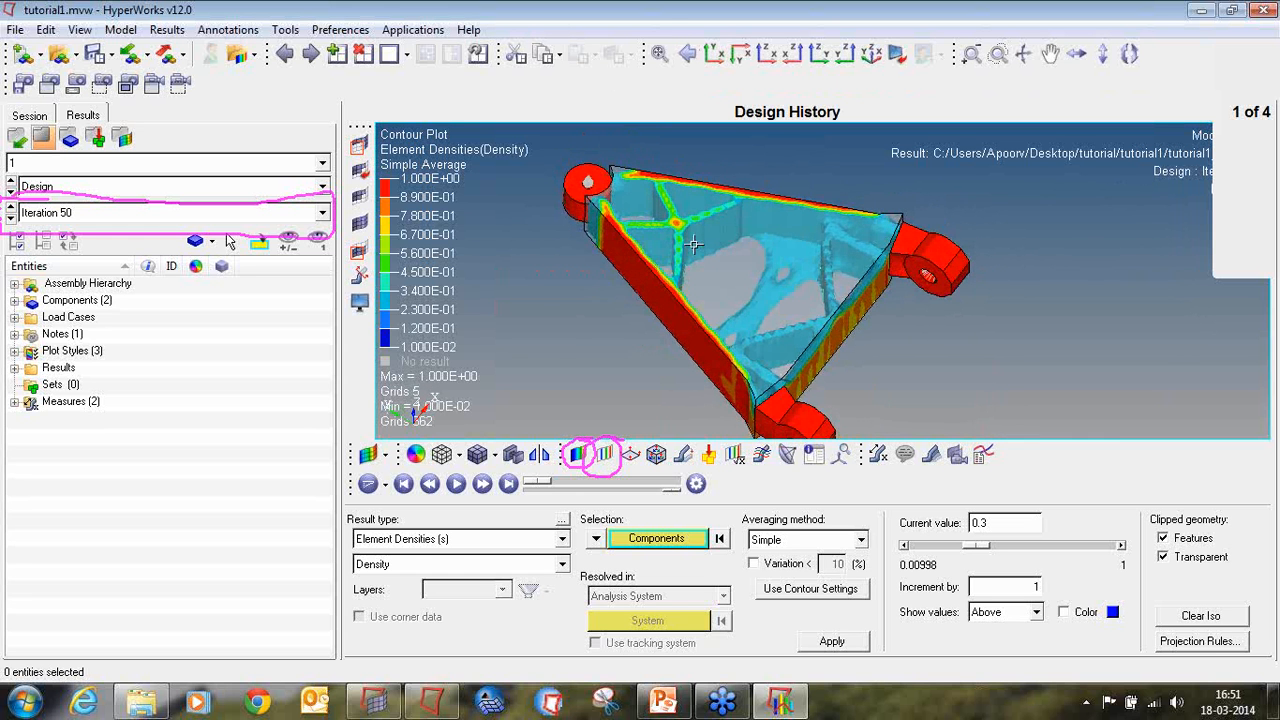
Step: Close the results session without saving it and start a new empty model in HyperMesh
left_click(1265, 11)
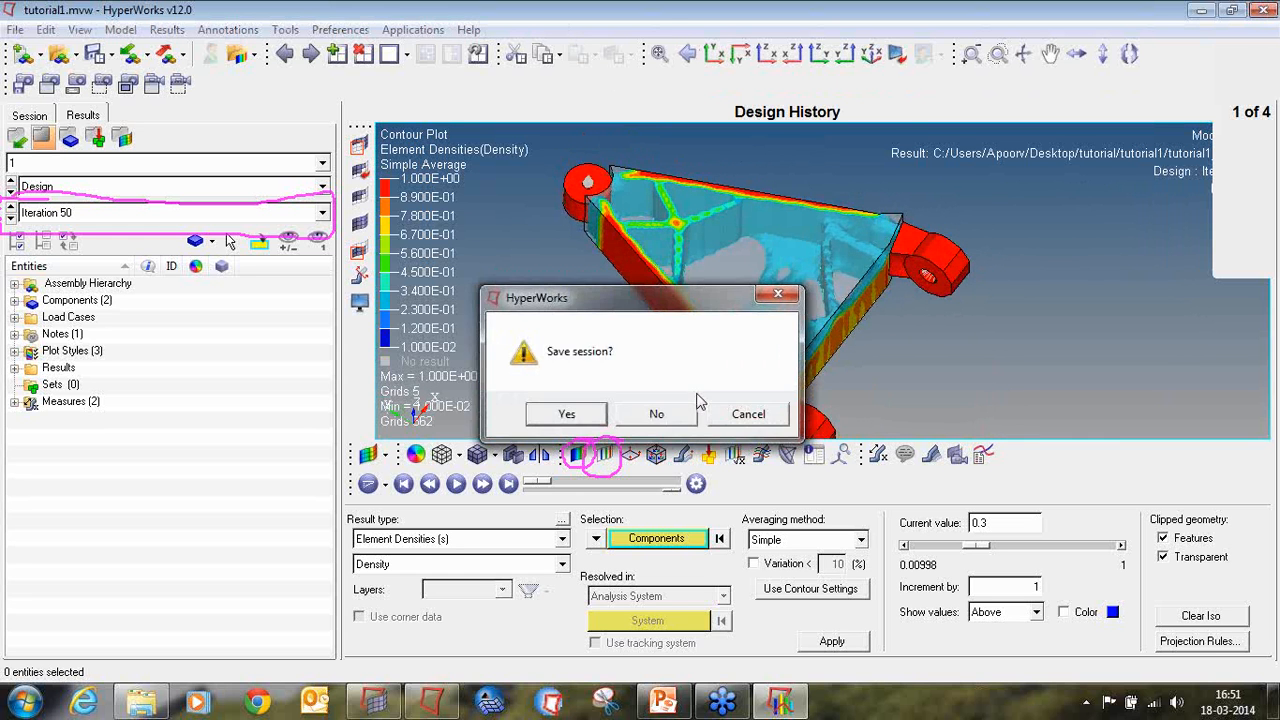
left_click(659, 413)
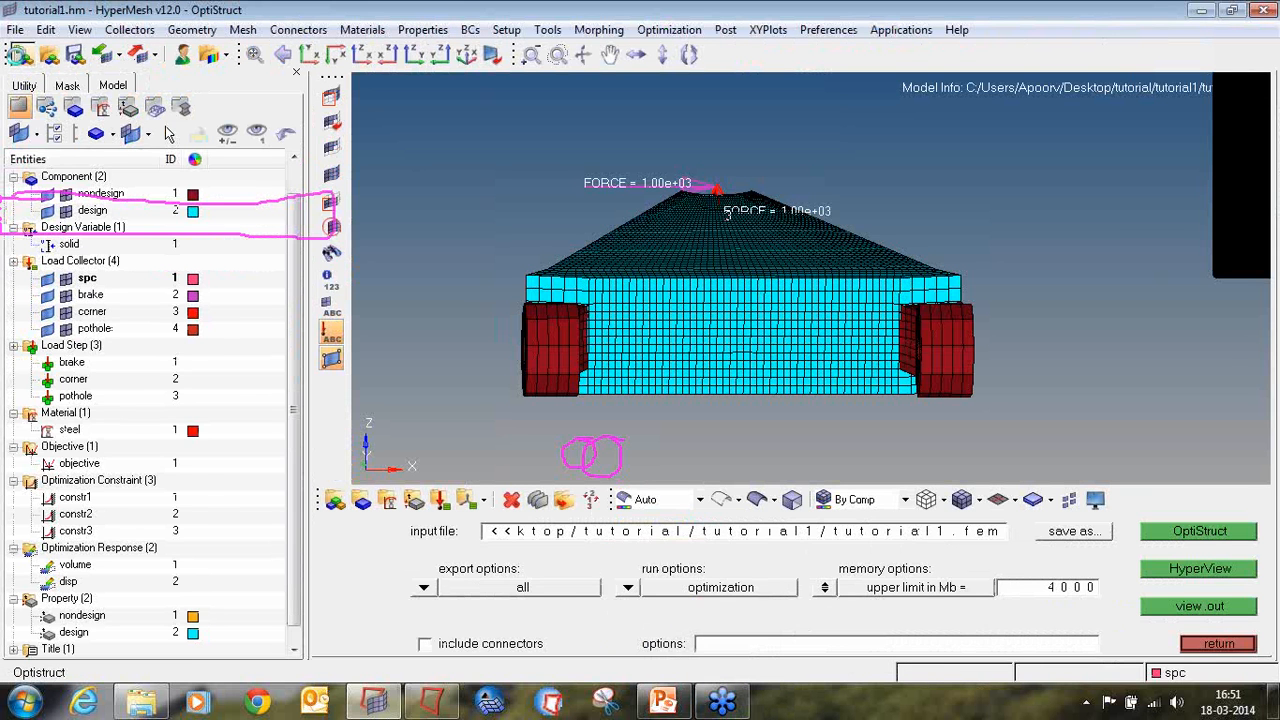
left_click(17, 55)
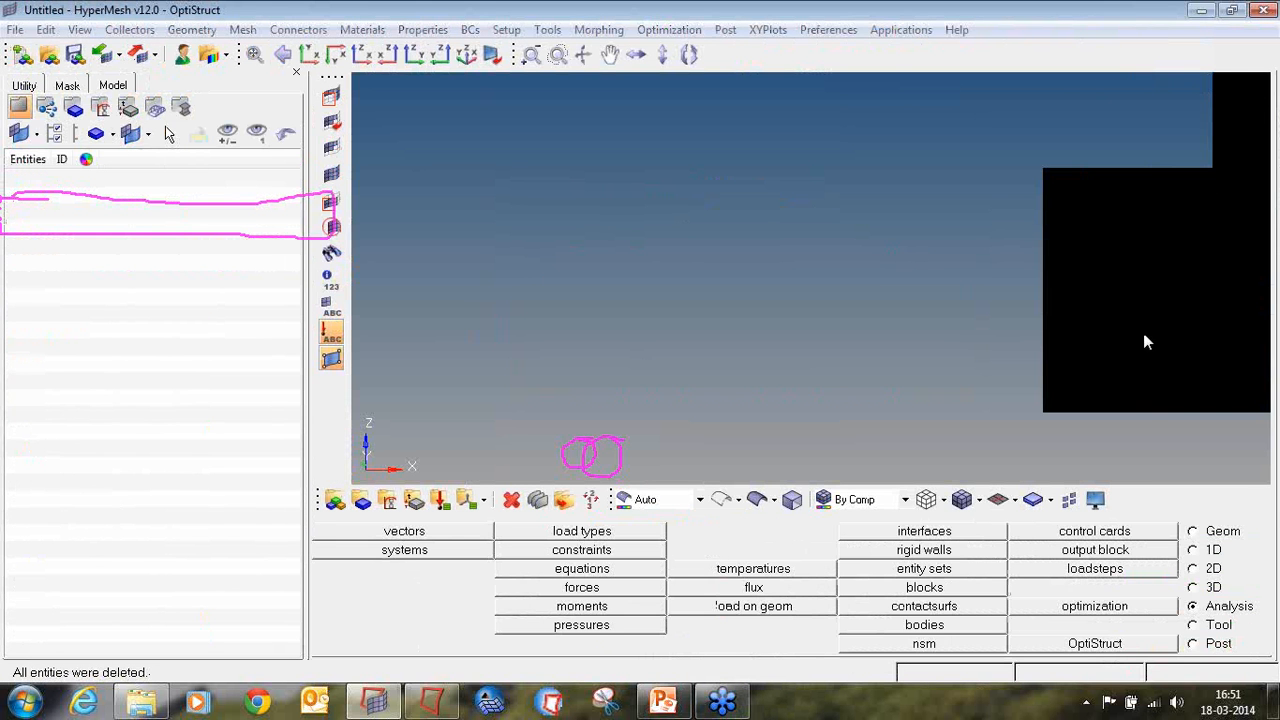
Step: Switch to the PowerPoint training presentation, start its slide show and advance to the OS-2070 reduced model tutorial slide
left_click(668, 699)
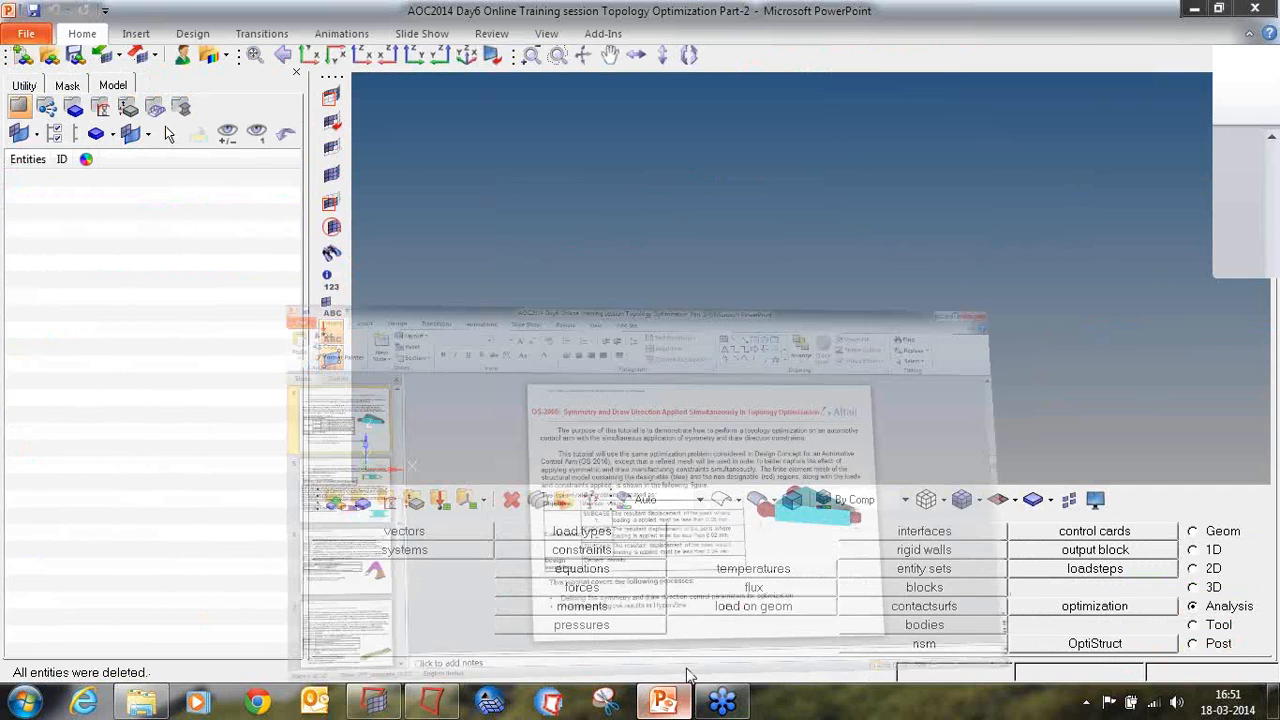
left_click(1083, 677)
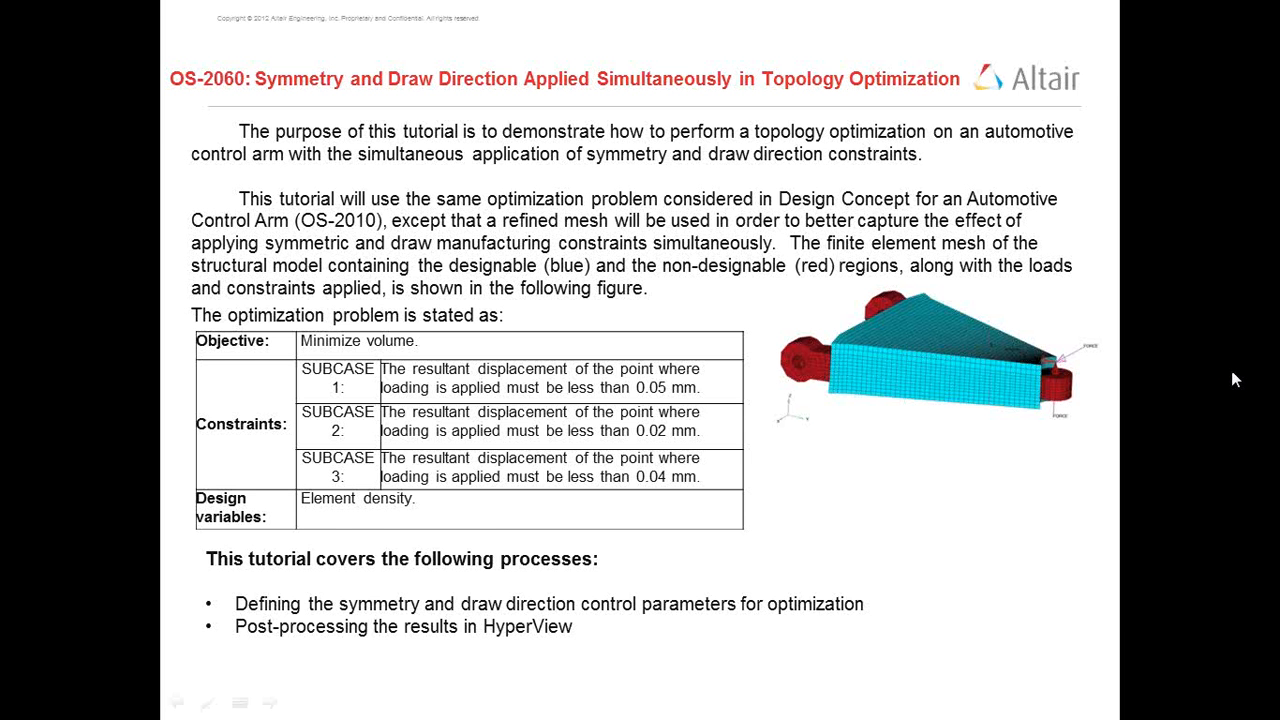
left_click(1232, 372)
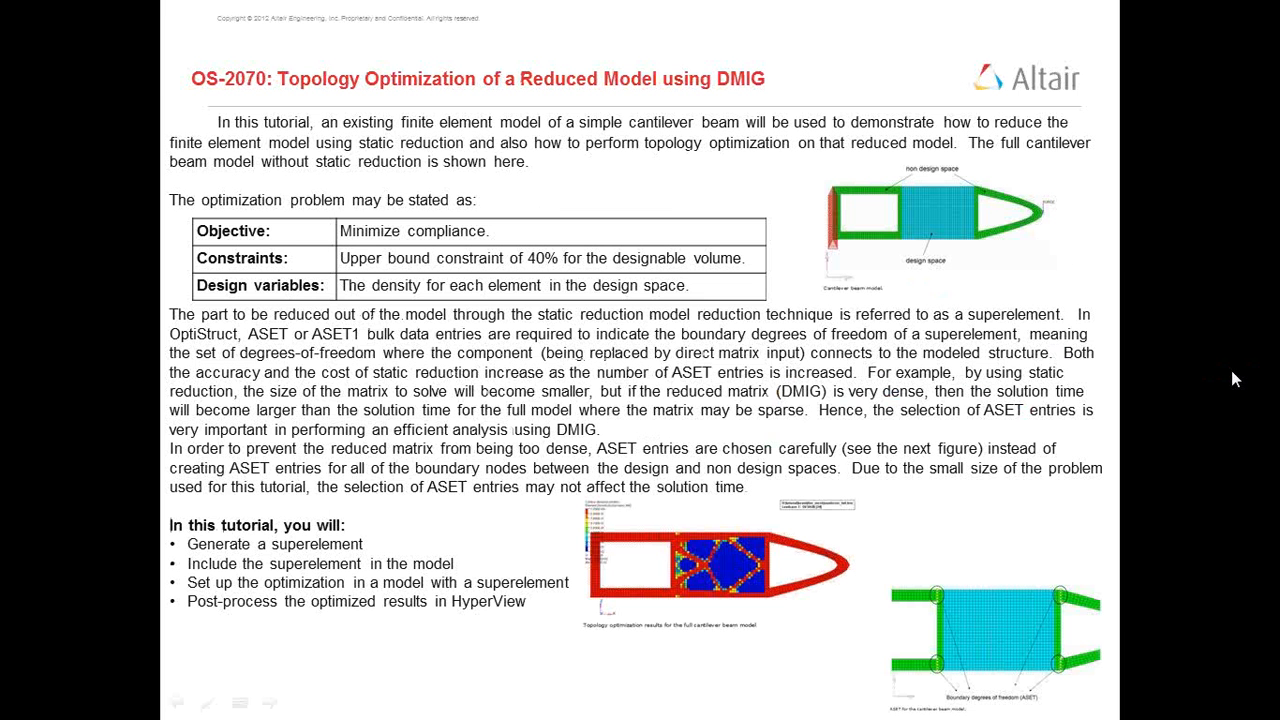
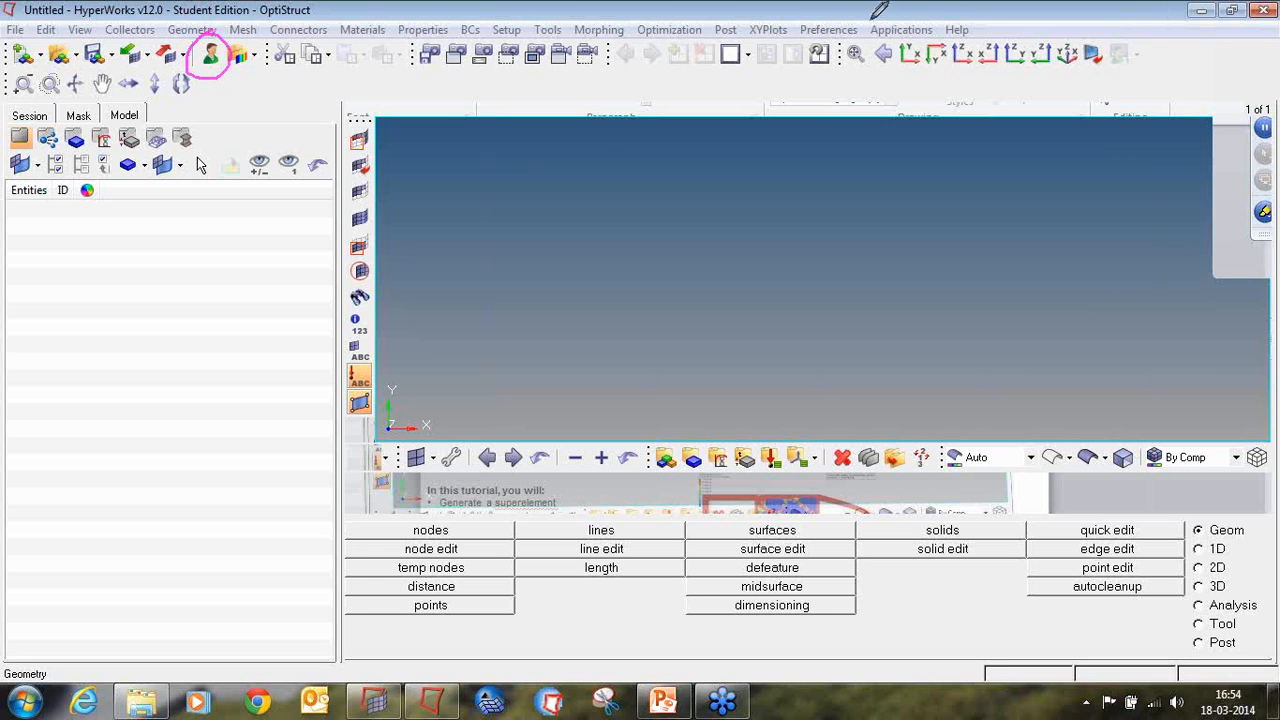
Step: Load the OptiStruct user profile for the session
mouse_move(825, 12)
left_mouse_down()
mouse_move(828, 42)
mouse_move(862, 8)
left_mouse_up()
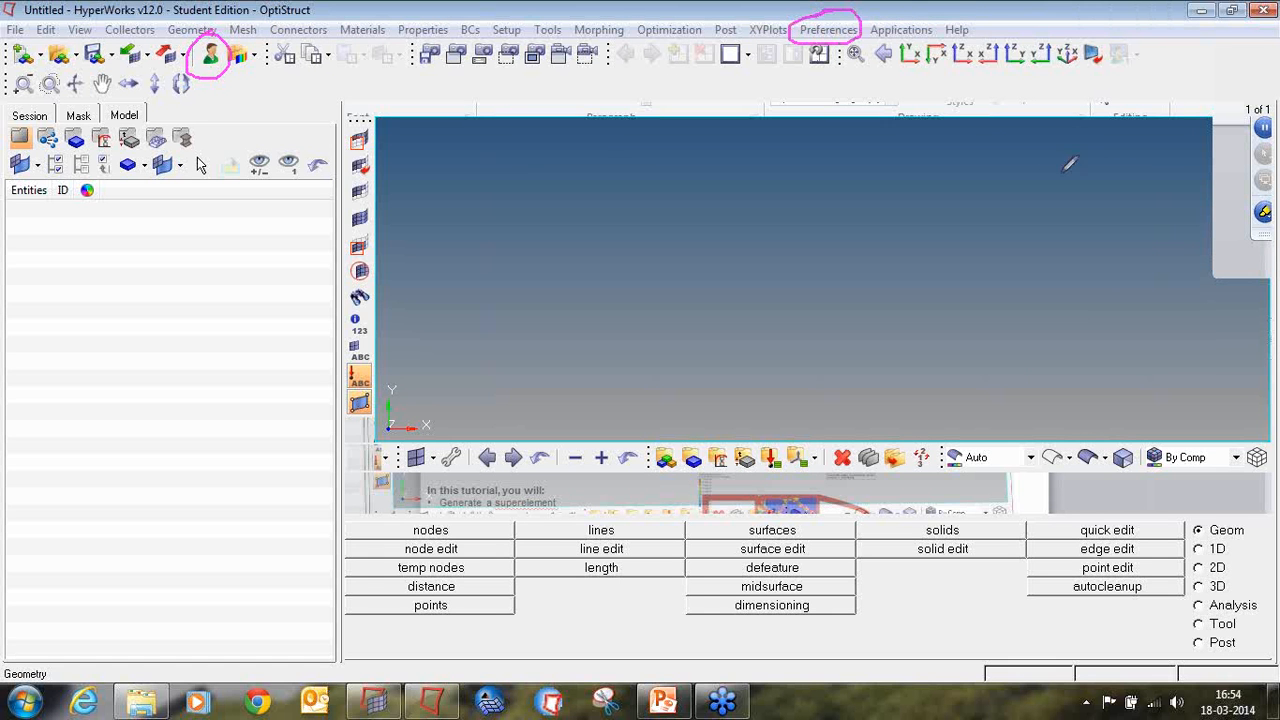
left_click(825, 30)
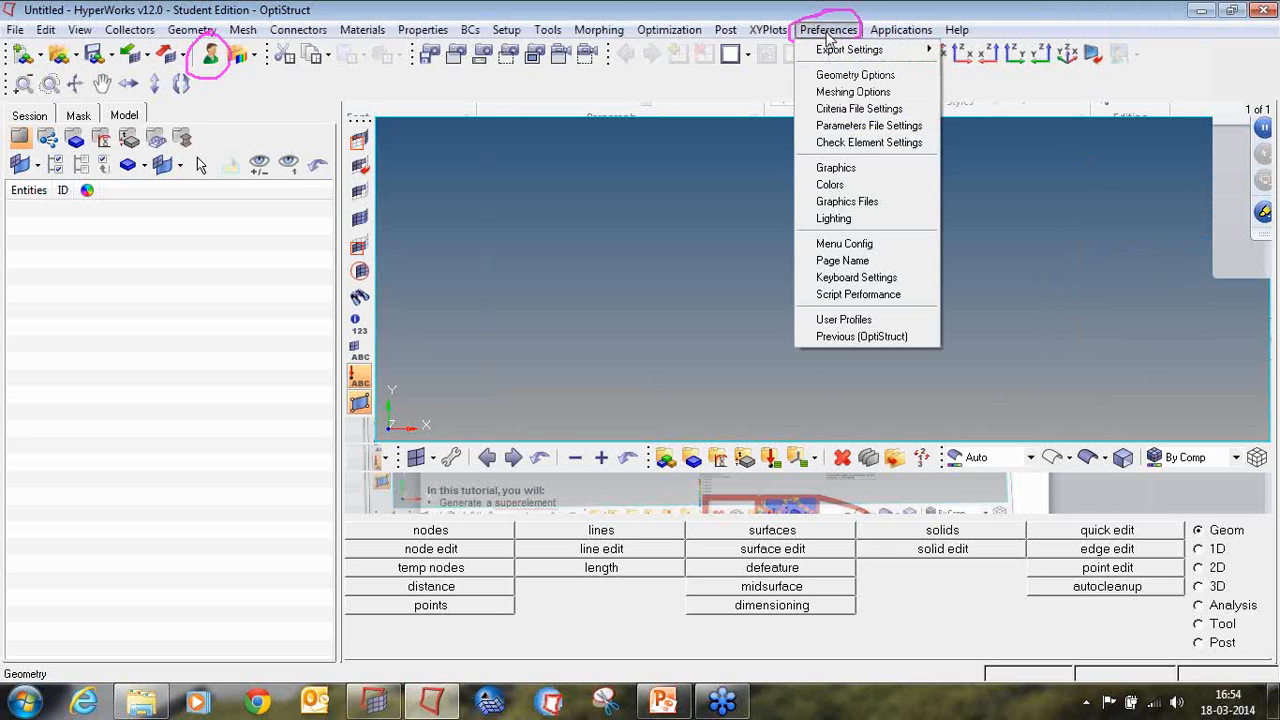
left_click(875, 321)
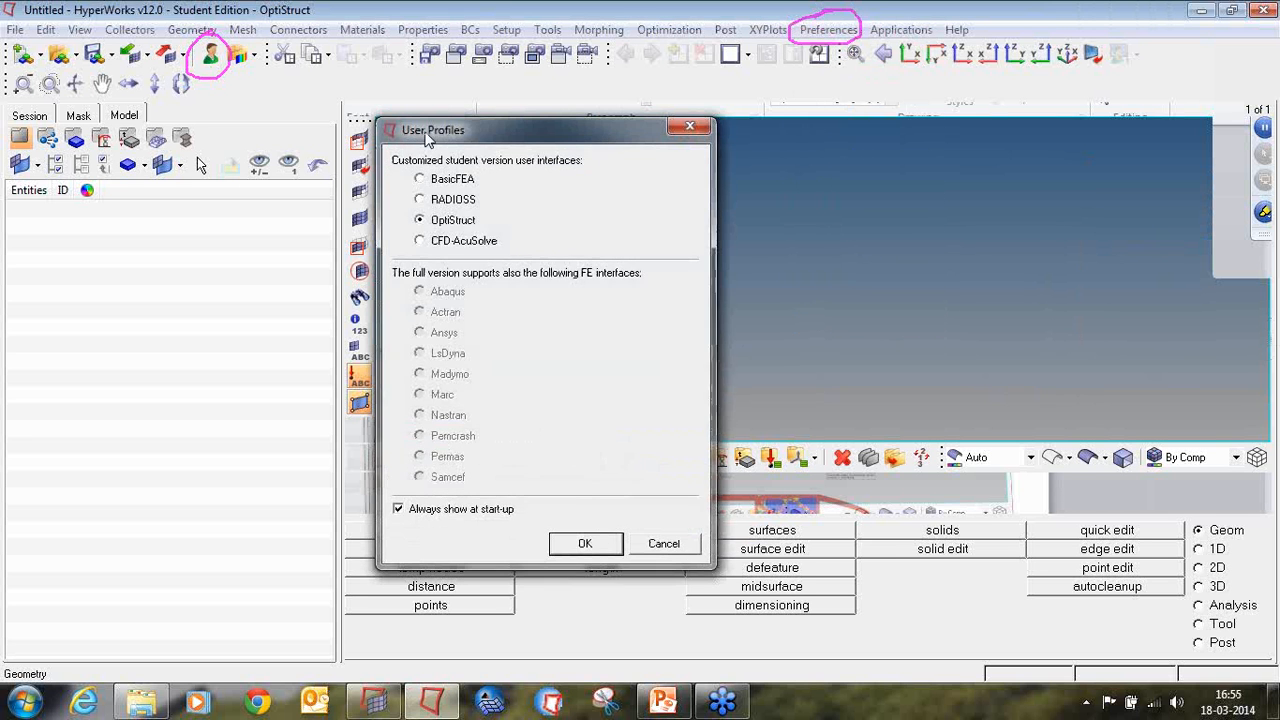
left_click(689, 128)
left_click(211, 58)
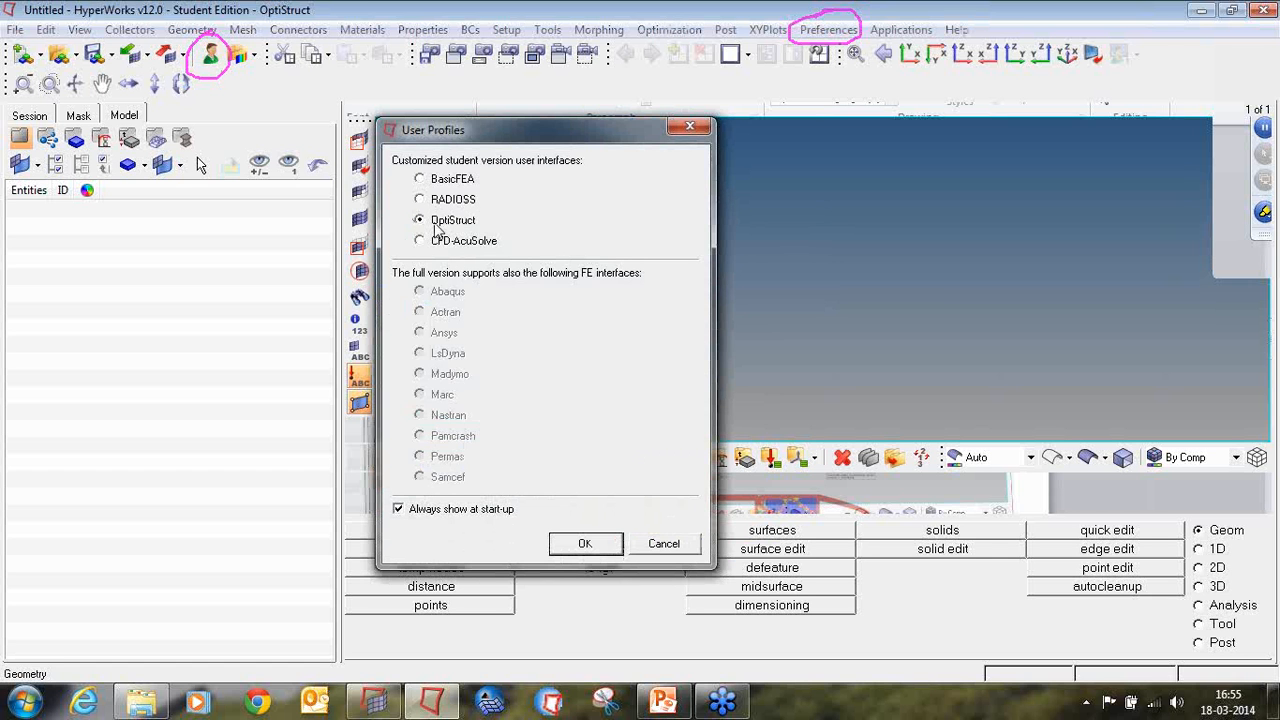
left_click(600, 545)
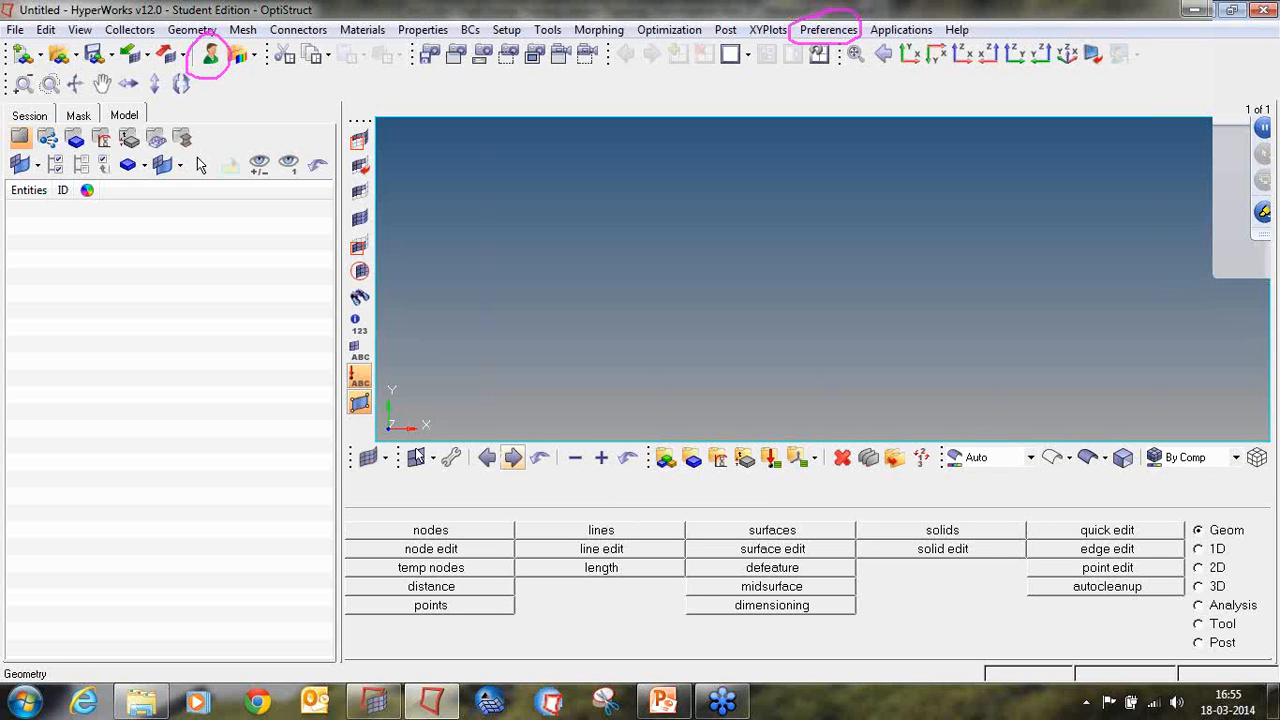
Step: Undock and close the Patch Checker toolbar and the small mesh toolbar next to it
left_click_drag(383, 418, 386, 420)
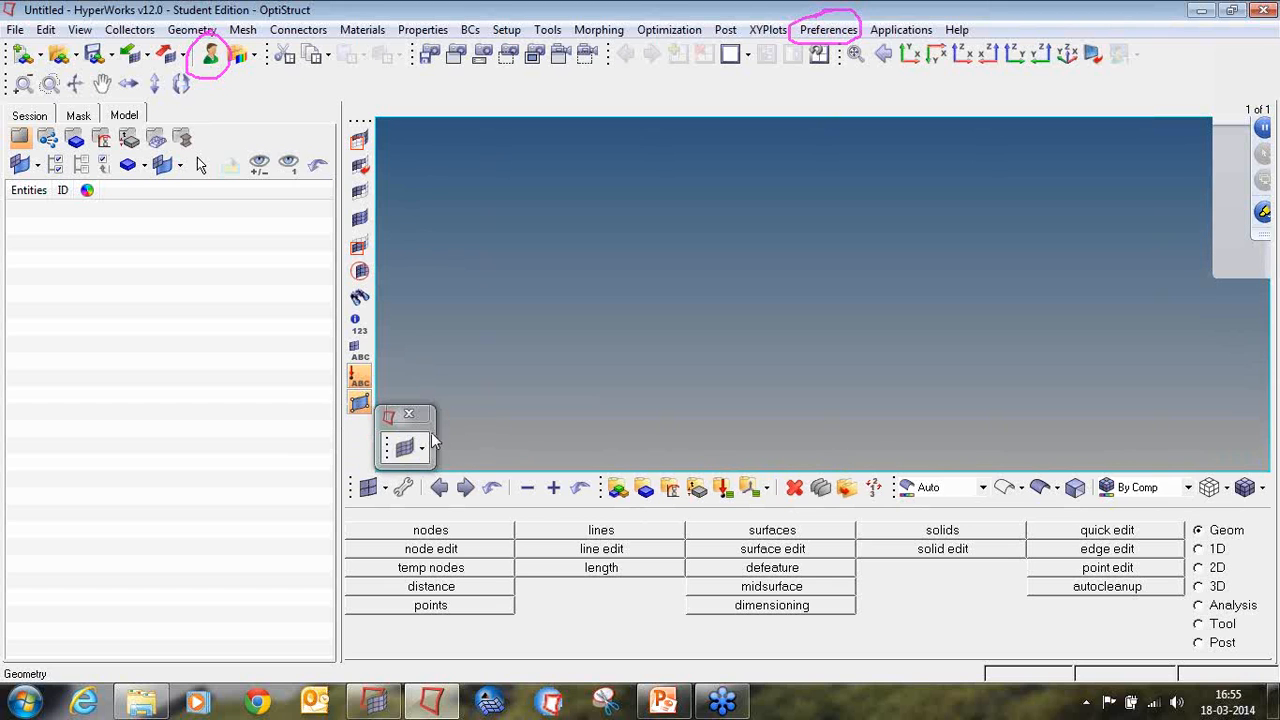
left_click(409, 415)
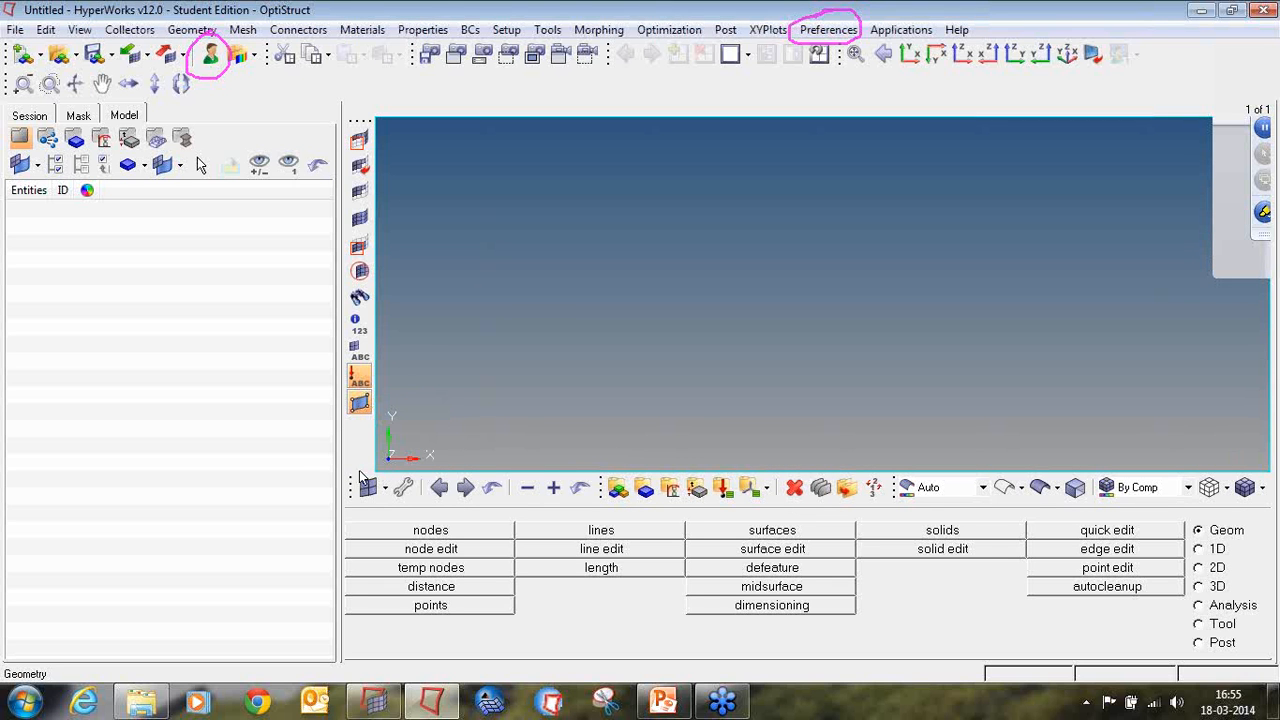
left_click_drag(448, 413, 545, 376)
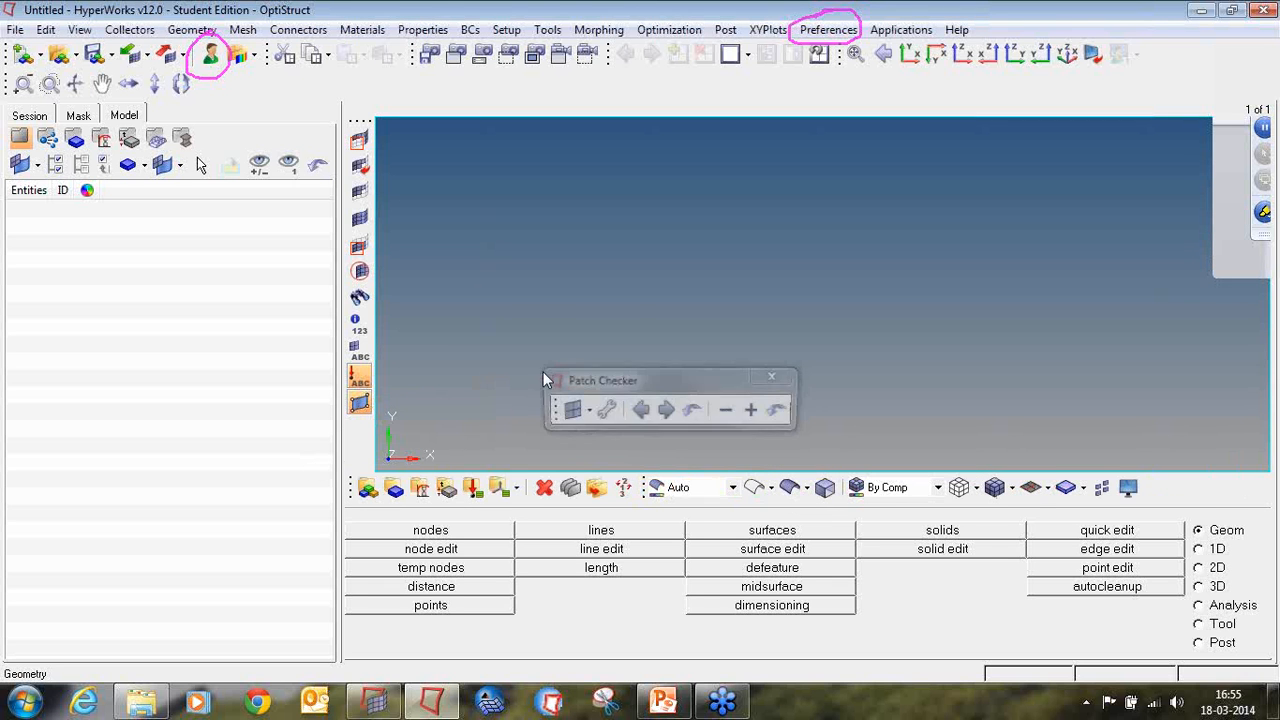
left_click(773, 378)
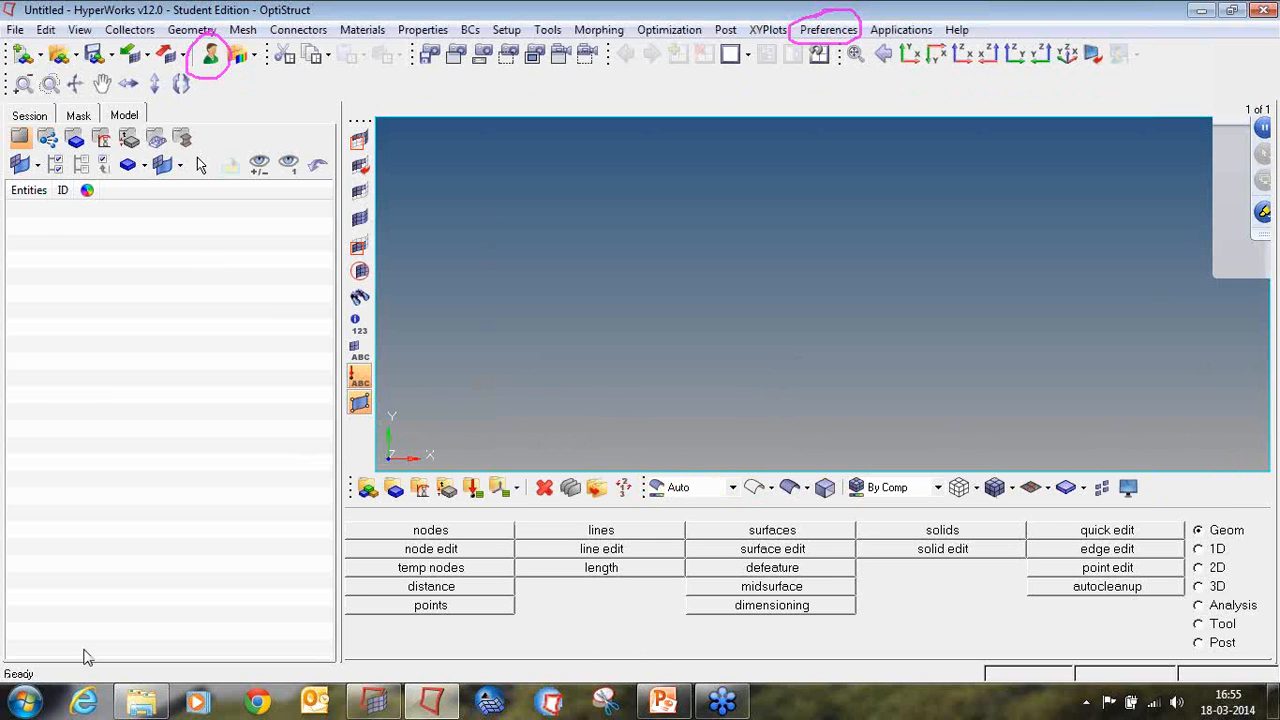
Step: Check the contents of the '2 Topology Optimization of a Reduced Model using DMIG' folder in Windows Explorer, and return to HyperMesh
left_click(160, 703)
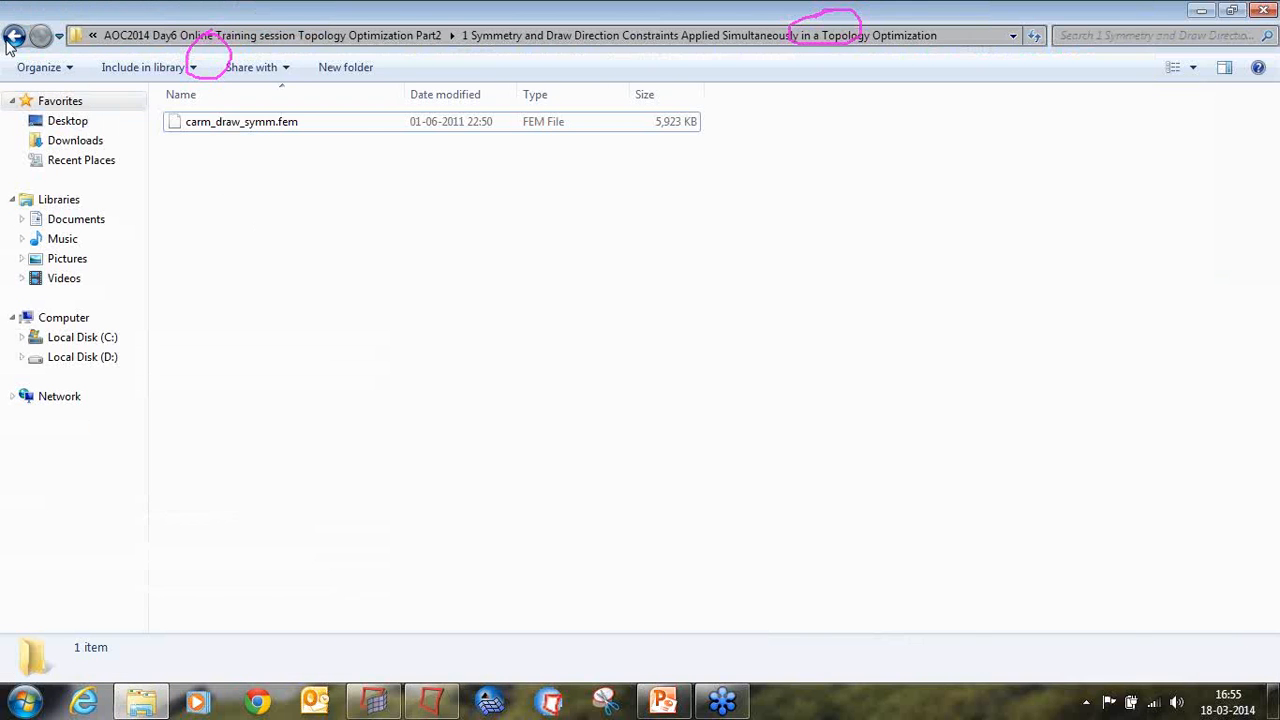
left_click(14, 35)
double_click(215, 141)
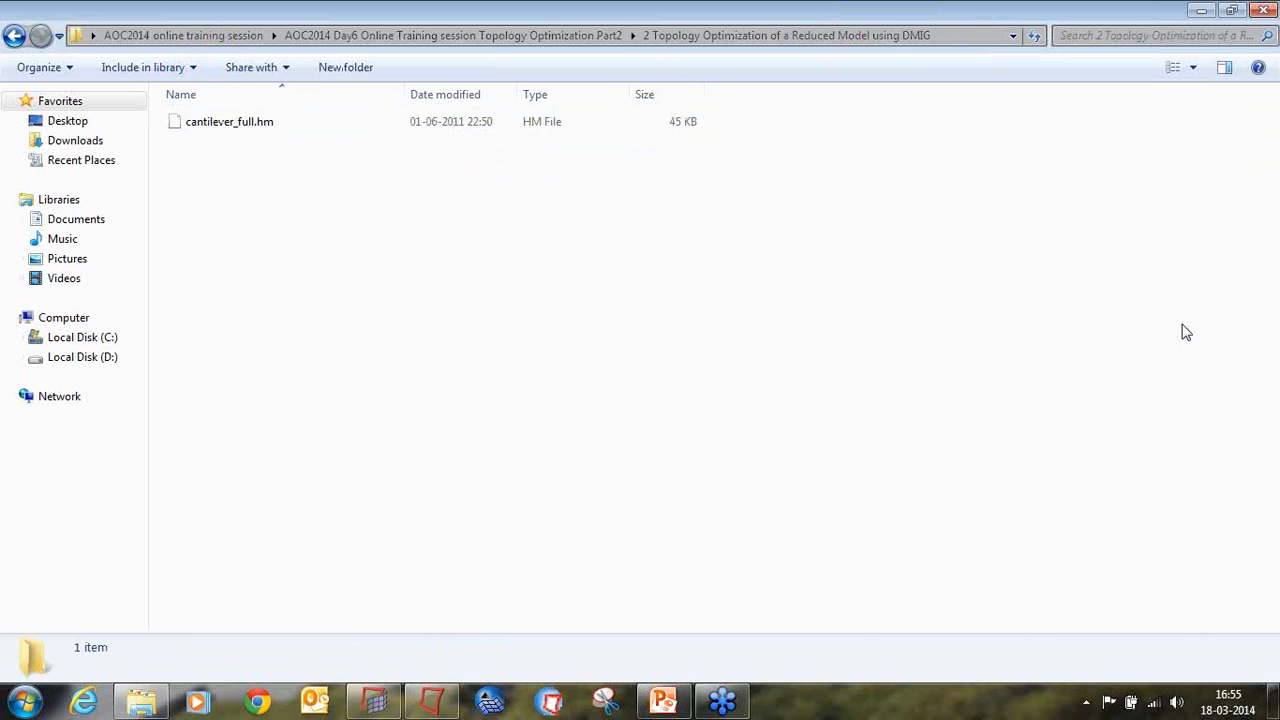
left_click(430, 700)
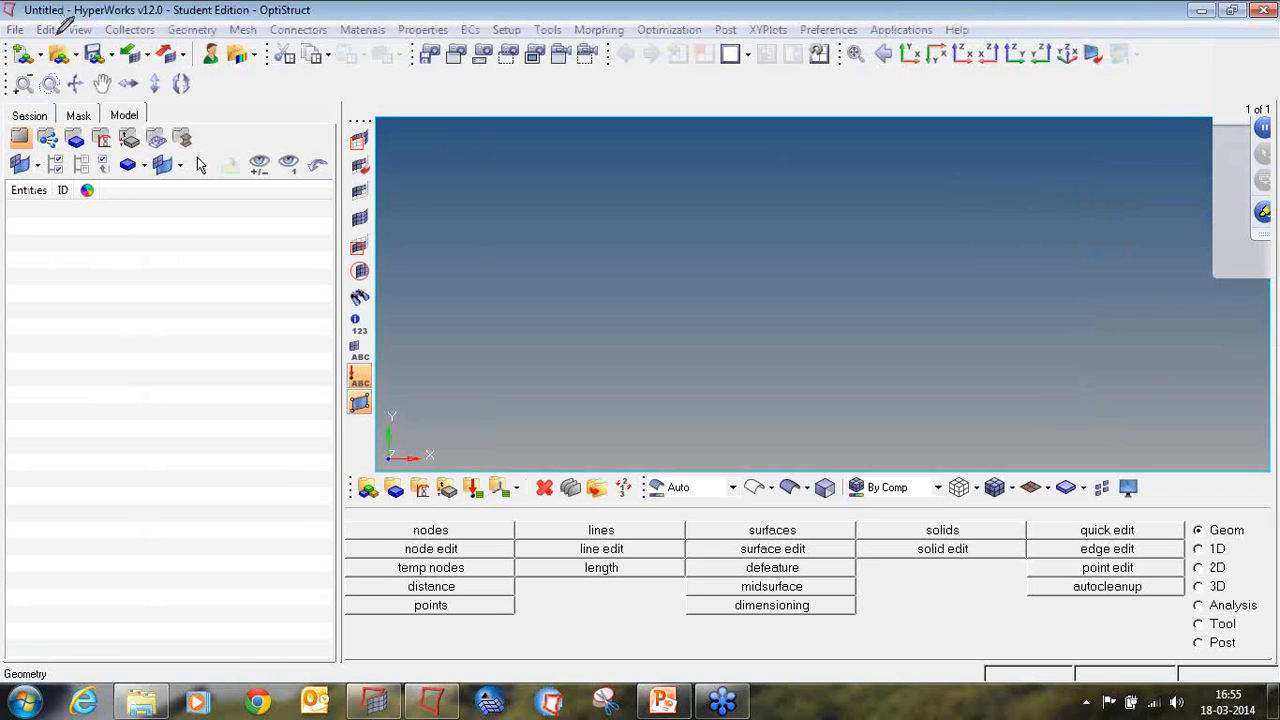
Step: Open the model cantilever_full.hm from the Day6 Topology Optimization Part2 reduced model folder in the AOC2014 online training session
mouse_move(60, 41)
left_mouse_down()
mouse_move(48, 42)
mouse_move(52, 71)
mouse_move(82, 66)
mouse_move(80, 44)
mouse_move(62, 42)
left_mouse_up()
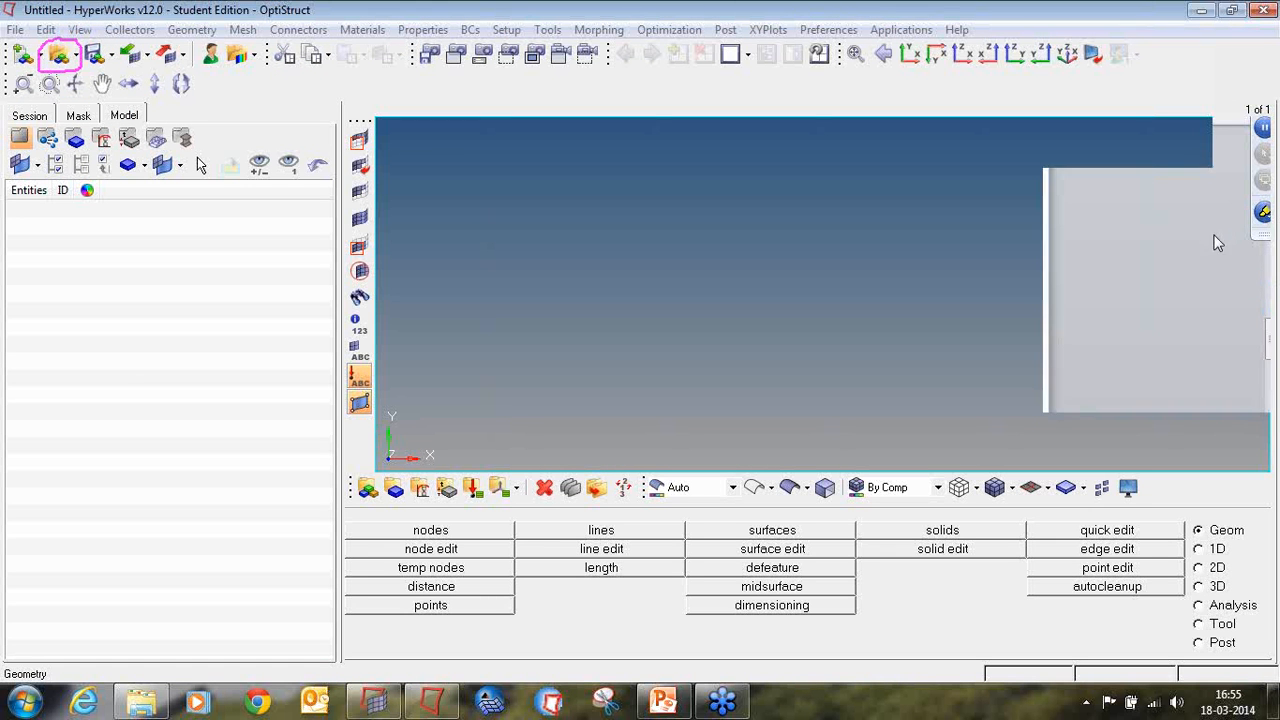
left_click(57, 60)
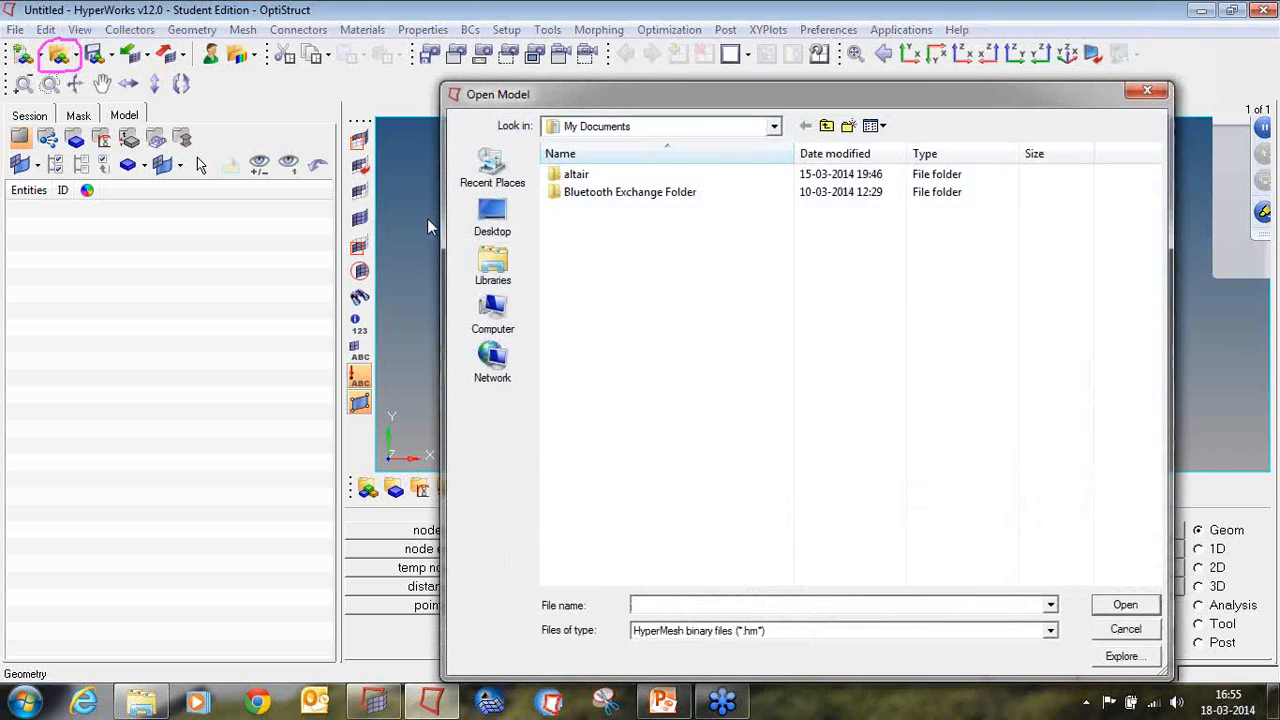
left_click(490, 215)
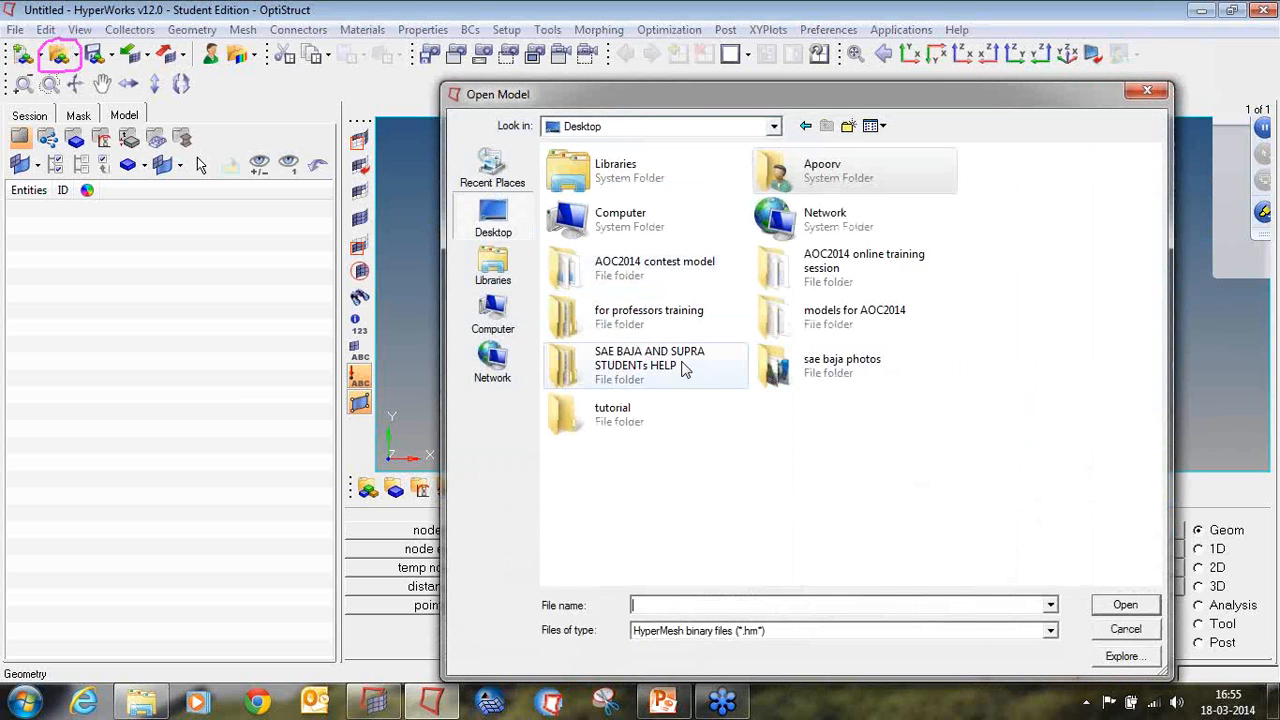
double_click(680, 366)
left_click(825, 127)
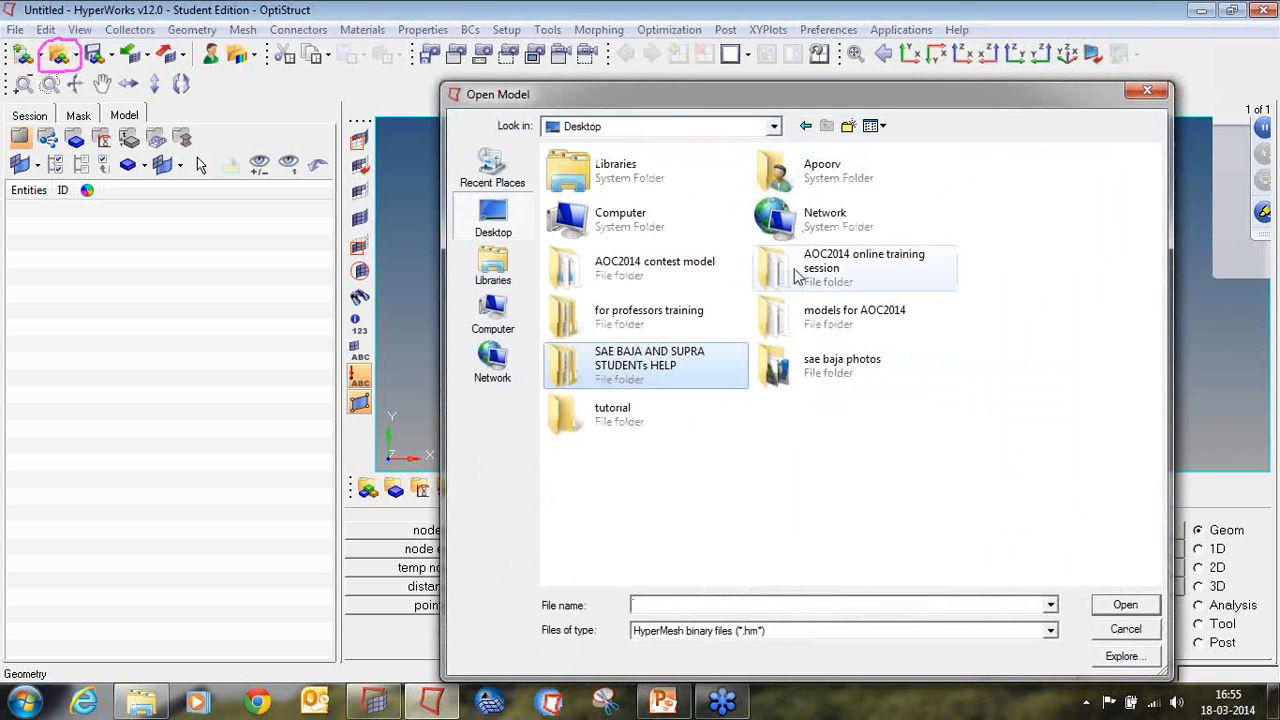
double_click(800, 270)
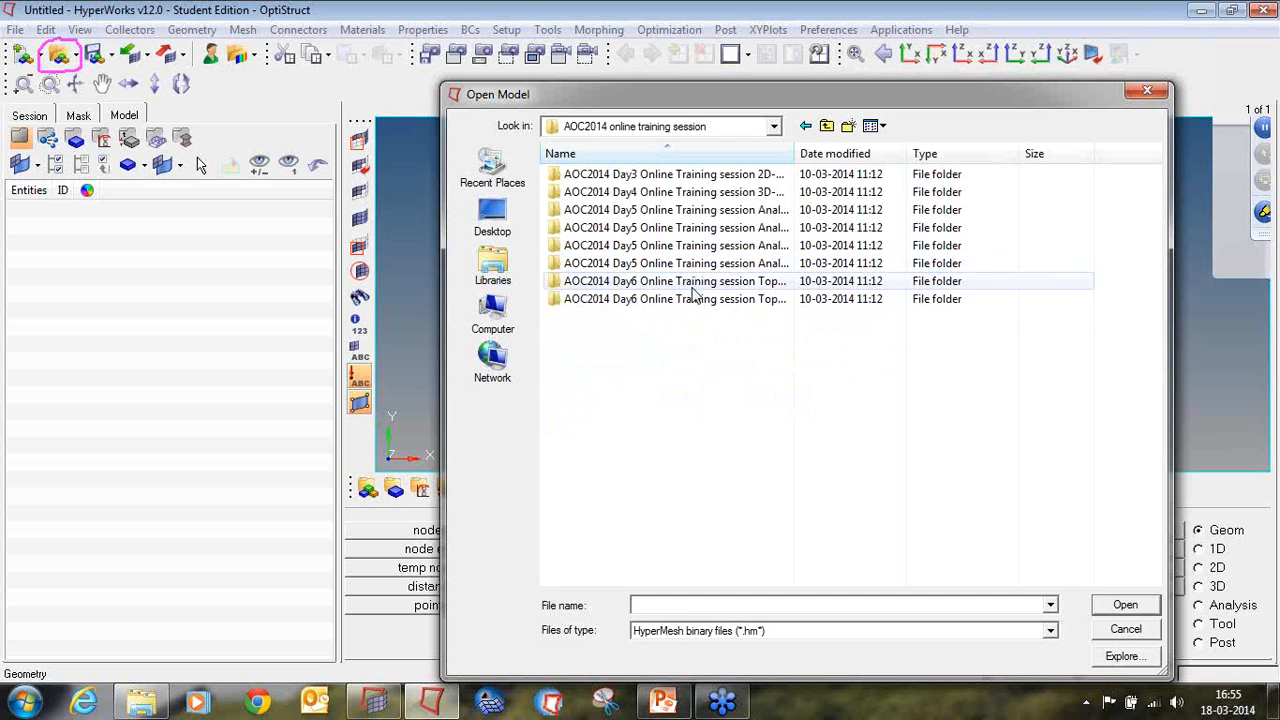
double_click(691, 334)
double_click(645, 193)
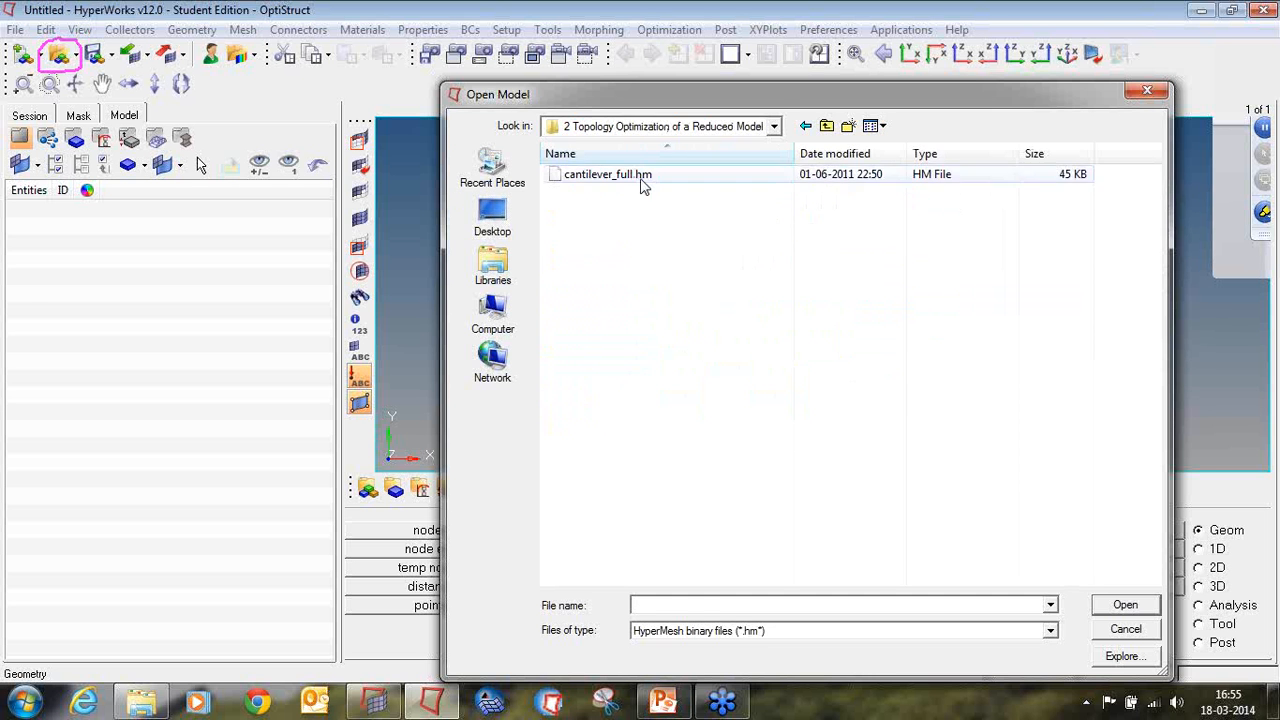
double_click(640, 177)
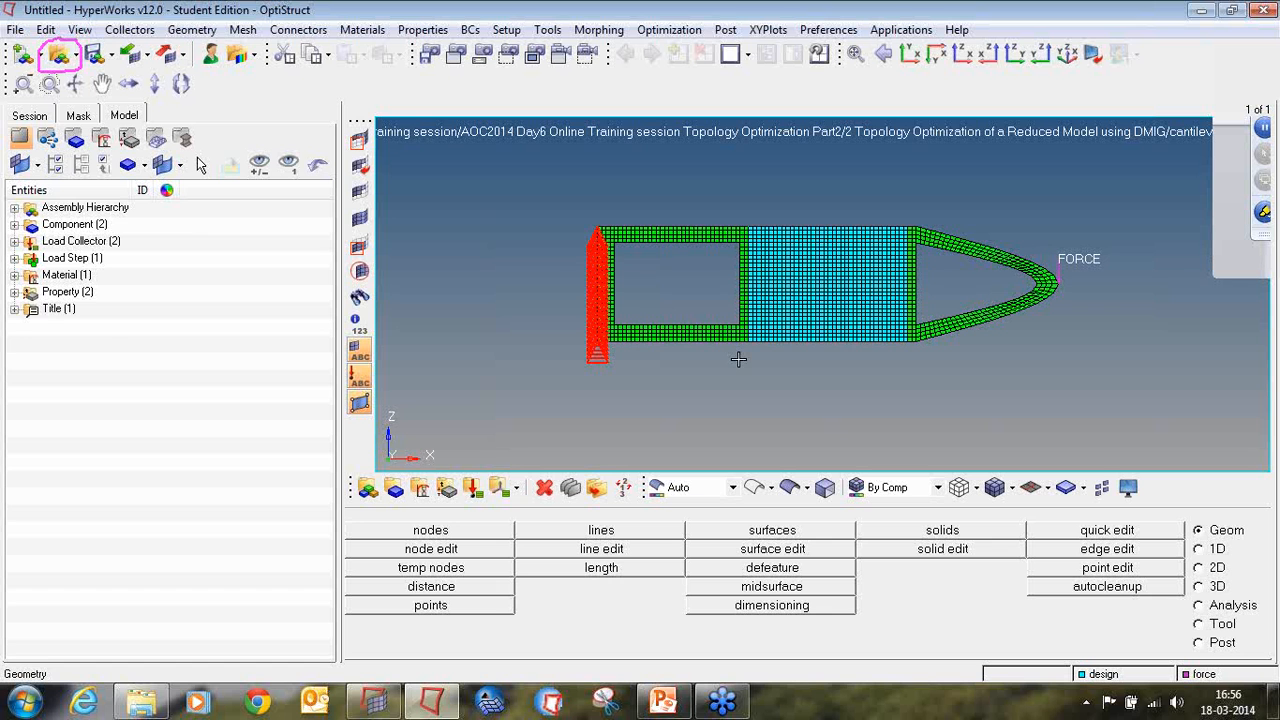
Step: Expand the material, property, component, load collector and load step groups to review the model's entities
left_click(14, 274)
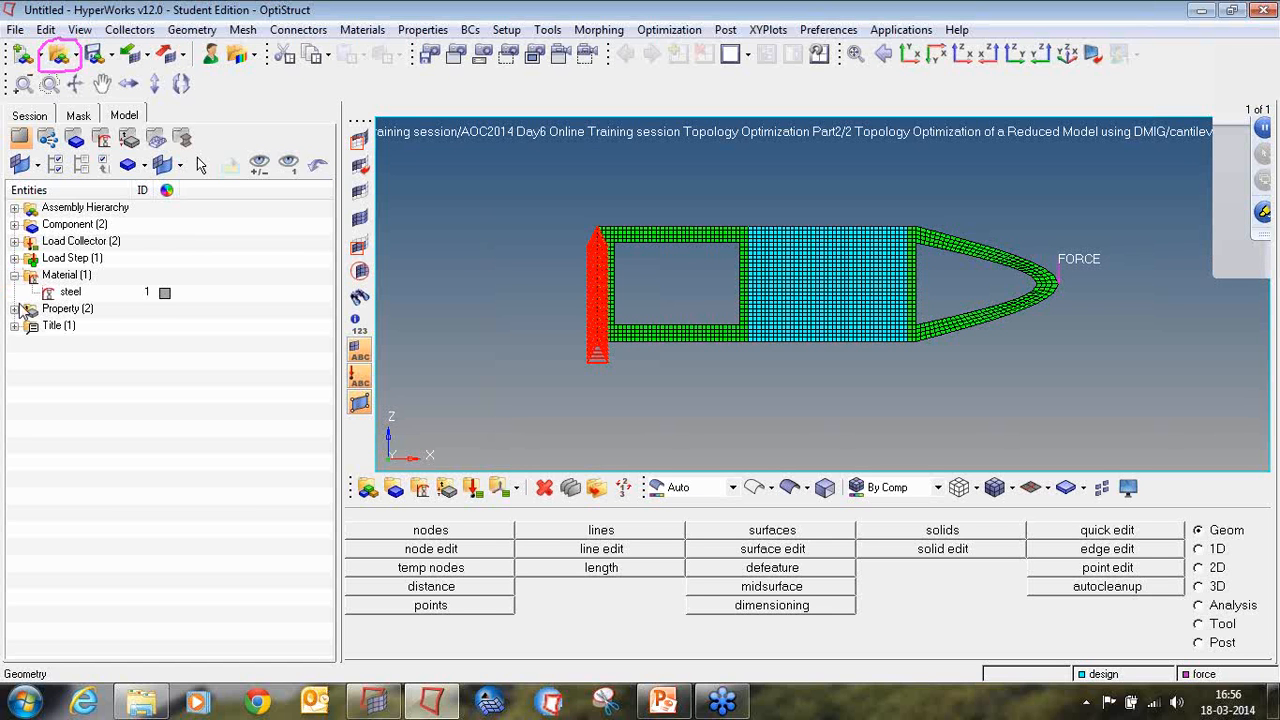
left_click(15, 309)
left_click(15, 225)
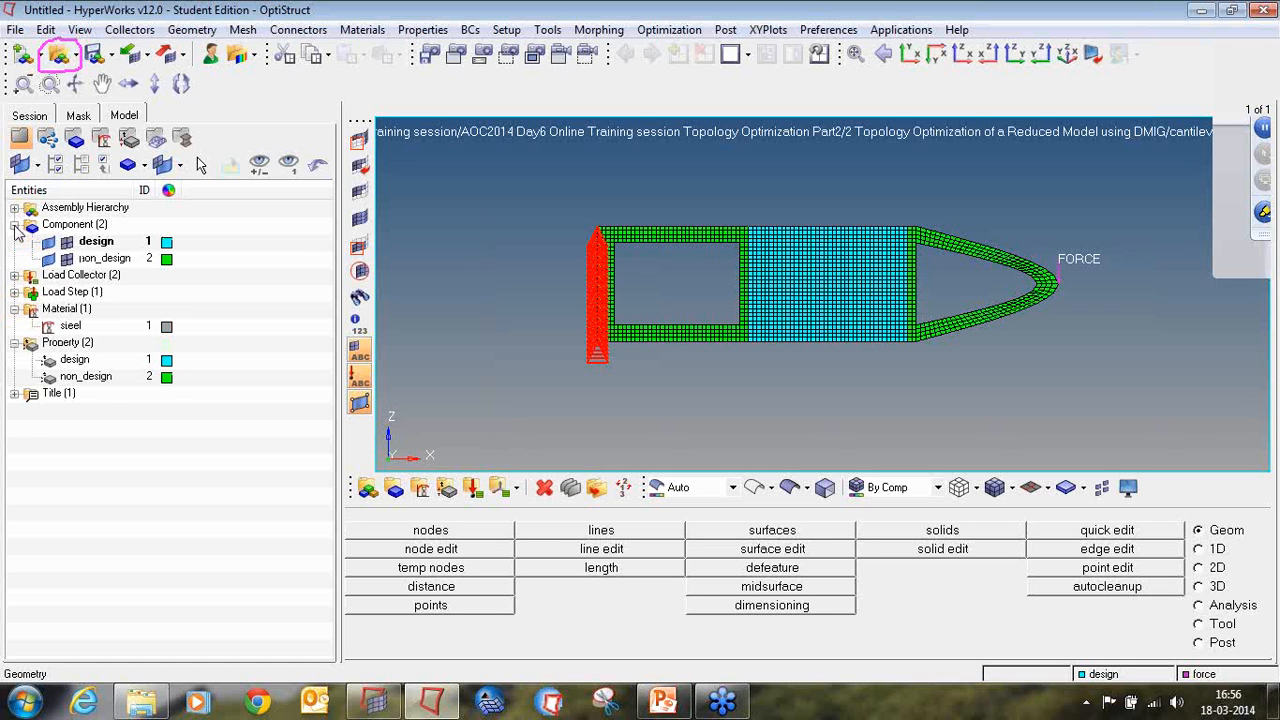
left_click(14, 275)
left_click(14, 325)
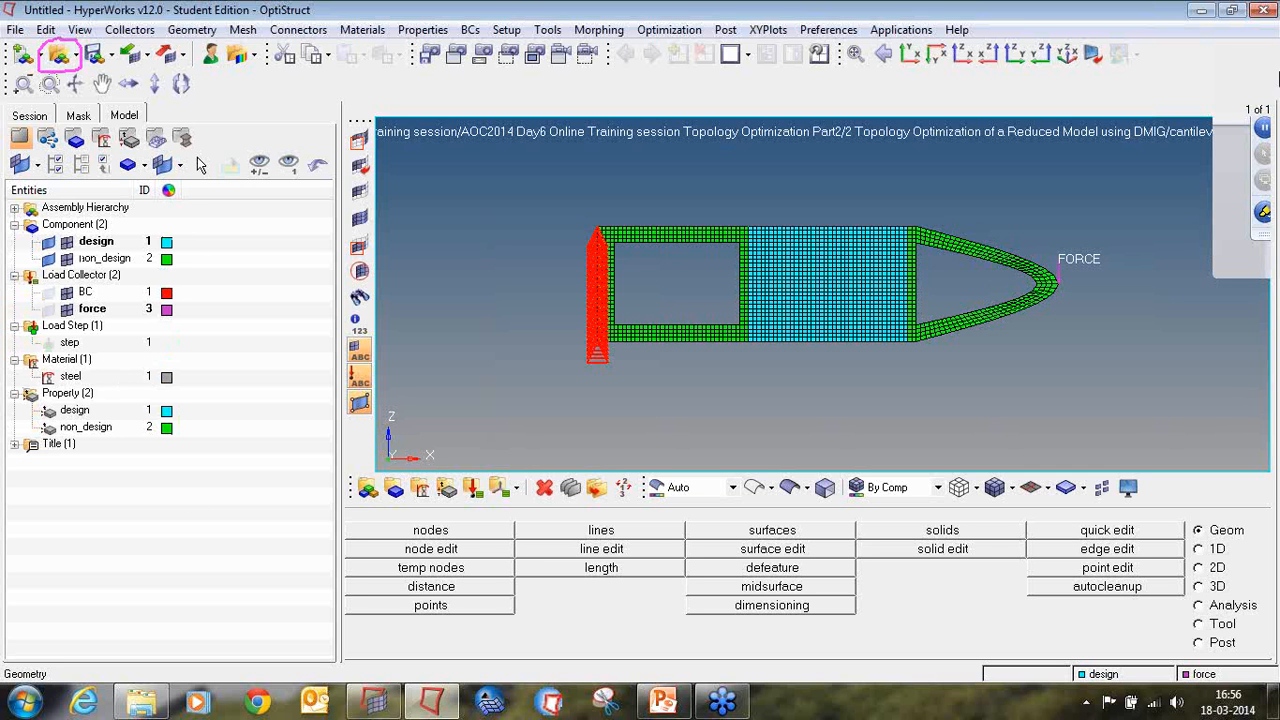
Step: Create a brown load collector named Asets with no card image
left_click(1265, 218)
left_click(1170, 327)
left_click(472, 487)
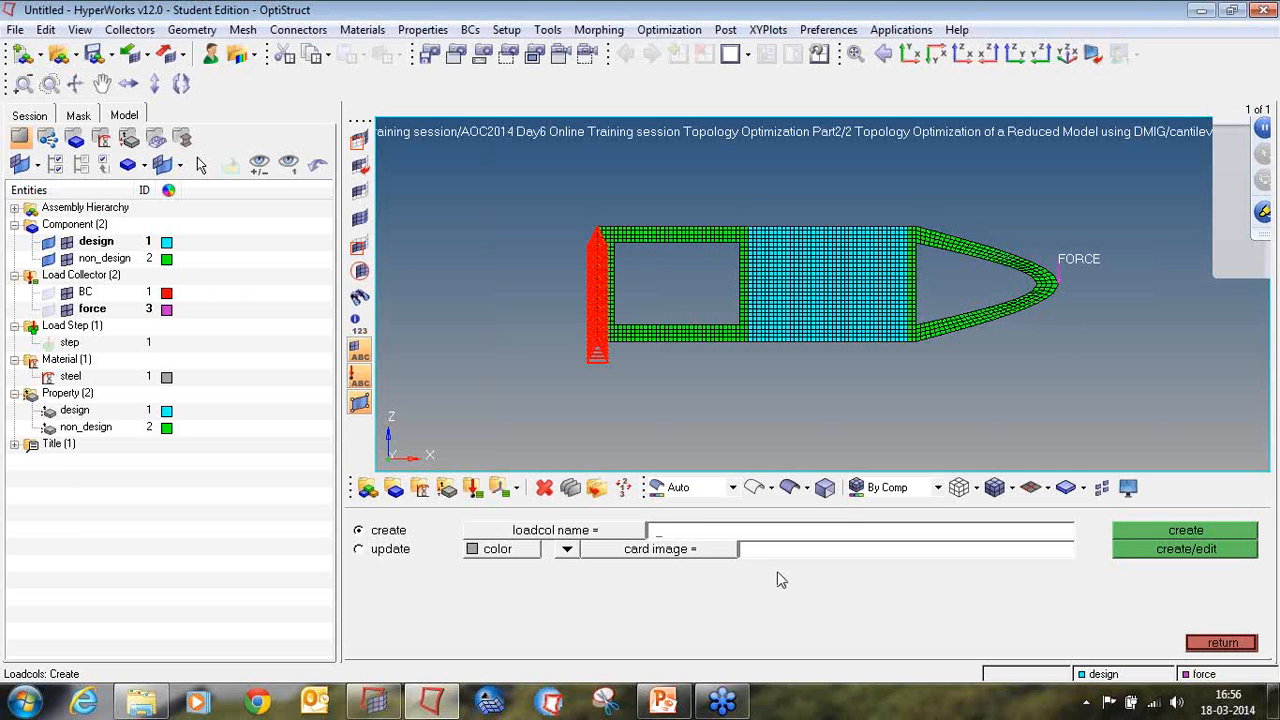
type("Assts")
left_click(566, 549)
left_click(565, 570)
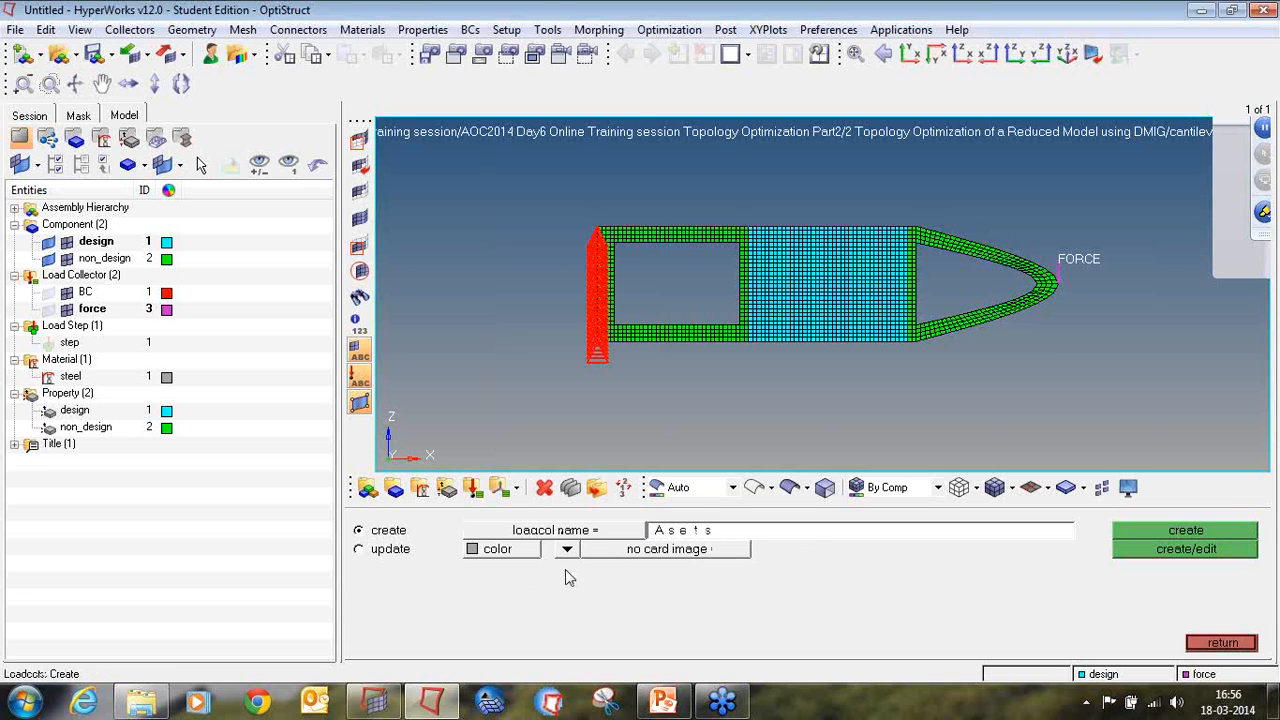
left_click(477, 562)
left_click(475, 556)
left_click(1194, 532)
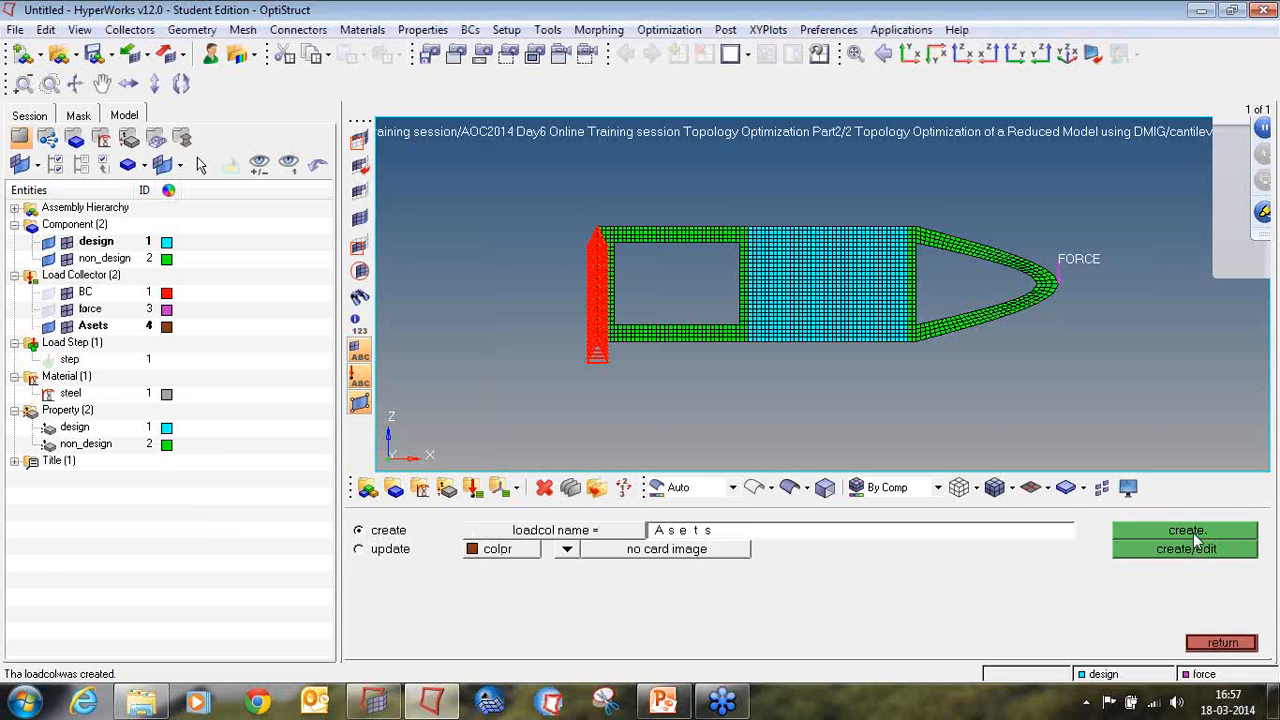
left_click(1209, 648)
Step: Start creating constraints and select the five nodes across the upper member where the rectangular opening meets the vertical non-design strip
left_click(1215, 609)
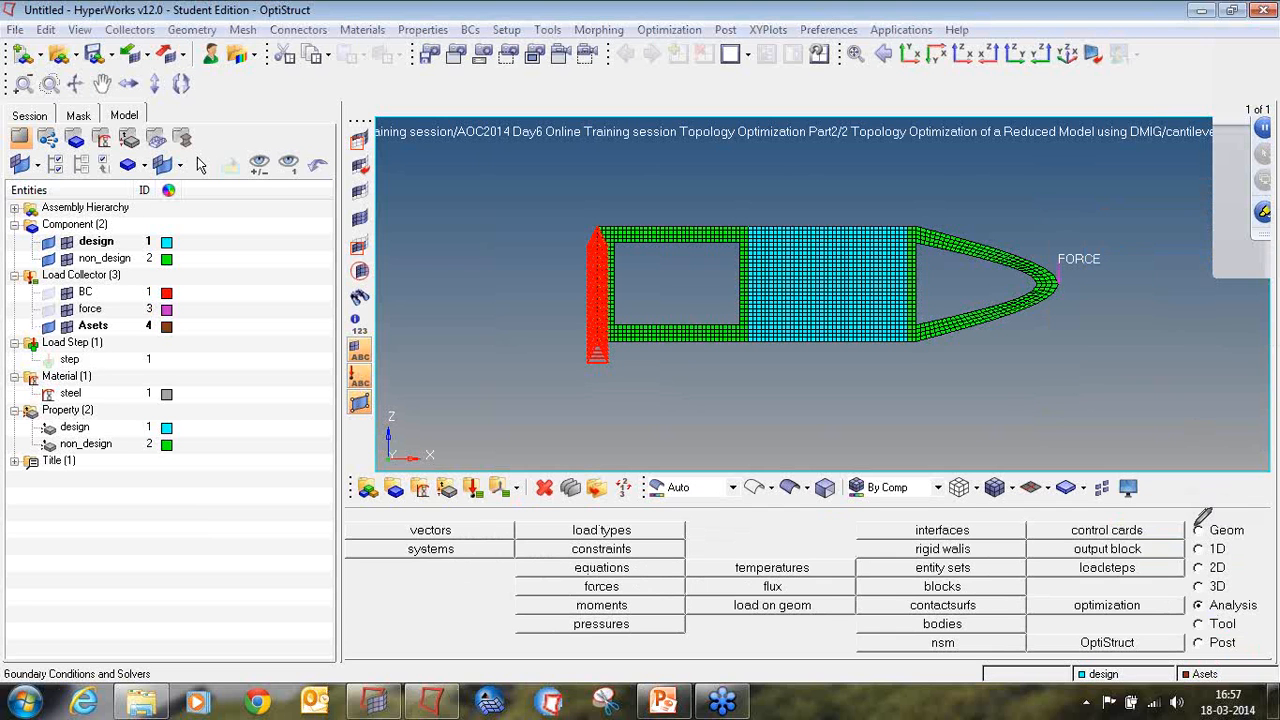
mouse_move(1190, 602)
left_mouse_down()
mouse_move(1228, 622)
mouse_move(1258, 612)
mouse_move(1208, 590)
left_mouse_up()
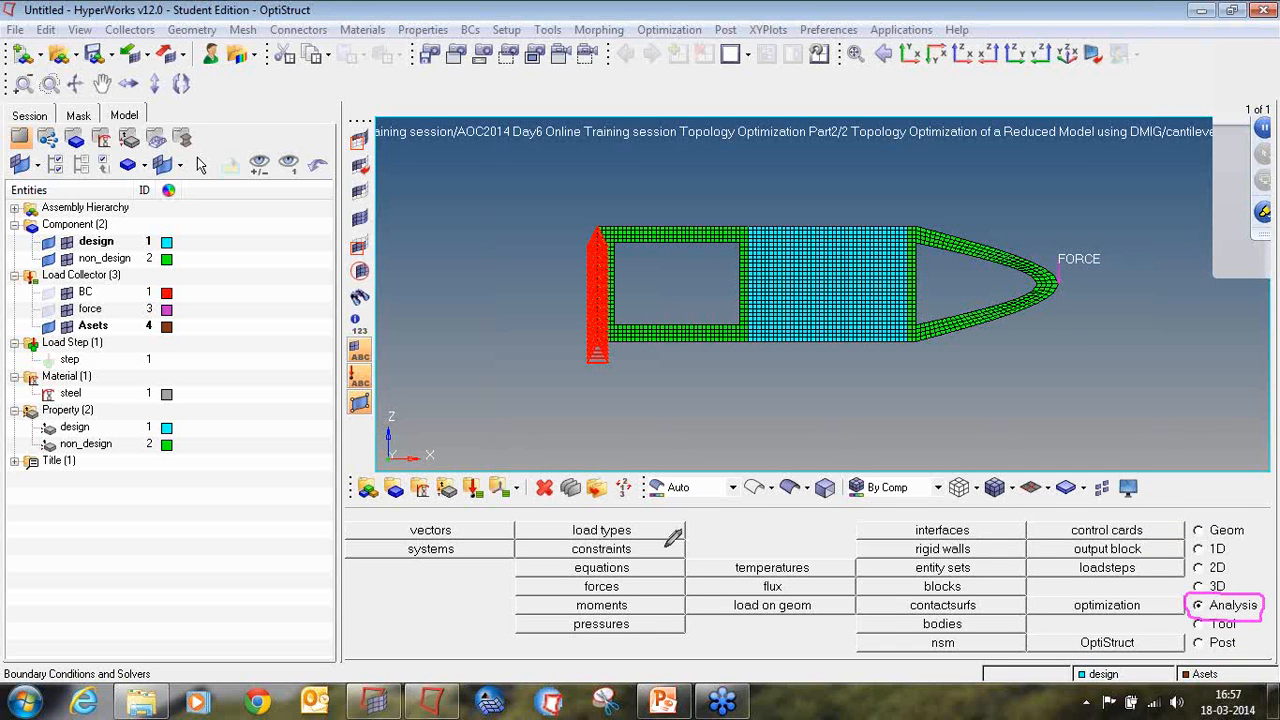
mouse_move(606, 538)
left_mouse_down()
mouse_move(548, 540)
mouse_move(632, 548)
mouse_move(643, 530)
mouse_move(588, 532)
left_mouse_up()
left_click(1265, 224)
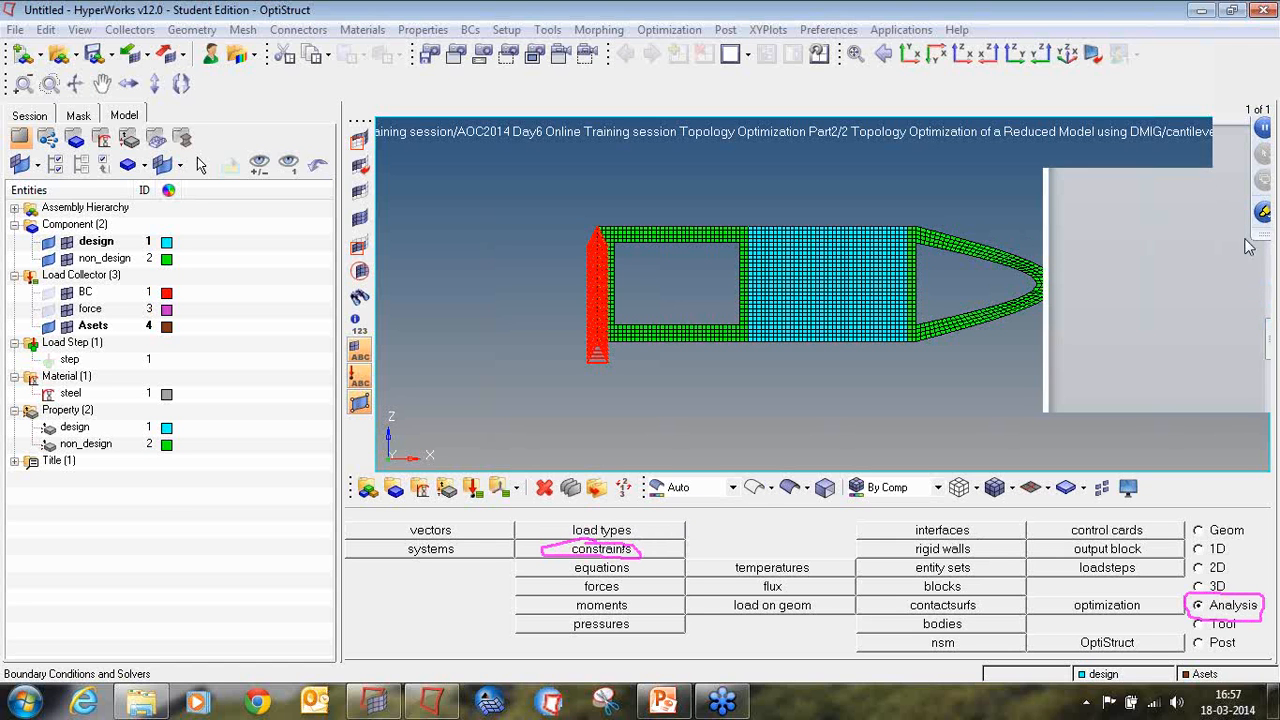
left_click(1224, 243)
left_click(1268, 219)
left_click(1189, 335)
left_click(602, 555)
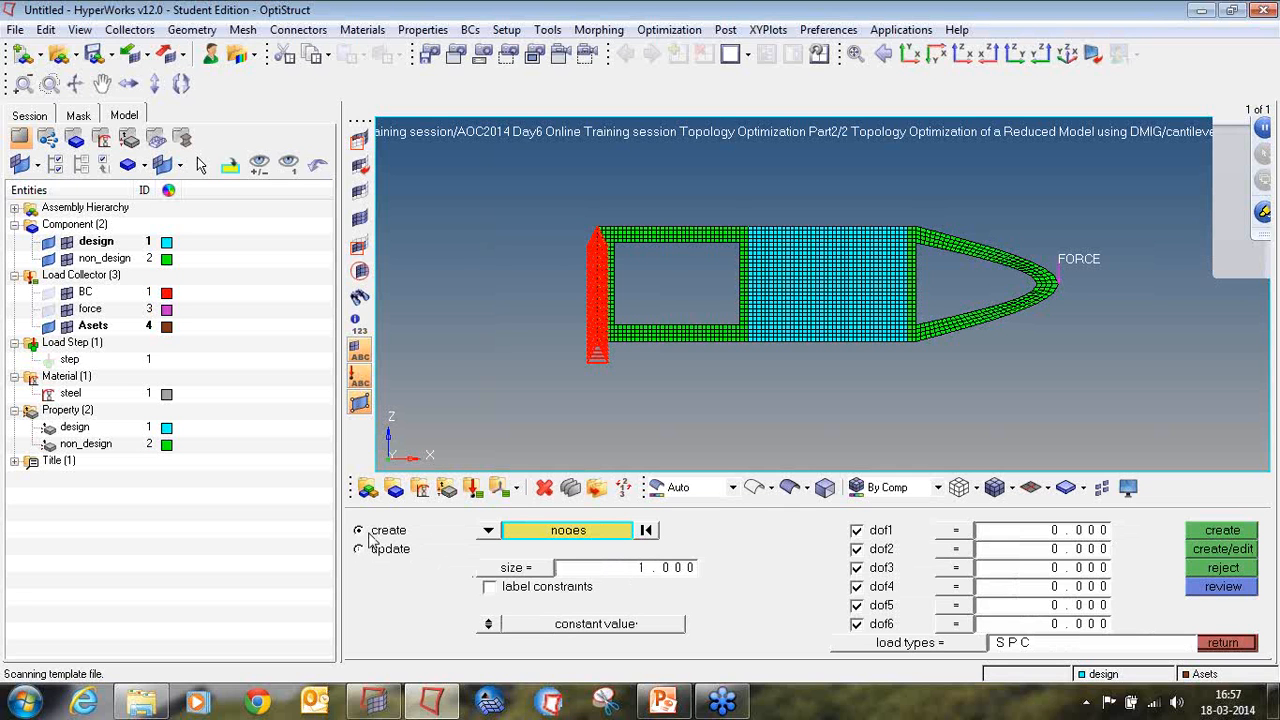
scroll(741, 226, "up", 4)
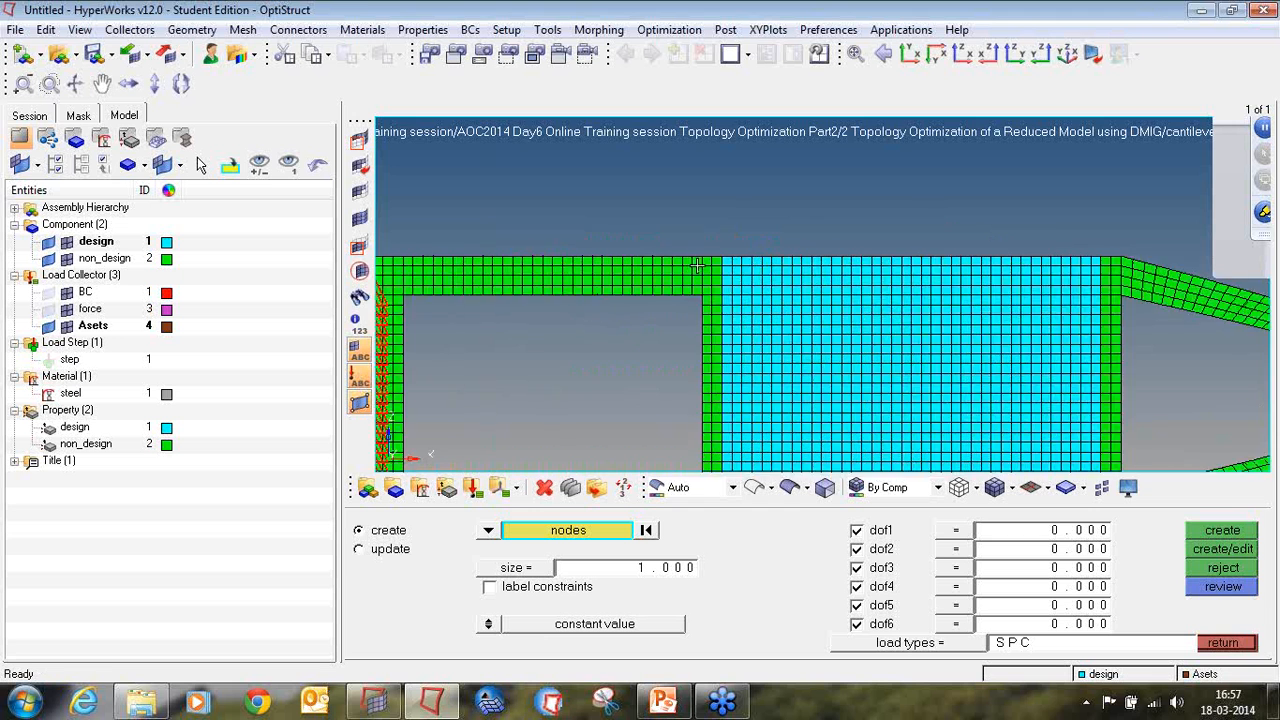
scroll(697, 265, "up", 2)
left_click_drag(699, 240, 717, 344, "shift")
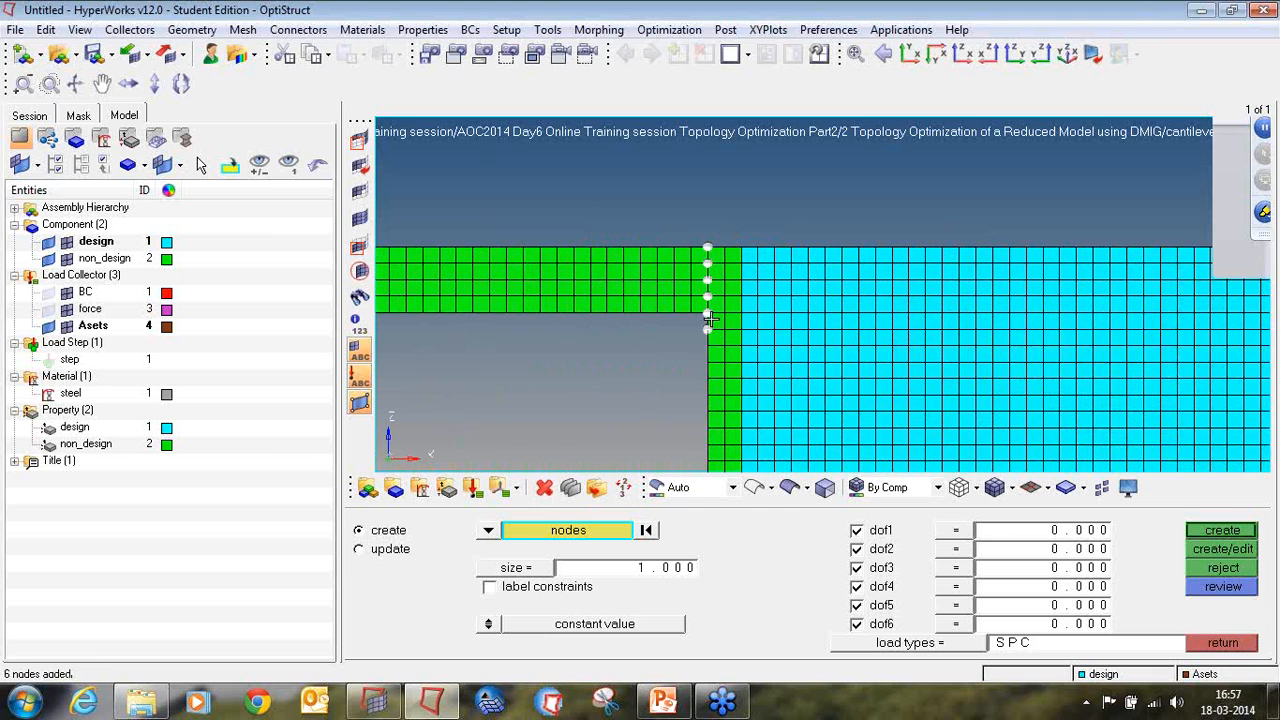
scroll(717, 250, "down", 4)
scroll(715, 253, "up", 4)
scroll(703, 308, "up", 2)
right_click(722, 320)
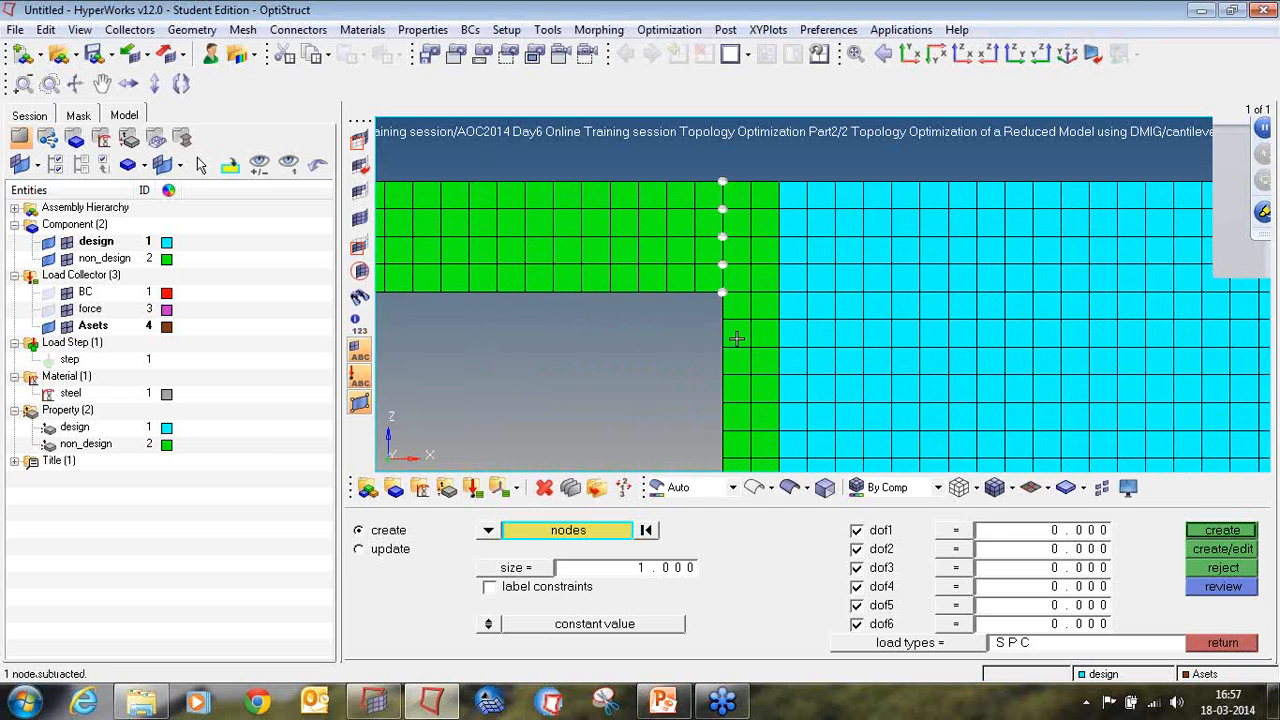
Step: Add the five nodes across the lower member at the same corner line of the rectangular opening to the constraint selection
scroll(736, 339, "down", 4)
scroll(736, 335, "up", 5)
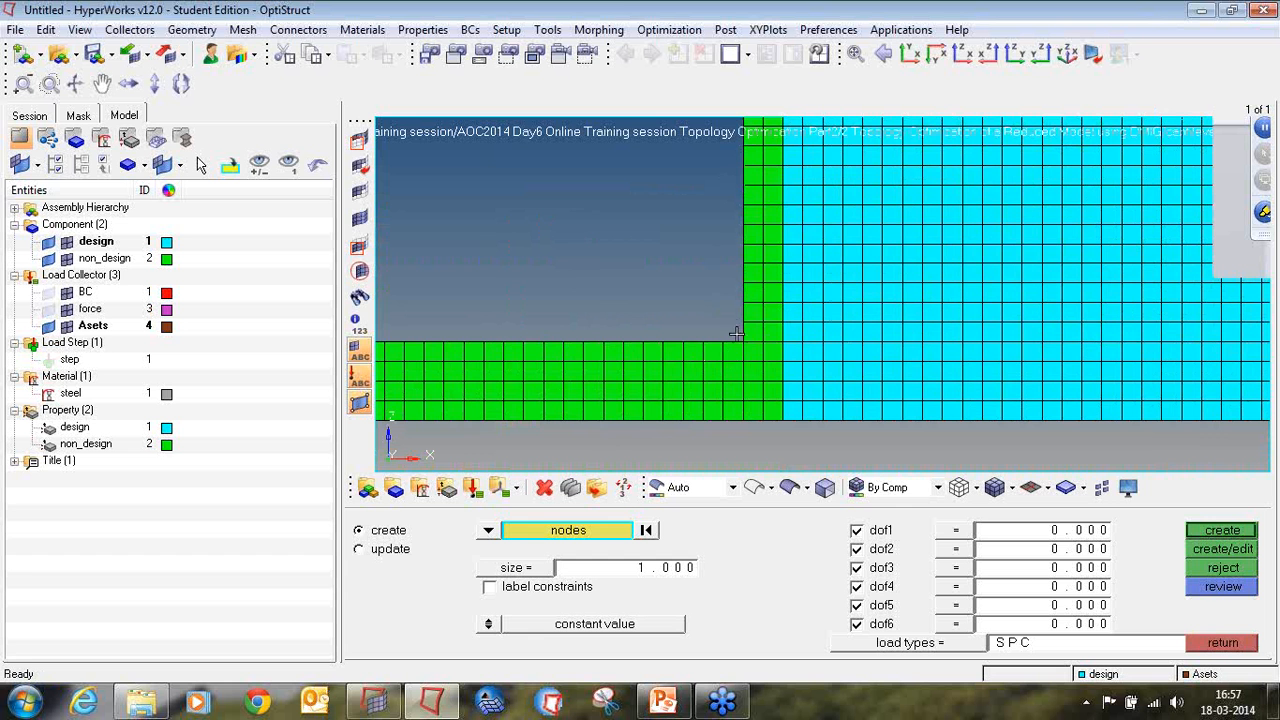
left_click_drag(736, 333, 762, 440, "shift")
scroll(740, 357, "down", 1)
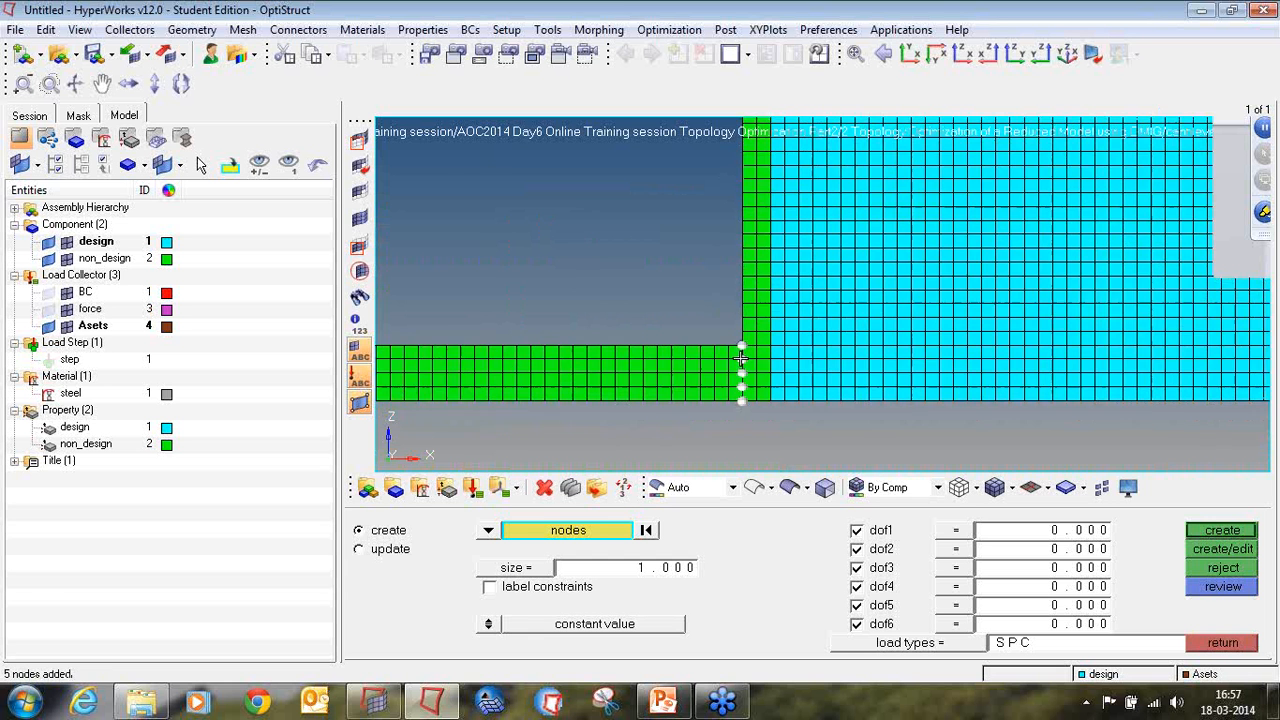
Step: Add the nodes across the upper tapered arm, where it joins the non-design strip beside the design area, to the selection
scroll(740, 357, "down", 2)
scroll(980, 258, "down", 1)
scroll(780, 312, "up", 2)
scroll(720, 280, "up", 2)
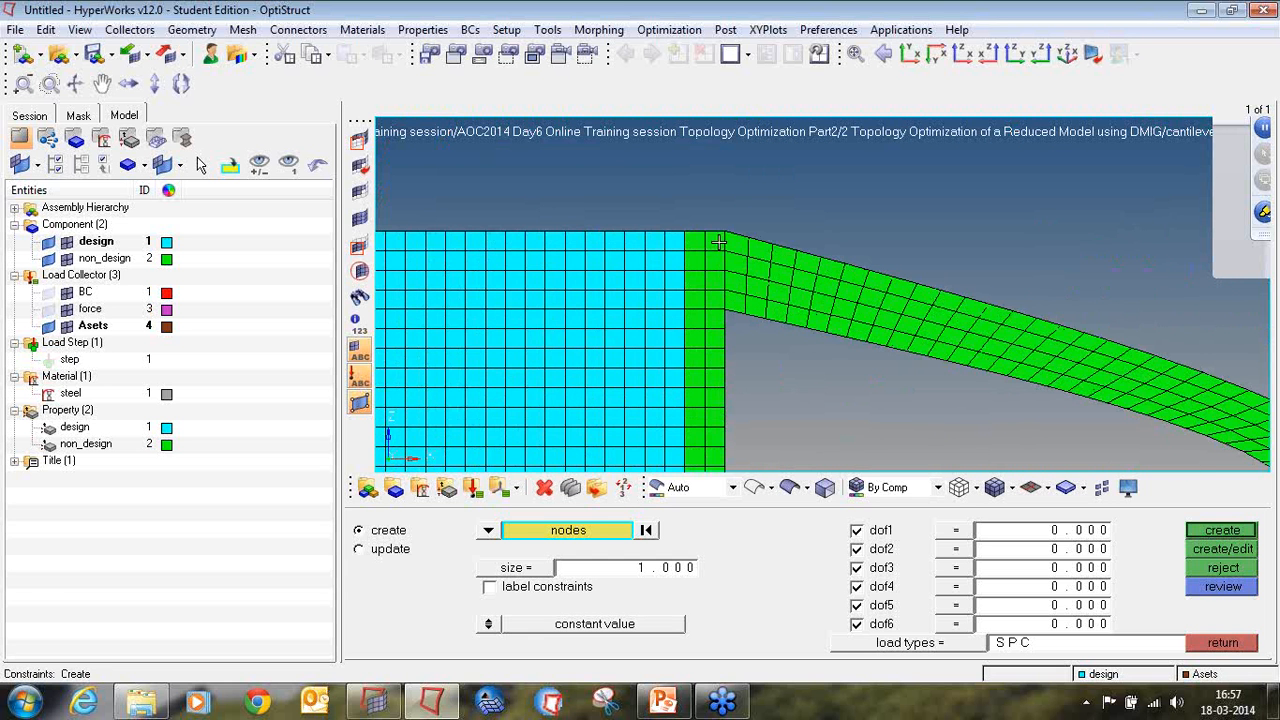
left_click_drag(719, 243, 733, 345, "shift")
scroll(729, 348, "down", 3)
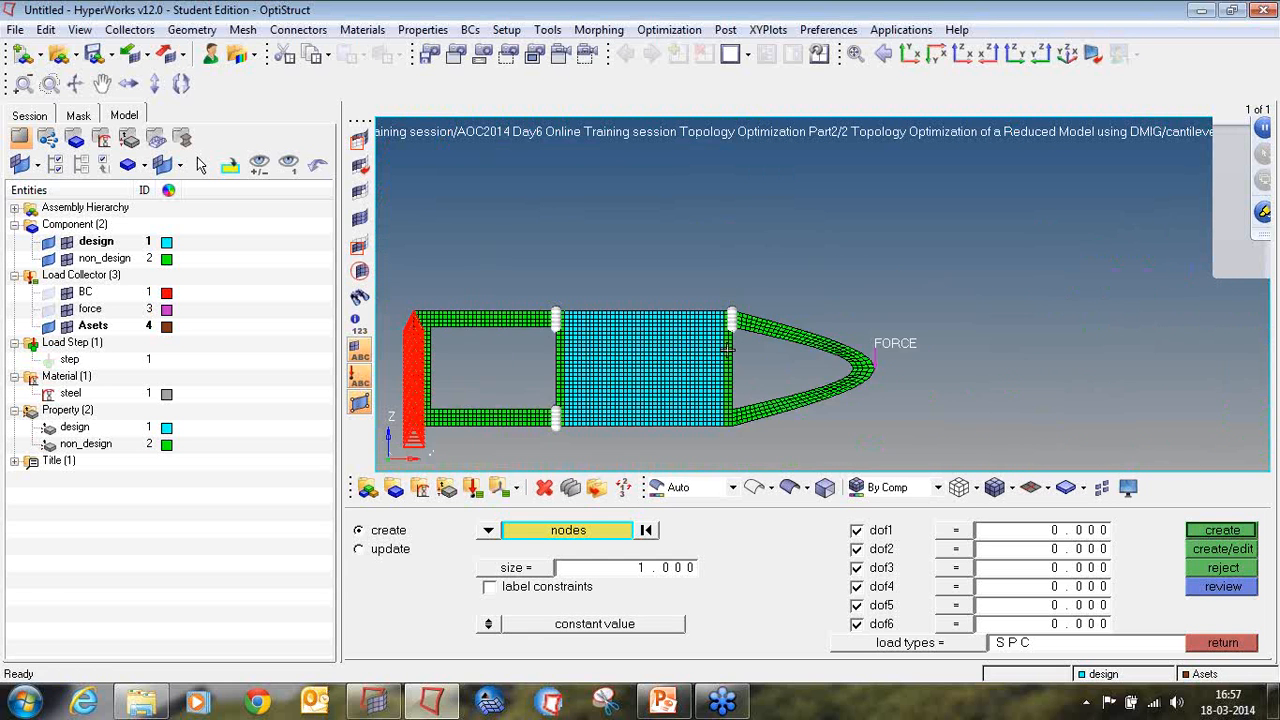
Step: Add the five nodes across the lower tapered arm, where it joins the non-design strip, to the constraint selection
scroll(731, 330, "up", 5)
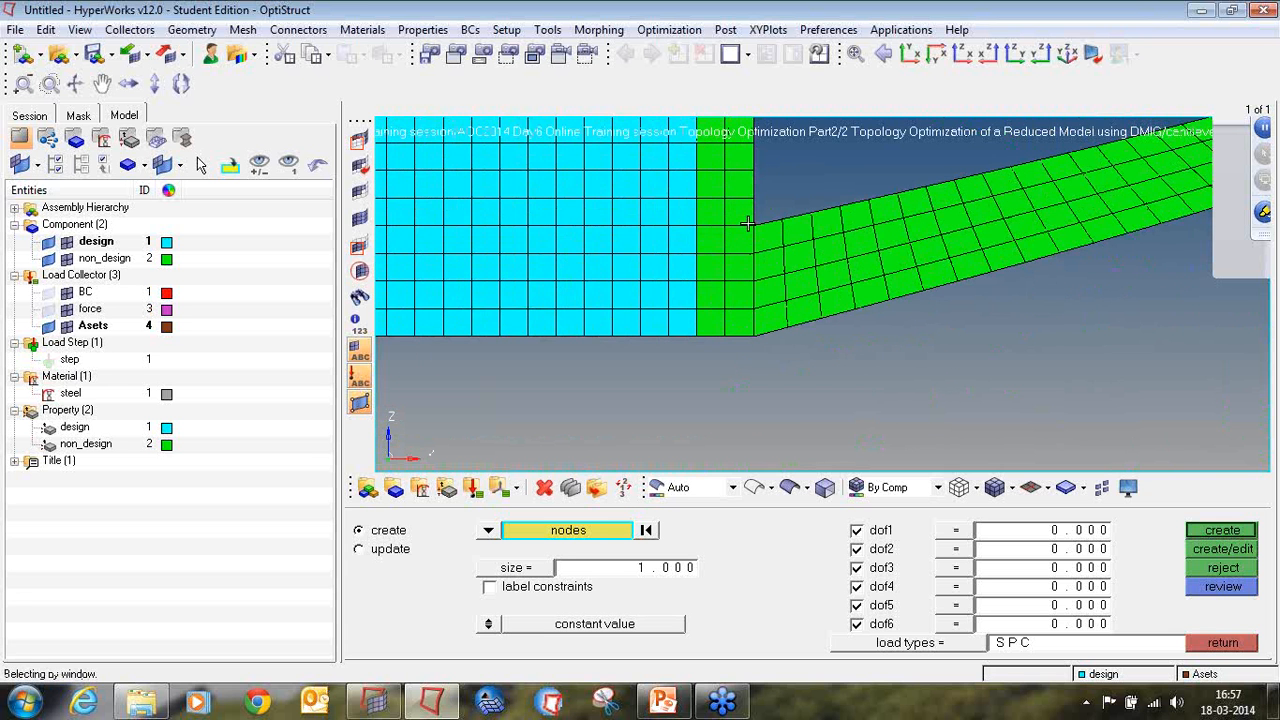
left_click_drag(747, 224, 757, 356, "shift")
scroll(818, 296, "down", 3)
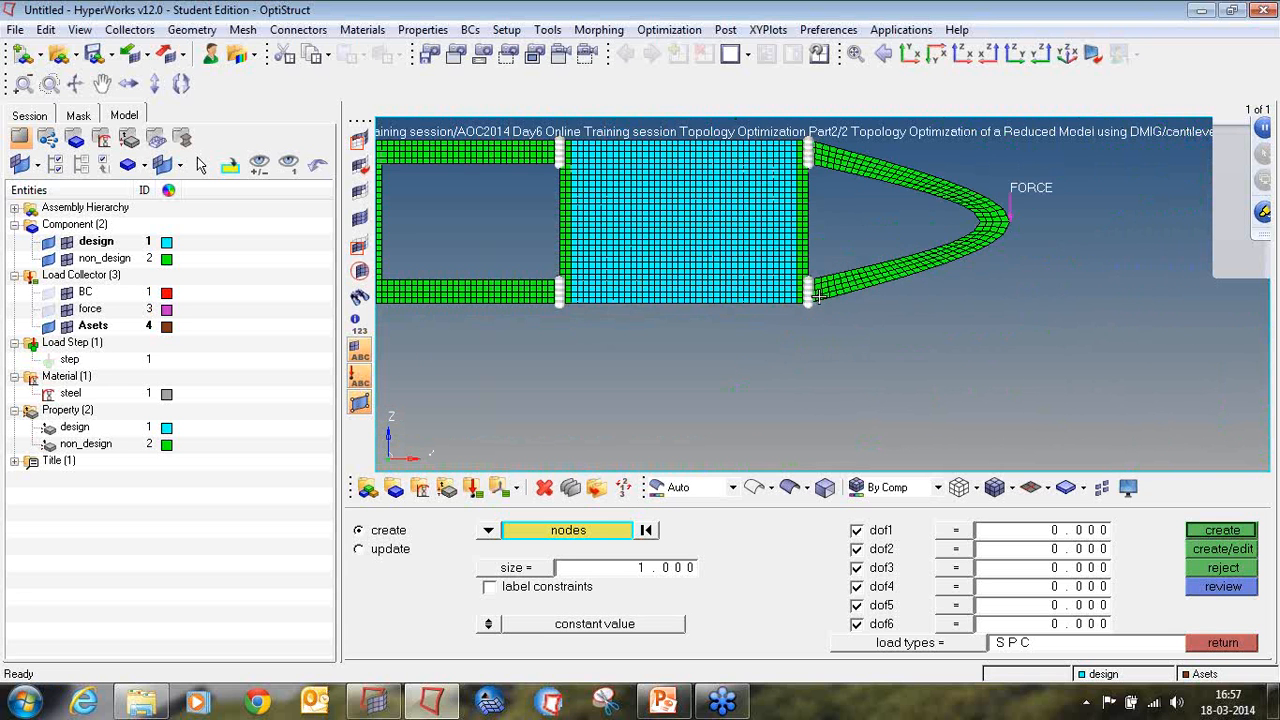
right_click_drag(824, 307, 857, 346, "ctrl")
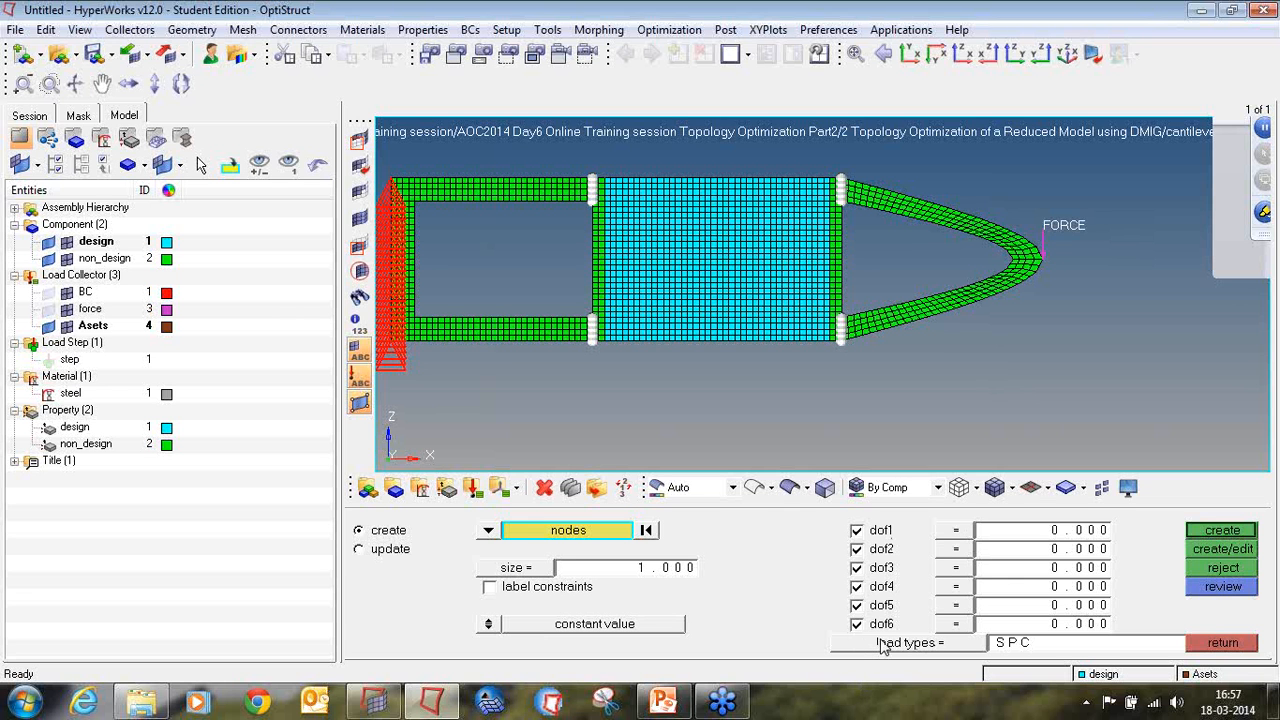
left_click(1270, 215)
left_click(1189, 252)
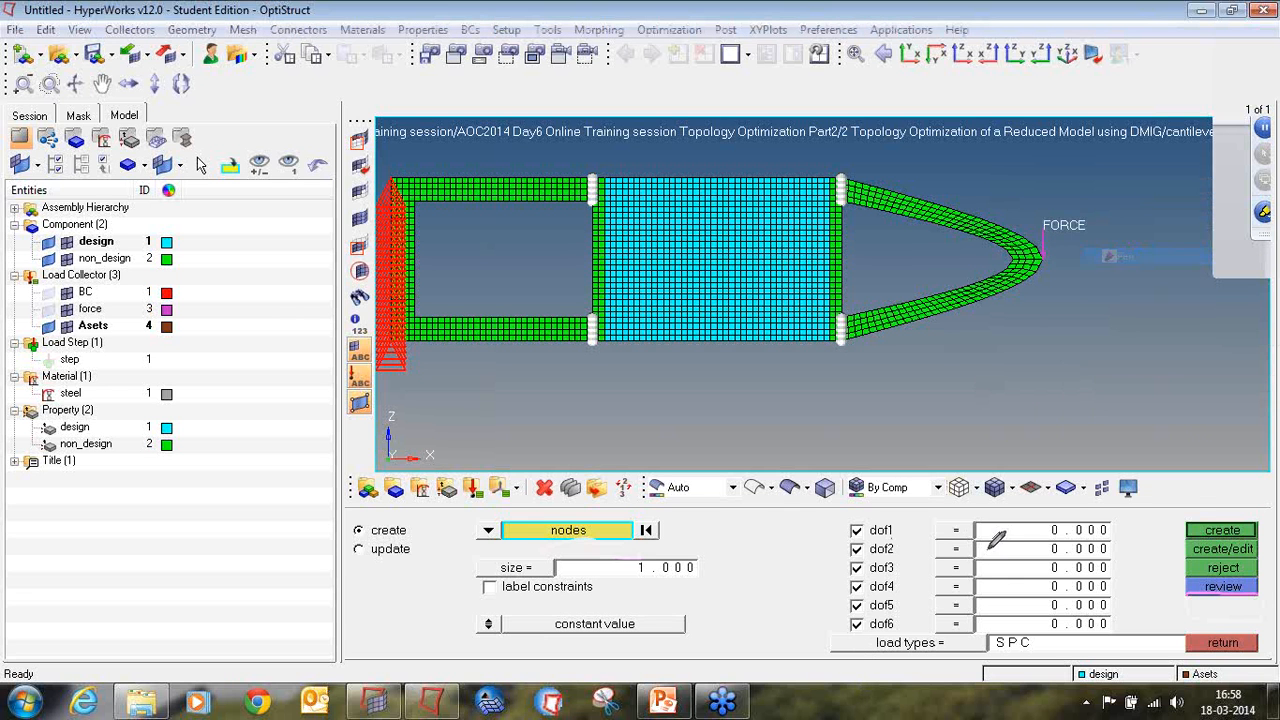
mouse_move(918, 624)
left_mouse_down()
mouse_move(841, 638)
mouse_move(1120, 652)
mouse_move(1060, 632)
mouse_move(894, 628)
left_mouse_up()
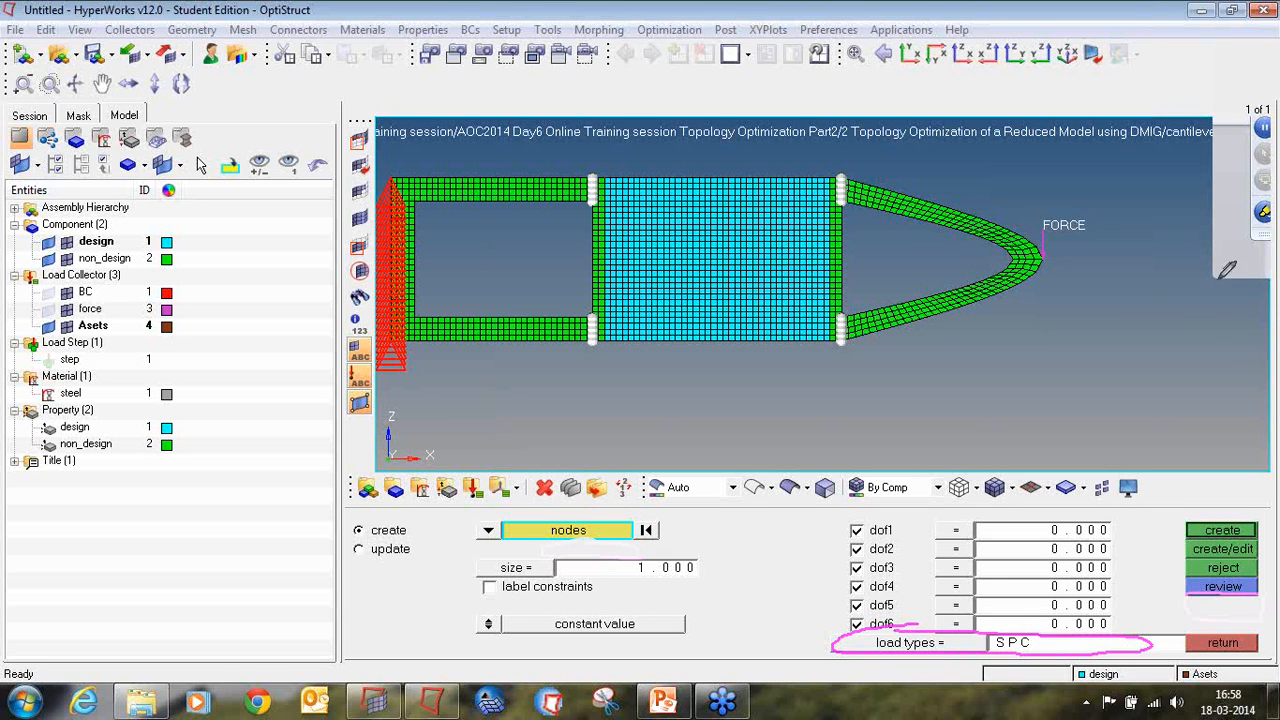
left_click(1270, 214)
left_click(1172, 331)
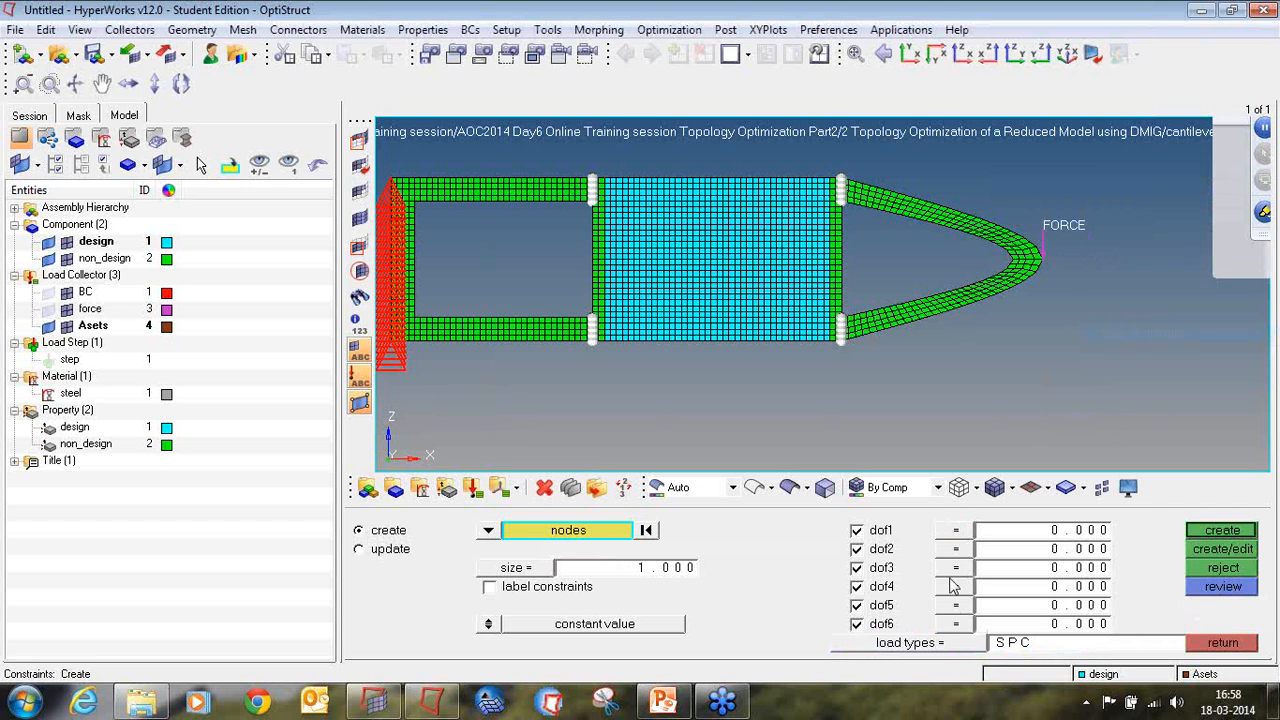
Step: Set the load type to ASET and create the constraints on the selected nodes with dof1 to dof6 active
left_click(950, 645)
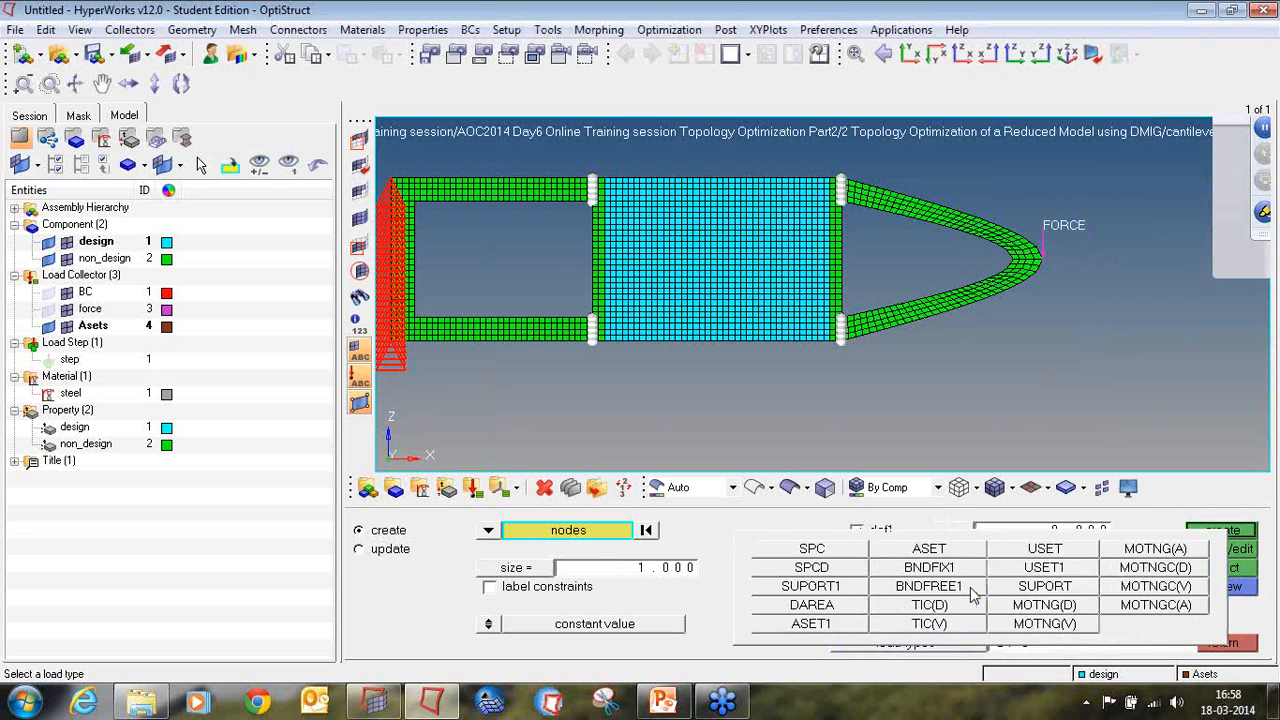
left_click(900, 550)
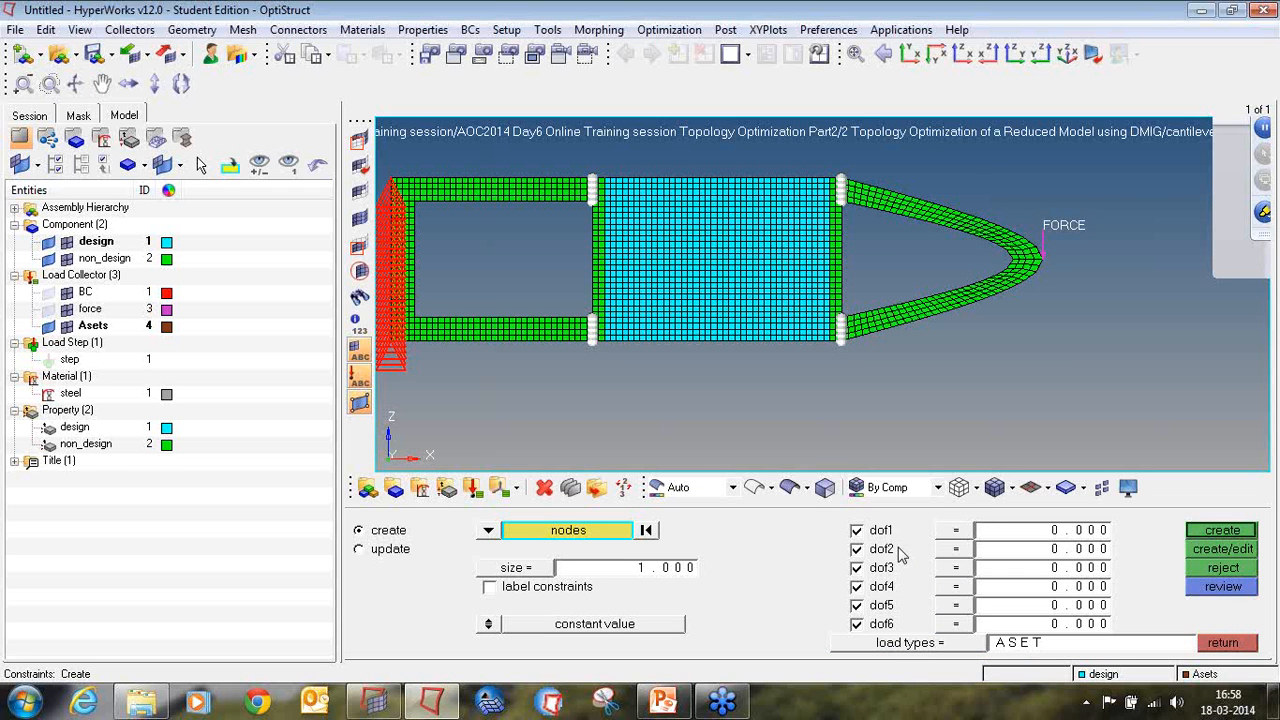
left_click(1222, 531)
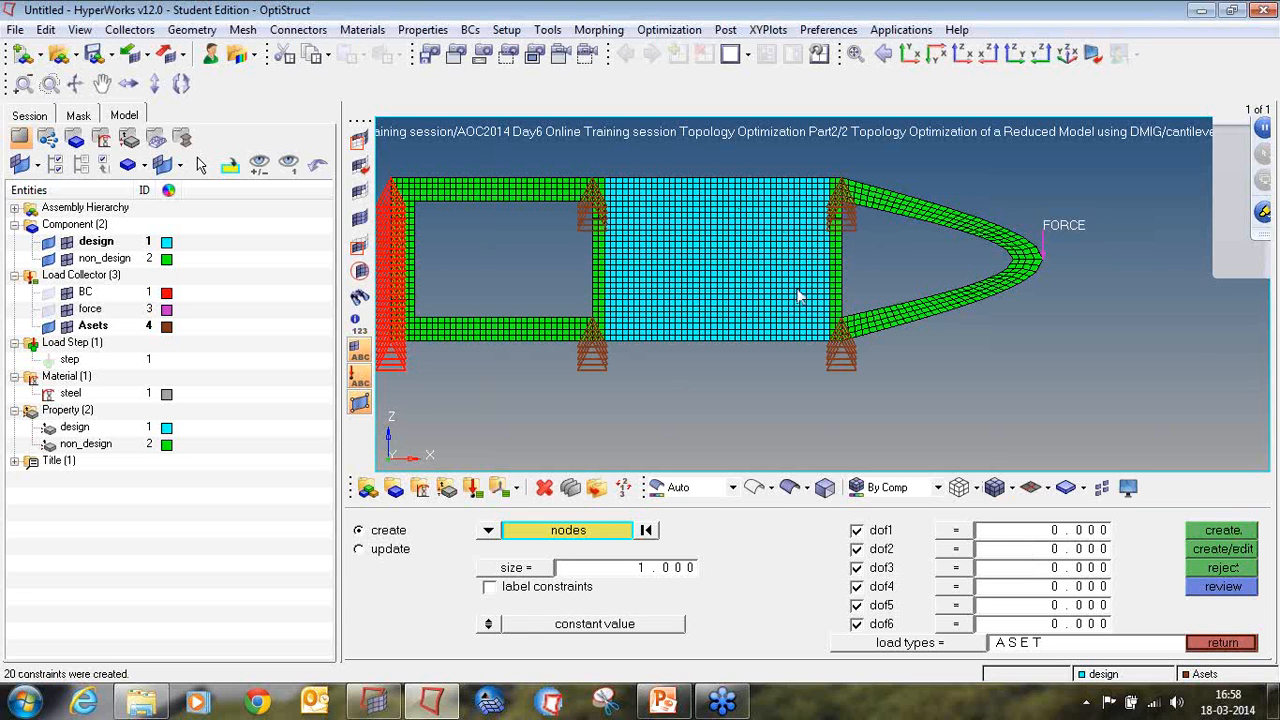
left_click(1220, 644)
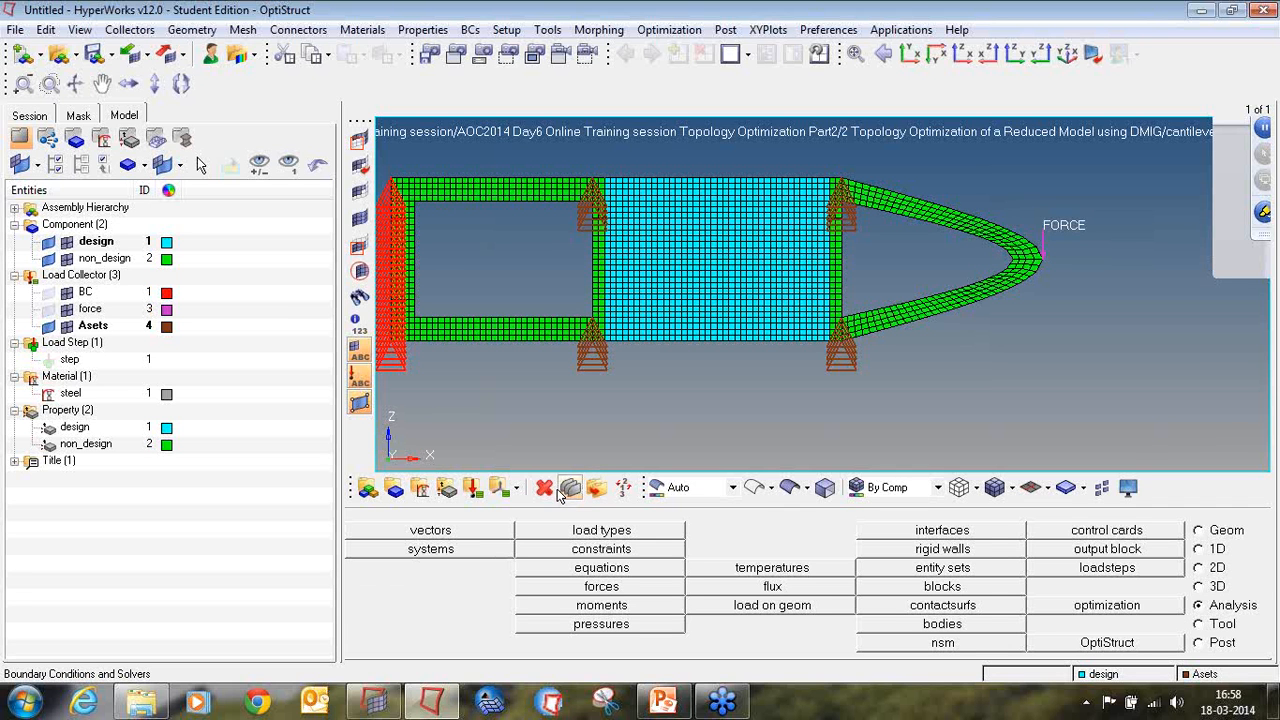
left_click(1269, 207)
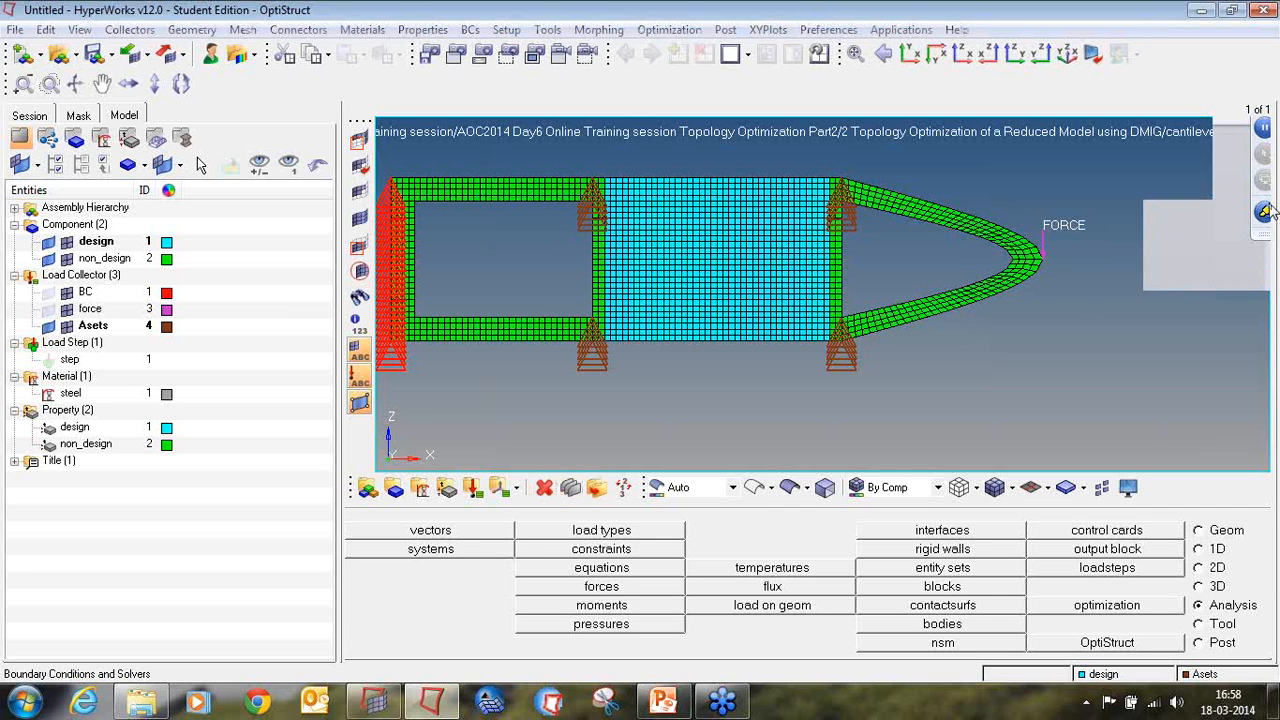
left_click(1192, 258)
mouse_move(555, 472)
left_mouse_down()
mouse_move(530, 494)
mouse_move(560, 503)
mouse_move(553, 470)
left_mouse_up()
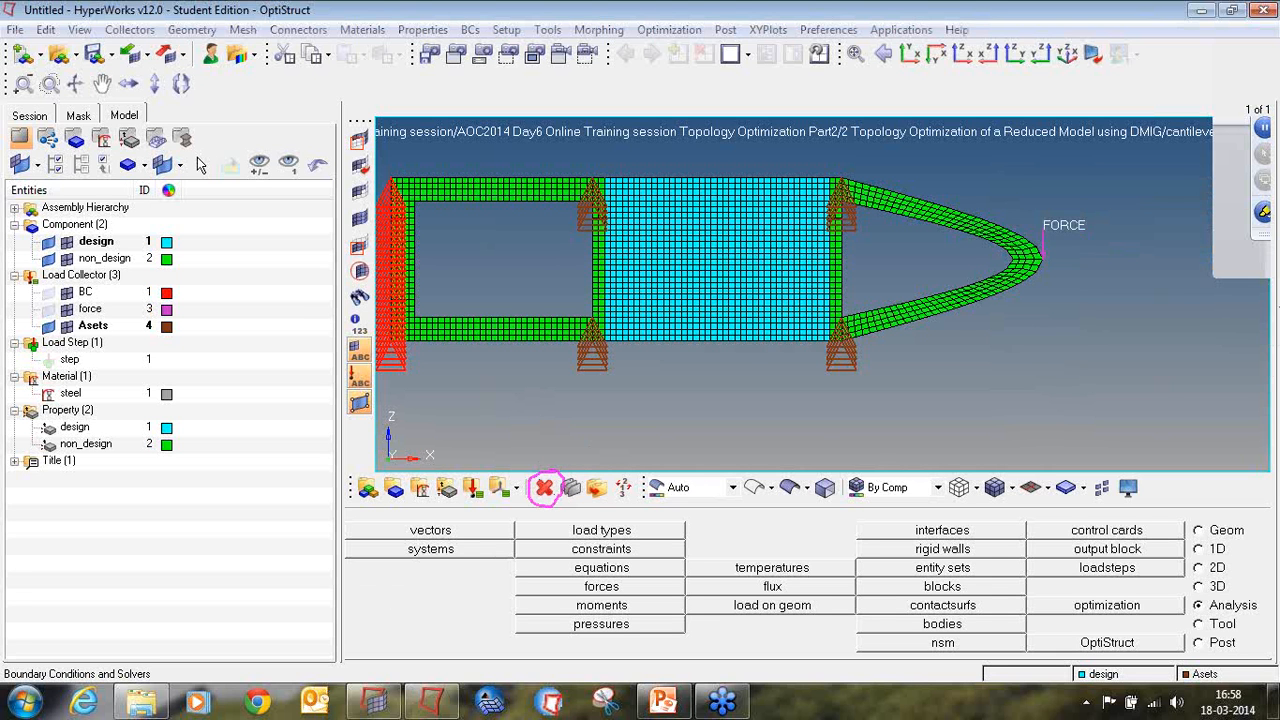
left_click(1269, 213)
left_click(1222, 241)
left_click(1256, 213)
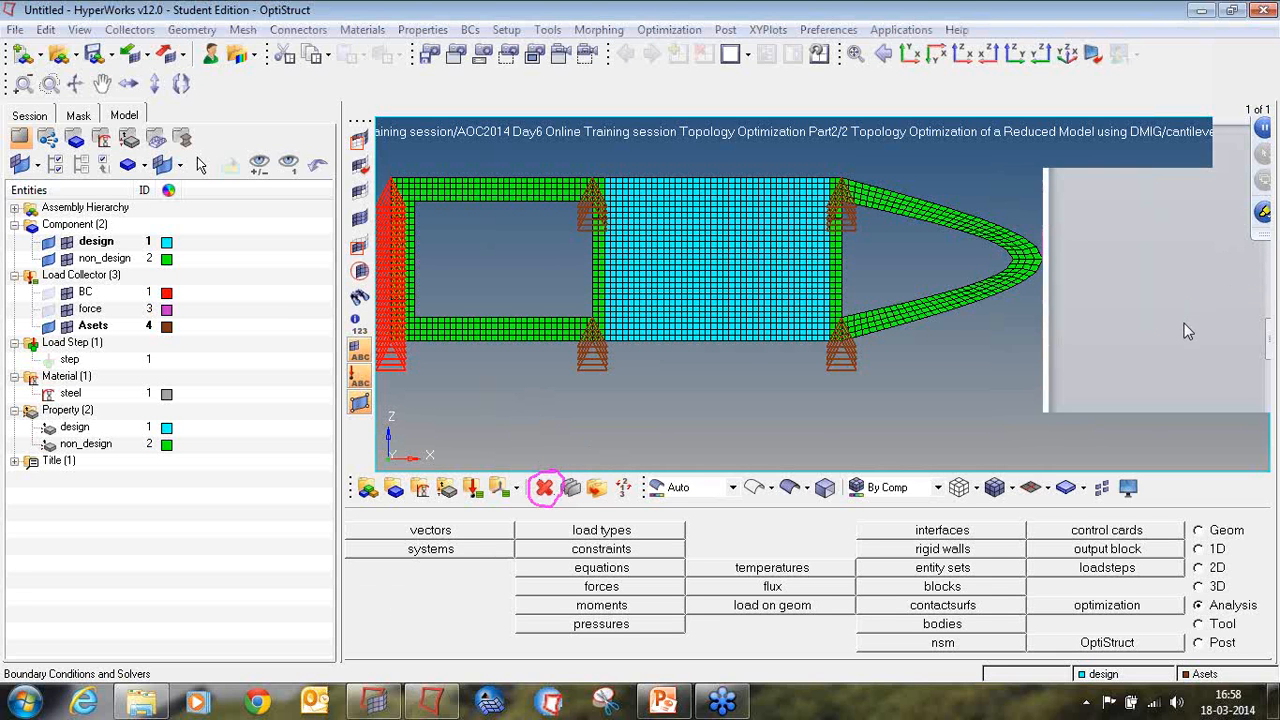
left_click(1170, 251)
Step: Delete all elements of the central design block and its two adjoining non-design strips between the ASET node lines
left_click(544, 487)
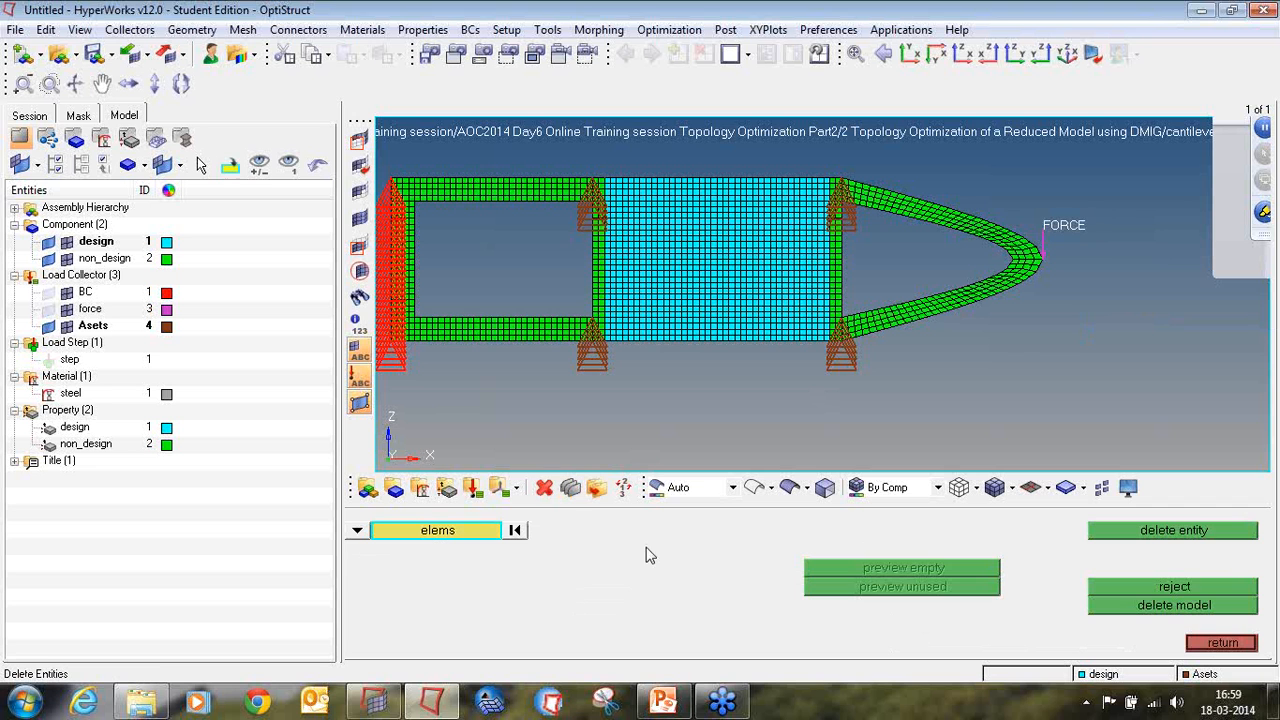
left_click(357, 532)
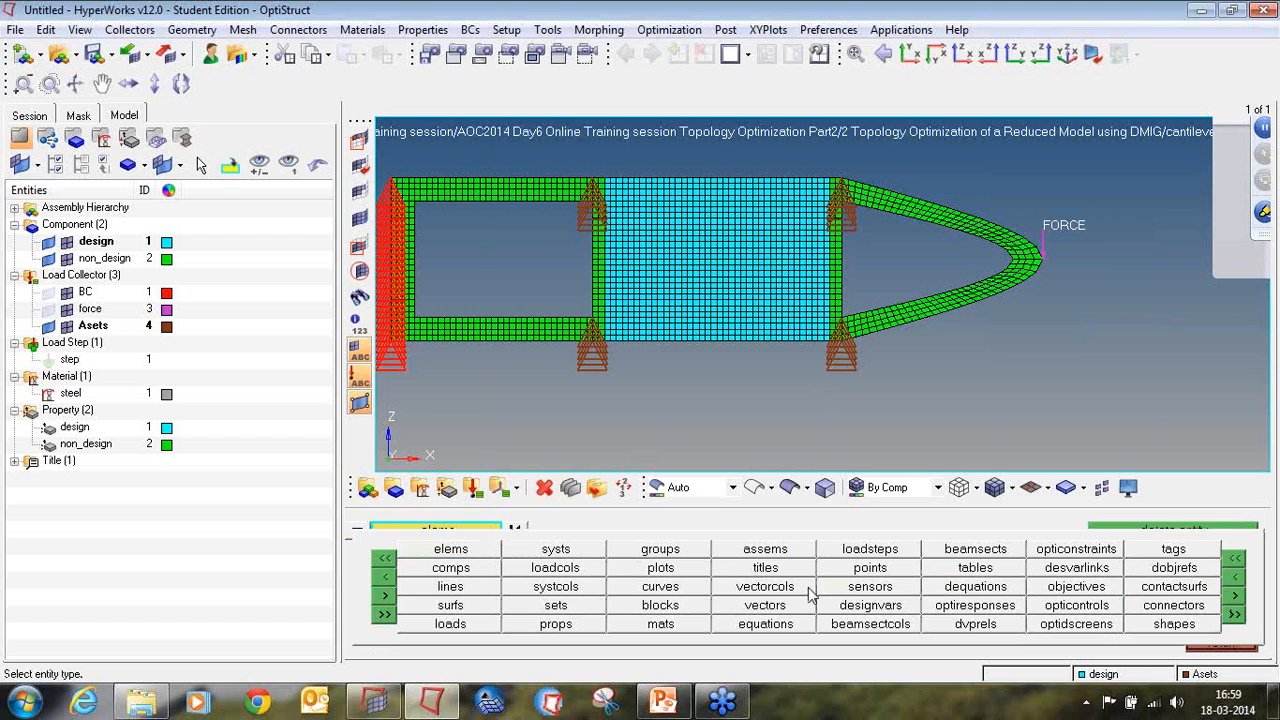
left_click(471, 557)
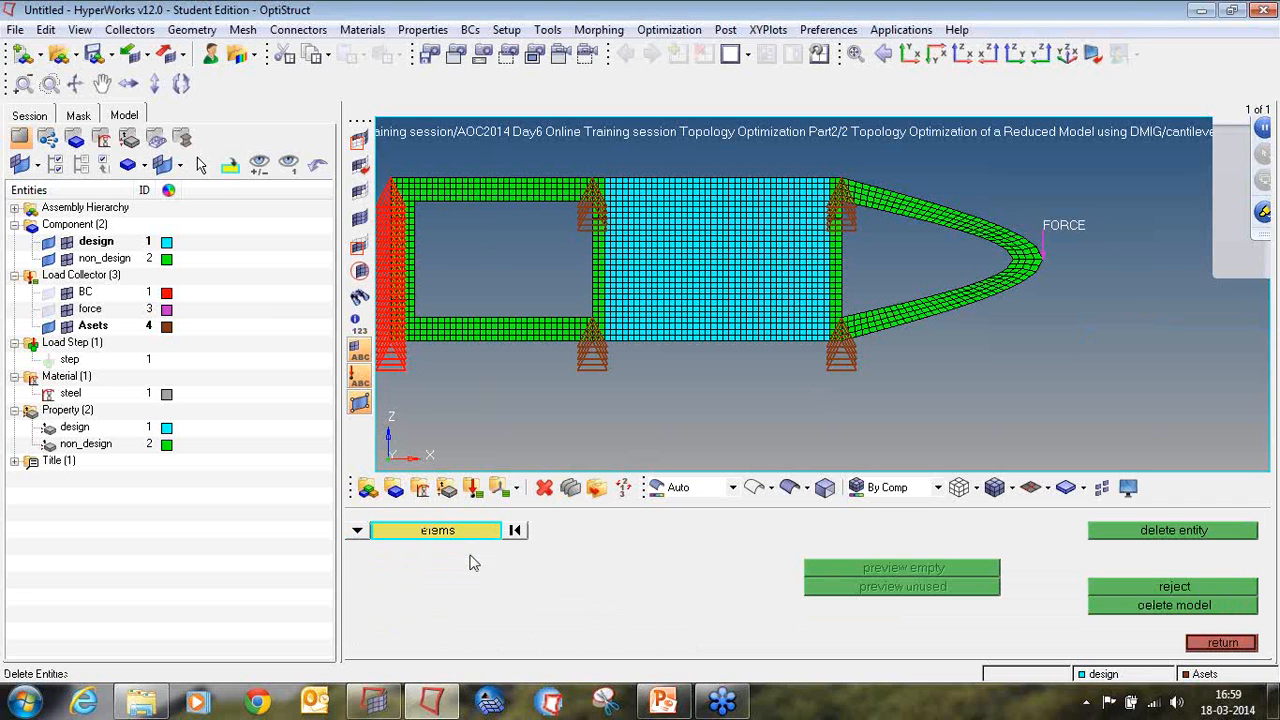
left_click_drag(597, 168, 840, 367, "shift")
scroll(651, 220, "up", 2)
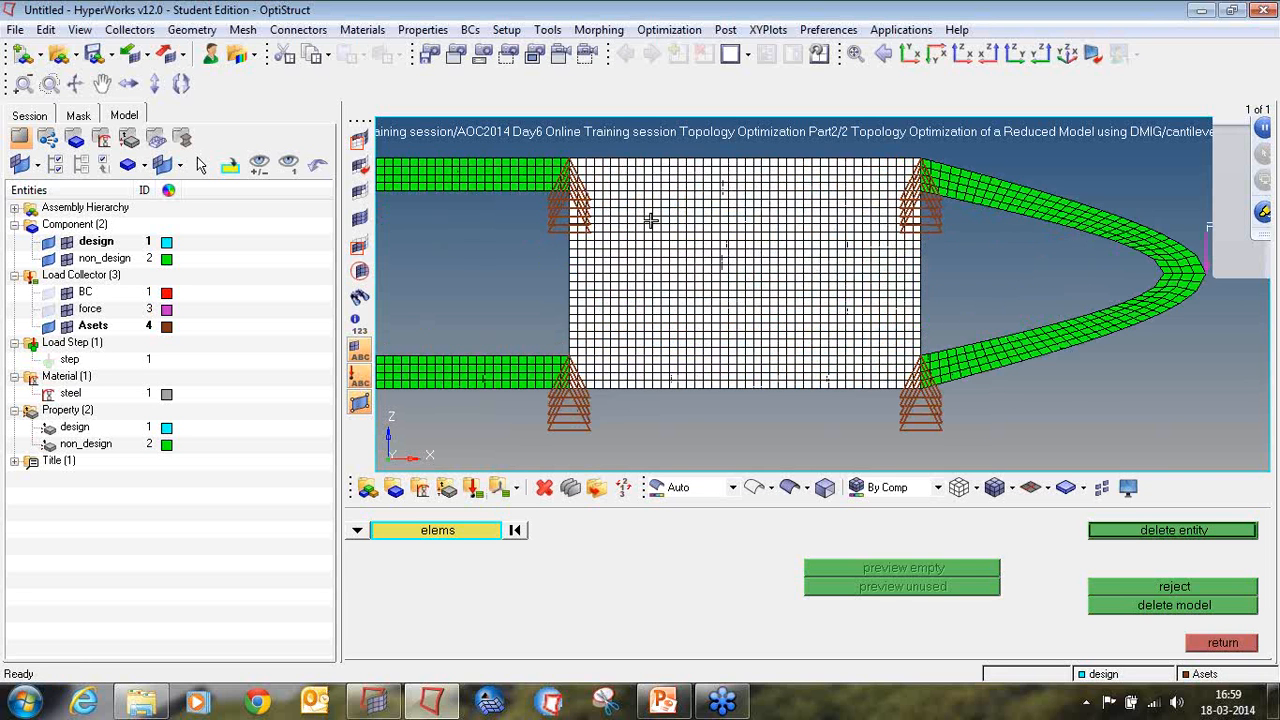
scroll(591, 263, "up", 1)
scroll(677, 263, "up", 2)
scroll(678, 263, "down", 2)
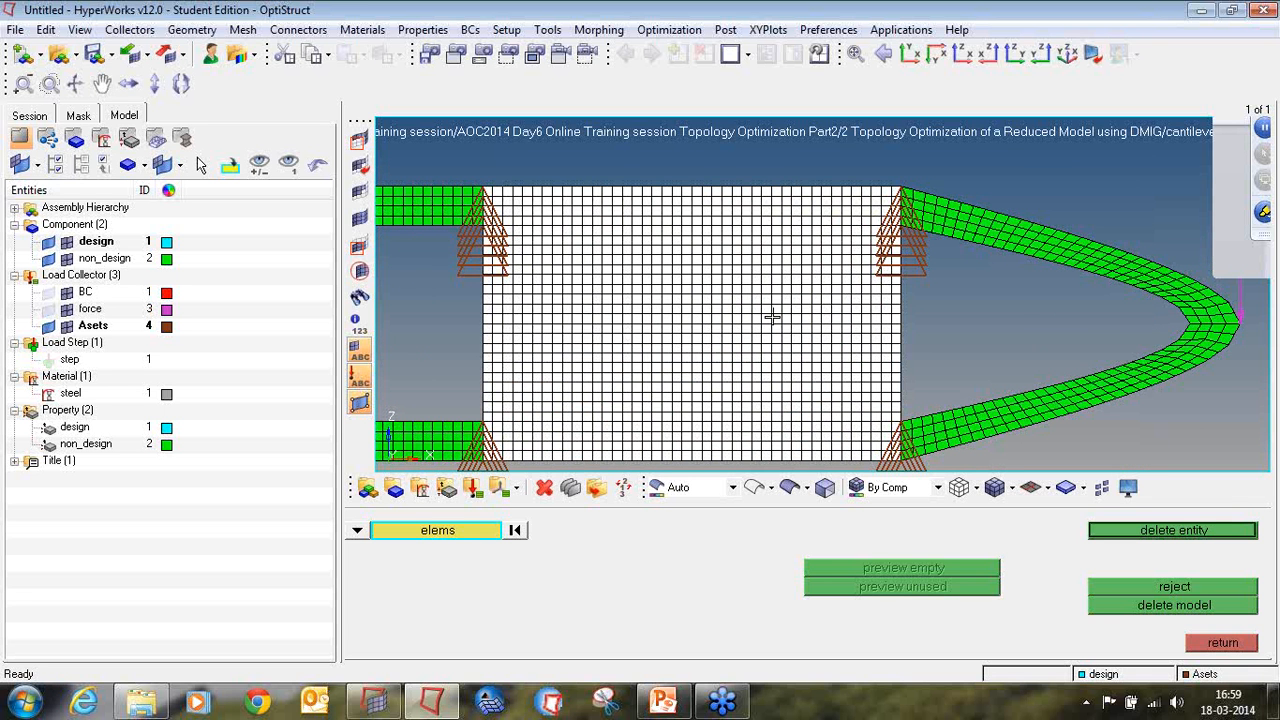
key("f")
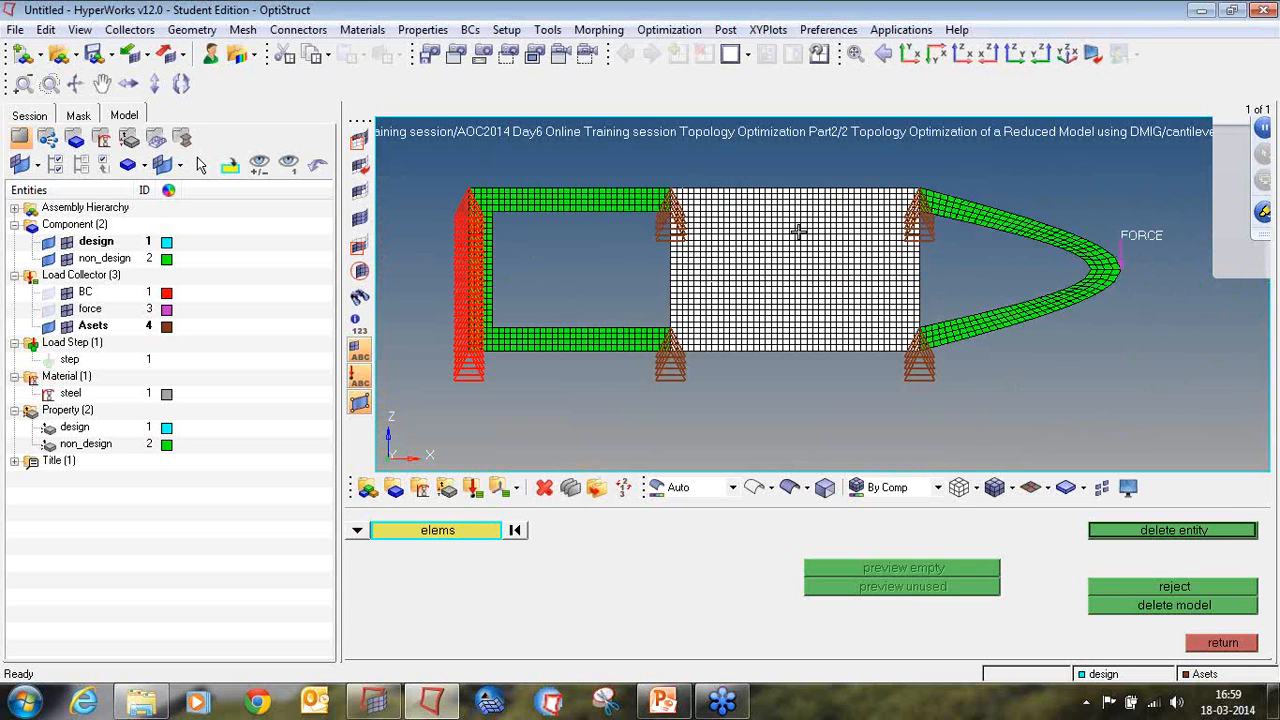
scroll(799, 232, "up", 3, "ctrl")
scroll(799, 232, "down", 2, "ctrl")
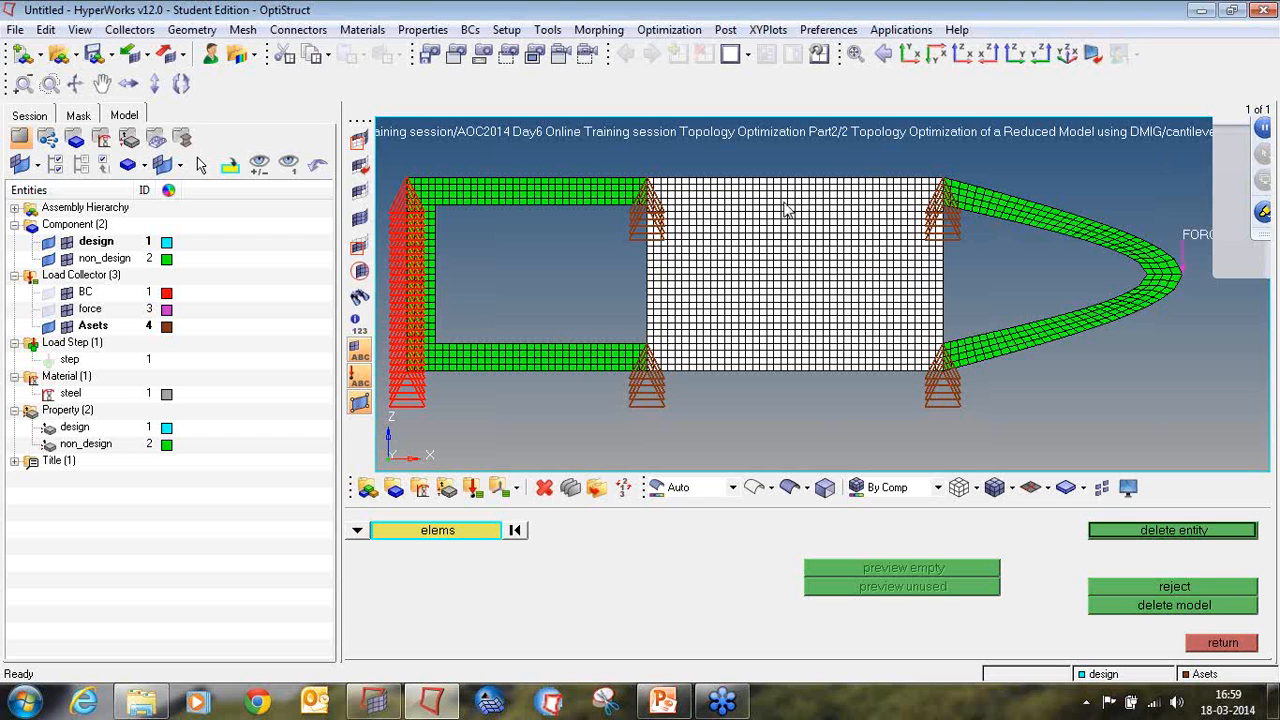
left_click(1150, 540)
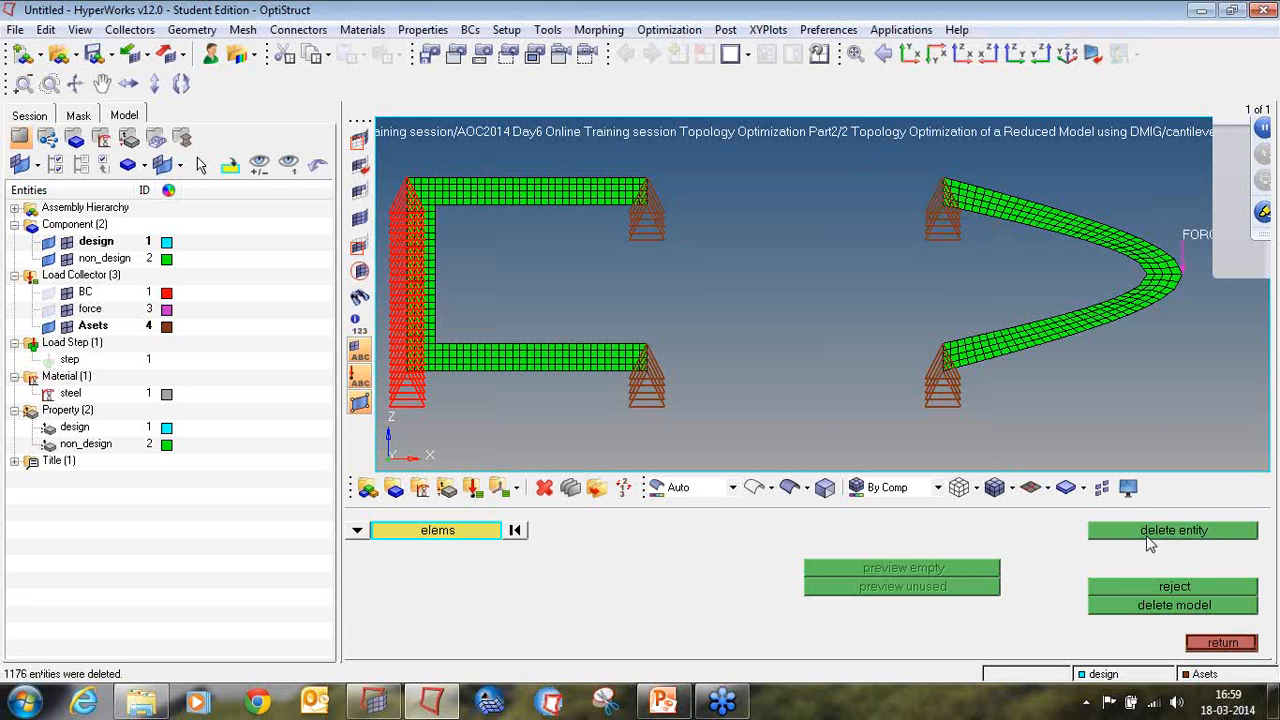
left_click(1220, 643)
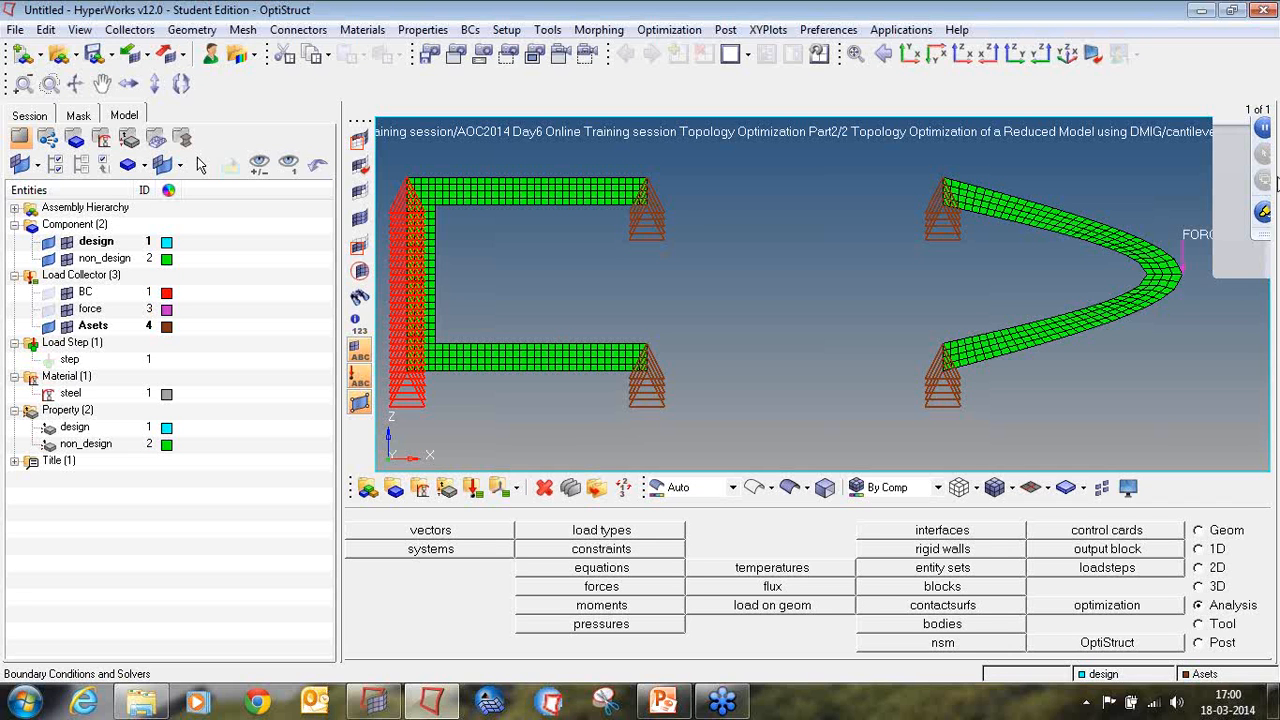
left_click(1257, 213)
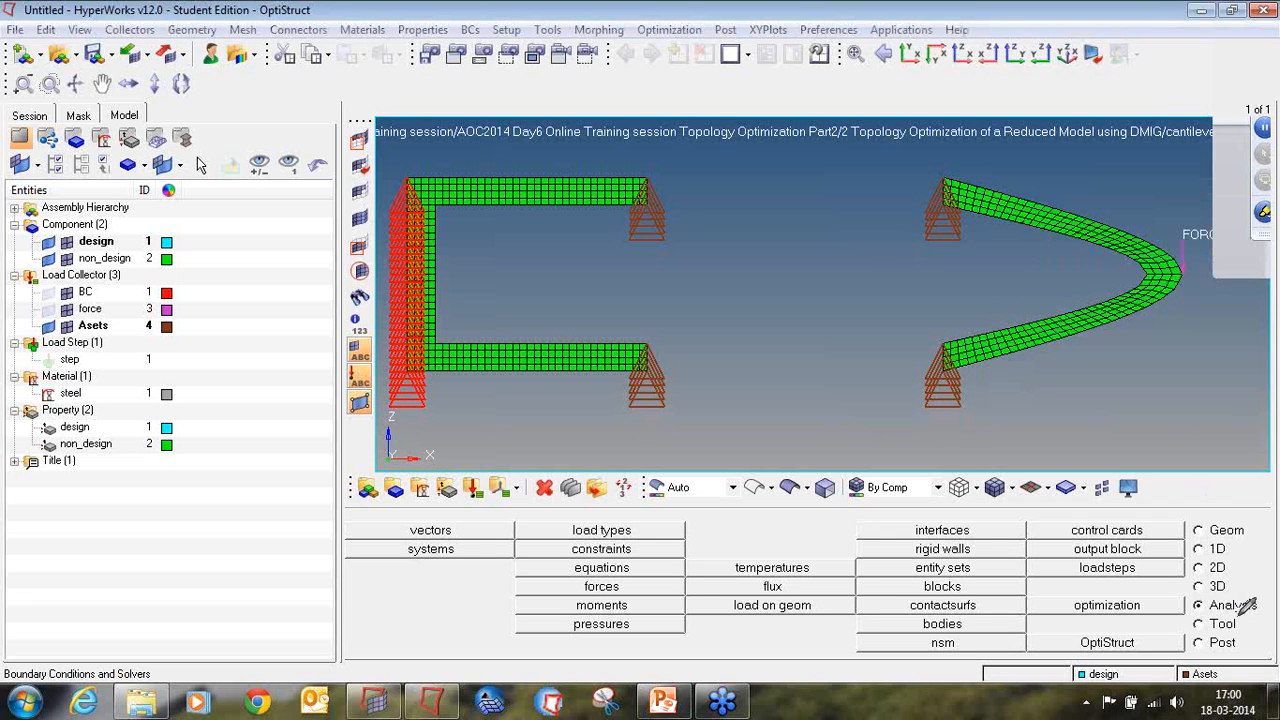
mouse_move(1238, 596)
left_mouse_down()
mouse_move(1188, 618)
mouse_move(1274, 597)
mouse_move(1210, 590)
left_mouse_up()
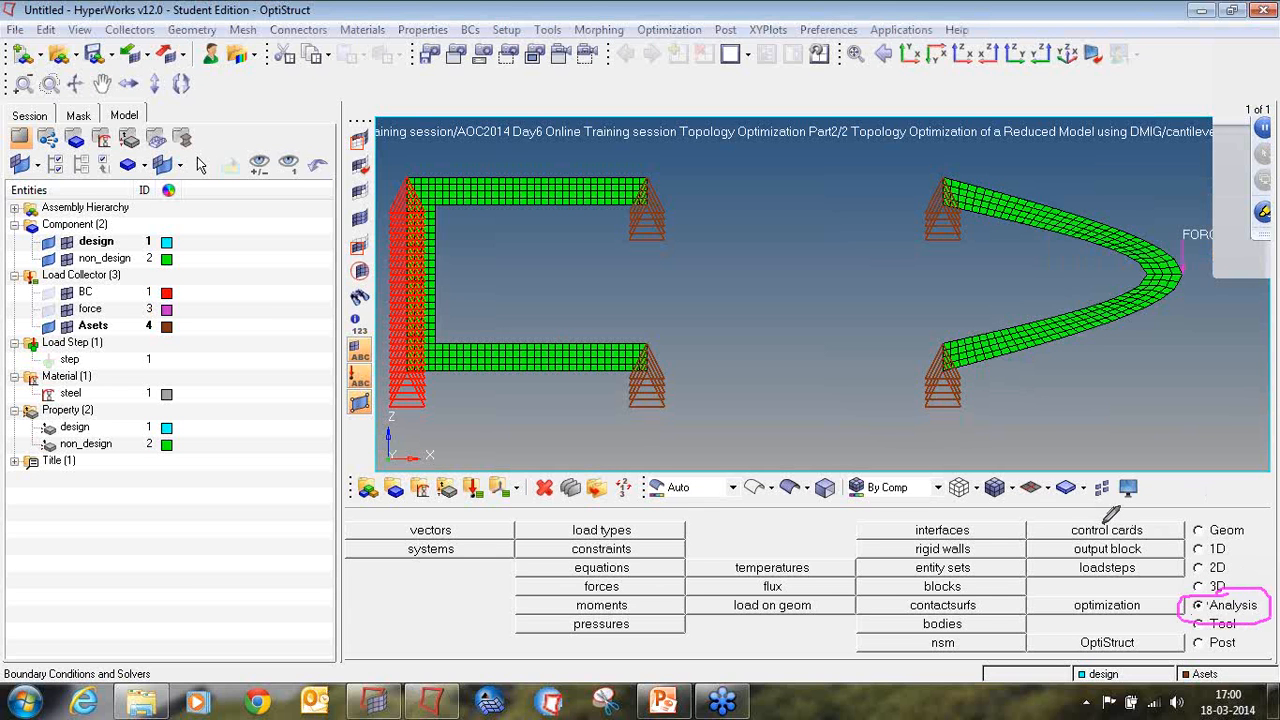
mouse_move(1102, 520)
left_mouse_down()
mouse_move(1068, 527)
mouse_move(1100, 541)
mouse_move(1158, 536)
mouse_move(1150, 518)
mouse_move(1101, 520)
left_mouse_up()
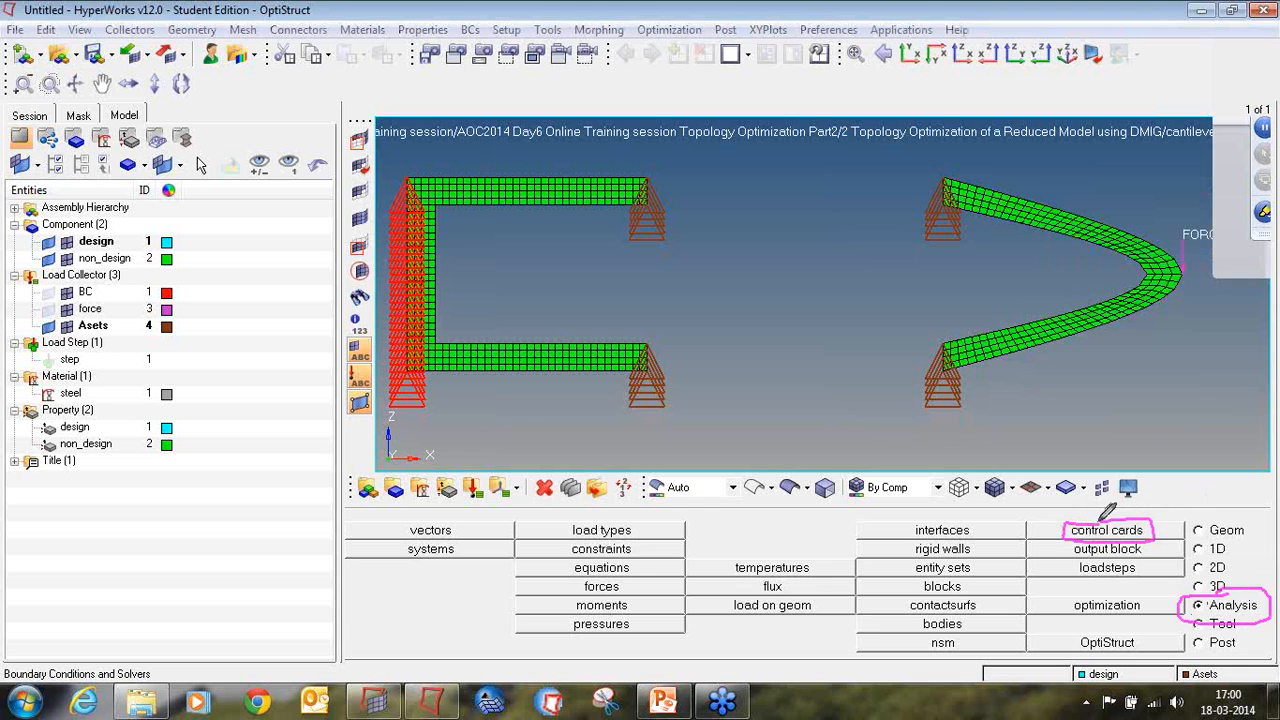
left_click(1260, 230)
left_click(1222, 345)
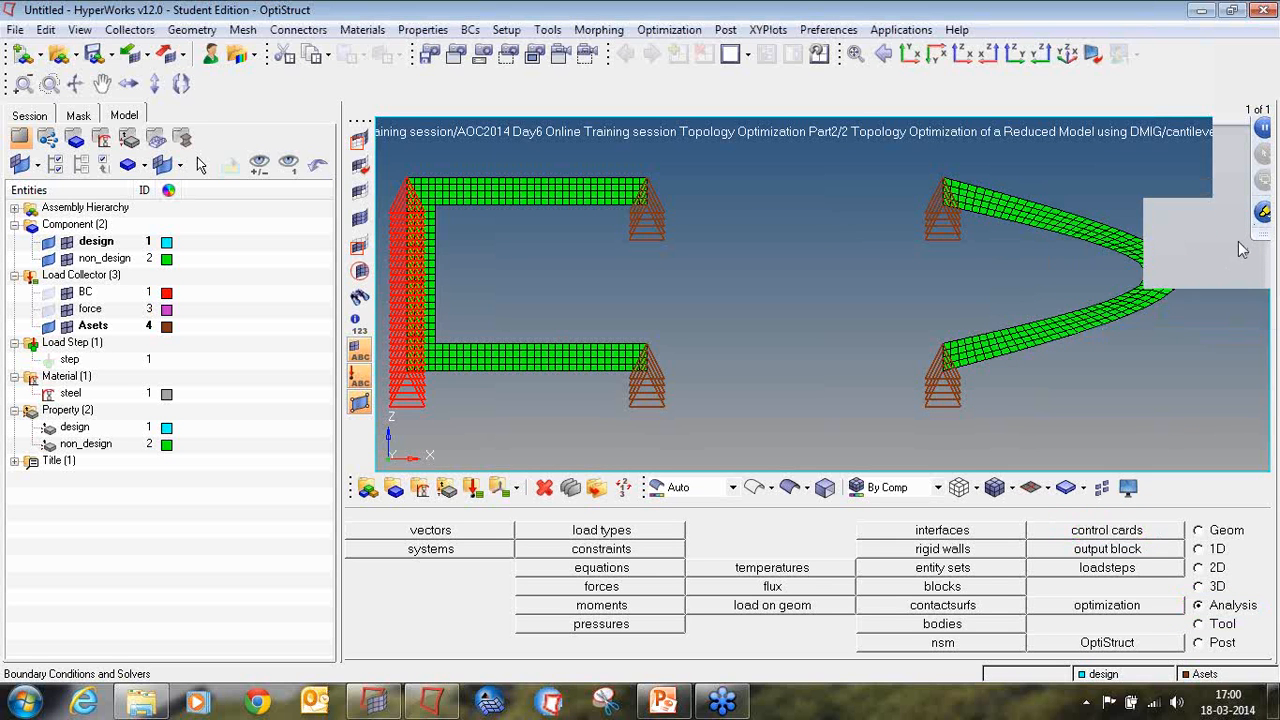
Step: Add a PARAM control card to the model and open its parameter list
left_click(1149, 531)
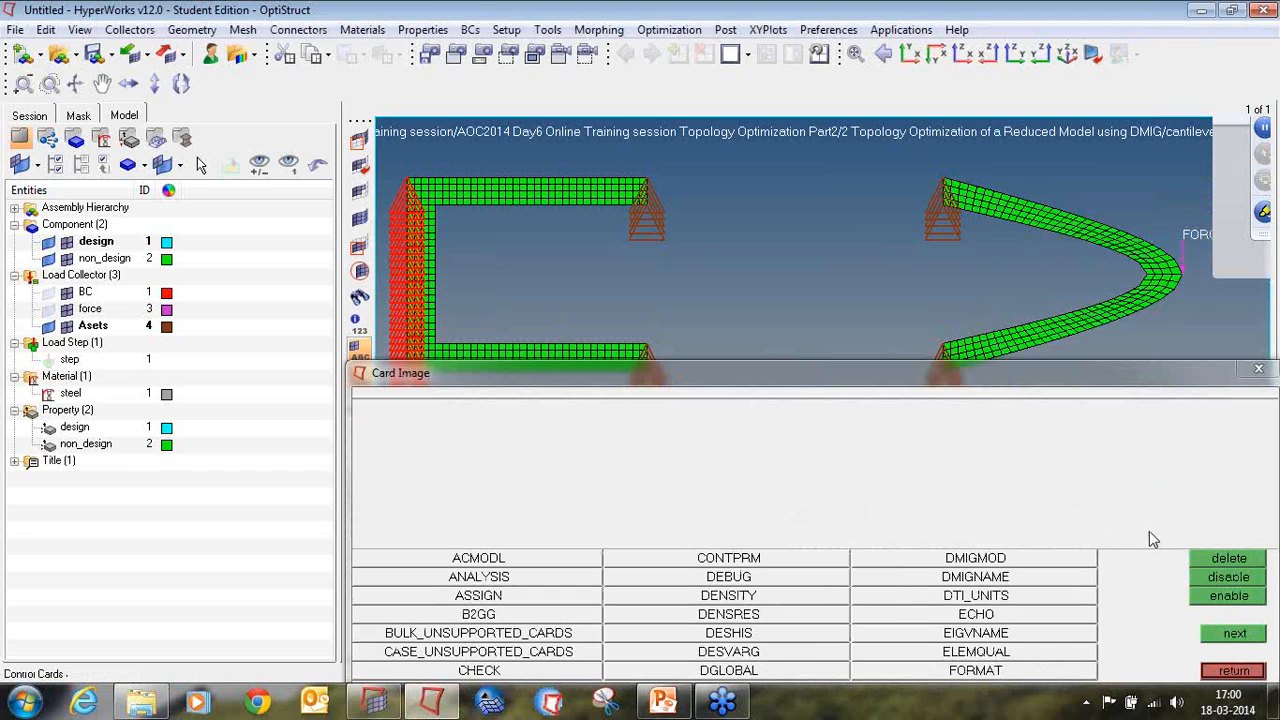
left_click(1230, 634)
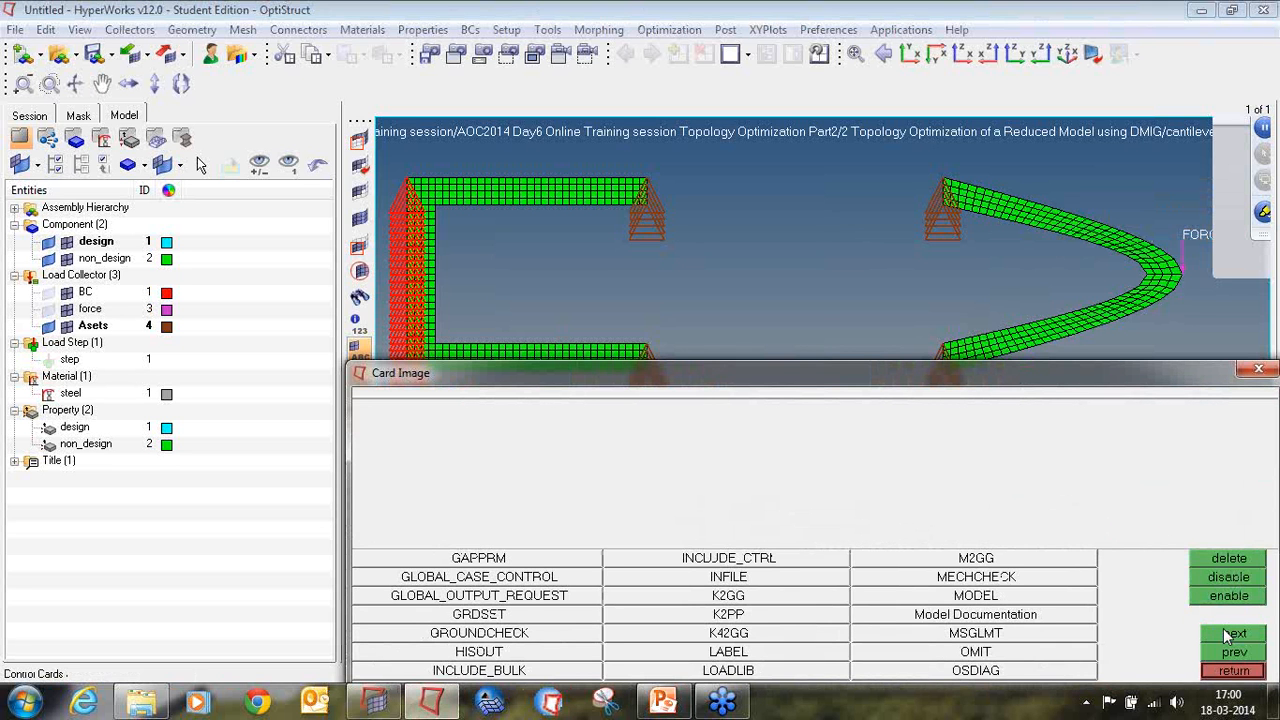
left_click(1232, 634)
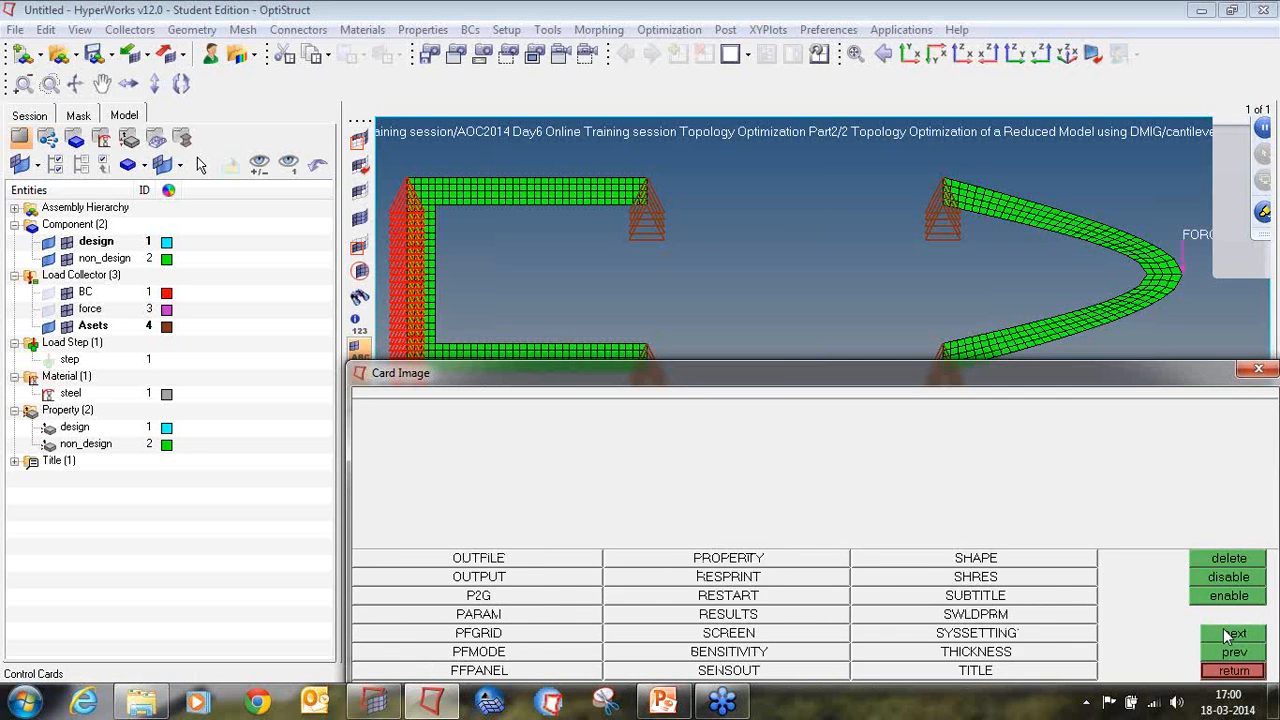
left_click(509, 615)
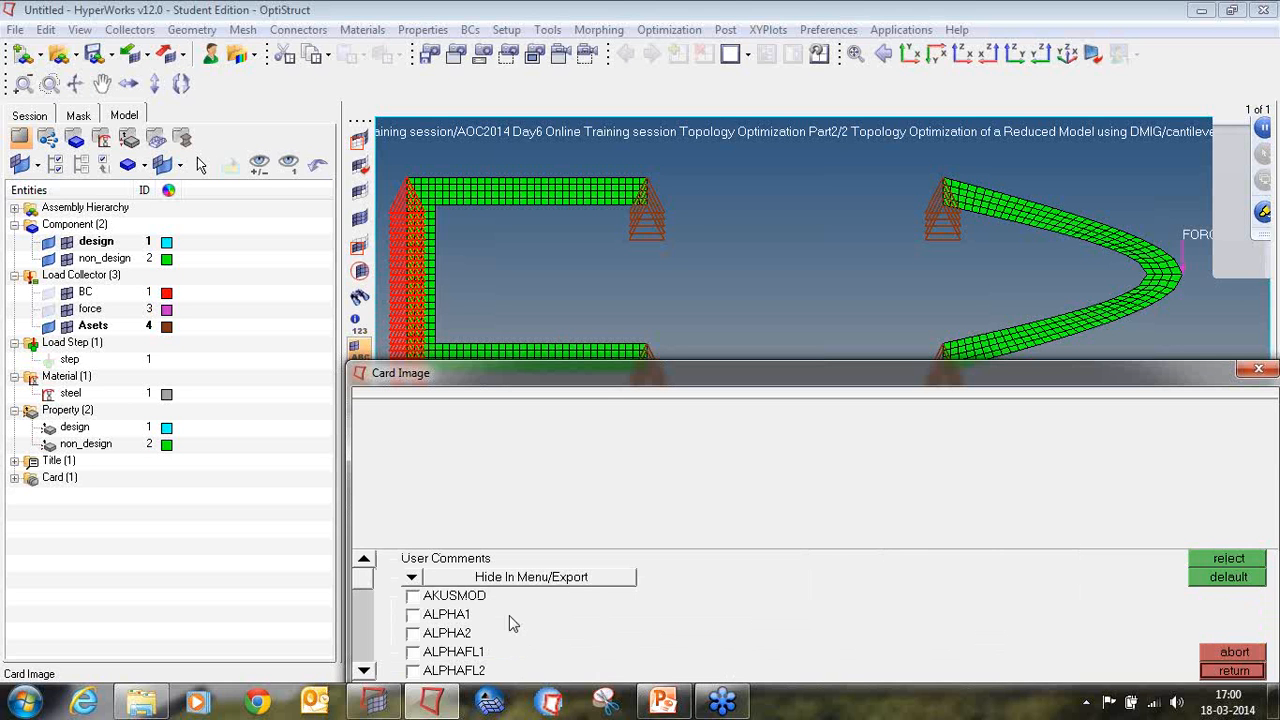
Step: Activate the EXTOUT parameter in the PARAM card, leaving EXCOUT inactive
left_click(365, 671)
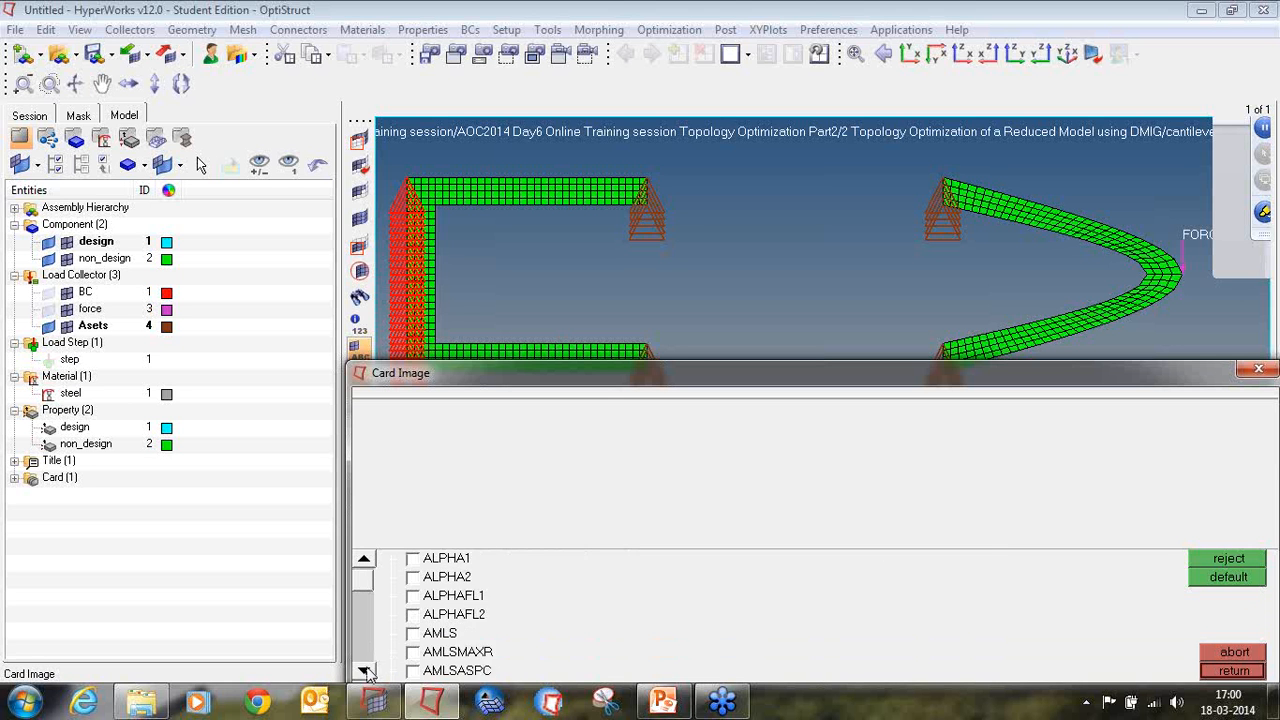
left_click(365, 671)
left_click(365, 671)
left_click(365, 671)
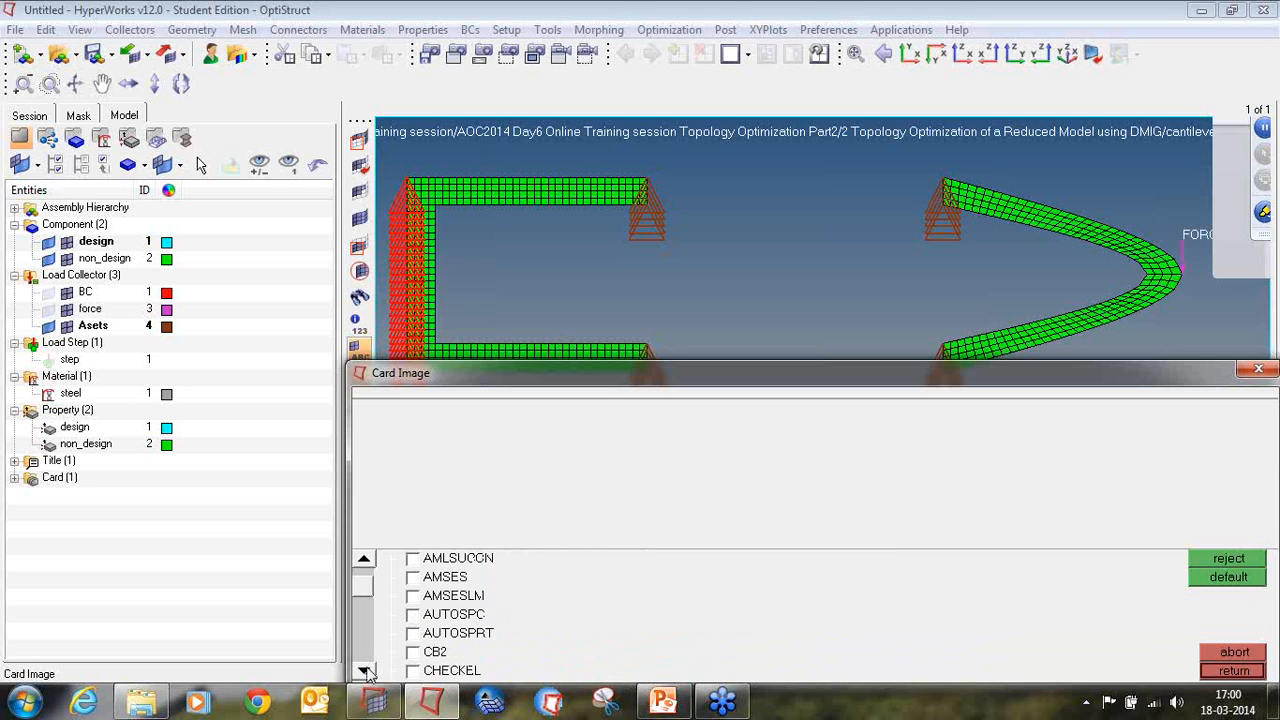
left_click(365, 671)
left_click(365, 671)
left_click(365, 671)
left_click(365, 671)
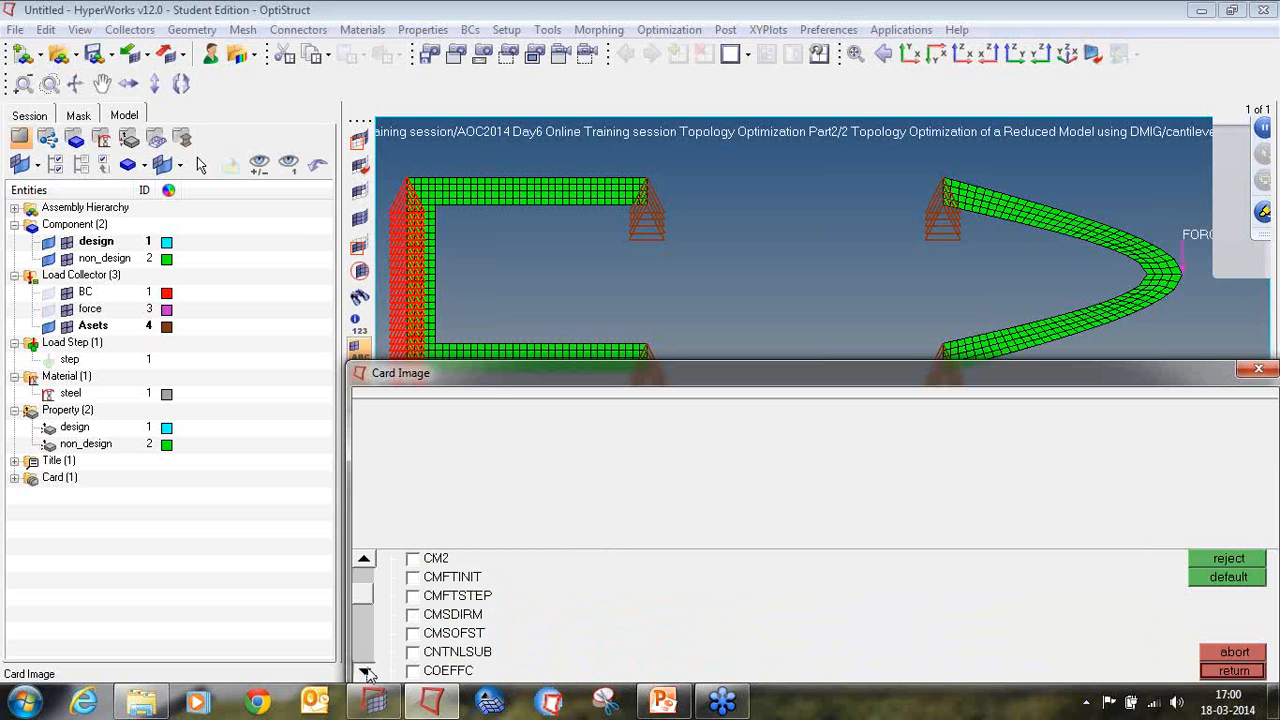
left_click(365, 671)
left_click(365, 671)
left_click(365, 671)
left_click(365, 671)
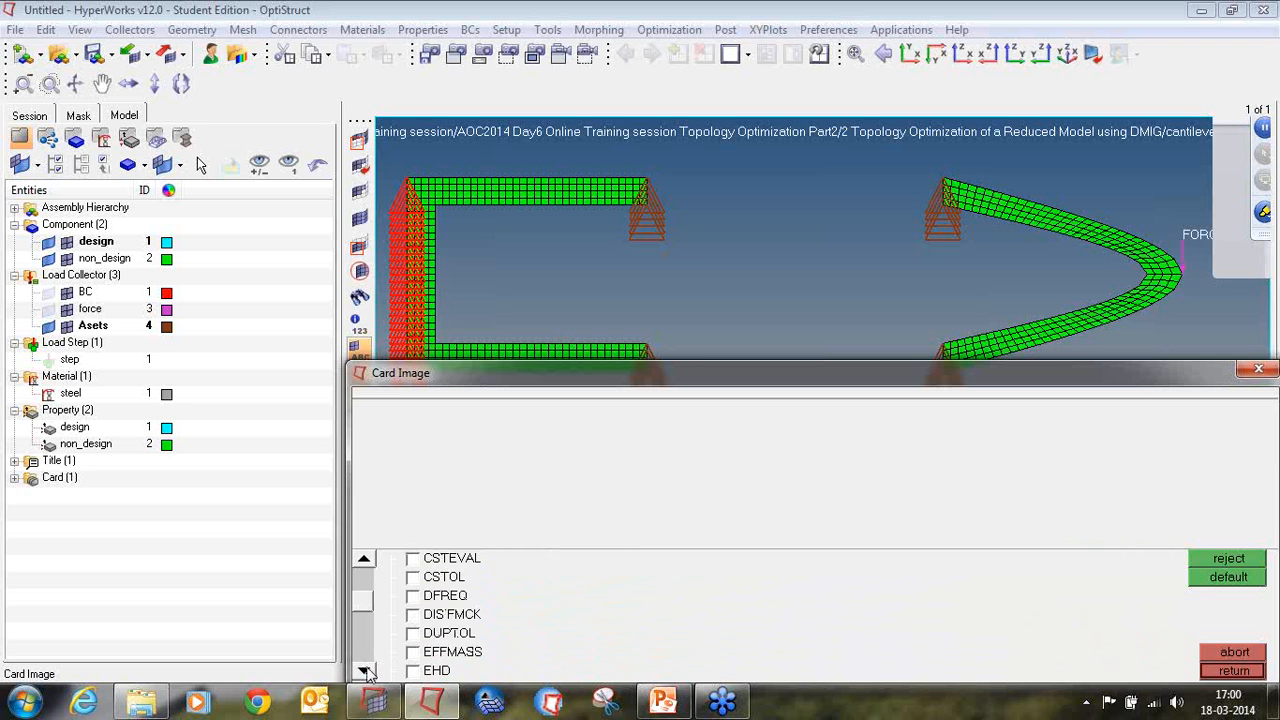
left_click(365, 671)
left_click(365, 671)
left_click(365, 671)
left_click(365, 671)
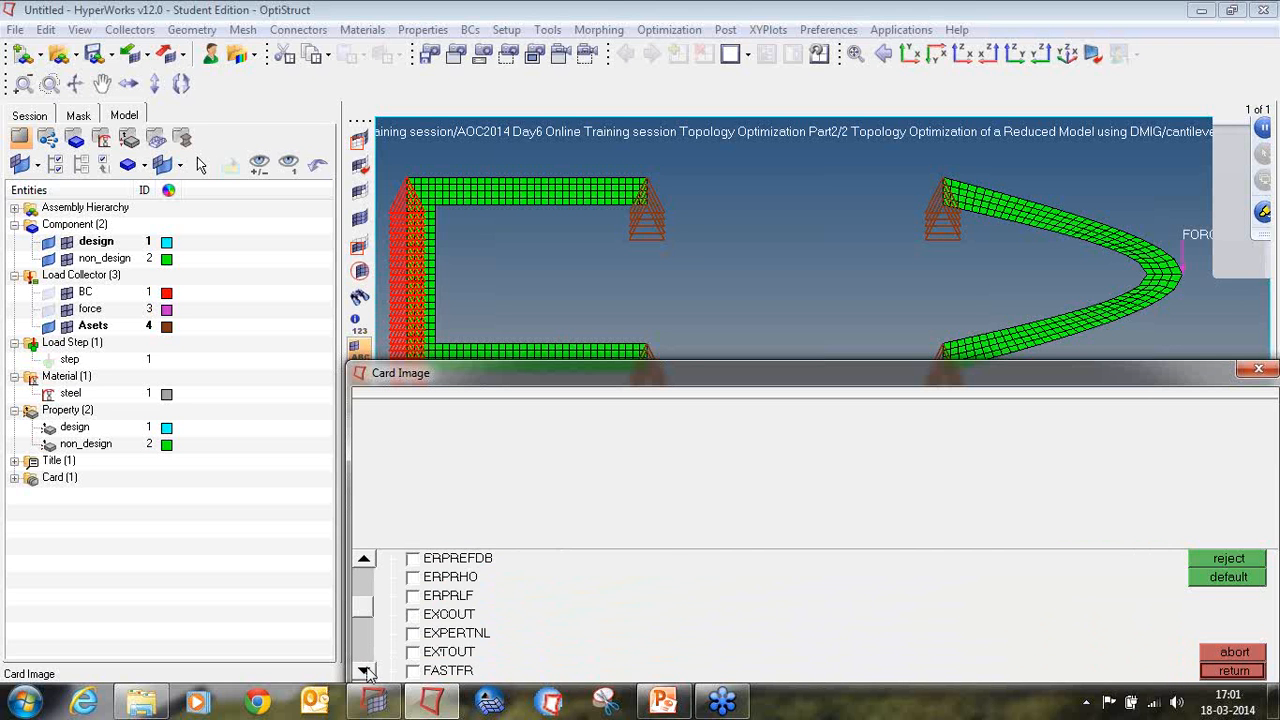
left_click(413, 615)
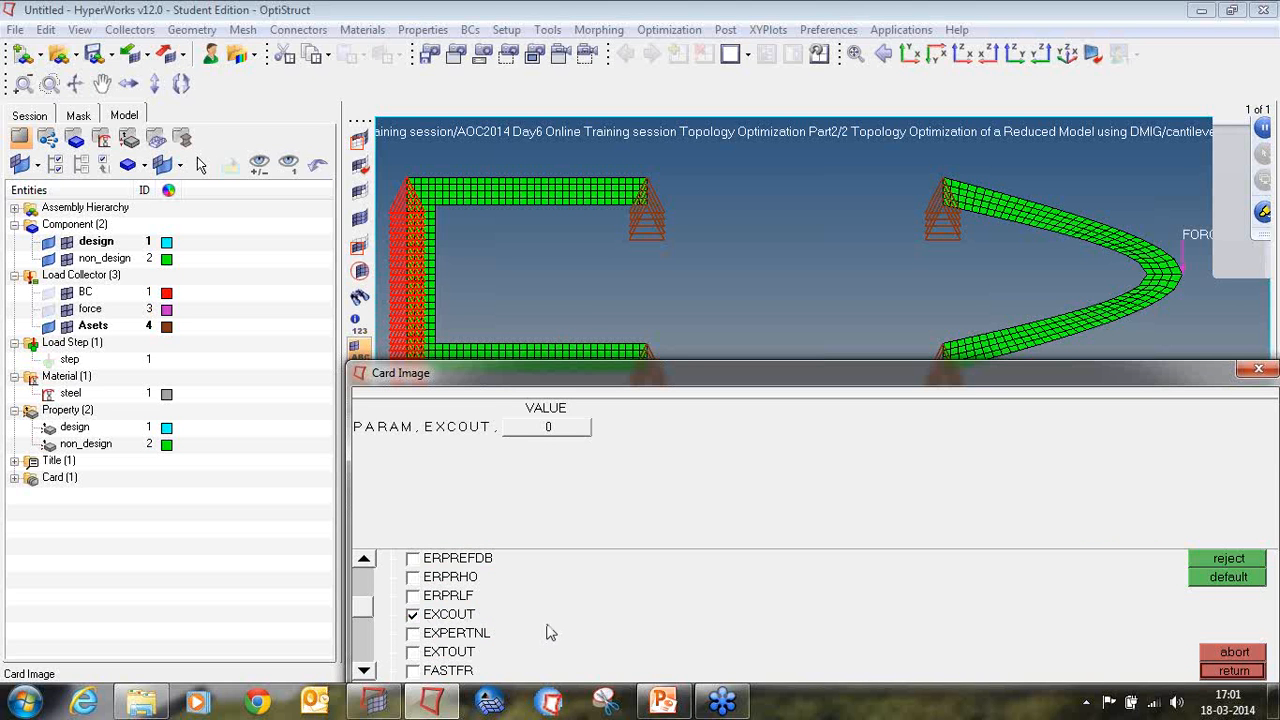
left_click(413, 615)
left_click(413, 652)
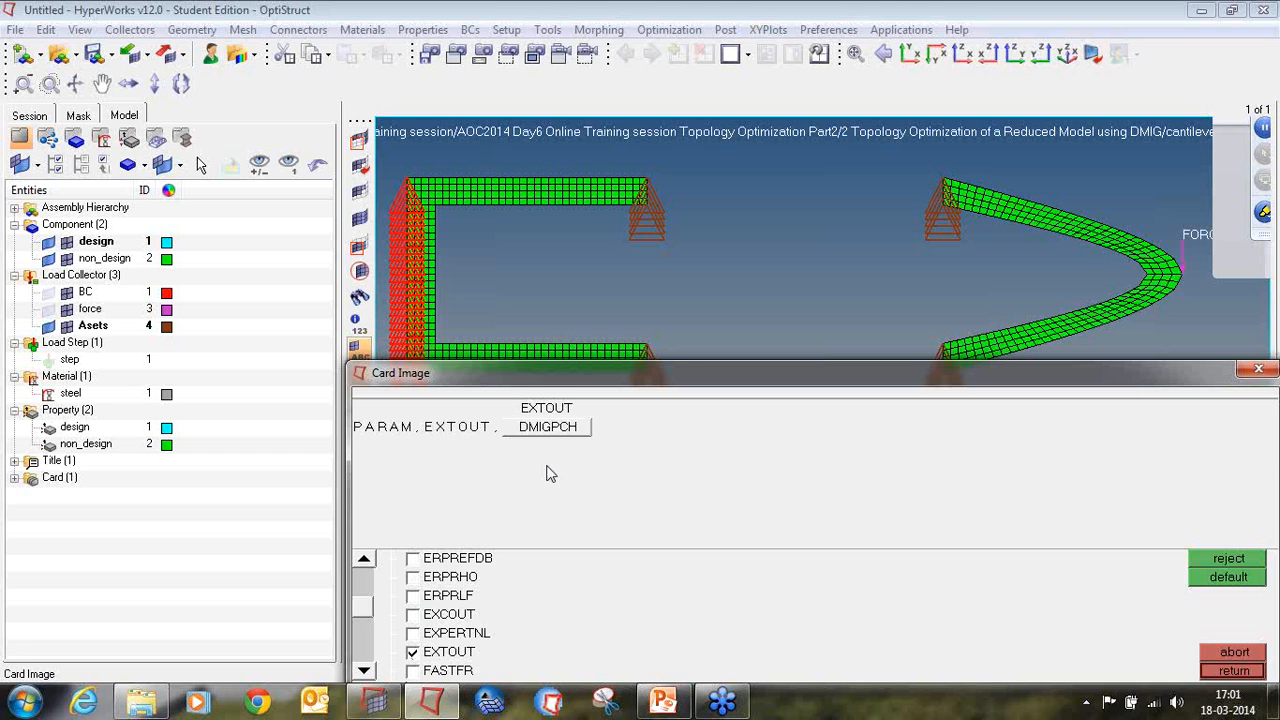
Step: Set the EXTOUT parameter to DMIGPCH and close the control cards
left_click(546, 430)
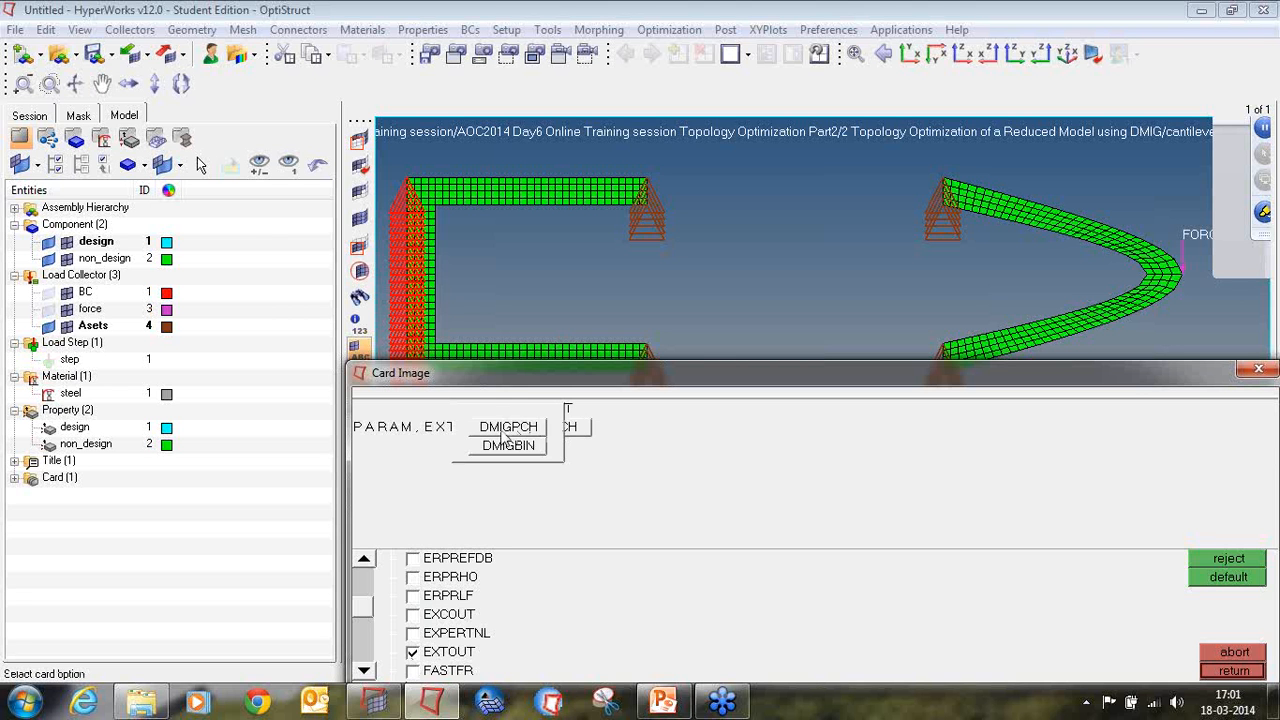
left_click(512, 430)
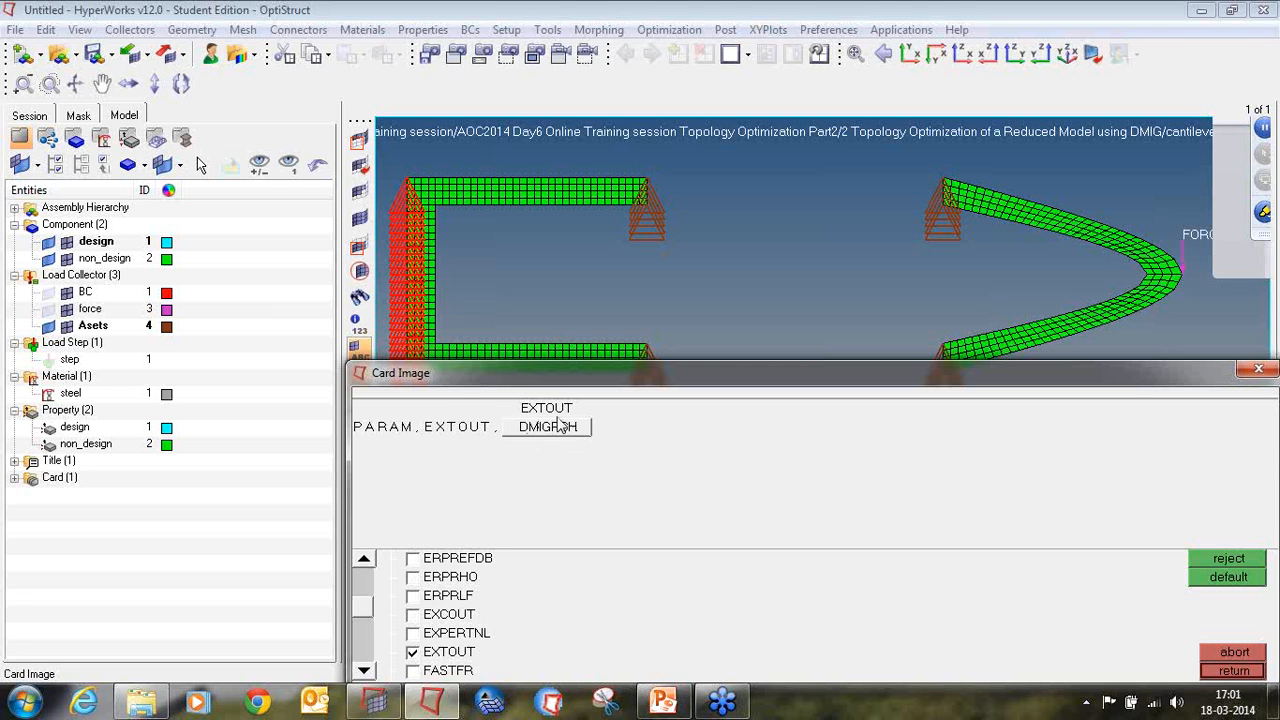
left_click(556, 427)
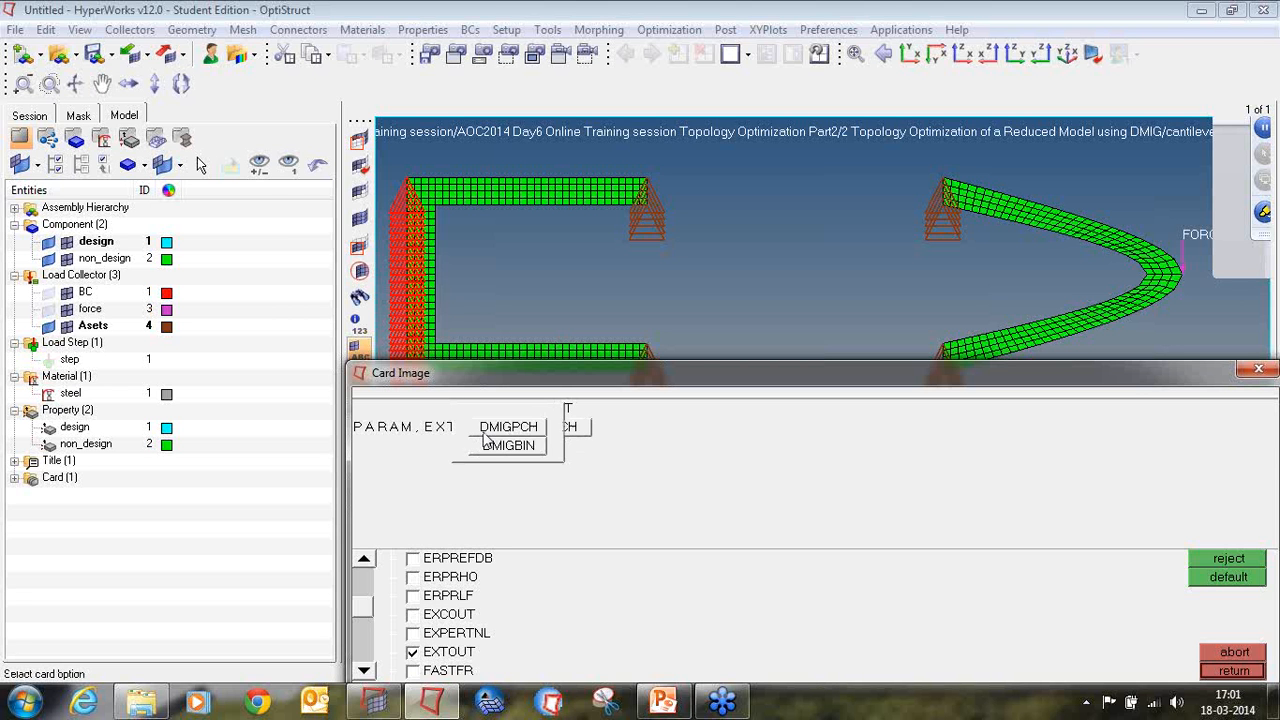
left_click(541, 428)
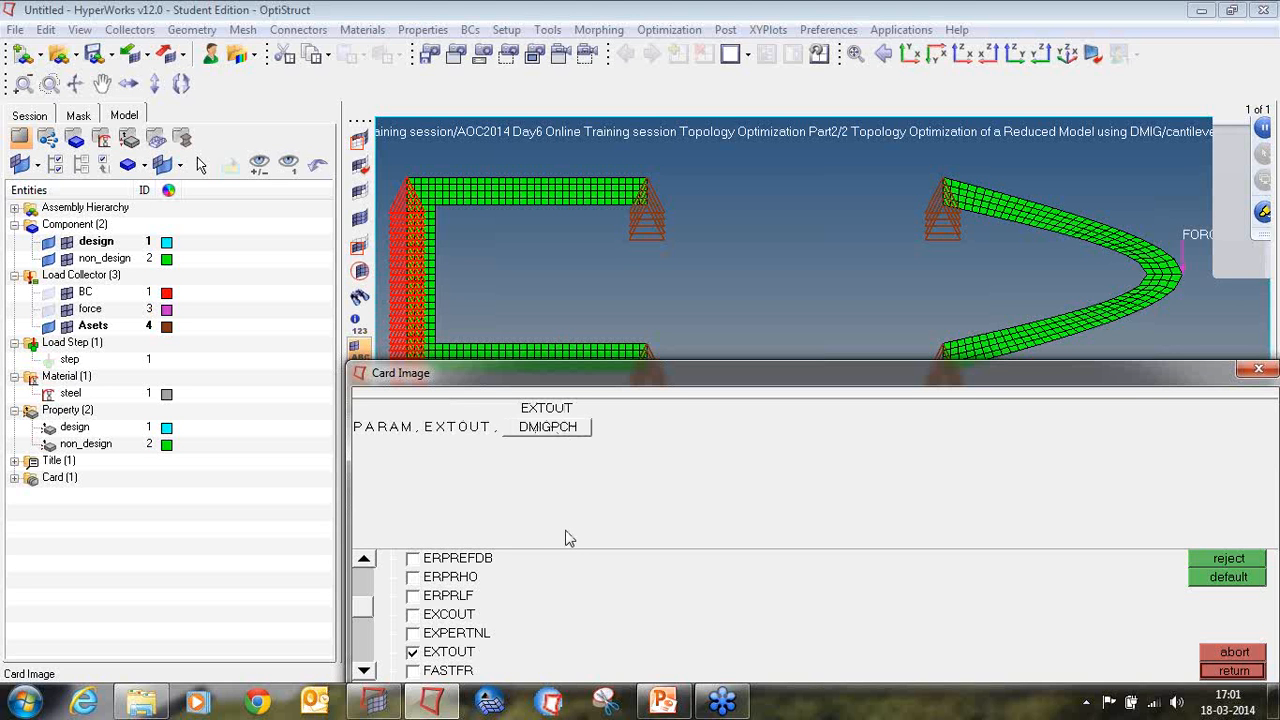
left_click(1226, 672)
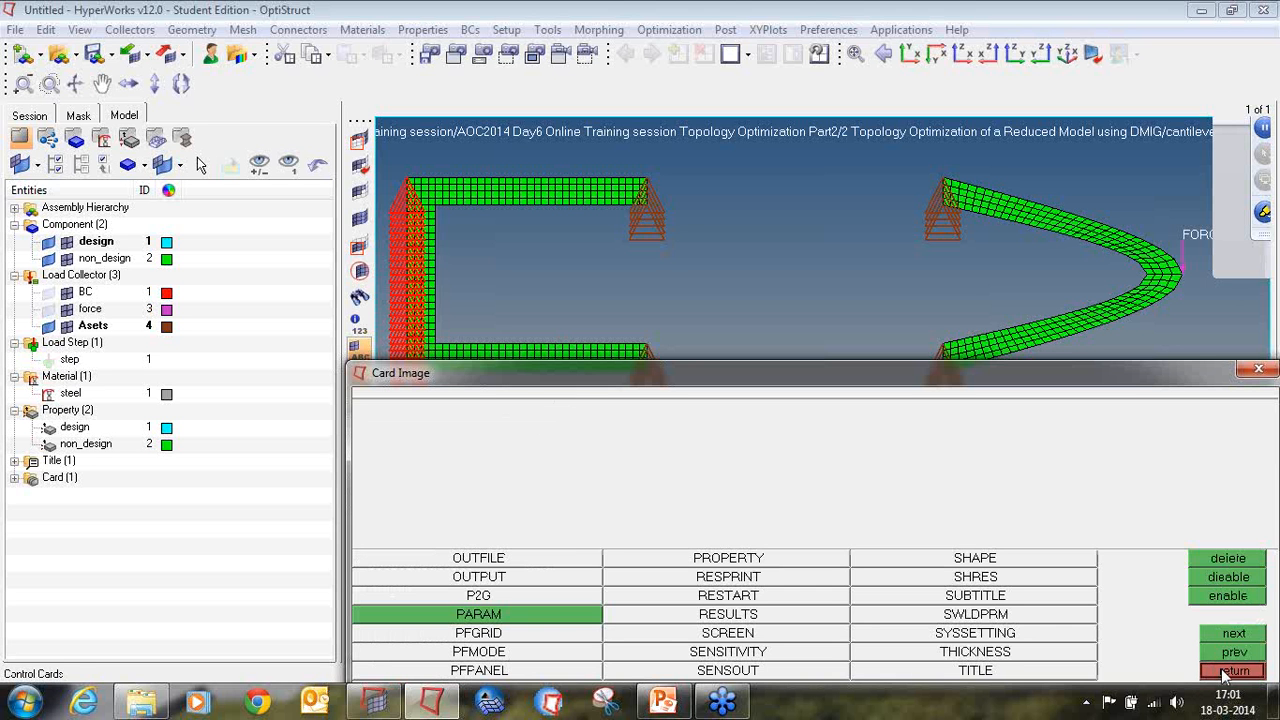
left_click(1224, 673)
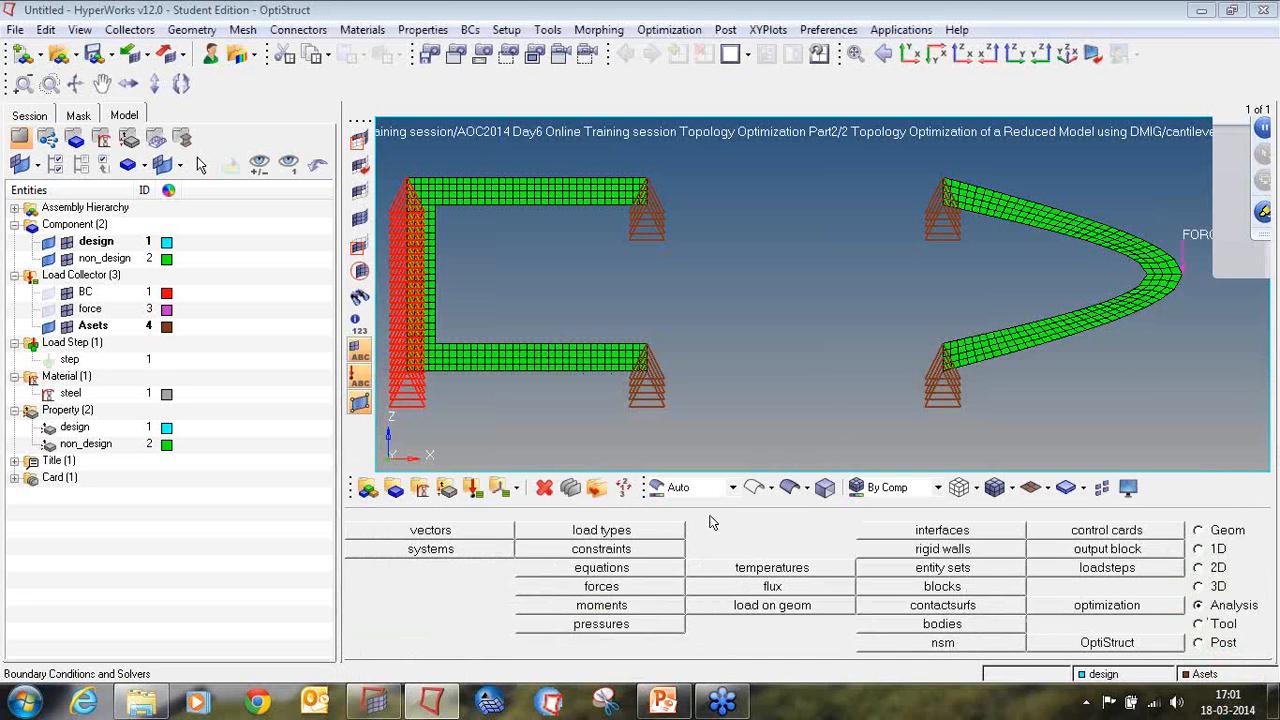
Step: Start saving the model under a new name and create and open a tutorial2 folder inside the desktop's tutorial folder
left_click(16, 30)
mouse_move(94, 131)
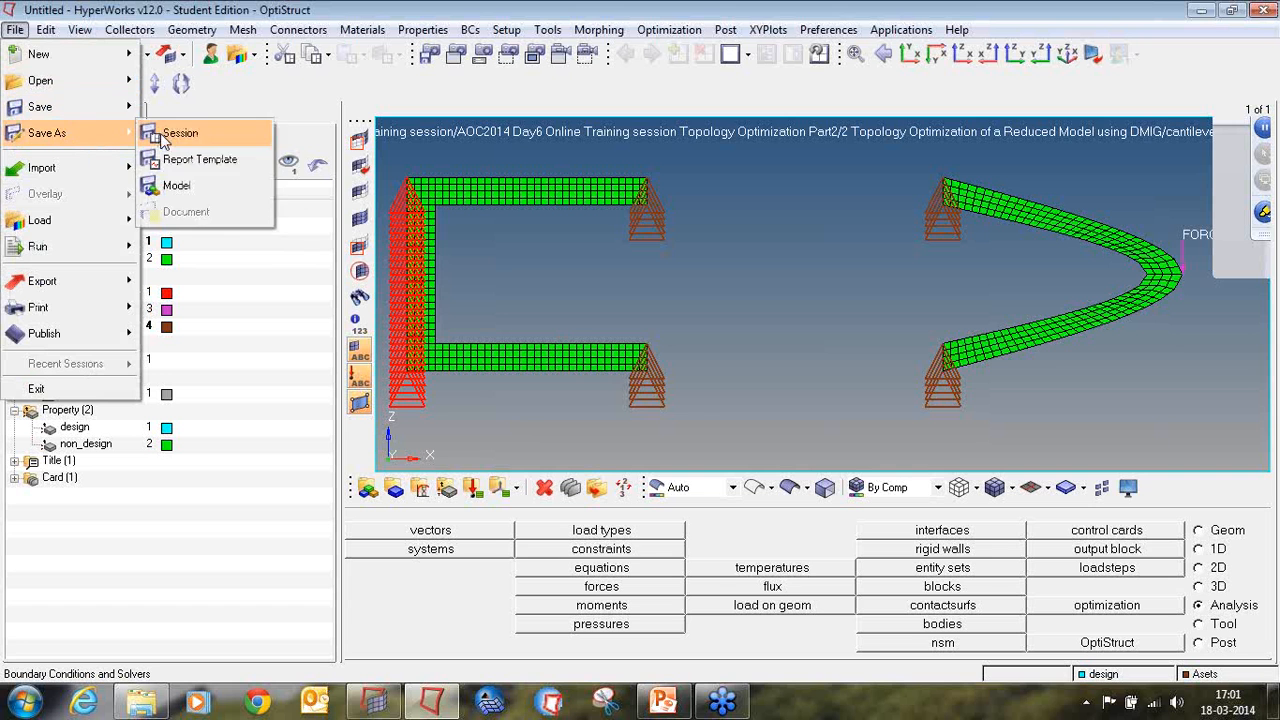
left_click(190, 186)
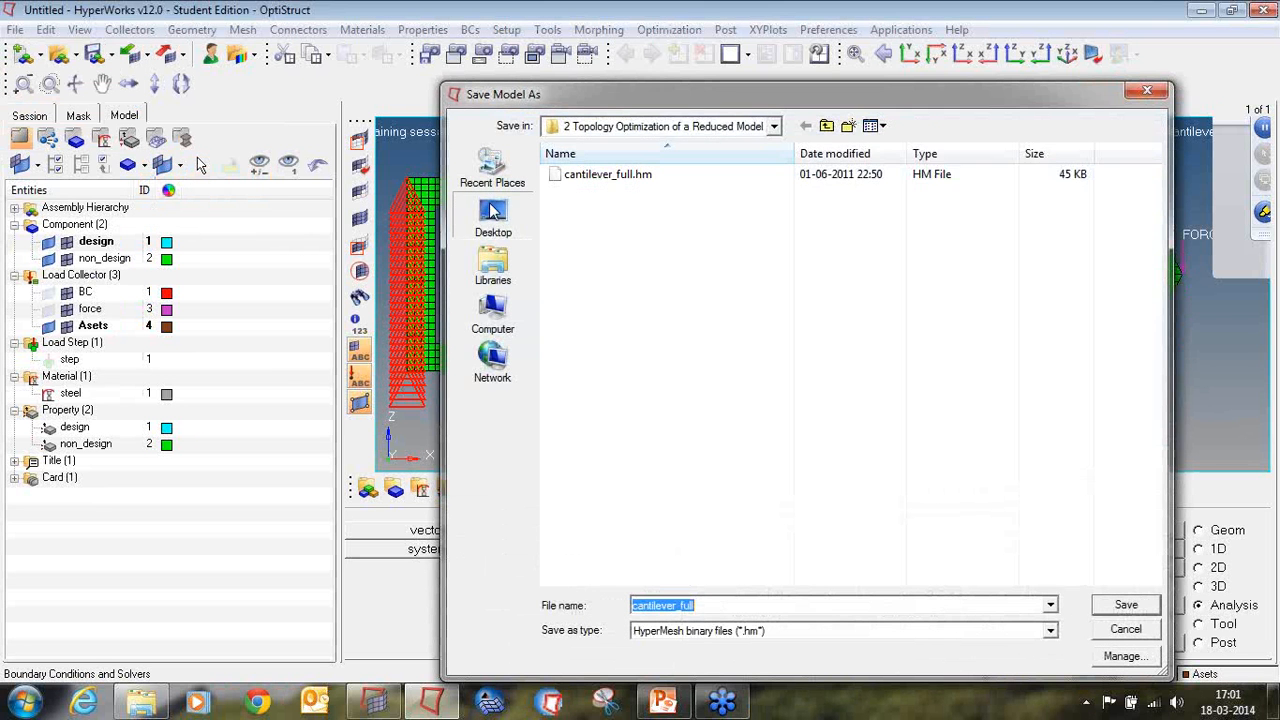
left_click(492, 215)
double_click(612, 410)
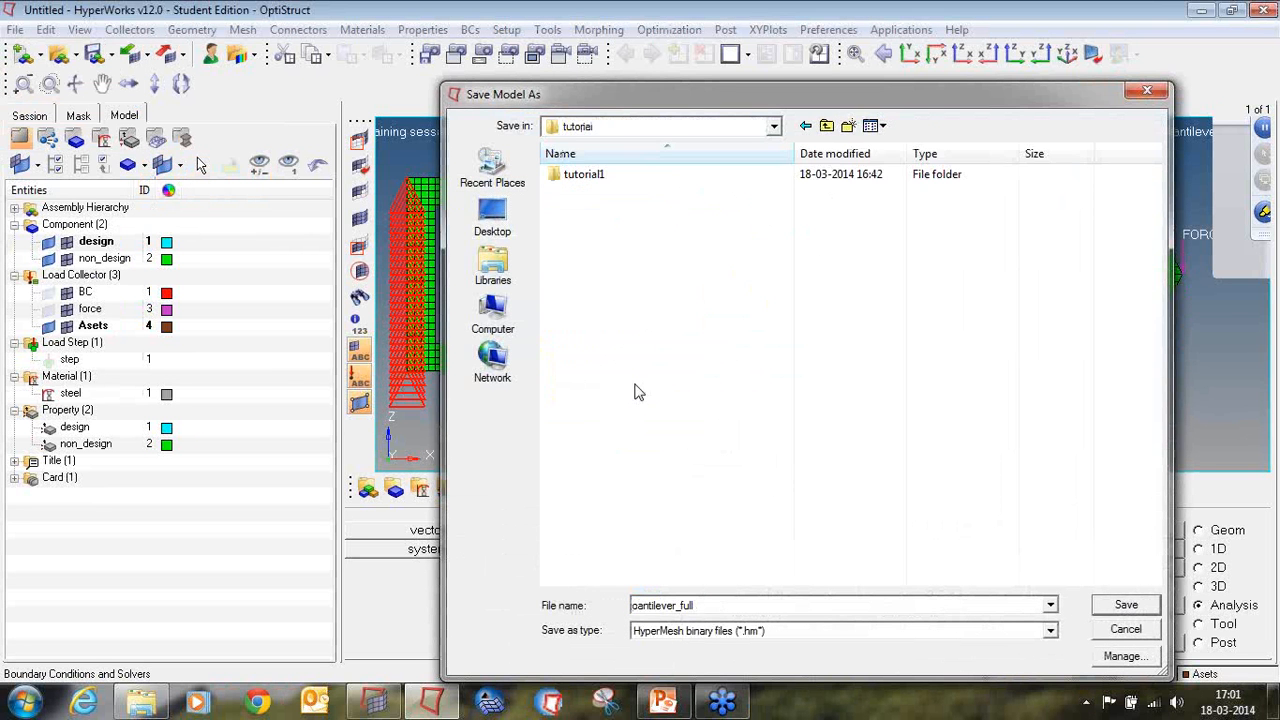
left_click(848, 126)
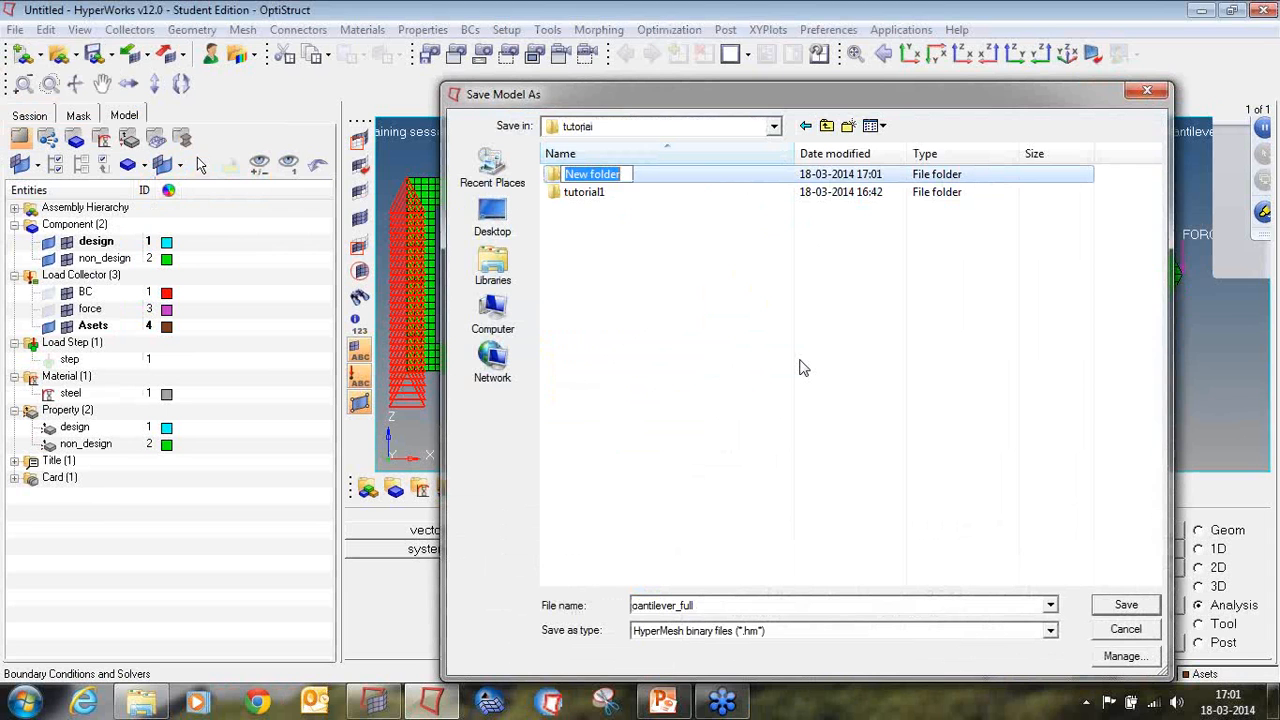
type("tutori")
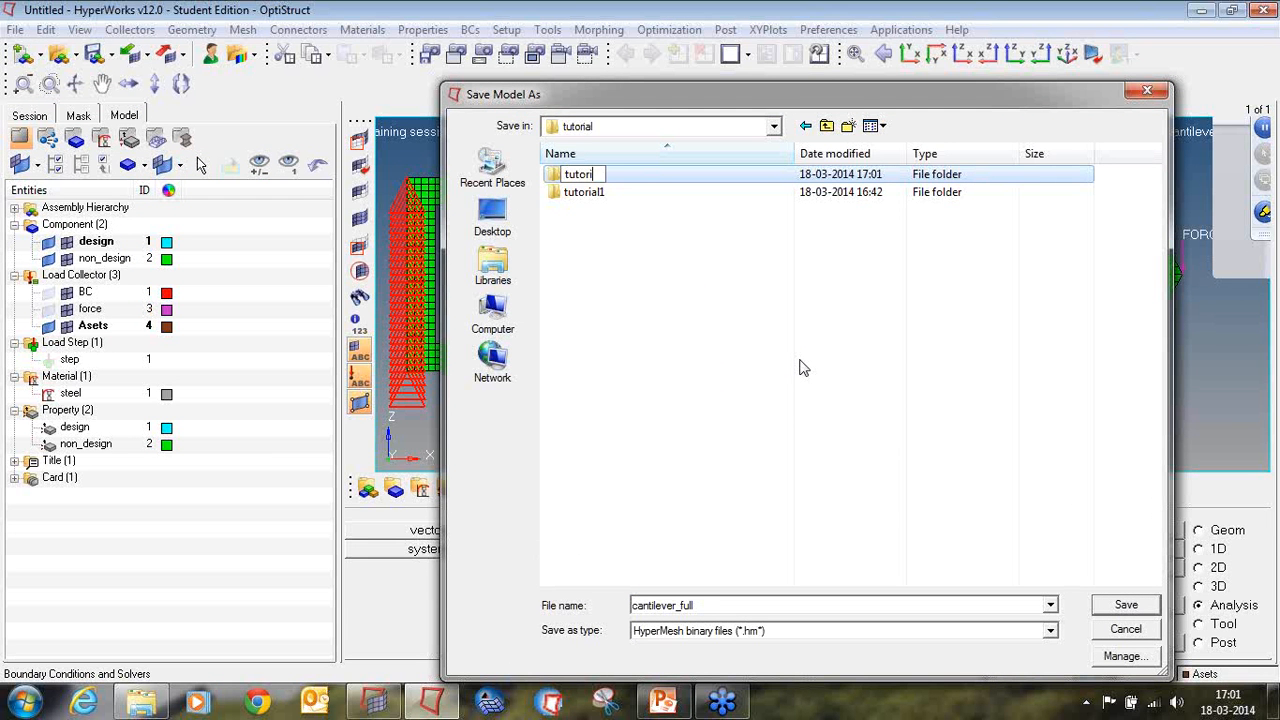
type("al2")
key("Return")
key("Return")
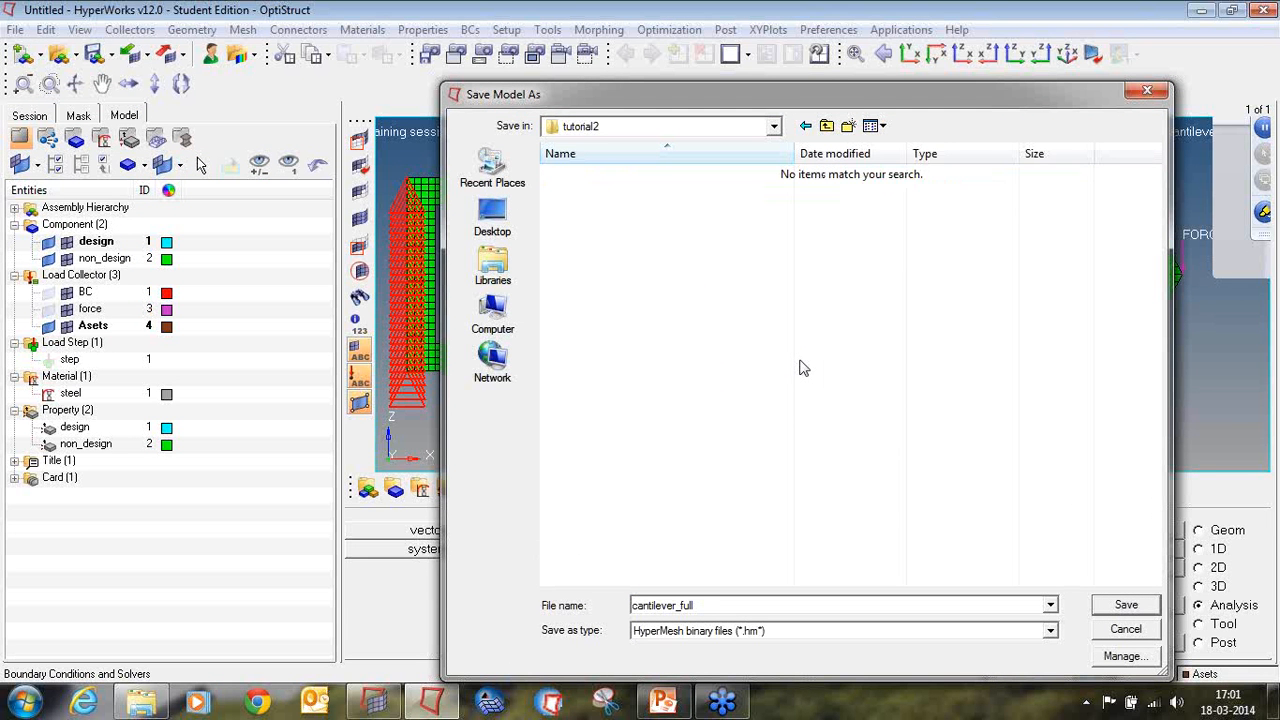
Step: Create a run1 subfolder inside tutorial2 and save the model there as cantilever_full
left_click(848, 126)
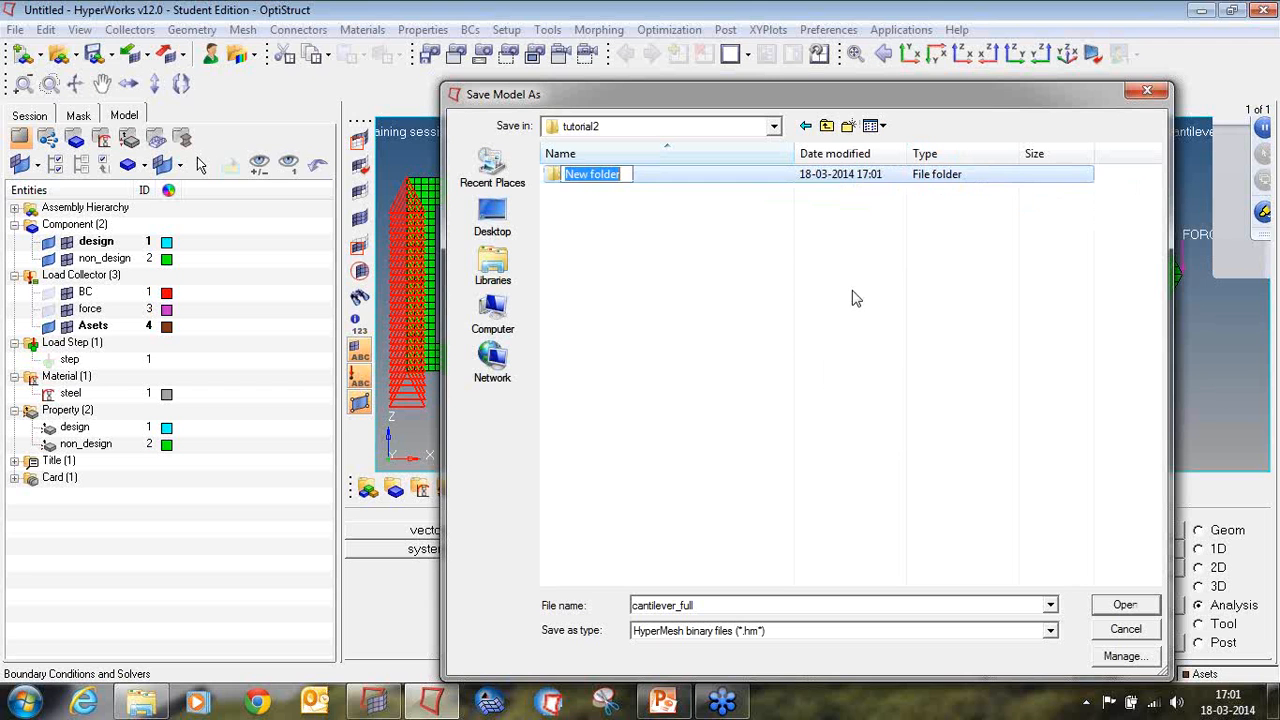
type("run1")
key("Return")
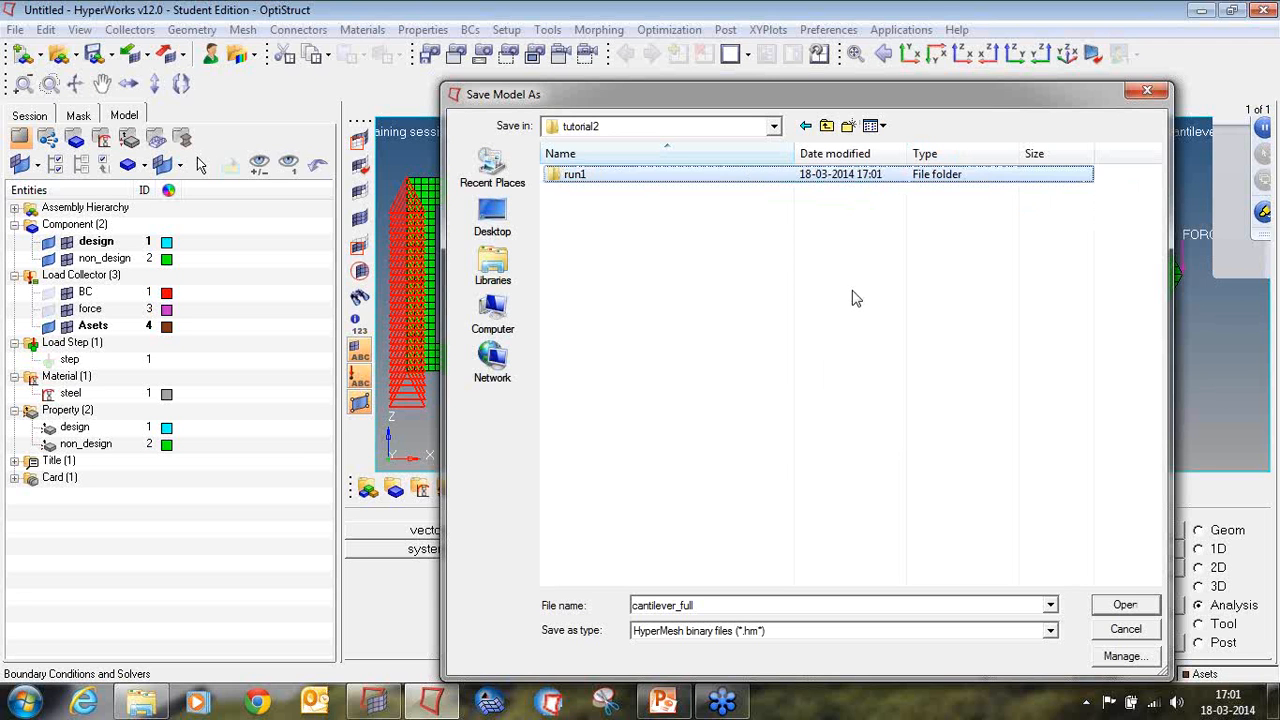
key("Return")
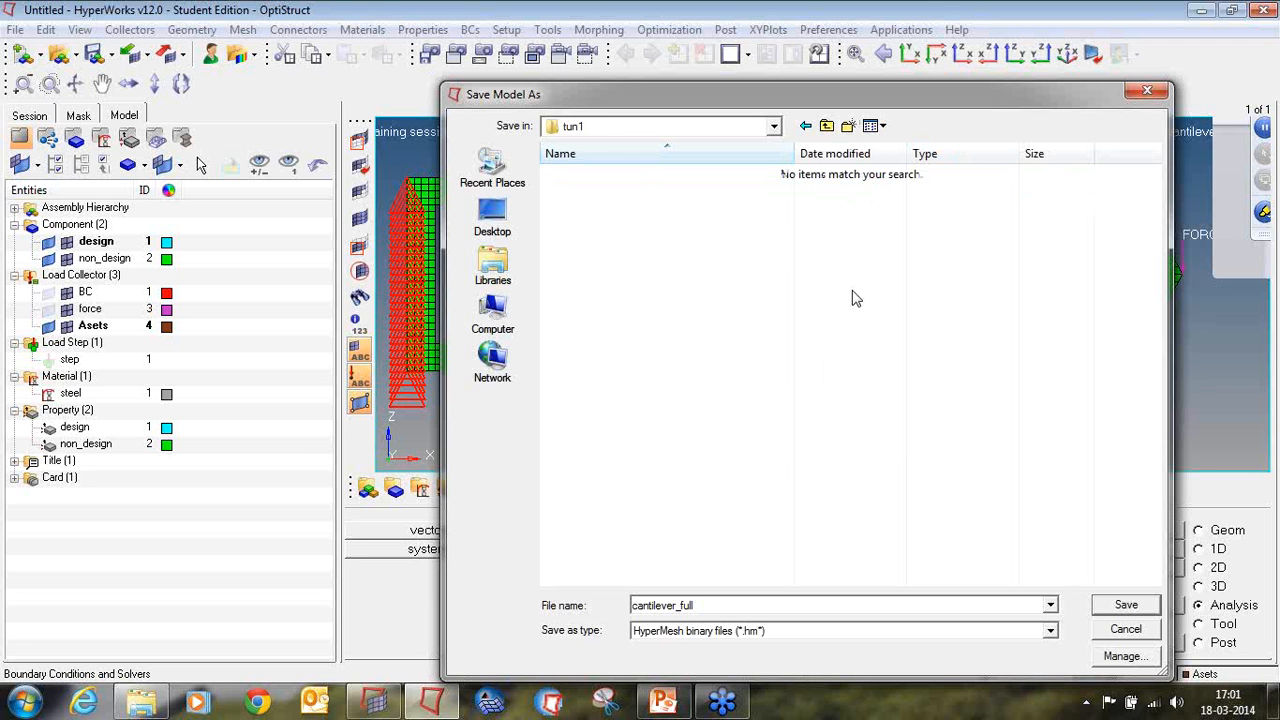
left_click(1120, 606)
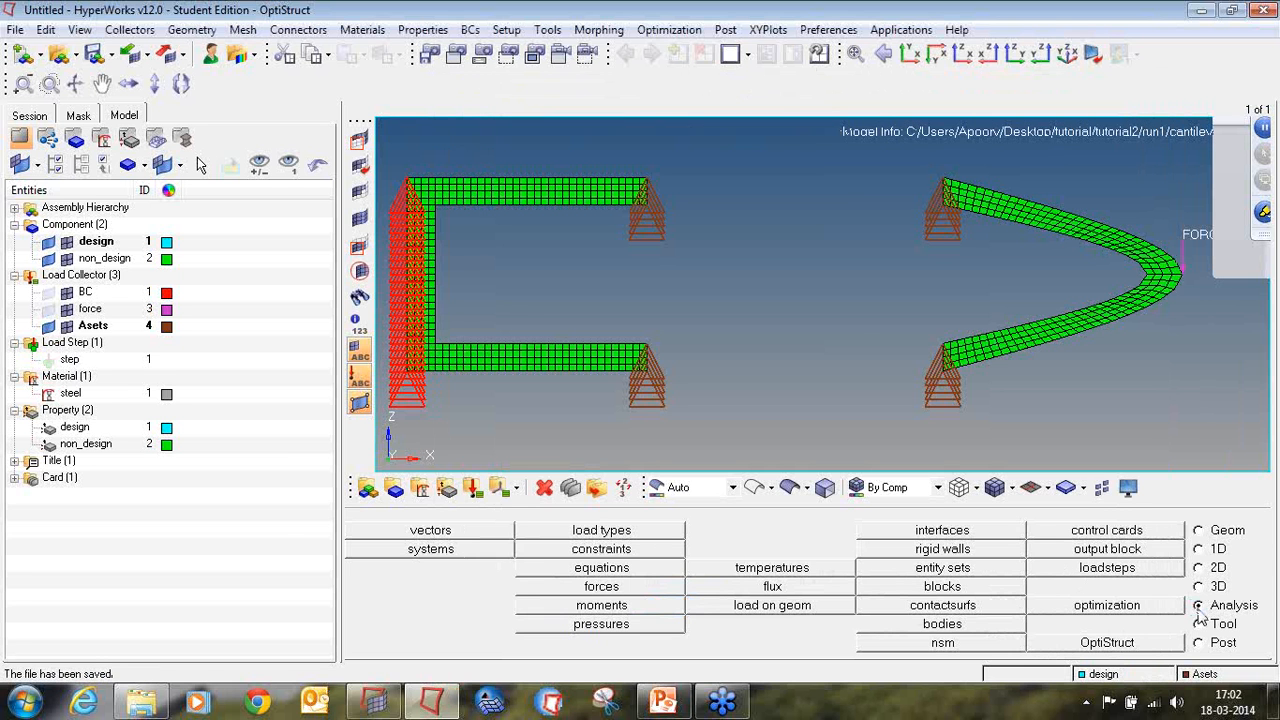
Step: Set up an OptiStruct run of cantilever_full.fem with export option all and run option analysis
left_click(1140, 645)
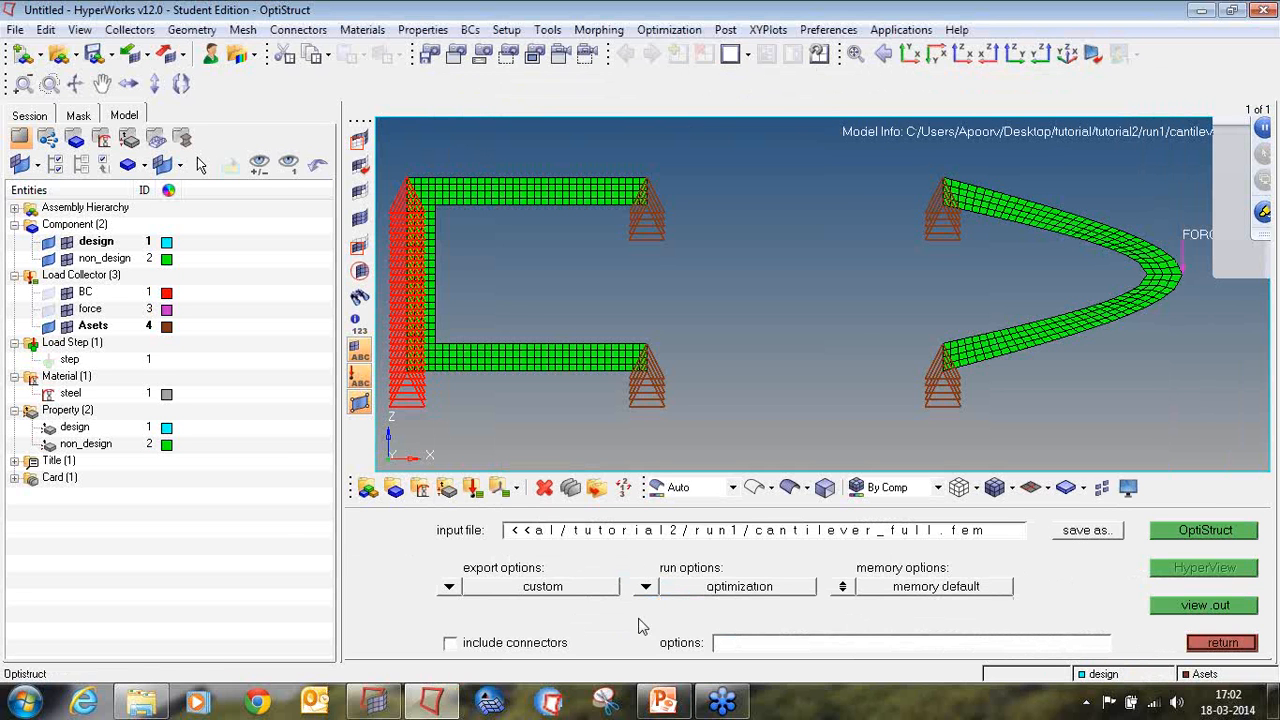
left_click(449, 588)
left_click(456, 593)
left_click(646, 588)
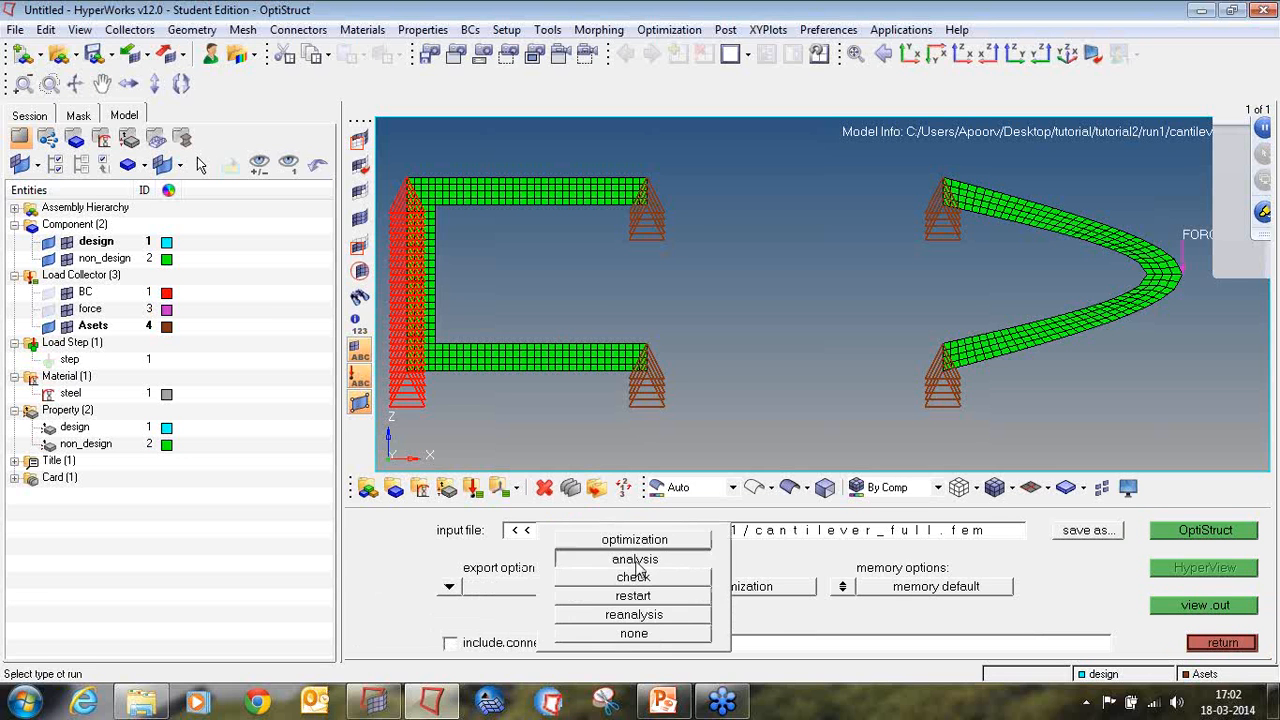
left_click(636, 558)
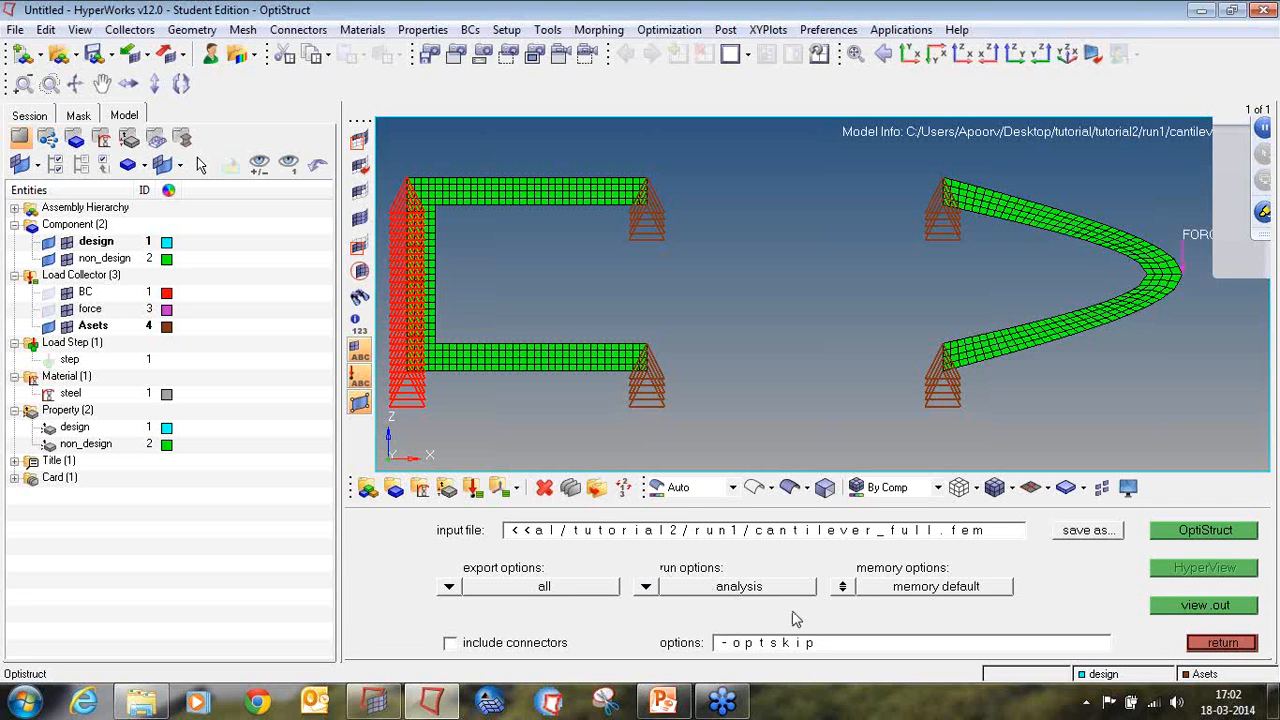
Step: Set the memory option to an upper limit of 1000 MB and run OptiStruct
left_click(843, 586)
left_click(1047, 590)
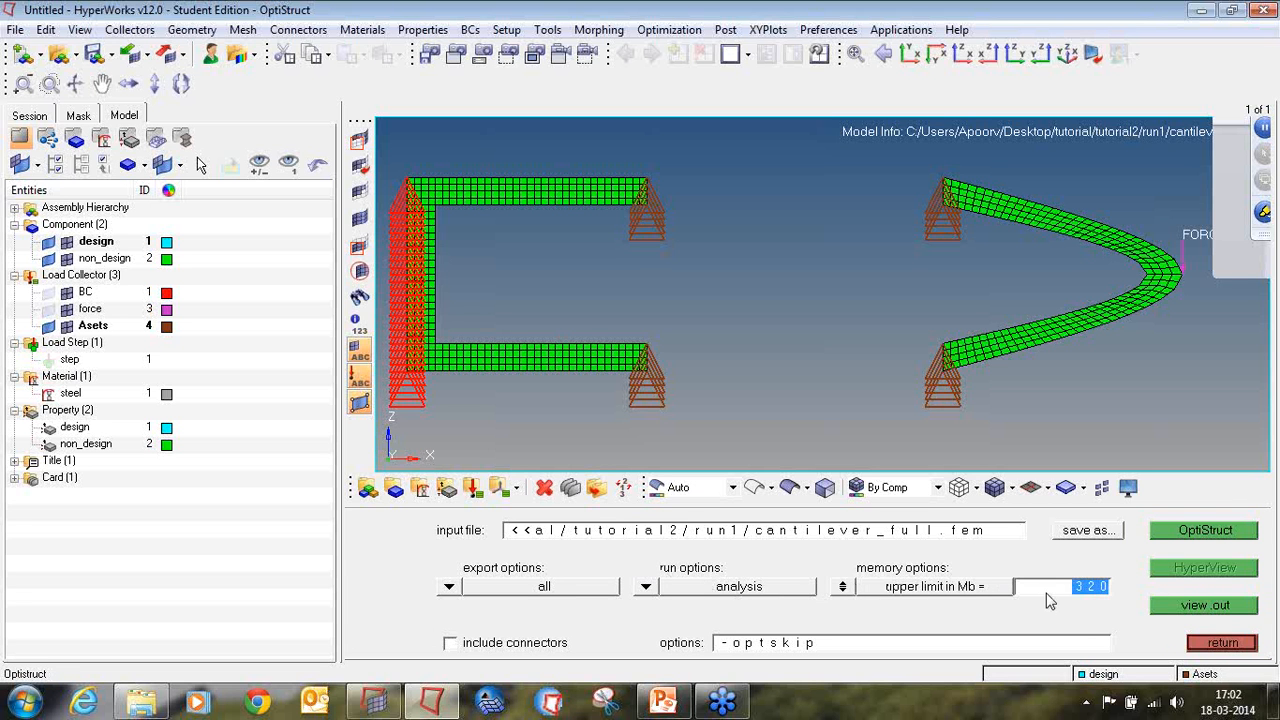
key("BackSpace")
type("1000")
left_click(1181, 540)
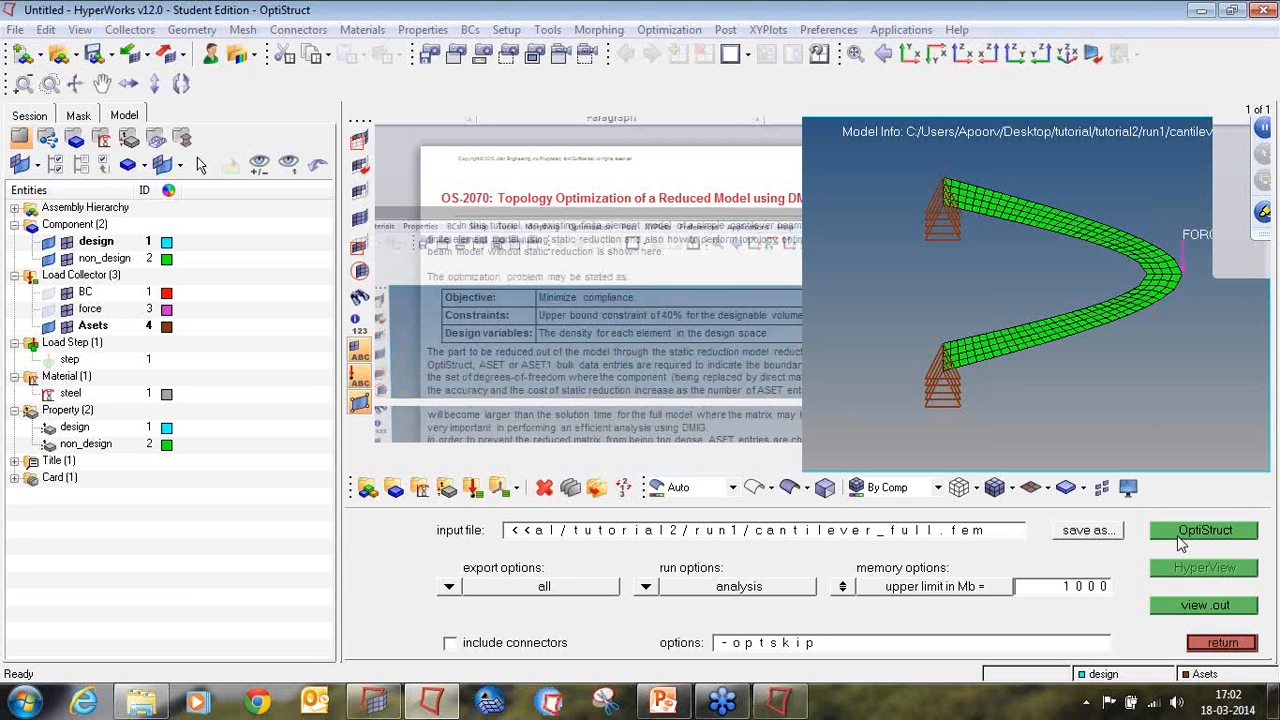
Step: Switch to the desktop, open tutorial/tutorial2/run1 in Windows Explorer and check the solver output for cantilever_full_AX.pch
left_click(1193, 12)
left_click(1193, 12)
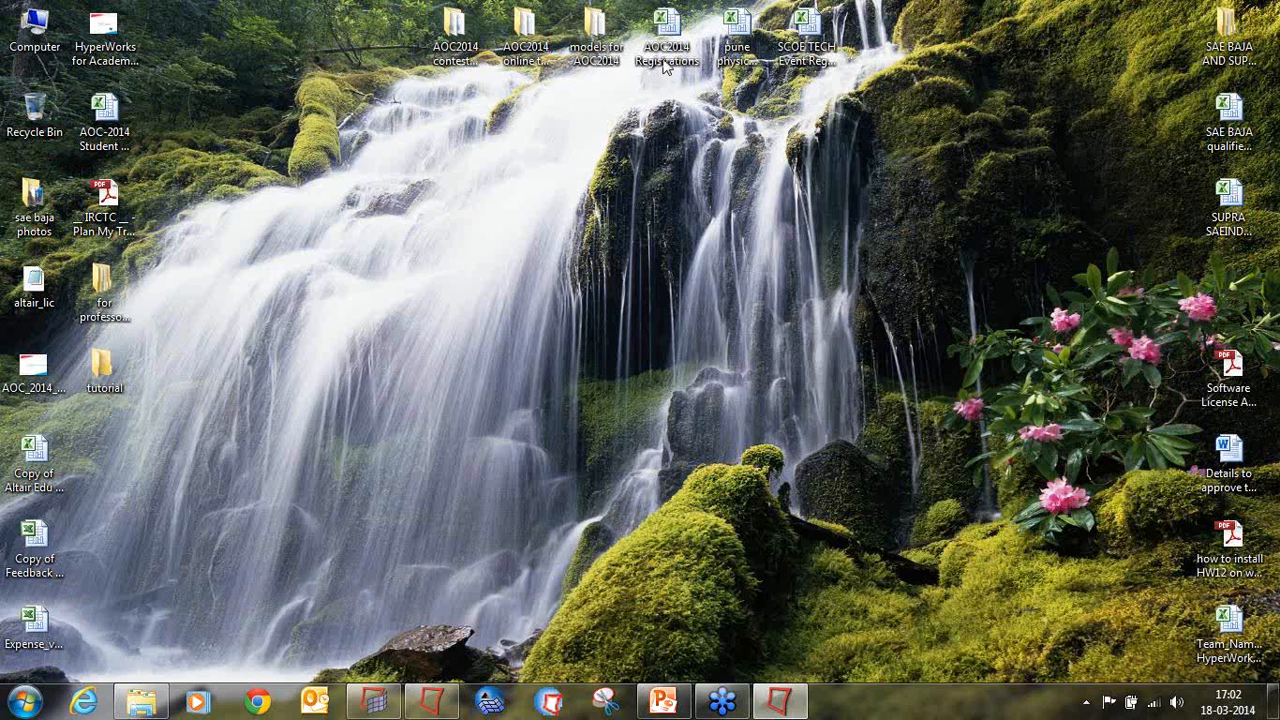
double_click(126, 351)
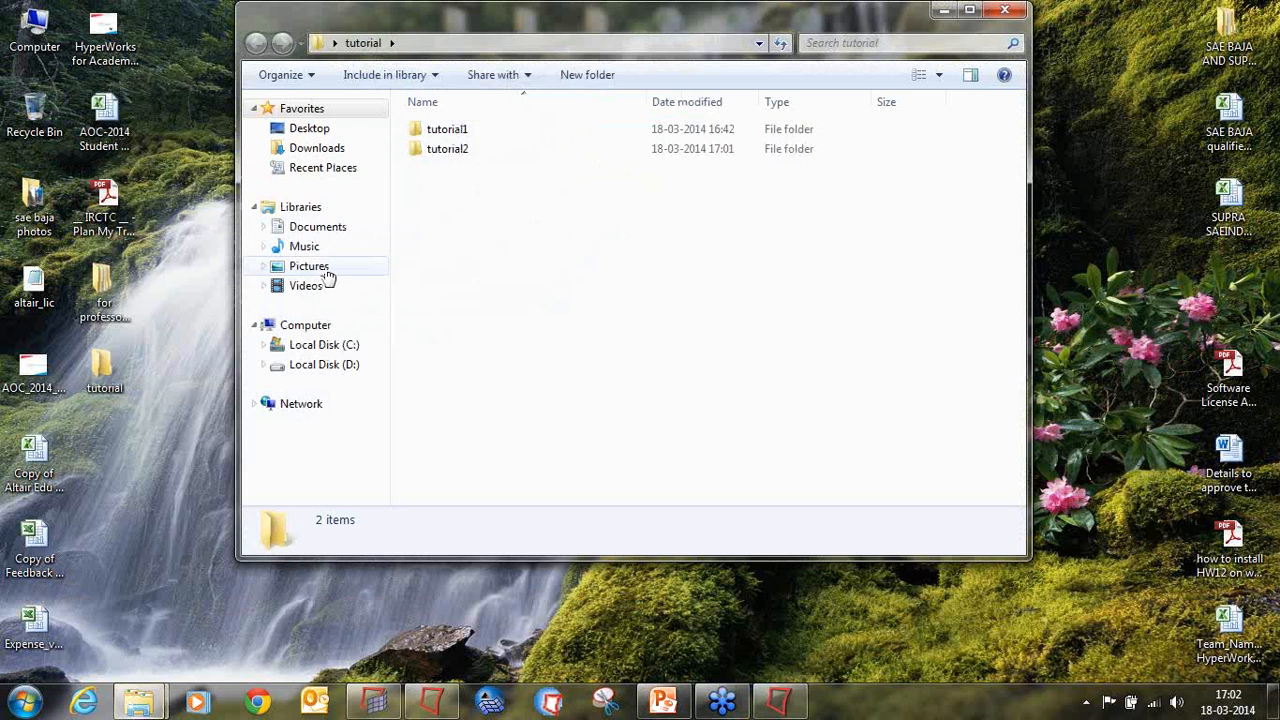
double_click(438, 149)
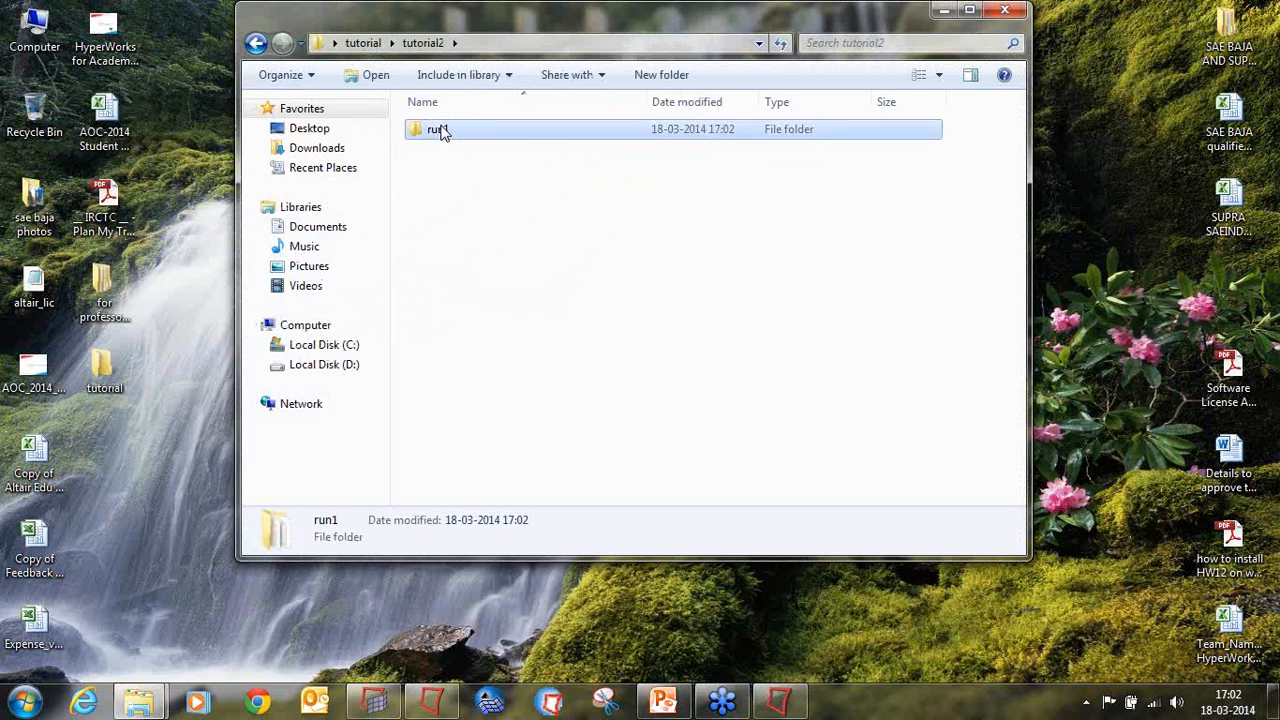
double_click(440, 130)
double_click(468, 20)
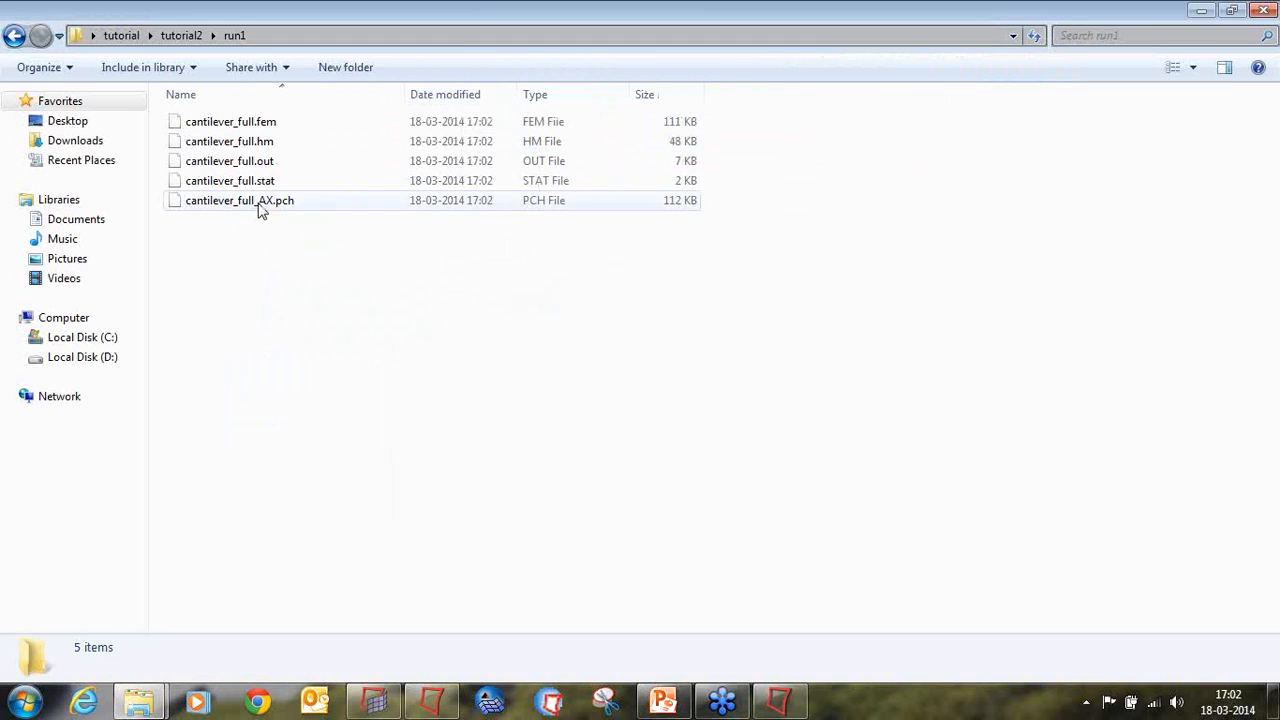
left_click(257, 202)
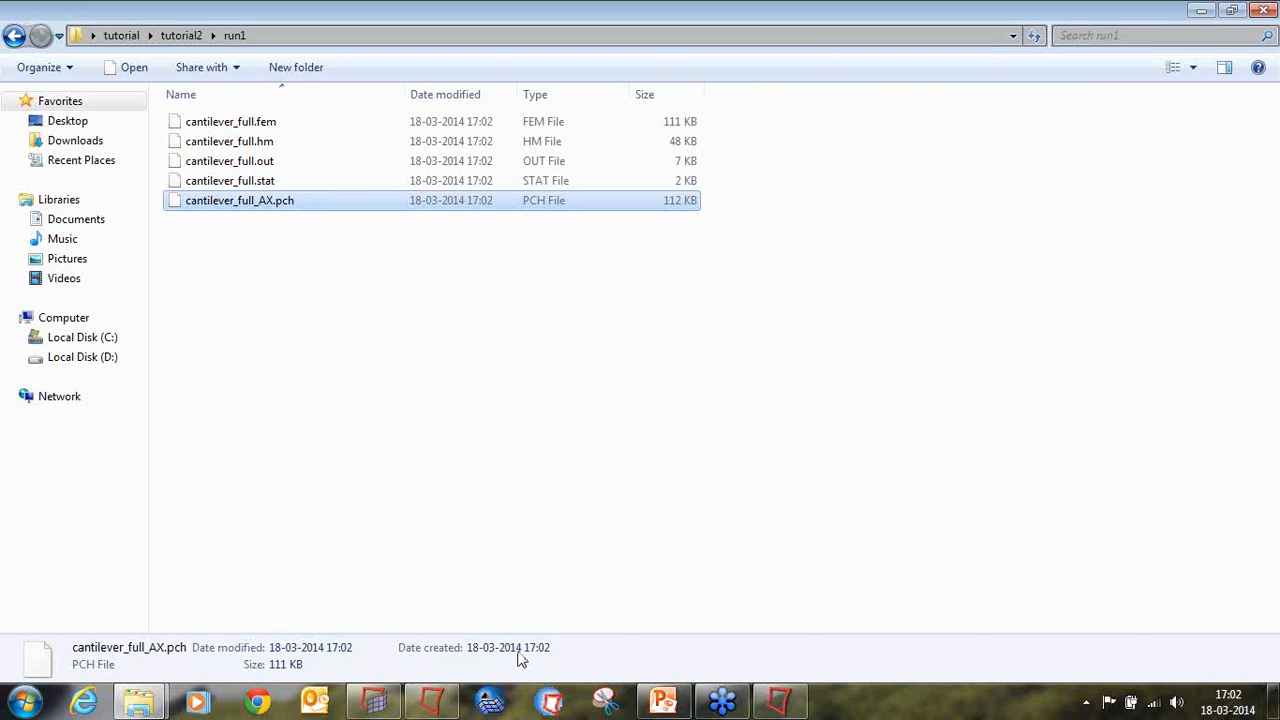
Step: Switch back to HyperMesh and leave the OptiStruct run setup
mouse_move(447, 704)
left_click(418, 596)
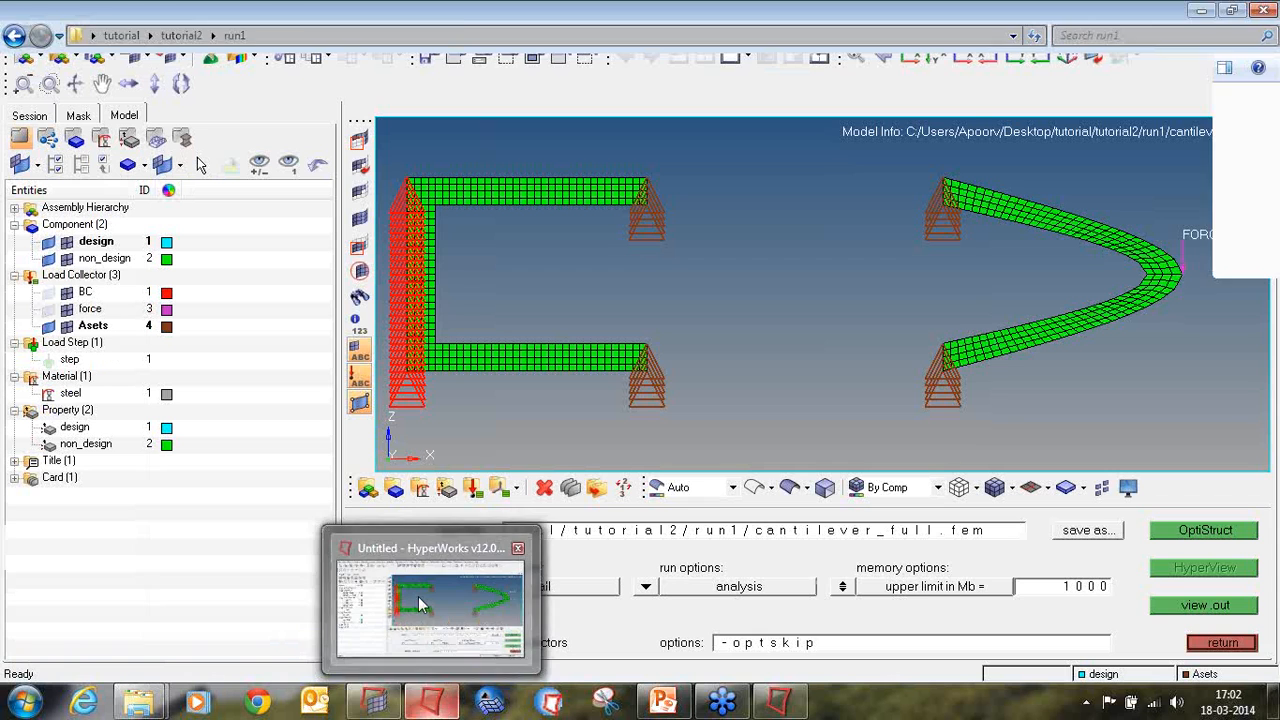
left_click(1224, 644)
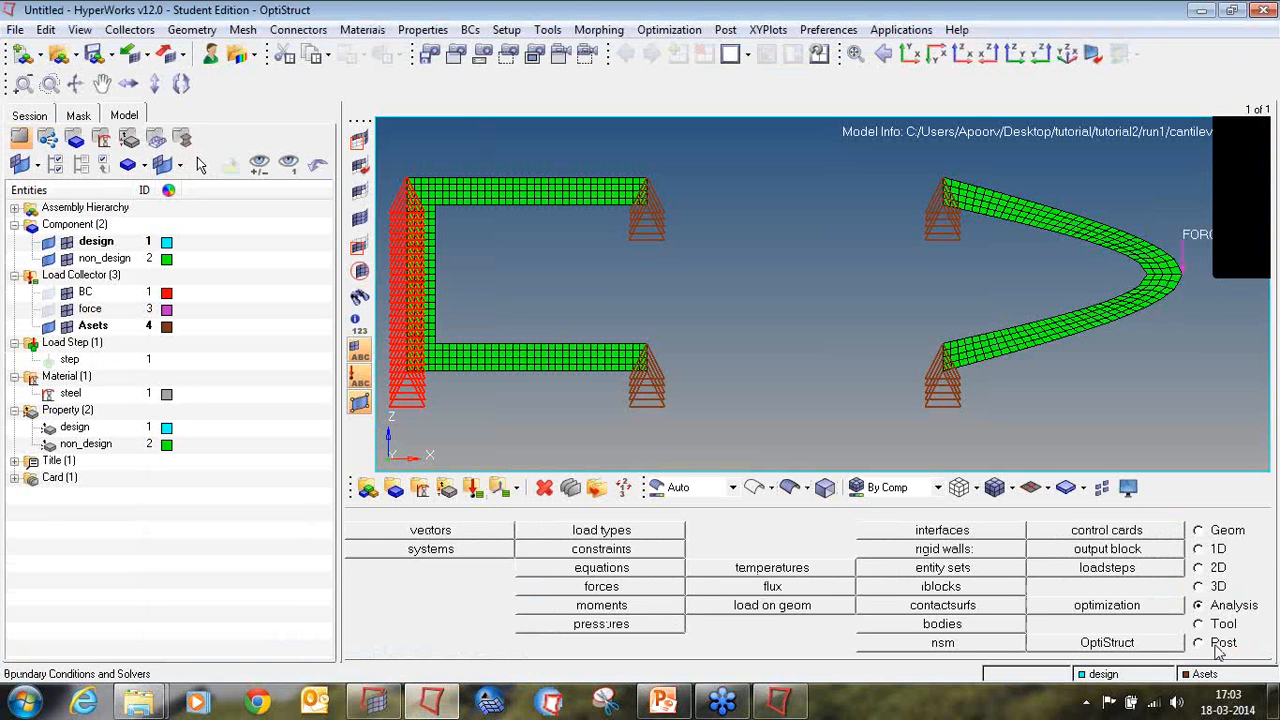
Step: Start a new model and open the original cantilever_full.hm from the Day6 reduced-model DMIG folder in AOC2014 online training session on the desktop
left_click(20, 55)
left_click(59, 54)
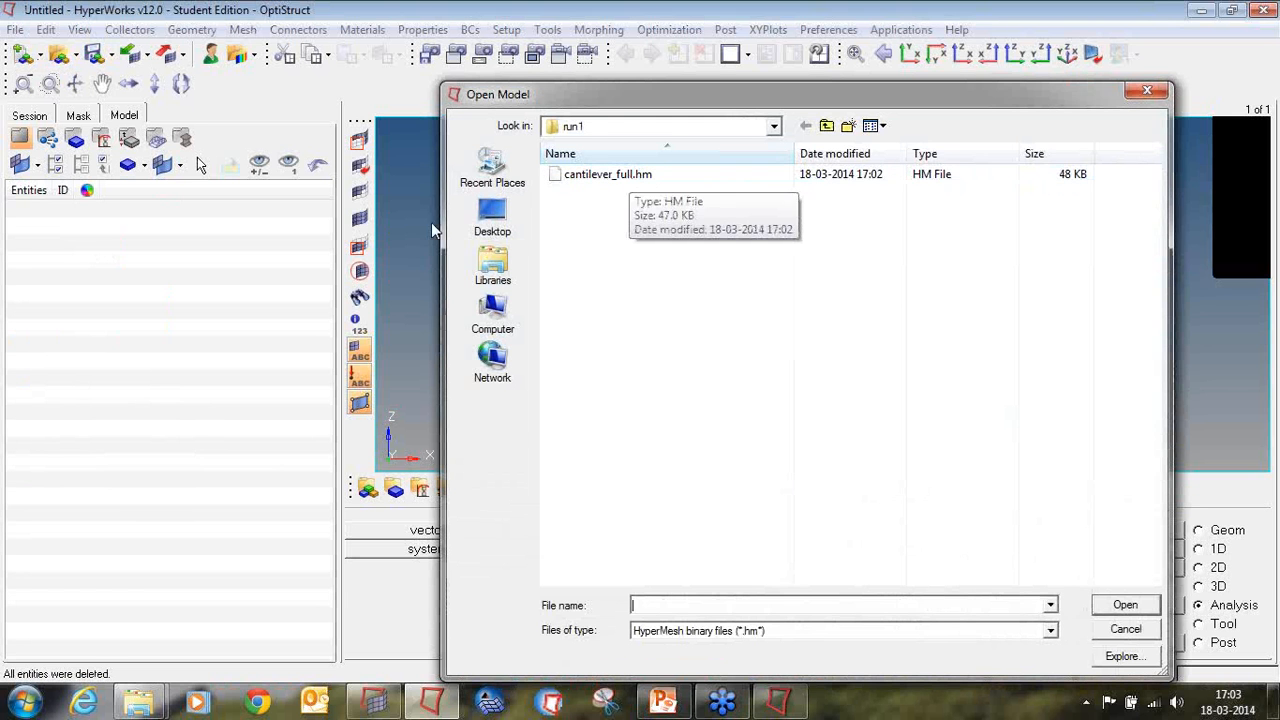
left_click(486, 225)
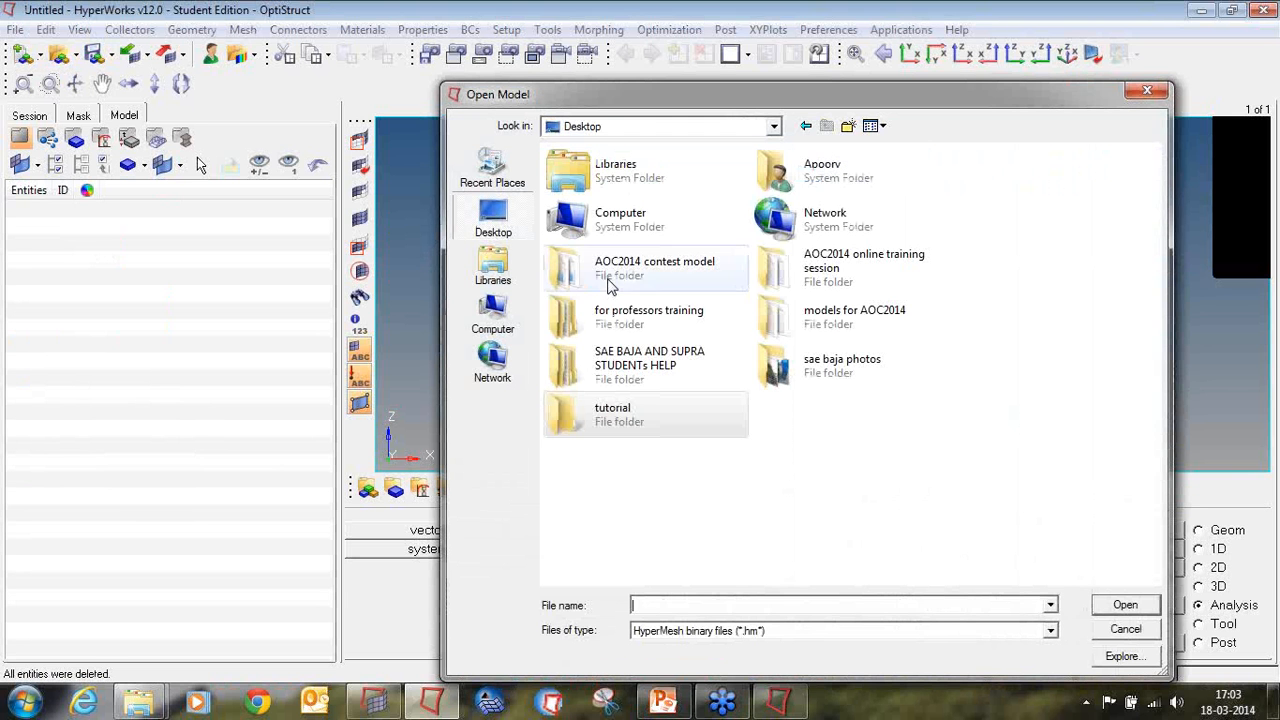
left_click(800, 272)
double_click(808, 285)
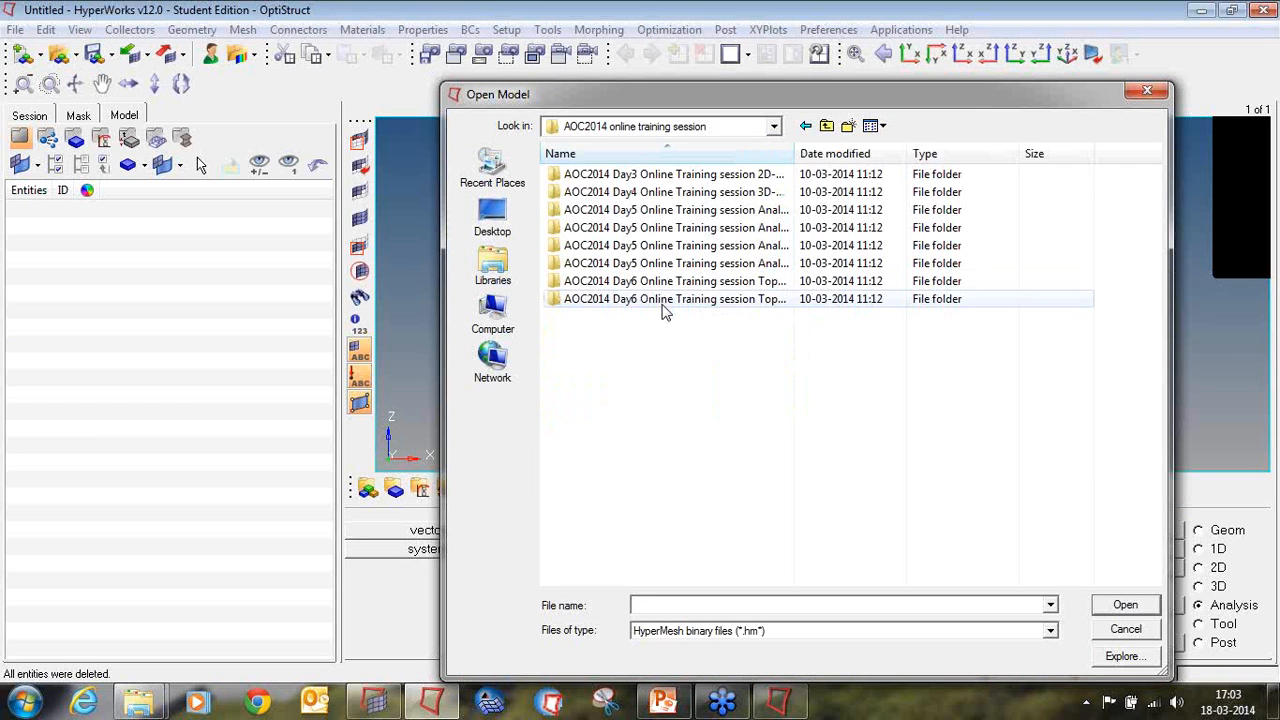
double_click(662, 303)
double_click(648, 192)
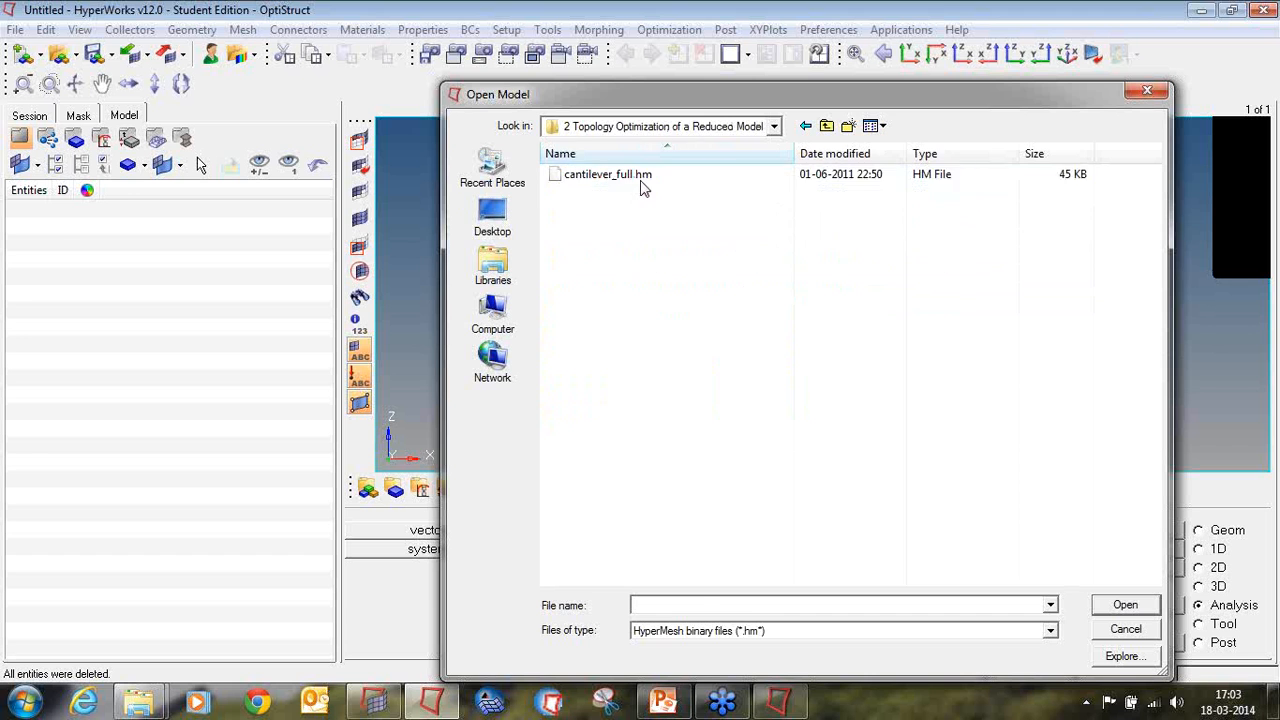
double_click(640, 180)
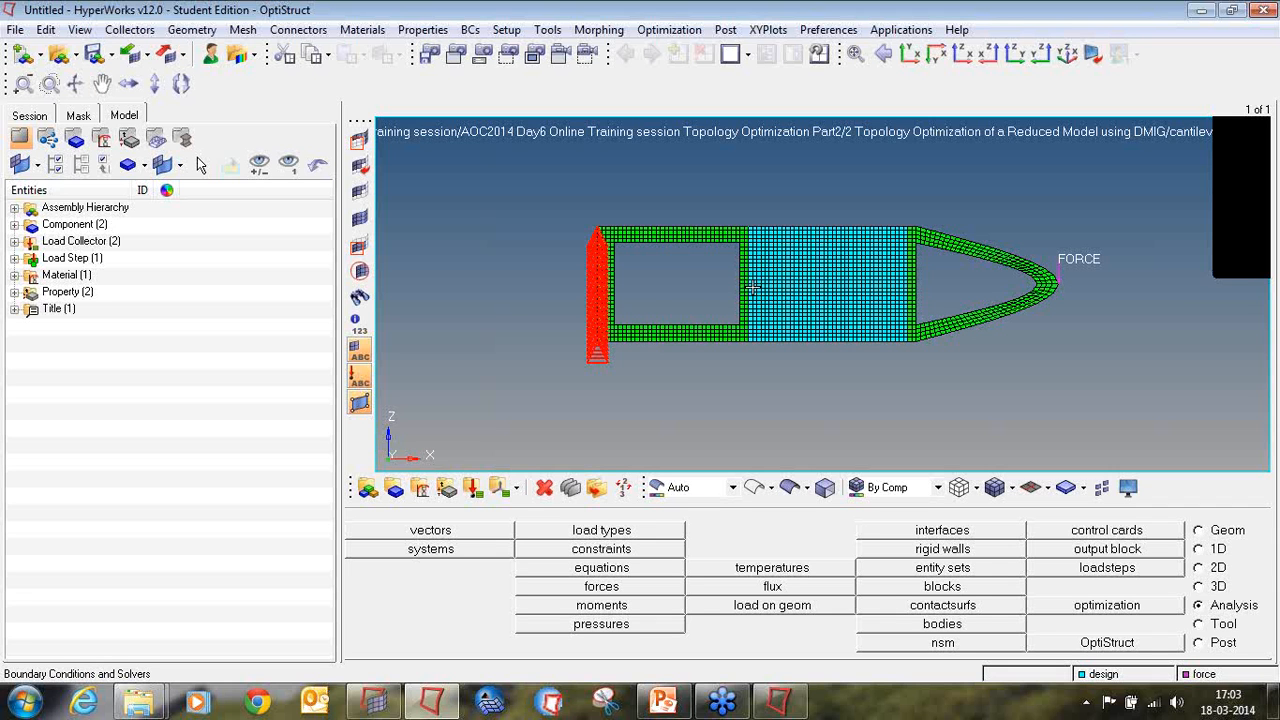
Step: Delete the elements of the left frame and the right curved arm, keeping the central design block with its two narrow green side strips
left_click(544, 487)
left_click_drag(496, 189, 742, 369, "shift")
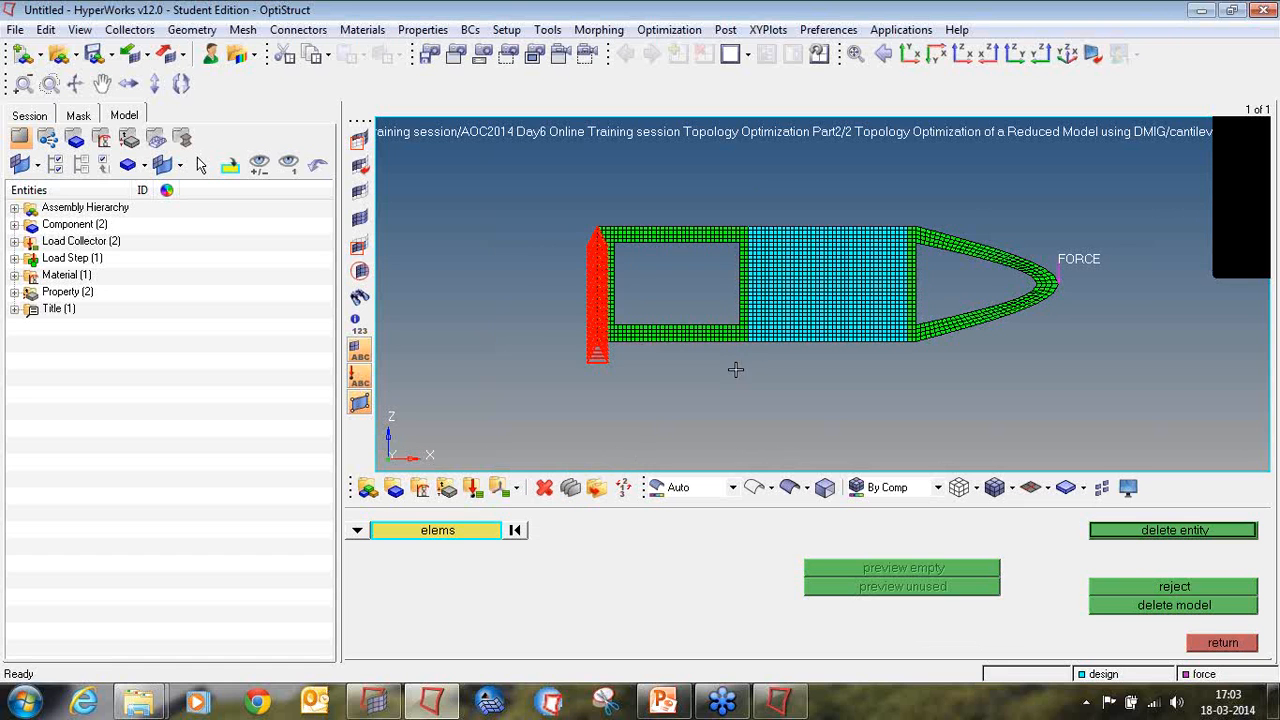
scroll(775, 262, "up", 2)
right_click_drag(1014, 280, 860, 269, "ctrl")
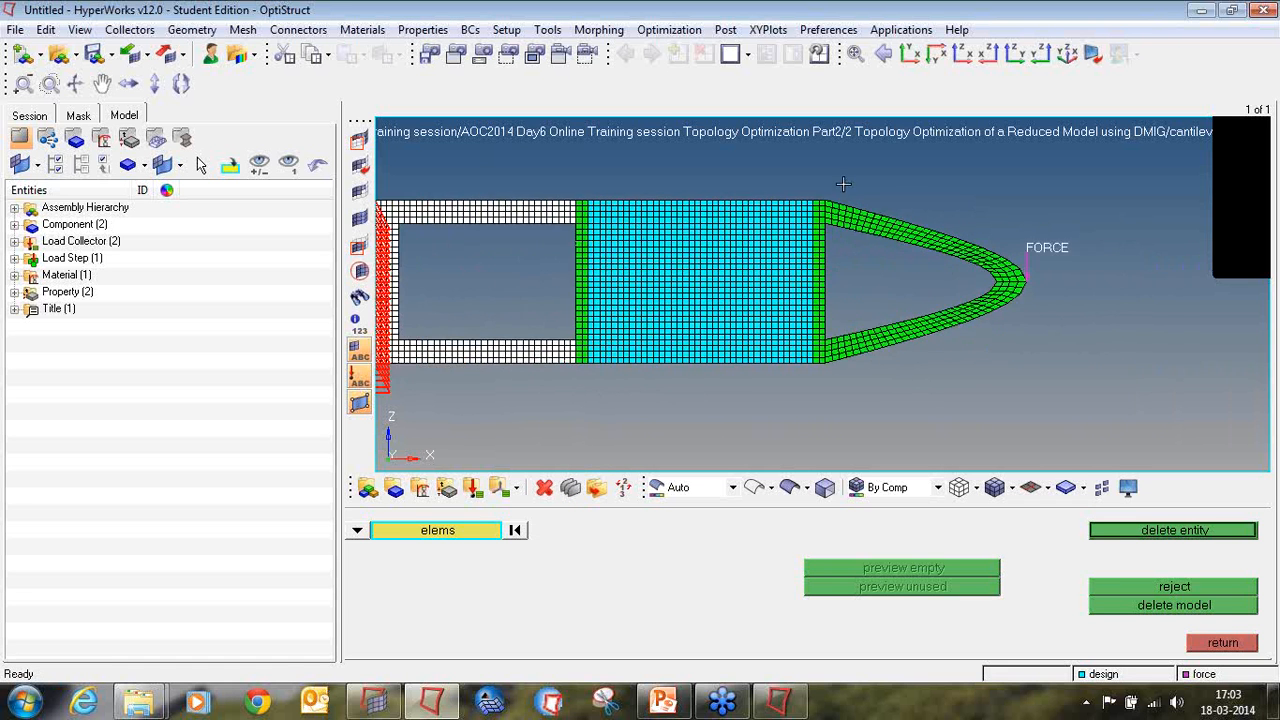
scroll(840, 185, "up", 1)
left_click_drag(827, 189, 1098, 432, "shift")
left_click_drag(822, 188, 852, 236, "shift")
left_click_drag(820, 365, 843, 400, "shift")
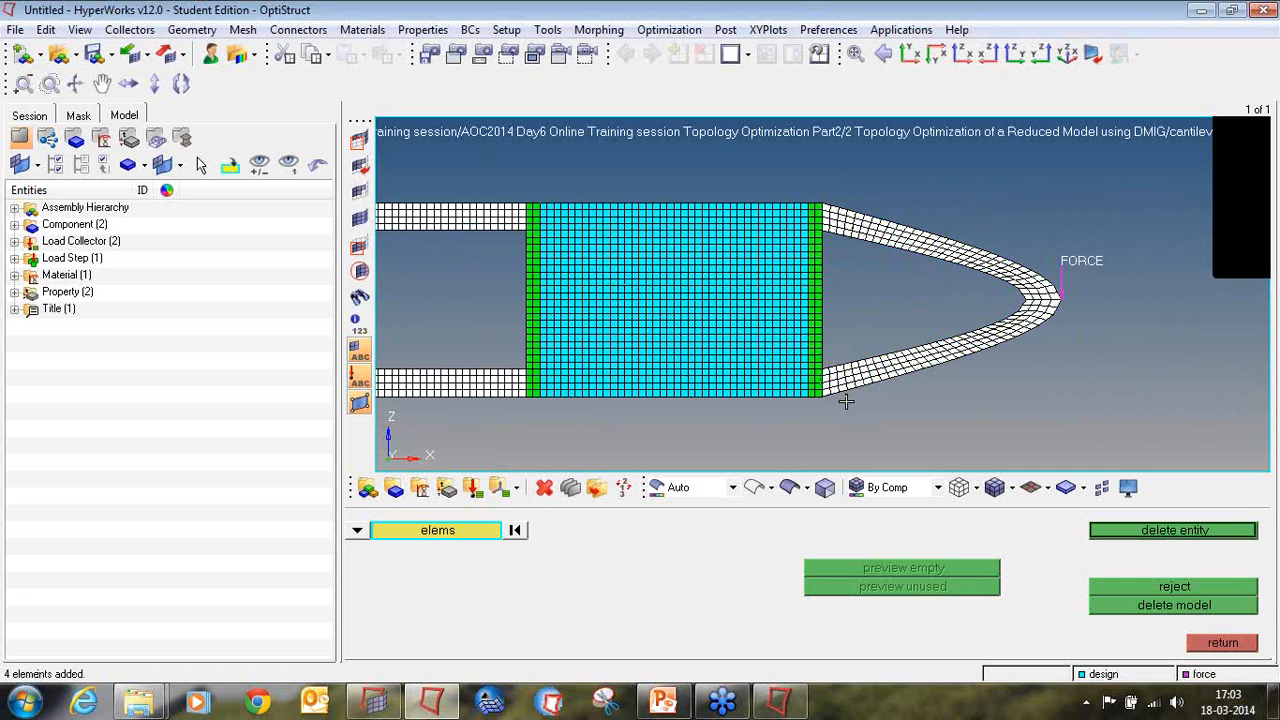
scroll(889, 310, "down", 1)
right_click_drag(930, 306, 955, 304, "ctrl")
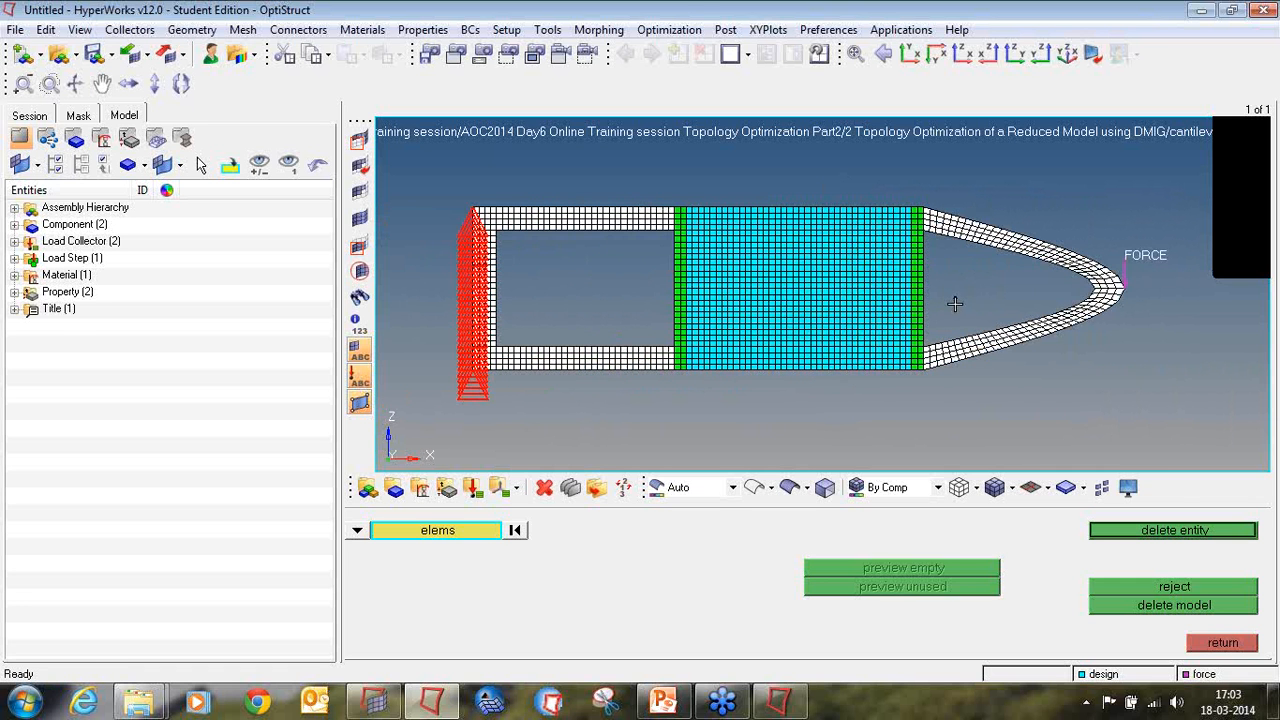
middle_click(955, 304)
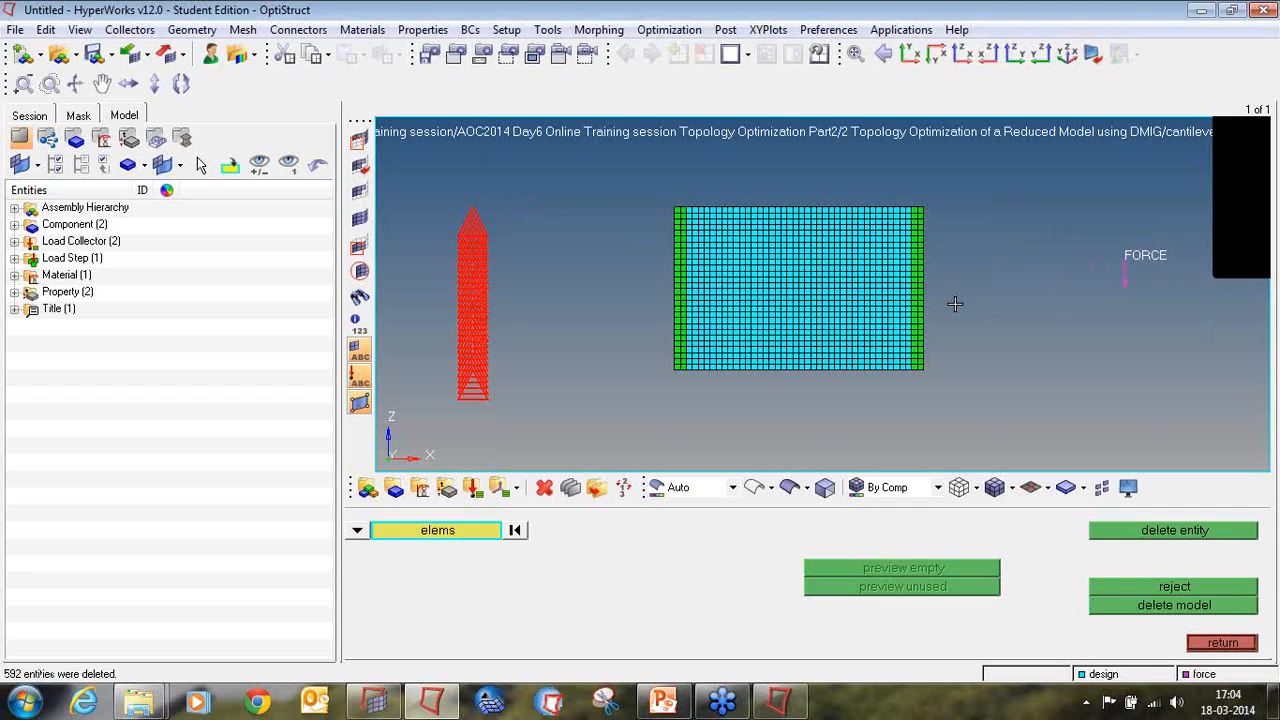
left_click(1214, 642)
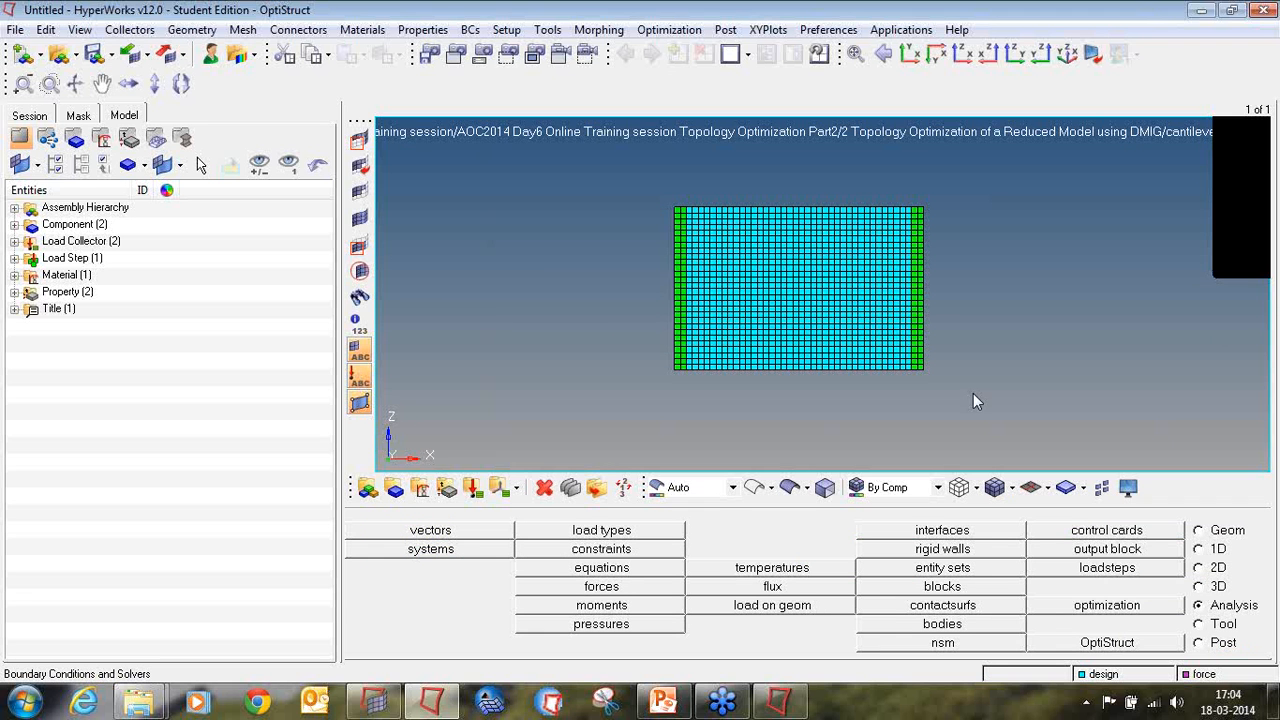
Step: Add an INCLUDE_BULK control card to the remaining design-block model
scroll(952, 338, "up", 3)
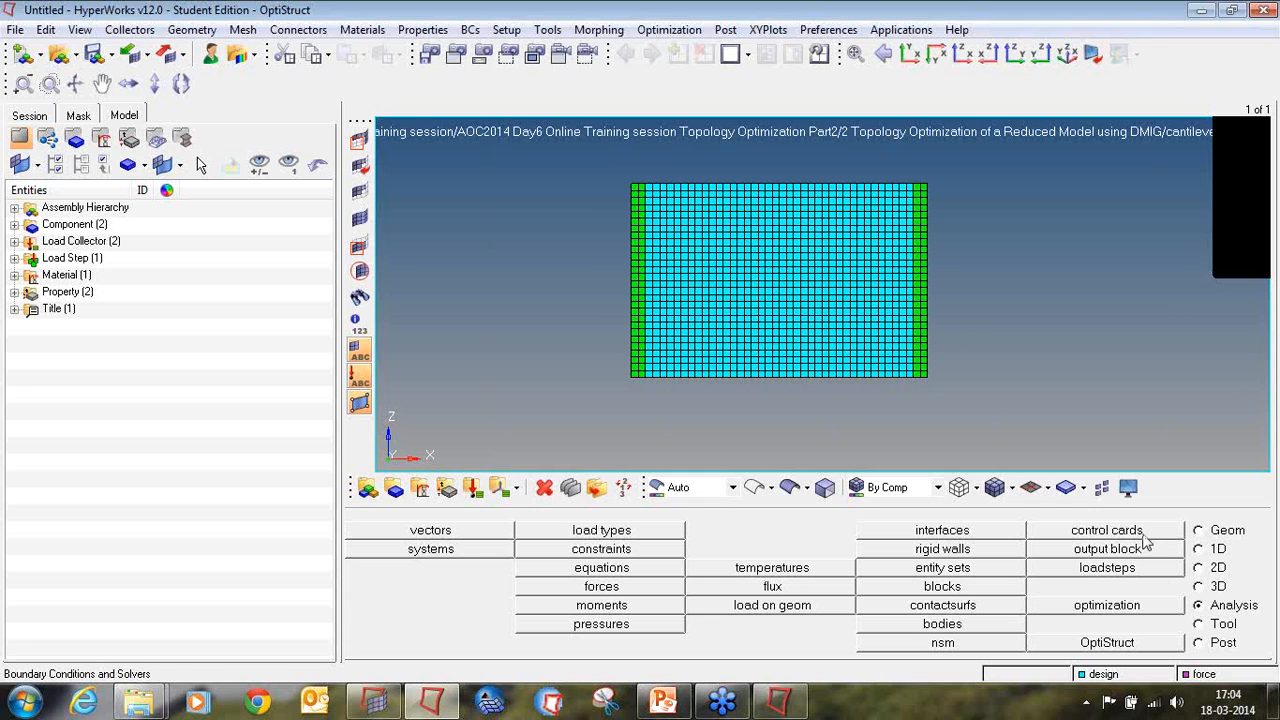
left_click(1110, 531)
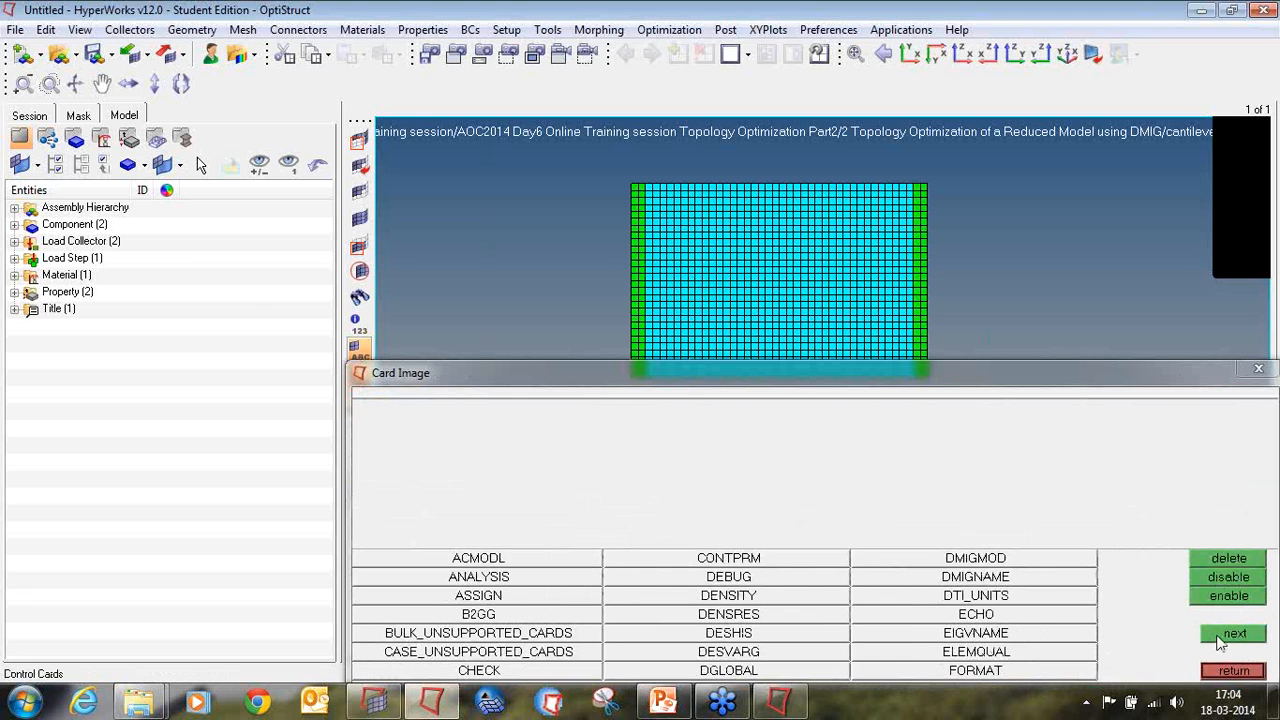
left_click(1232, 634)
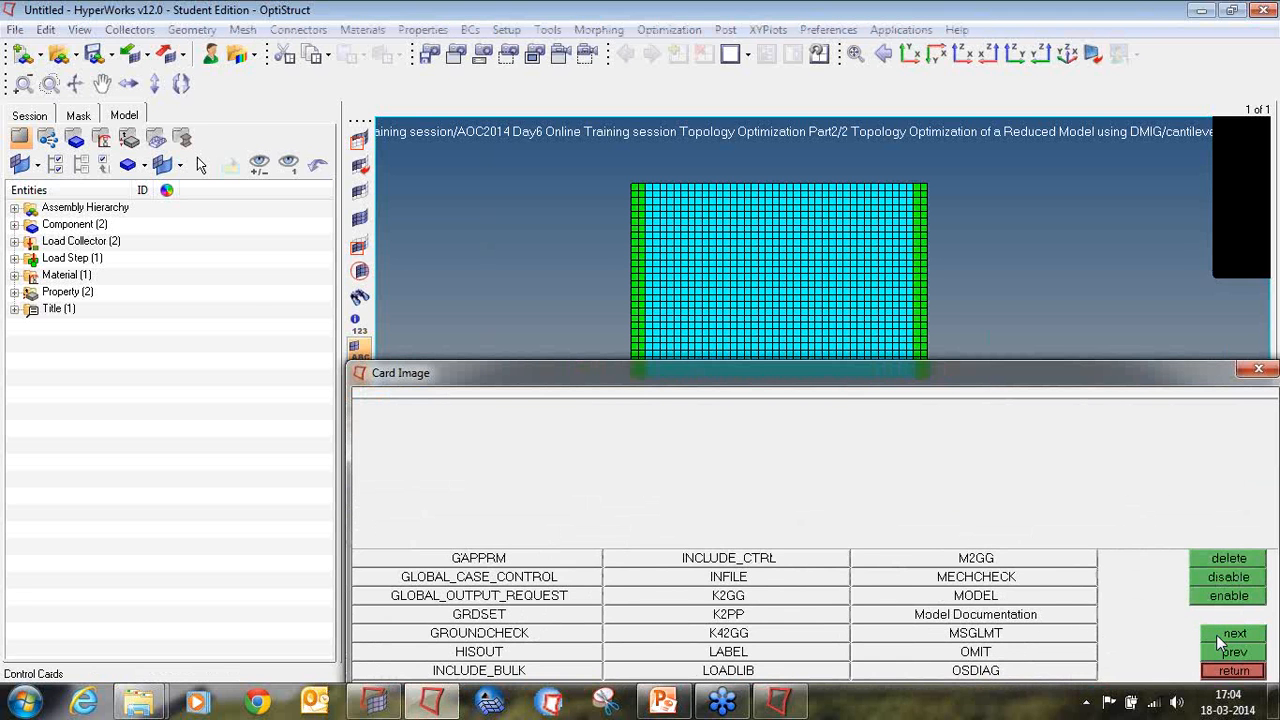
left_click(480, 670)
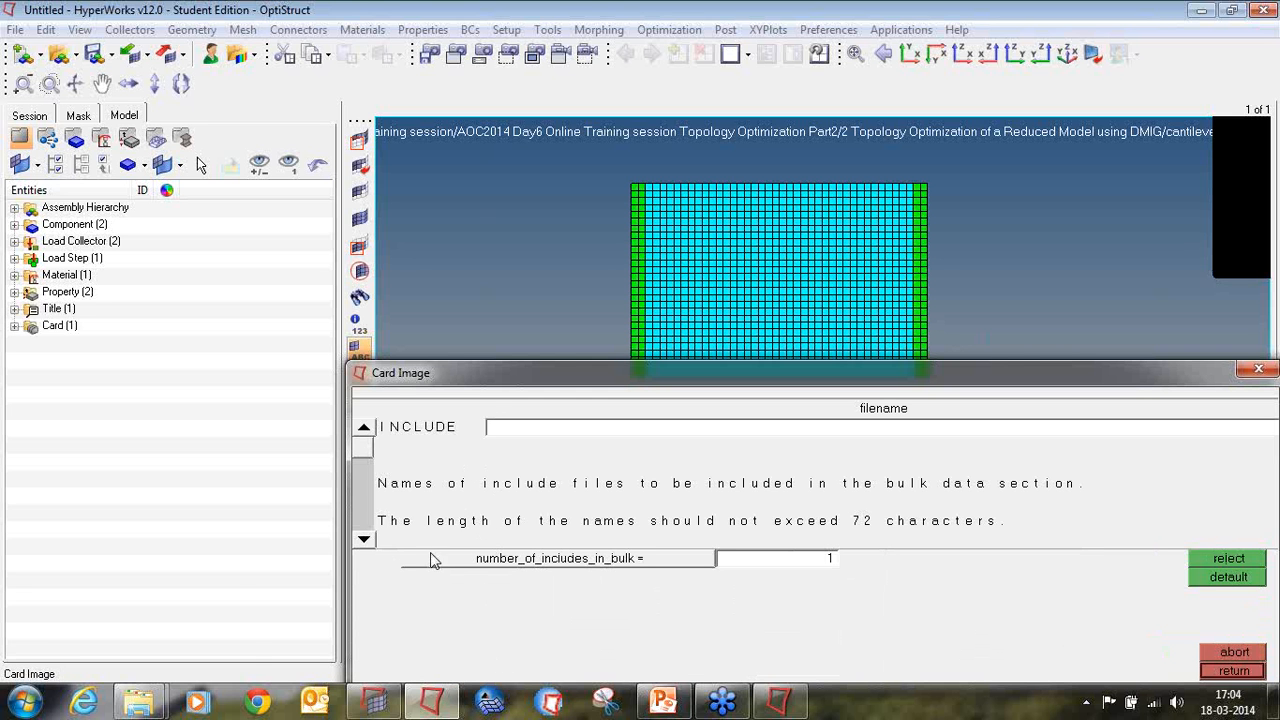
Step: Copy the run1 folder's path in Windows Explorer and paste it as the INCLUDE file name in HyperMesh
mouse_move(140, 708)
left_click(250, 640)
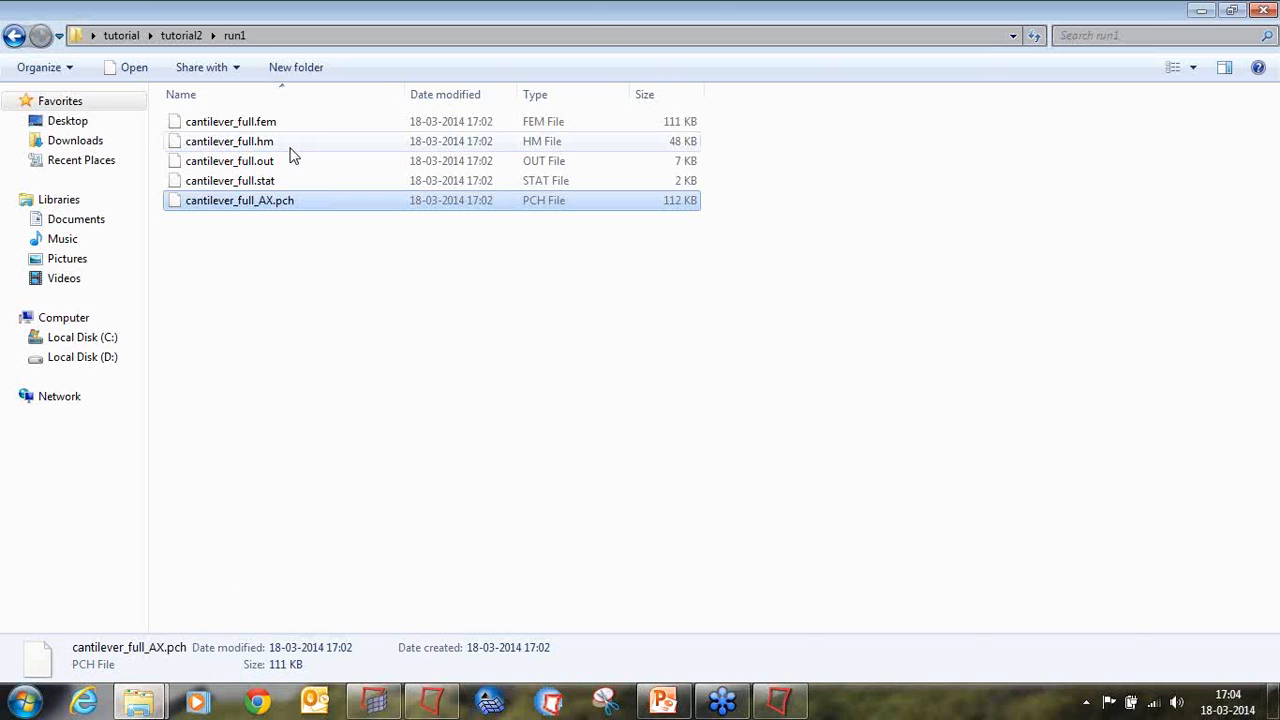
left_click(314, 40)
key("ctrl+c")
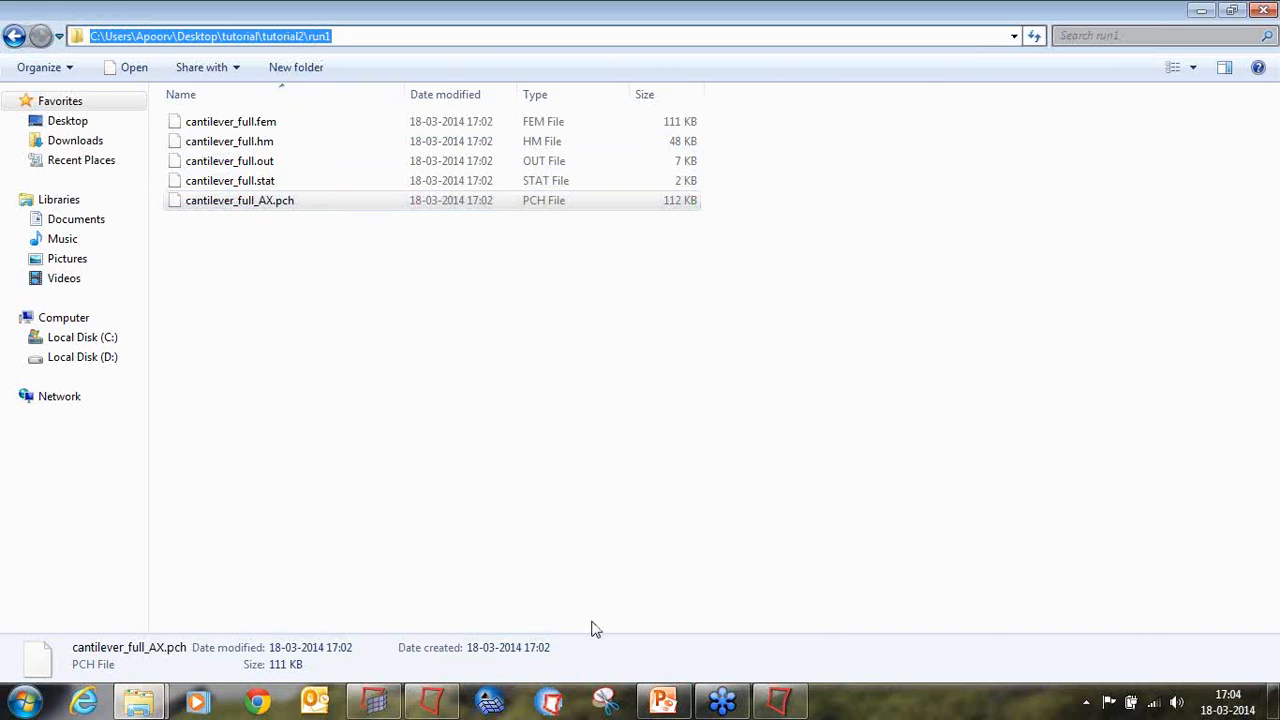
left_click(449, 707)
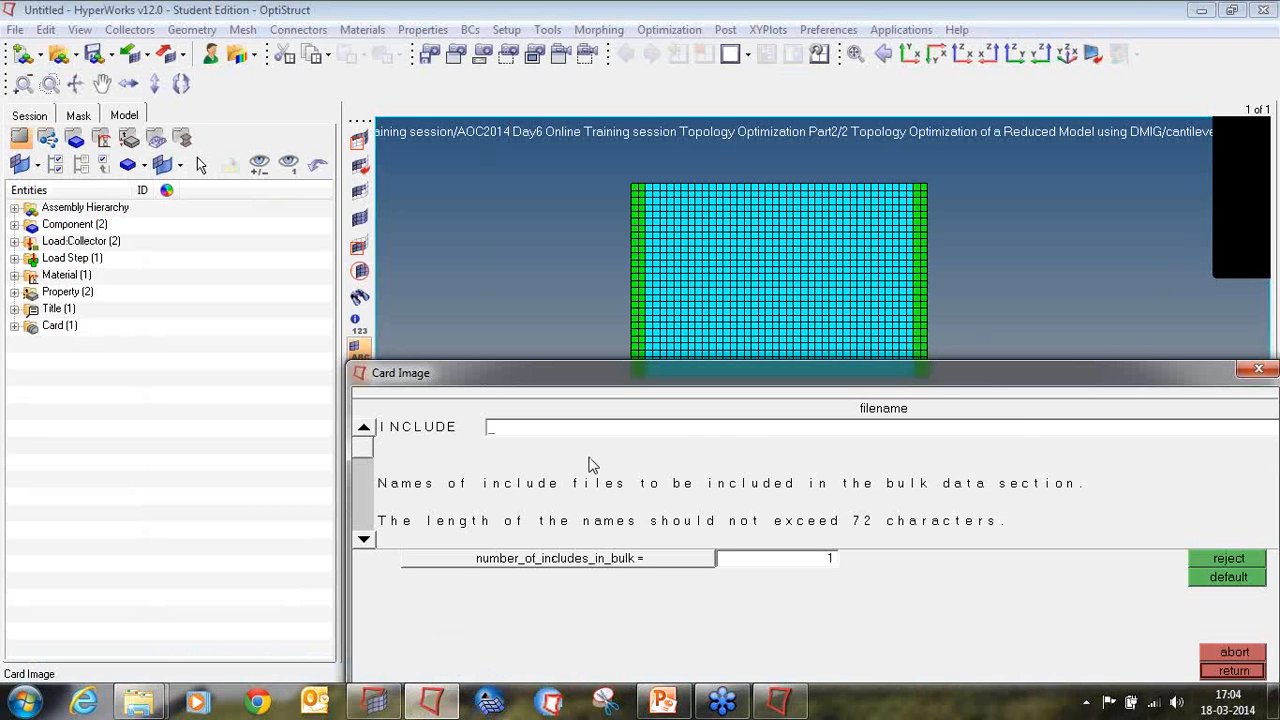
key("ctrl+v")
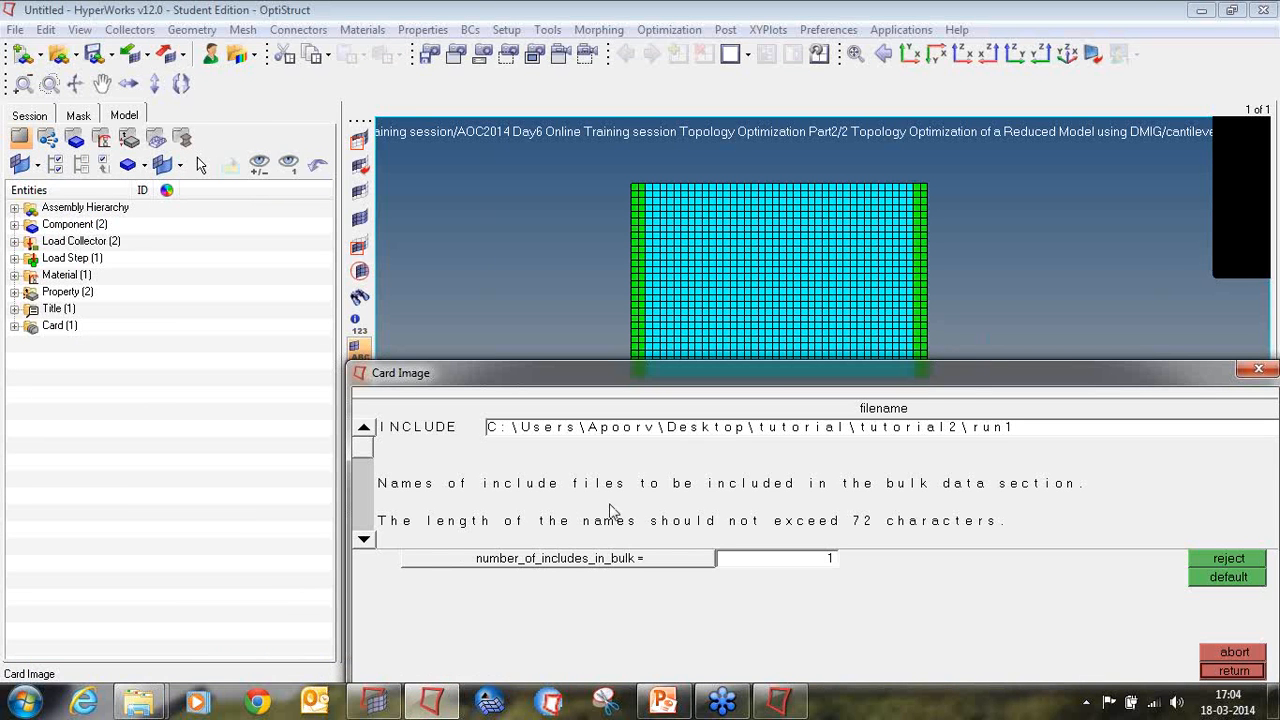
Step: Switch to the run1 folder in Windows Explorer and copy the full name of cantilever_full_AX.pch, including its extension
mouse_move(141, 705)
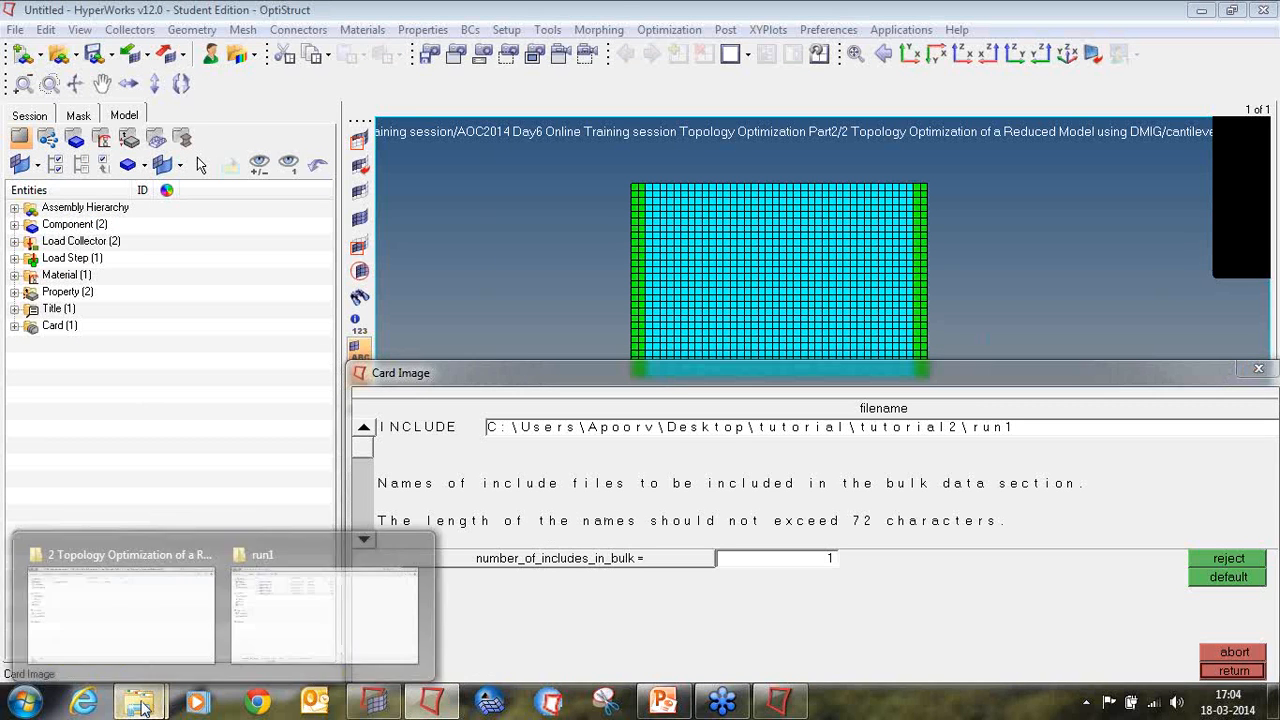
left_click(271, 632)
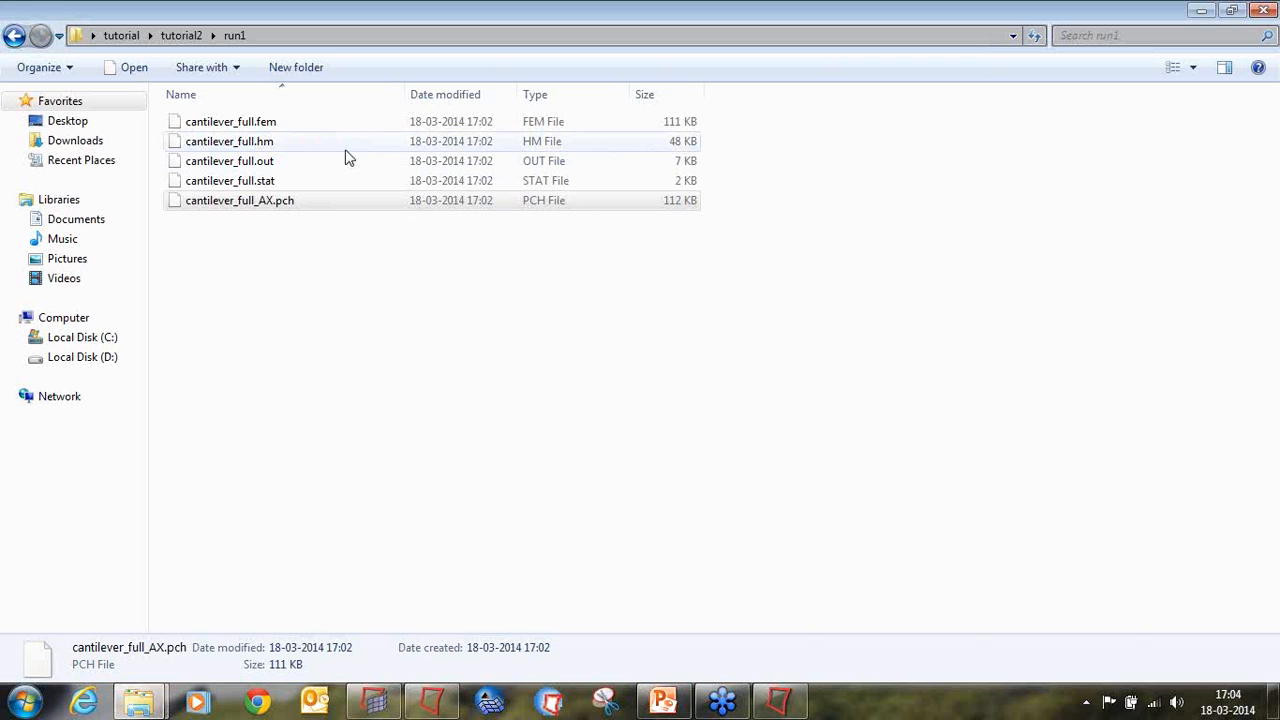
right_click(268, 202)
left_click(311, 436)
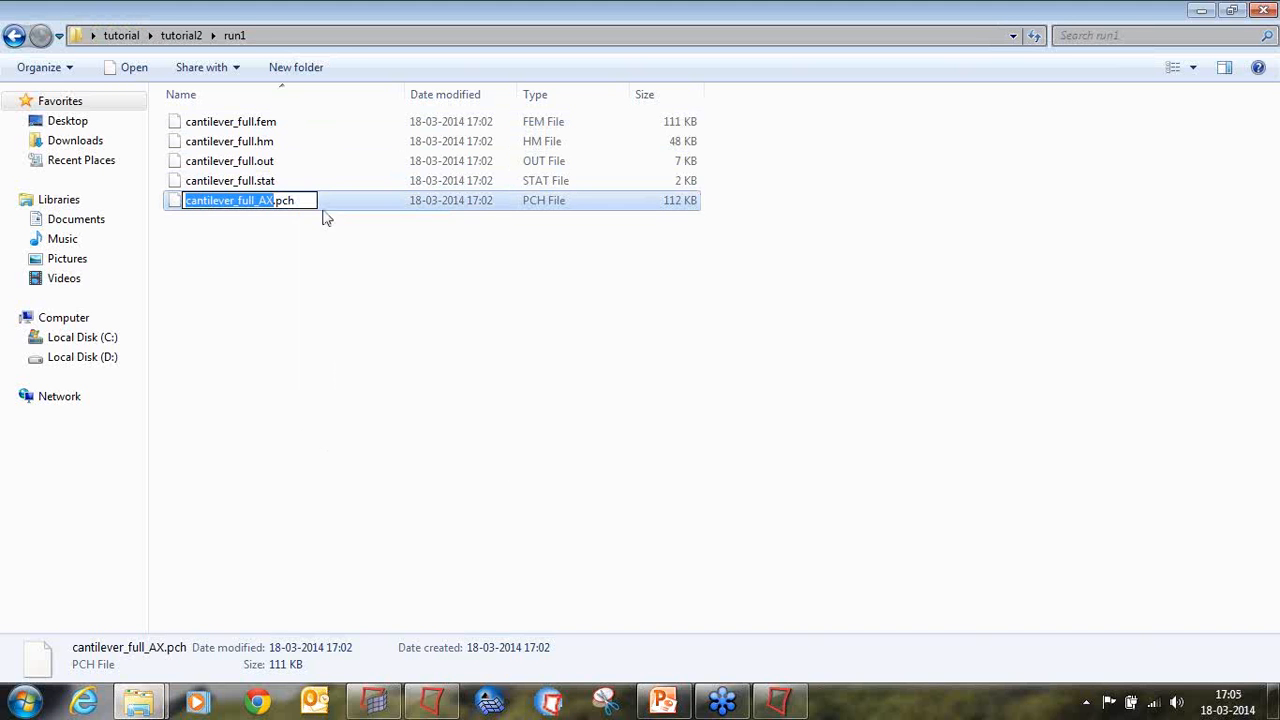
left_click_drag(306, 200, 126, 200)
key("ctrl+c")
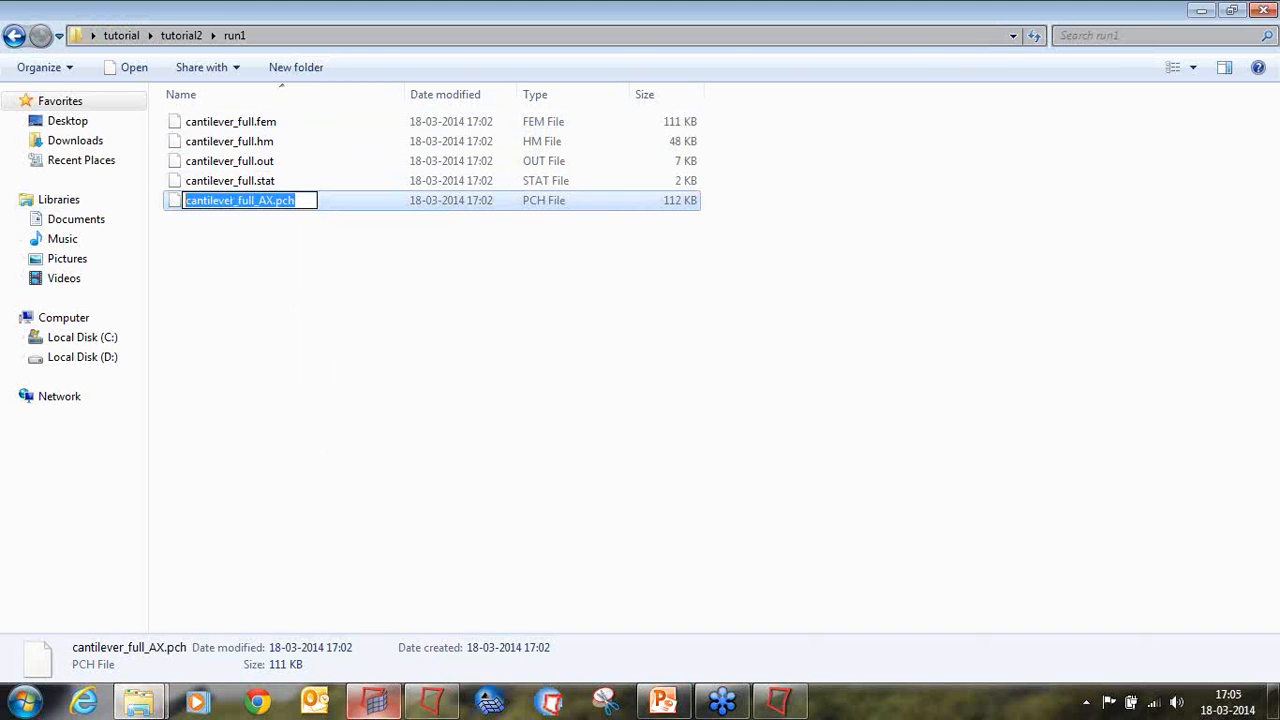
Step: Switch back to HyperMesh, replace the INCLUDE entry with cantilever_full_AX.pch and accept the card
left_click(431, 700)
left_click(984, 422)
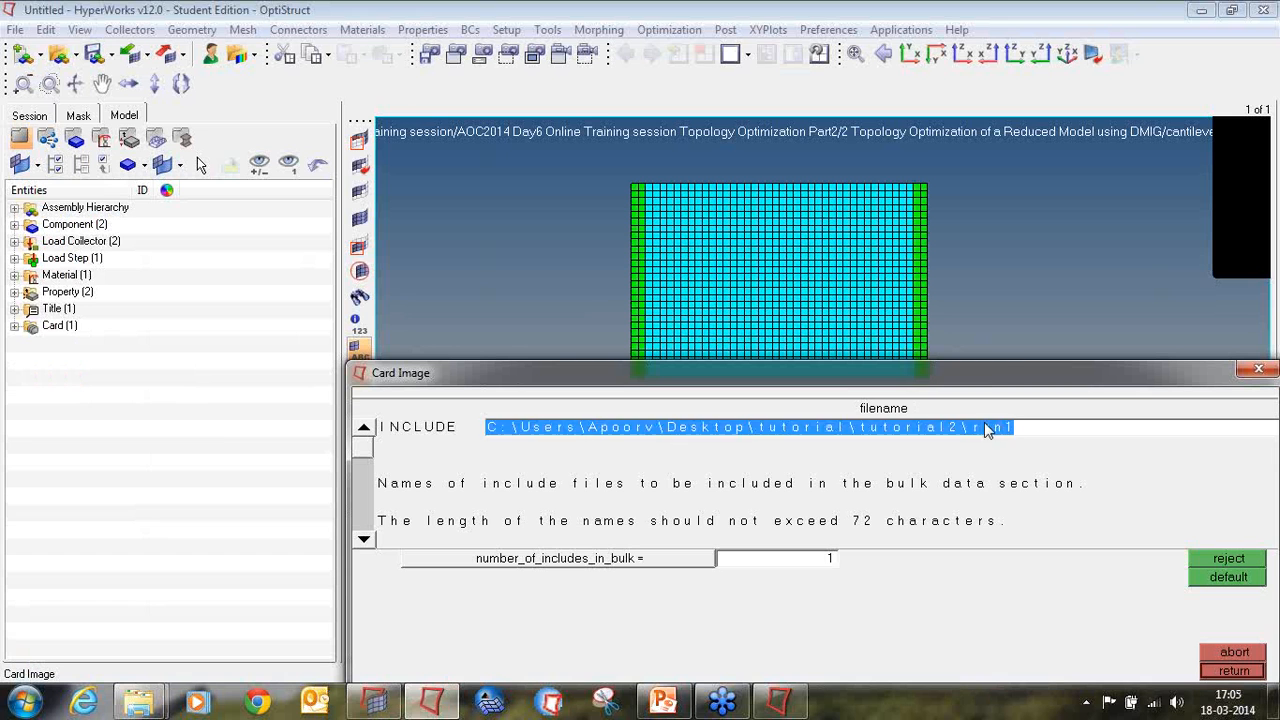
left_click(984, 422)
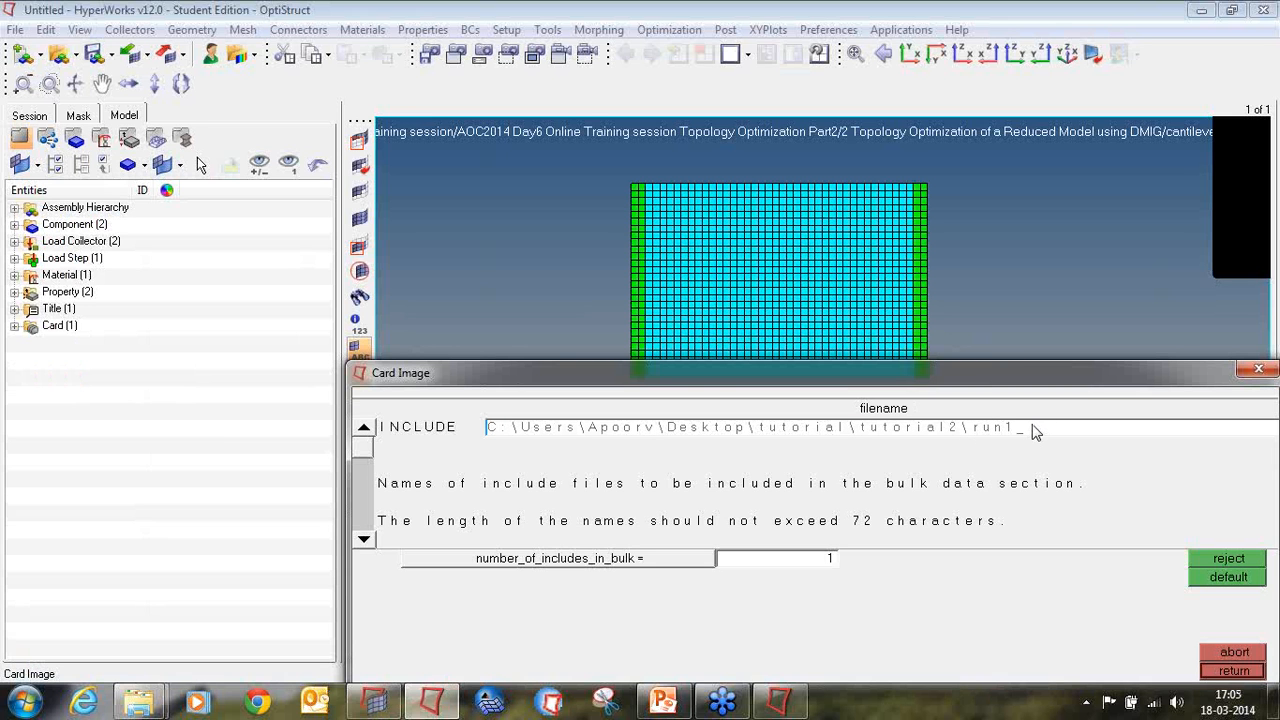
key("BackSpace")
key("BackSpace")
key("BackSpace")
key("BackSpace")
key("BackSpace")
key("BackSpace")
key("BackSpace")
key("BackSpace")
key("BackSpace")
key("BackSpace")
key("BackSpace")
key("BackSpace")
key("BackSpace")
key("BackSpace")
key("BackSpace")
key("BackSpace")
key("BackSpace")
key("BackSpace")
key("BackSpace")
key("BackSpace")
key("ctrl+v")
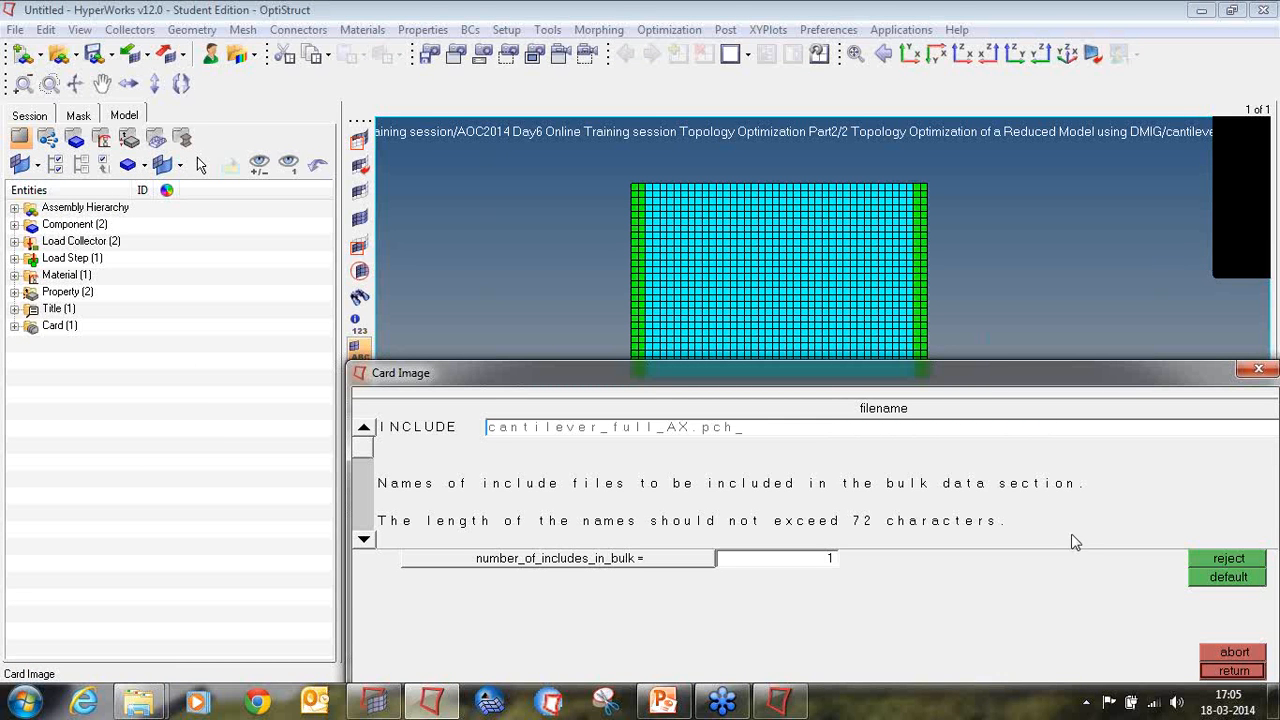
left_click(1049, 505)
left_click(1252, 676)
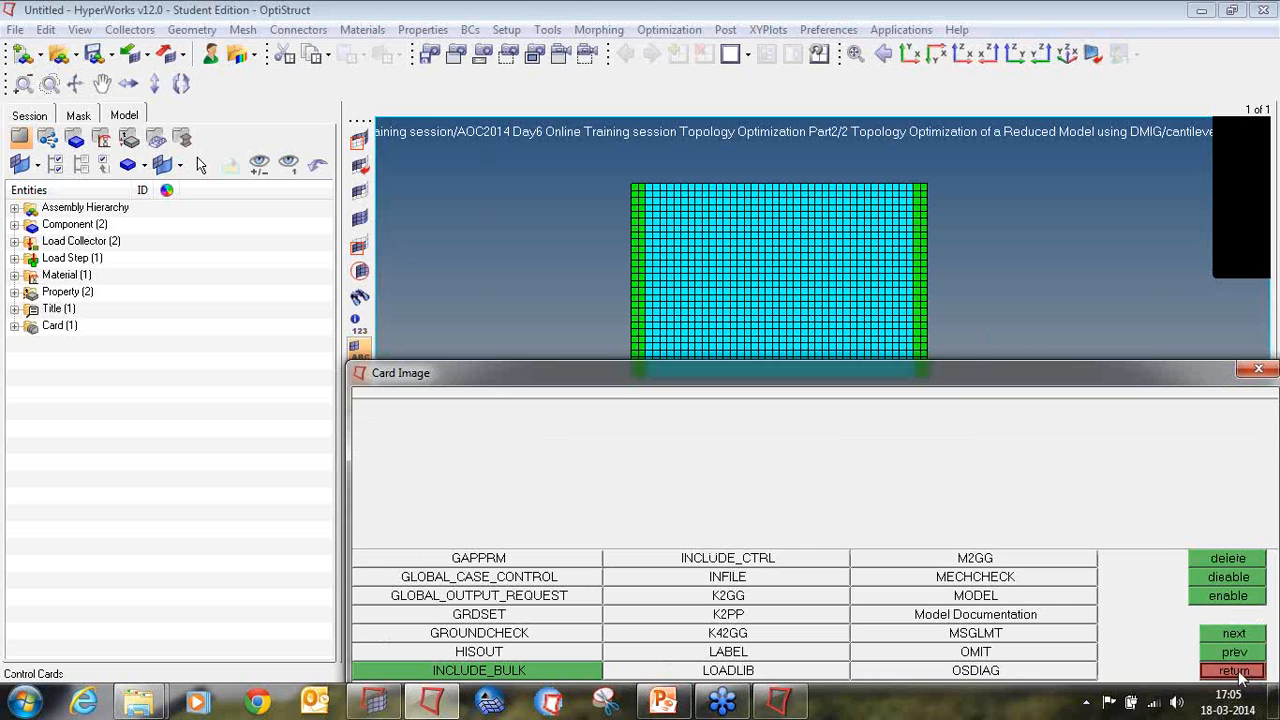
Step: Add a K2GG control card, then switch to the run1 folder in Windows Explorer and open cantilever_full_AX.pch with Notepad
left_click(730, 596)
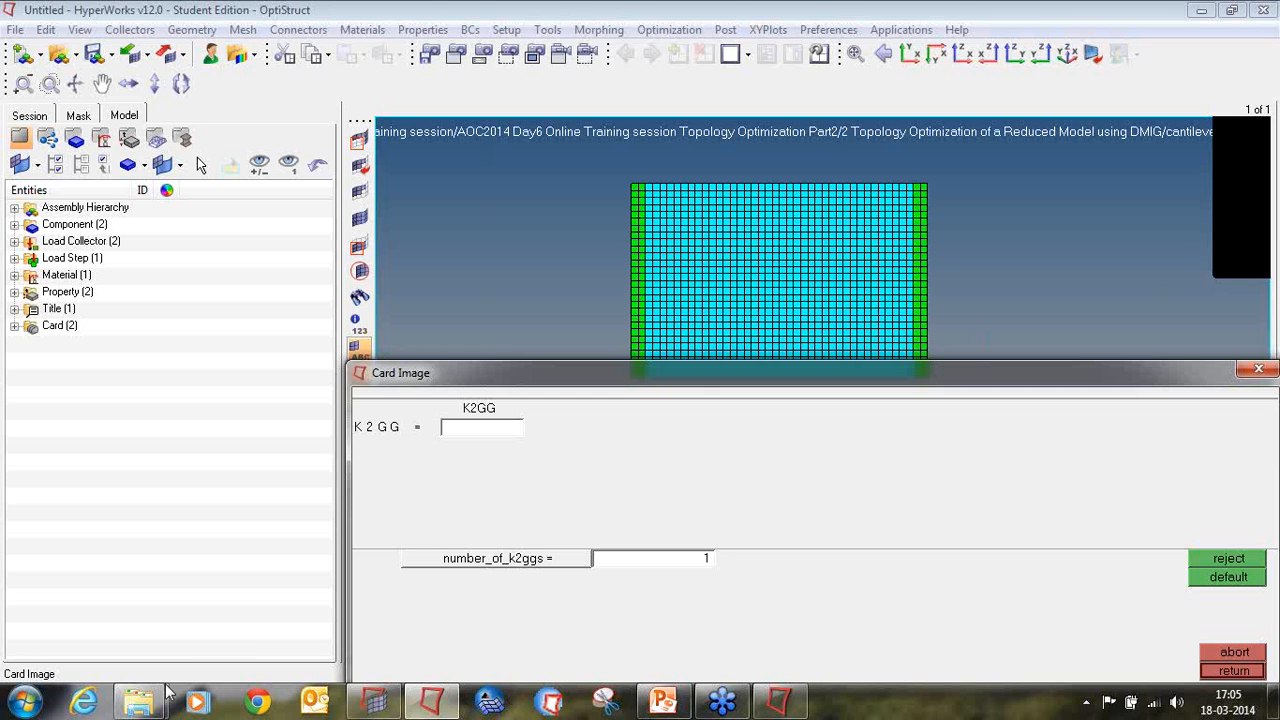
mouse_move(138, 702)
left_click(265, 557)
double_click(275, 207)
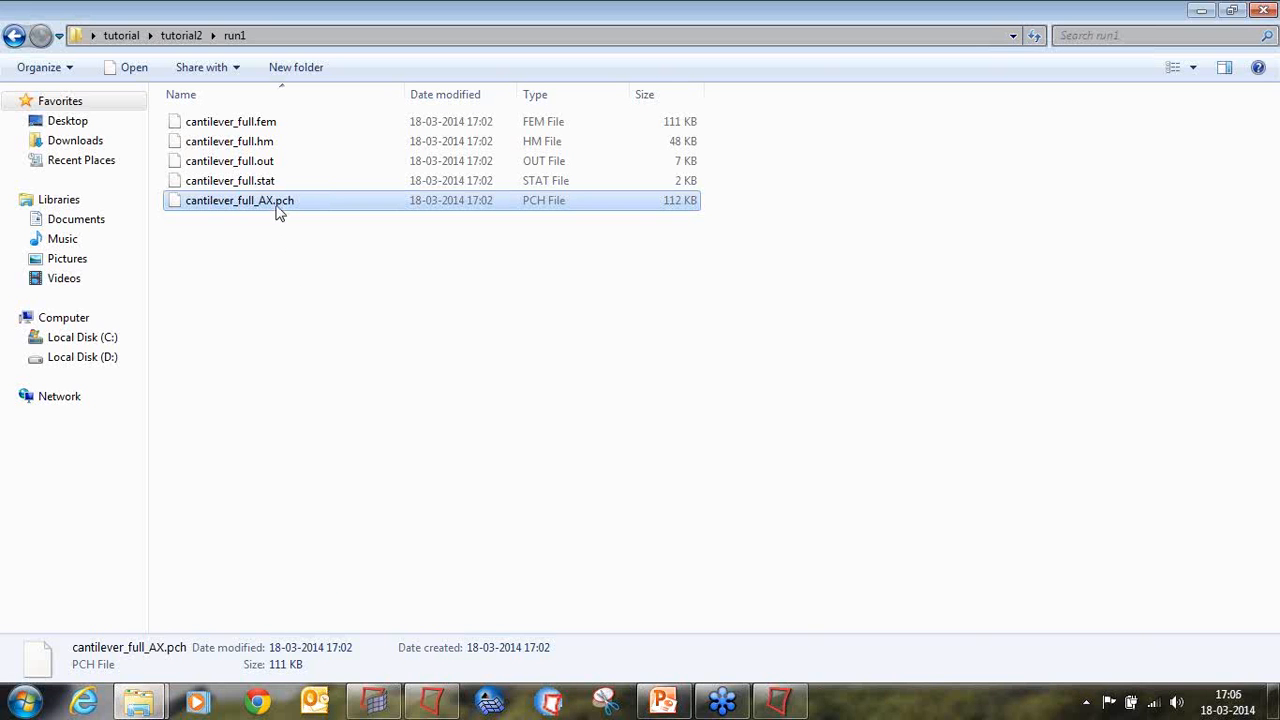
left_click(552, 399)
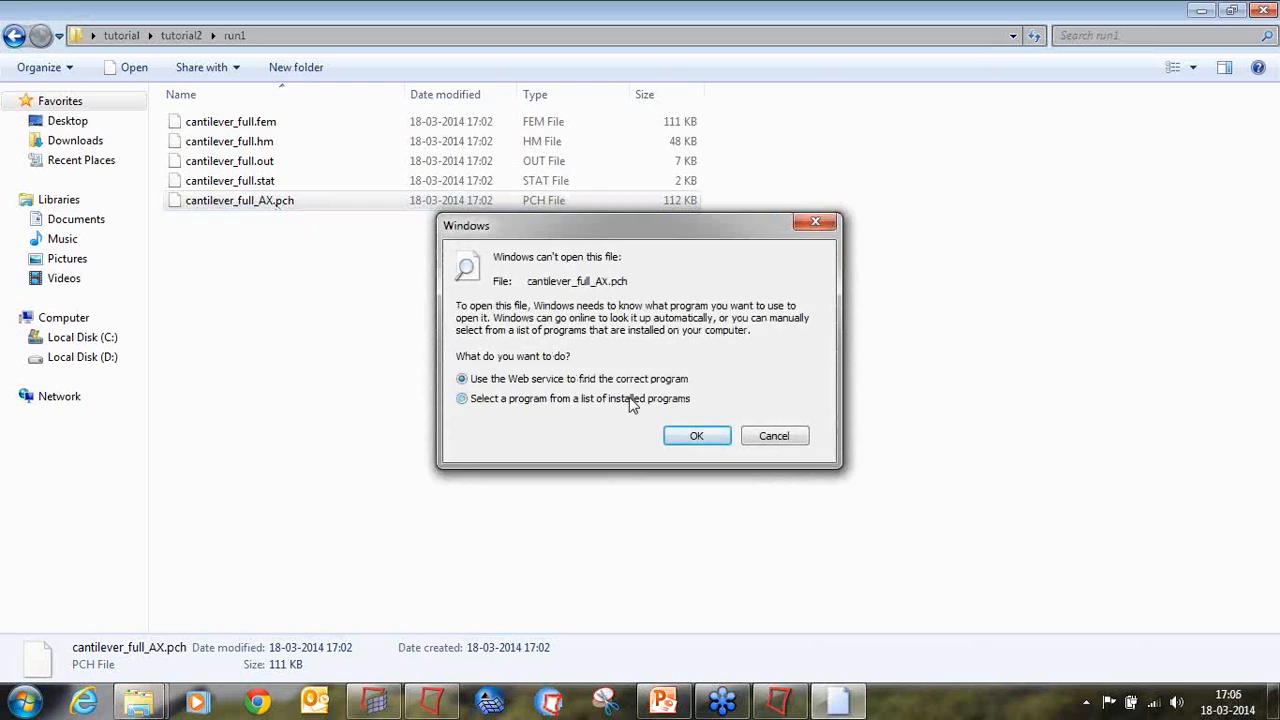
left_click(697, 436)
double_click(443, 297)
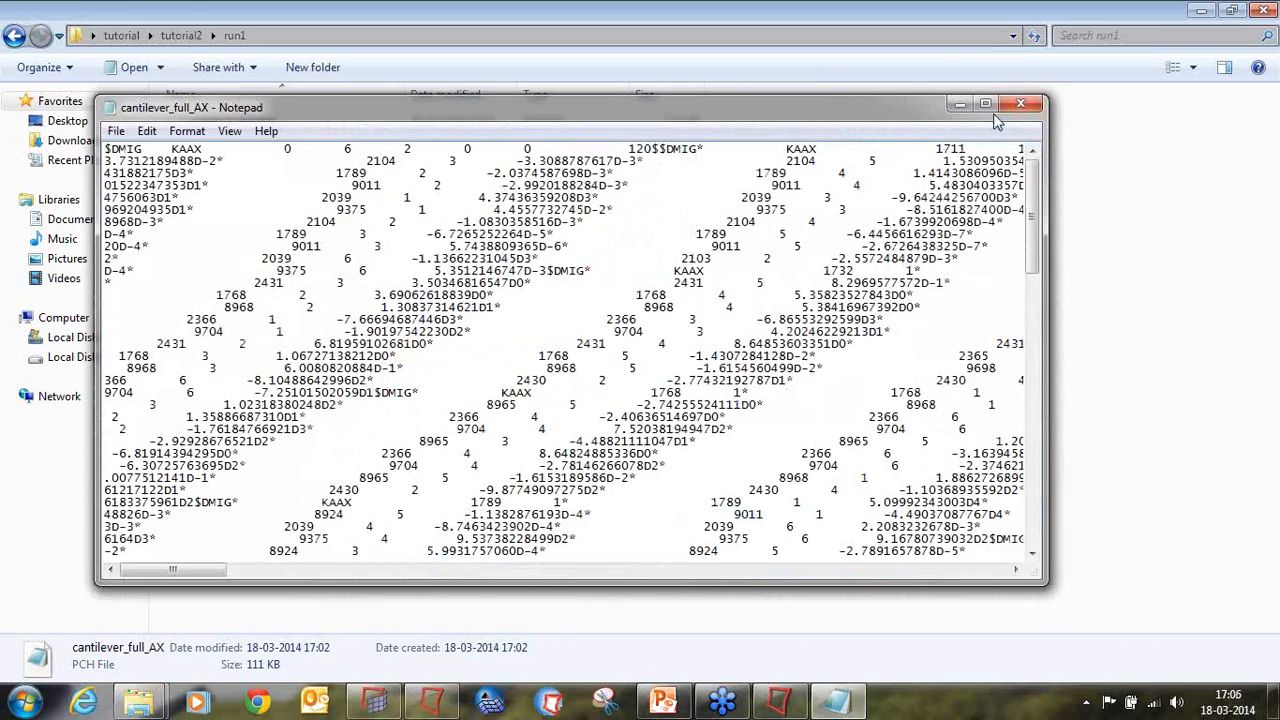
Step: Examine the DMIG entries throughout cantilever_full_AX.pch in Notepad to identify the stiffness matrix name
left_click(985, 103)
scroll(929, 230, "down", 20)
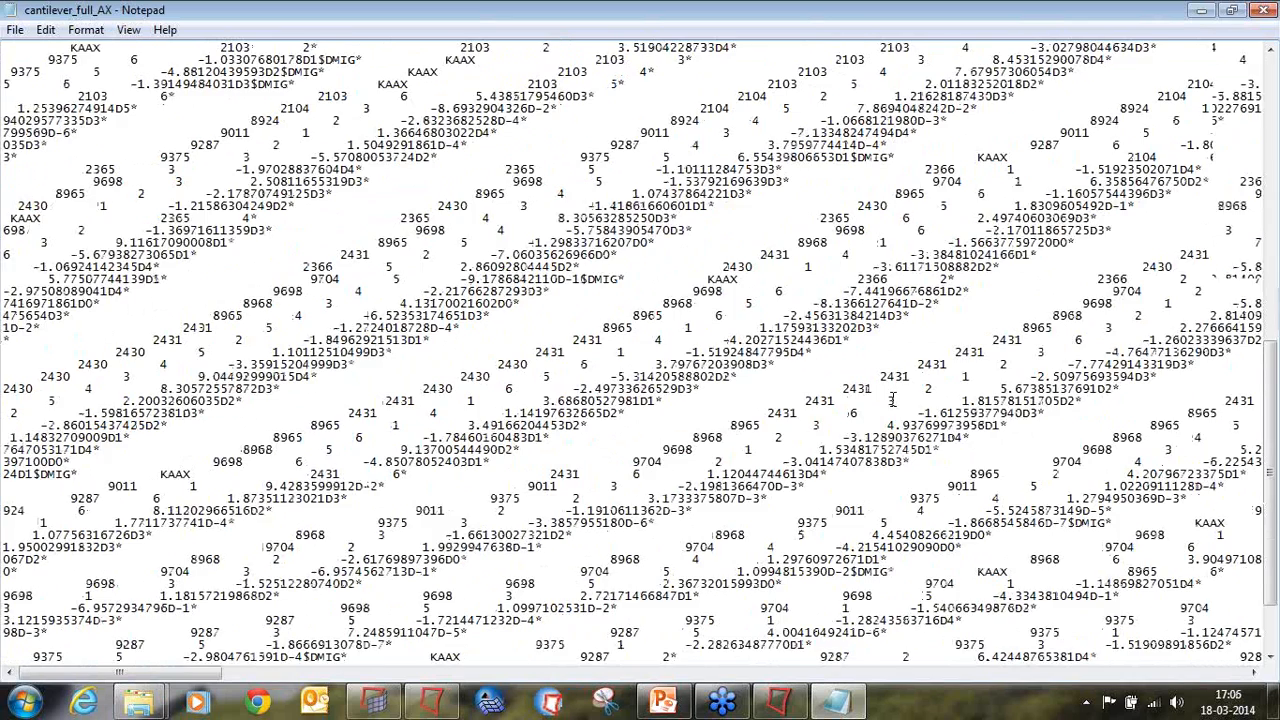
scroll(893, 400, "up", 1)
scroll(893, 400, "down", 1)
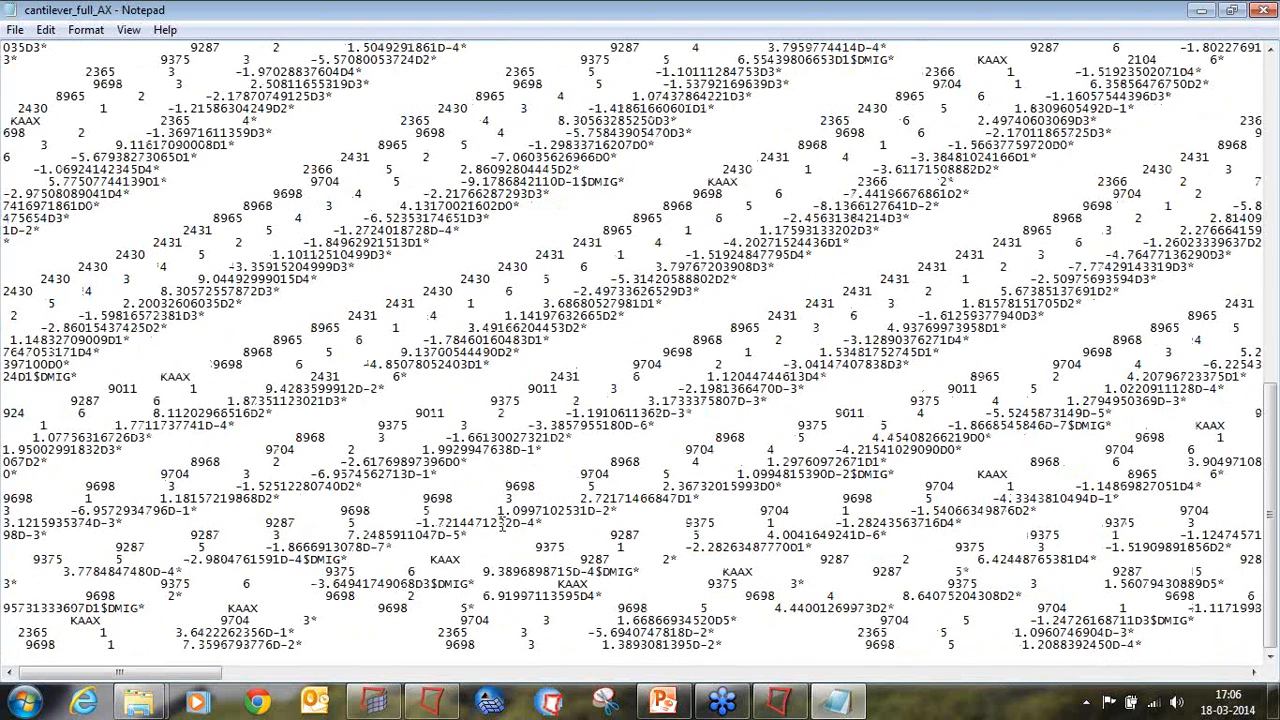
left_click_drag(229, 604, 266, 606)
left_click_drag(71, 620, 102, 620)
left_click_drag(182, 678, 1258, 662)
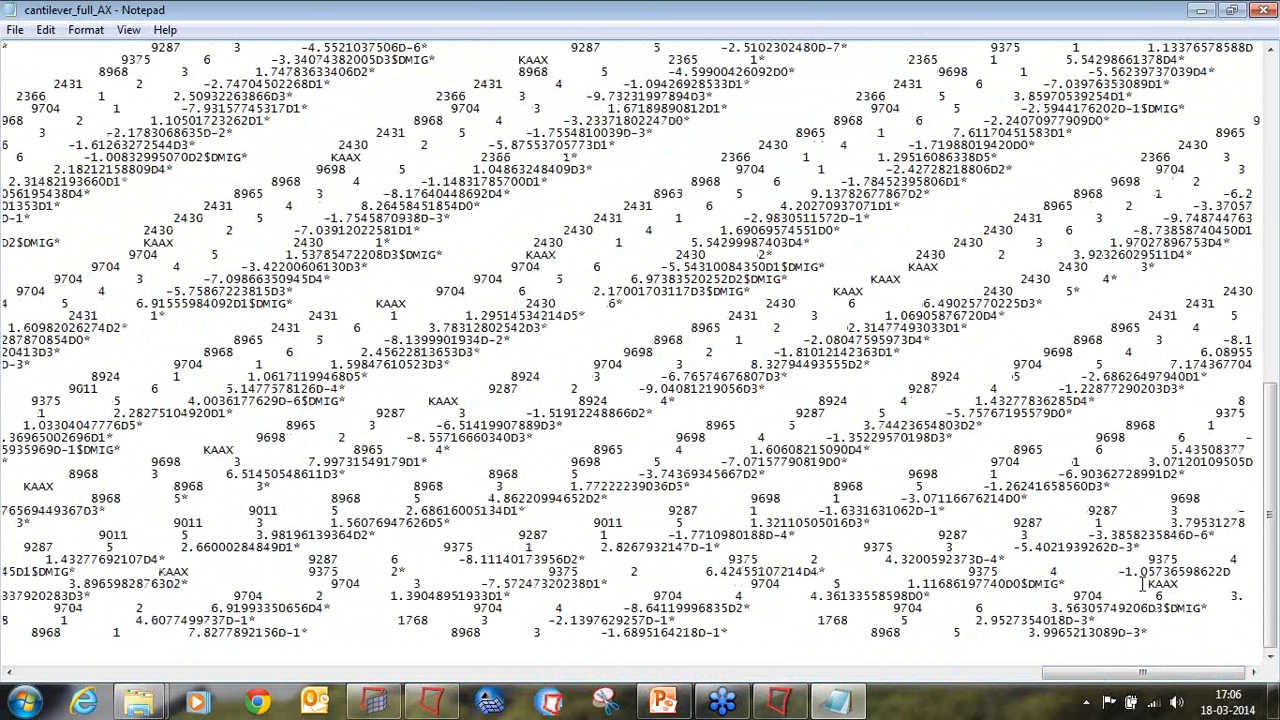
Step: Close the Notepad file, switch back to HyperMesh, and set the K2GG card's matrix name to KAAX
left_click(1268, 9)
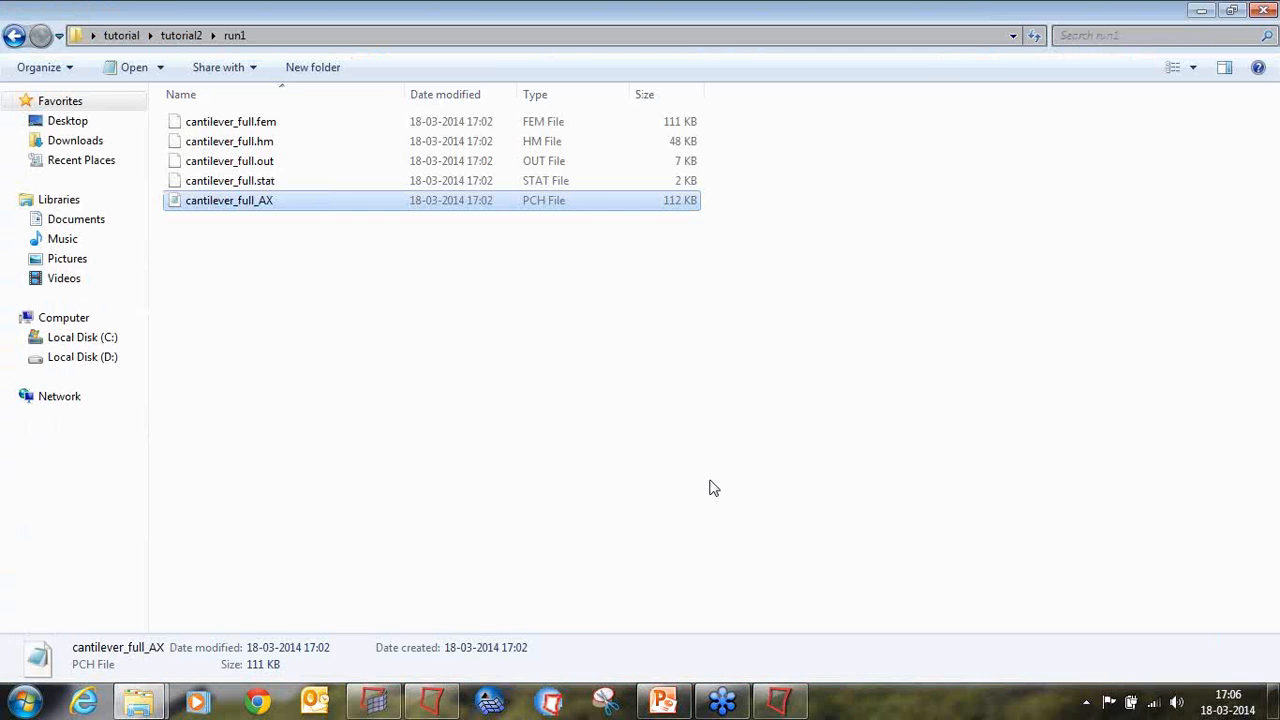
left_click(432, 700)
left_click(497, 427)
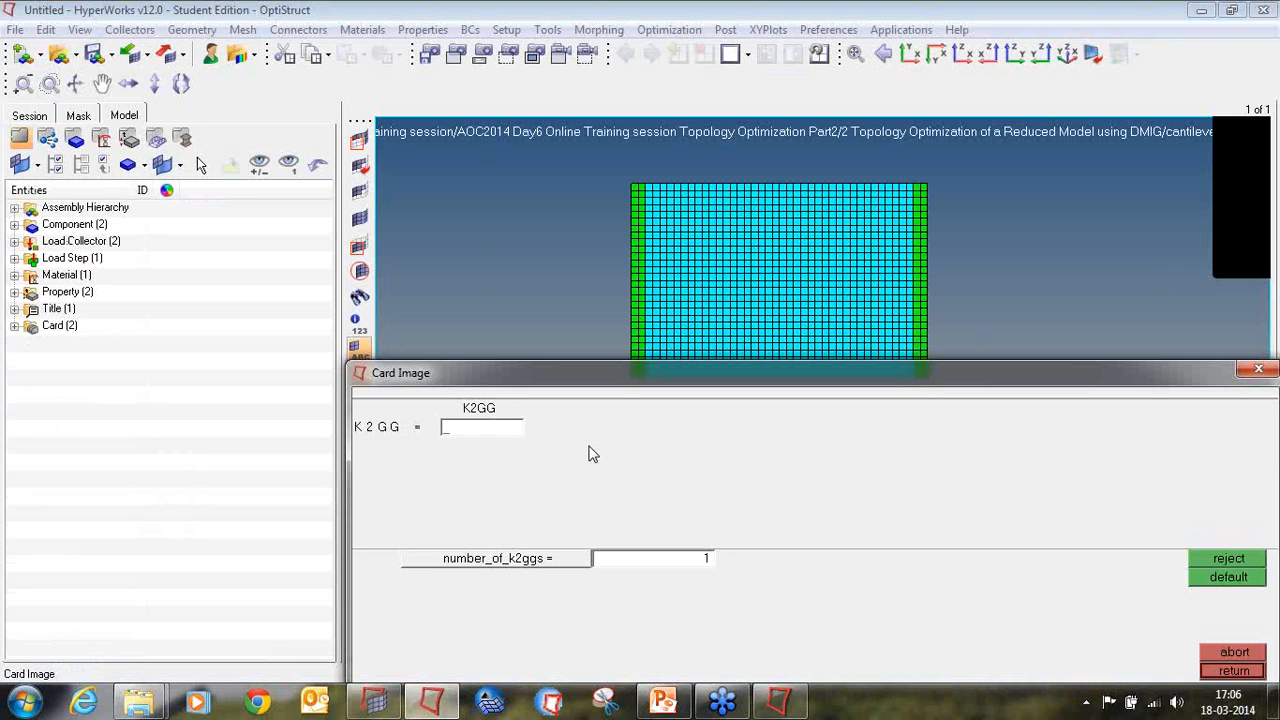
type("KAAX")
key("Return")
left_click(1233, 671)
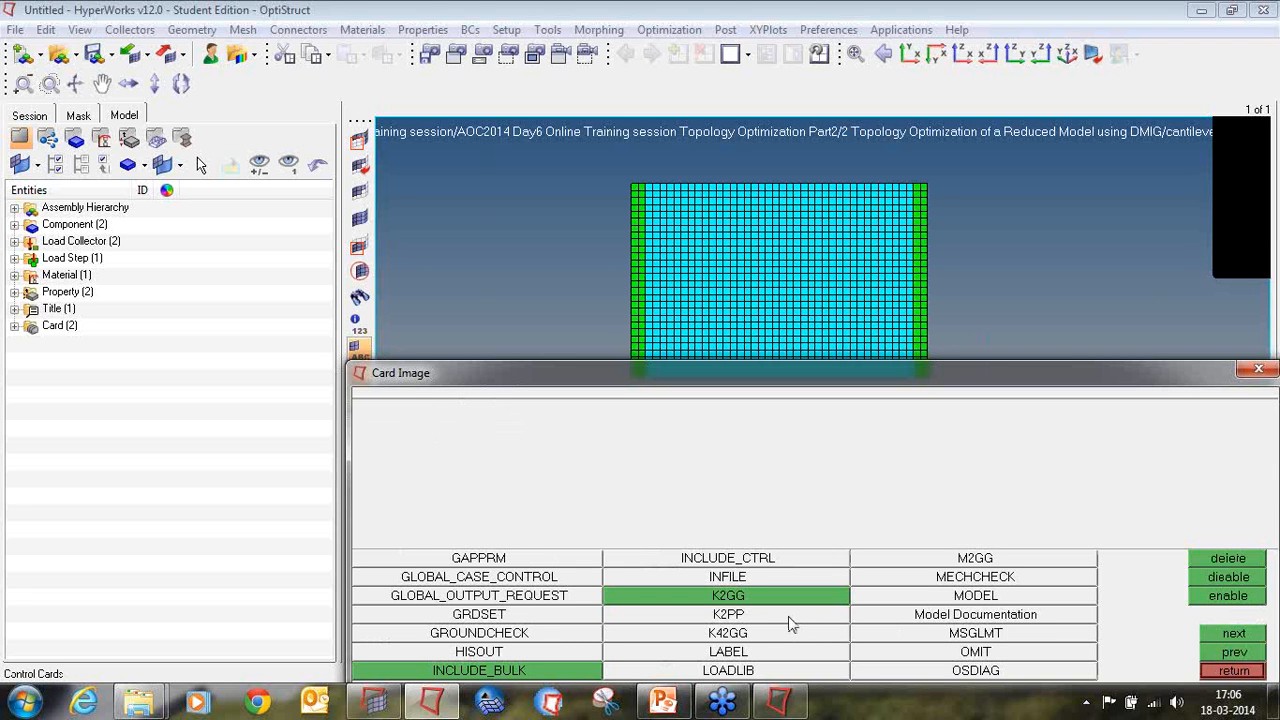
Step: Add a P2G control card with the load matrix name PAX, then leave the control cards
left_click(1222, 636)
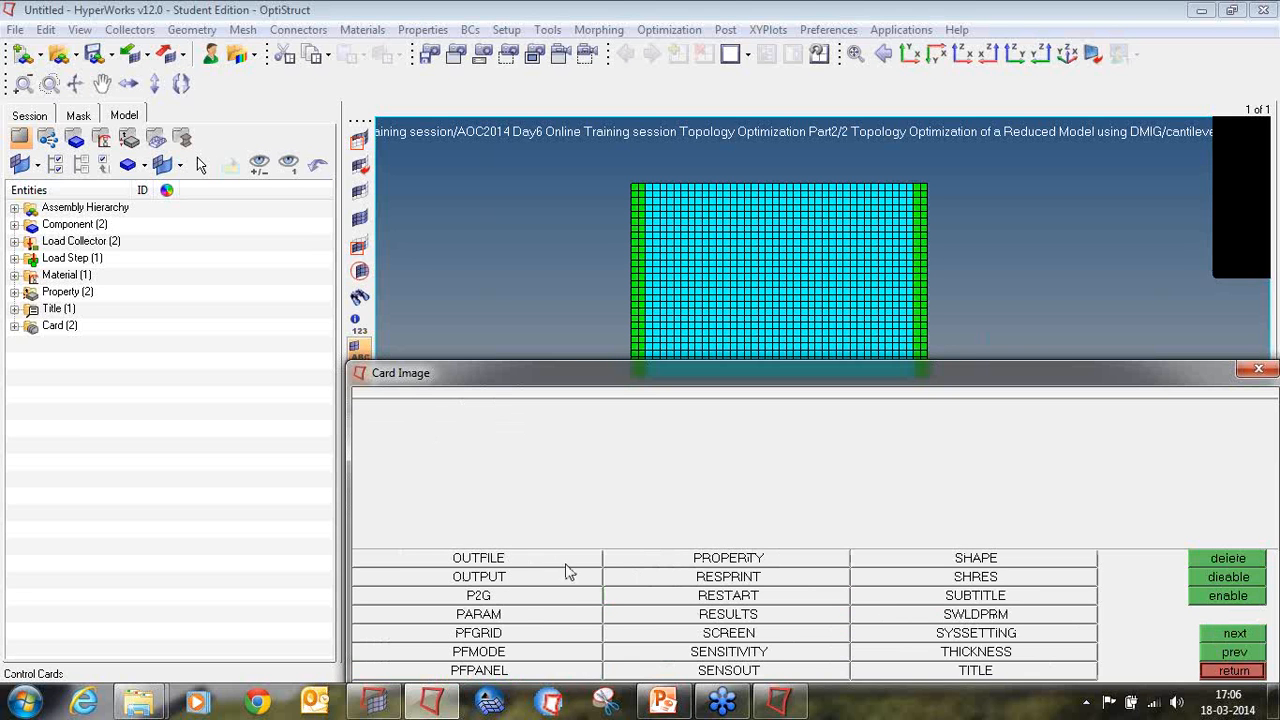
left_click(519, 598)
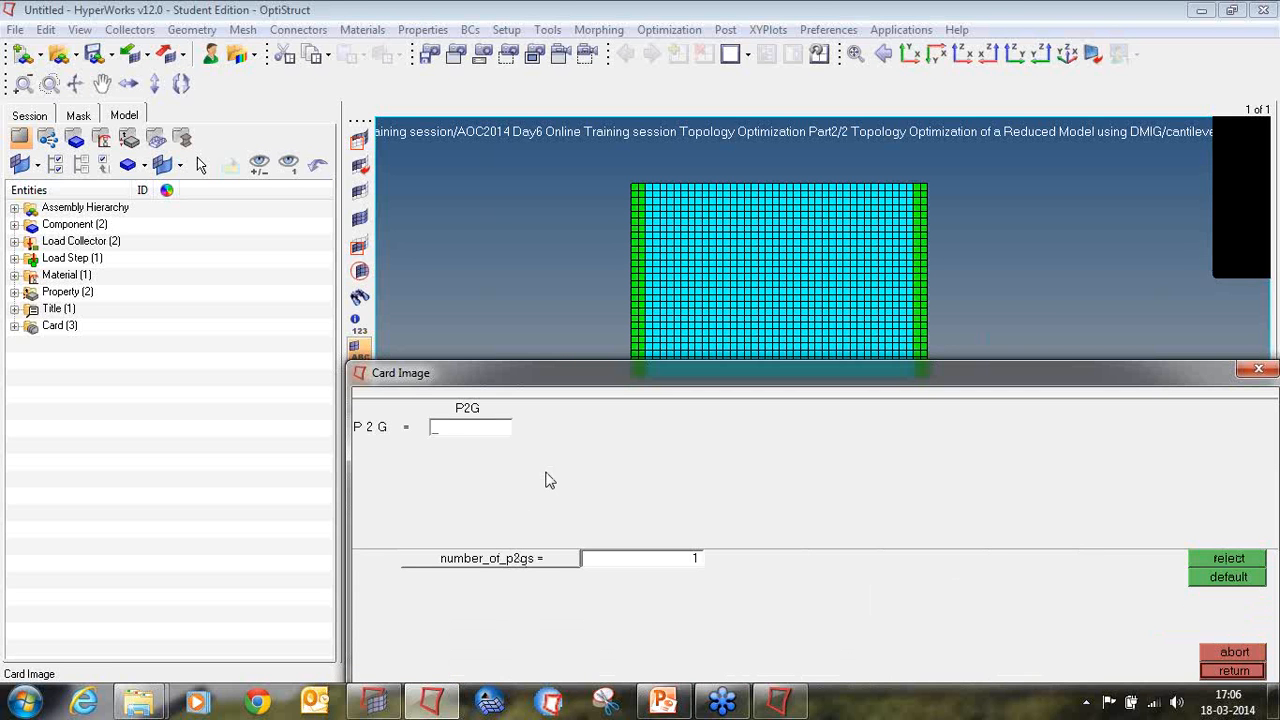
type("PAX")
left_click(1213, 672)
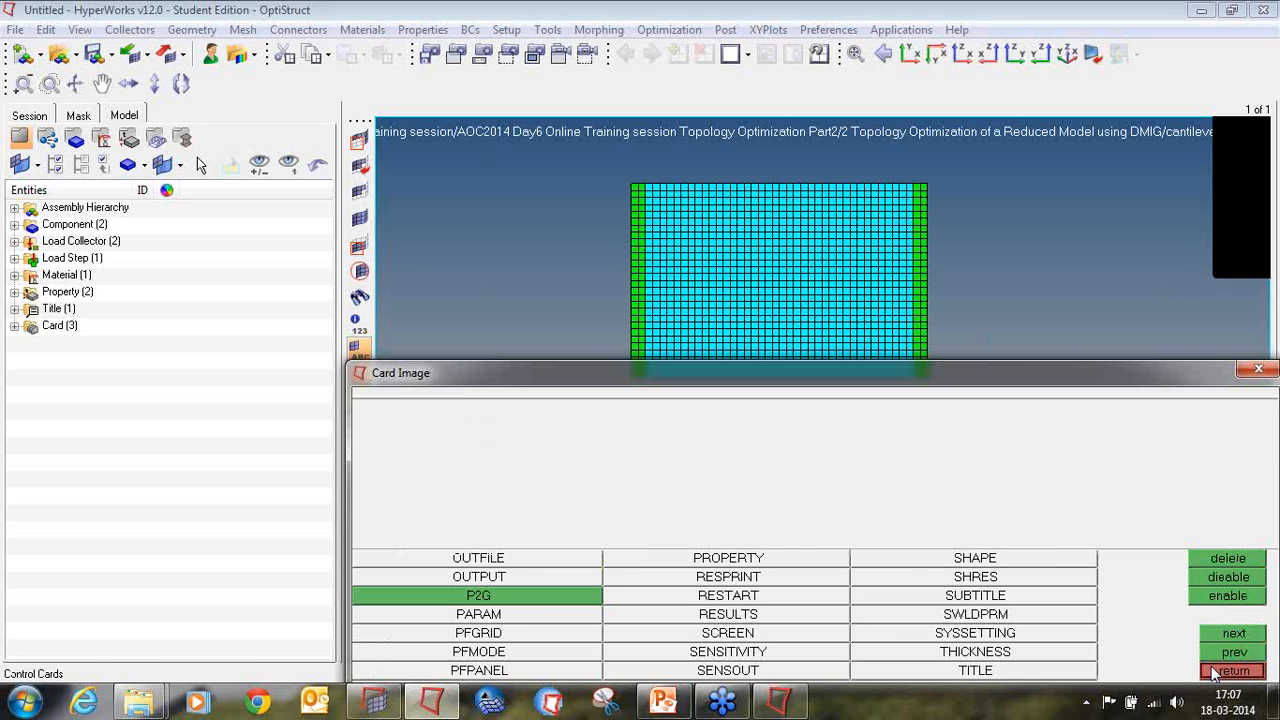
left_click(1231, 671)
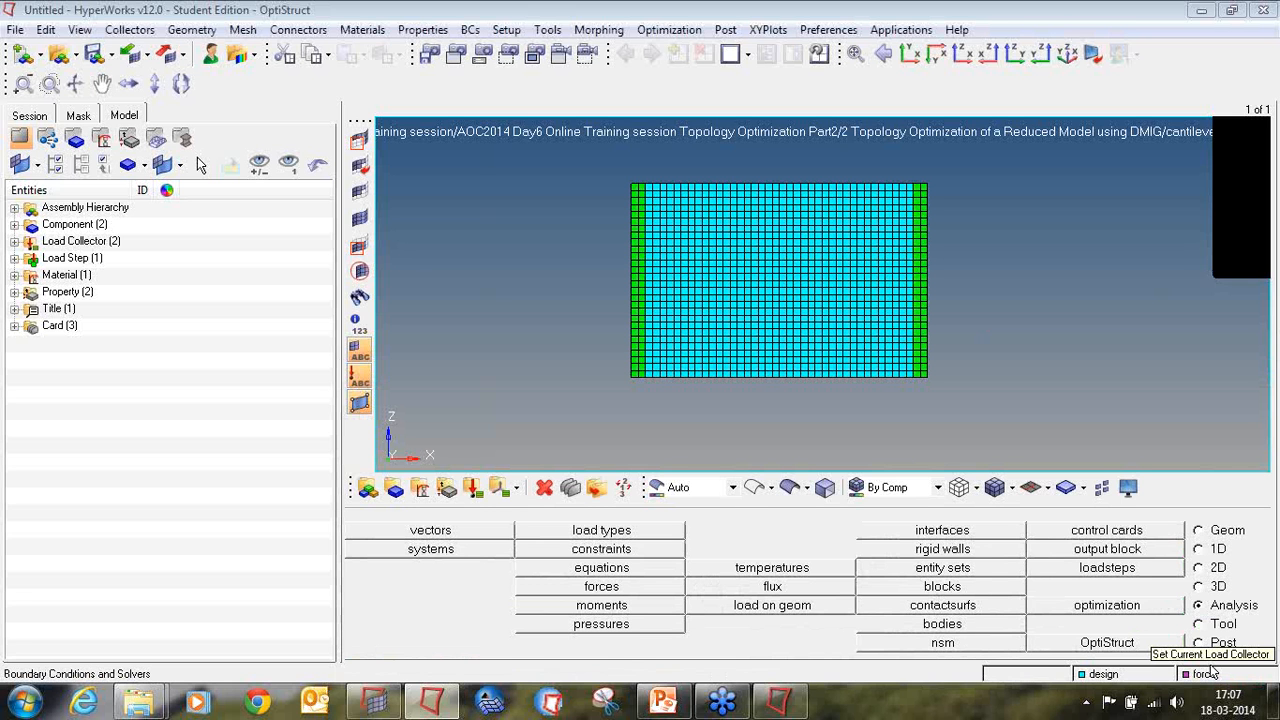
Step: Create a topology design variable named topo on the design property, with type PSHELL and base thickness 0.0
left_click(1112, 611)
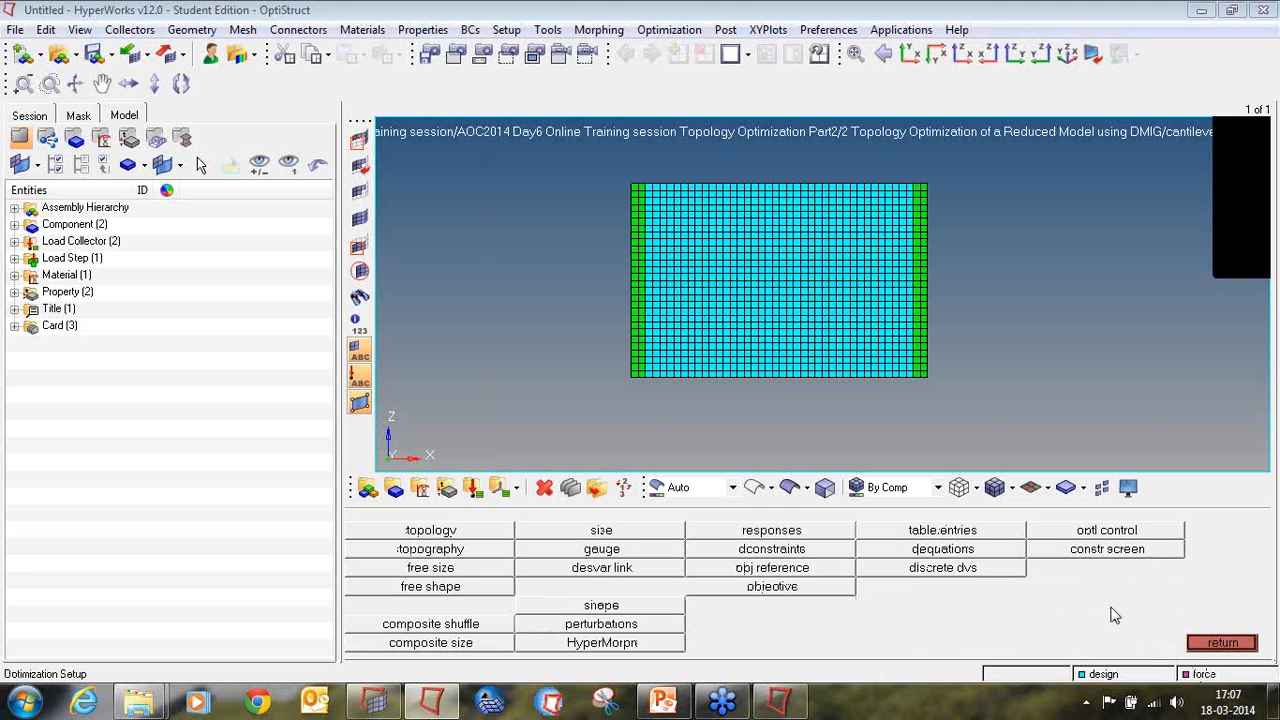
left_click(420, 538)
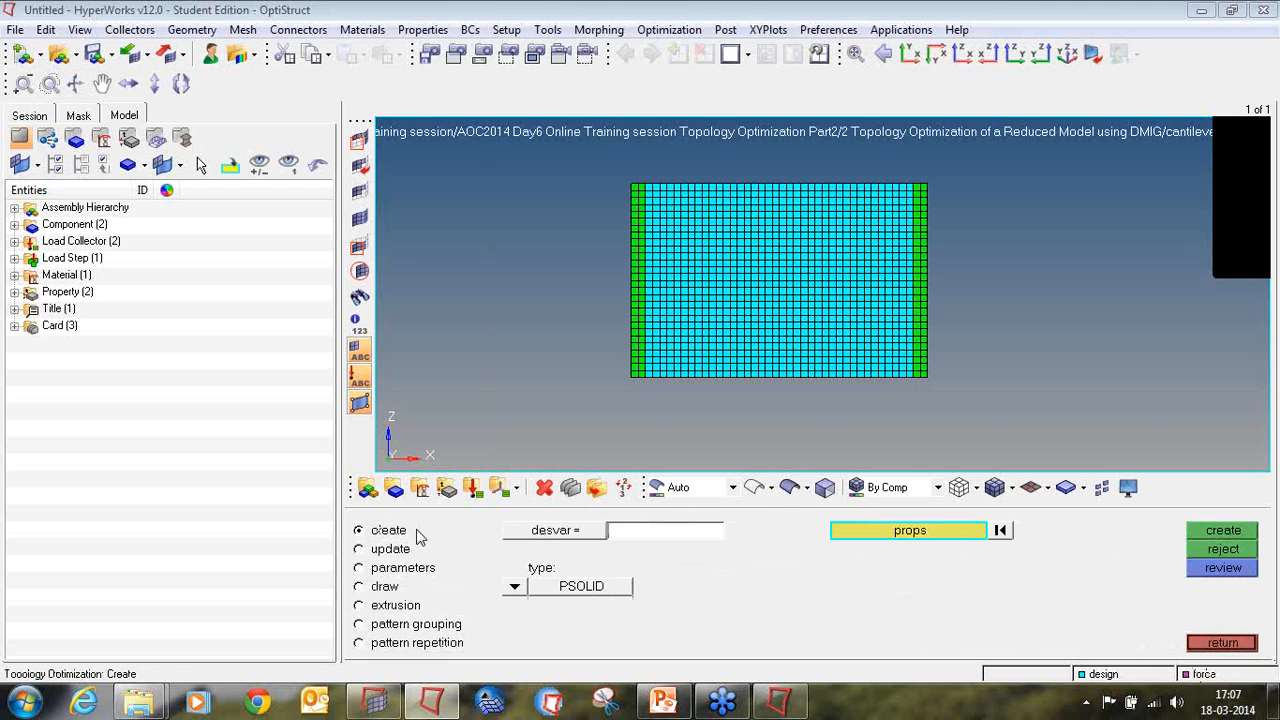
left_click(629, 535)
type("topo")
left_click(860, 536)
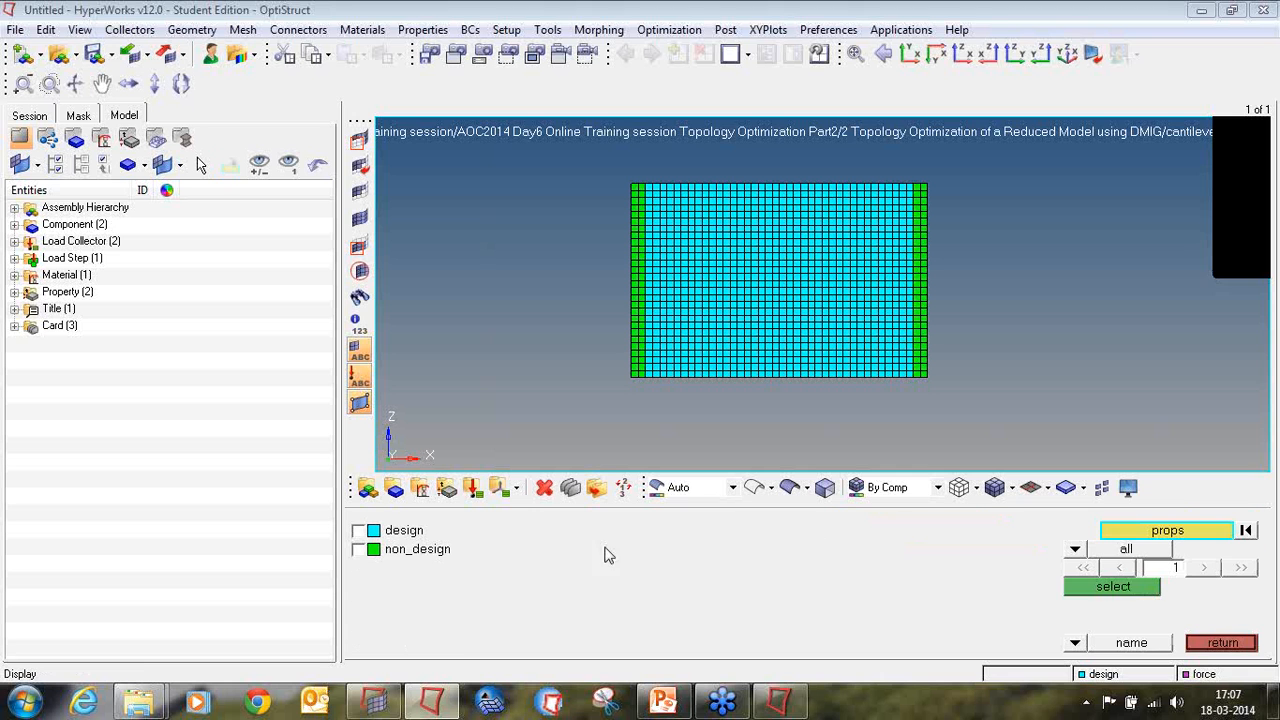
left_click(388, 538)
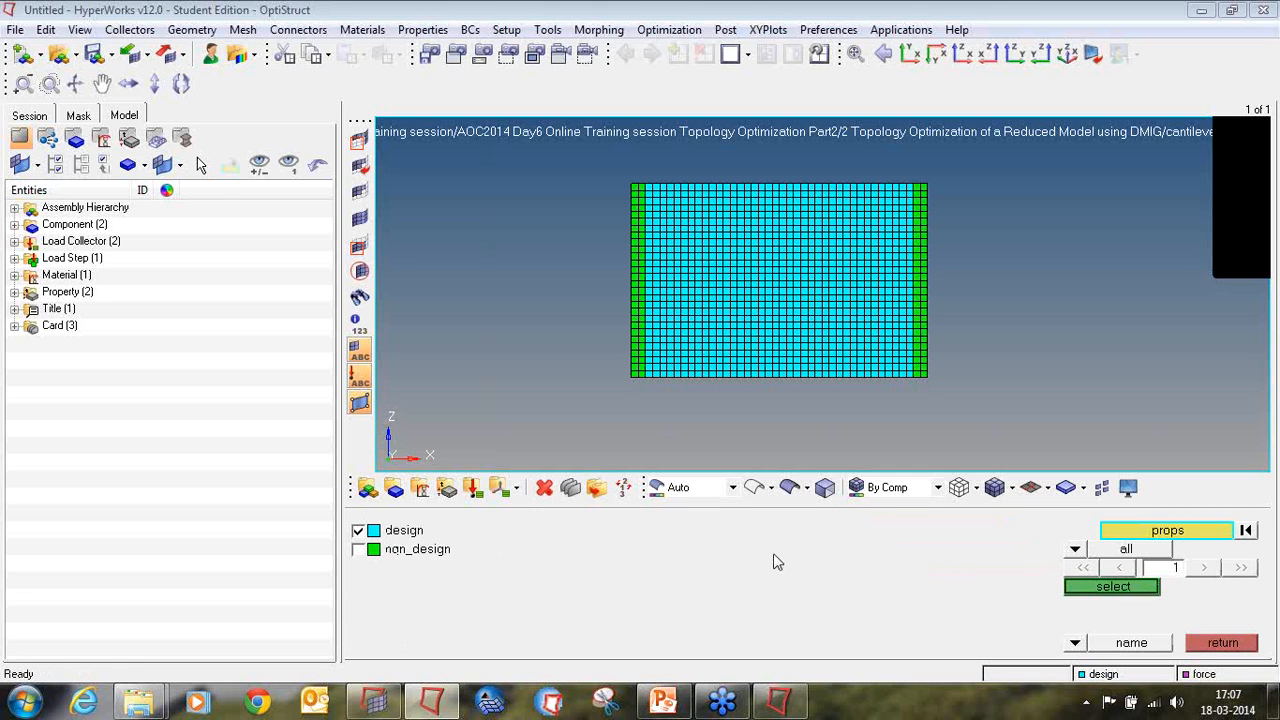
left_click(1100, 590)
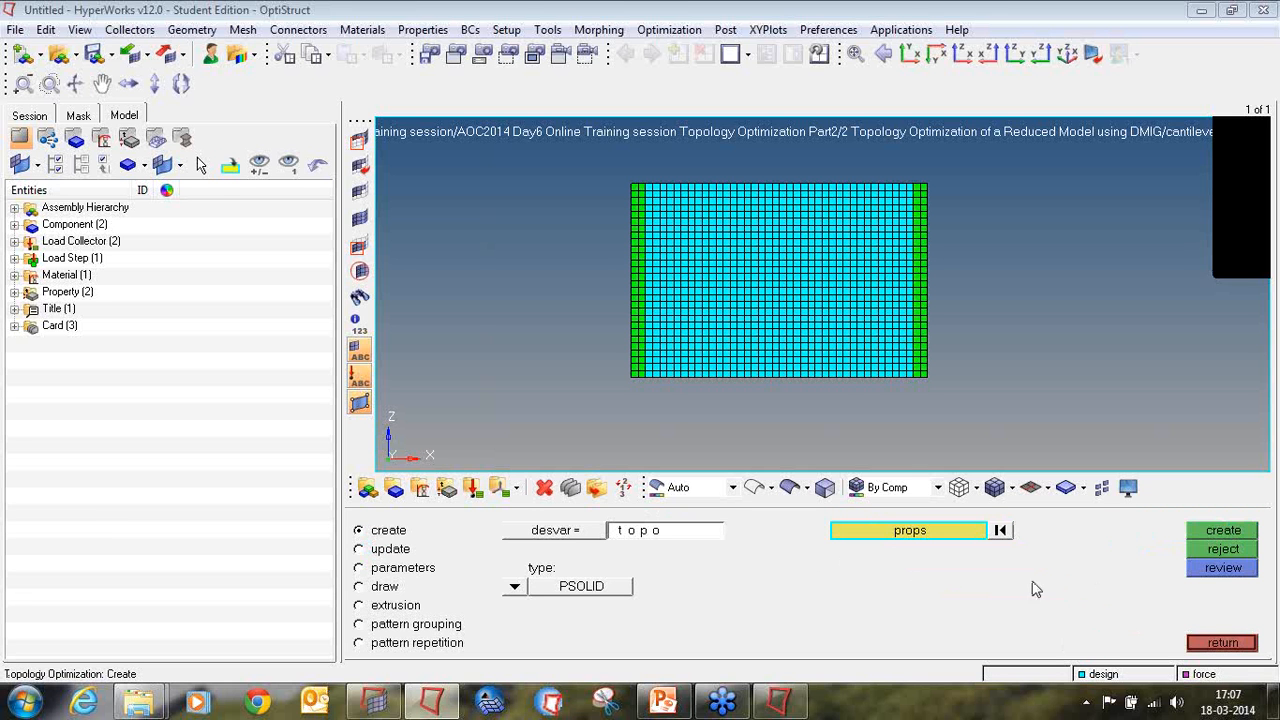
left_click(514, 590)
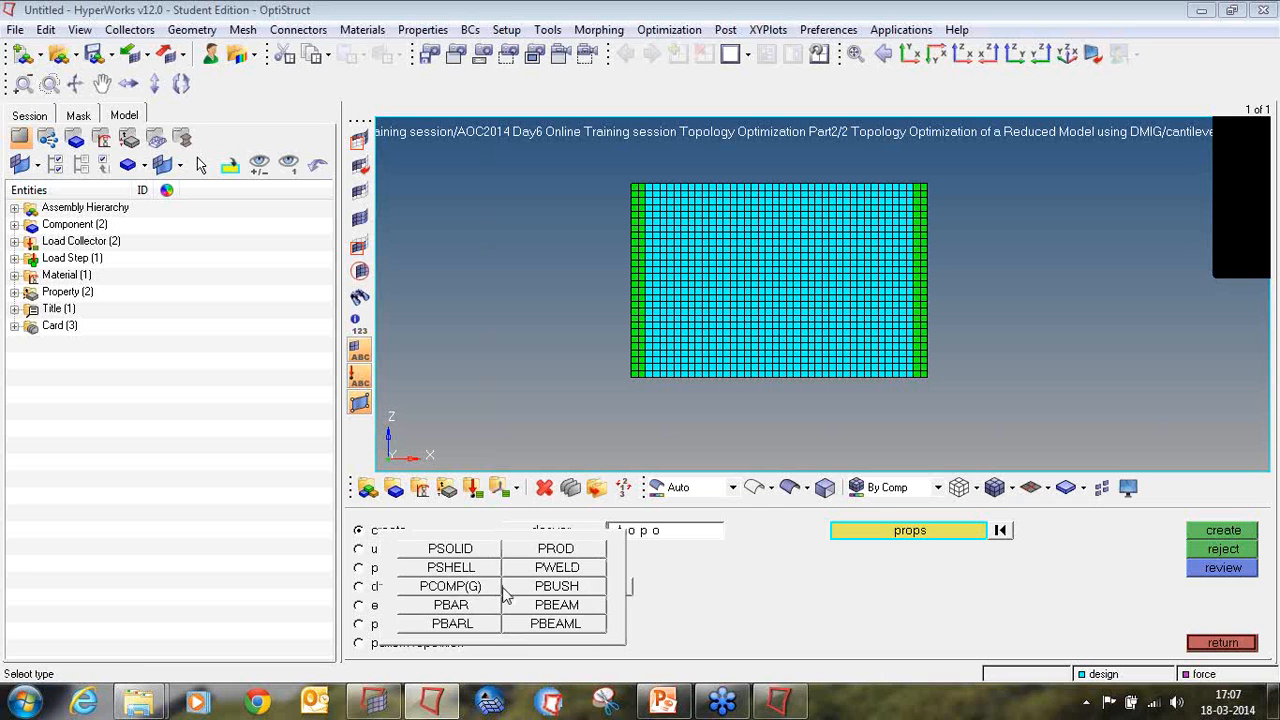
left_click(450, 567)
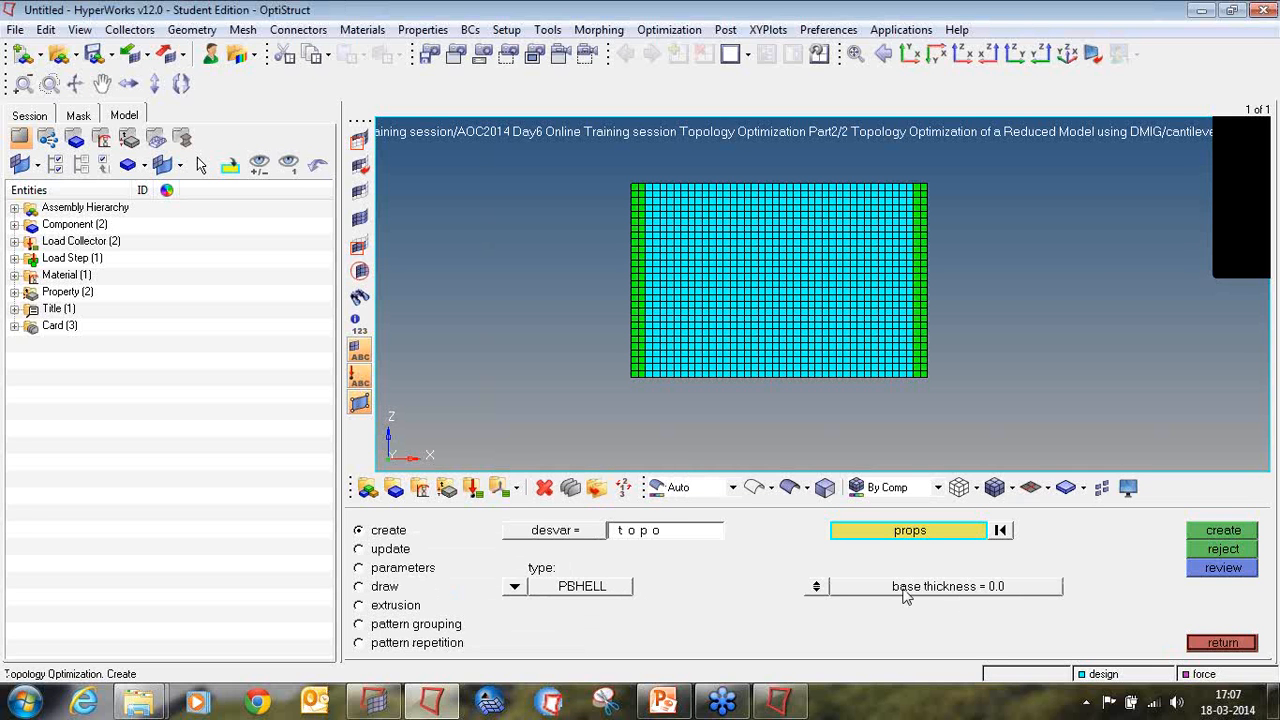
left_click(1210, 532)
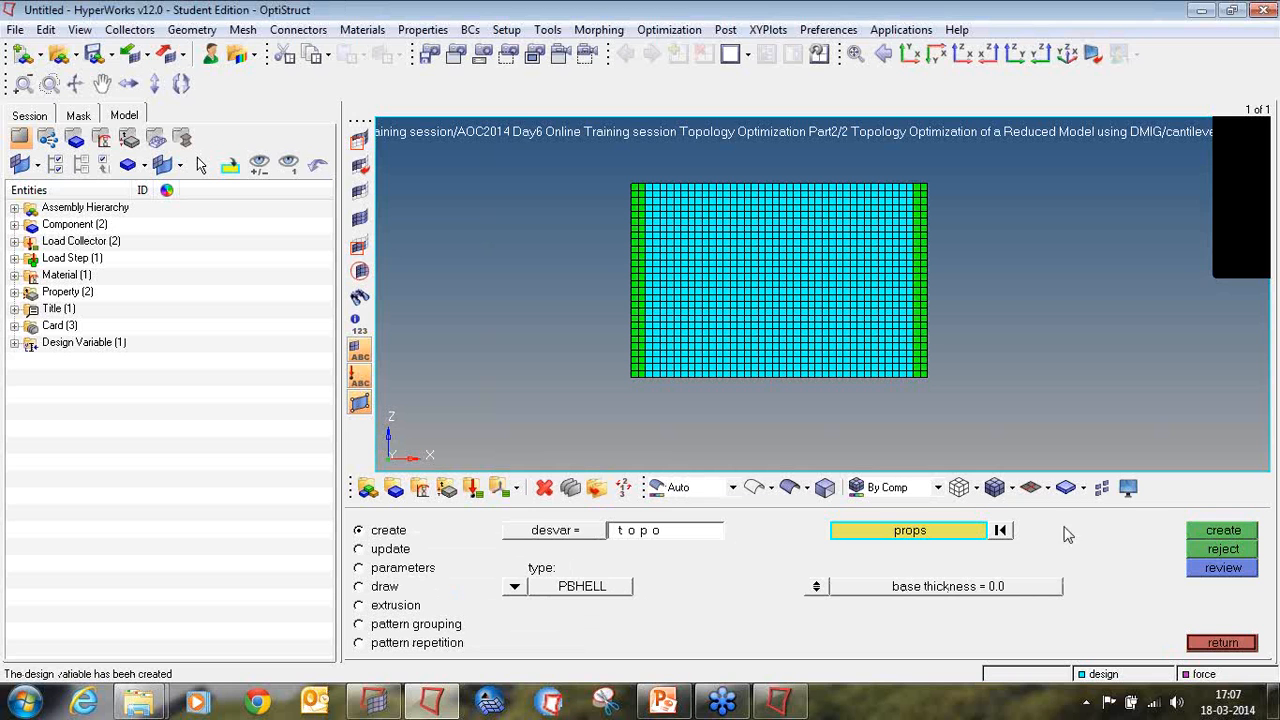
Step: Set the topo design variable's minimum member size (mindim) to 1.200 and update it
left_click(408, 574)
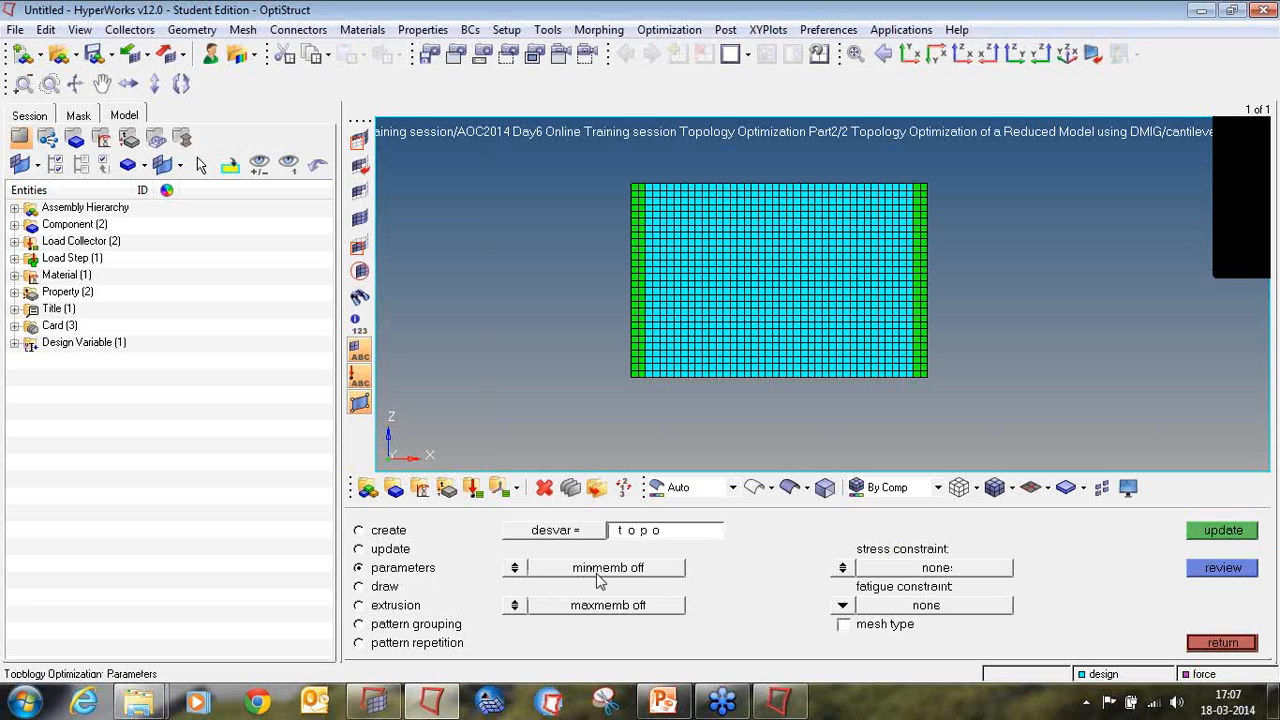
left_click(633, 572)
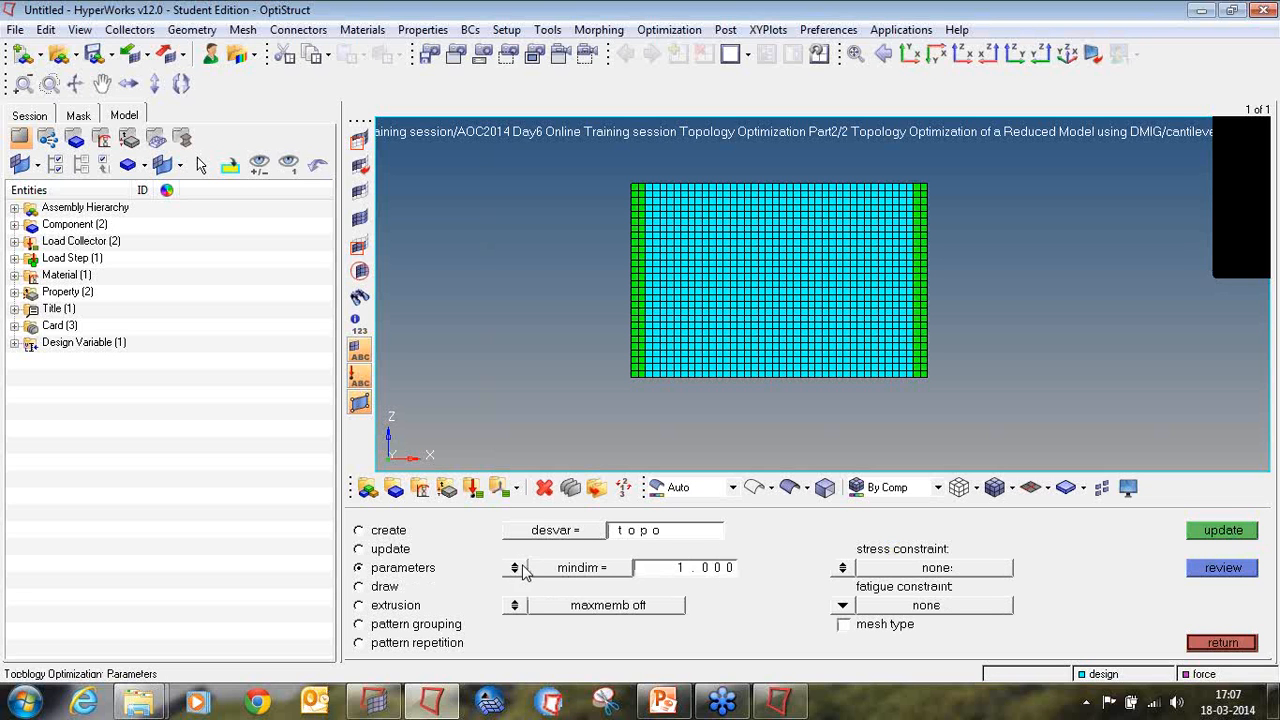
left_click(736, 568)
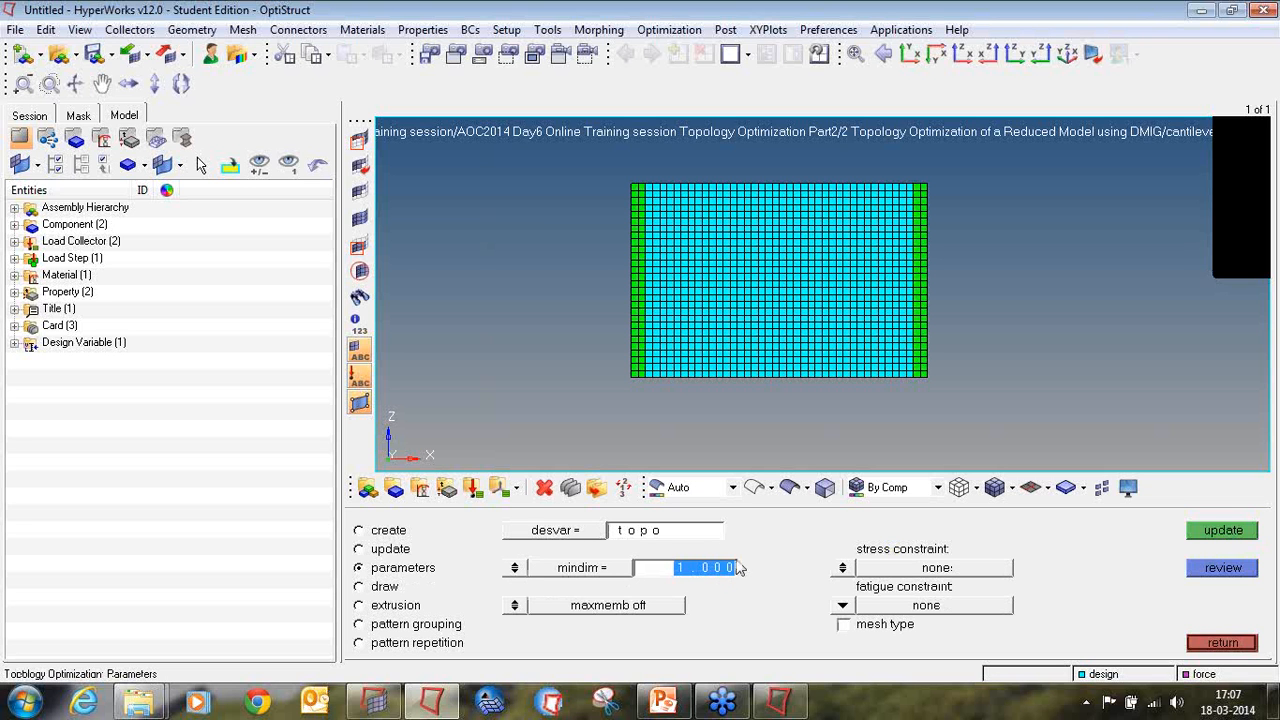
type("1.200")
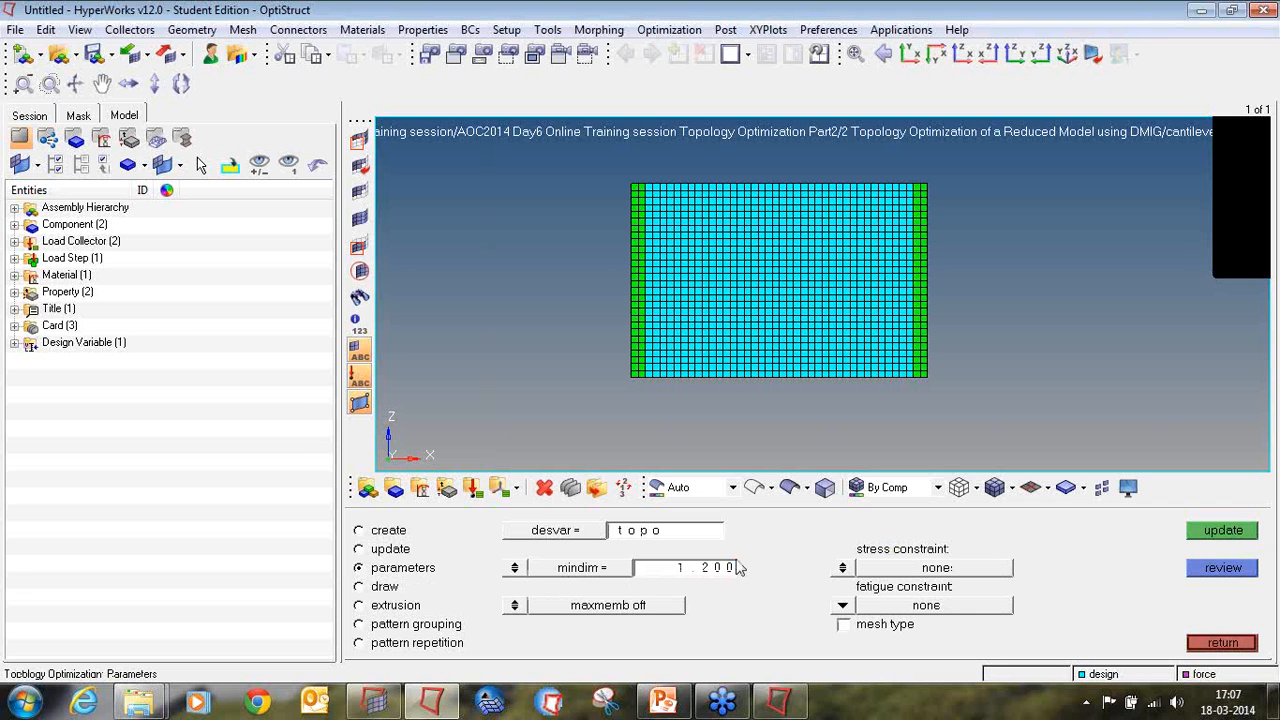
left_click(1210, 535)
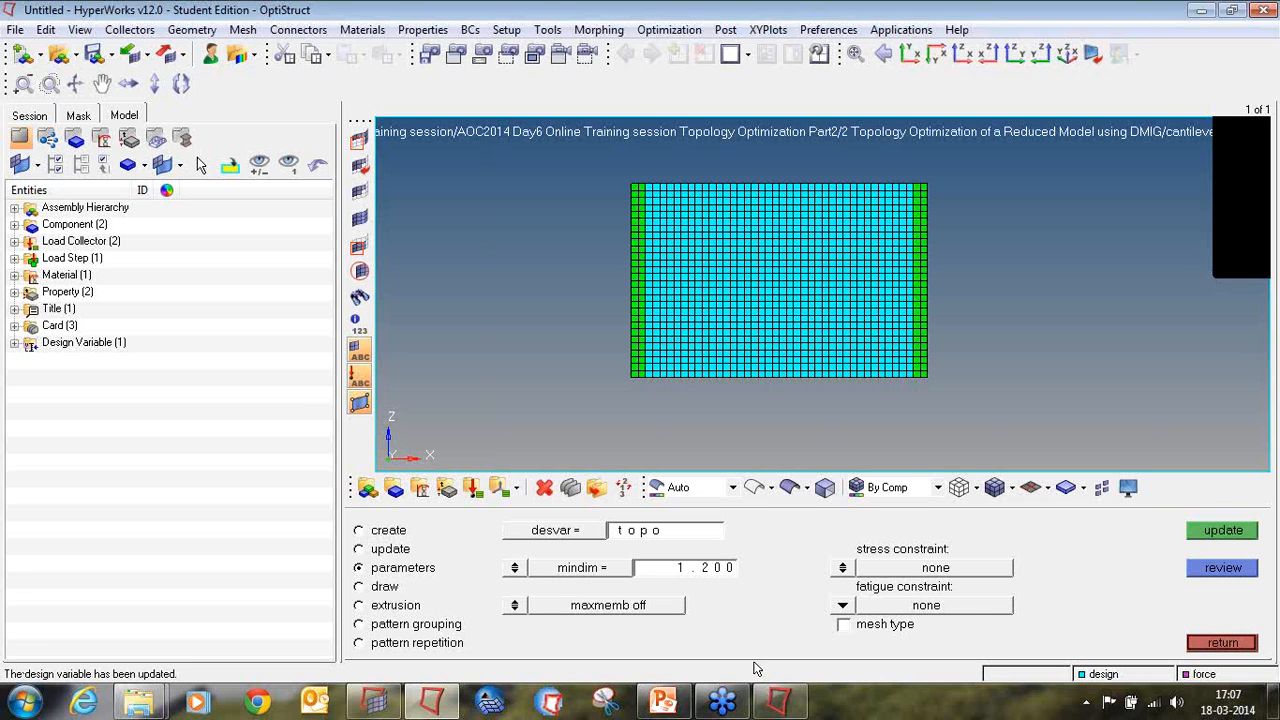
left_click(1223, 646)
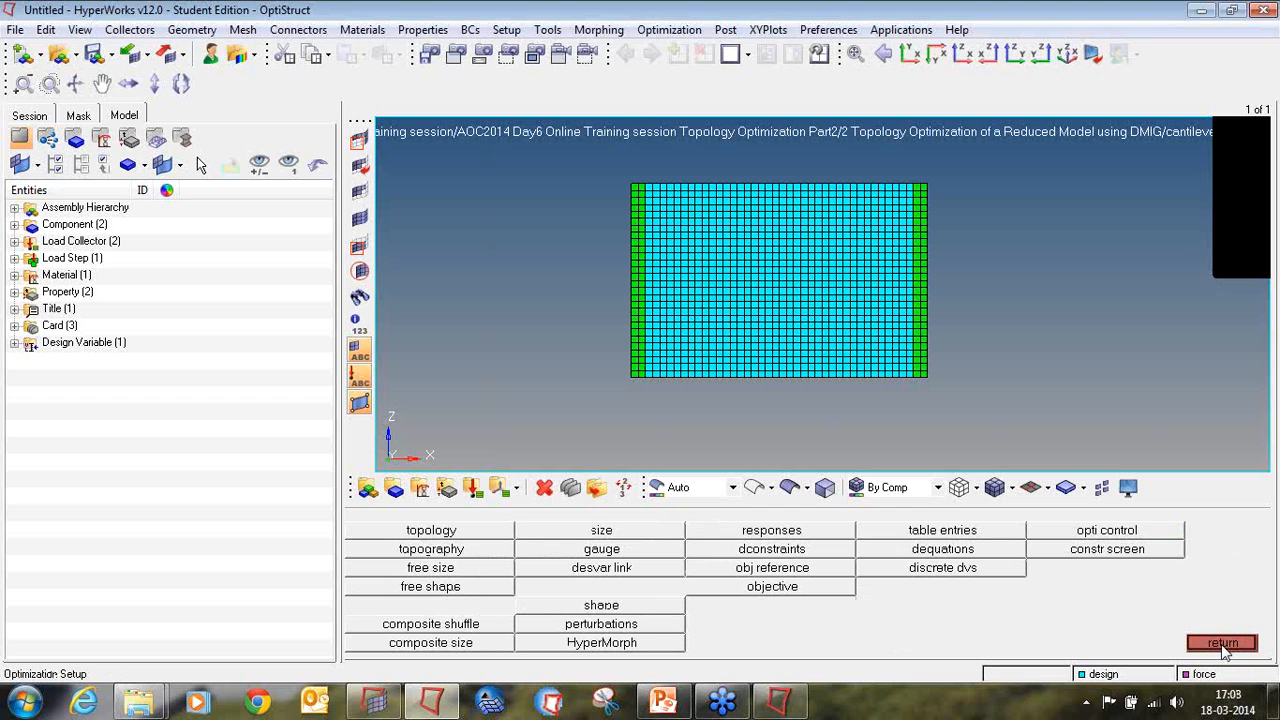
Step: Create an optimization response named Volfrac of type volumefrac for the total model
left_click(770, 531)
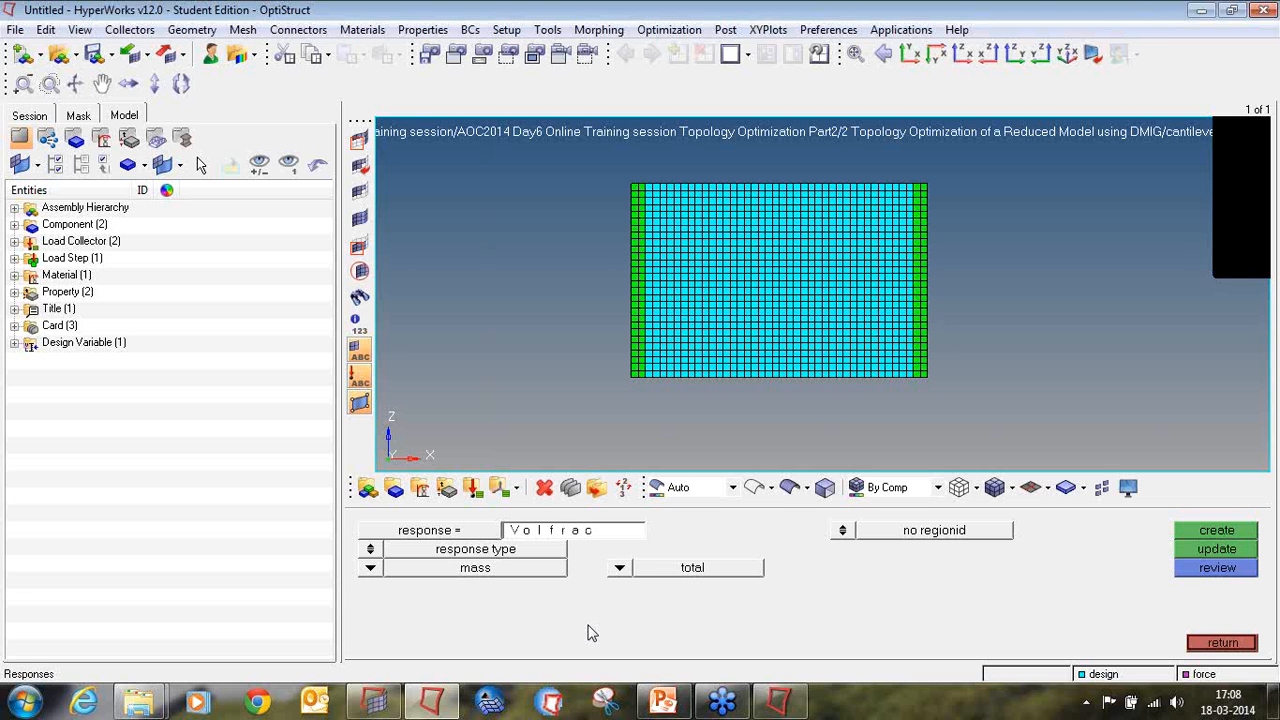
left_click(375, 570)
left_click(487, 606)
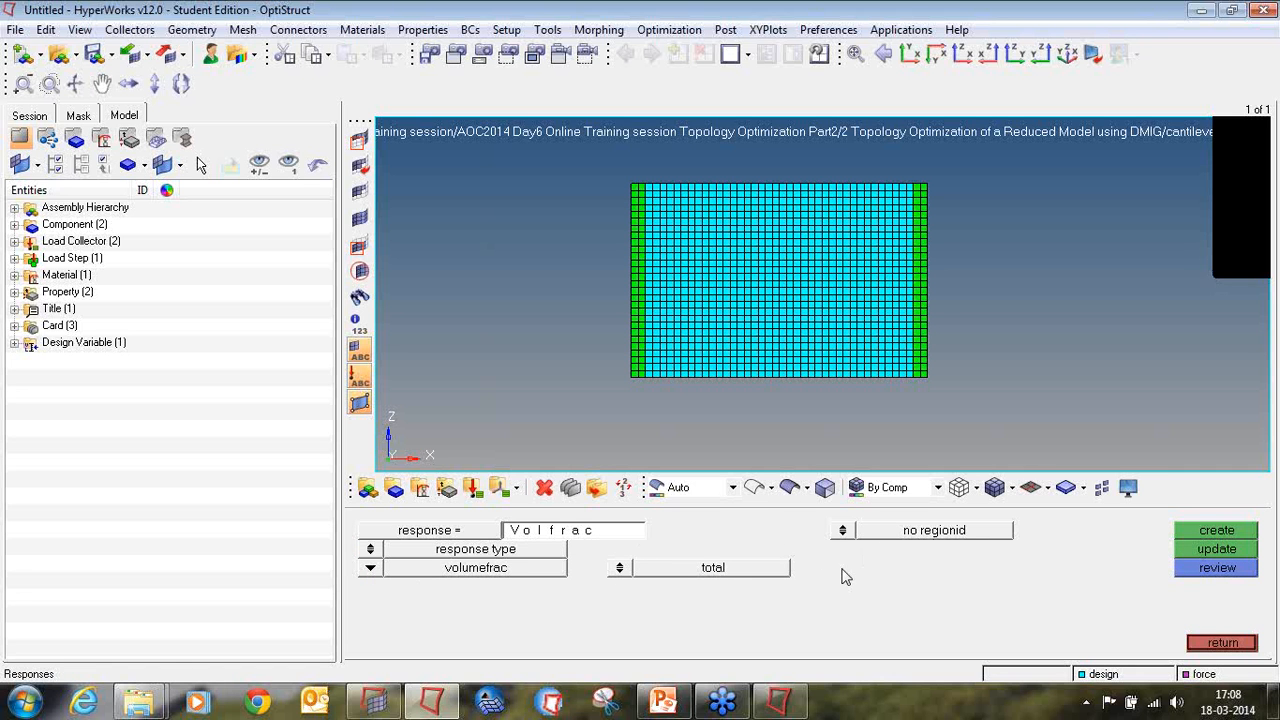
left_click(1192, 537)
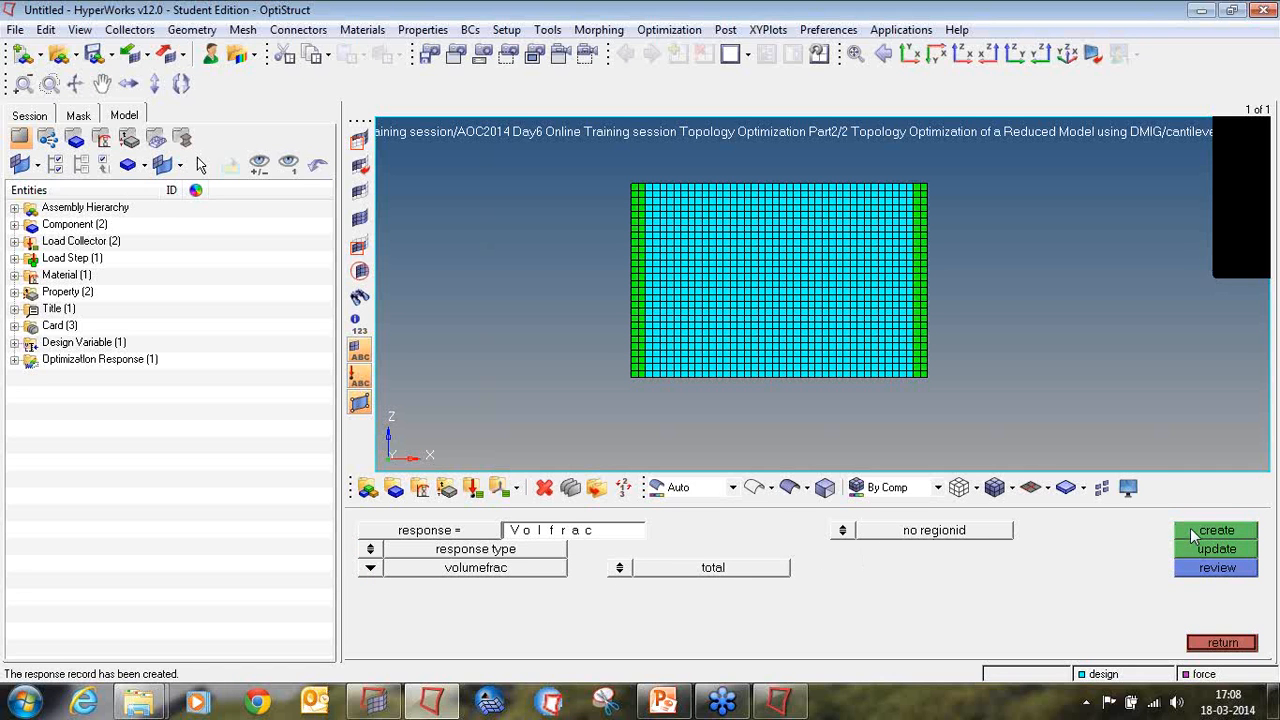
Step: Create a total compliance response named compliance, then expand the optimization responses and design variables in the model tree
left_click(592, 535)
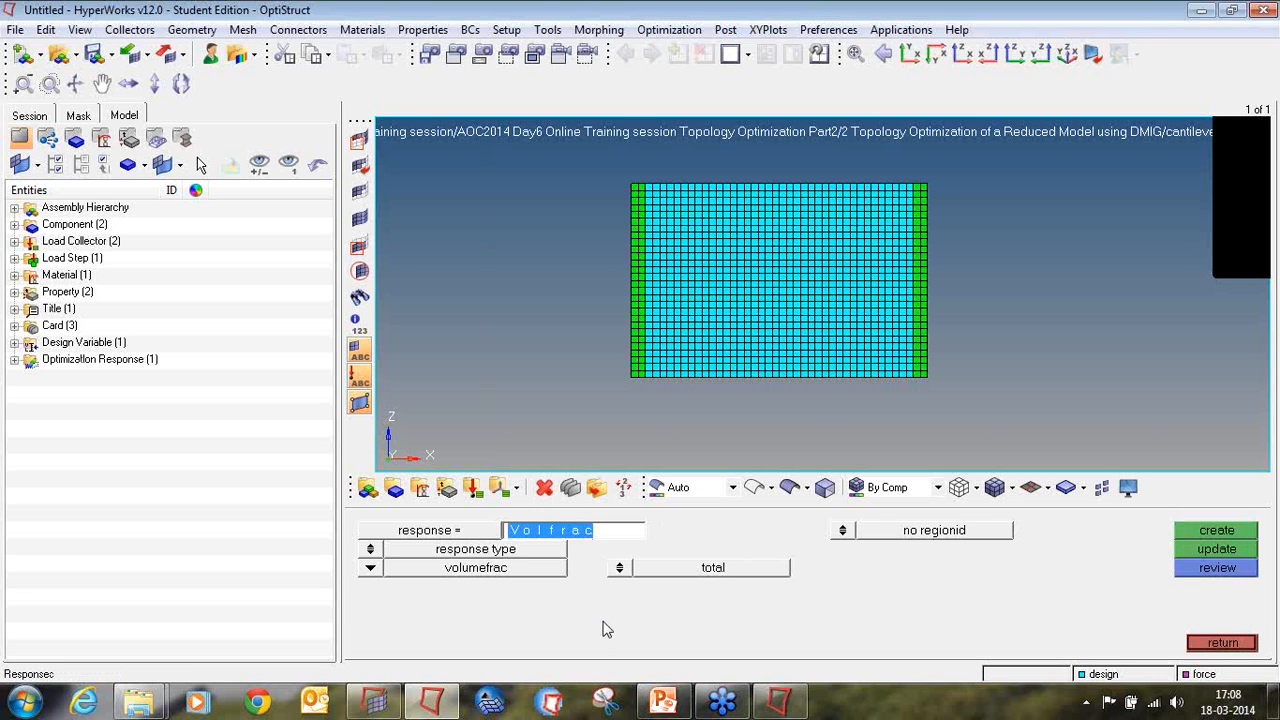
type("compliance")
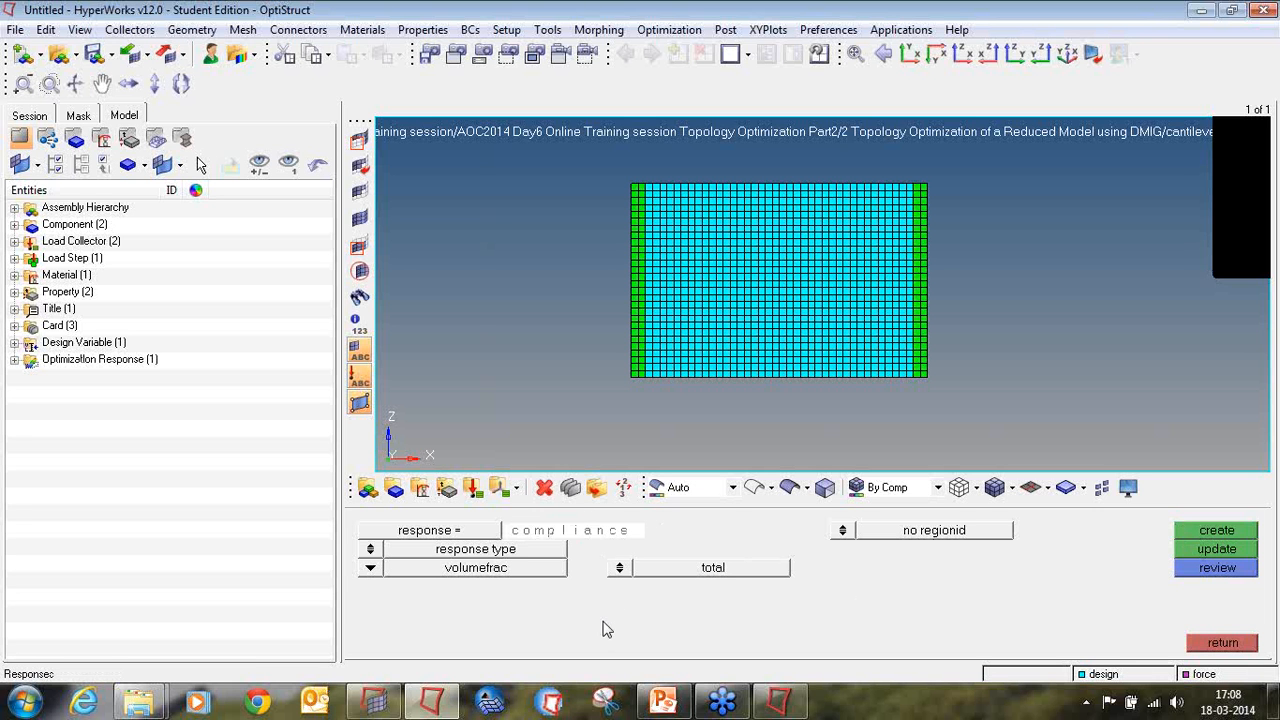
key("Return")
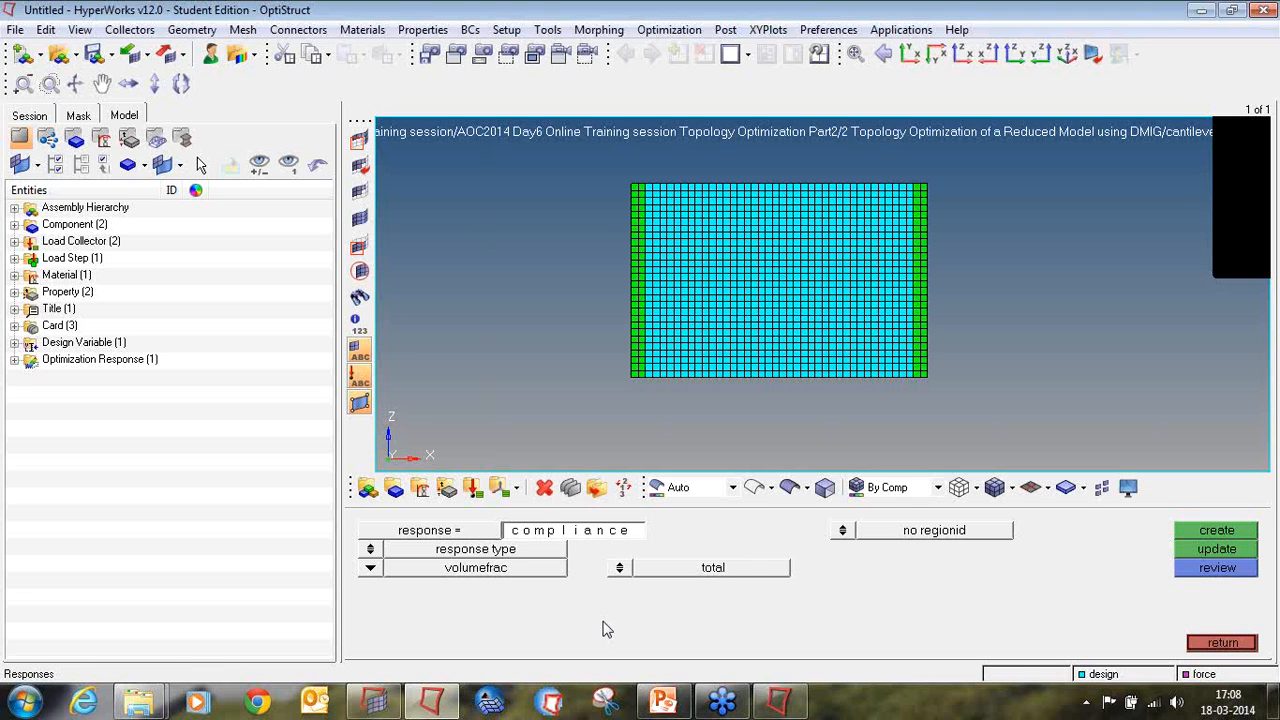
left_click(370, 568)
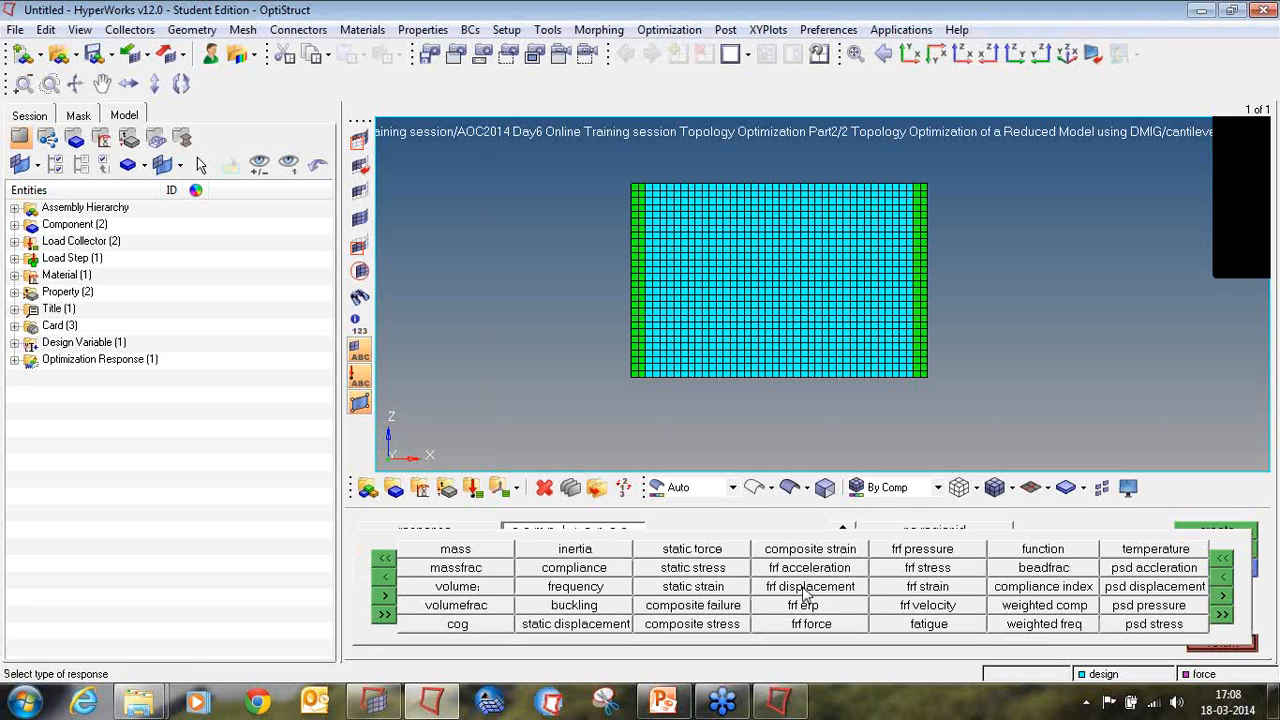
left_click(615, 568)
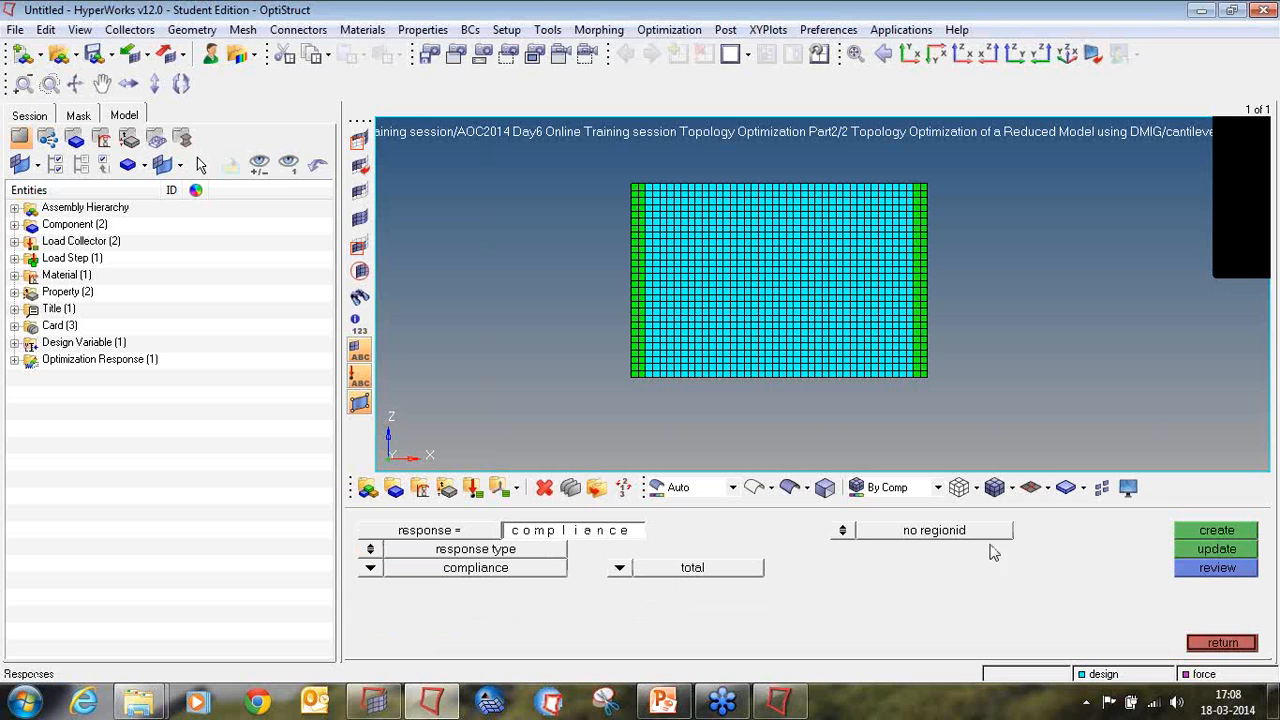
left_click(1190, 538)
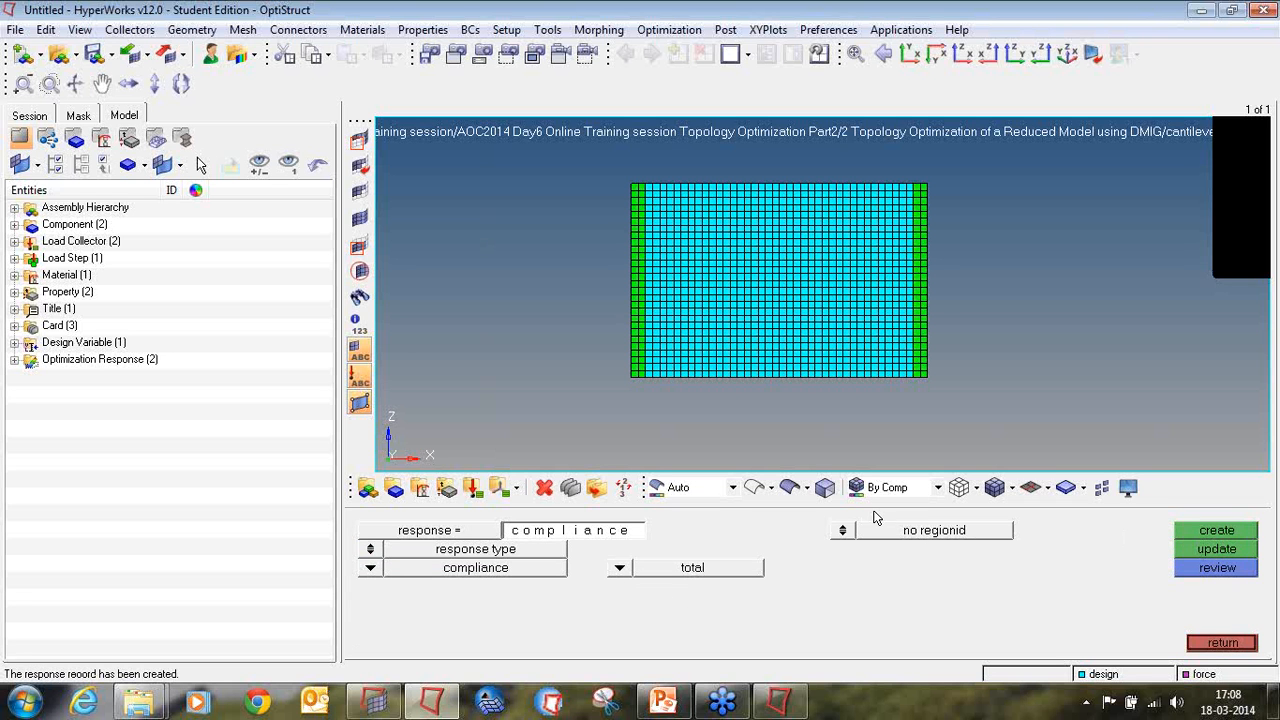
left_click(14, 359)
left_click(14, 342)
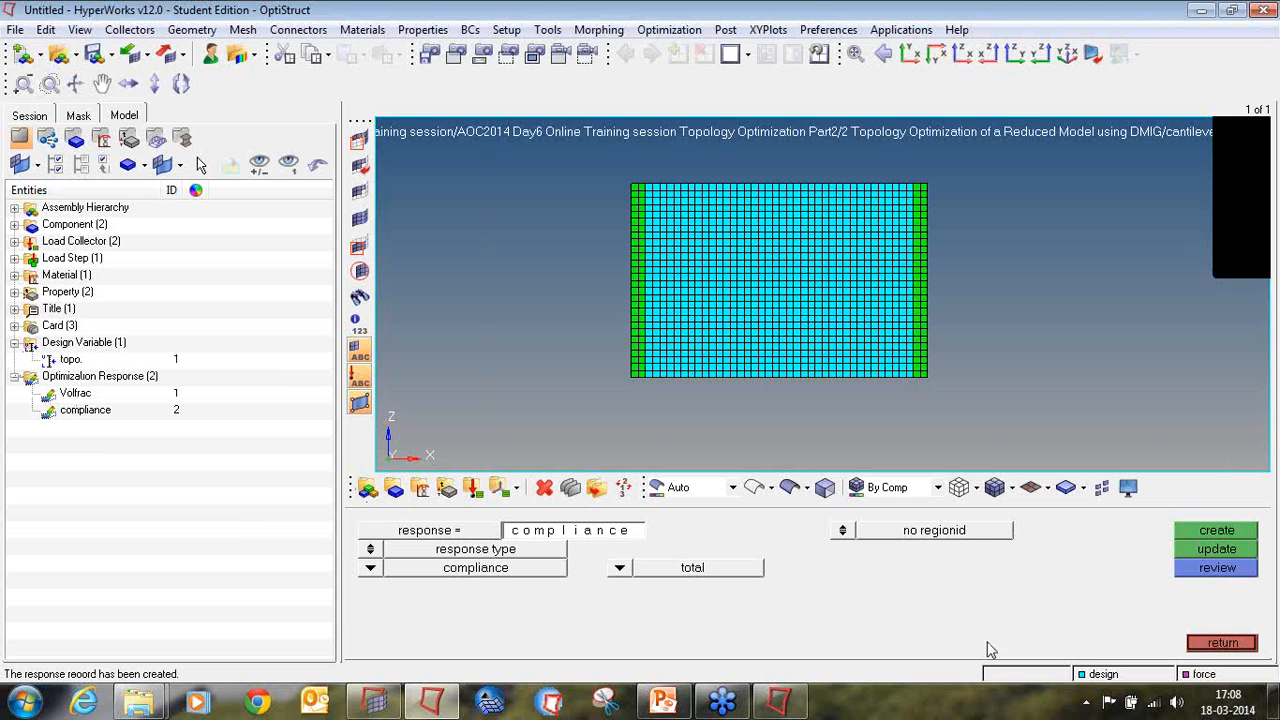
left_click(1220, 643)
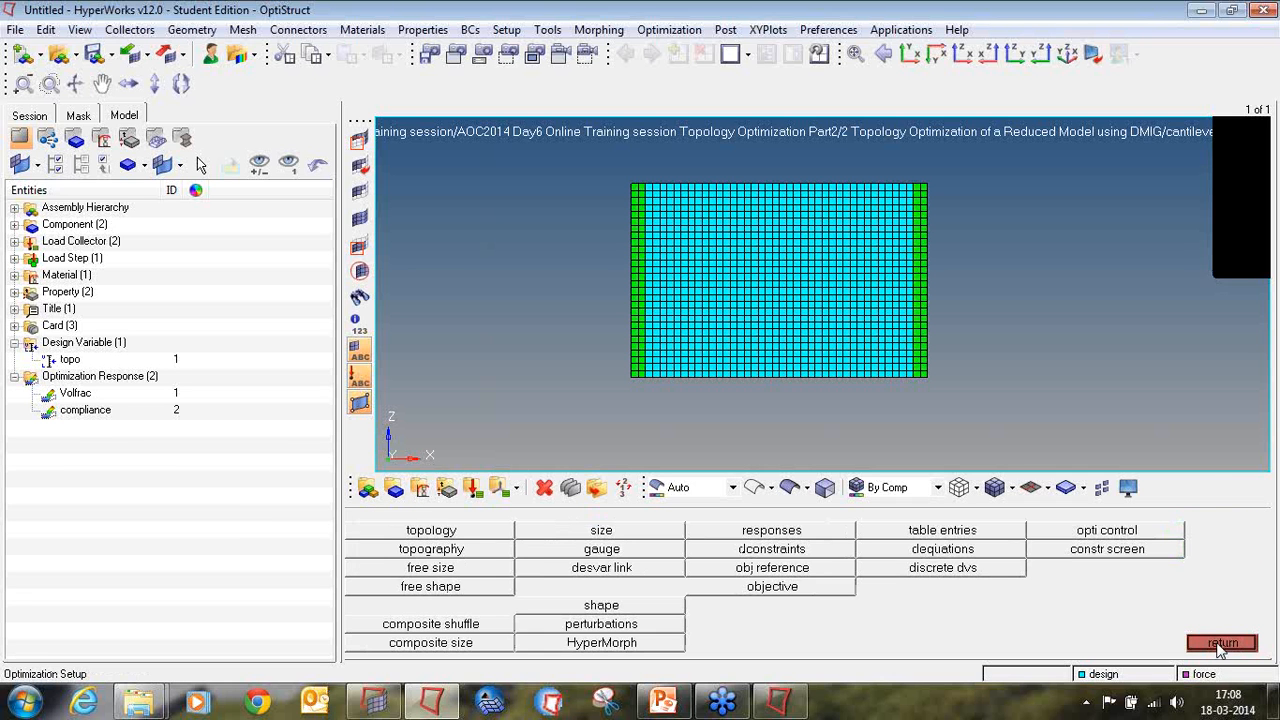
Step: Define an optimization design constraint named Constr on the Volfrac response with an upper bound of 0.400
left_click(790, 552)
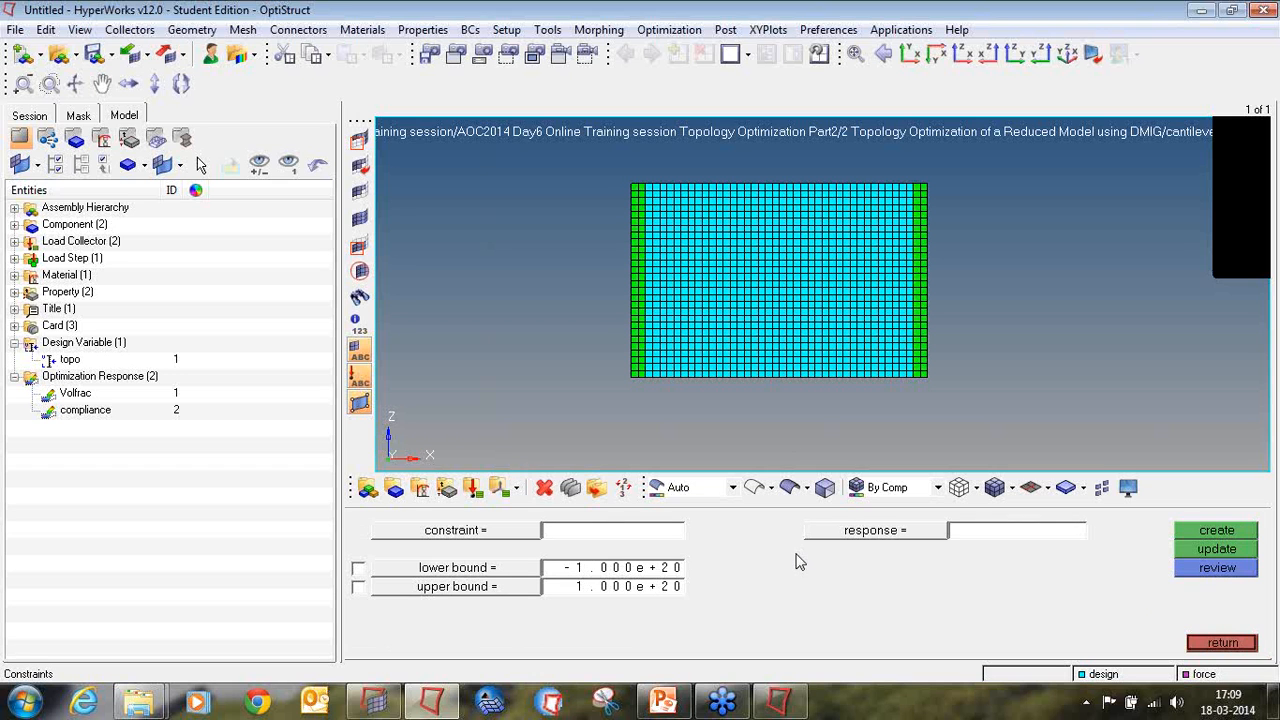
left_click(590, 533)
left_click(840, 532)
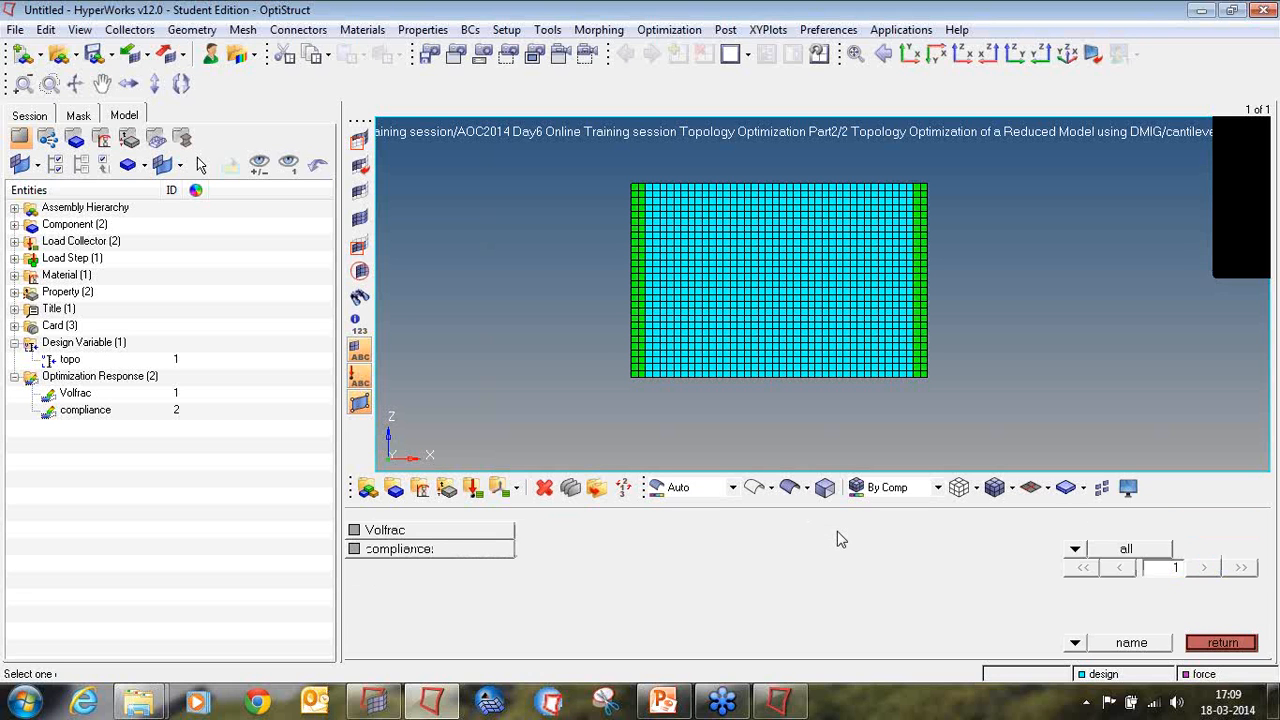
left_click(380, 532)
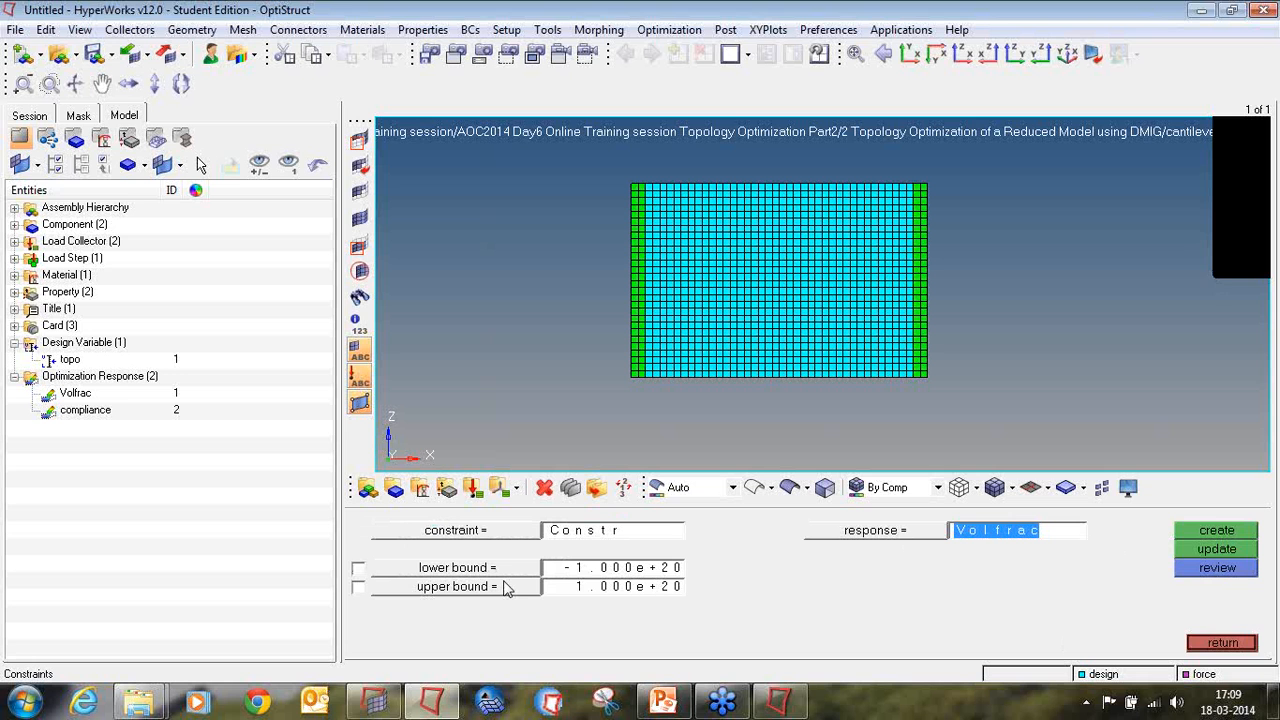
left_click(358, 587)
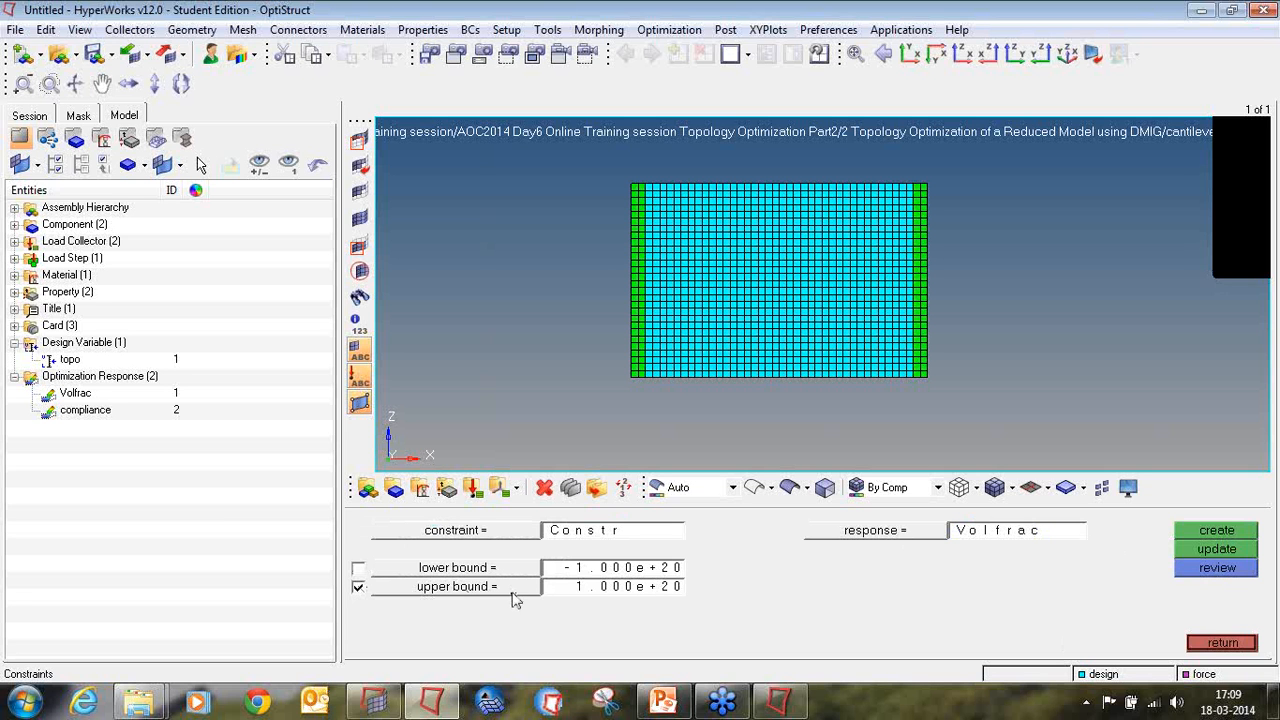
left_click(564, 590)
type("0.4")
key("Return")
Step: Check the constraint statement on the OS-2070 slide in PowerPoint, then return to HyperMesh and create the defined constraint
left_click(662, 703)
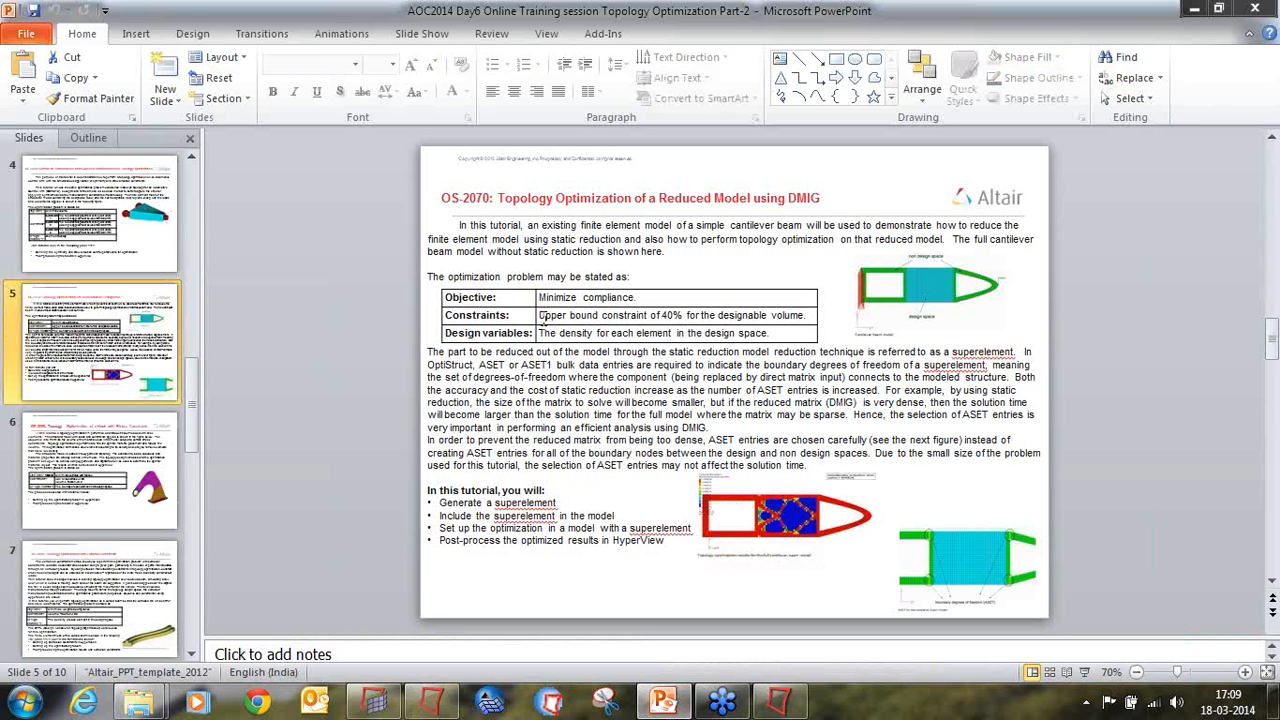
left_click_drag(540, 316, 803, 315)
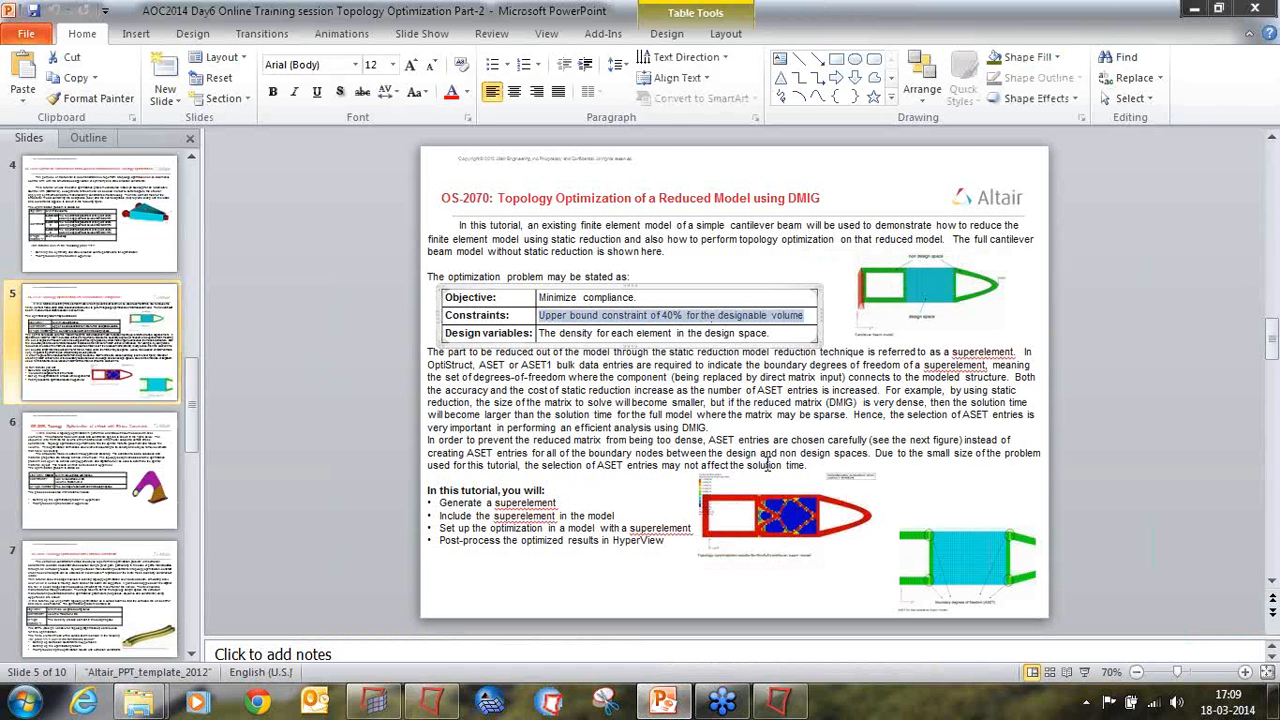
left_click(432, 703)
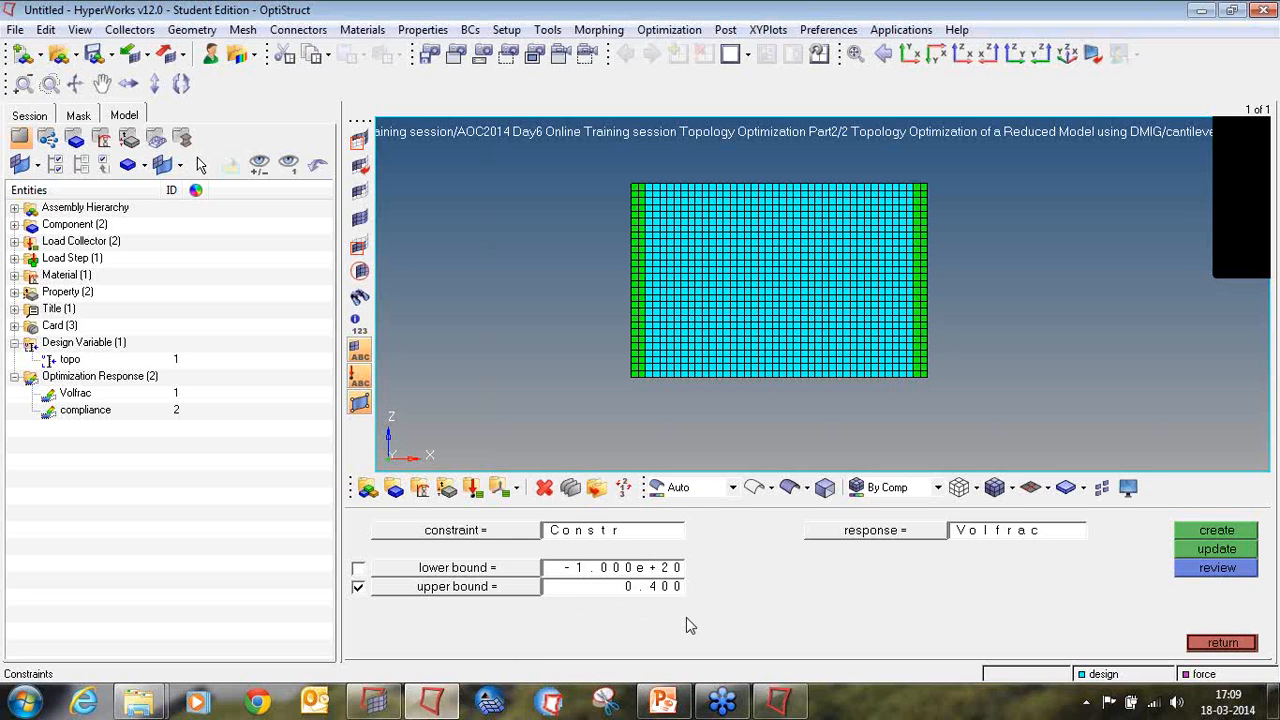
left_click(1199, 535)
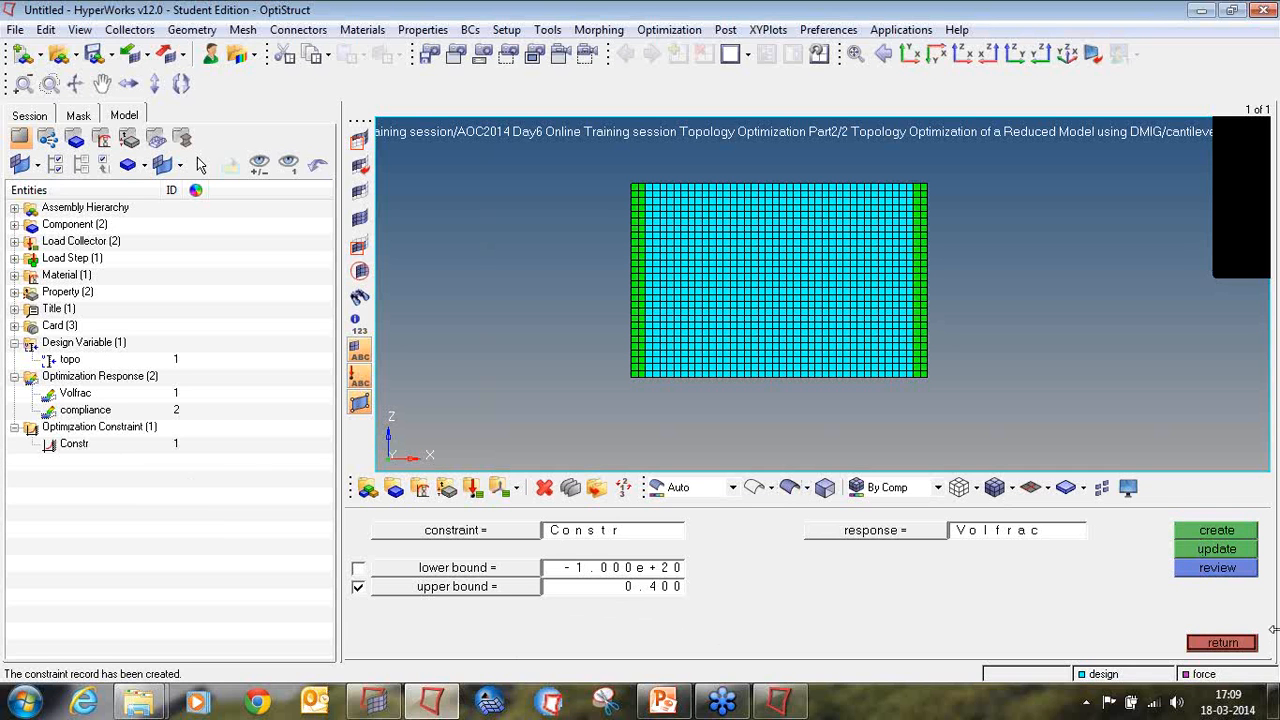
left_click(1229, 646)
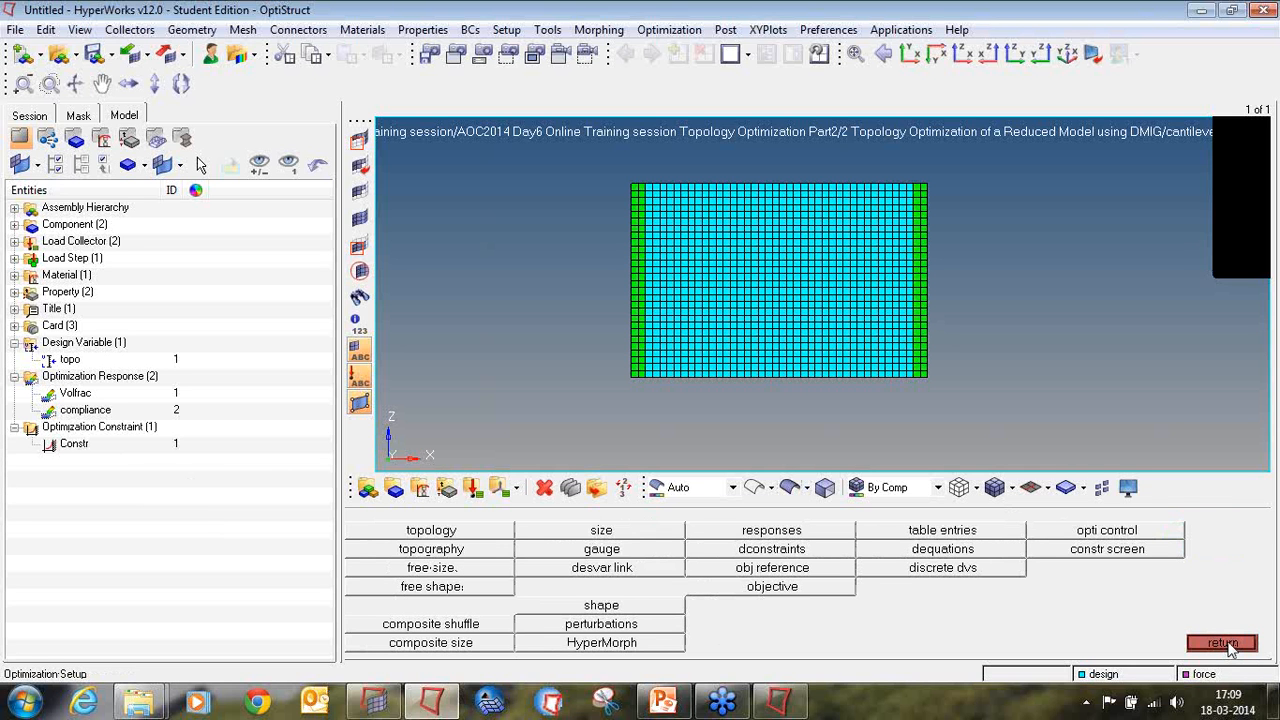
Step: Create an objective that minimizes the compliance response for the existing load step
left_click(832, 588)
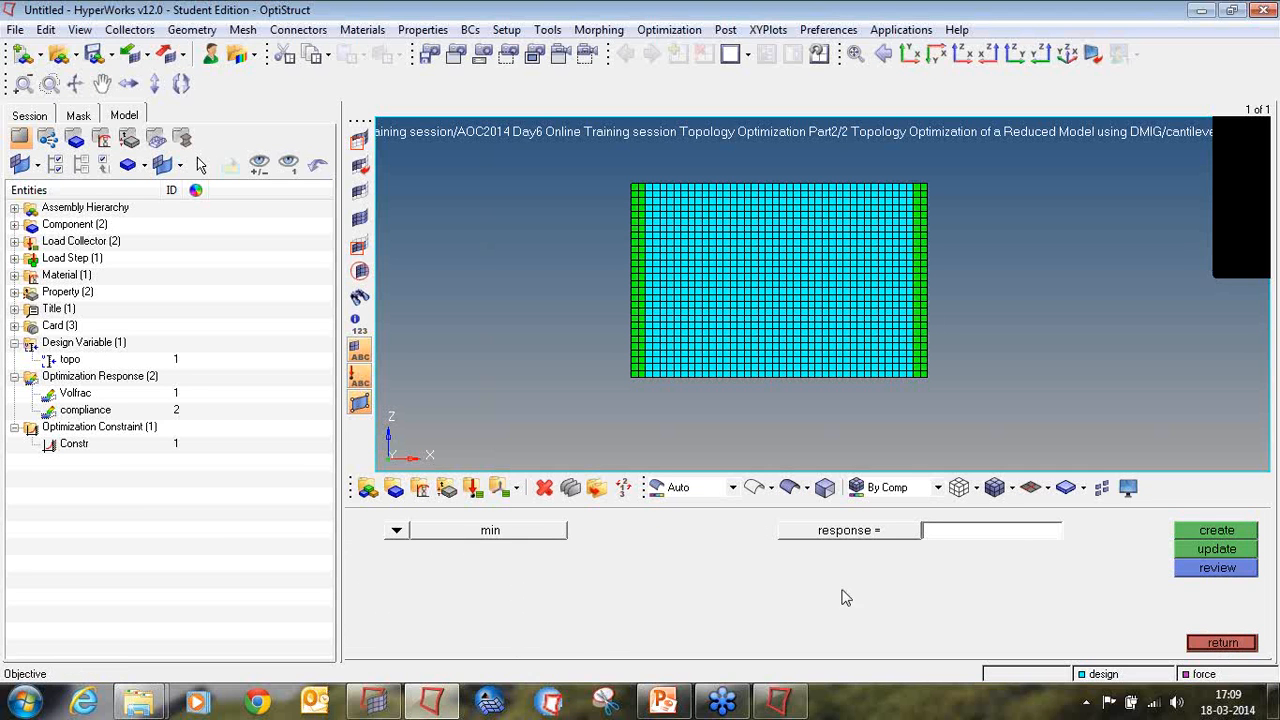
left_click(863, 541)
left_click(500, 548)
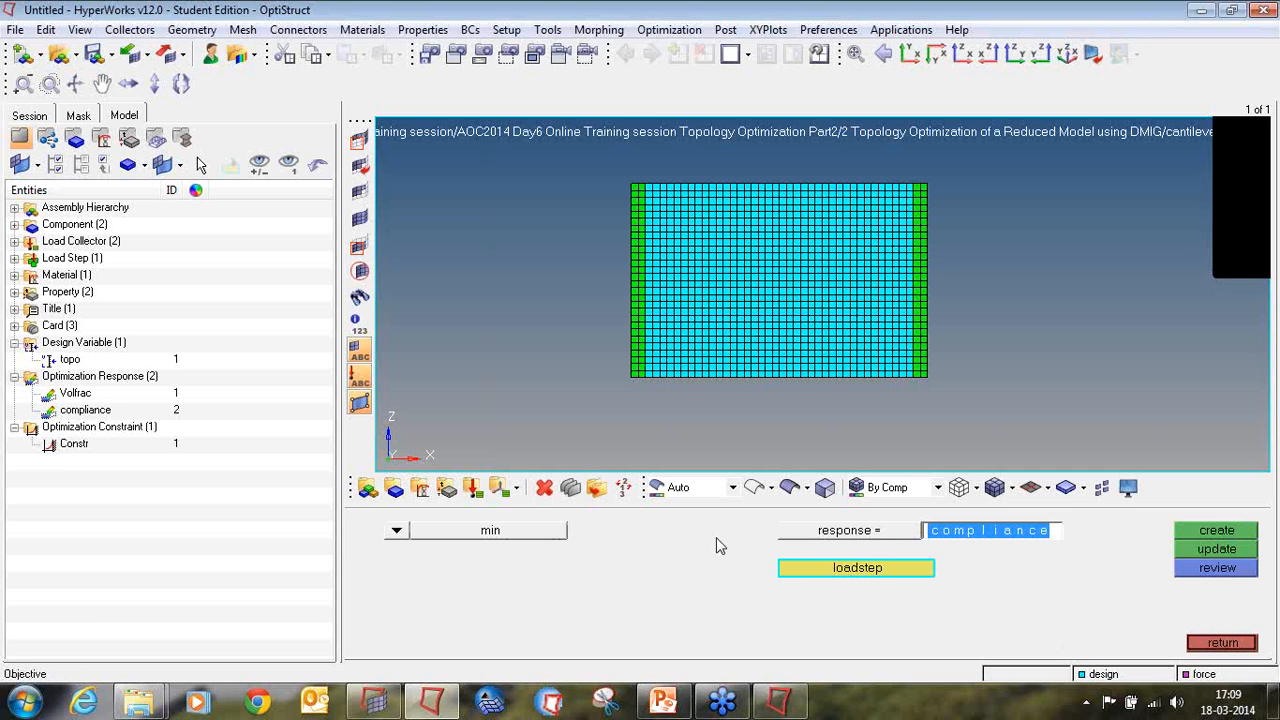
left_click(792, 568)
left_click(410, 532)
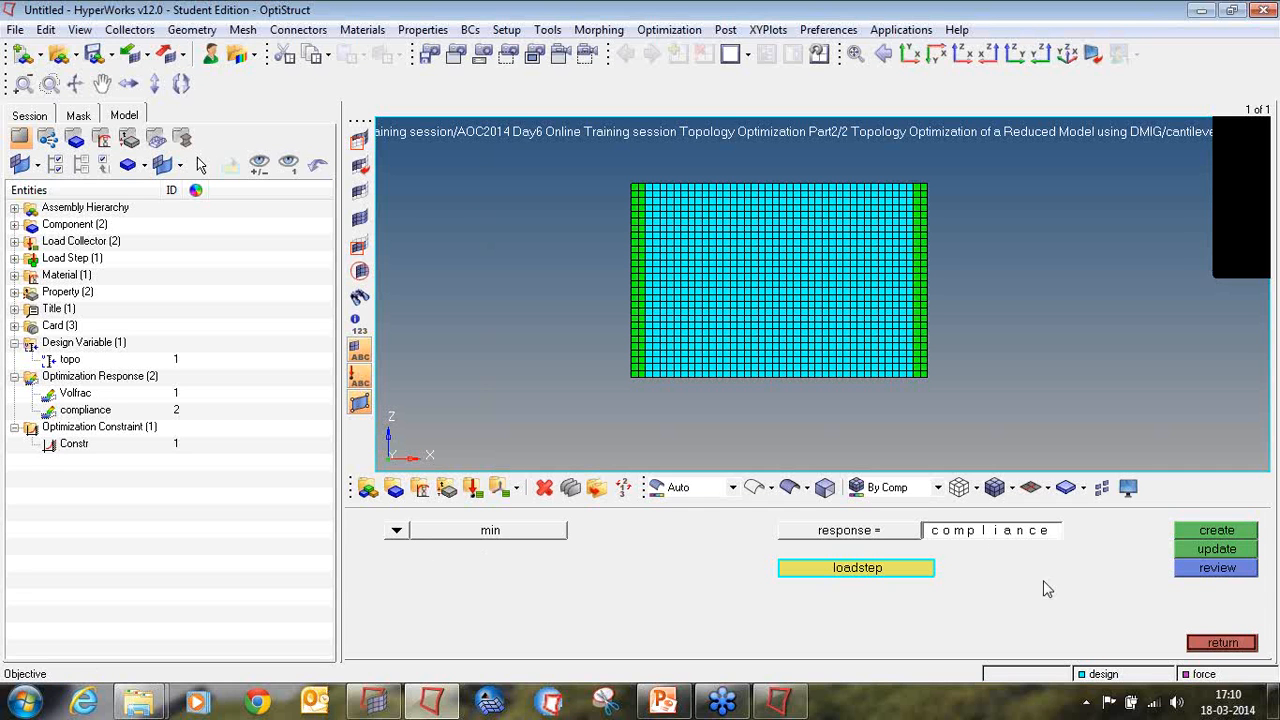
left_click(1199, 536)
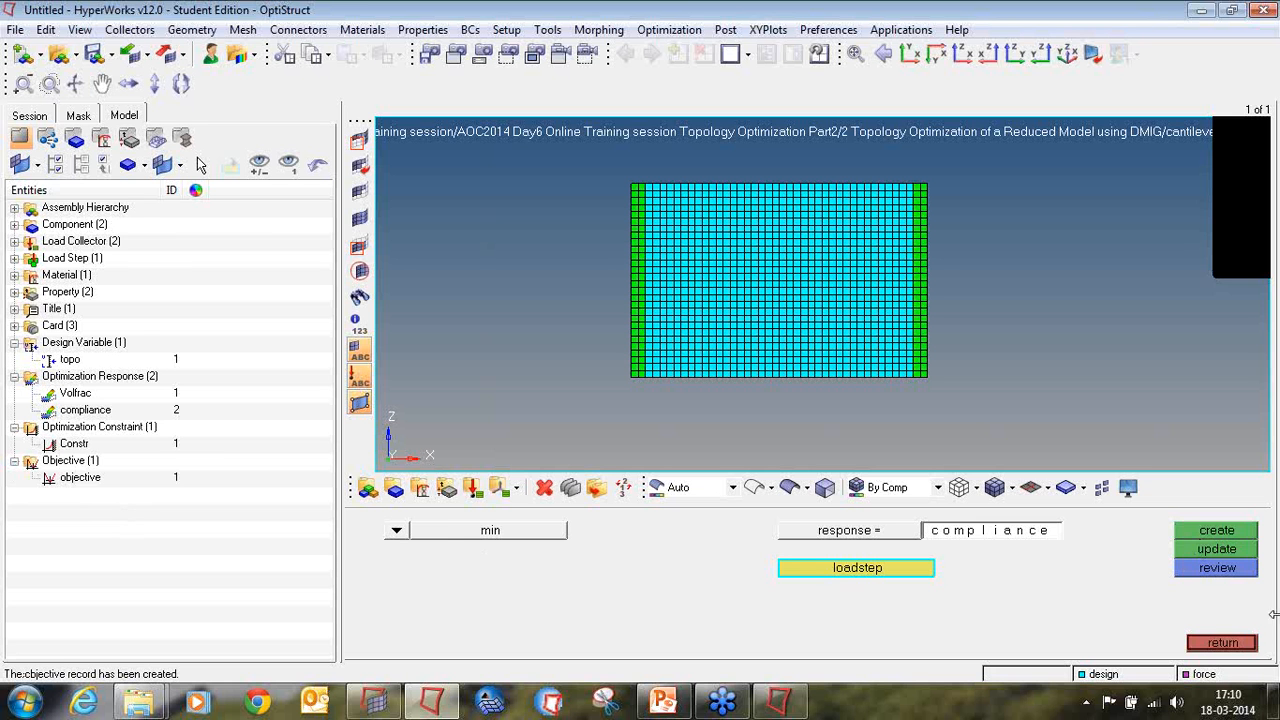
left_click(1244, 643)
Step: Save a copy of the model as cantilever_full_1 in the current folder
left_click(10, 30)
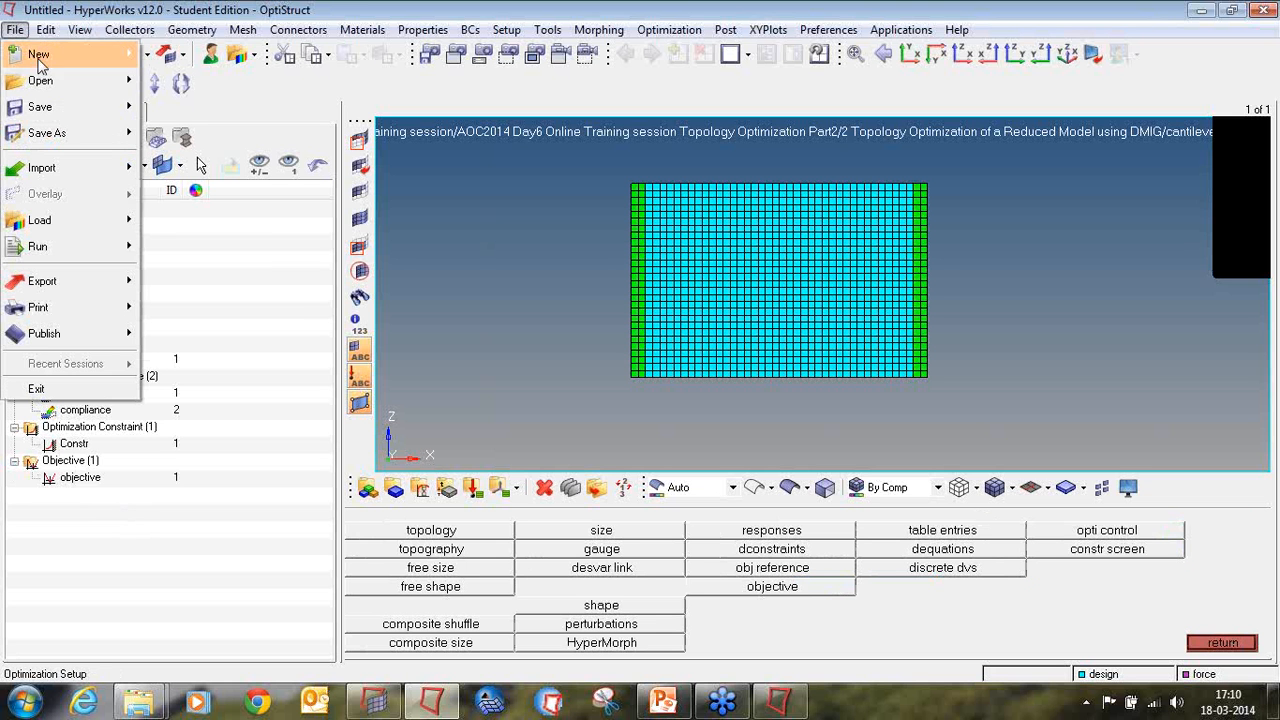
mouse_move(53, 135)
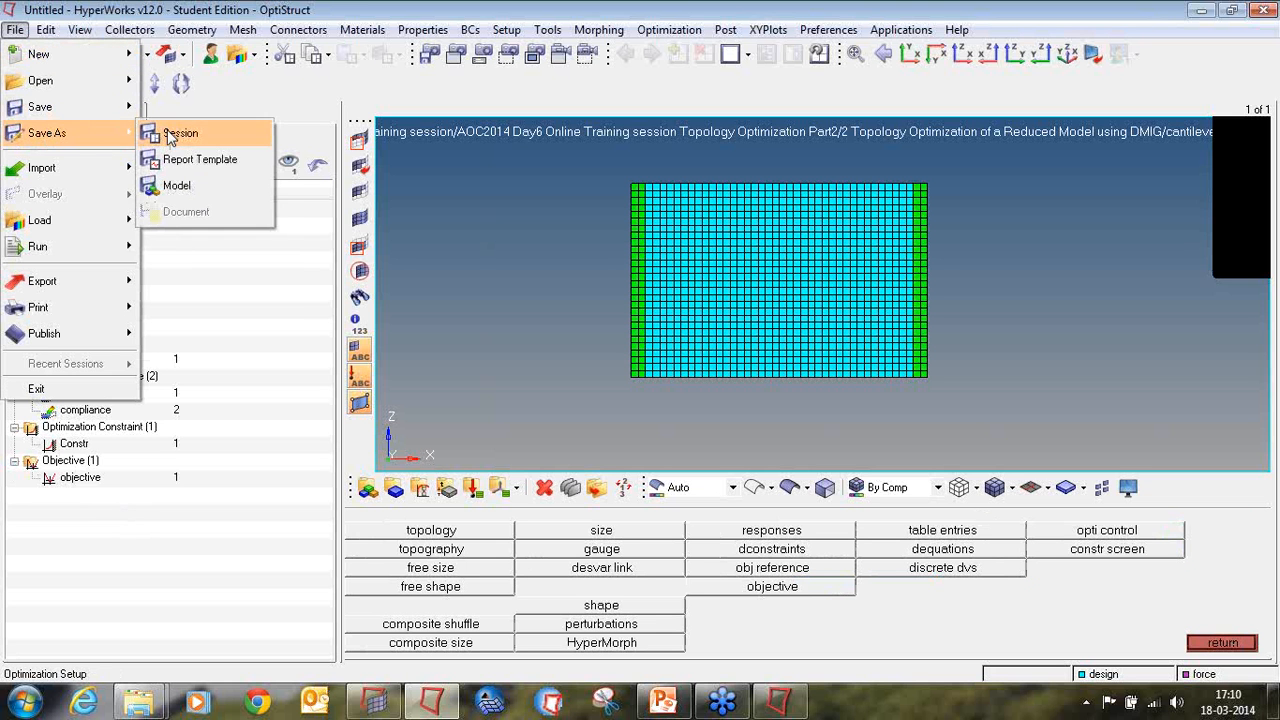
left_click(177, 185)
left_click(760, 604)
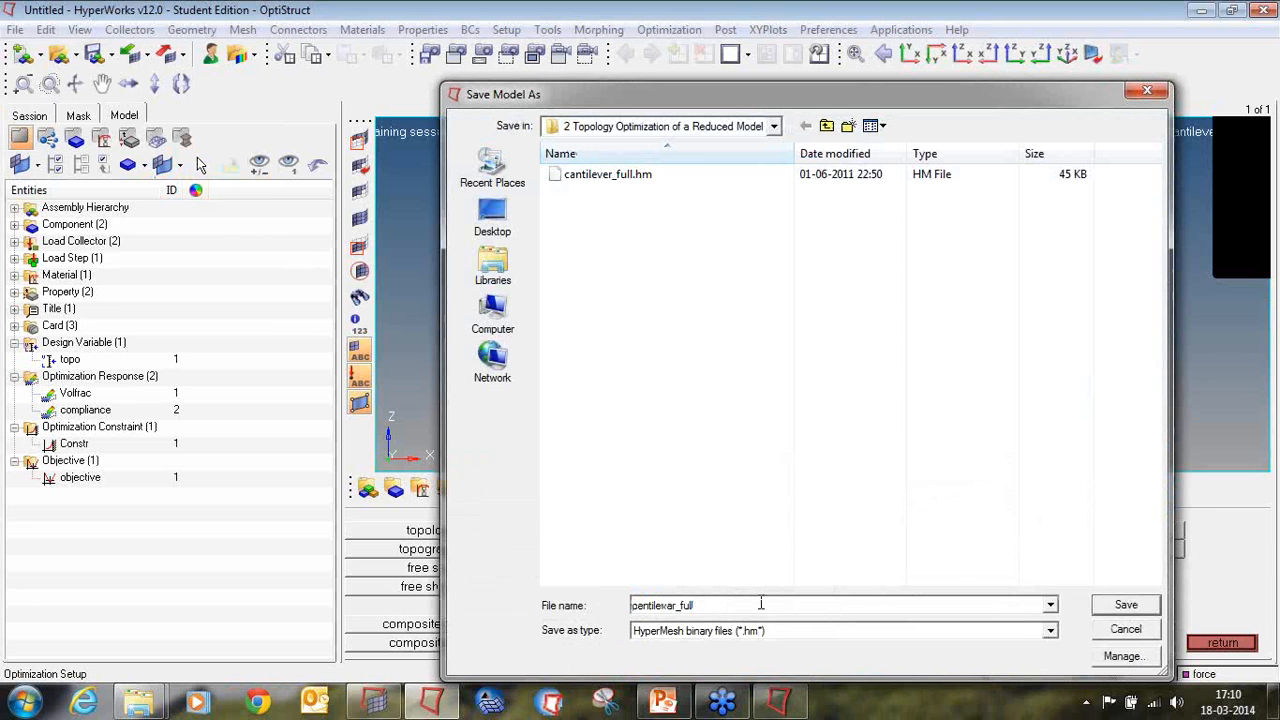
type("_1")
key("Return")
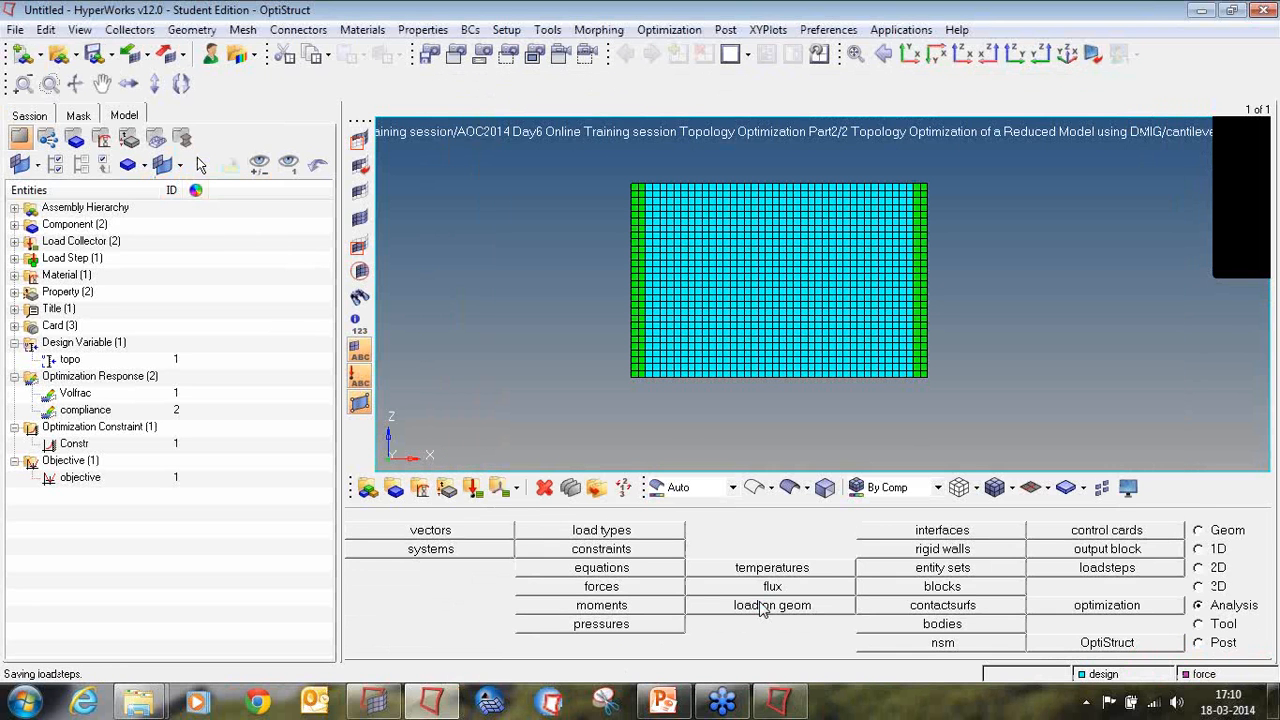
Step: Set the OptiStruct run option to optimization and run cantilever_full_1.fem with all entities exported
left_click(1155, 642)
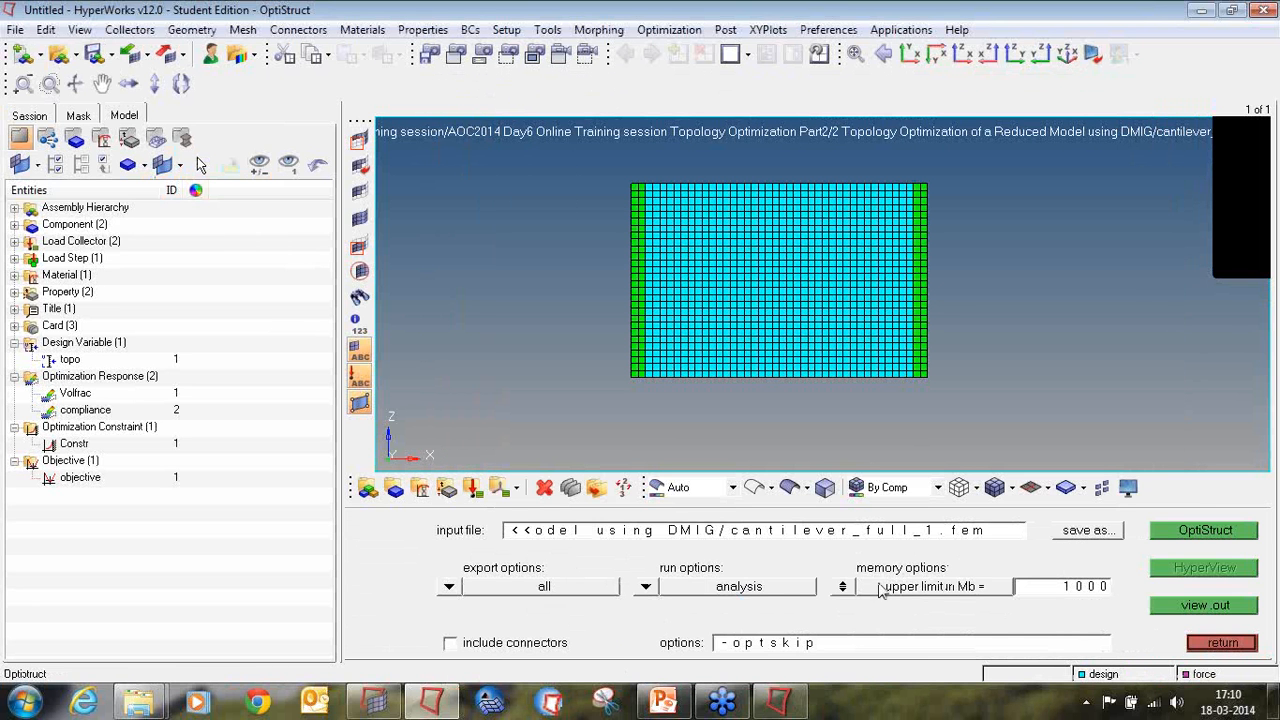
left_click(645, 587)
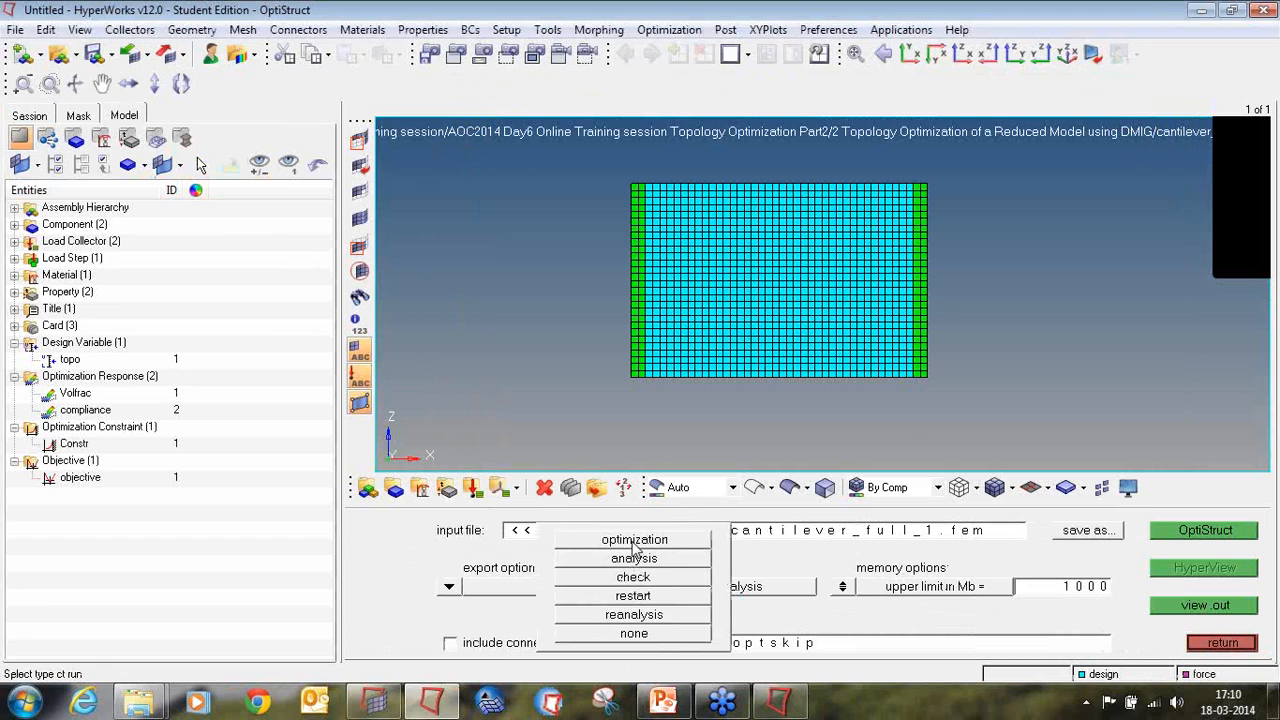
left_click(637, 540)
left_click(1243, 644)
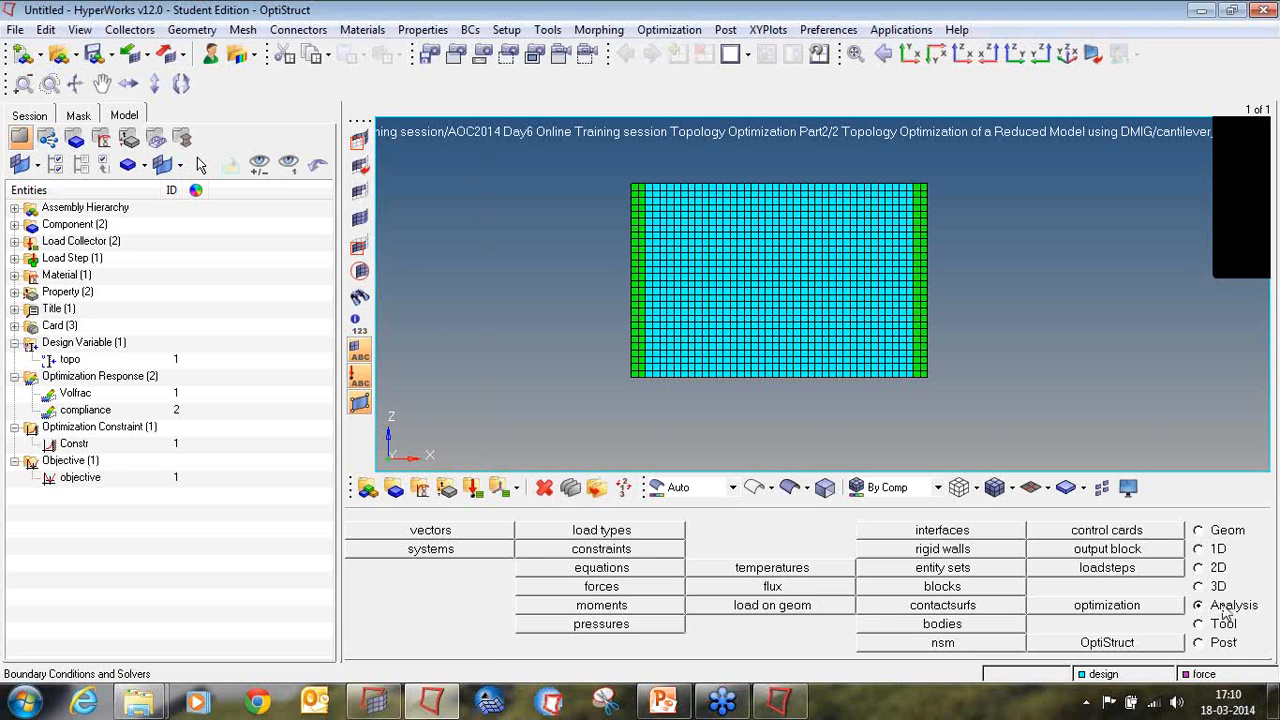
left_click(1155, 645)
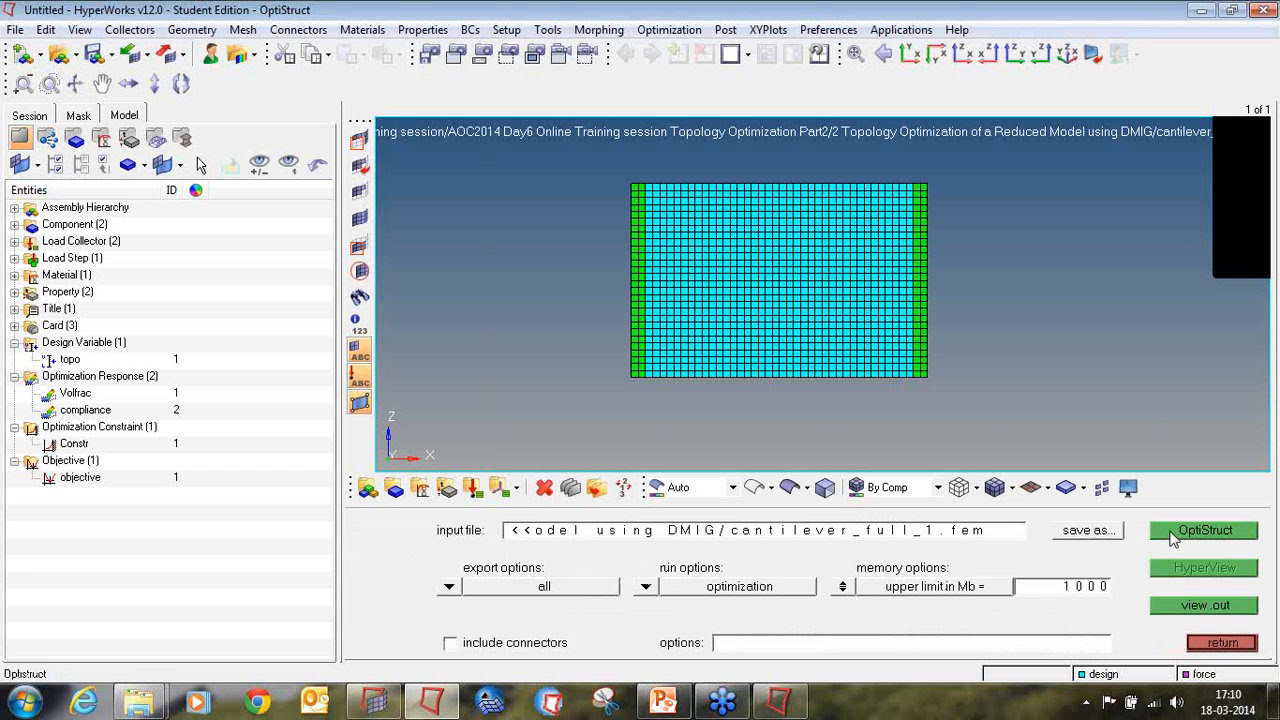
left_click(449, 587)
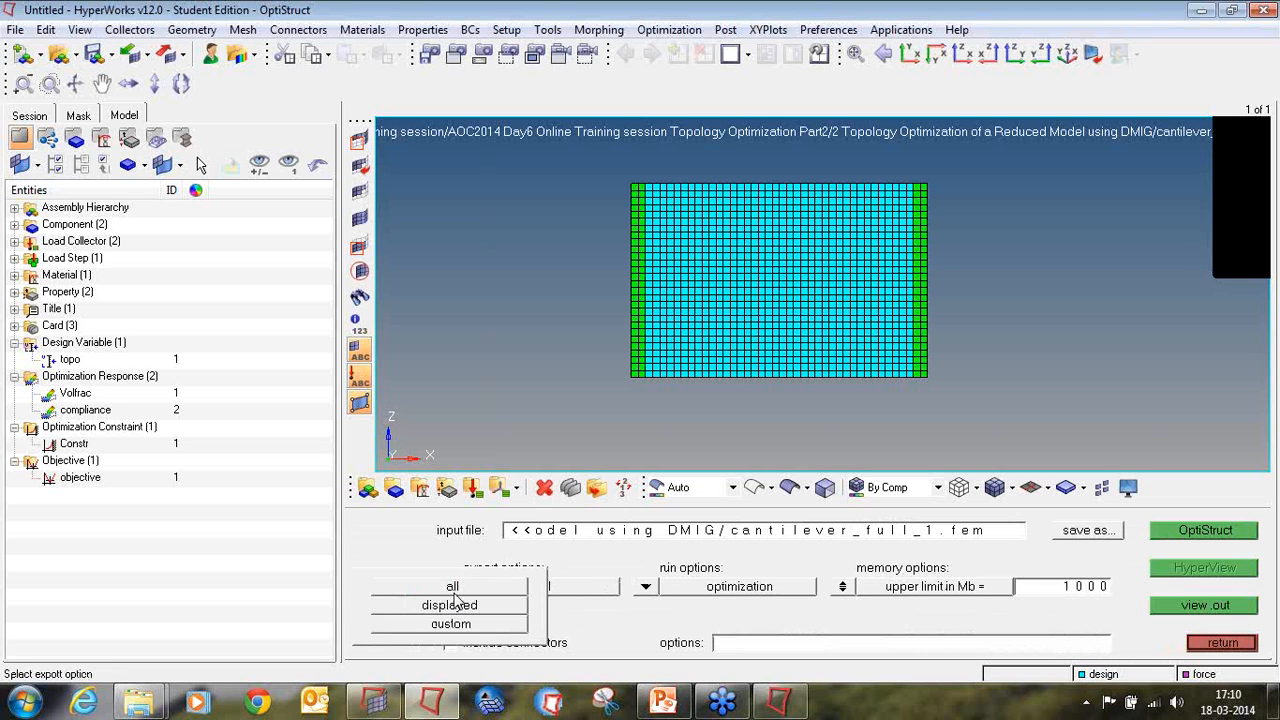
left_click(645, 587)
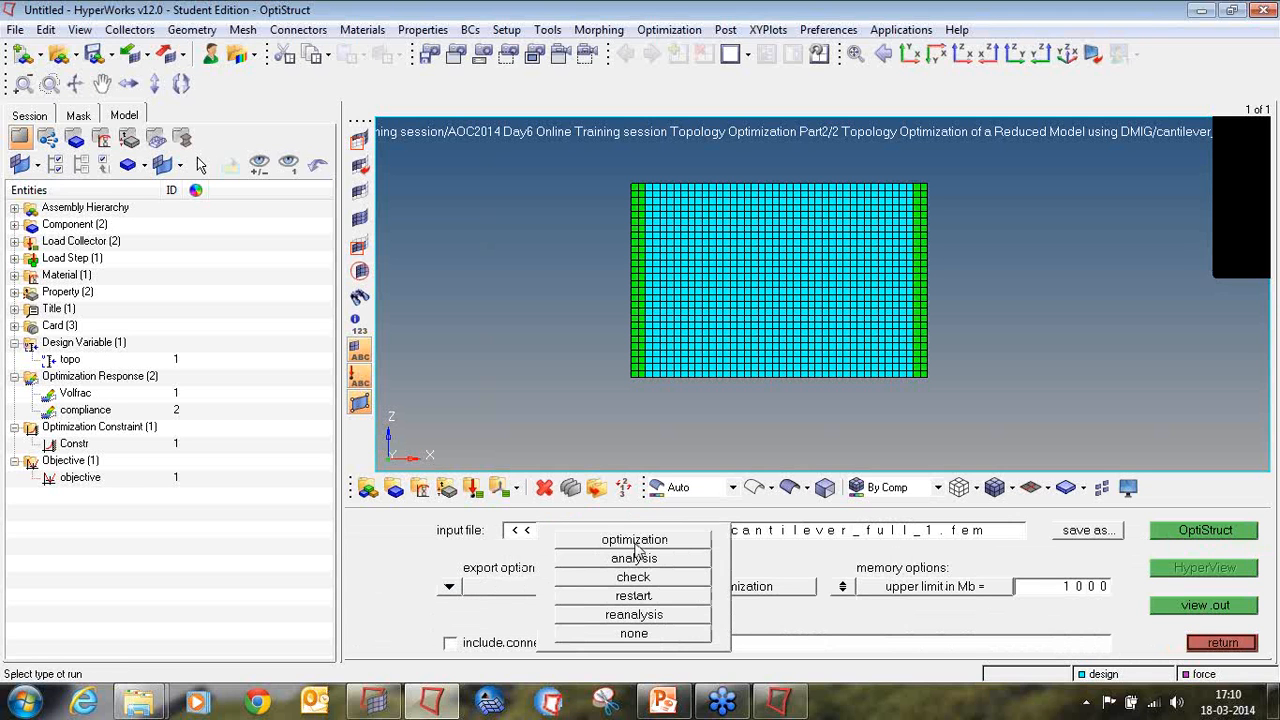
left_click(635, 542)
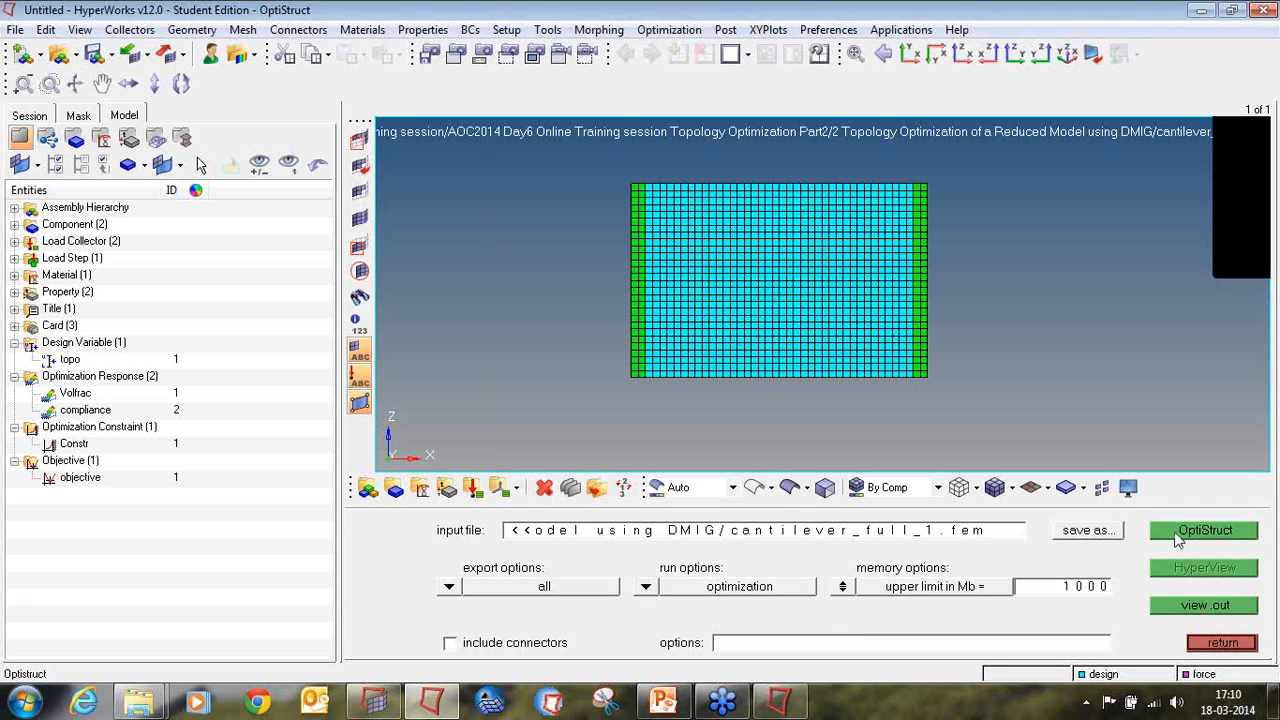
left_click(1178, 538)
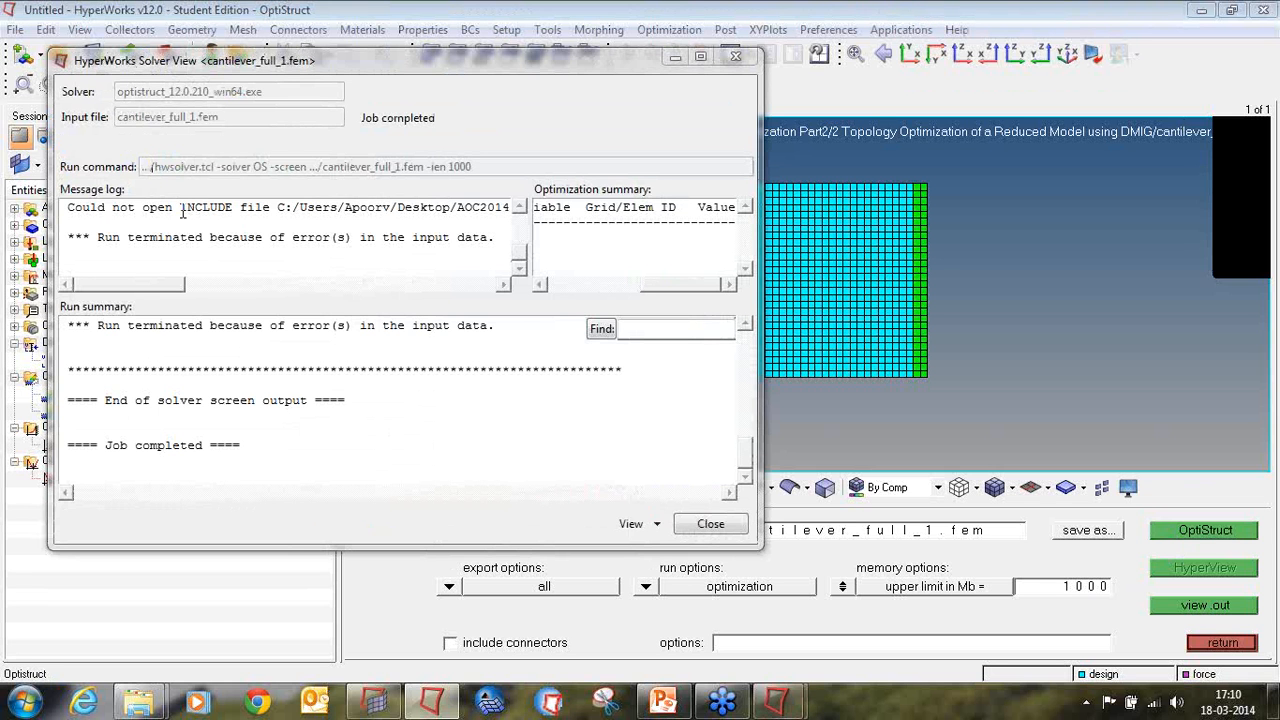
Step: Examine the solver message log for the reported include file path and close the solver view
left_click_drag(156, 285, 490, 287)
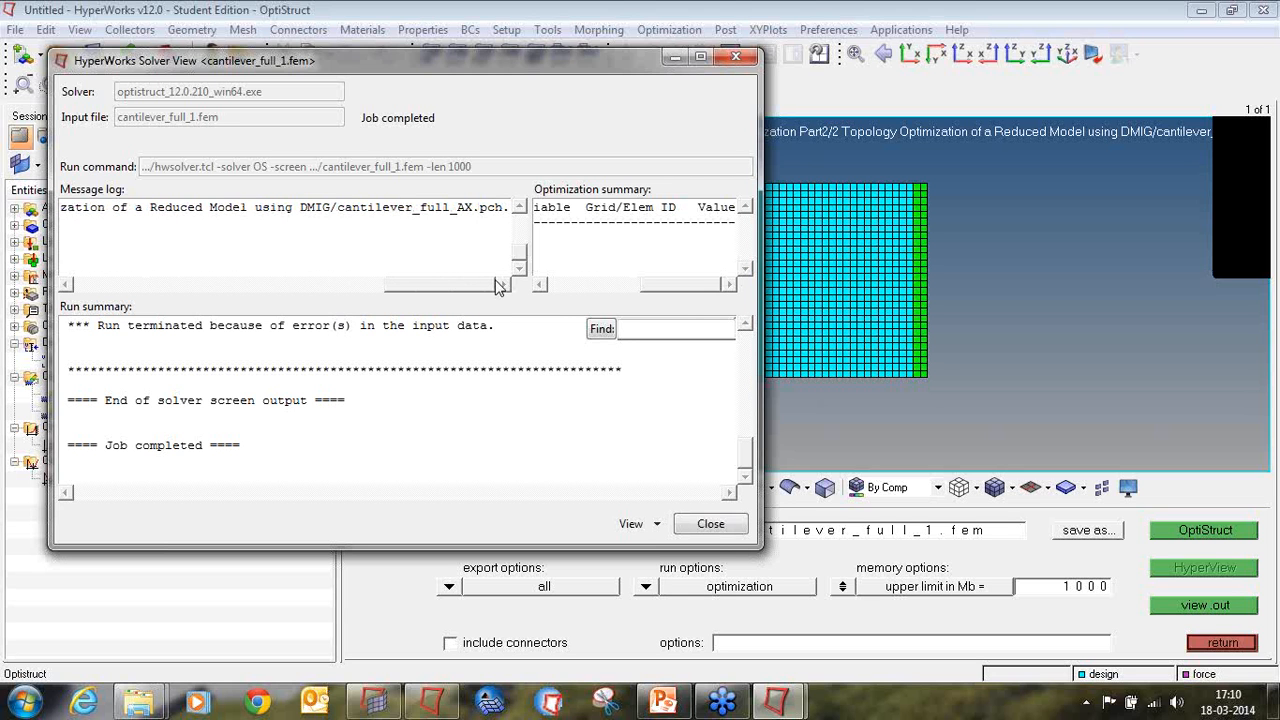
left_click_drag(352, 207, 419, 216)
left_click(418, 255)
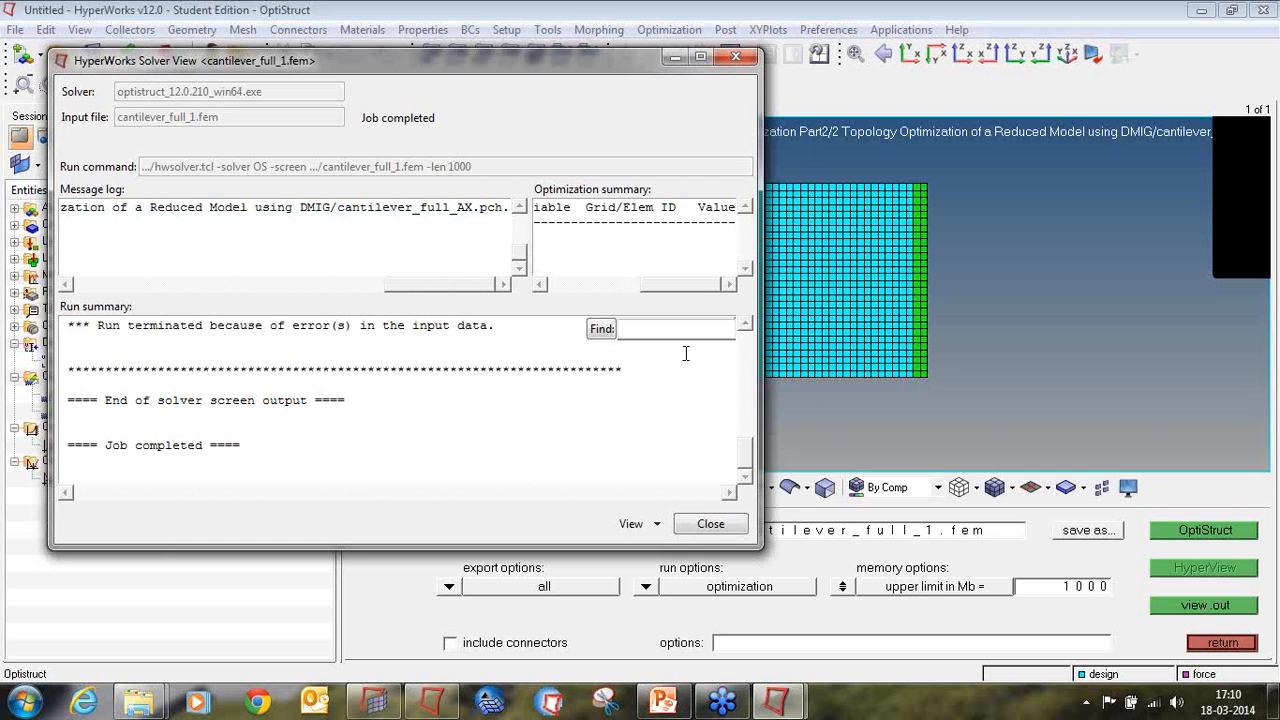
left_click(711, 523)
Step: Save the model as cantilever_full_1 in the tutorial/tutorial2/run1 folder on the desktop
left_click(16, 29)
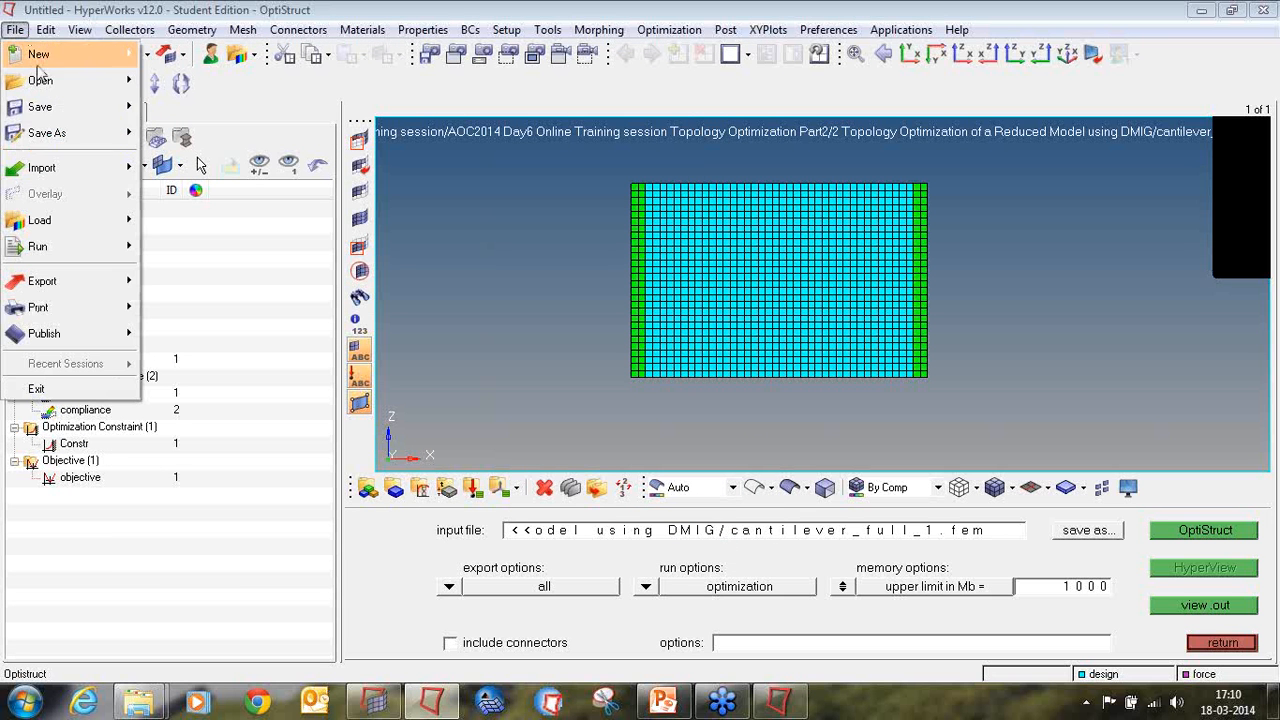
mouse_move(50, 133)
left_click(190, 186)
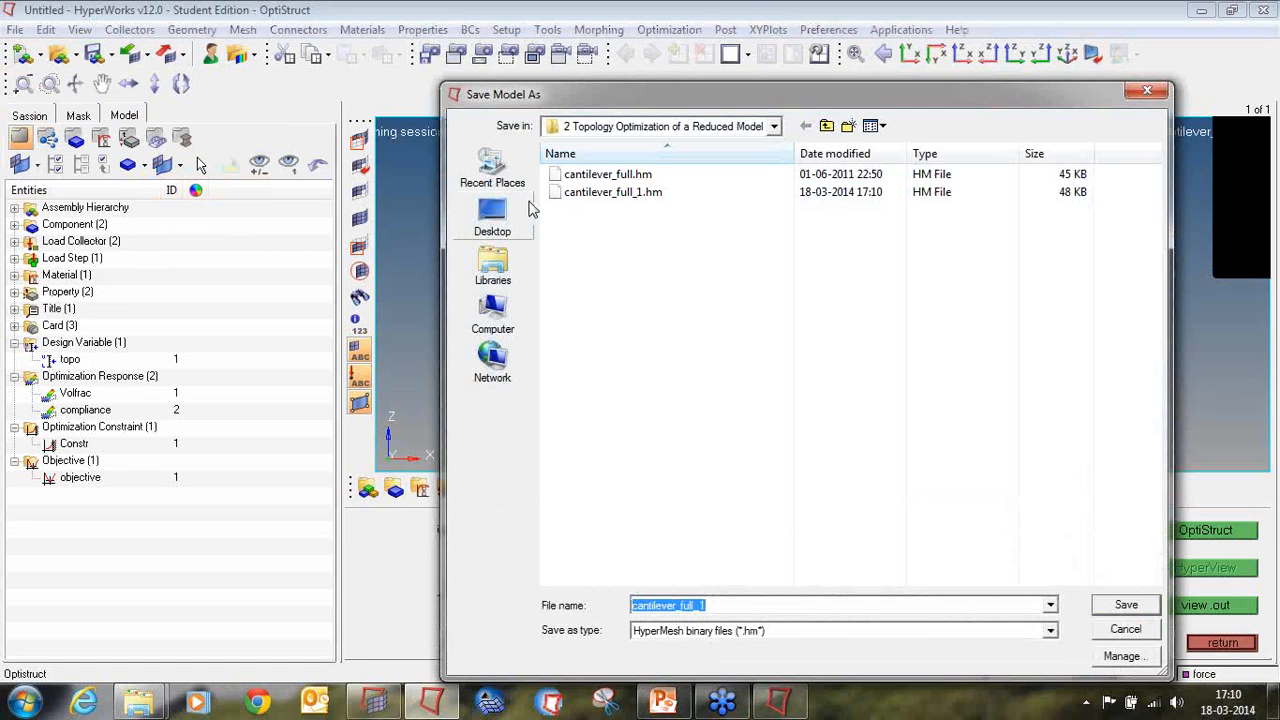
left_click(493, 218)
double_click(612, 412)
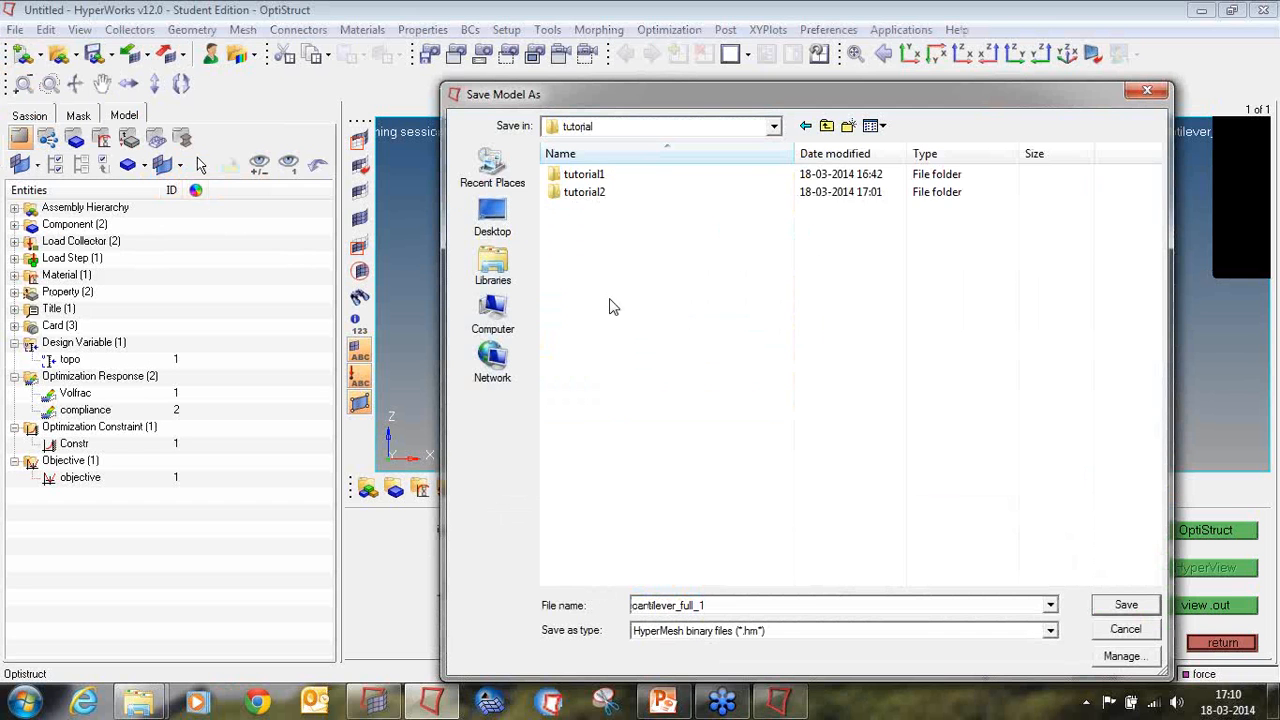
double_click(600, 192)
double_click(596, 178)
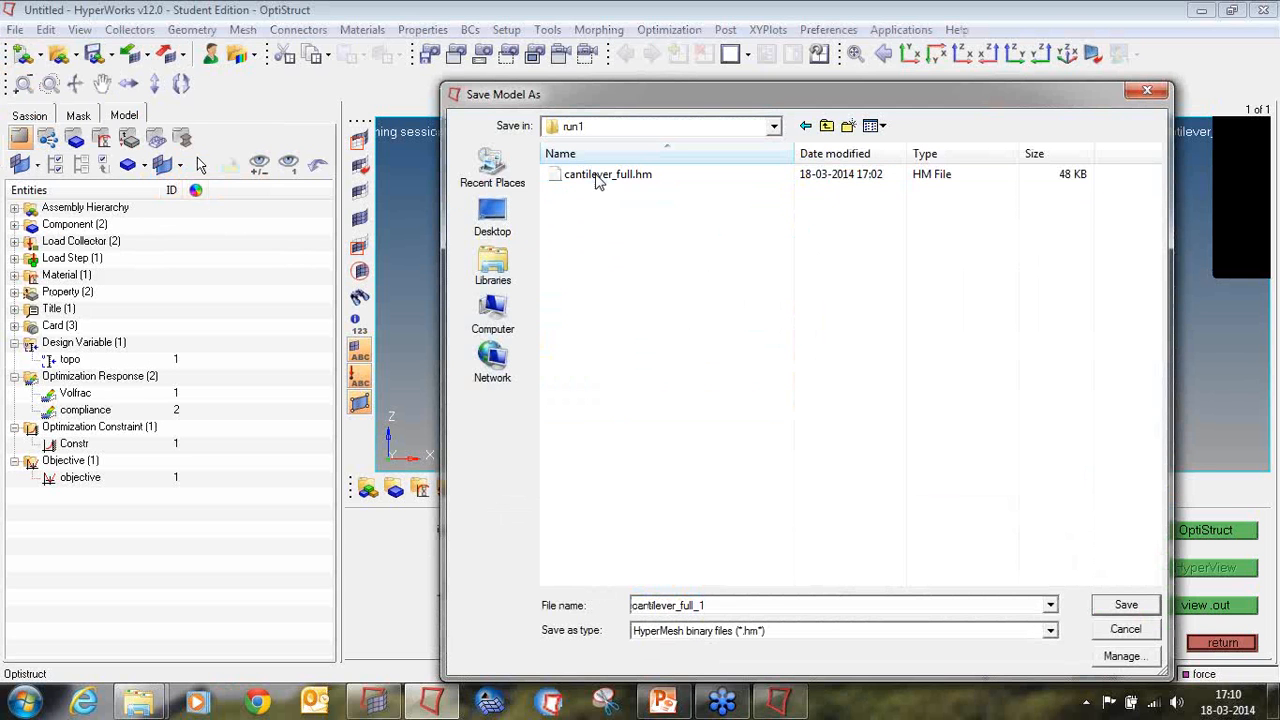
left_click(1150, 608)
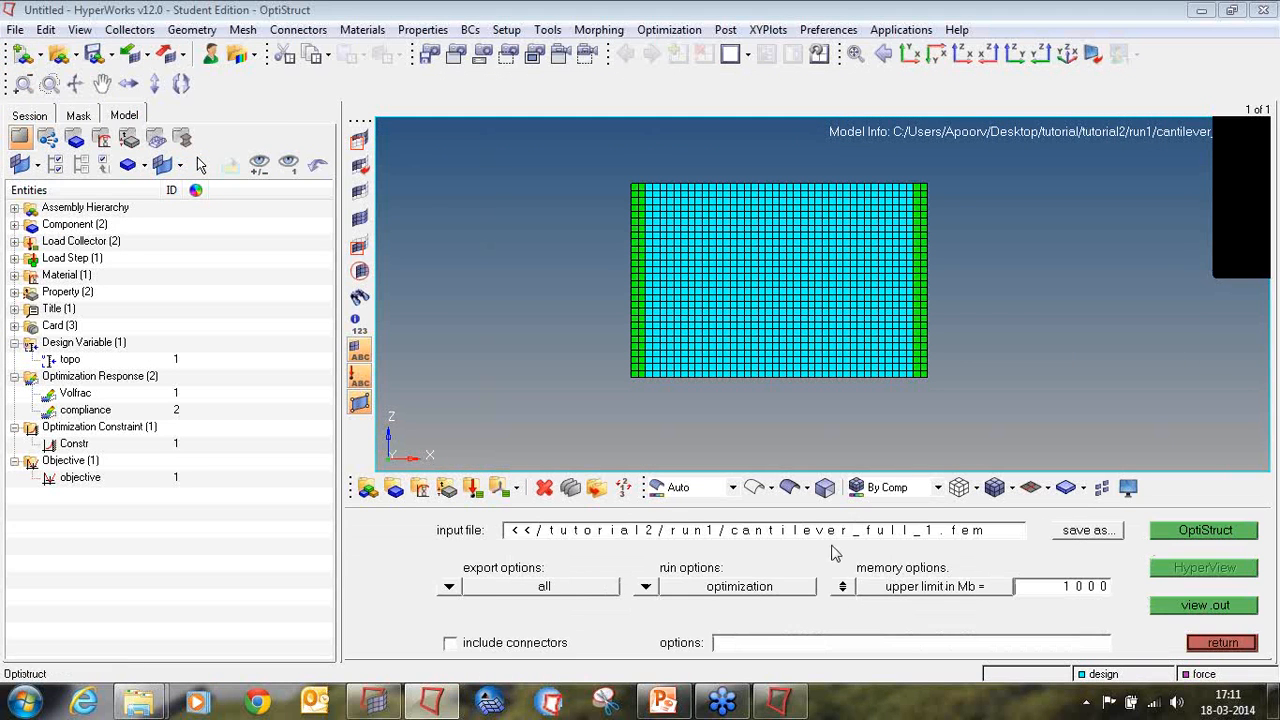
Step: Run the OptiStruct optimization on the run1 input file, then switch to the HyperView results and close the message log
left_click(1203, 530)
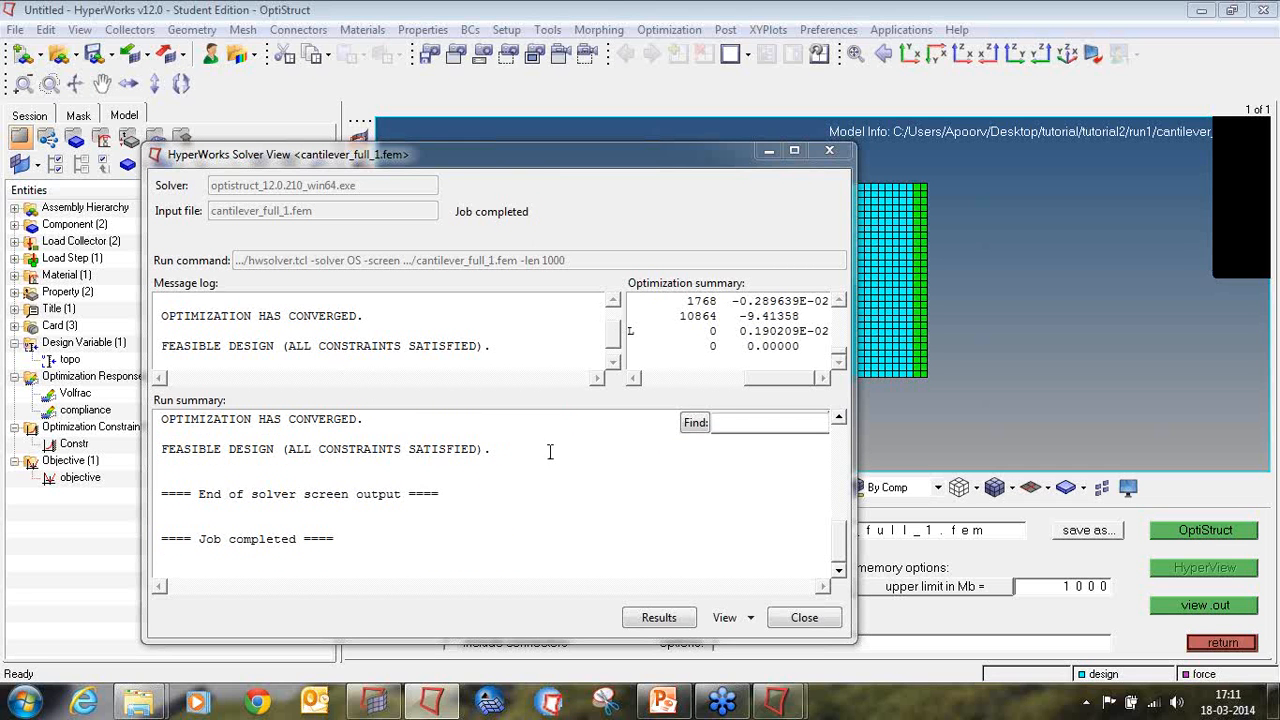
left_click(786, 620)
left_click(785, 703)
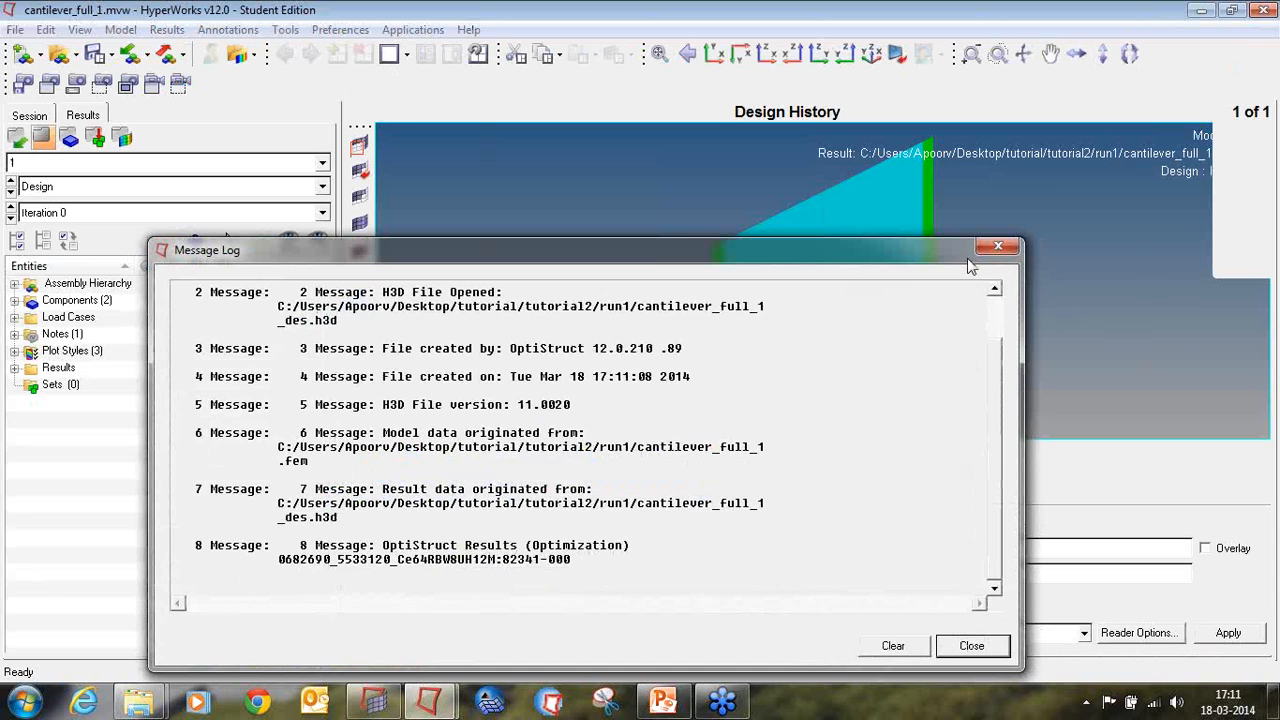
left_click(997, 245)
Step: Set the Design results to Iteration 36
left_click_drag(838, 321, 700, 258, "ctrl")
left_click(141, 213)
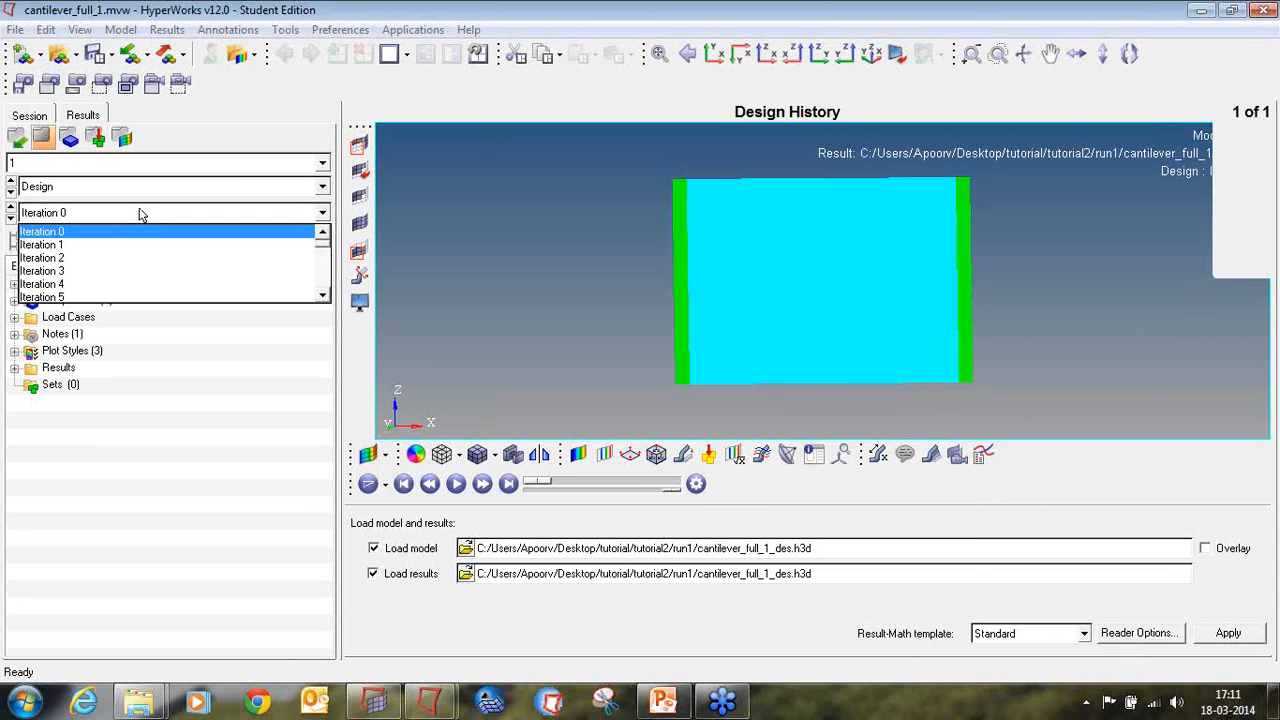
scroll(90, 278, "down", 11)
left_click(86, 285)
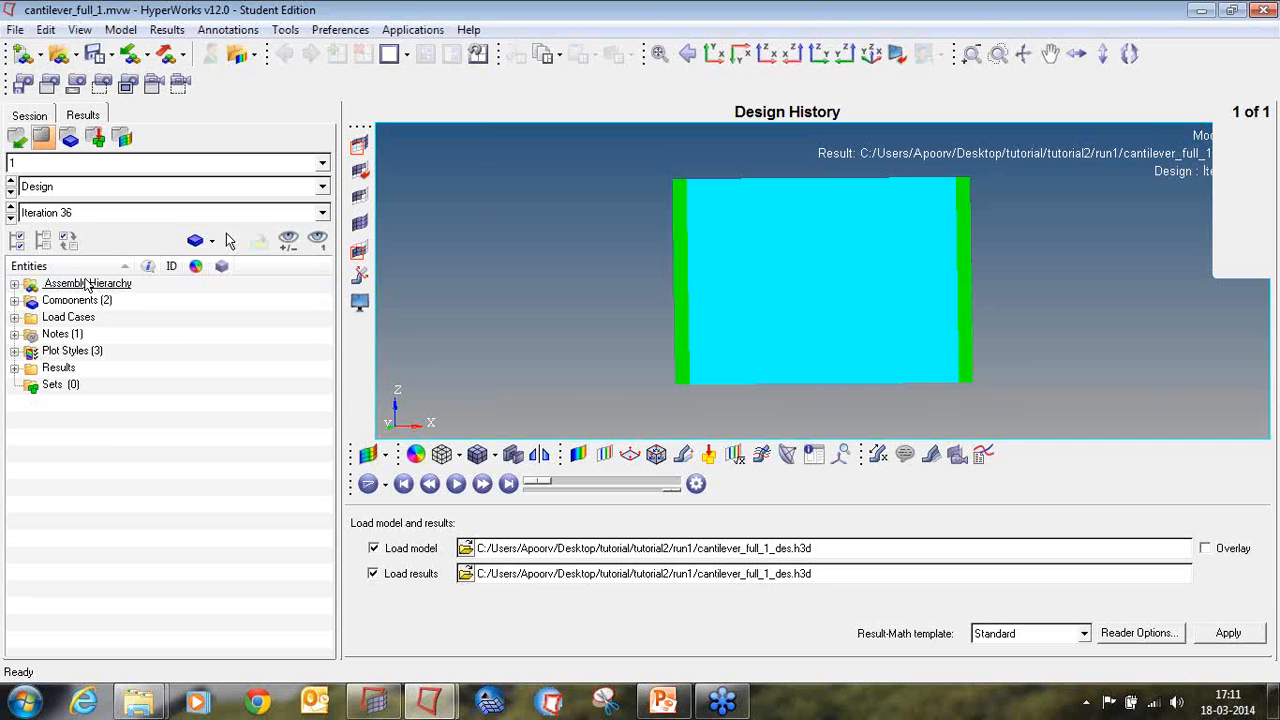
Step: Contour the element densities over the components using the Simple averaging method
left_click(578, 455)
left_click(852, 540)
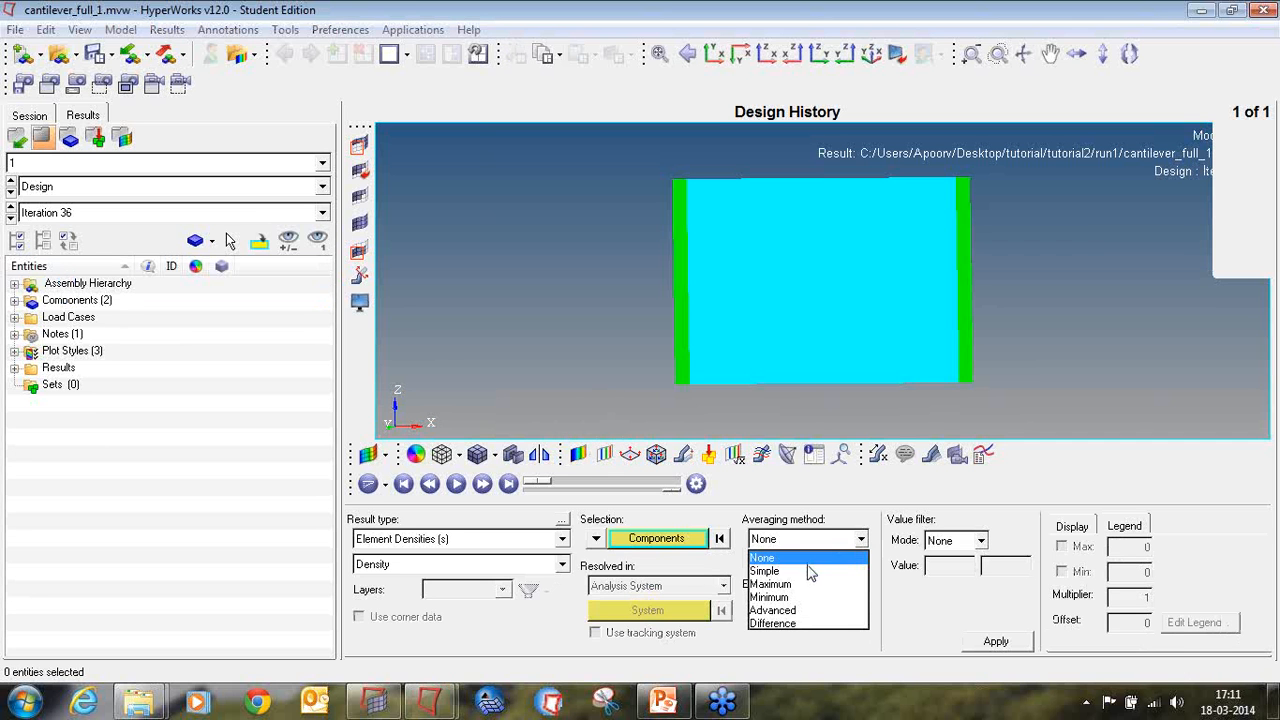
left_click(808, 571)
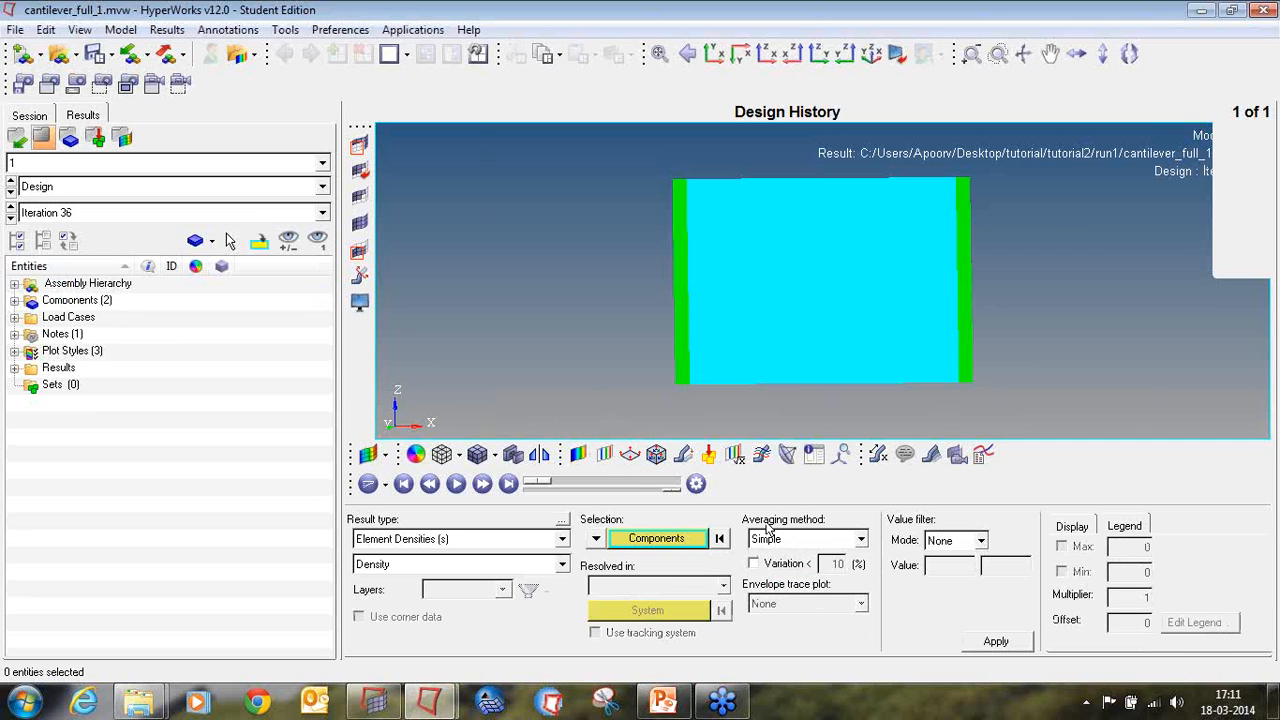
left_click(998, 644)
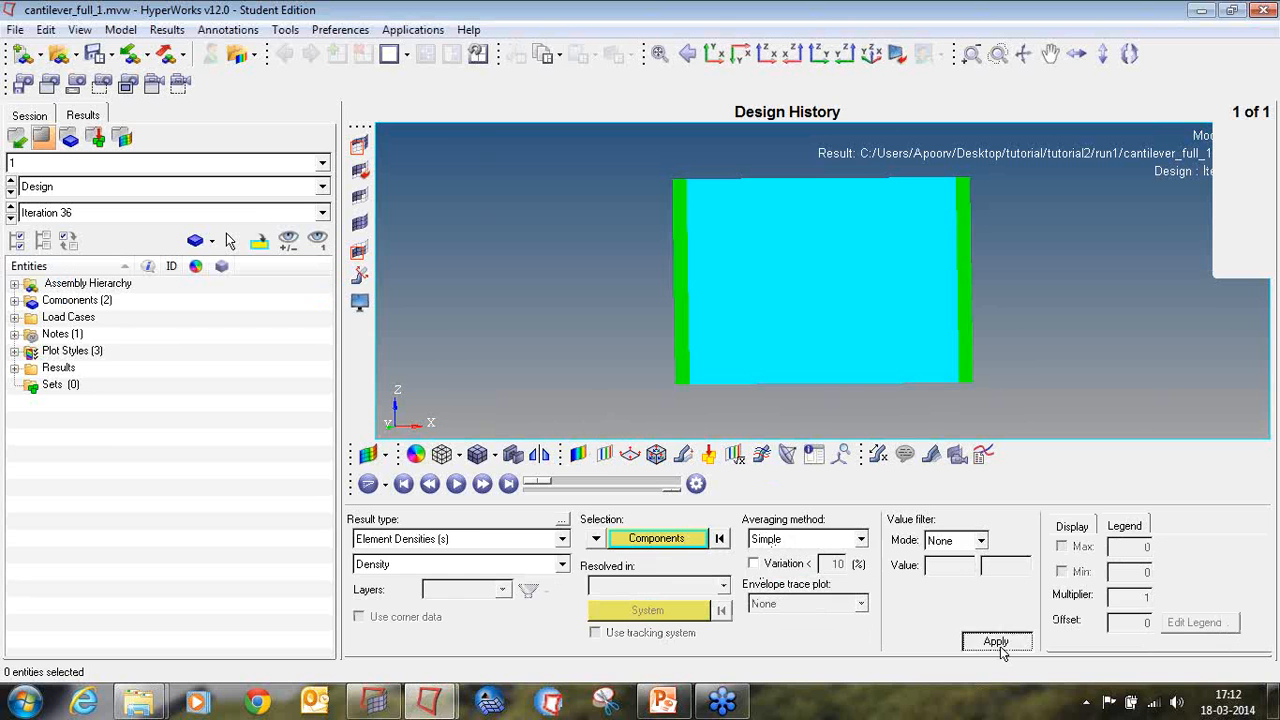
Step: Apply an iso plot of the element densities that shows values above 0.3
left_click(604, 455)
left_click(832, 641)
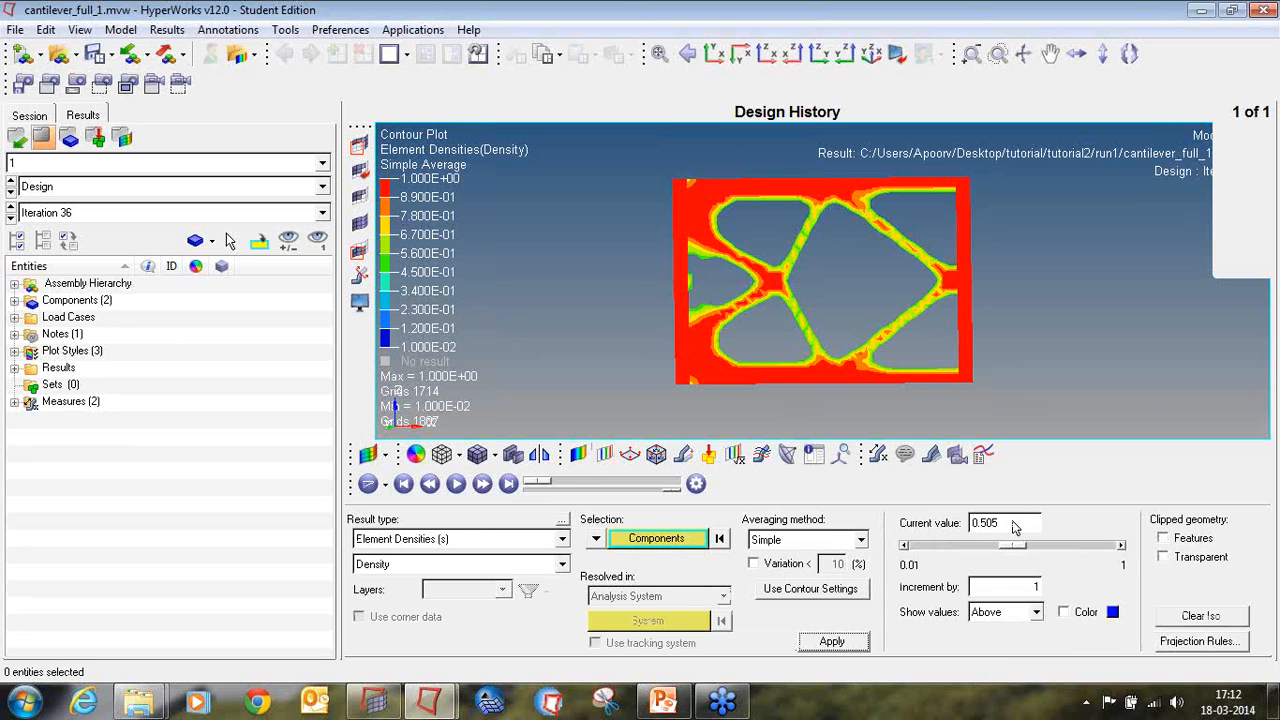
left_click_drag(1015, 527, 935, 527)
type("0")
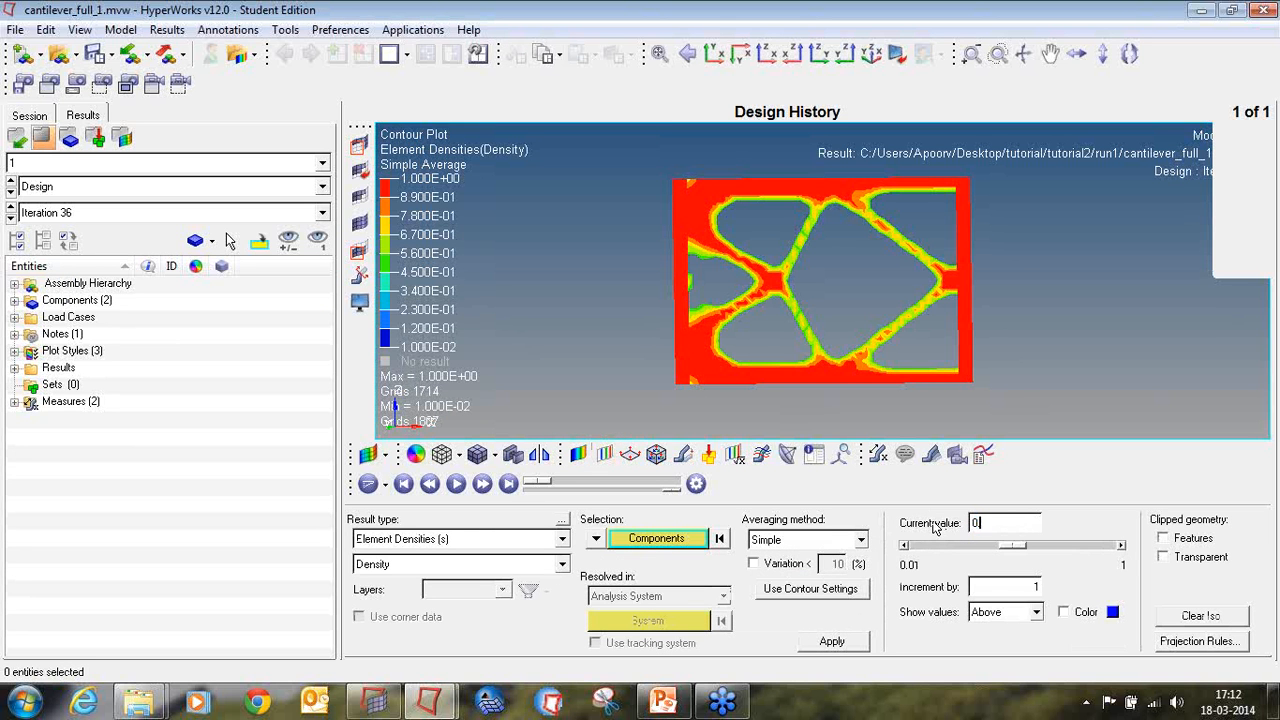
type(".3")
Step: Display the clipped geometry of the iso plot as both features and transparent, and inspect the resulting layout
mouse_move(826, 296)
left_mouse_down("ctrl")
mouse_move(858, 279)
mouse_move(848, 284)
left_mouse_up("ctrl")
left_click(1184, 543)
left_click(1185, 557)
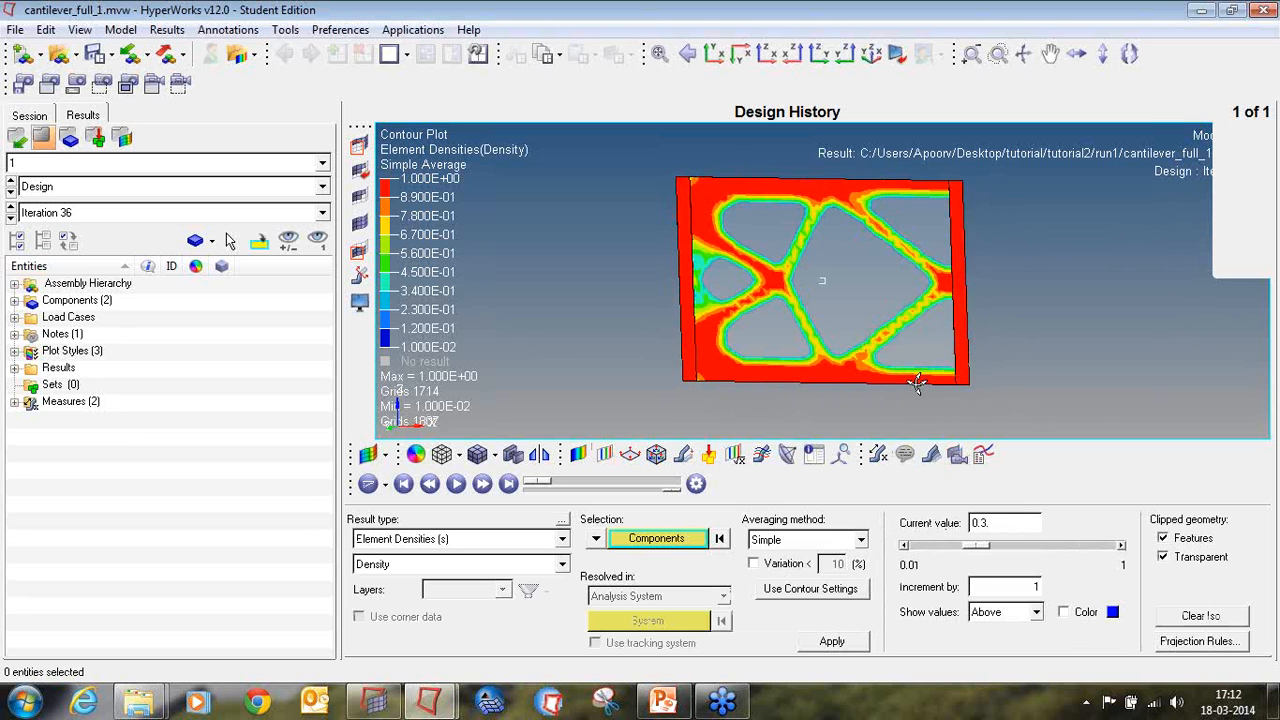
mouse_move(920, 382)
left_mouse_down("ctrl")
mouse_move(690, 308)
mouse_move(664, 316)
mouse_move(892, 228)
mouse_move(985, 284)
left_mouse_up("ctrl")
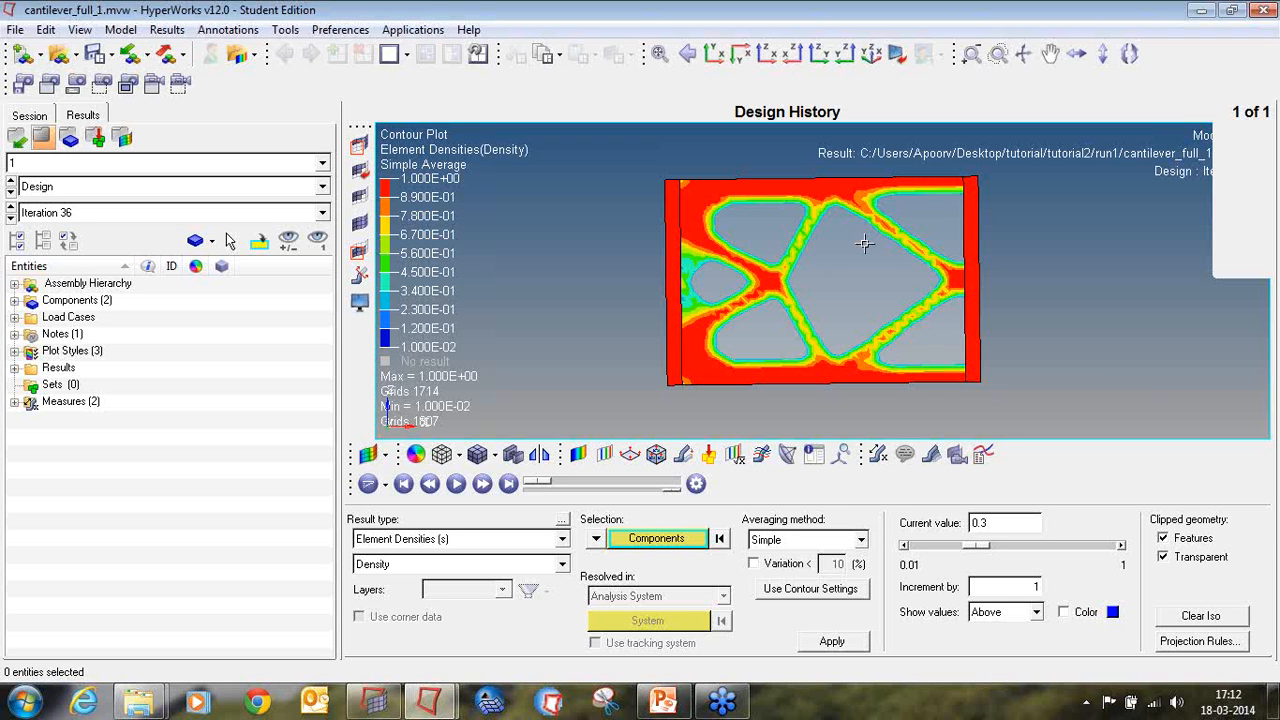
Step: Close the HyperView results window, switch to the PowerPoint slideshow and advance to the OS-2080 hook tutorial slide
left_click(1259, 10)
left_click(668, 415)
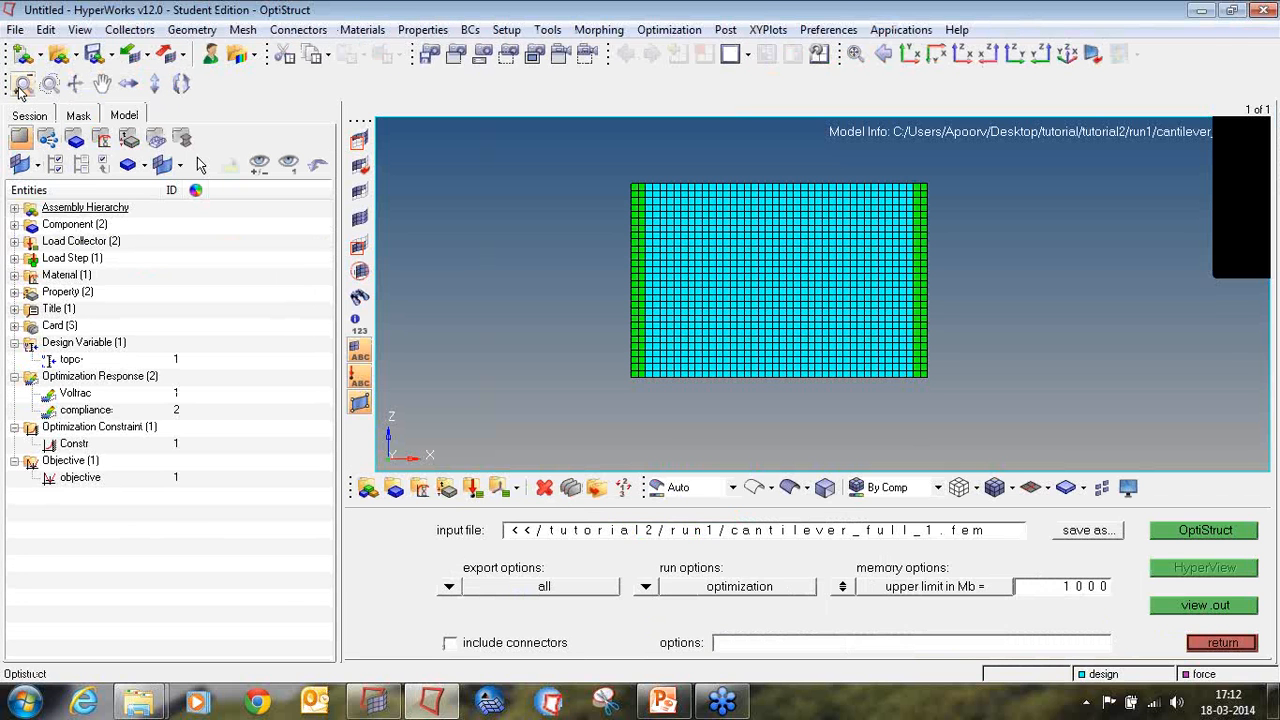
left_click(663, 701)
left_click(1084, 672)
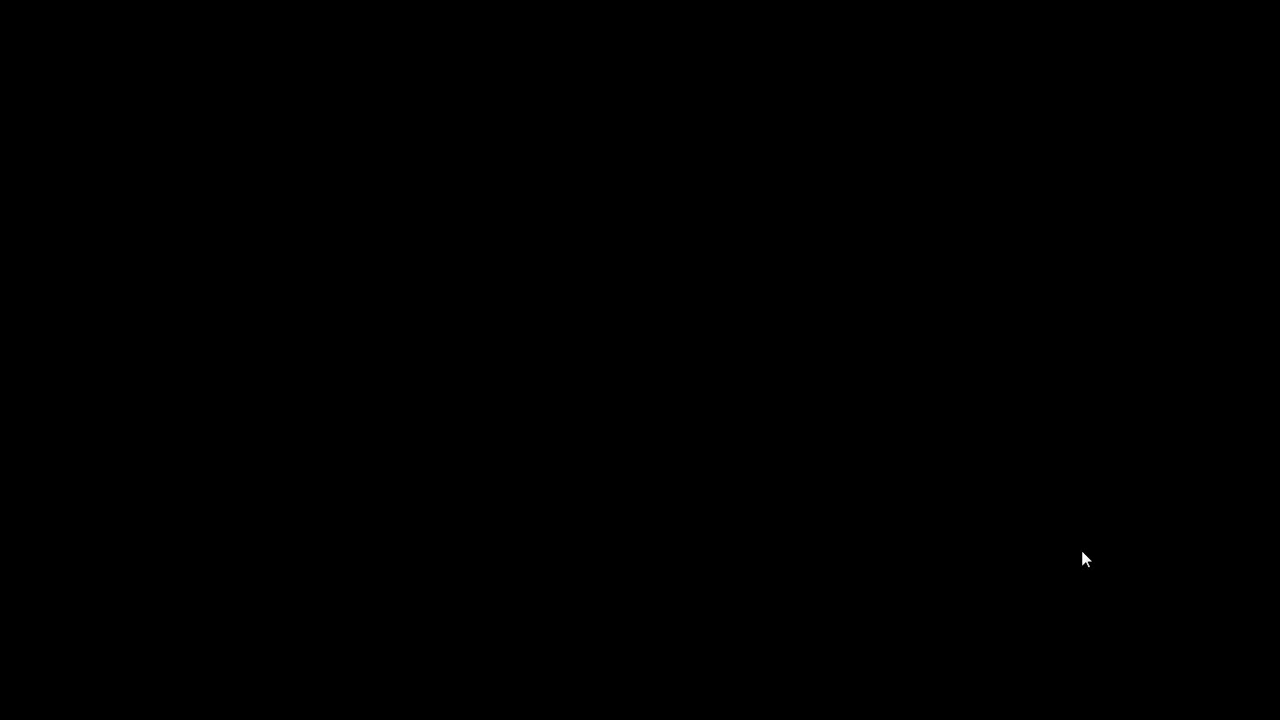
key("Right")
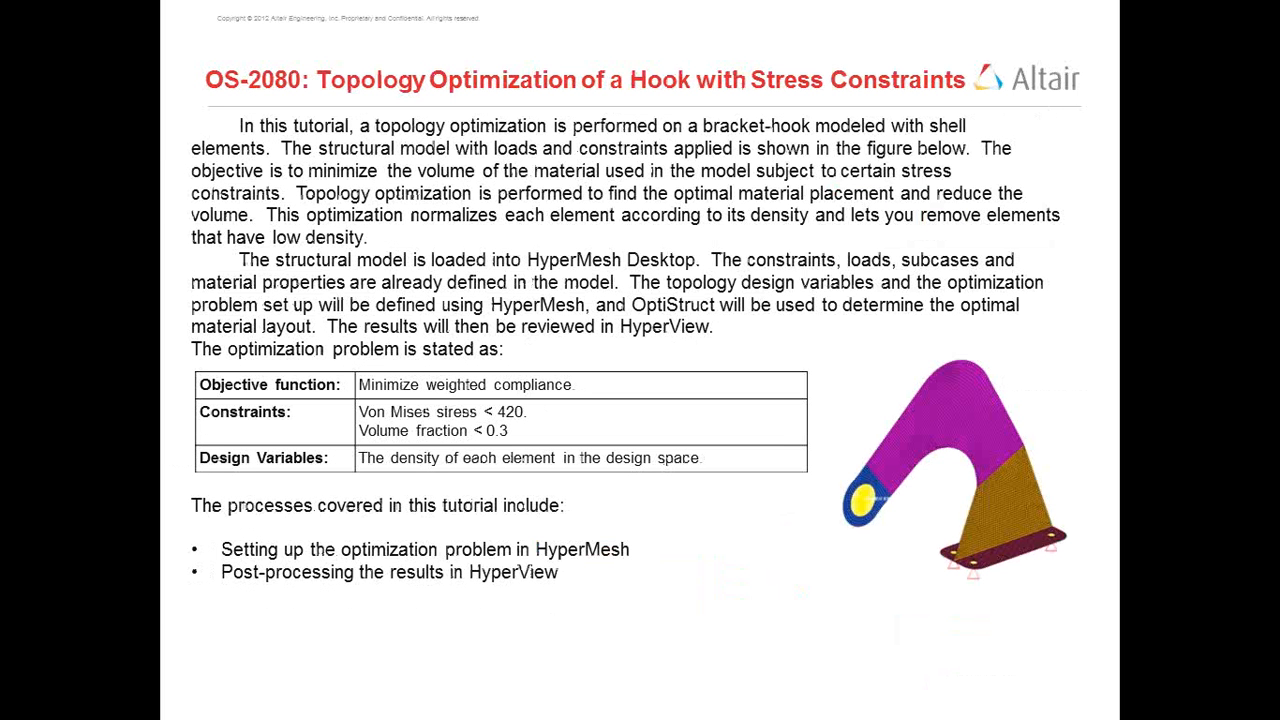
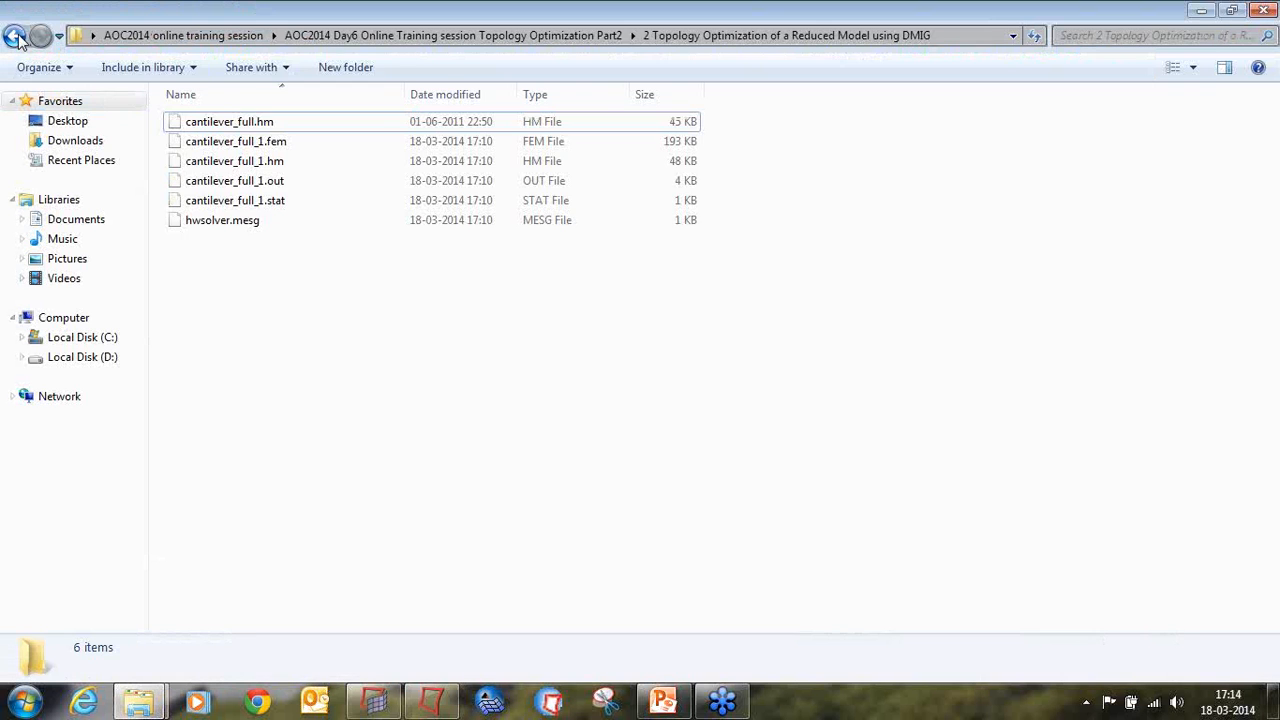
Step: Open the folder "3 Topology Optimization of a Hook with Stress Constraints" to check its files, and switch to HyperMesh
left_click(14, 35)
double_click(226, 162)
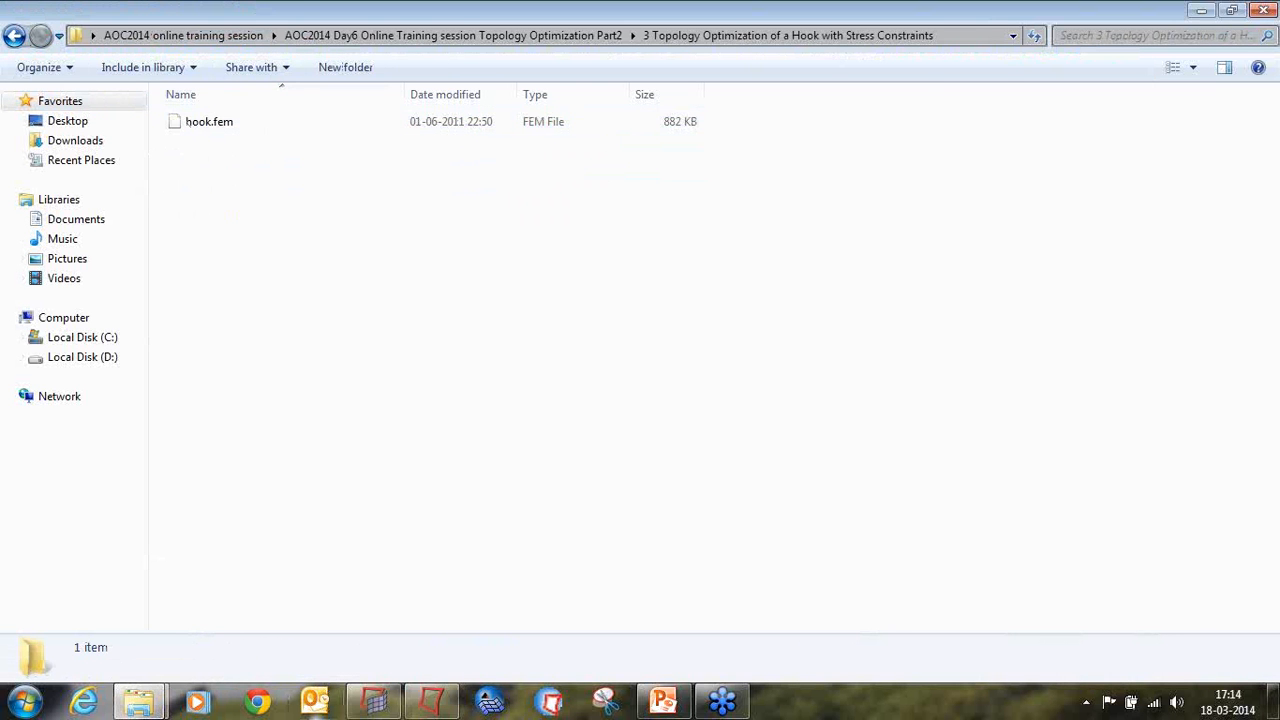
left_click(431, 701)
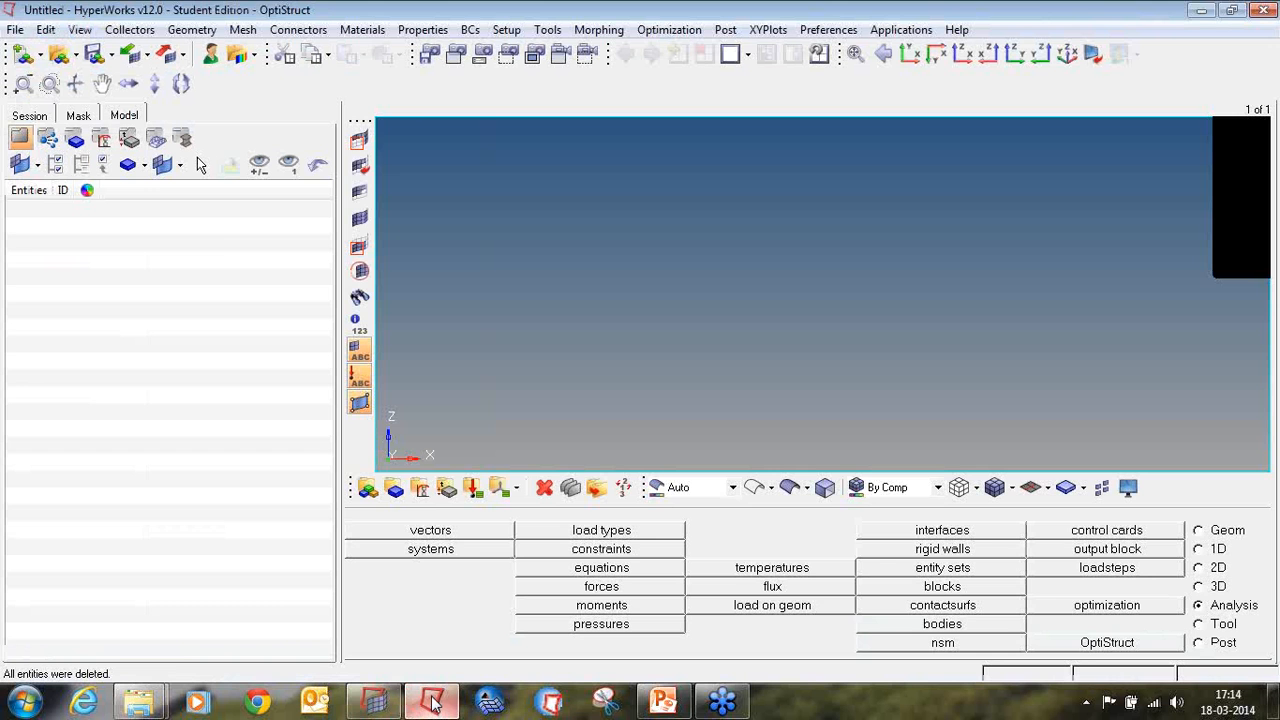
Step: Choose hook.fem from the Day6 Part2 hook topology optimization folder as the OptiStruct solver deck for import
left_click(137, 61)
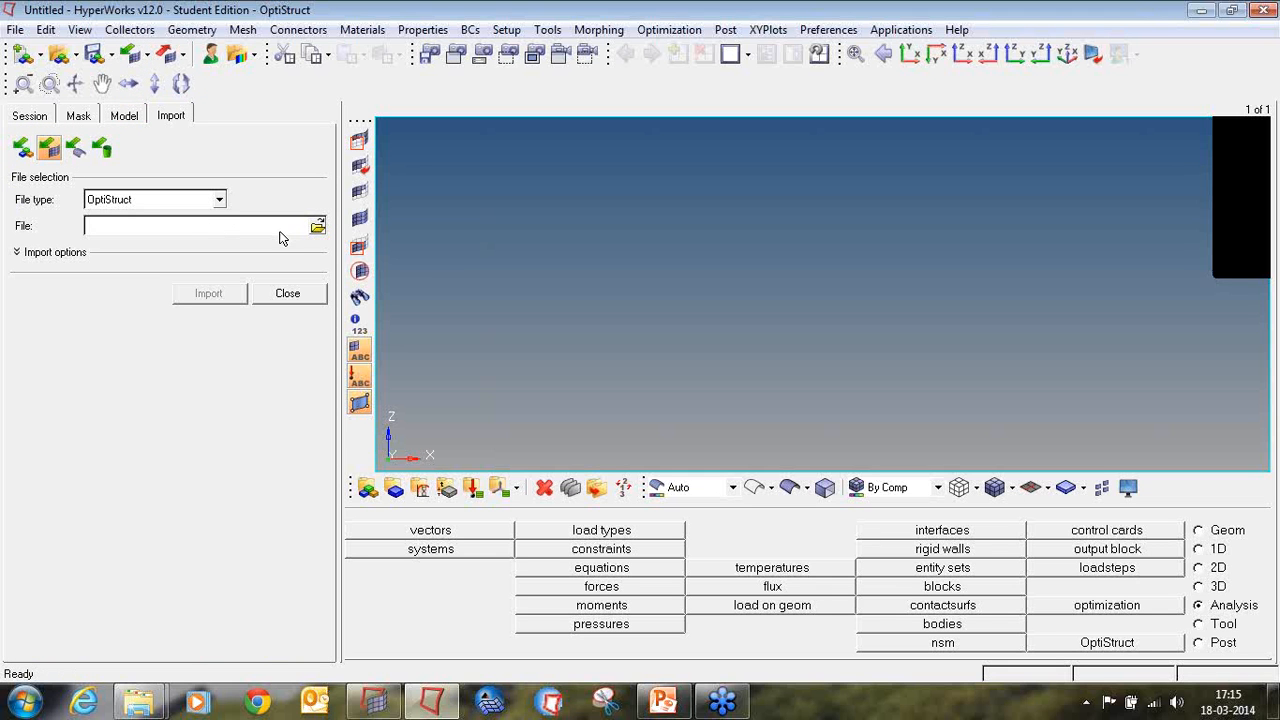
left_click(219, 202)
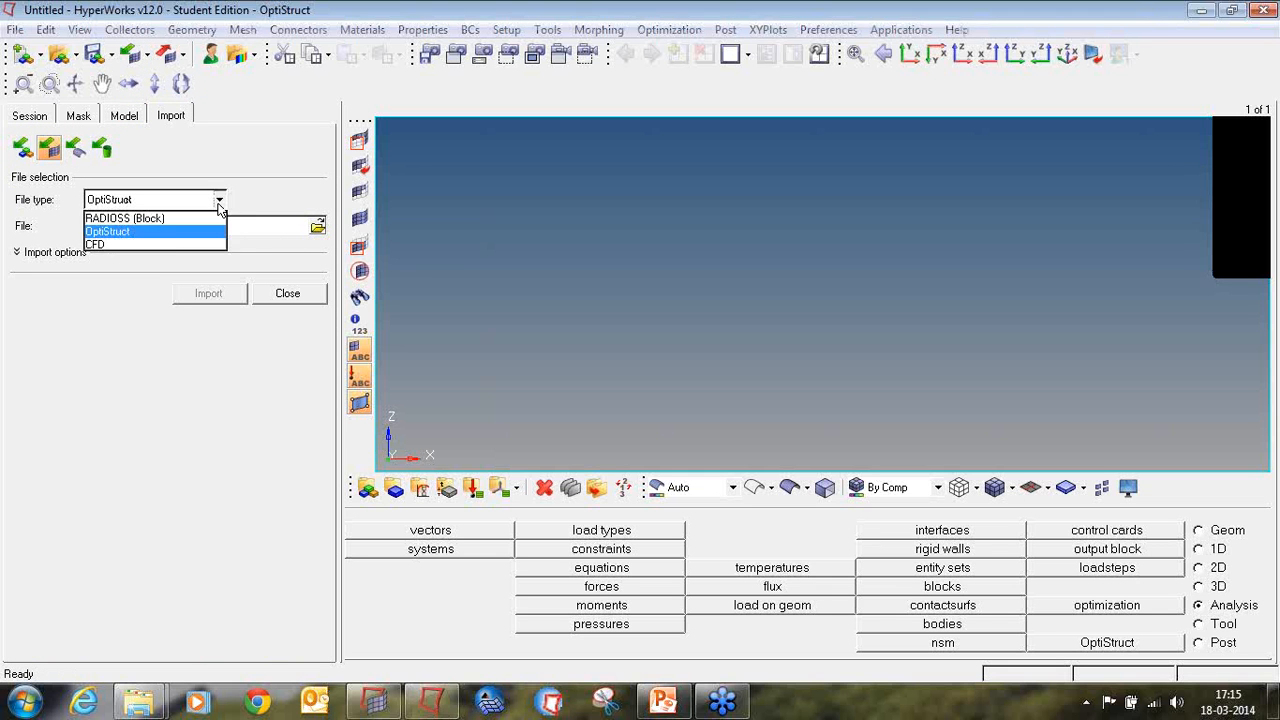
left_click(177, 232)
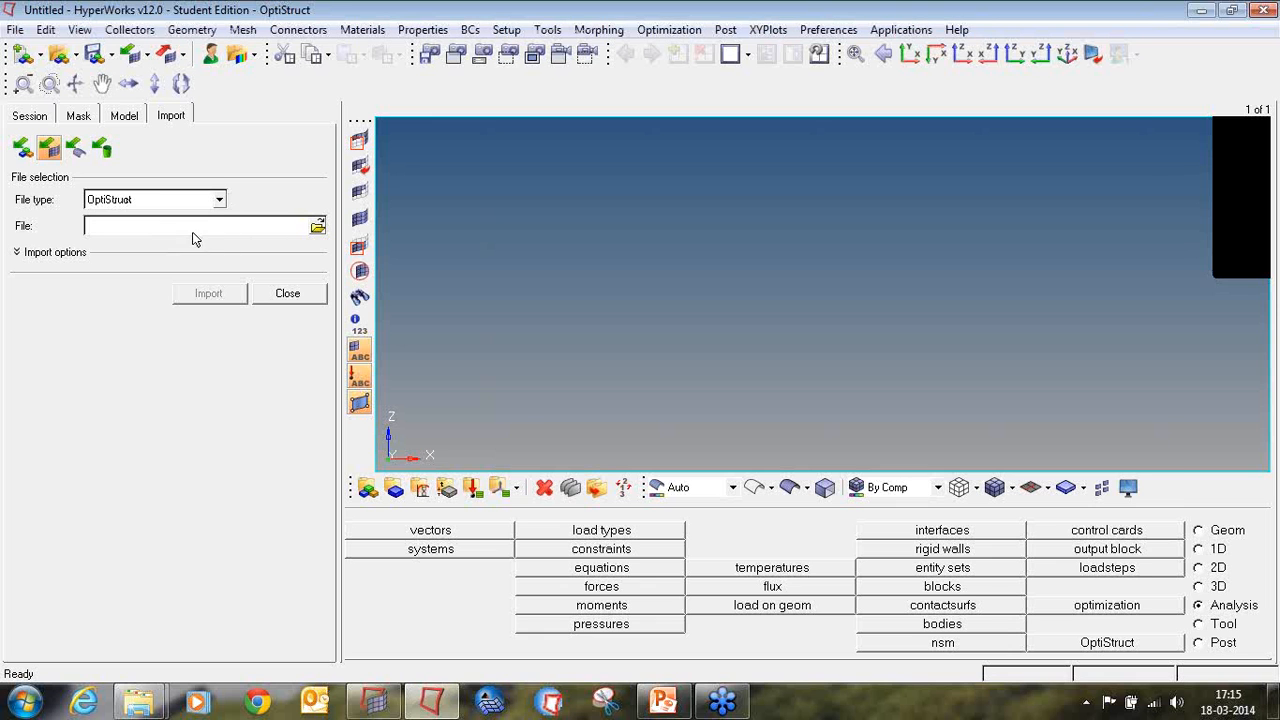
left_click(317, 228)
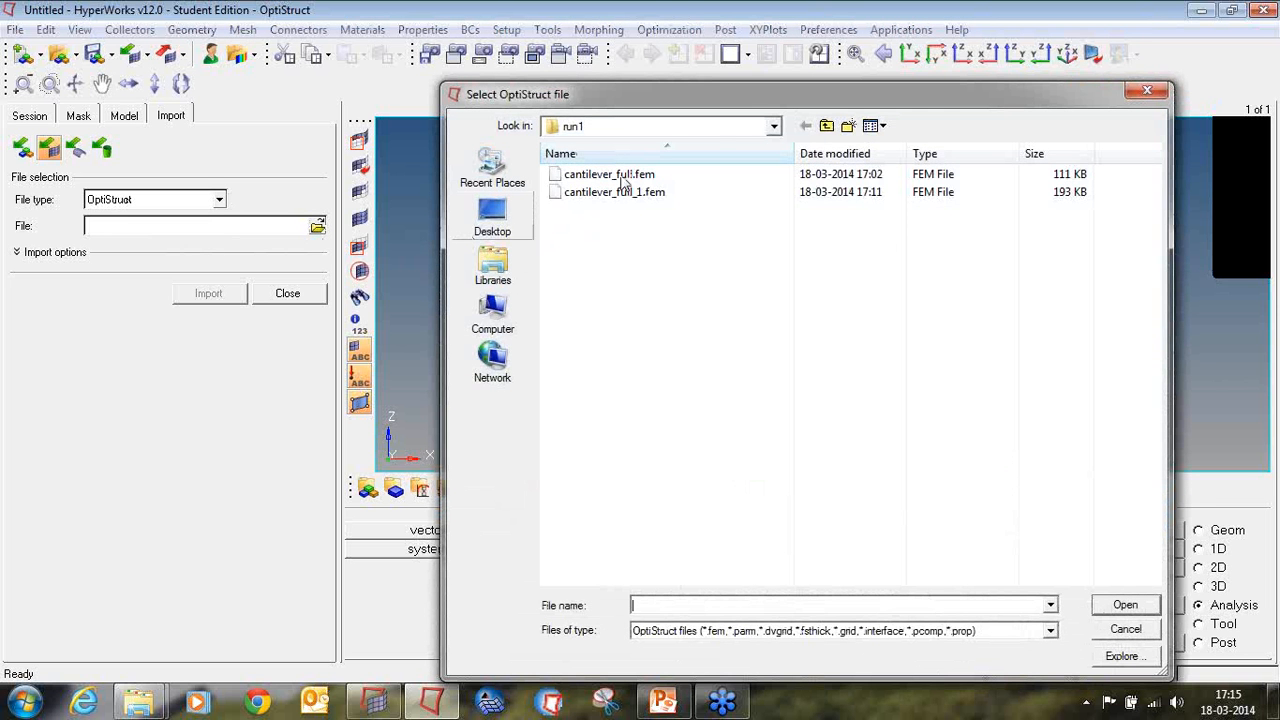
left_click(492, 215)
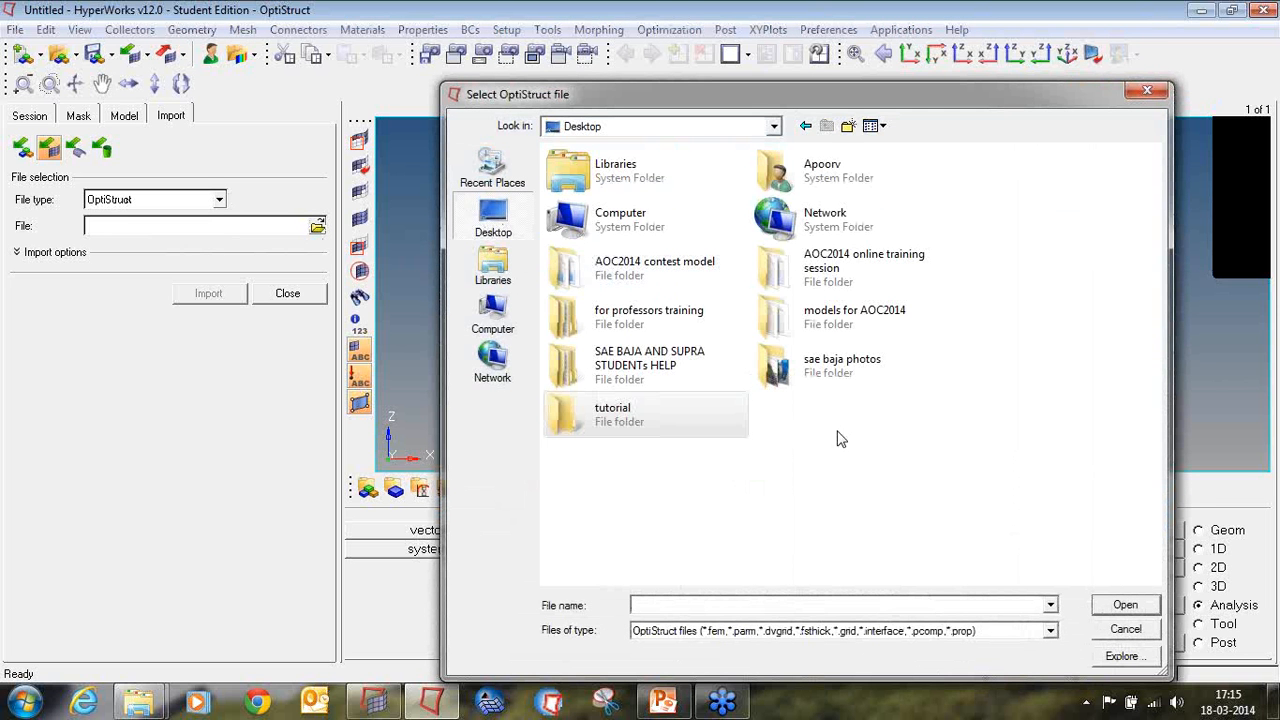
double_click(836, 268)
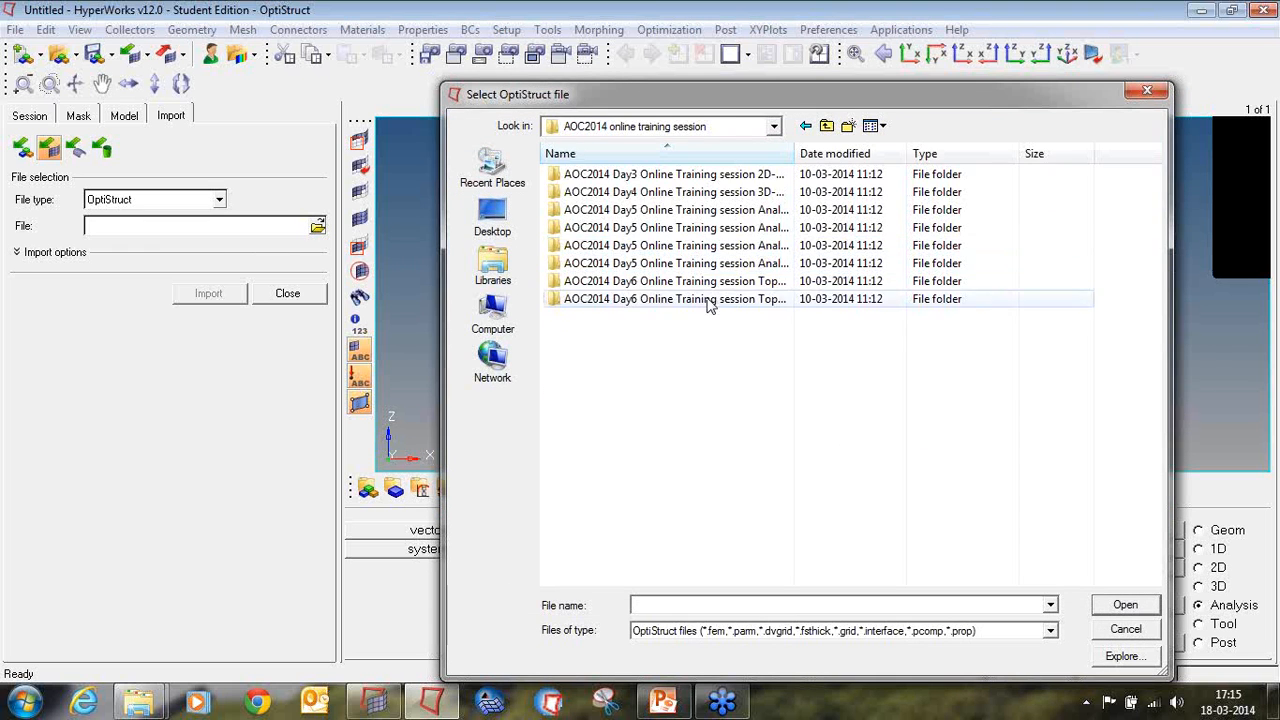
double_click(707, 299)
double_click(657, 209)
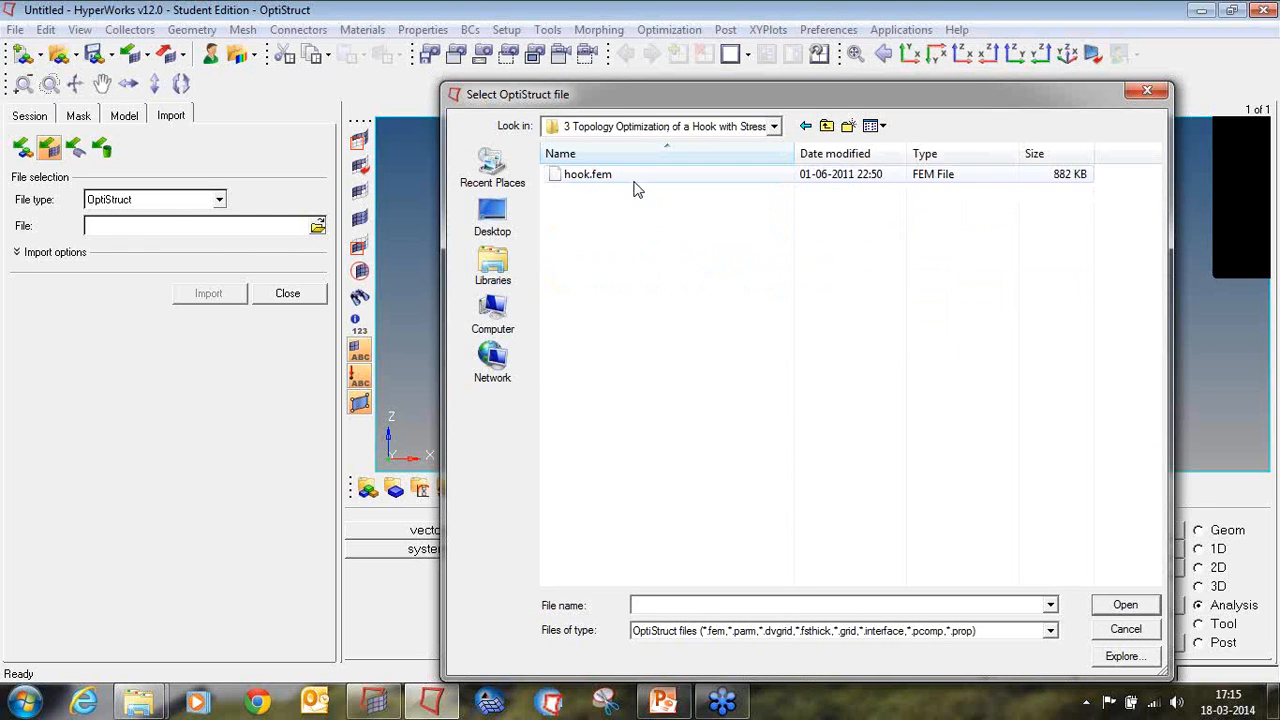
double_click(586, 178)
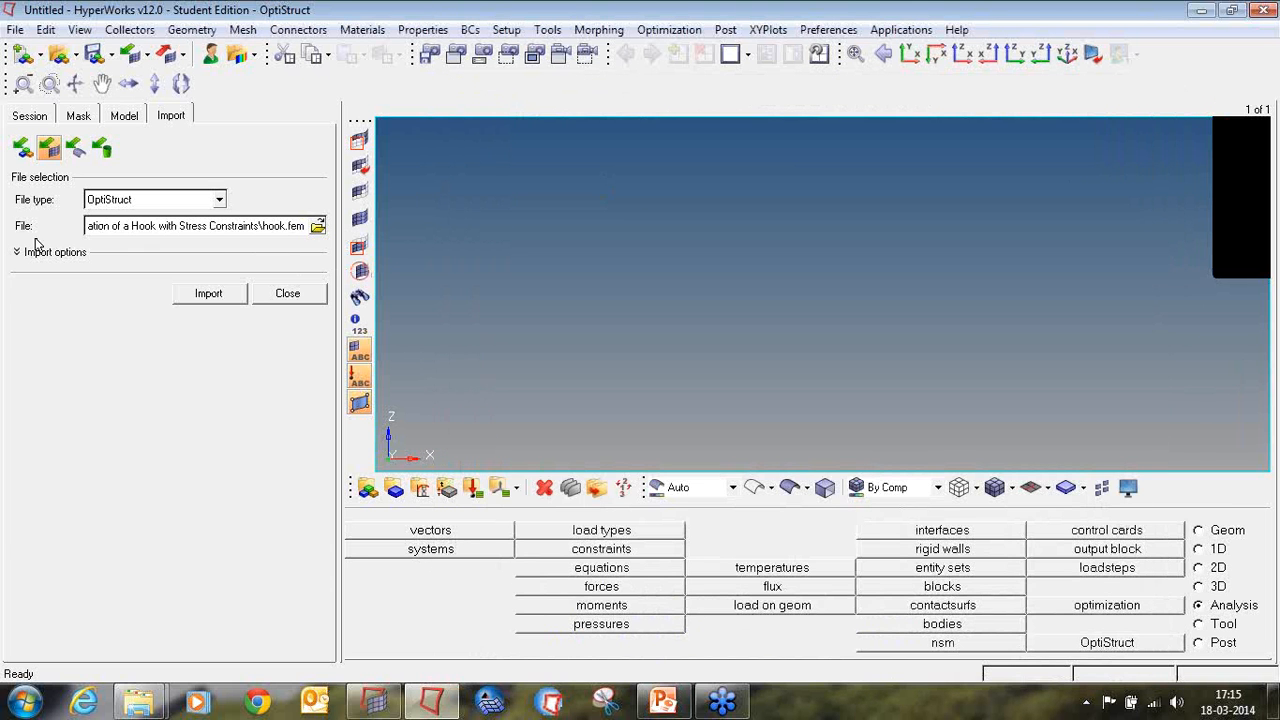
Step: Import the hook solver deck with the default import options and close the import settings
left_click(16, 252)
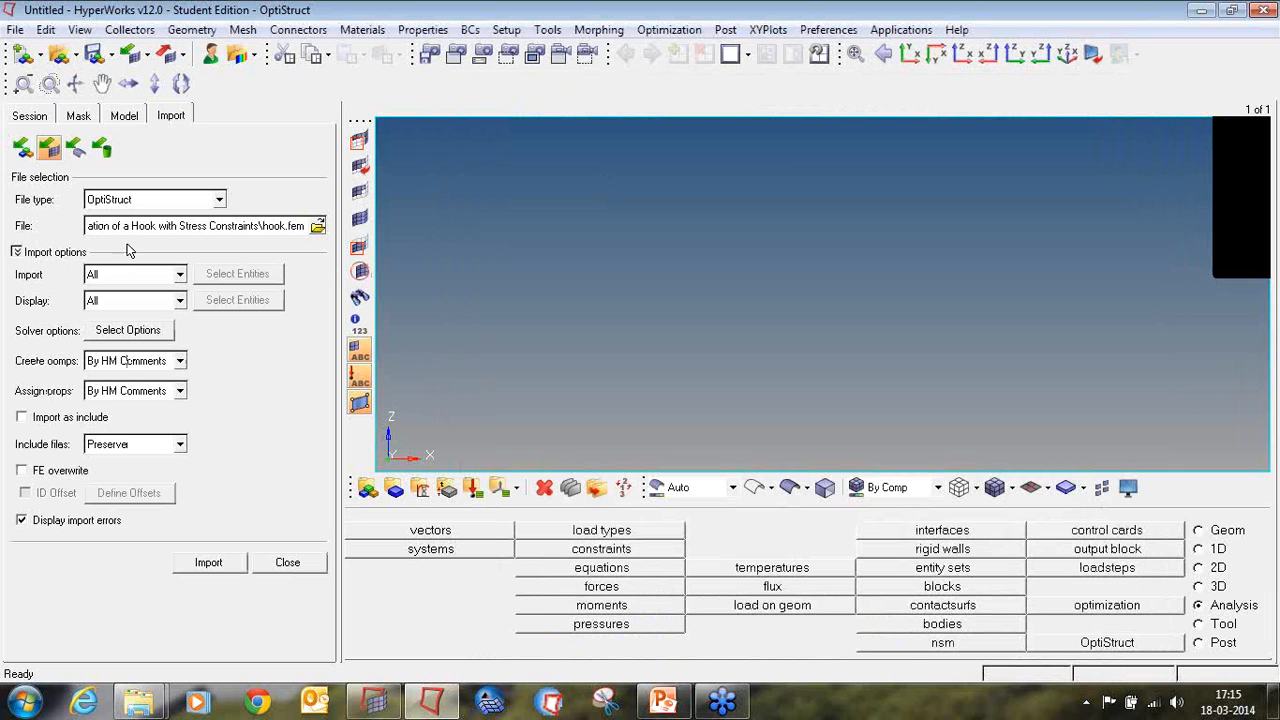
left_click(208, 562)
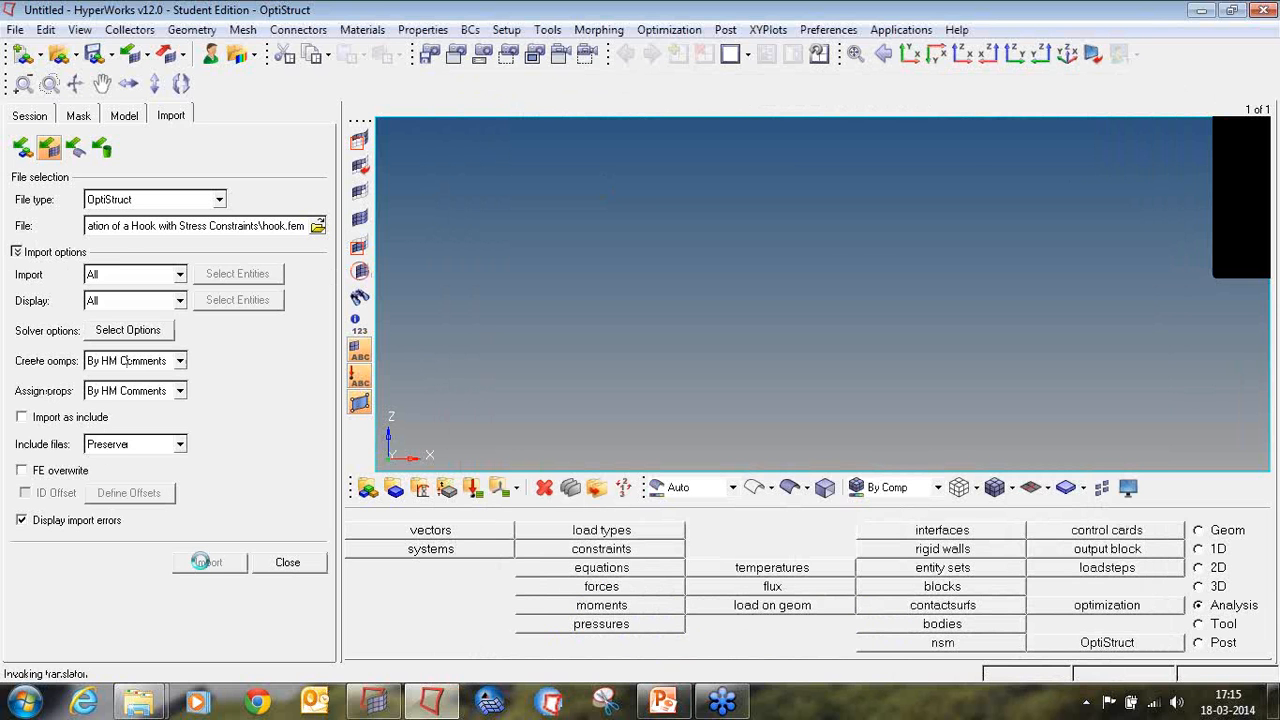
left_click(268, 564)
Step: Display the hook's force and moment arrows at a uniform size of 5
mouse_move(894, 262)
left_mouse_down("ctrl")
mouse_move(663, 249)
mouse_move(960, 345)
mouse_move(905, 300)
mouse_move(855, 228)
mouse_move(863, 216)
mouse_move(835, 220)
mouse_move(860, 195)
mouse_move(651, 269)
mouse_move(770, 322)
mouse_move(757, 194)
mouse_move(740, 255)
mouse_move(775, 287)
left_mouse_up("ctrl")
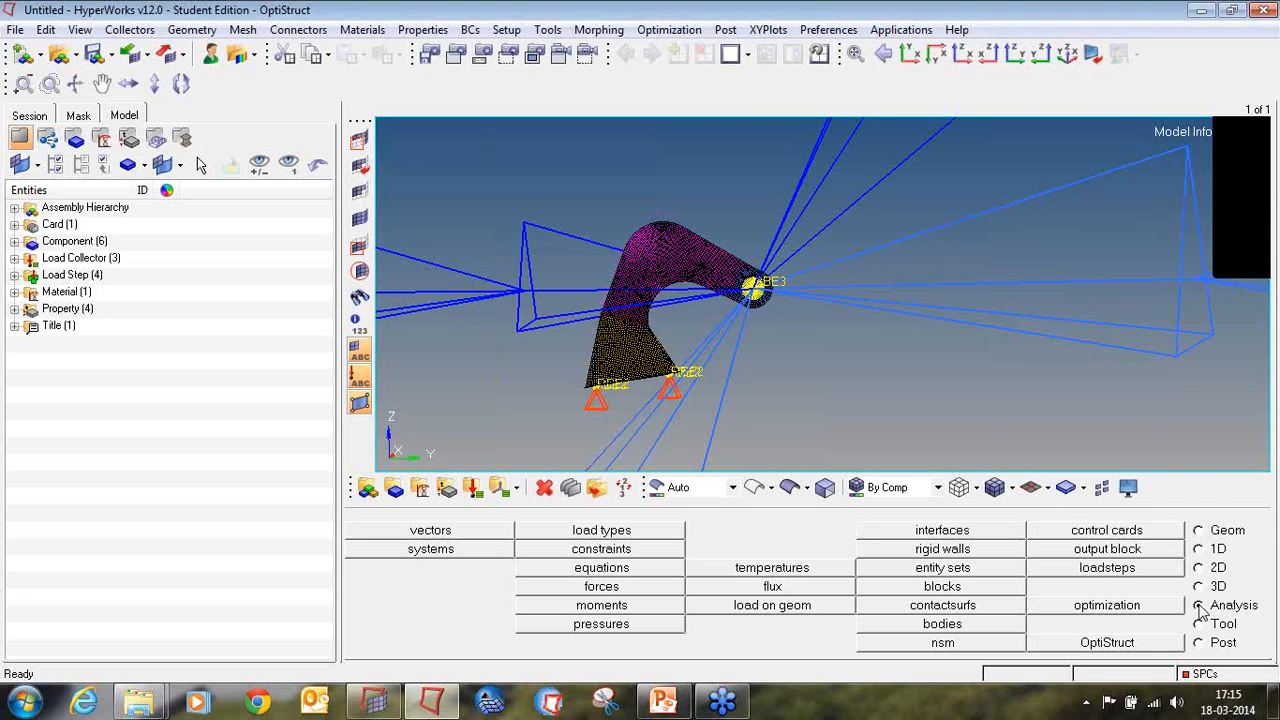
left_click(600, 587)
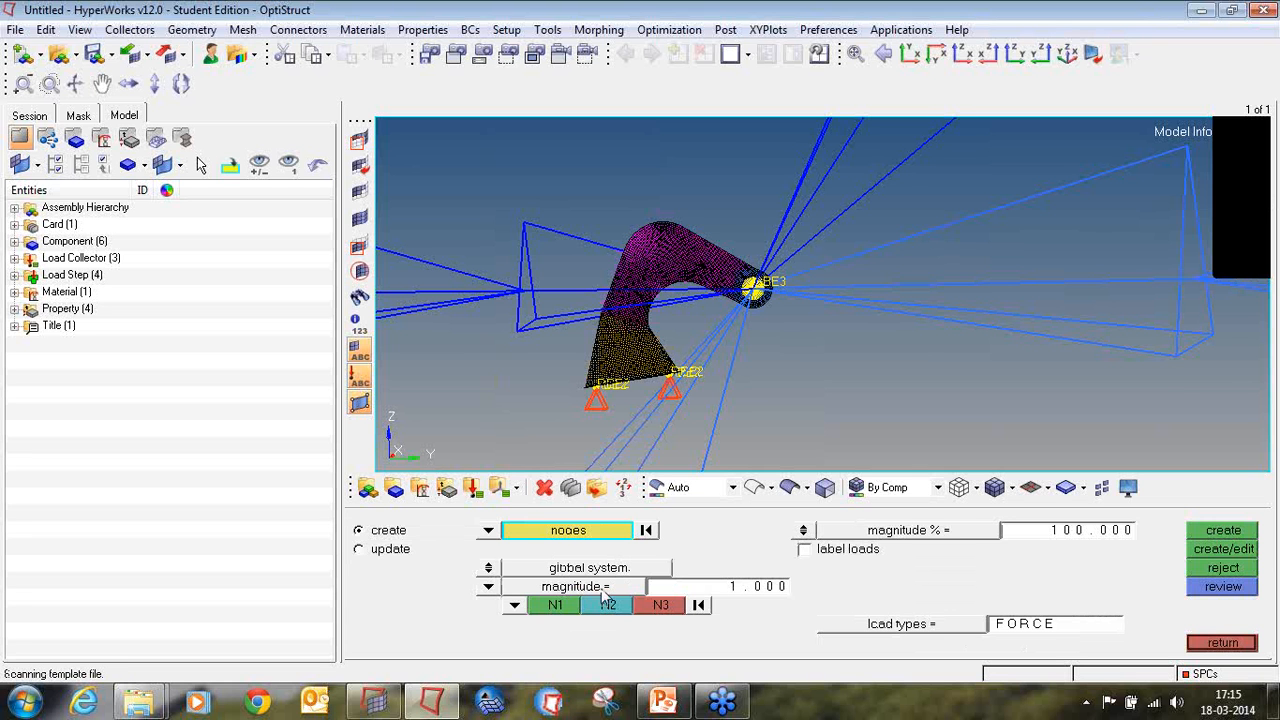
left_click(804, 531)
left_click(1056, 538)
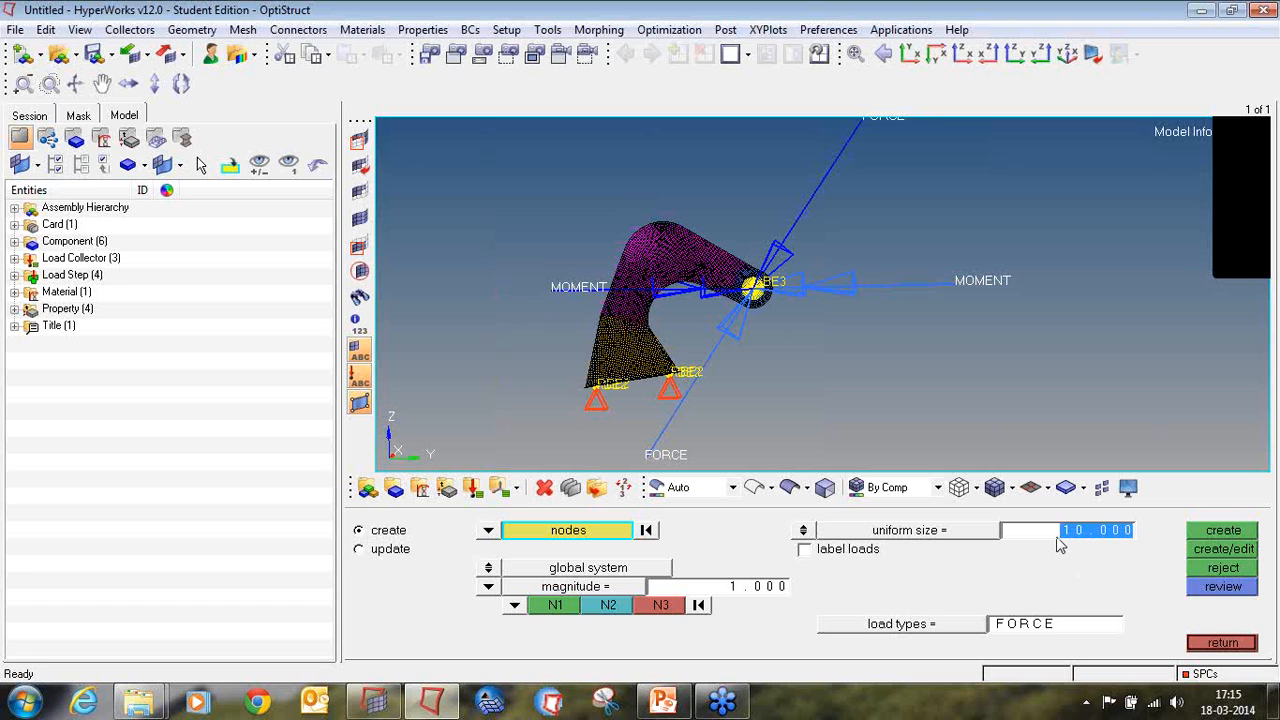
type("5.55")
key("Return")
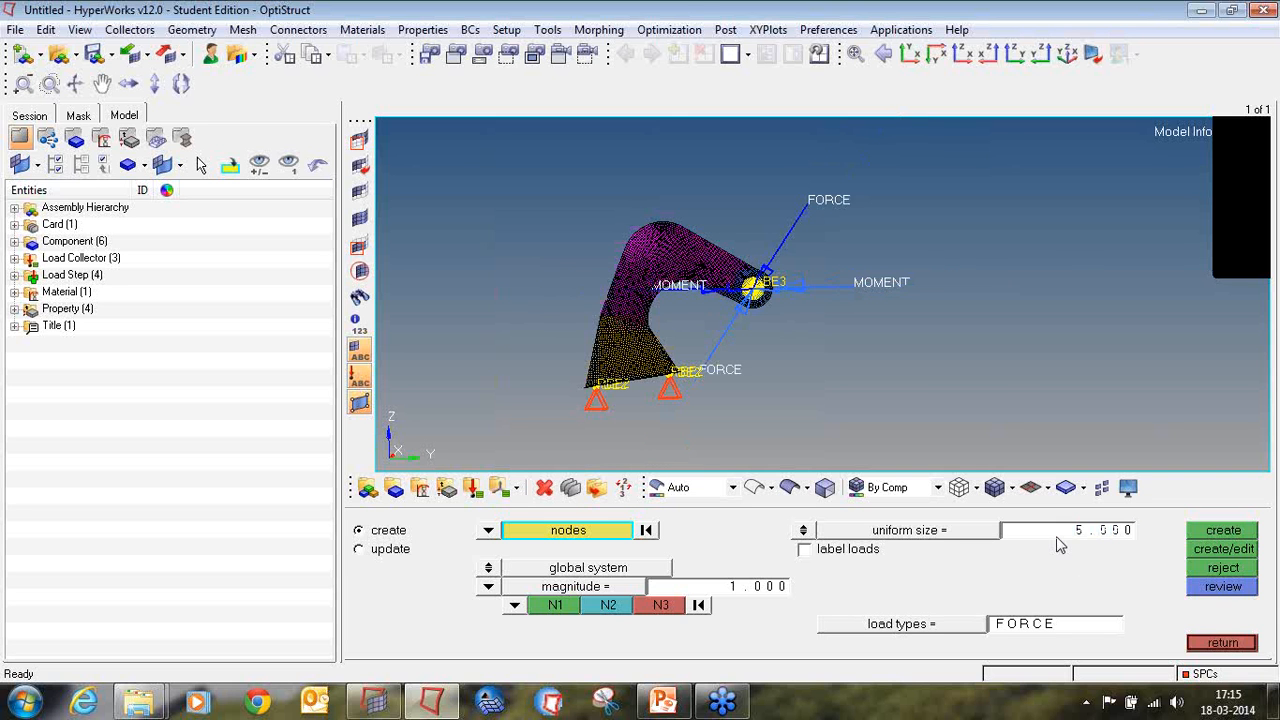
Step: Label the hook's loads with their magnitudes and leave the forces settings
scroll(929, 287, "up", 2)
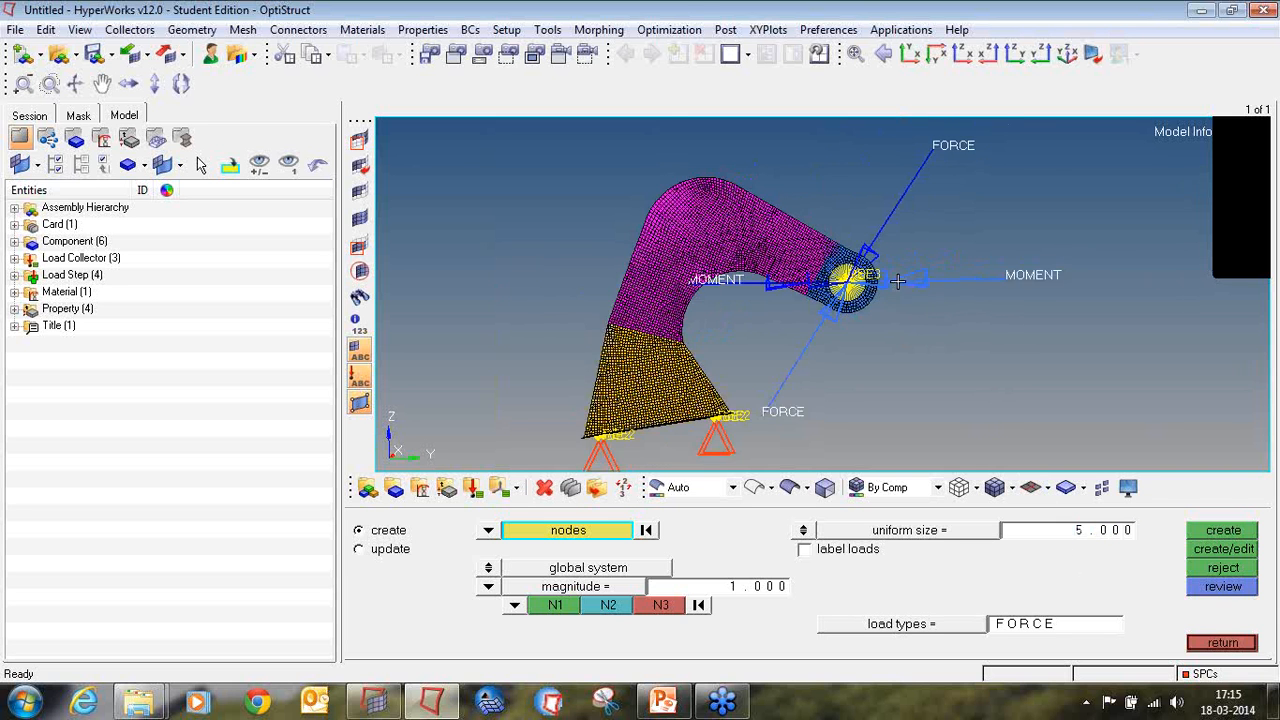
scroll(897, 283, "down", 1)
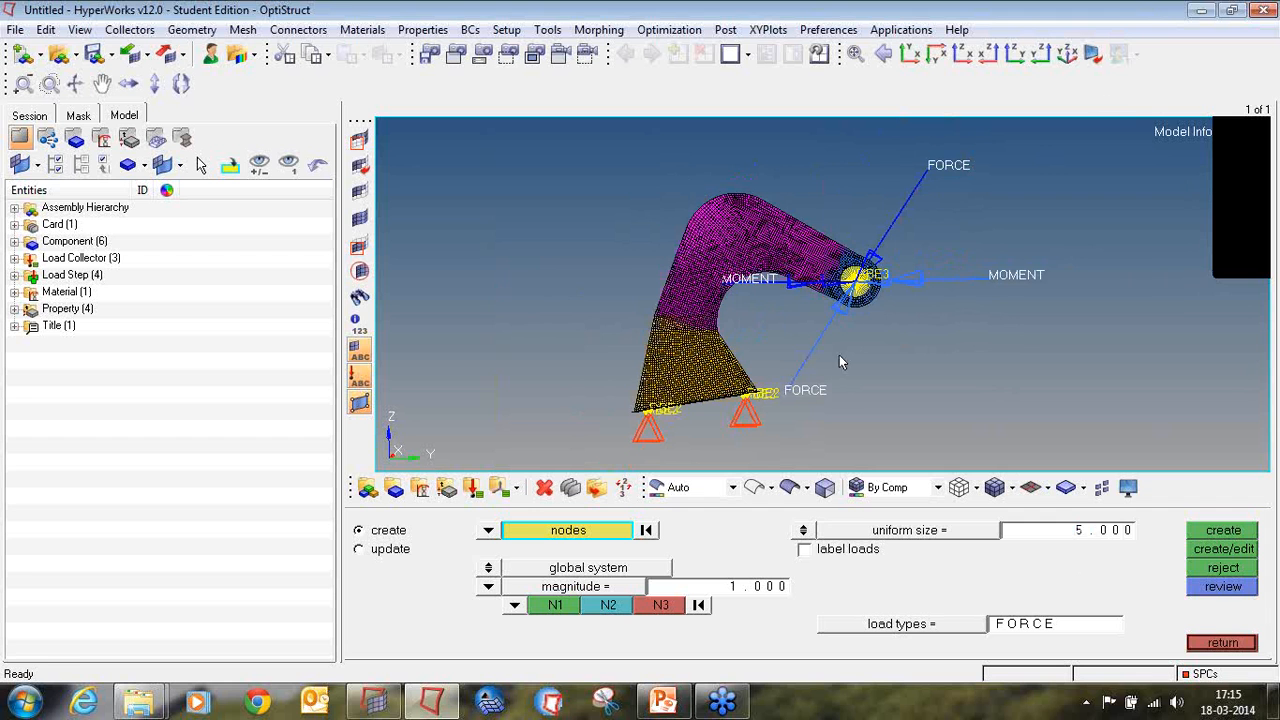
left_click(808, 550)
left_click(1222, 642)
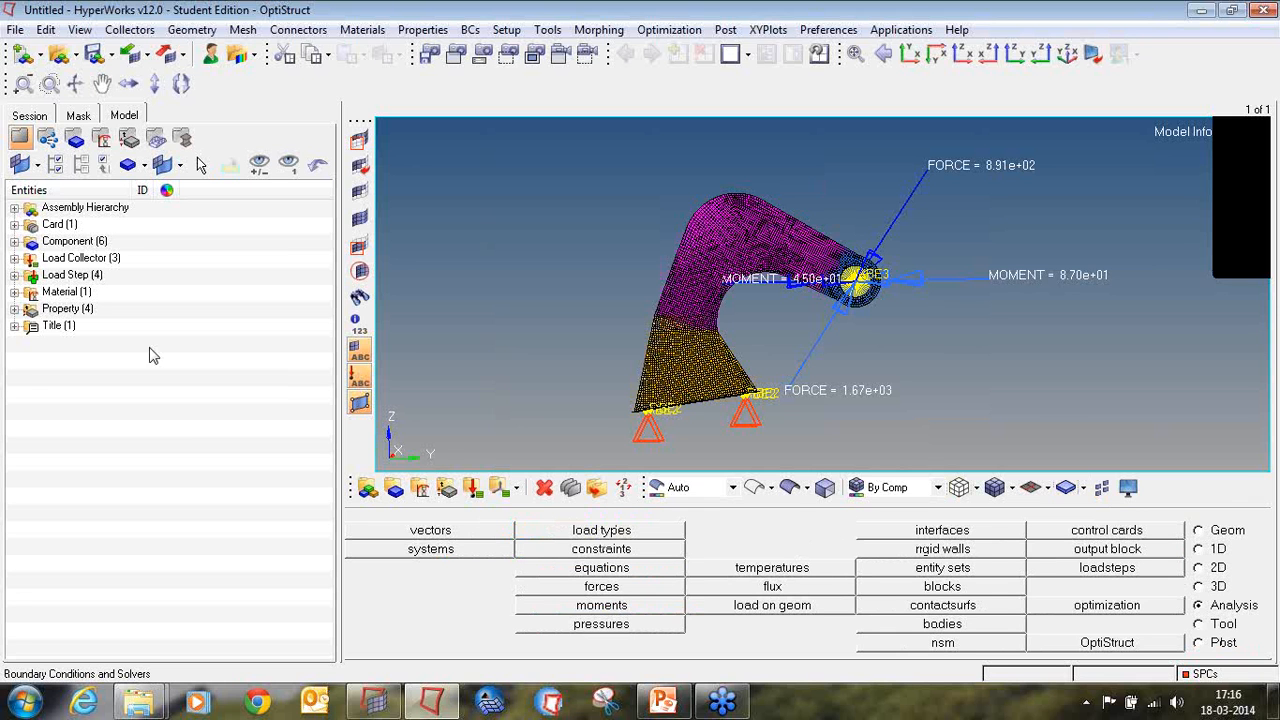
Step: Review the imported model's material, properties, components, load collectors and load steps, and collapse the lists again
left_click(14, 291)
left_click(14, 325)
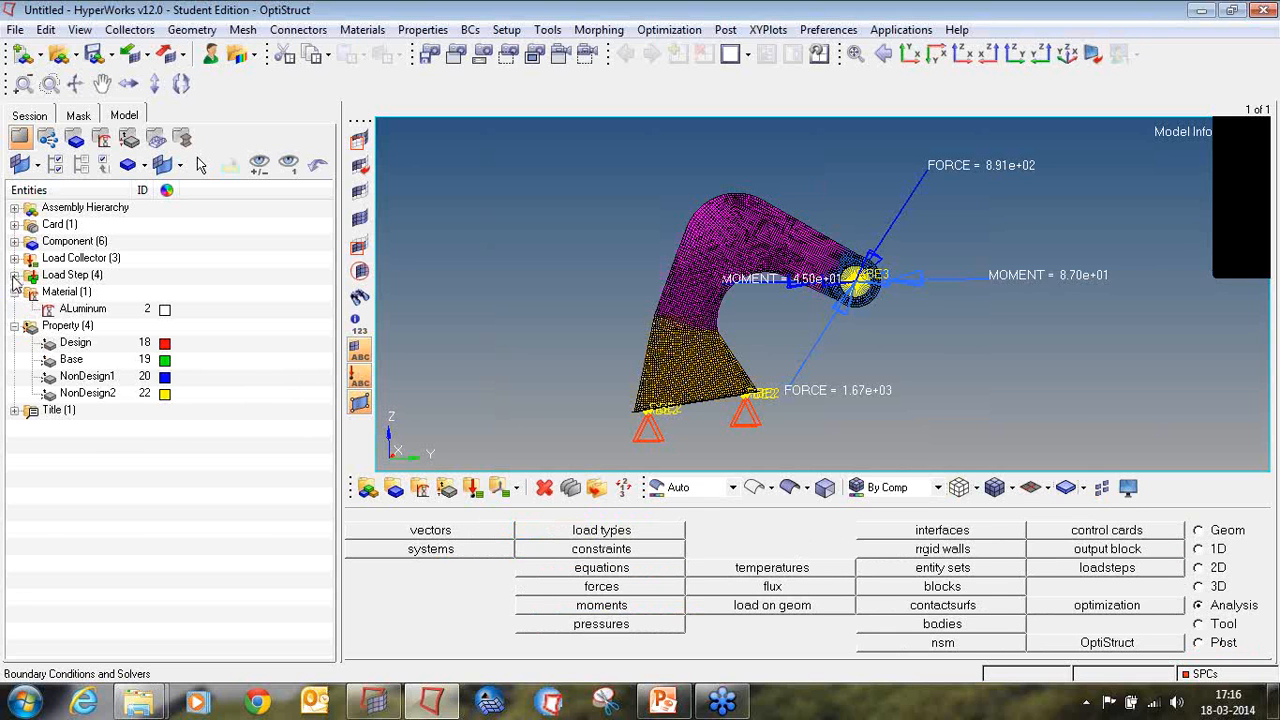
left_click(14, 241)
left_click(14, 358)
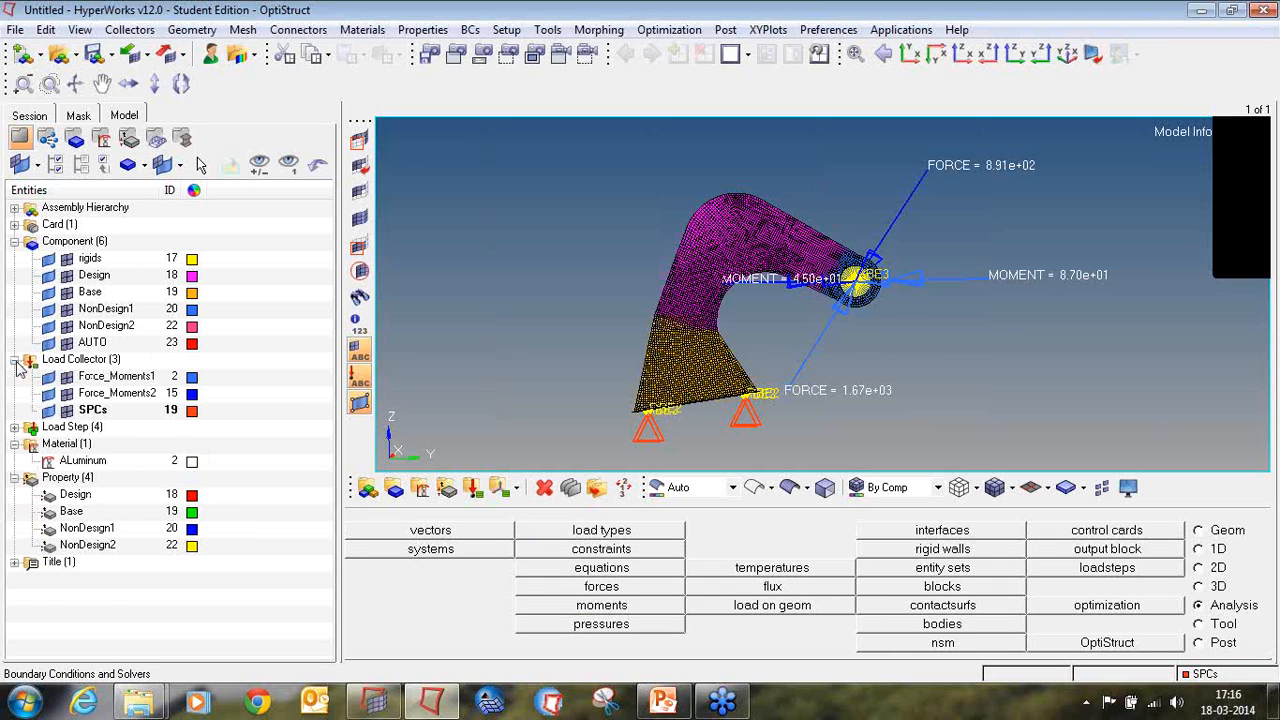
left_click(14, 426)
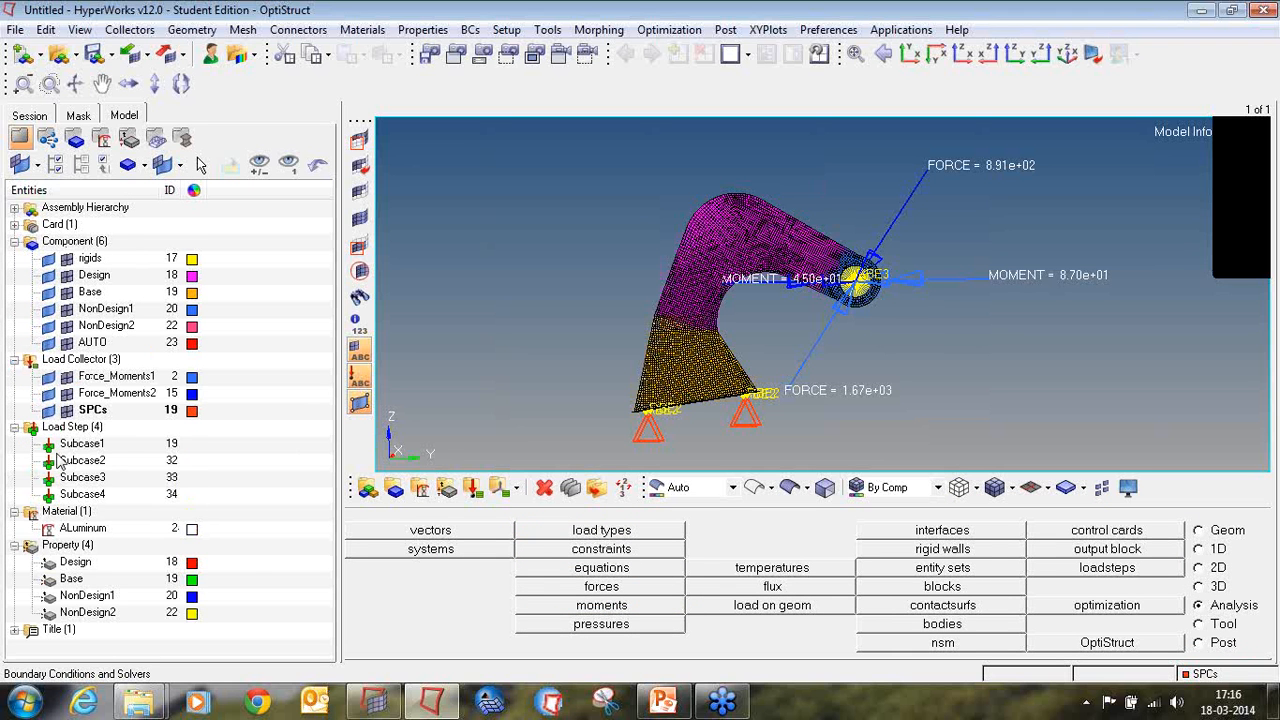
left_click(14, 241)
left_click(14, 258)
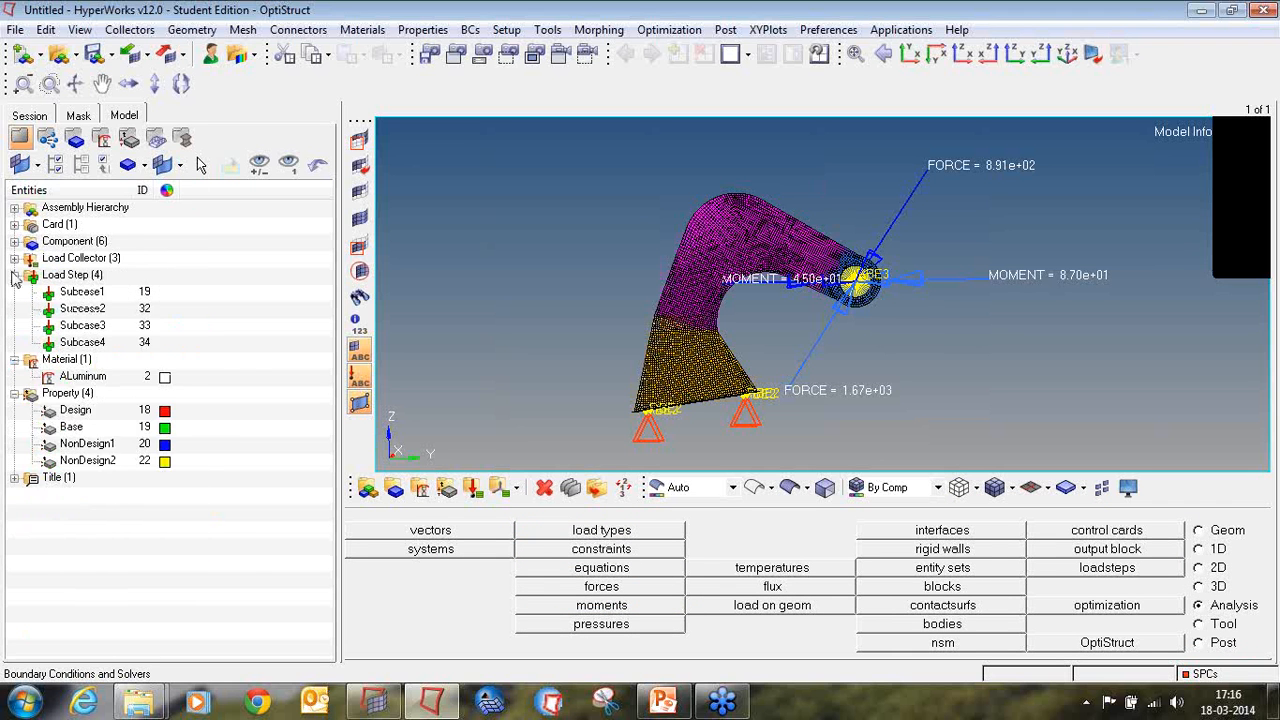
left_click(14, 275)
left_click(14, 291)
left_click(14, 308)
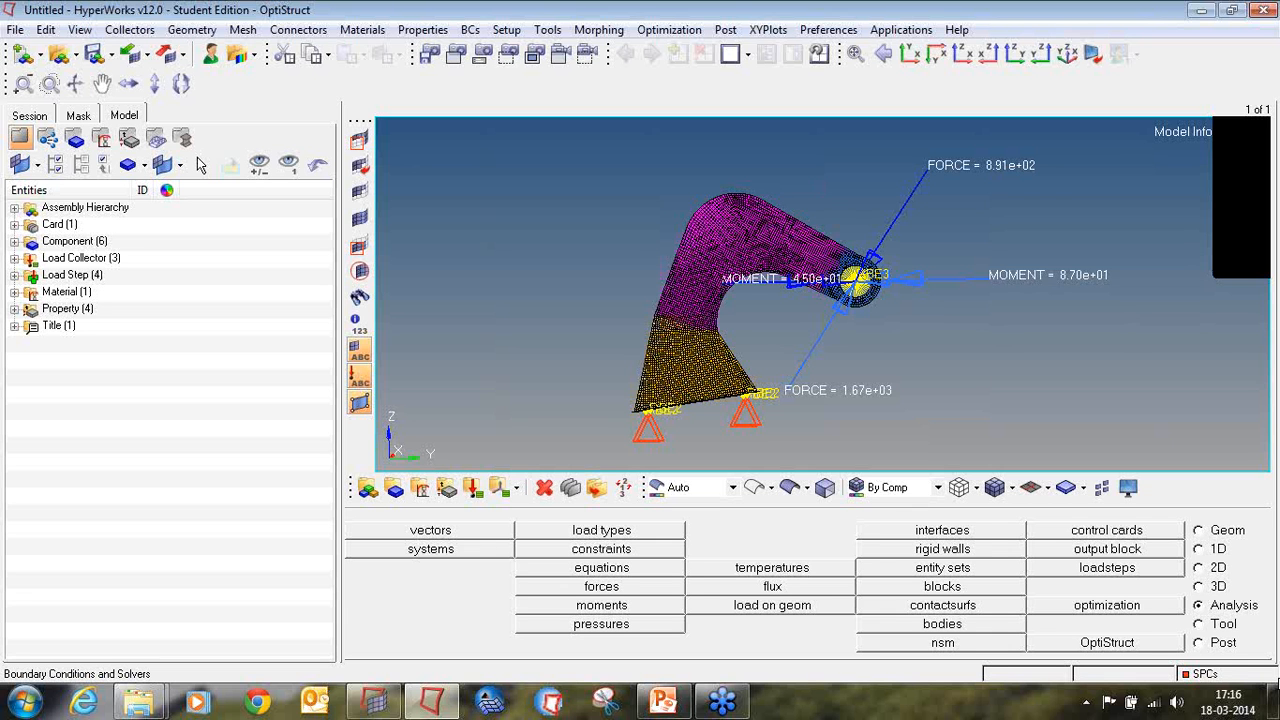
Step: Create a topology design variable named shells of type PSHELL for the Design and Base properties, with base thickness 0.0
left_click(1158, 608)
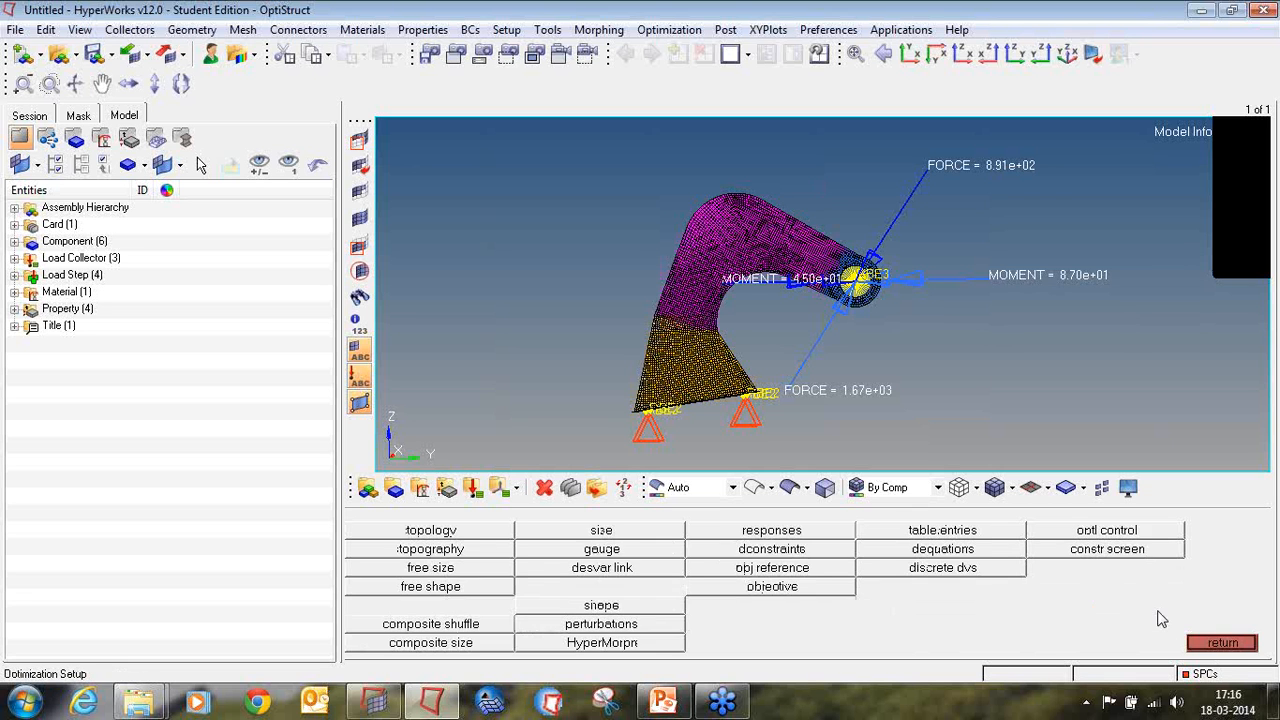
left_click(447, 533)
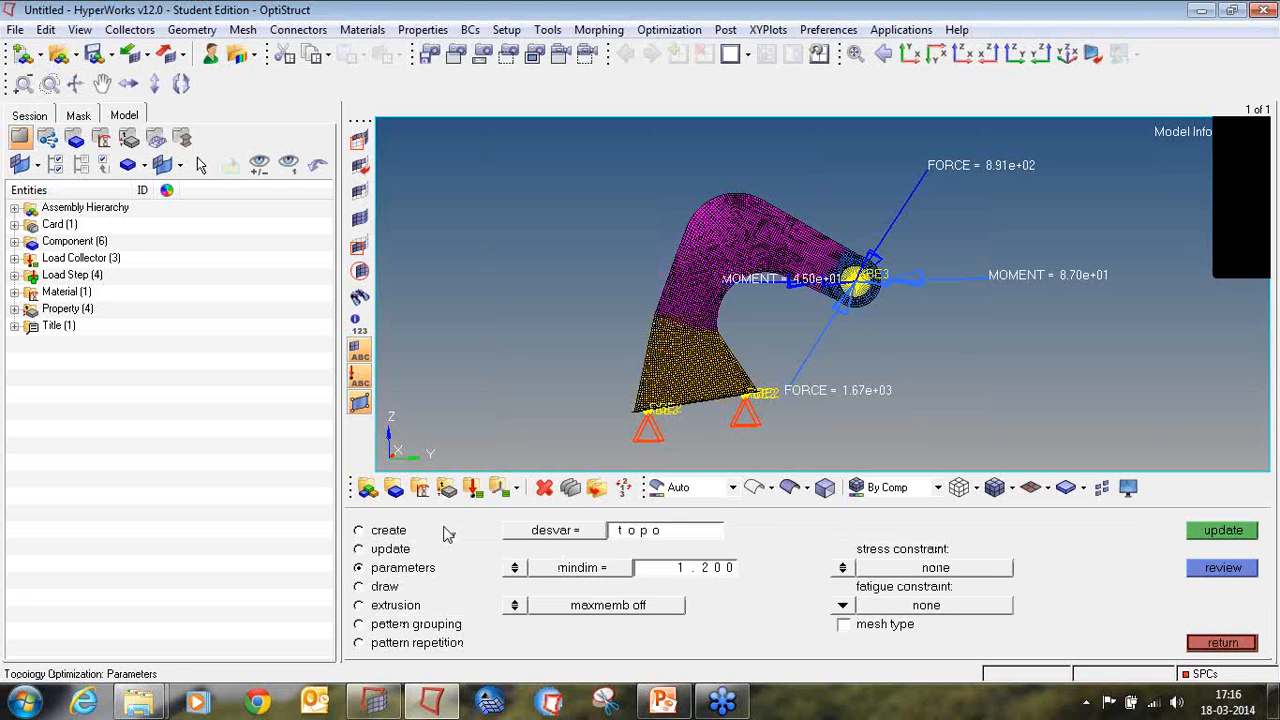
left_click(375, 535)
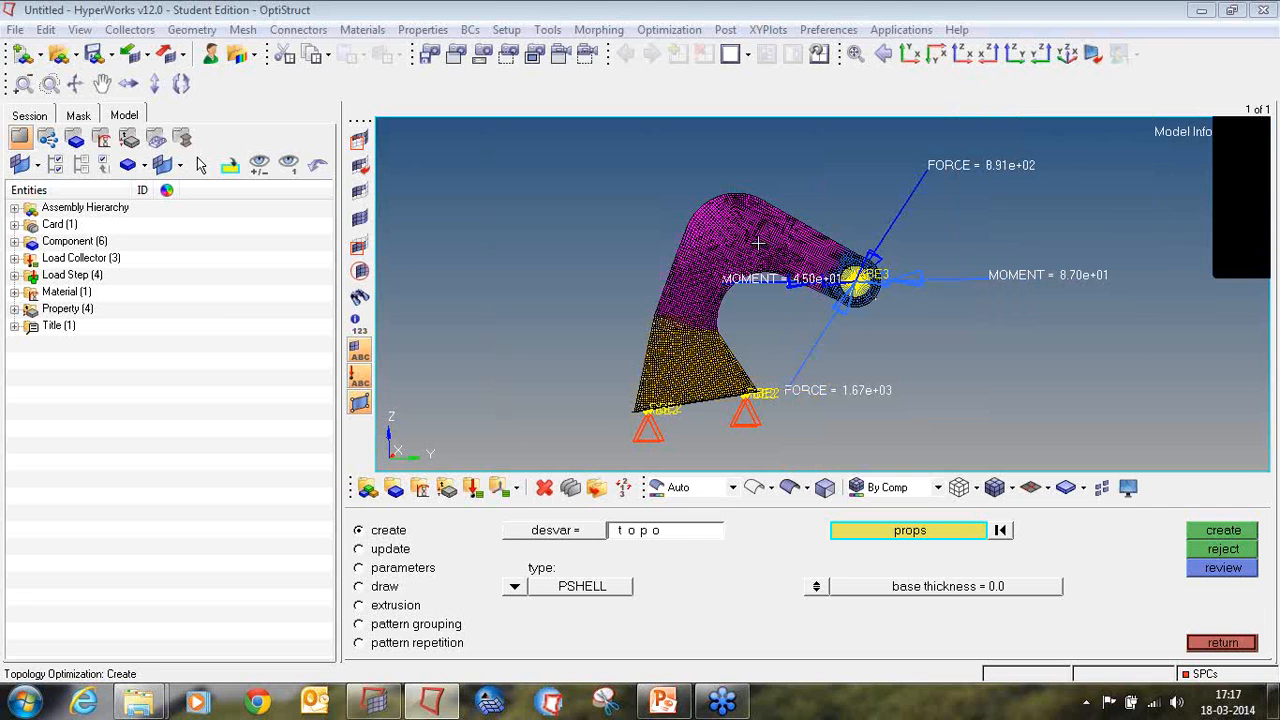
left_click(680, 531)
type("sha")
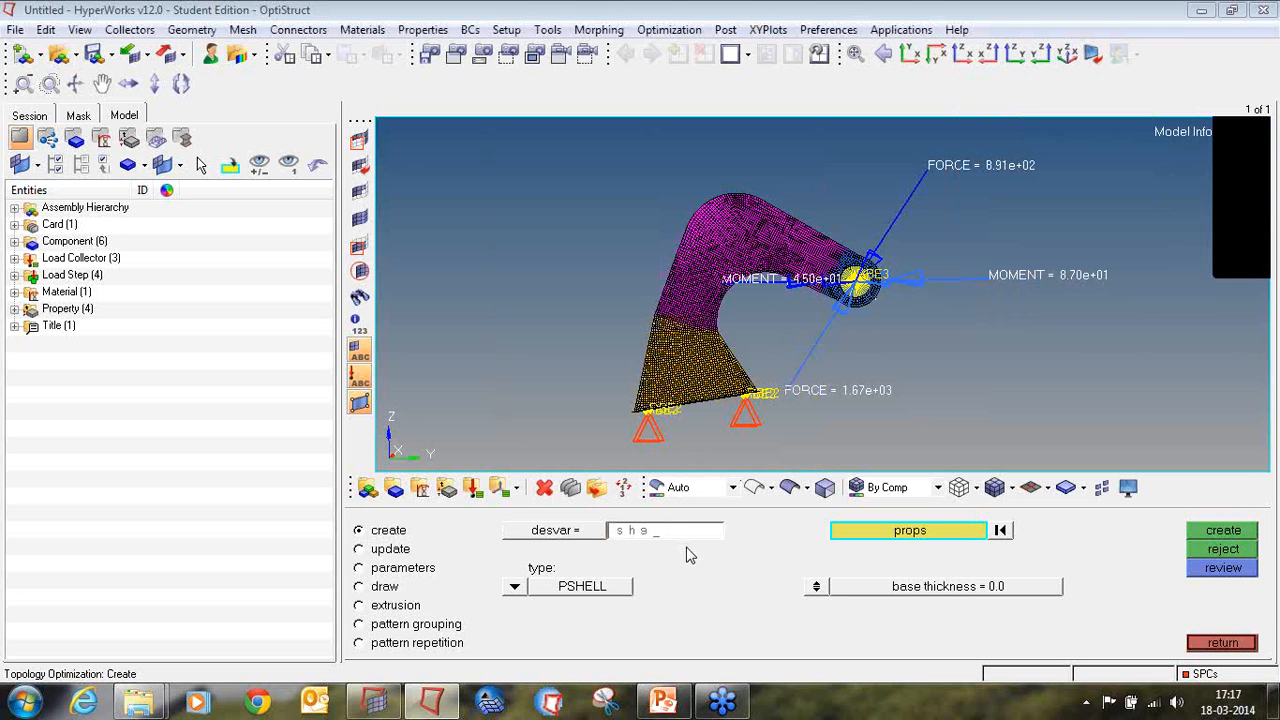
left_click(872, 533)
left_click(358, 530)
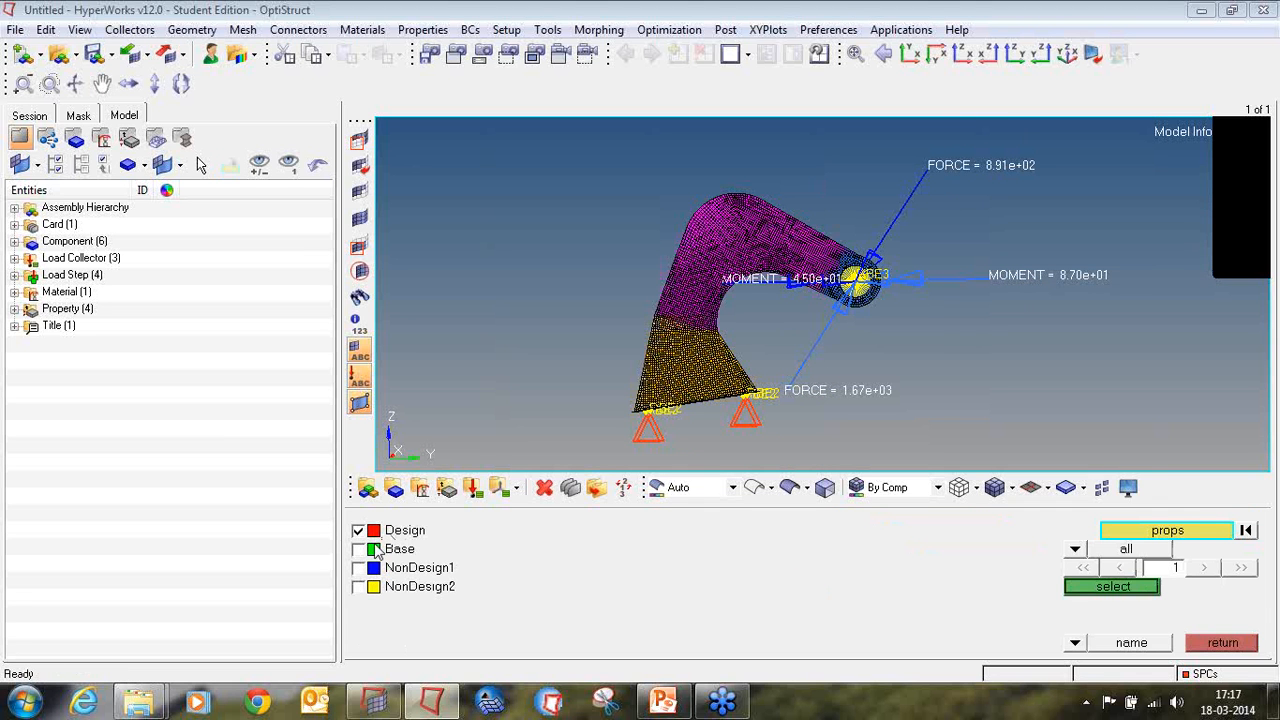
left_click(360, 549)
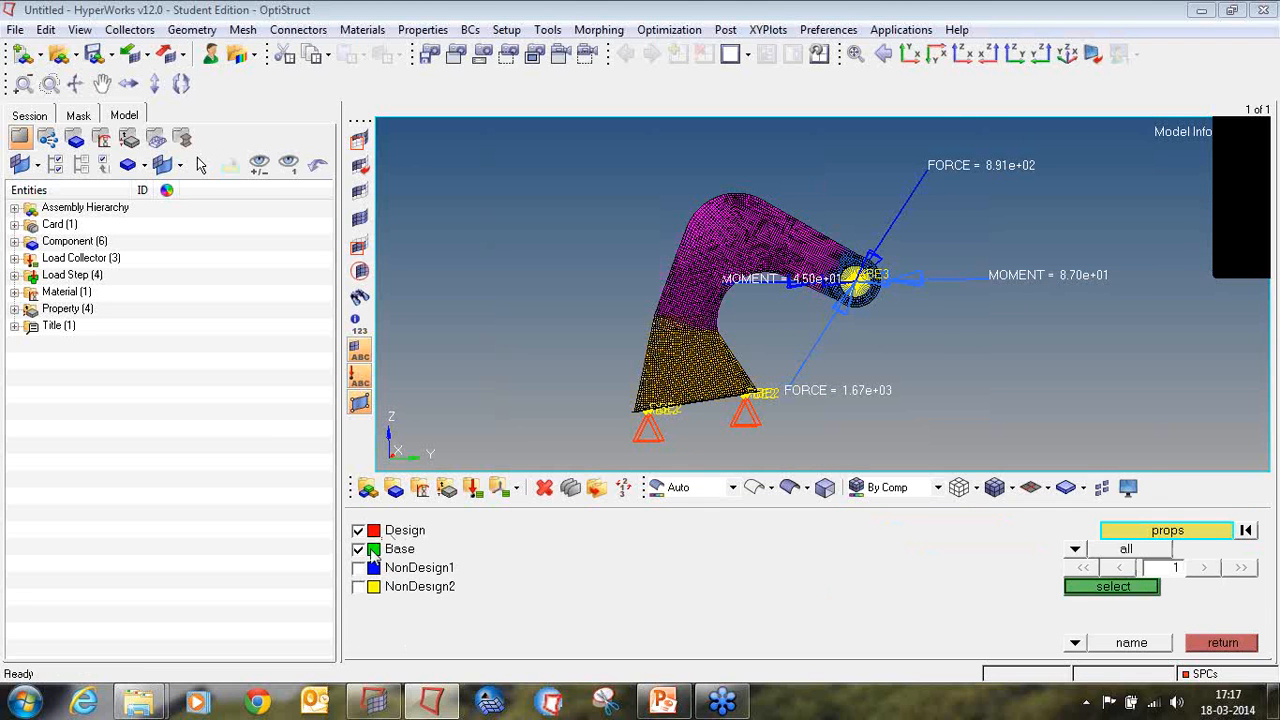
left_click(1100, 590)
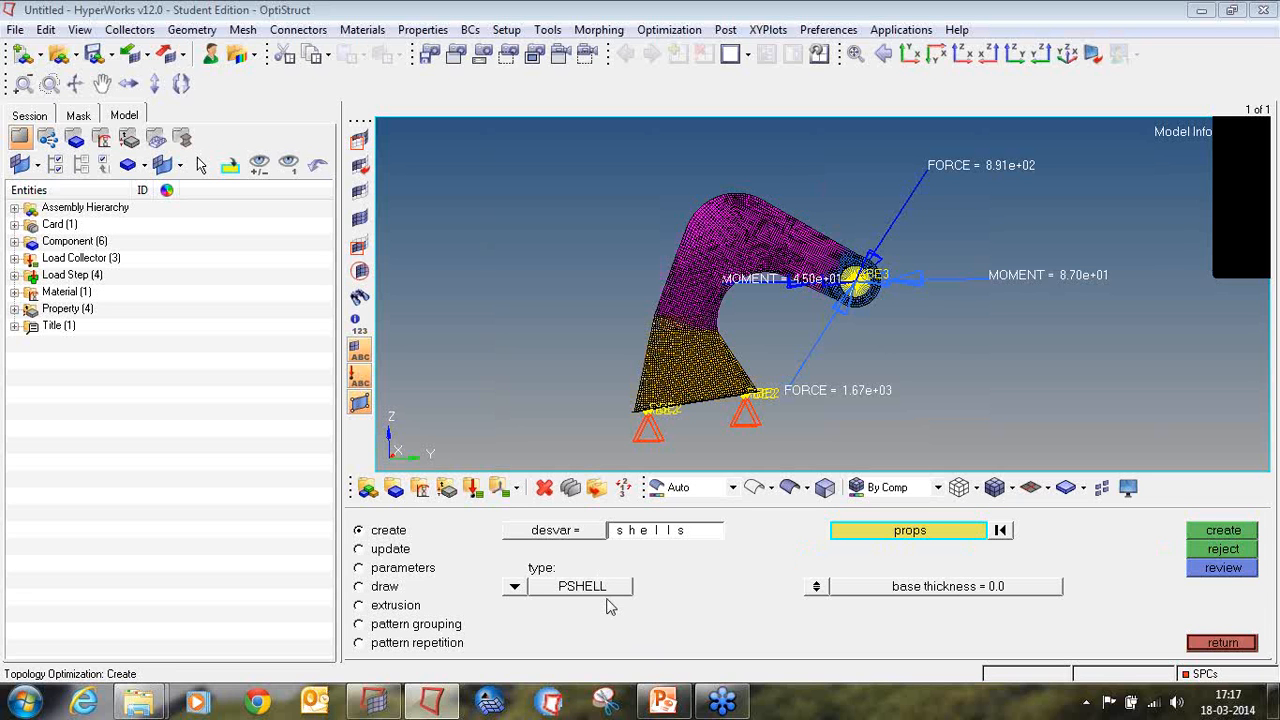
left_click(1200, 532)
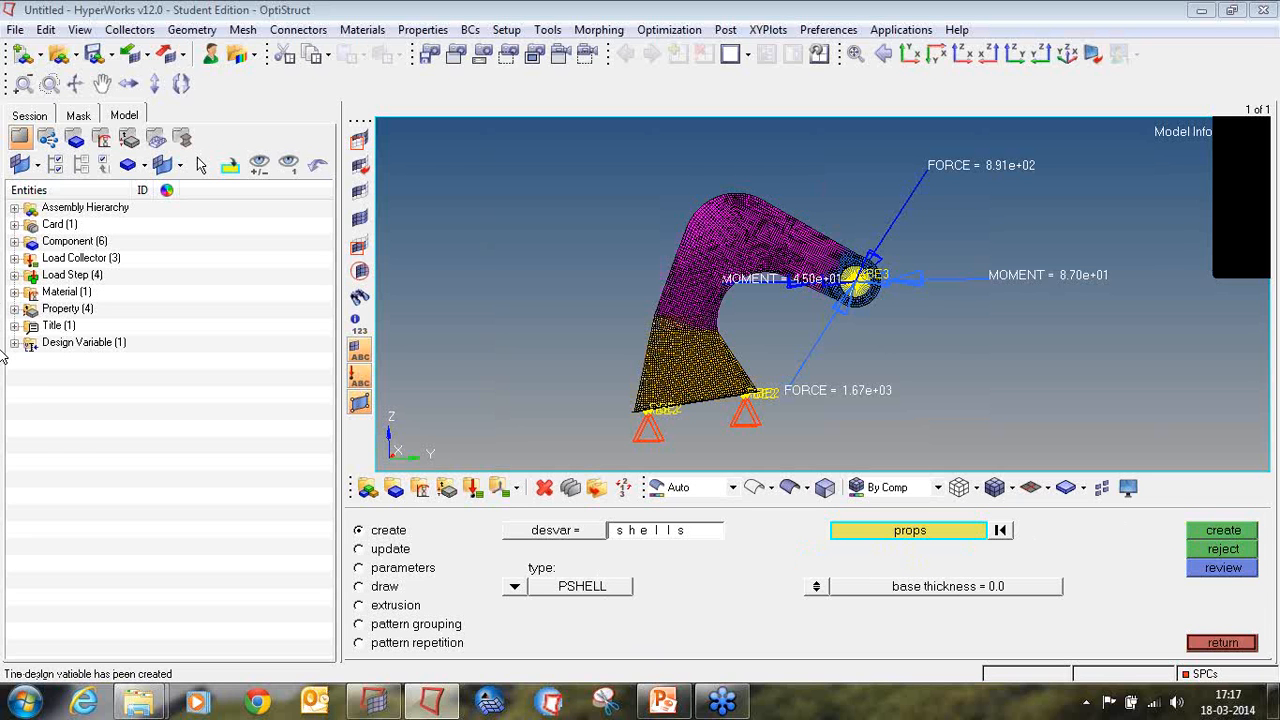
left_click(14, 342)
Step: Set the shells design variable's minimum member size (mindim) to 1 and maximum member size (maxdim) to 21
left_click(425, 571)
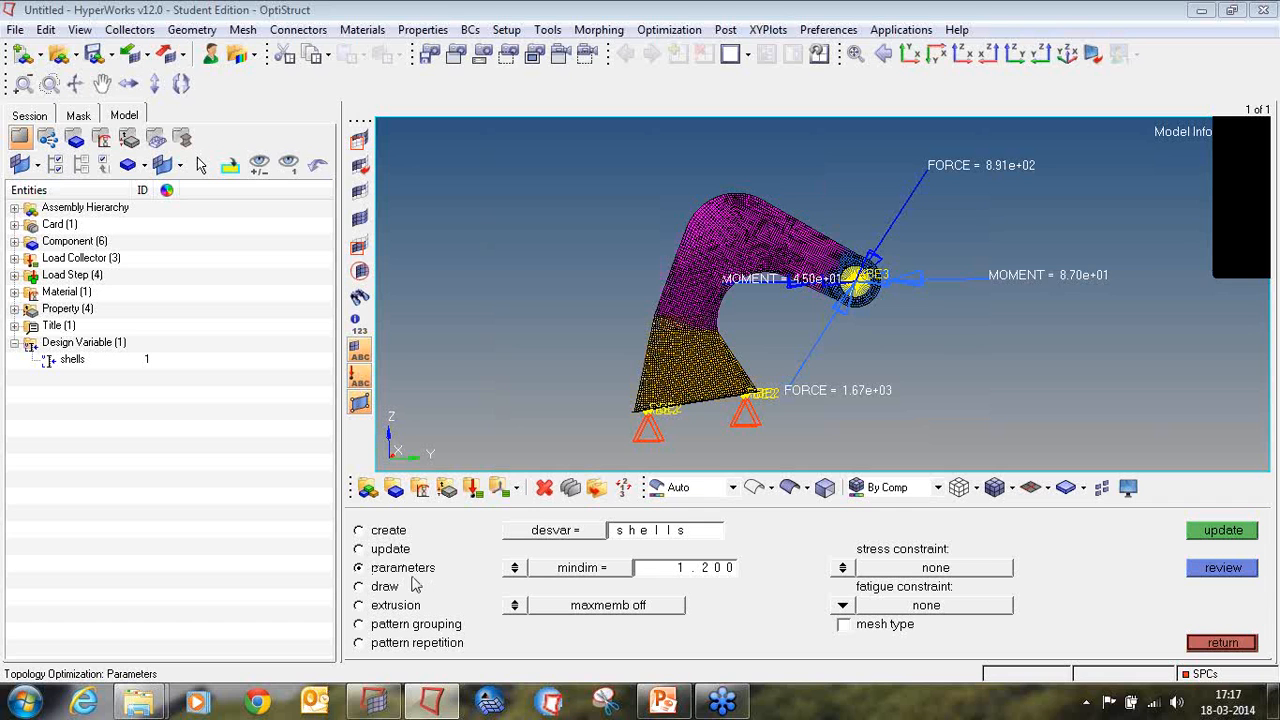
left_click(647, 572)
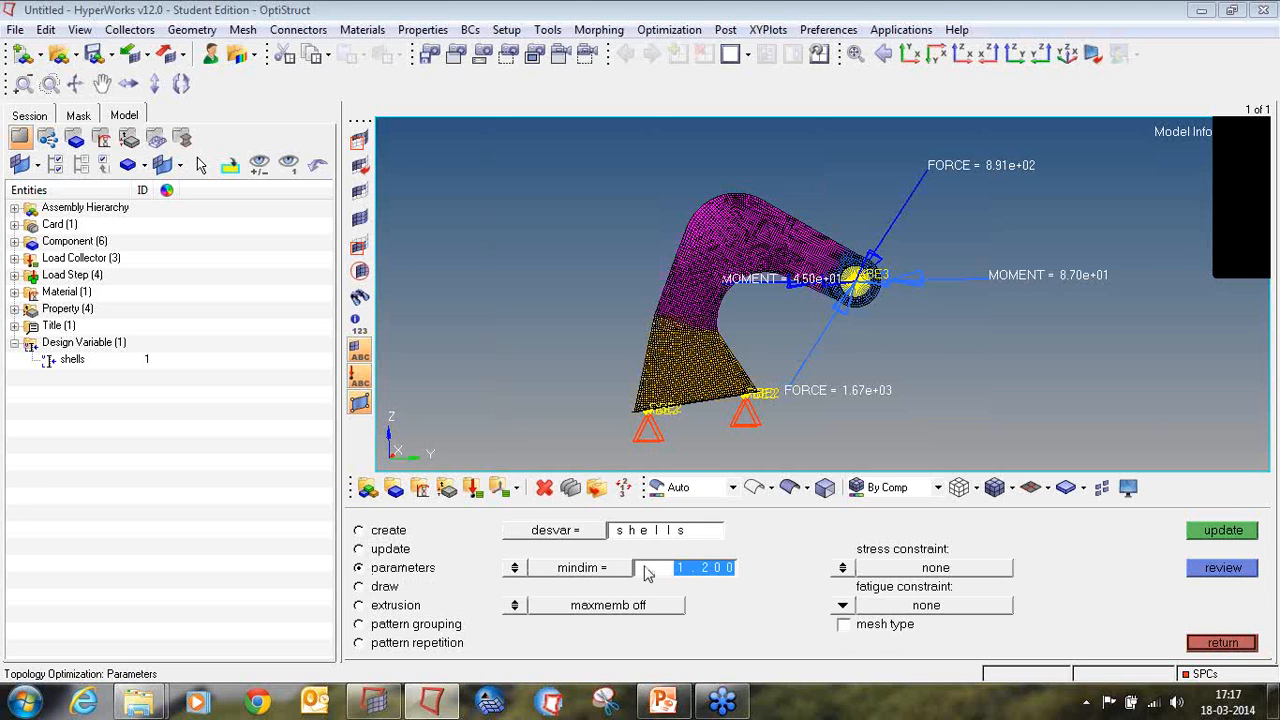
type("1")
key("Return")
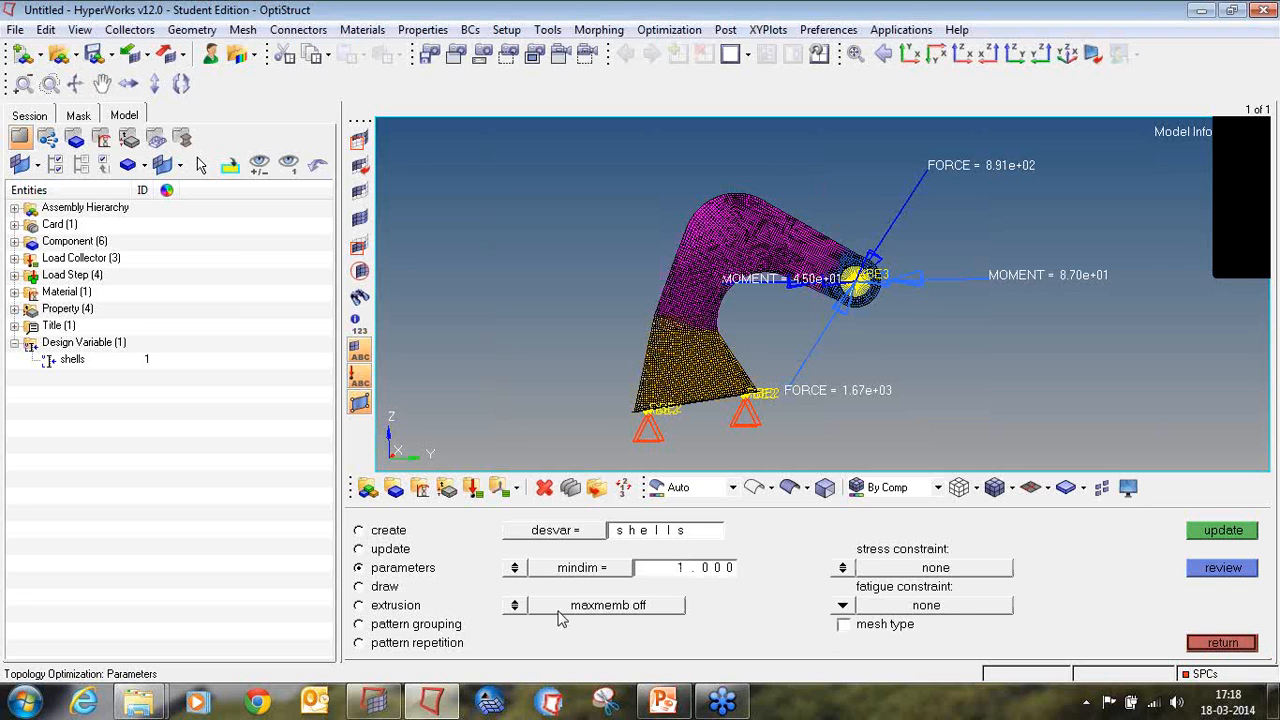
left_click(515, 605)
left_click(712, 609)
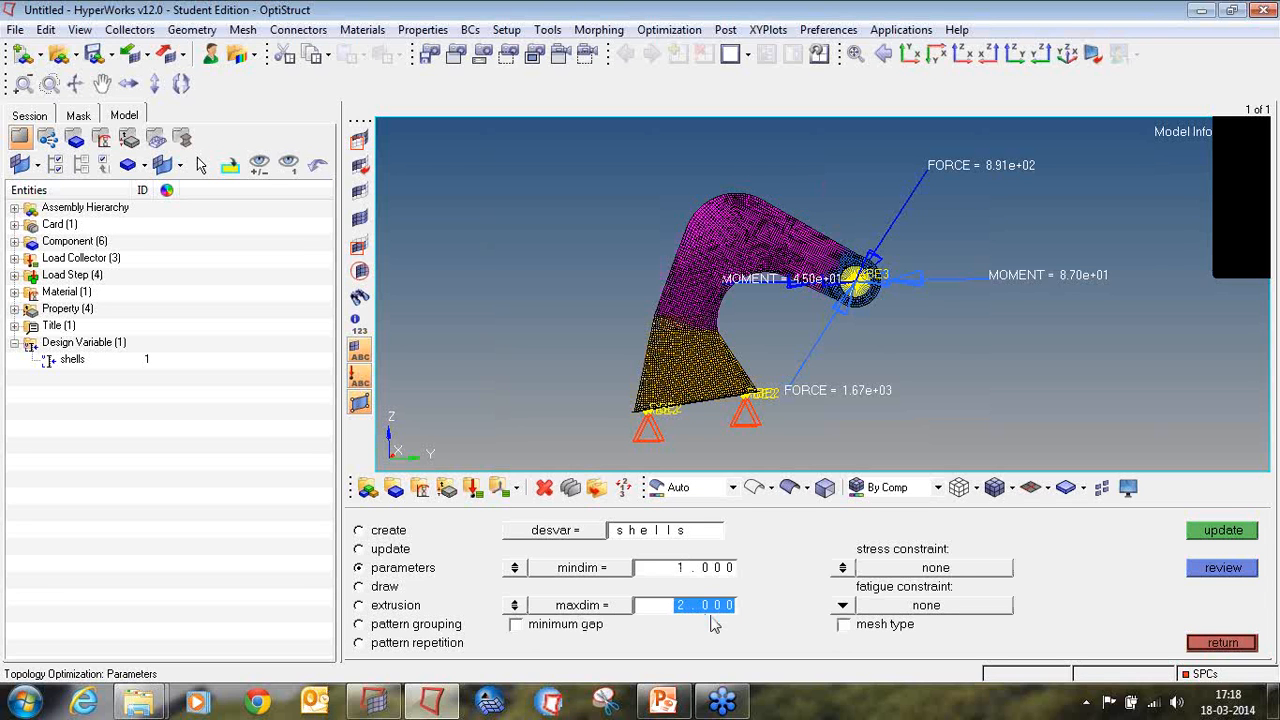
type("21")
key("Return")
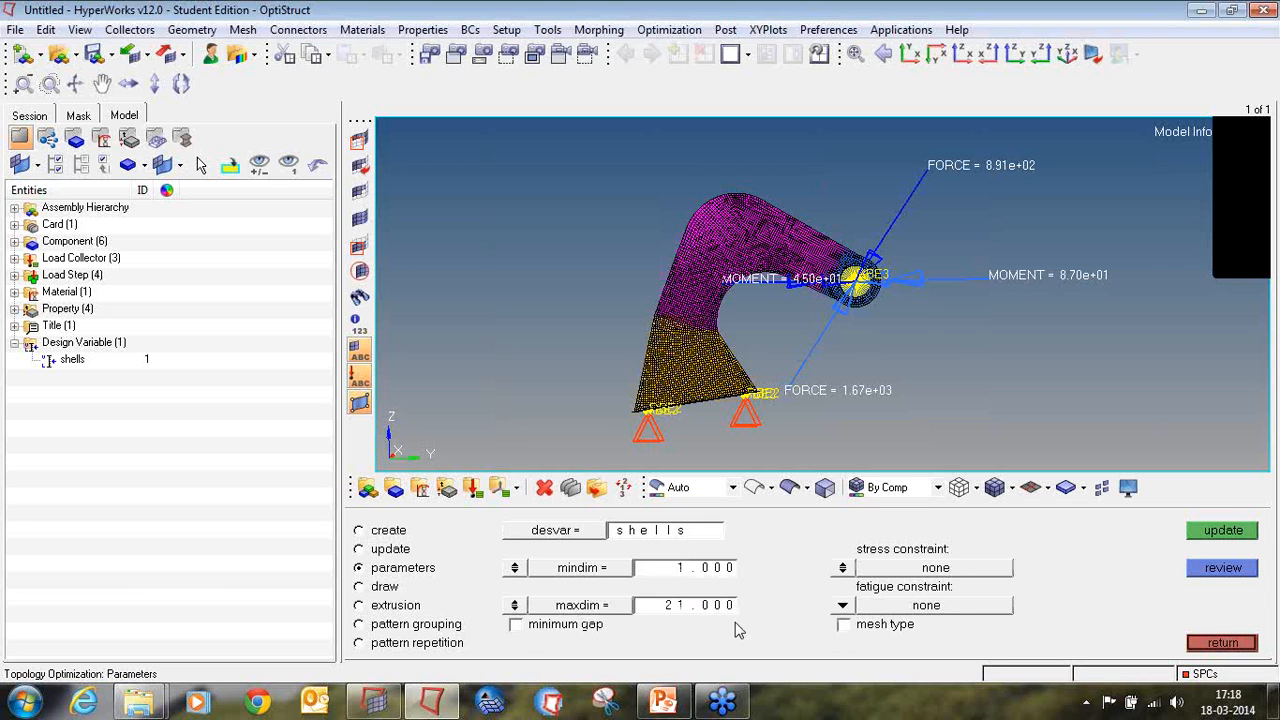
Step: Add a stress constraint of 420 to the shells design variable, update it and leave the topology settings
left_click(843, 568)
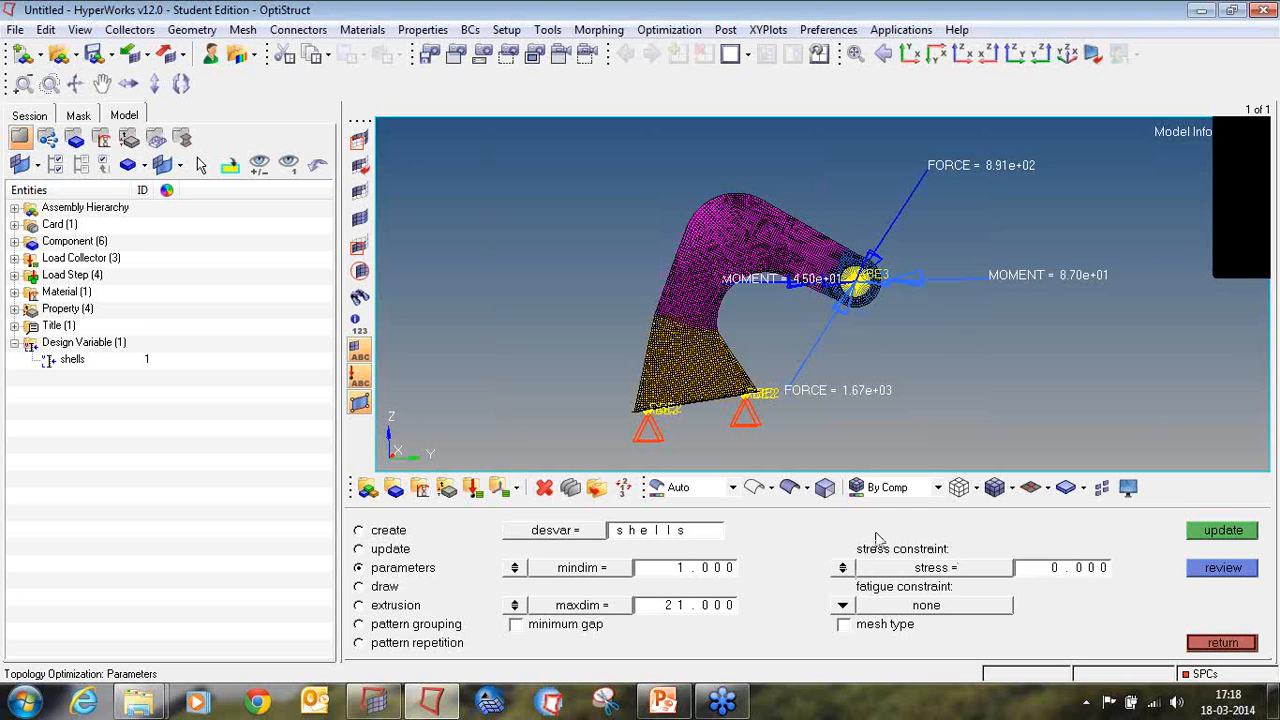
left_click(1104, 569)
type("420")
key("Return")
left_click(1215, 532)
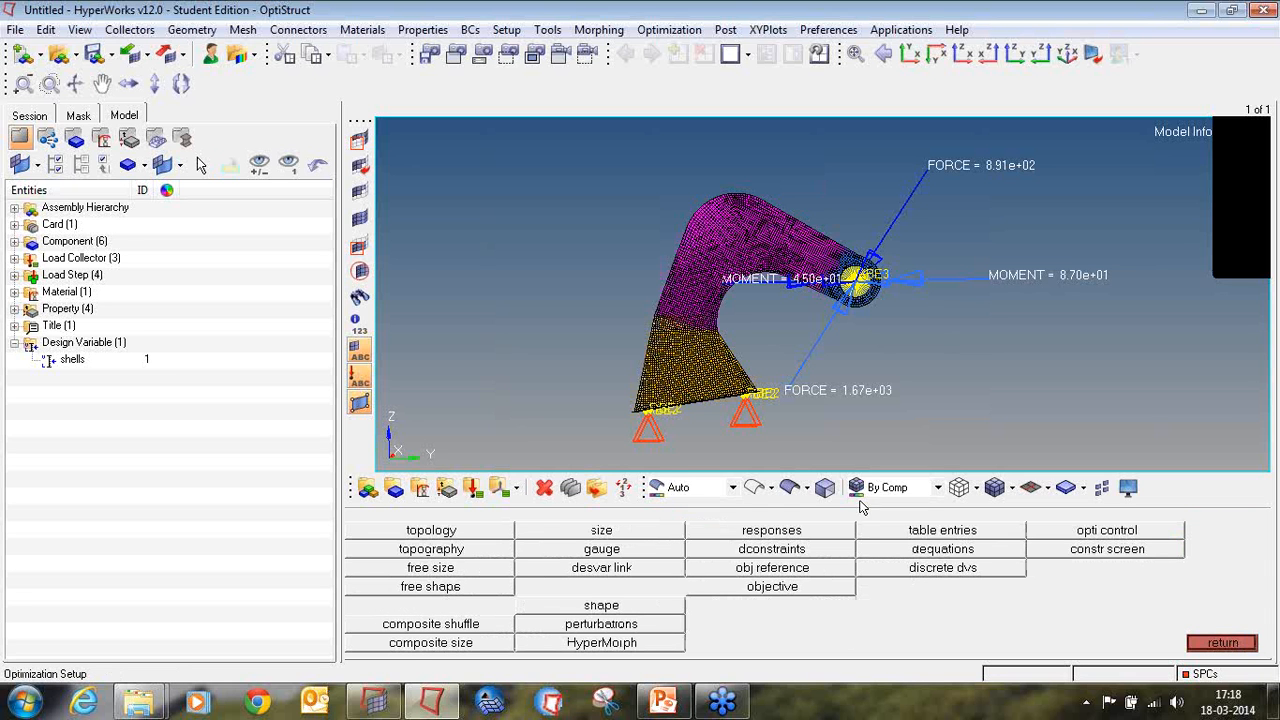
left_click(1238, 645)
Step: Begin a new optimization response named Volfrac with the response type volumefrac
left_click(766, 533)
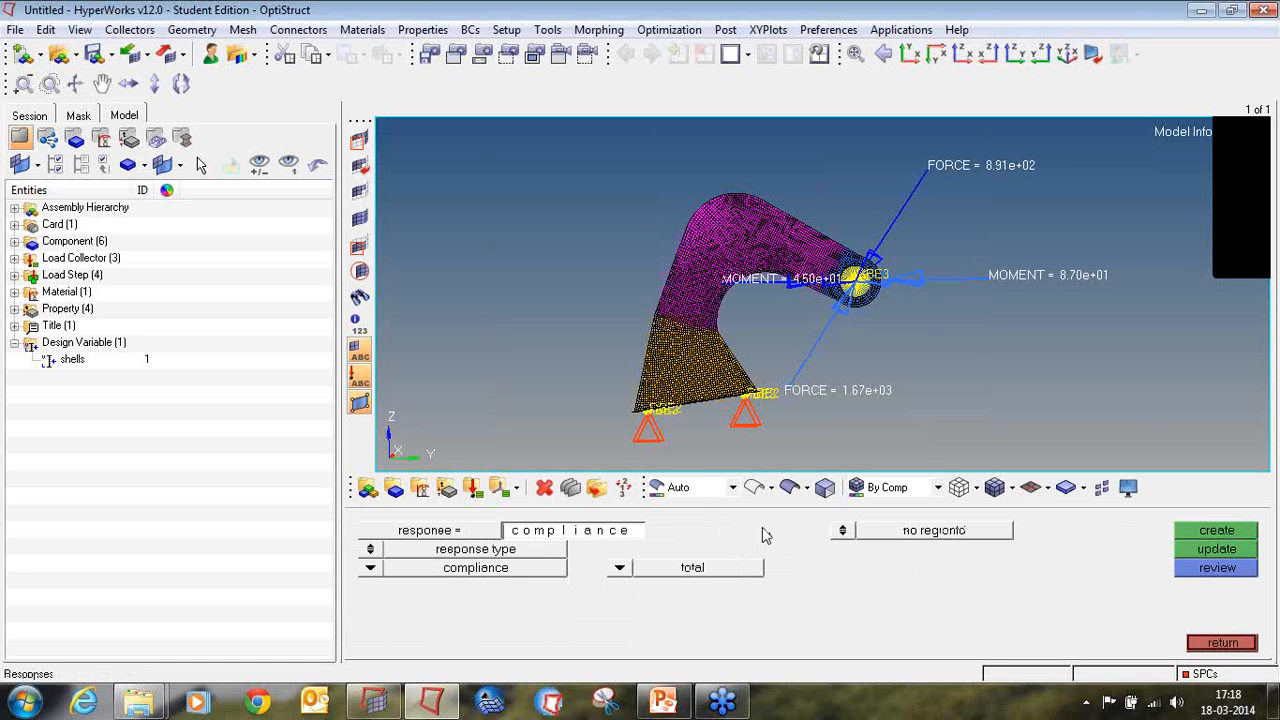
left_click(606, 537)
type("Volfrac")
left_click(371, 567)
left_click(484, 607)
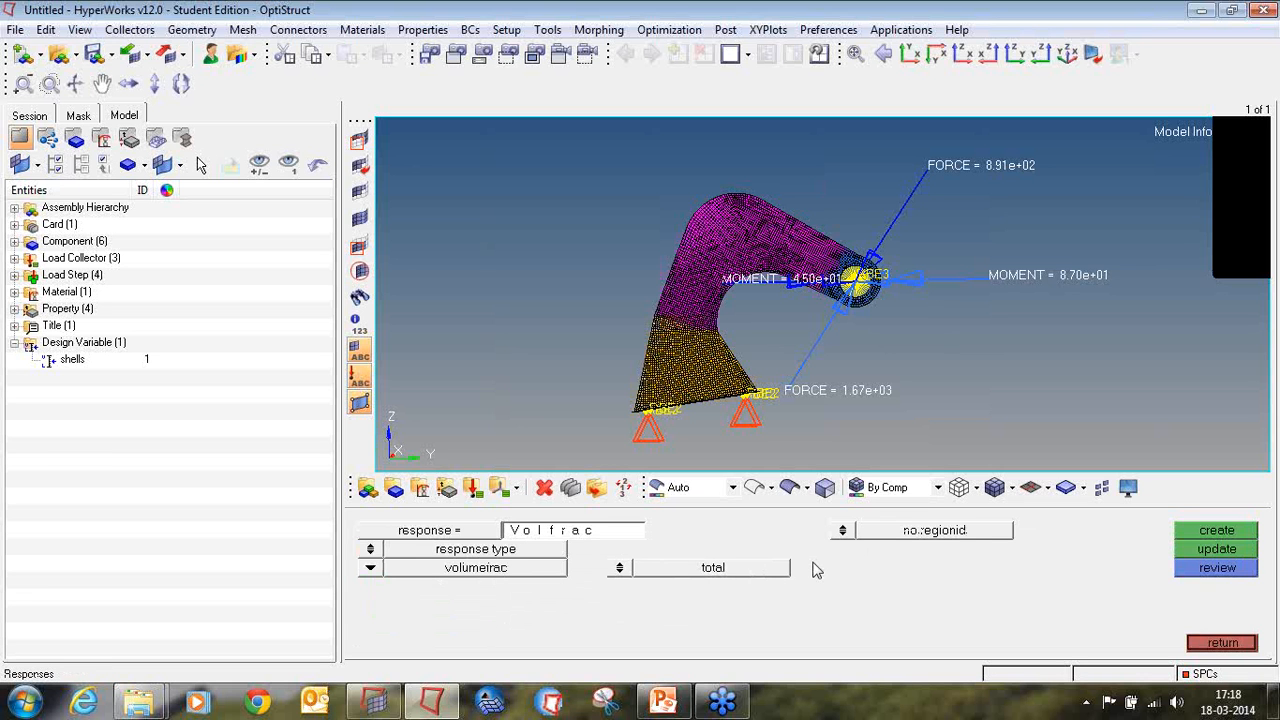
Step: Define the Volfrac response by entity for the Design and Base properties and create it
left_click(619, 567)
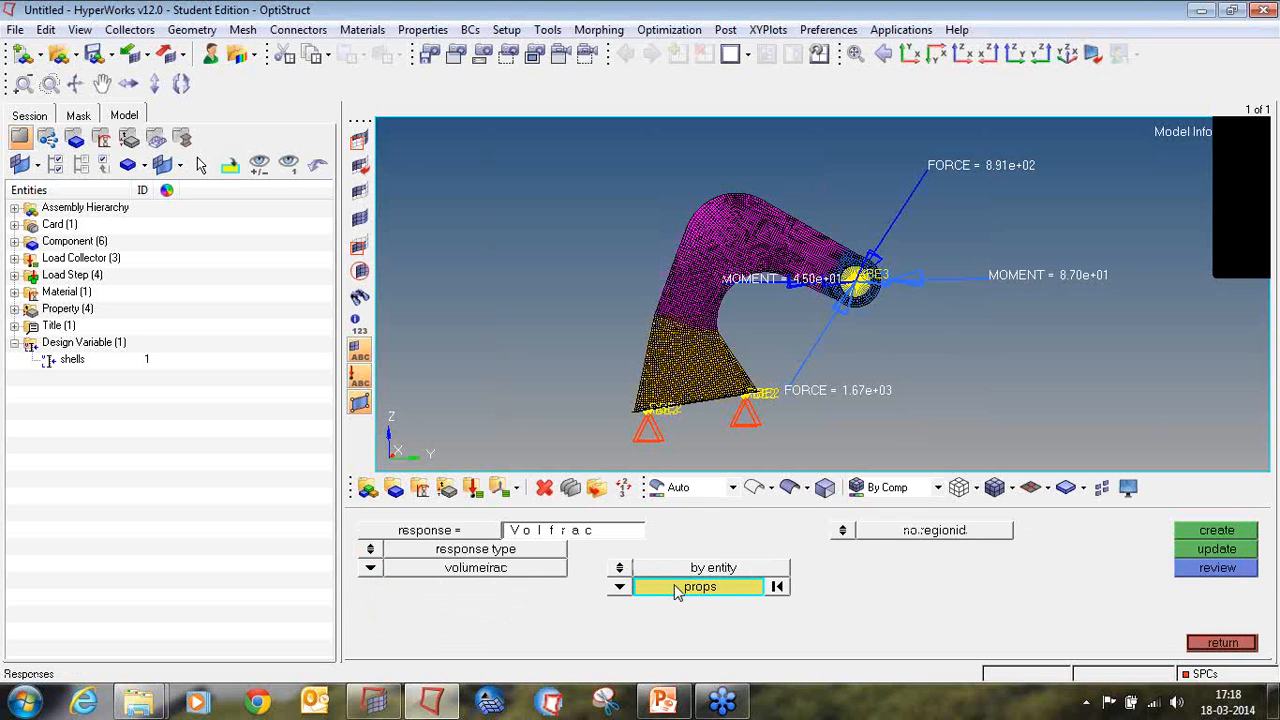
left_click(675, 588)
left_click(405, 531)
left_click(398, 549)
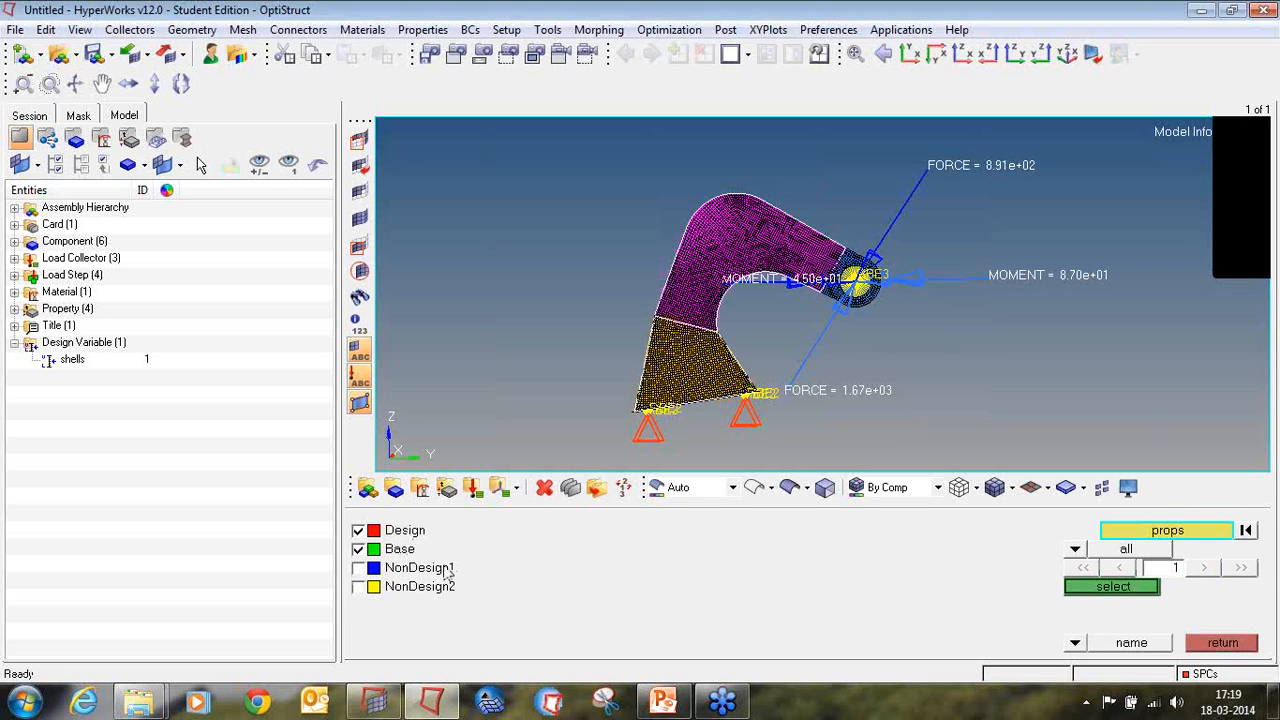
left_click(1091, 595)
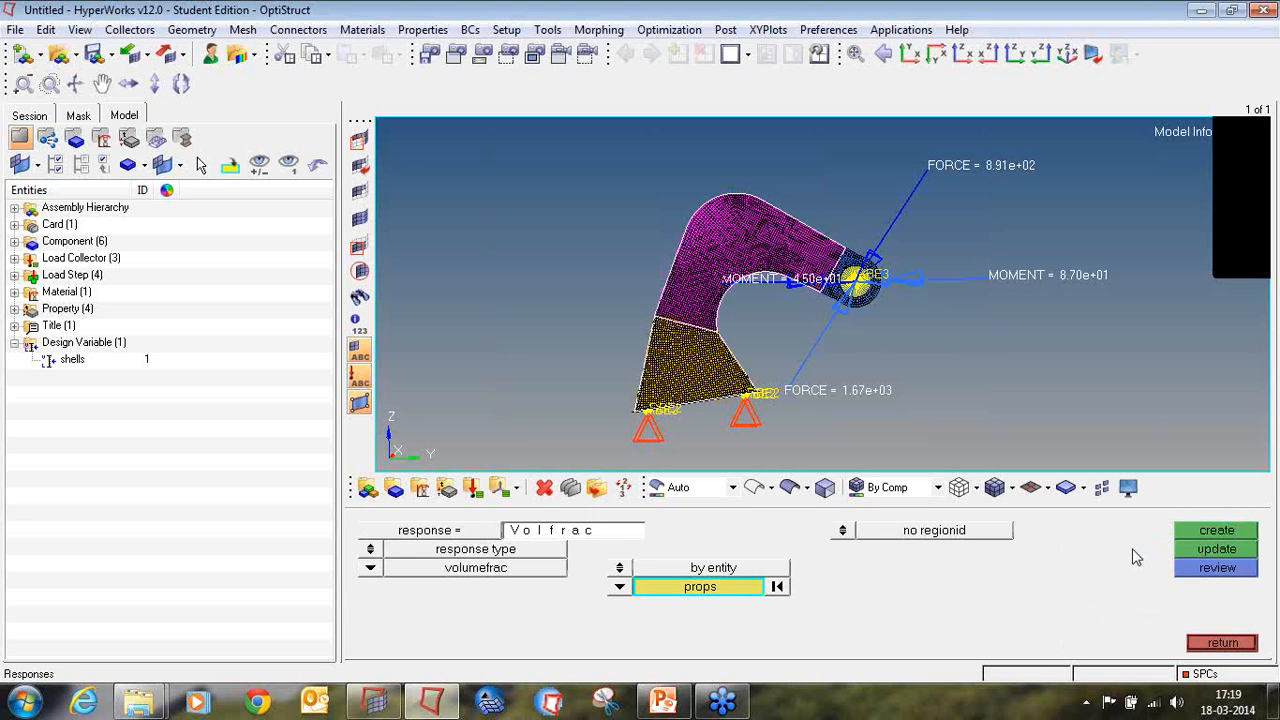
left_click(1192, 540)
Step: Define another response named wComp with the response type weighted comp
left_click(578, 533)
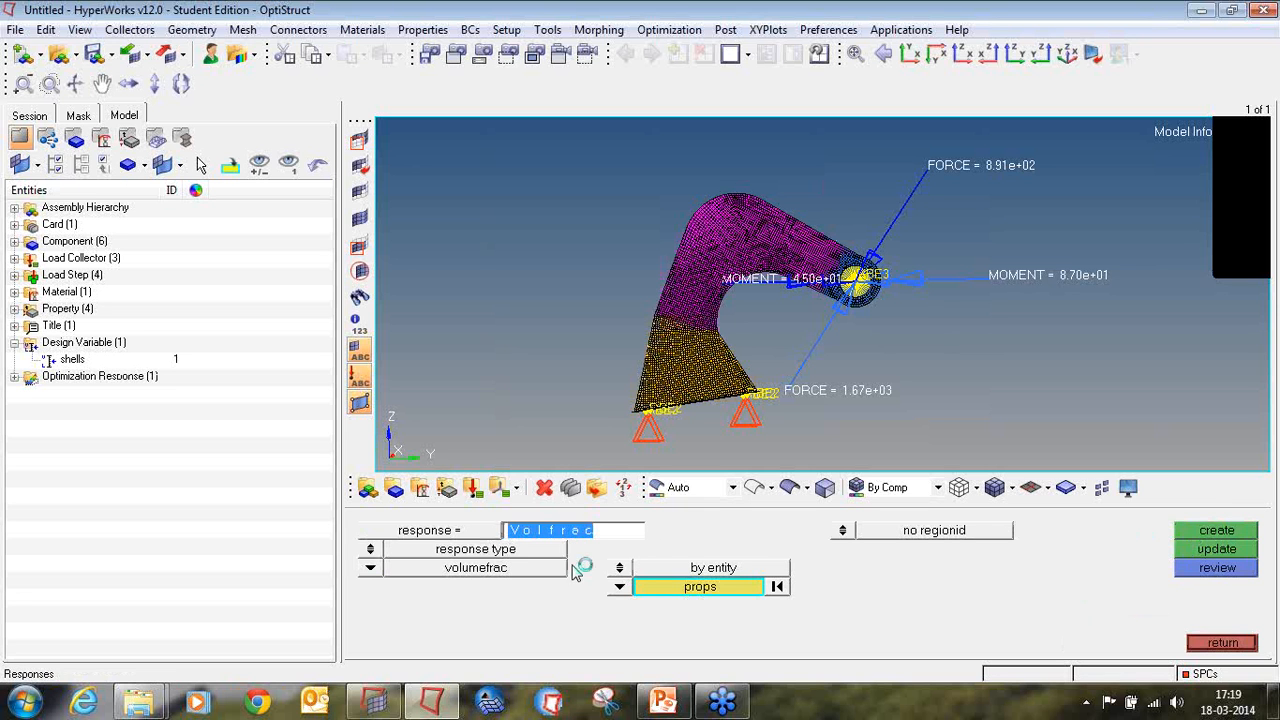
type("w")
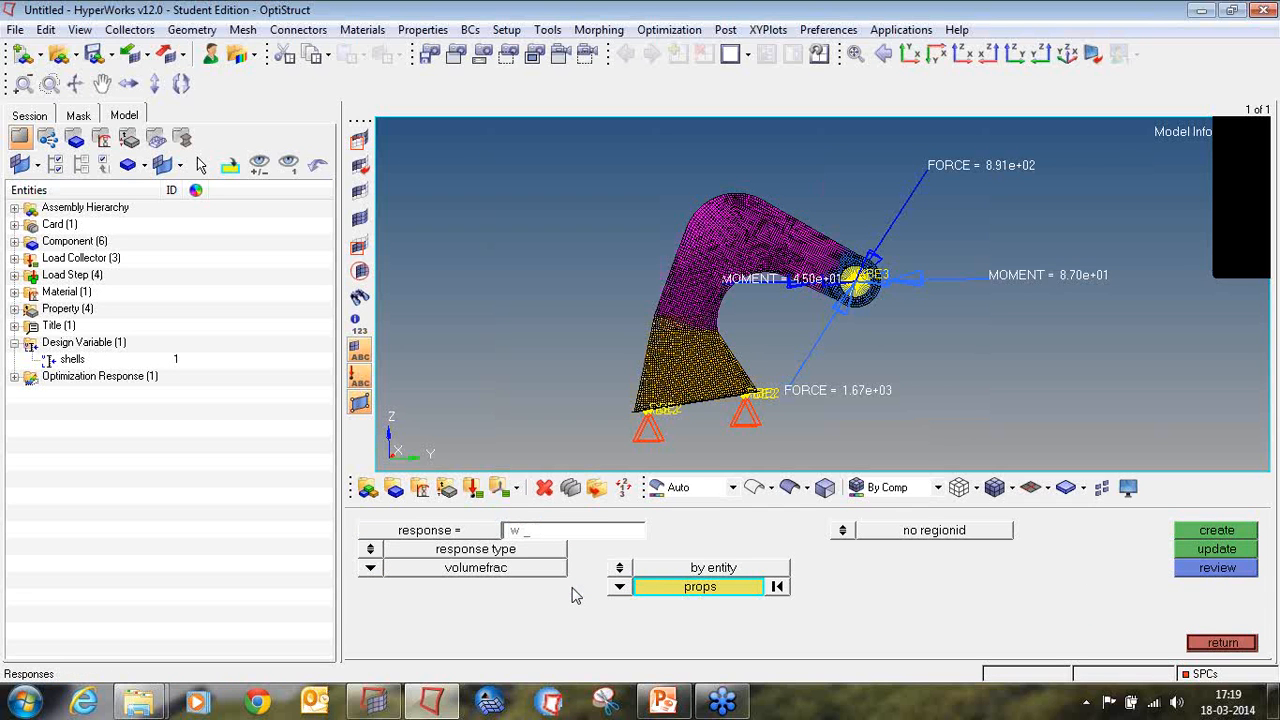
type("Com")
left_click(638, 532)
left_click(638, 532)
type("p")
left_click(372, 569)
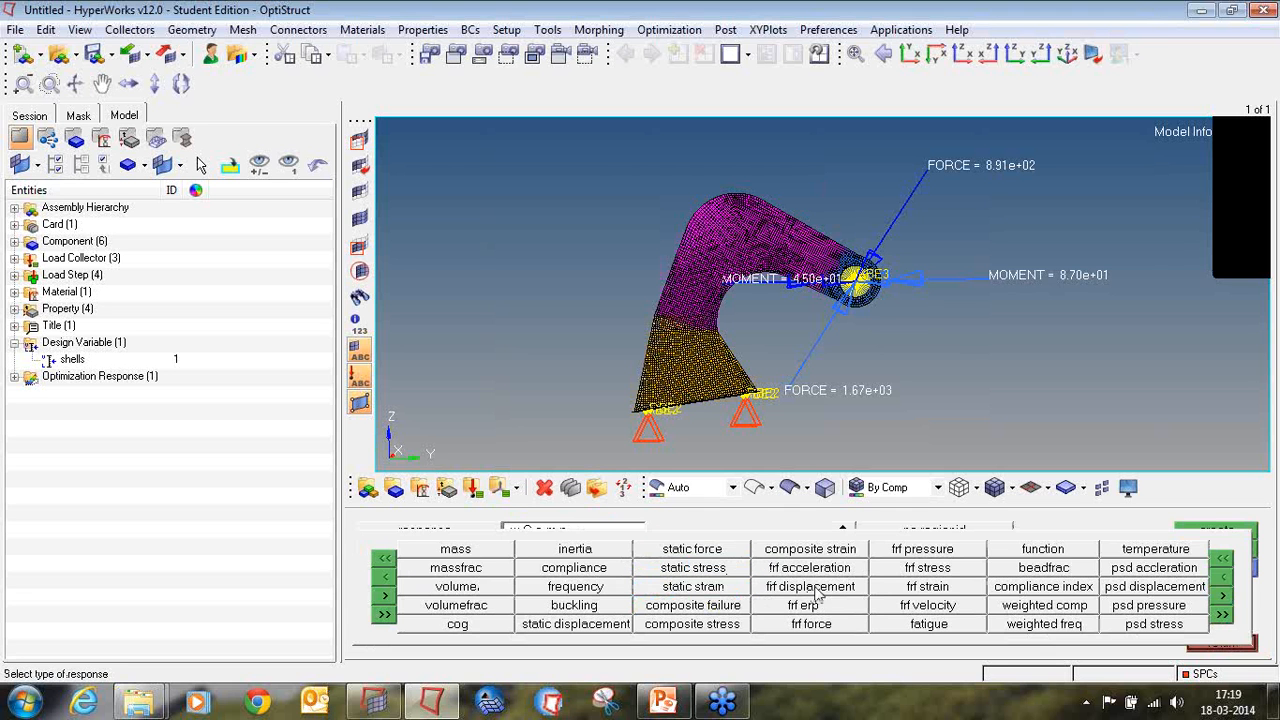
left_click(1029, 604)
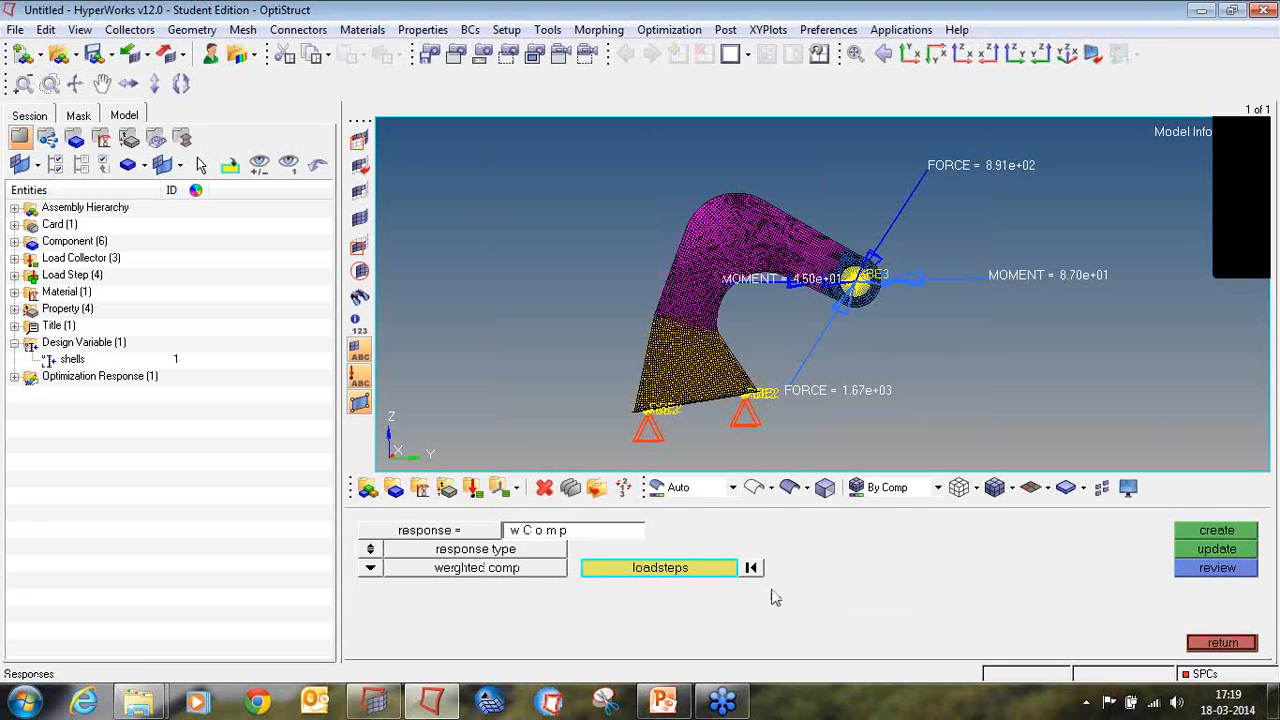
Step: Include load steps Subcase1 to Subcase4 in the wComp response, create it, and list the model's optimization responses
left_click(700, 568)
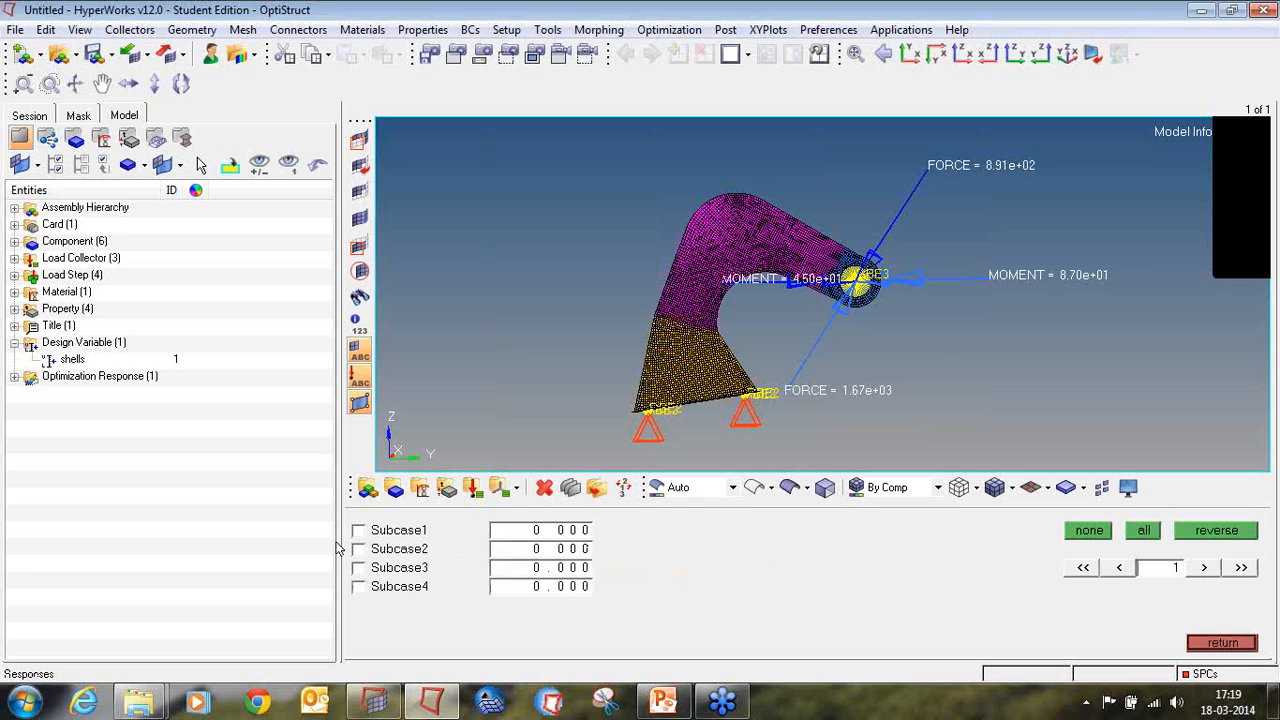
left_click(358, 530)
left_click(358, 549)
left_click(358, 567)
left_click(358, 587)
left_click(1222, 643)
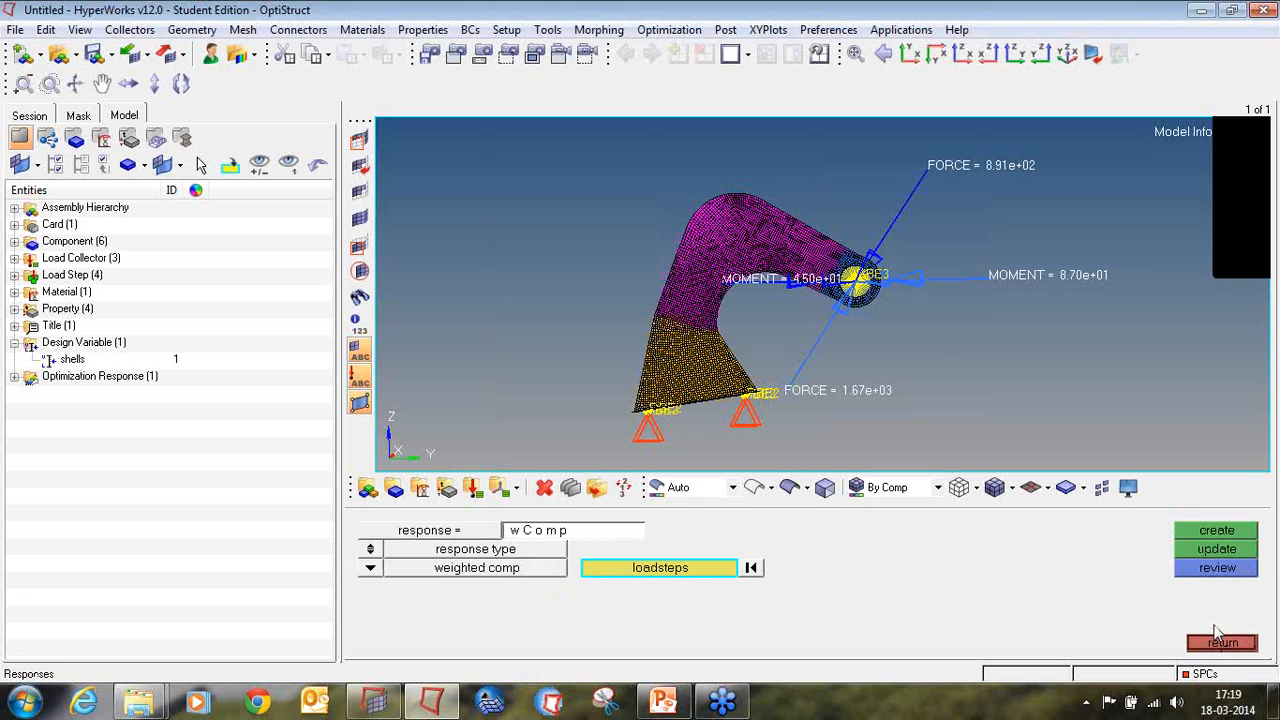
left_click(1195, 536)
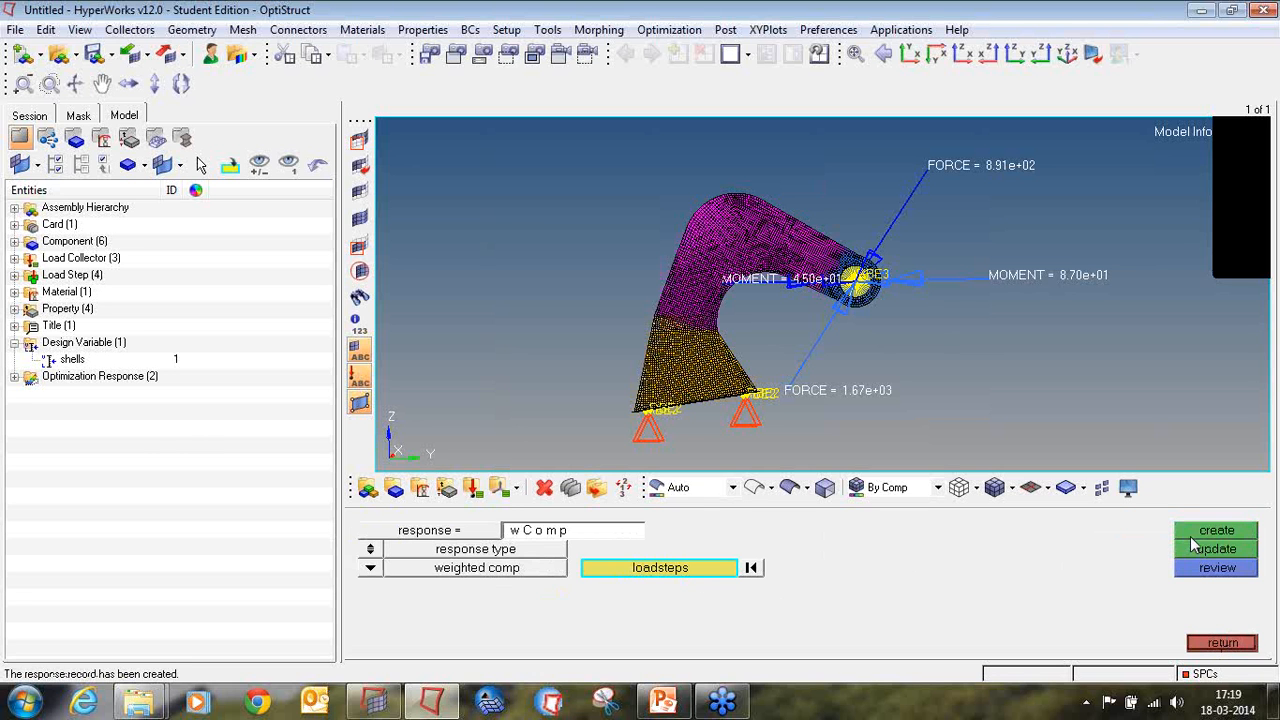
left_click(14, 377)
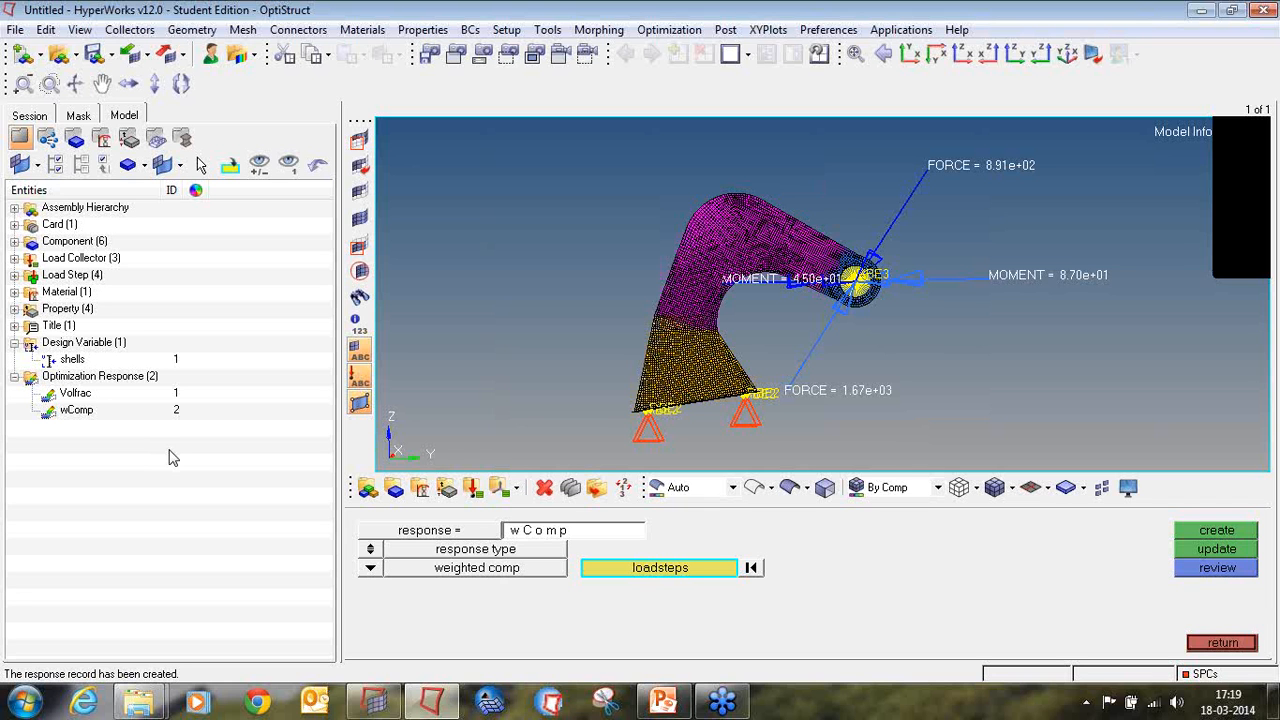
left_click(1222, 643)
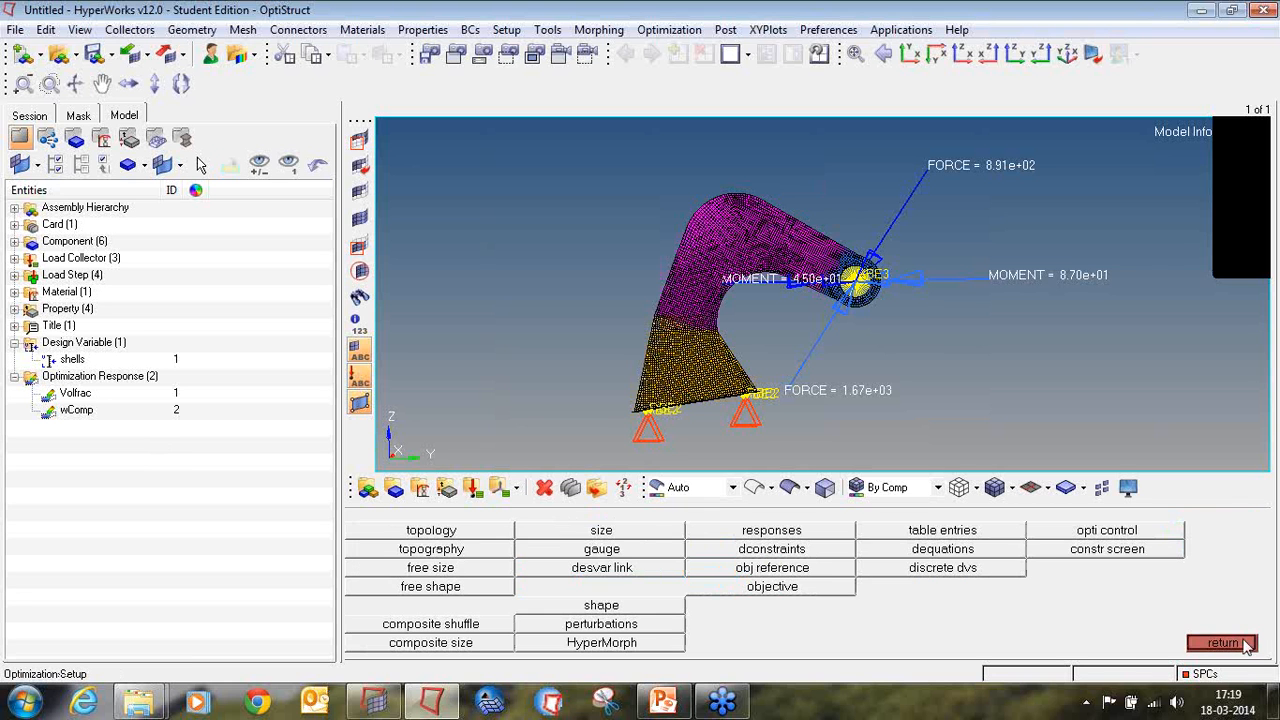
Step: Begin a design constraint named vfrac that uses the Volfrac response
left_click(757, 551)
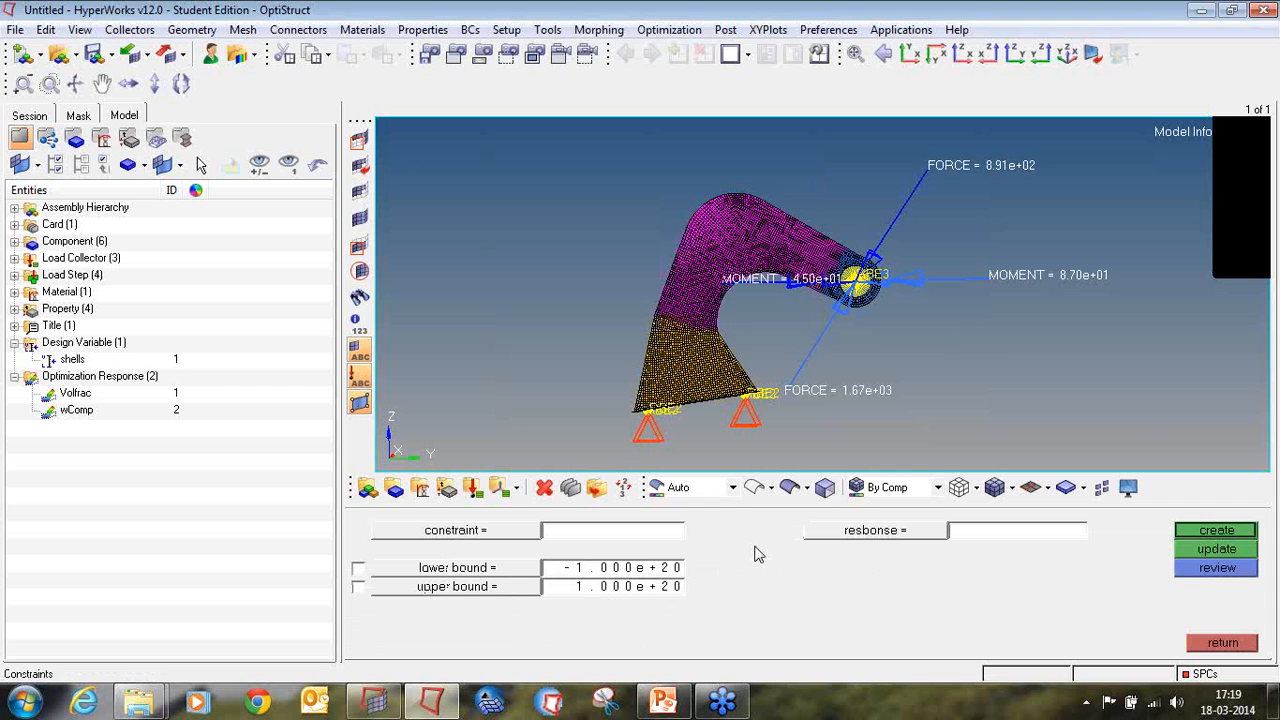
left_click(657, 528)
type("vfrac")
left_click(928, 531)
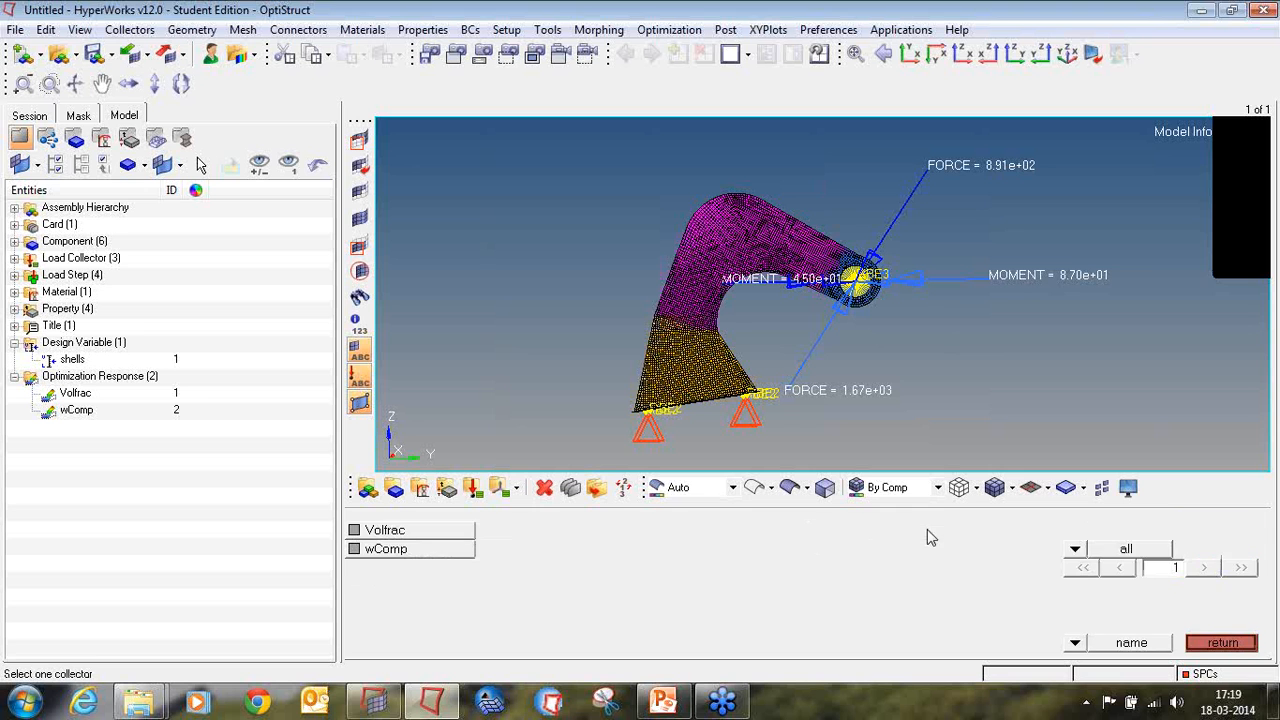
left_click(464, 535)
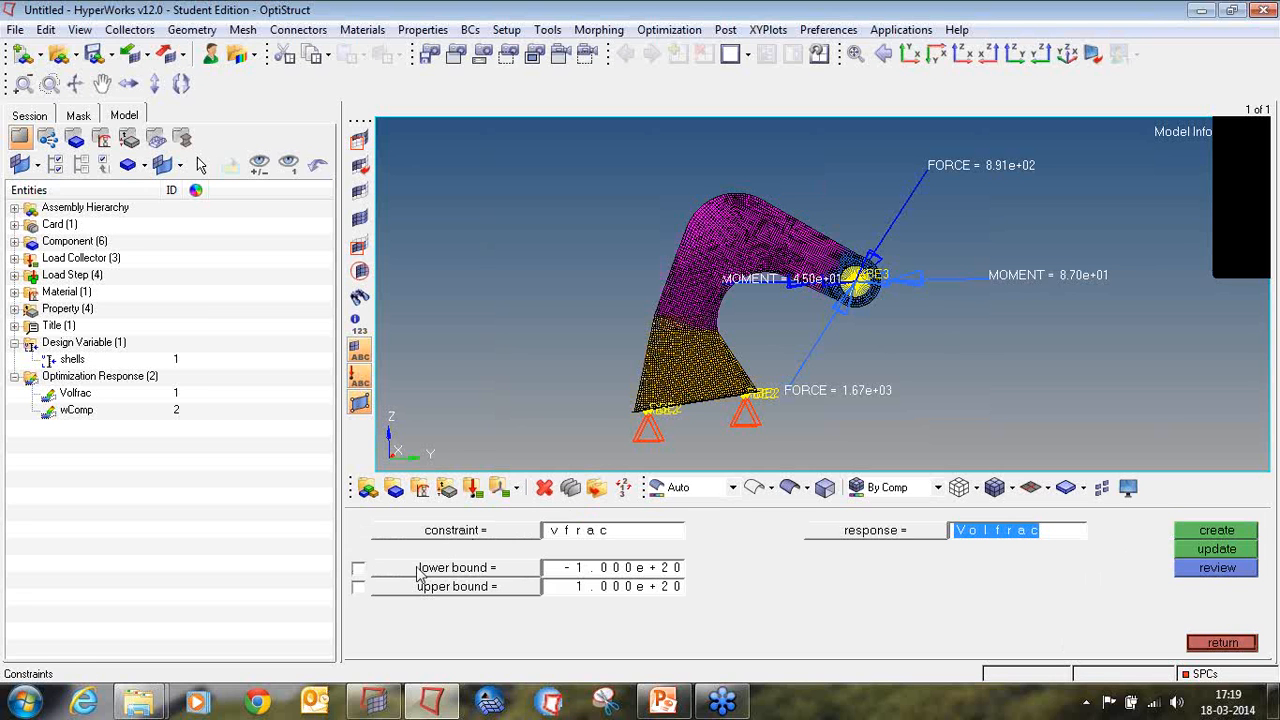
Step: Give the vfrac constraint an upper bound of 0.3, create it and list it in the model tree
left_click(358, 587)
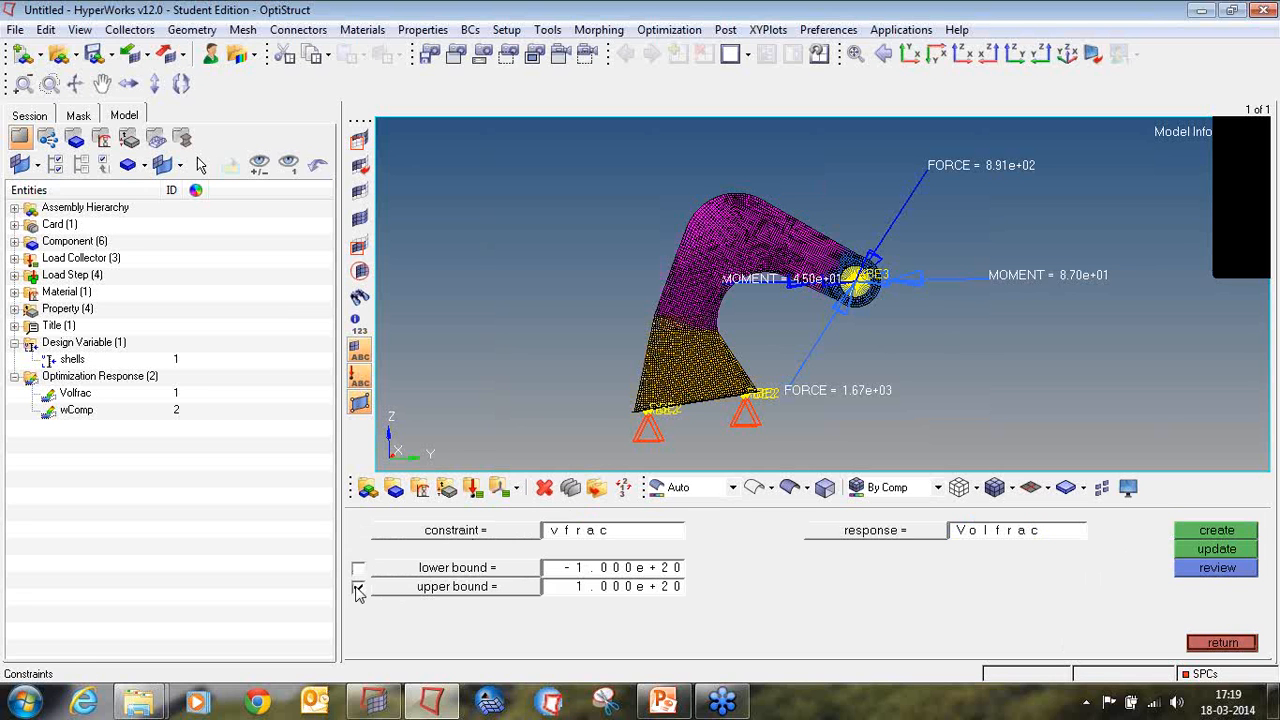
left_click(578, 590)
type("0.3")
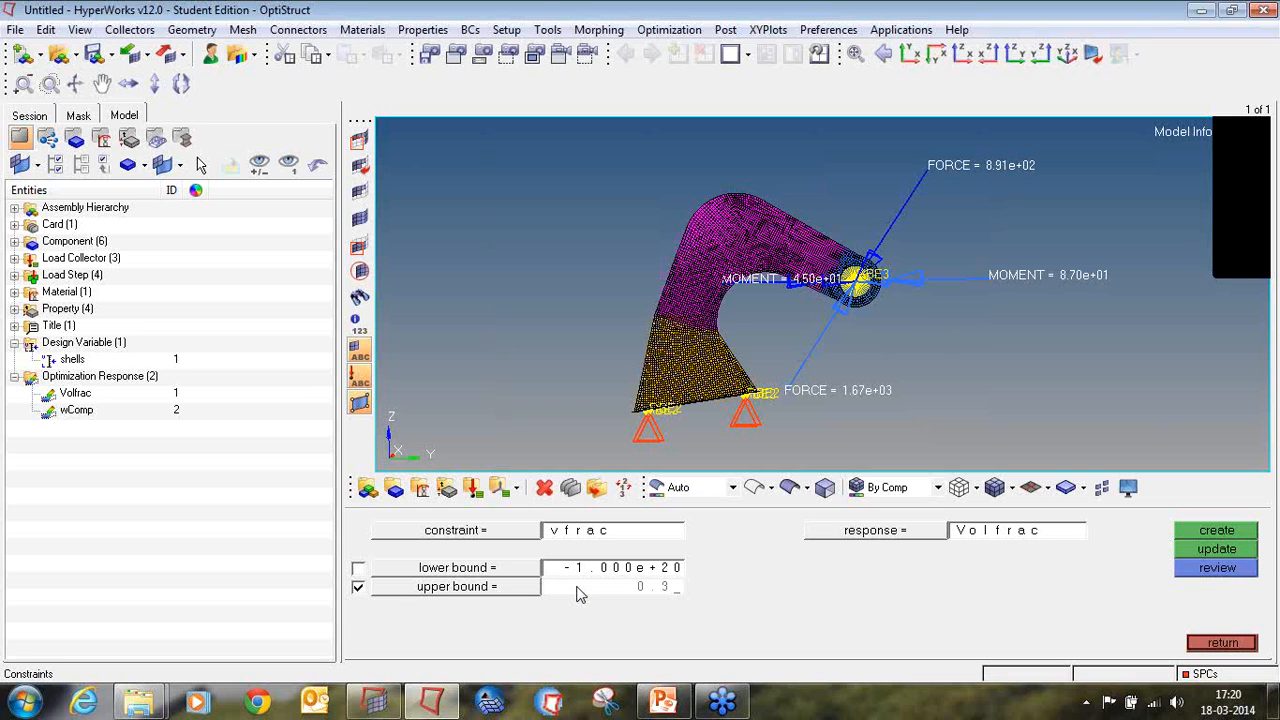
key("Return")
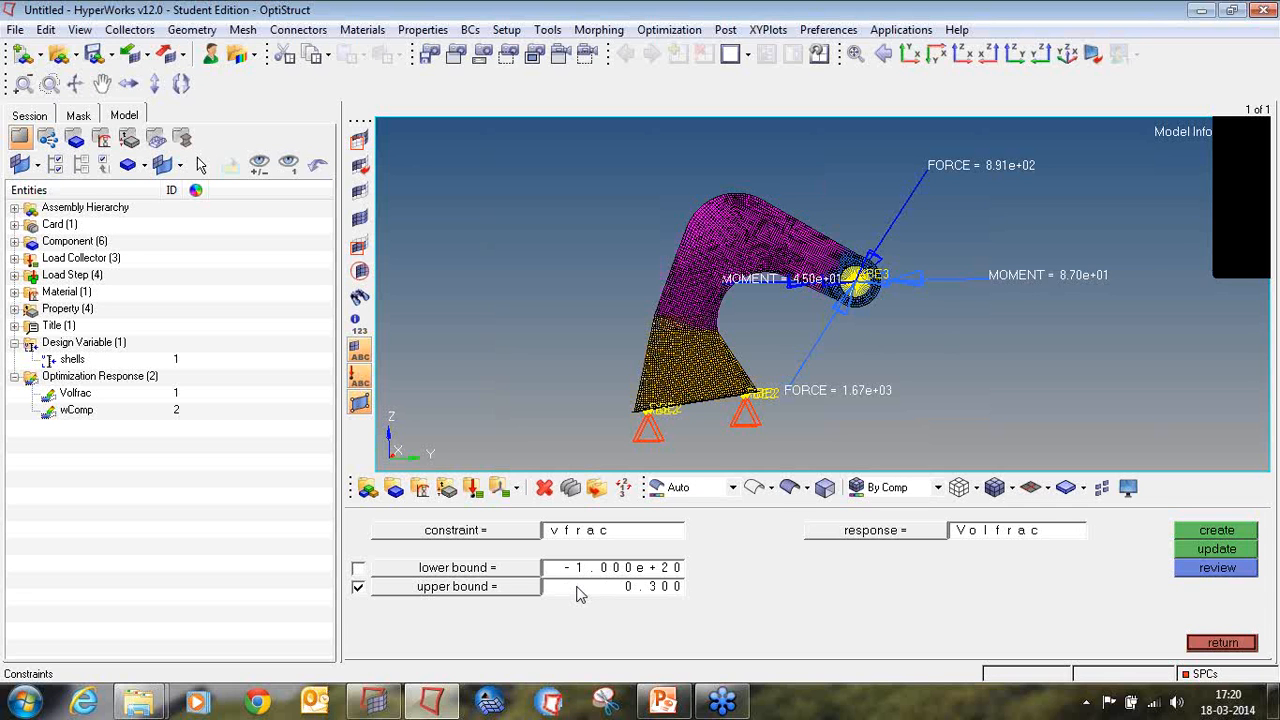
left_click(1205, 534)
left_click(15, 427)
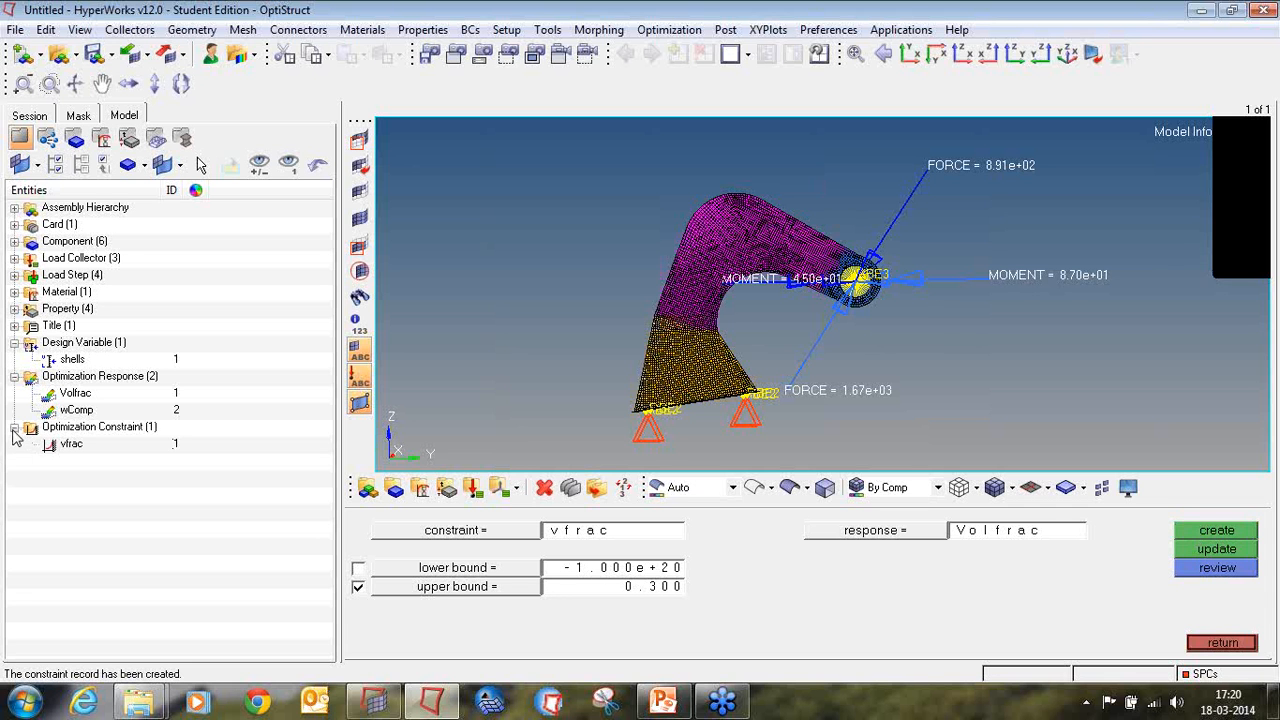
left_click(1222, 643)
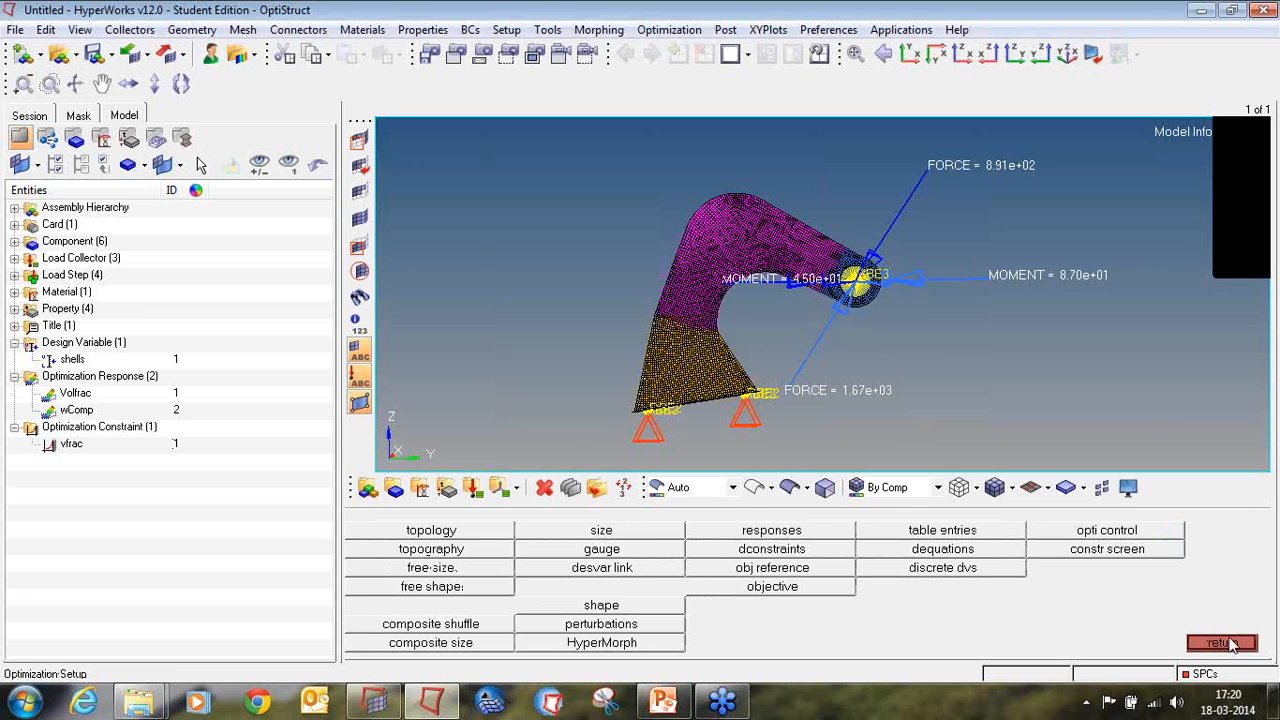
Step: Create an objective that minimizes the wComp response, list it in the model tree and leave the optimization setup
left_click(772, 587)
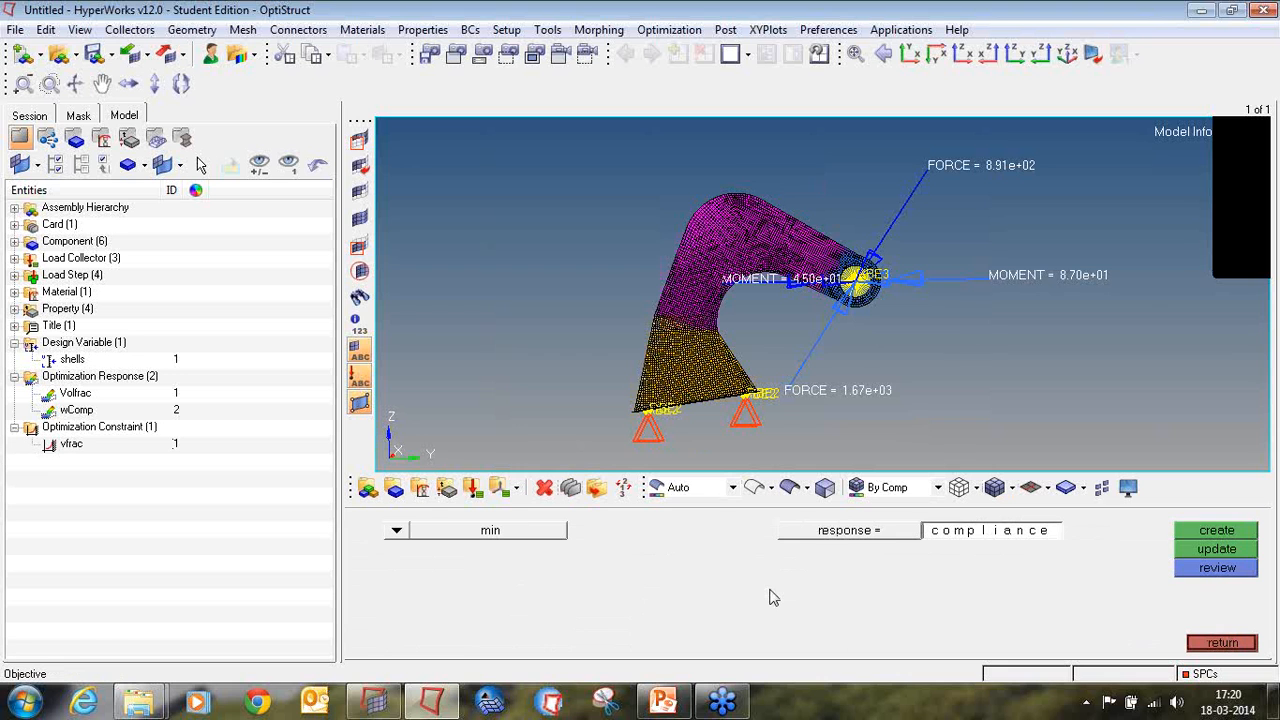
left_click(880, 532)
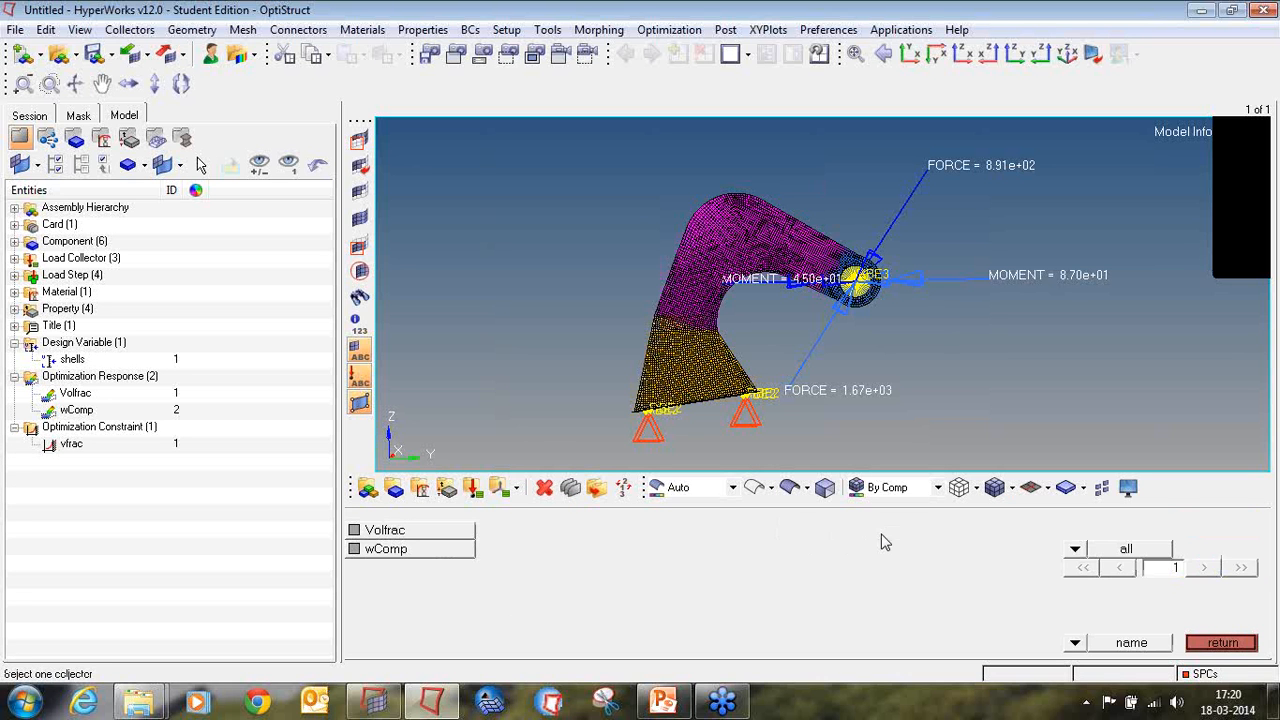
left_click(372, 557)
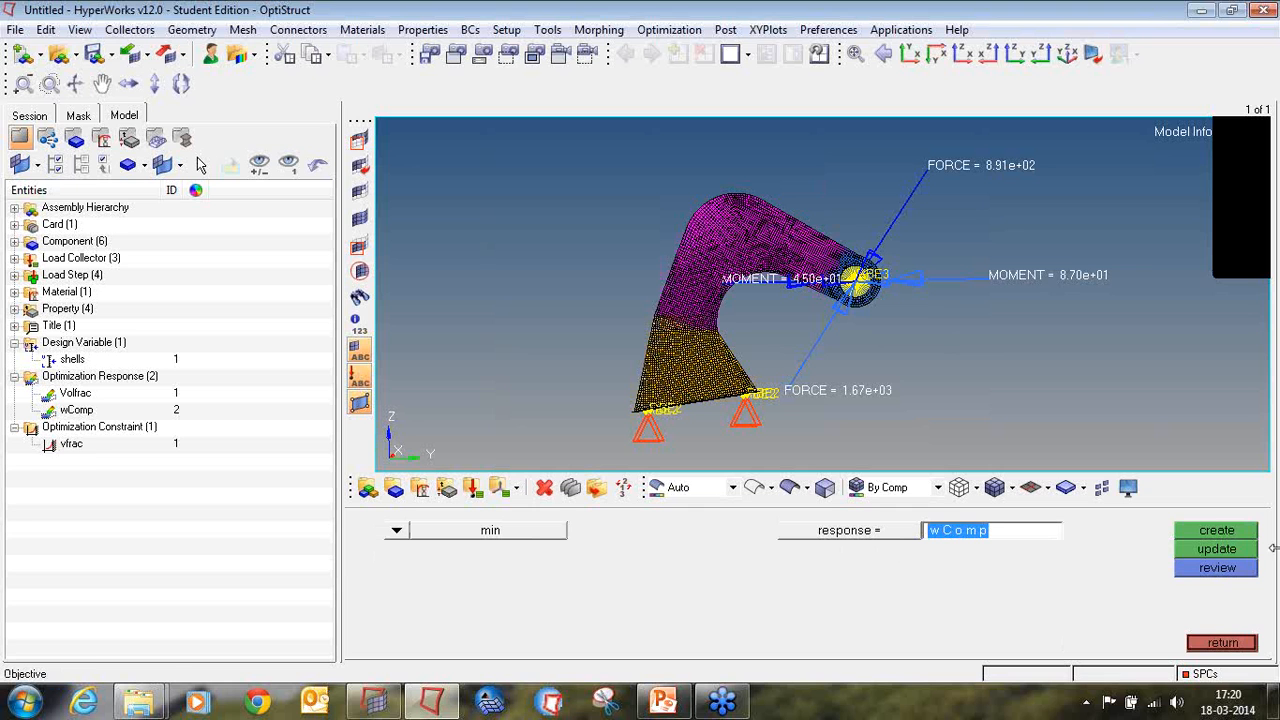
left_click(1232, 535)
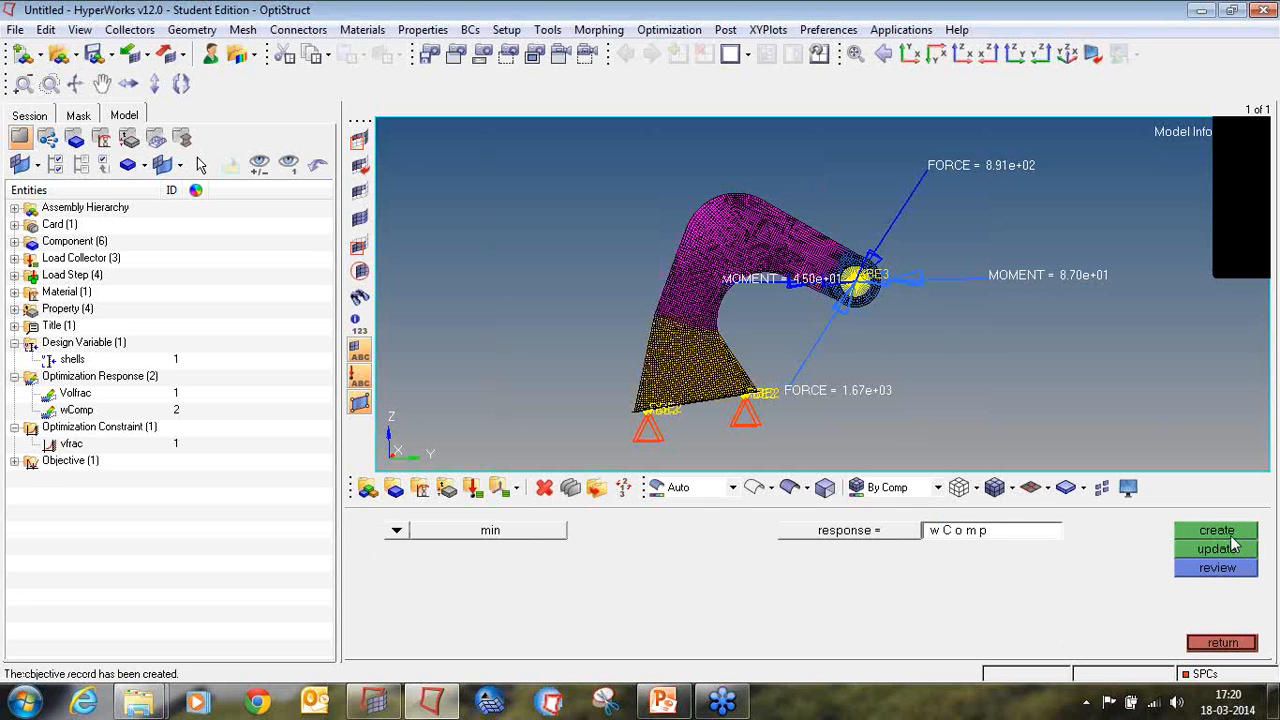
left_click(15, 461)
left_click(1198, 644)
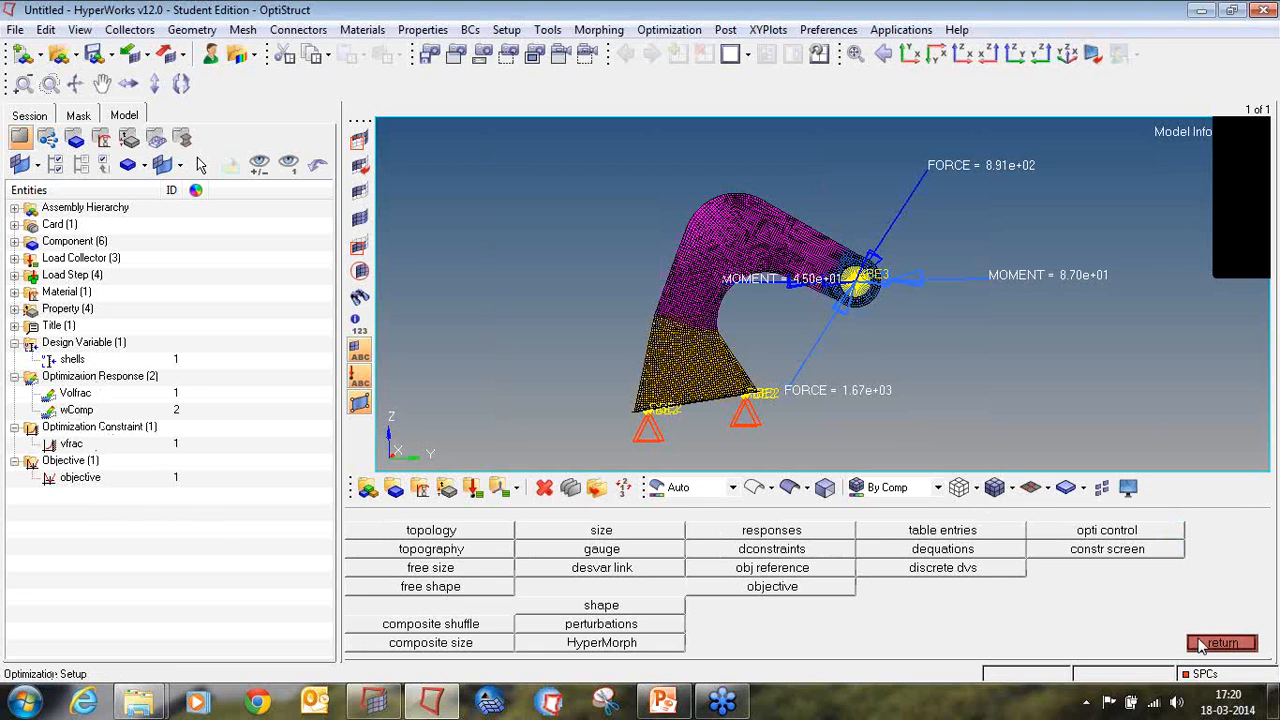
left_click(1201, 644)
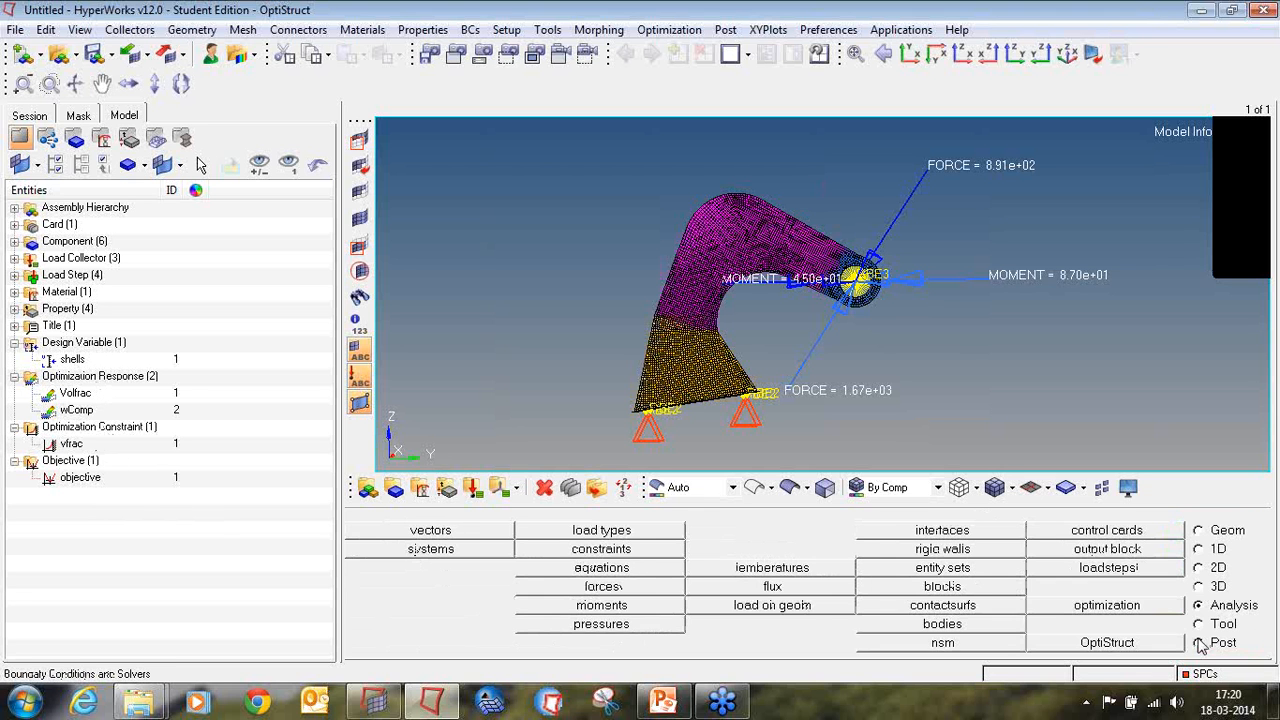
Step: Start saving the model under a new name and create a tutorial3 folder inside the tutorial folder as its location
left_click(16, 30)
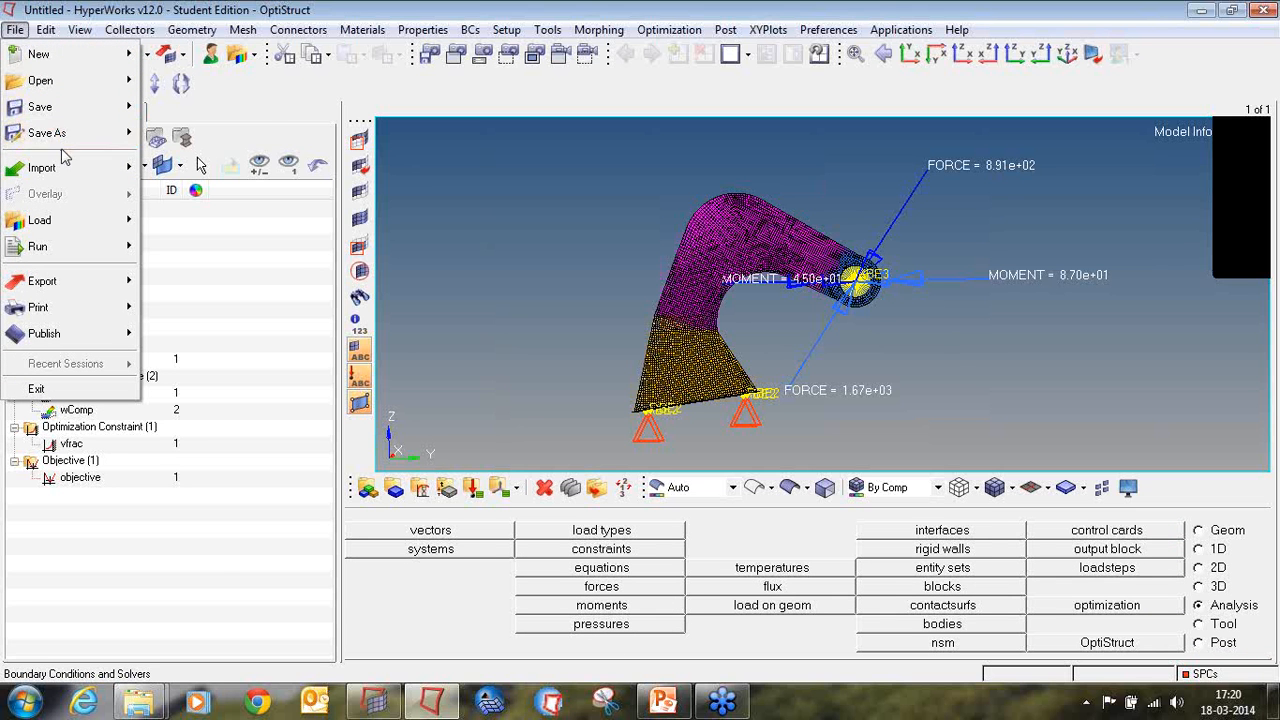
mouse_move(67, 132)
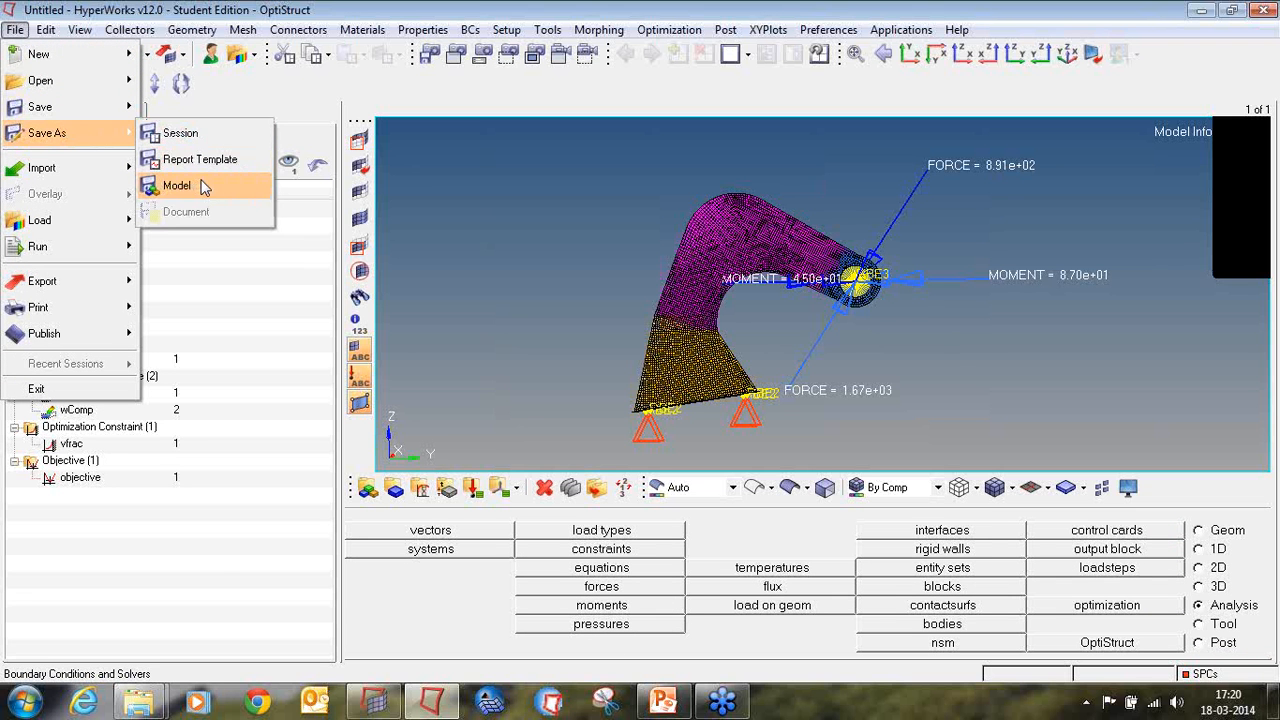
left_click(177, 186)
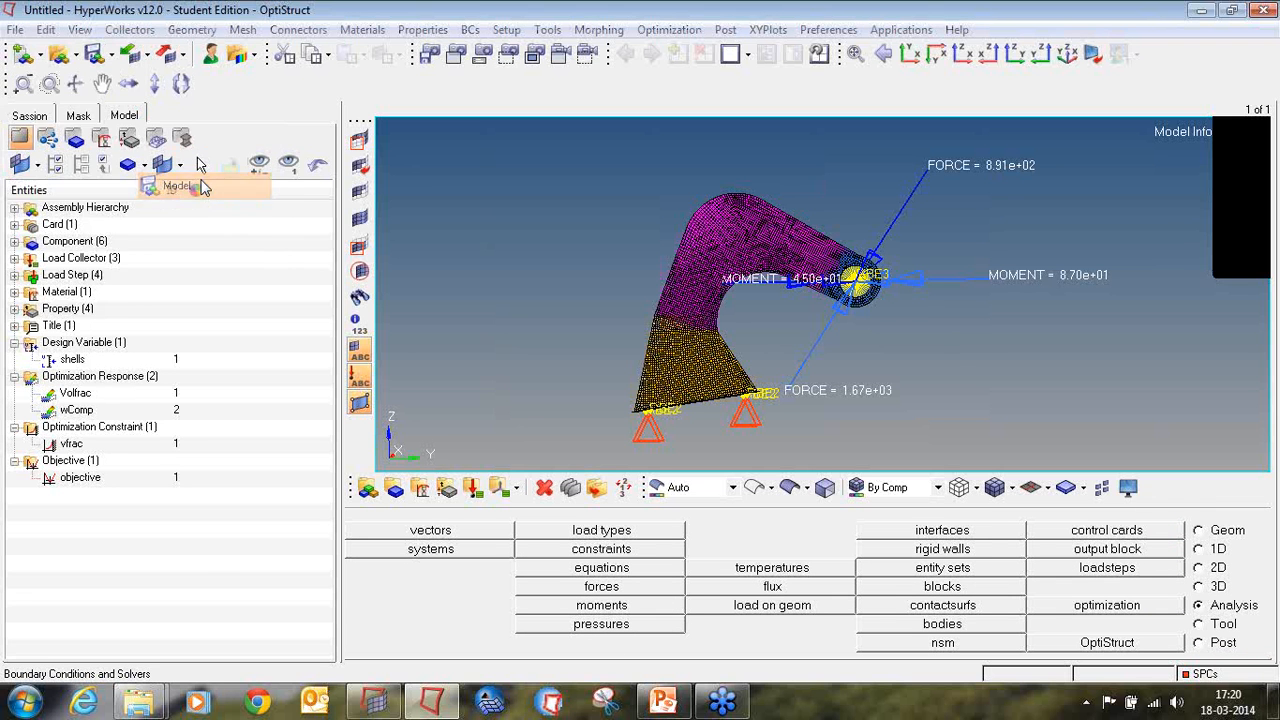
left_click(826, 127)
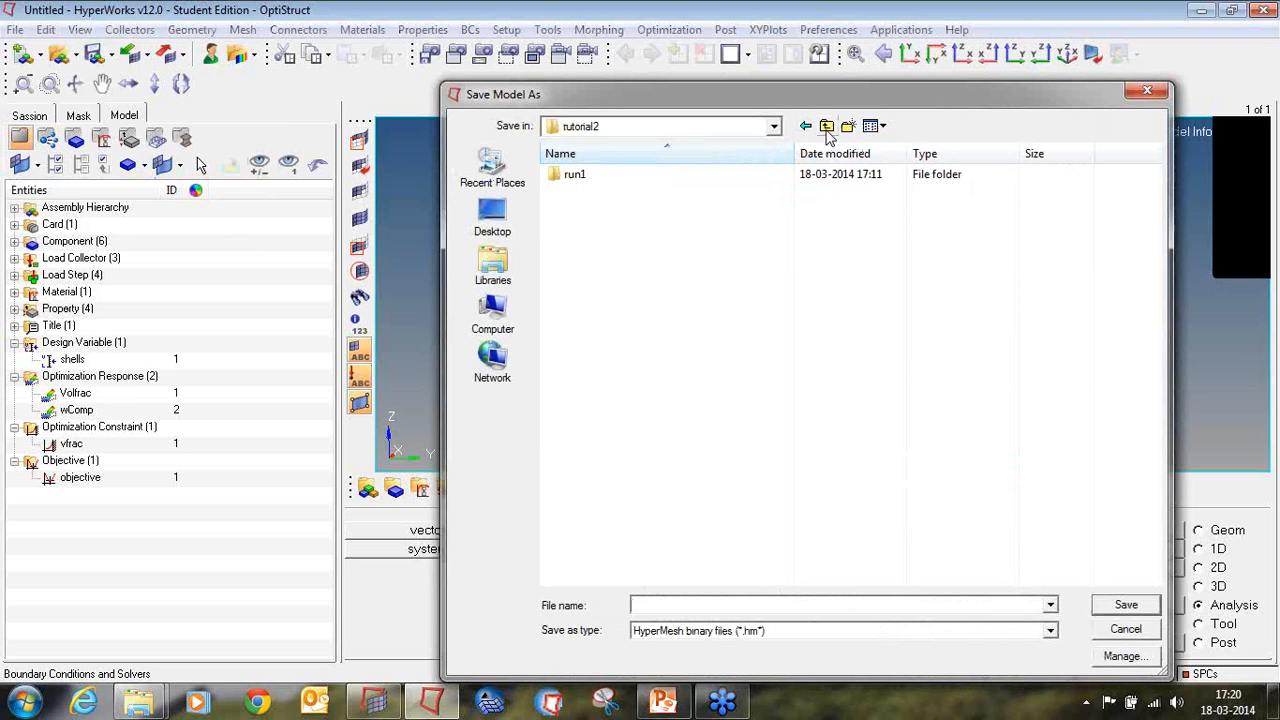
left_click(826, 127)
left_click(847, 127)
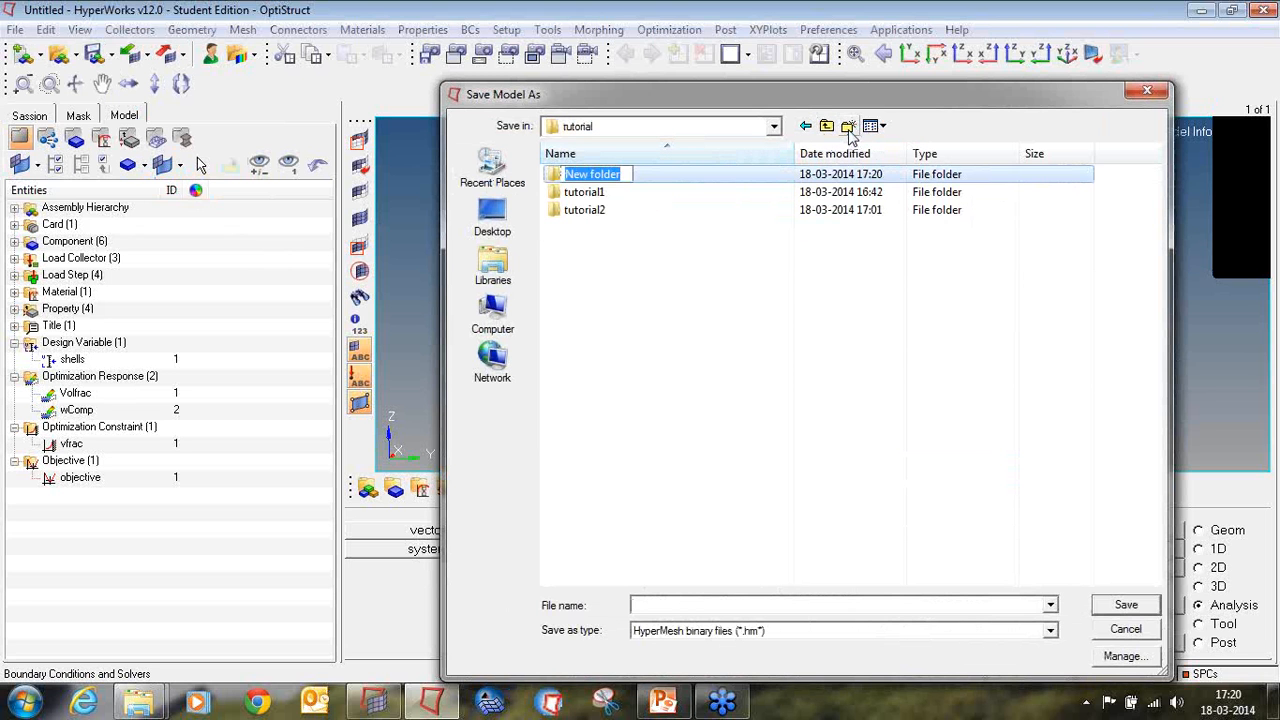
type("tutor")
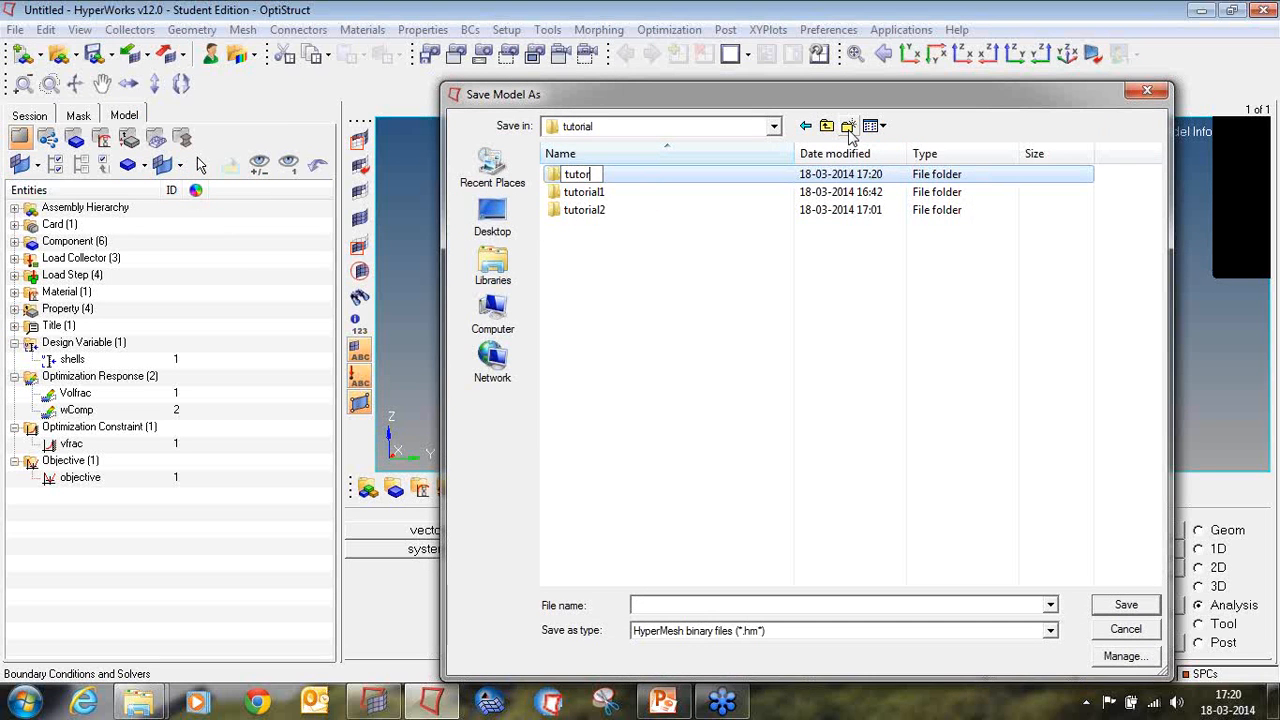
type("ial3")
key("Return")
Step: Save the model as hook in the tutorial3 folder
key("Return")
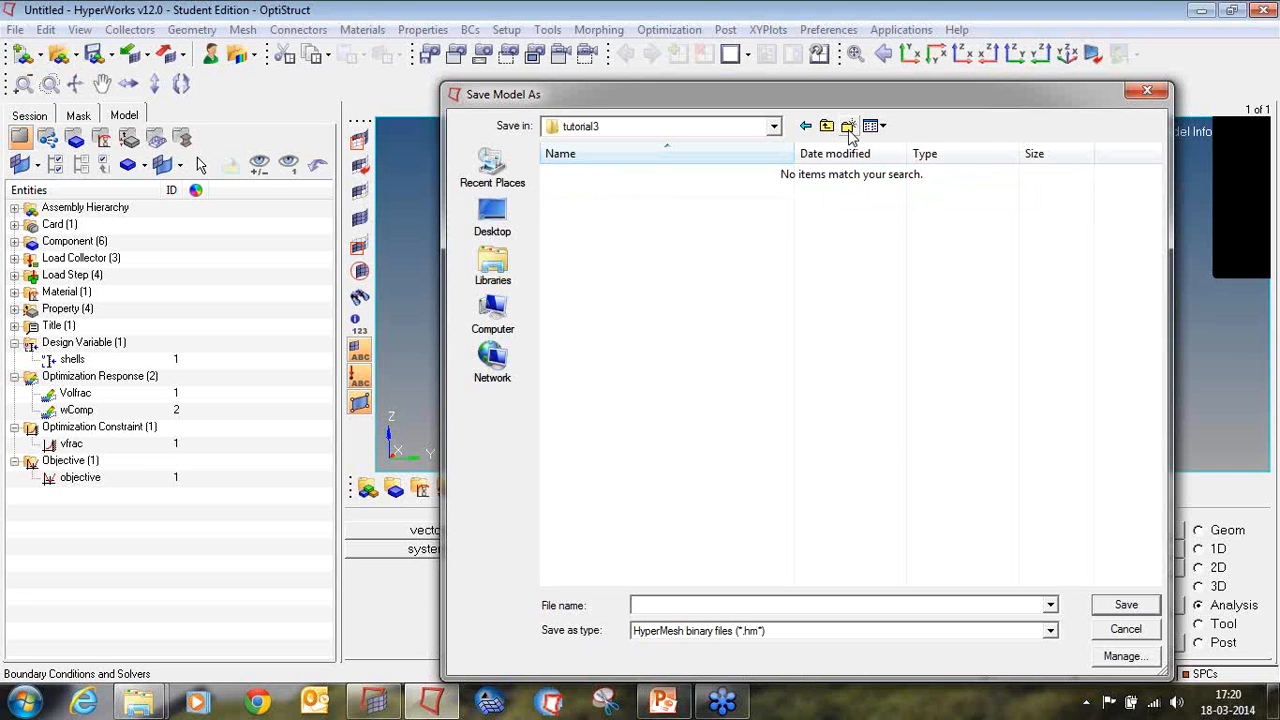
left_click(728, 606)
type("hook")
key("Return")
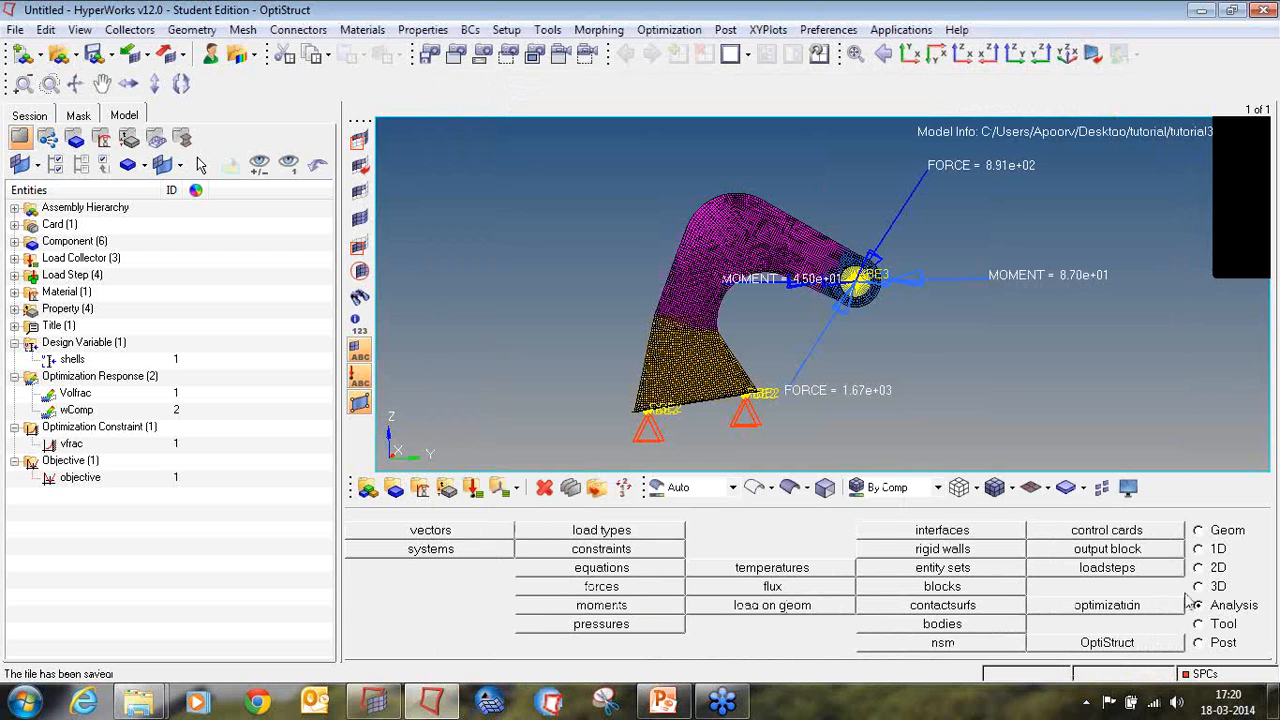
Step: Set up the OptiStruct run of hook.fem with export option all and run option optimization
left_click(1107, 643)
left_click(452, 588)
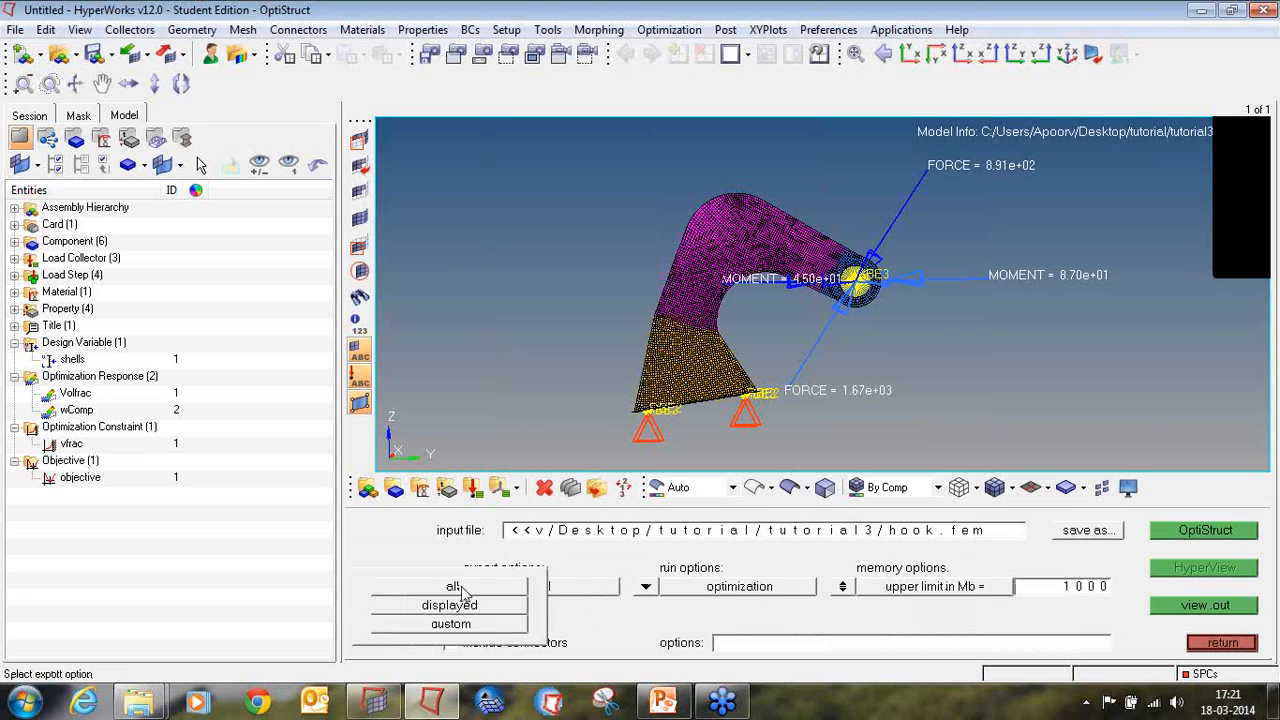
left_click(462, 588)
left_click(645, 586)
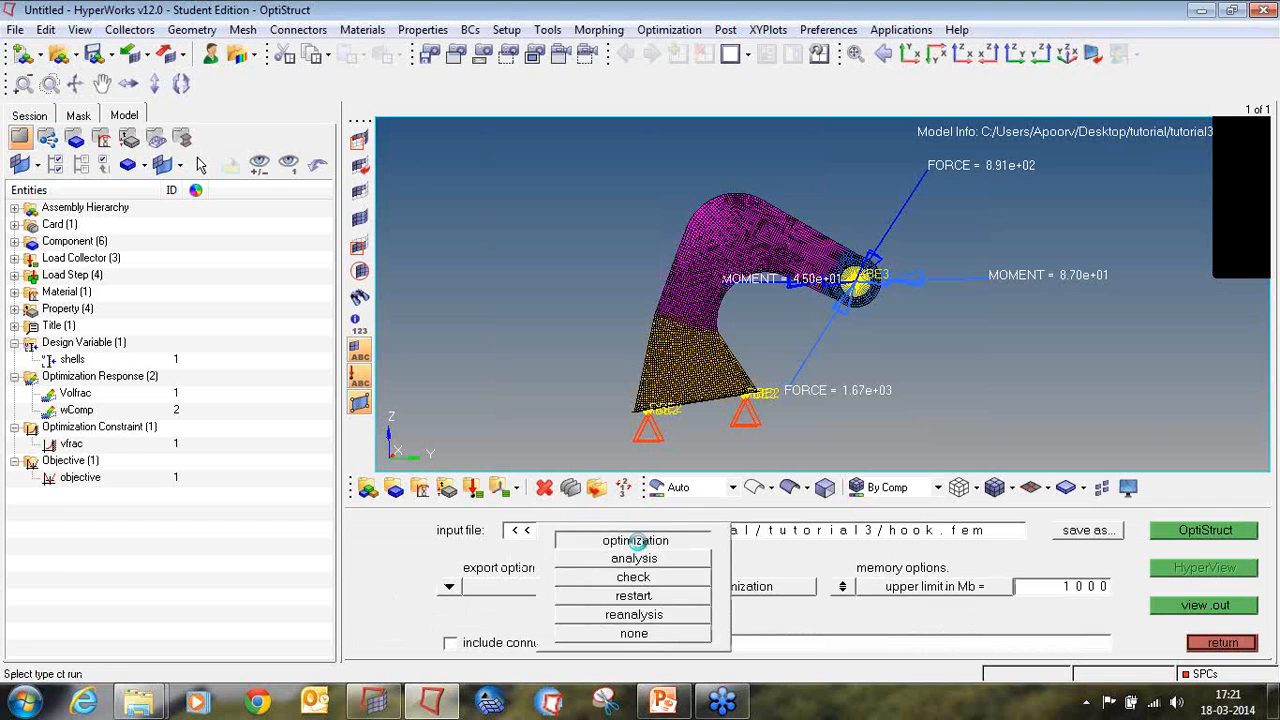
left_click(636, 541)
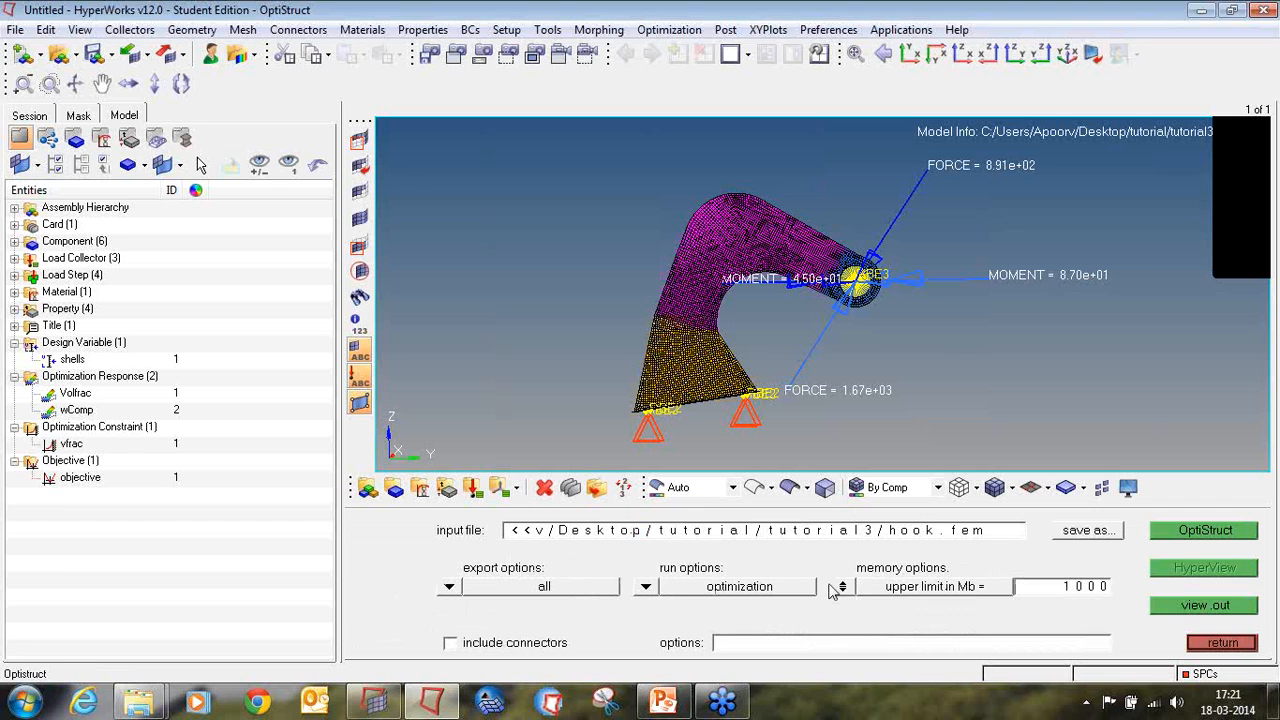
Step: Set the upper memory limit to 2000 MB and run the OptiStruct optimization
left_click(1056, 592)
type("20")
key("Return")
left_click(1198, 538)
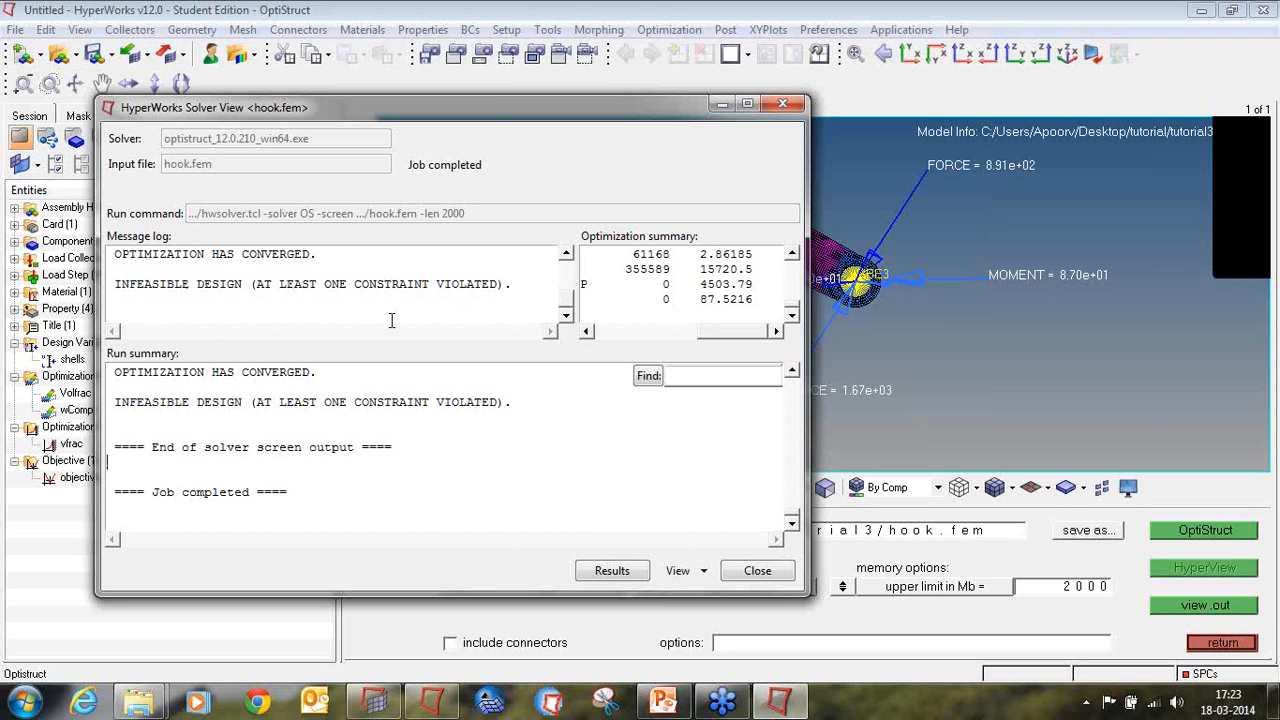
Step: Close the solver window and the results message log, and select Iteration 40 of the Design results
left_click(757, 571)
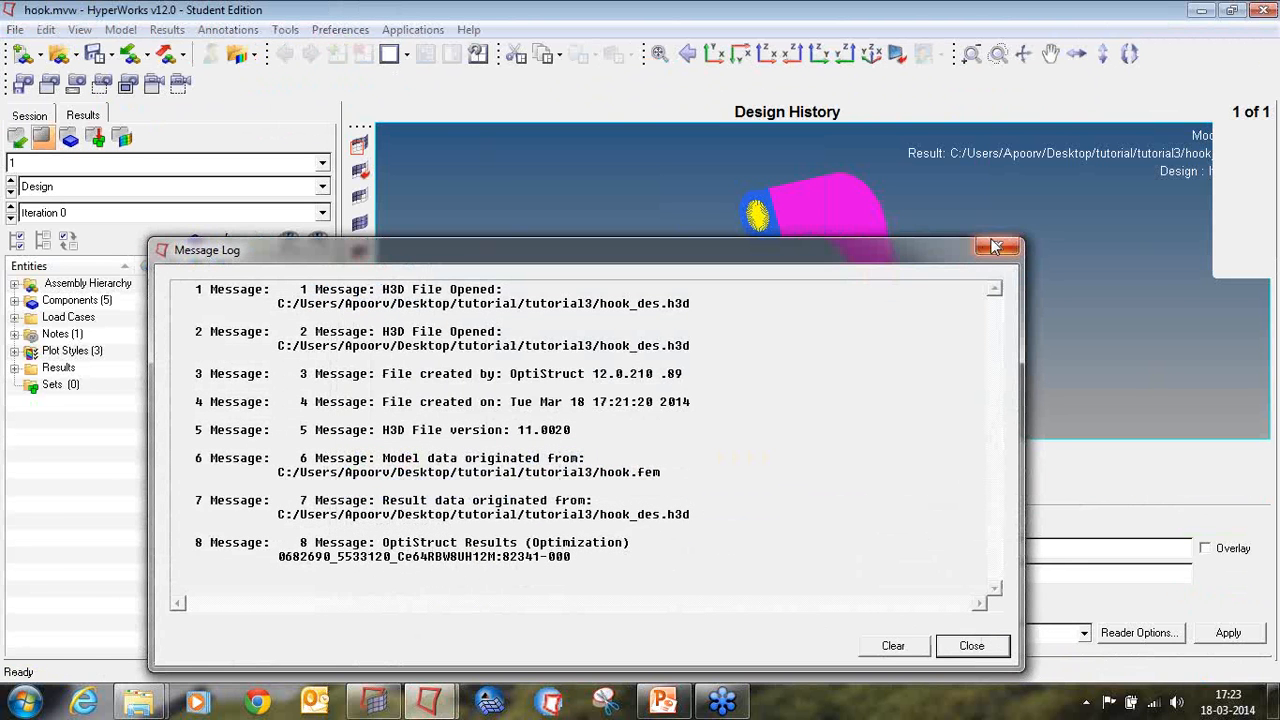
left_click(996, 247)
left_click(322, 213)
scroll(248, 261, "down", 7)
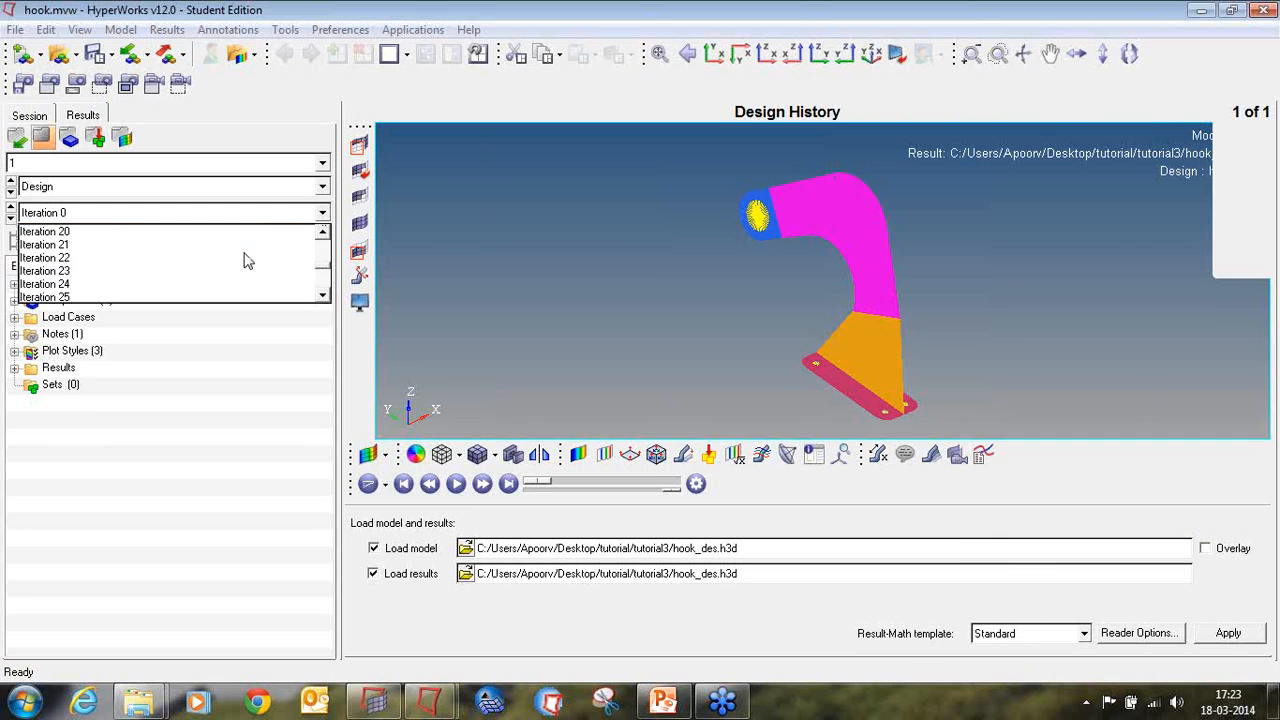
scroll(248, 261, "down", 5)
left_click(55, 284)
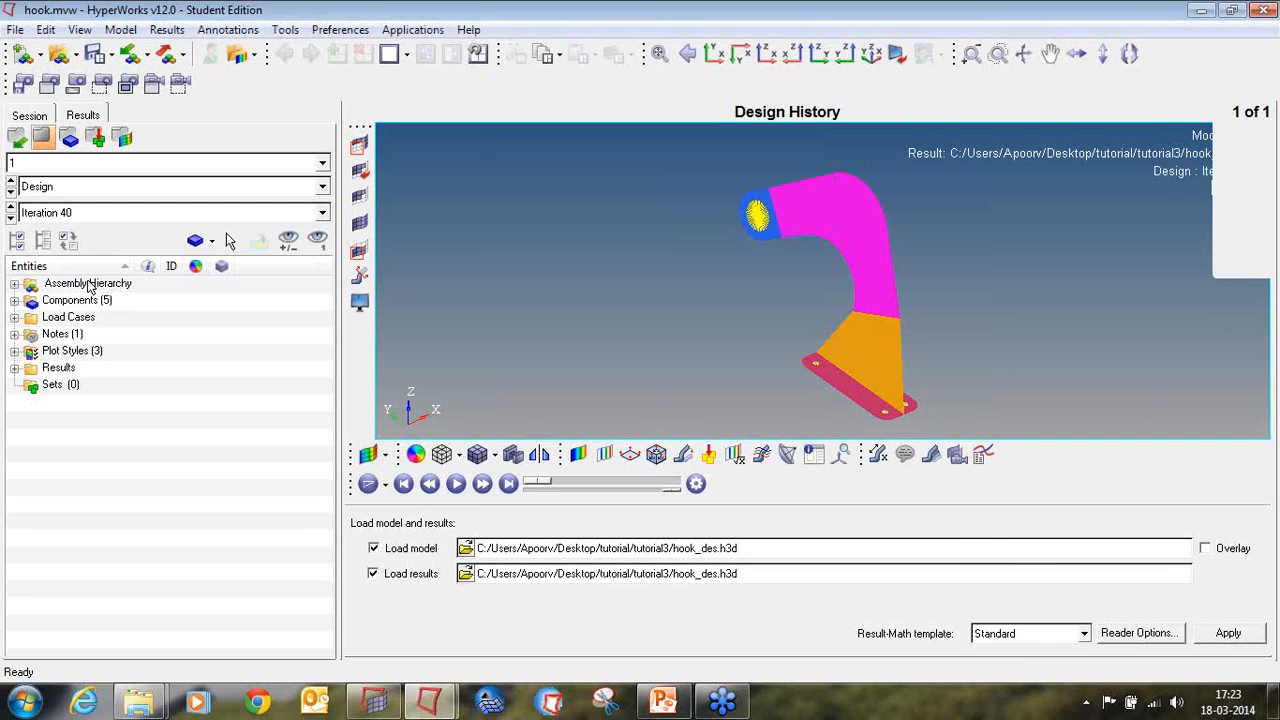
Step: Switch the Design results to Iteration 39 and return them to Iteration 40
double_click(397, 10)
double_click(397, 10)
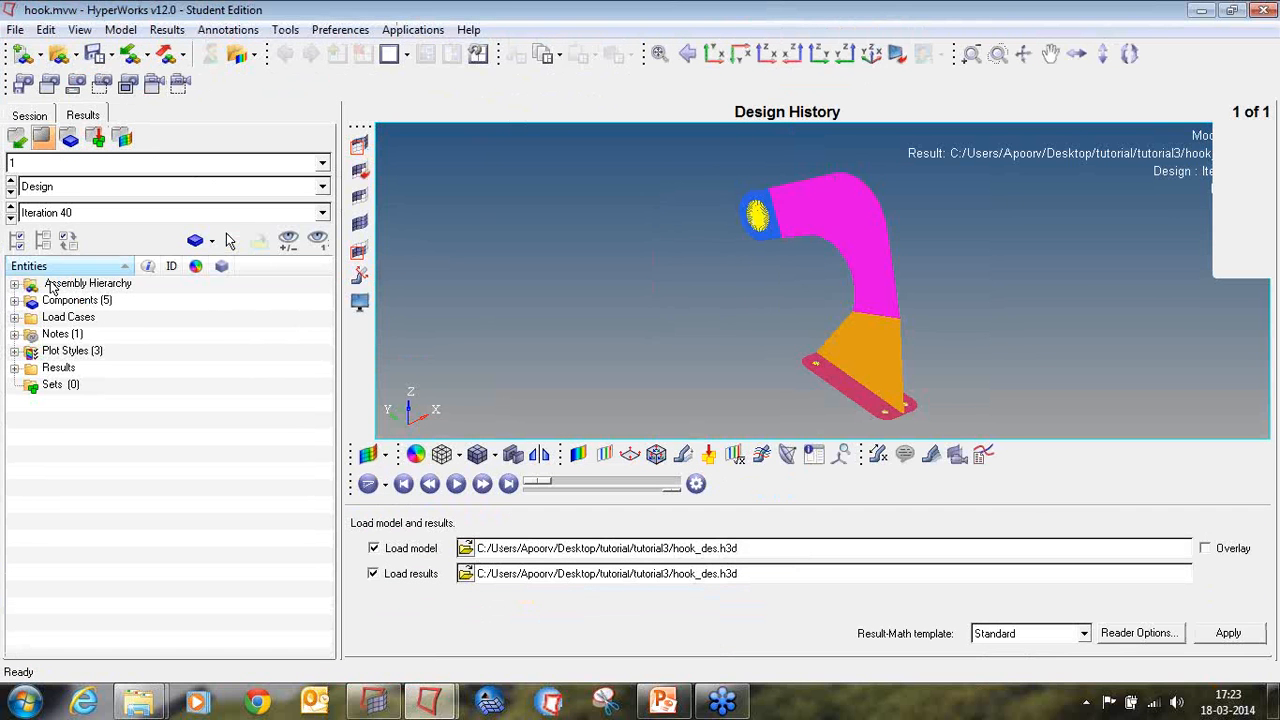
left_click(62, 214)
left_click(70, 271)
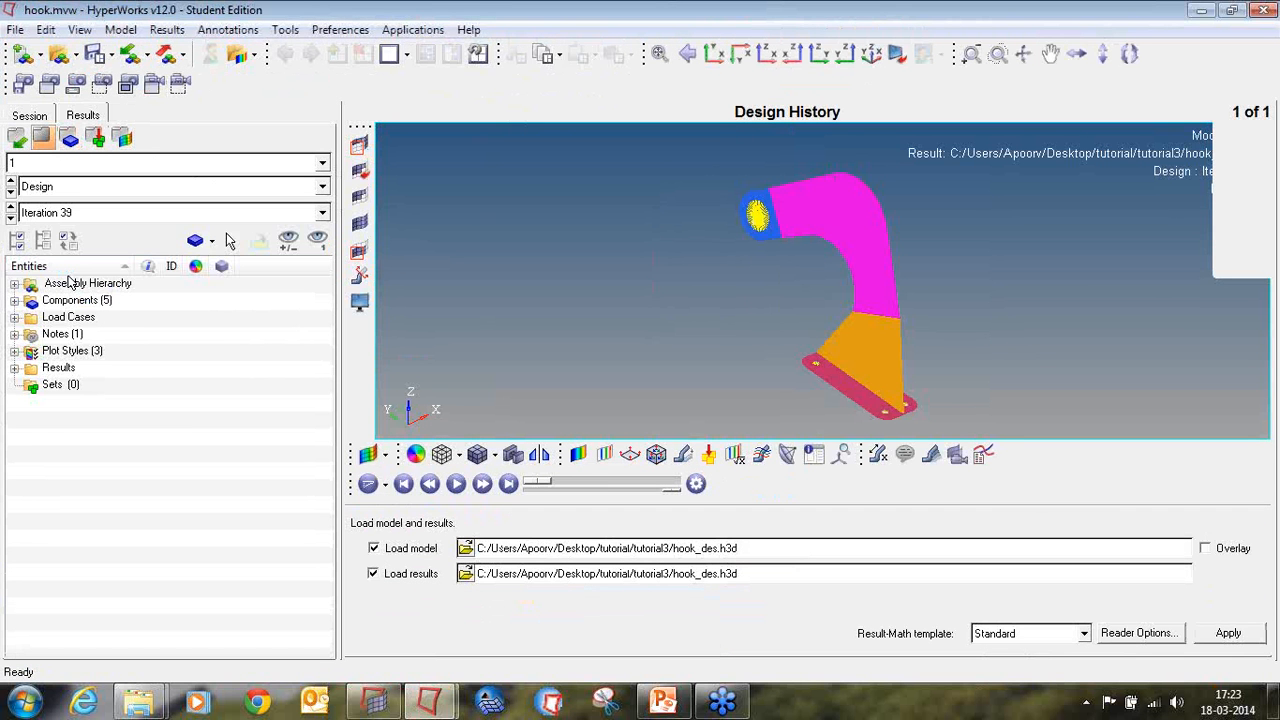
left_click(80, 212)
left_click(66, 277)
left_click(79, 217)
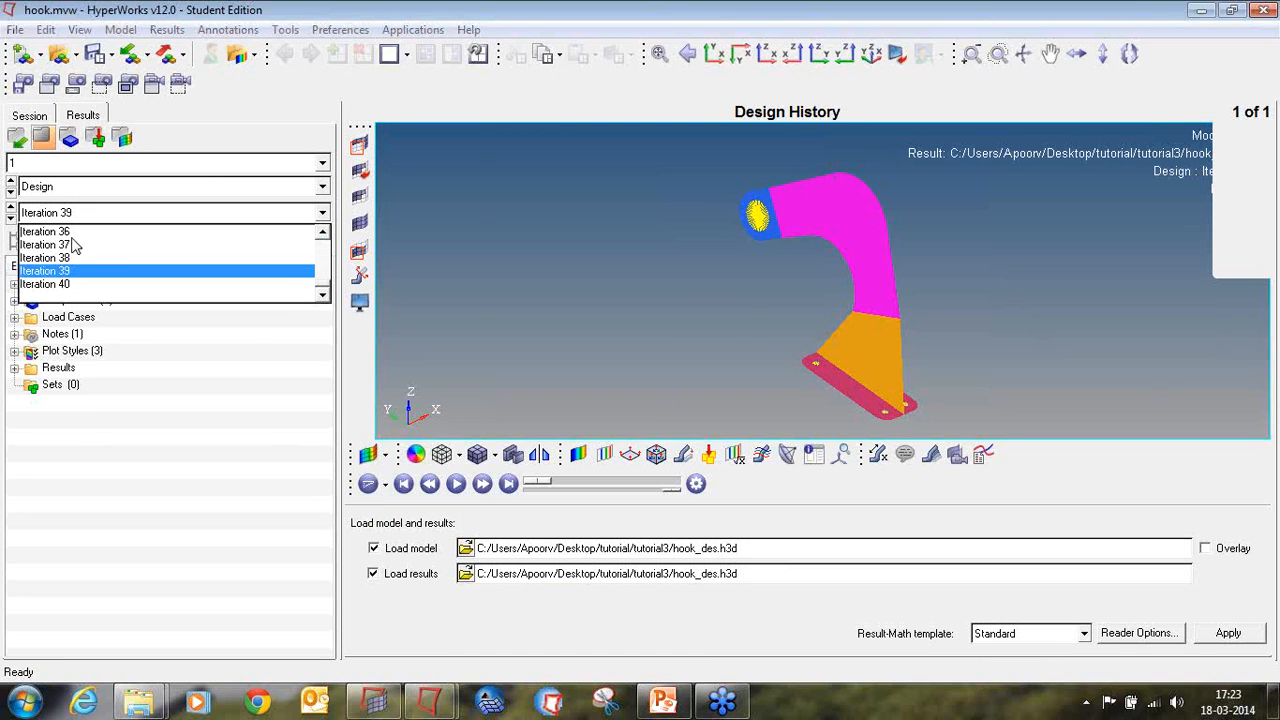
left_click(62, 284)
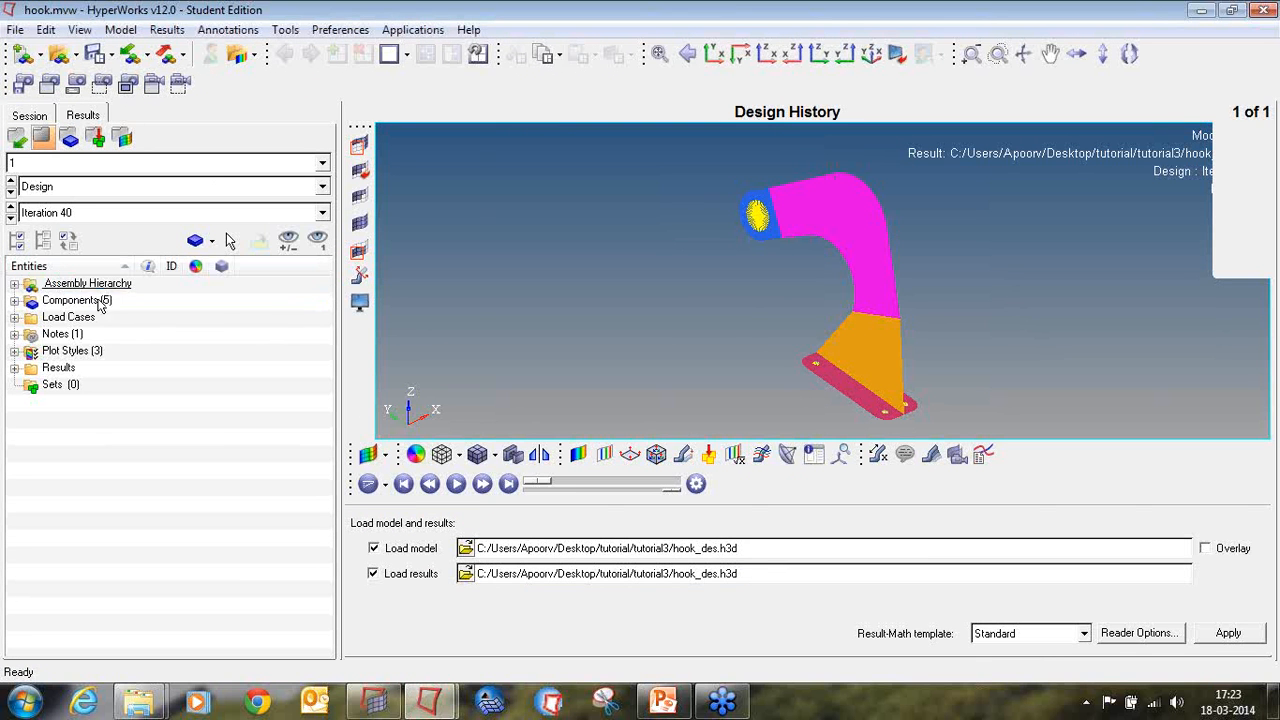
Step: Contour the element densities on the hook using the Simple averaging method
left_click(577, 456)
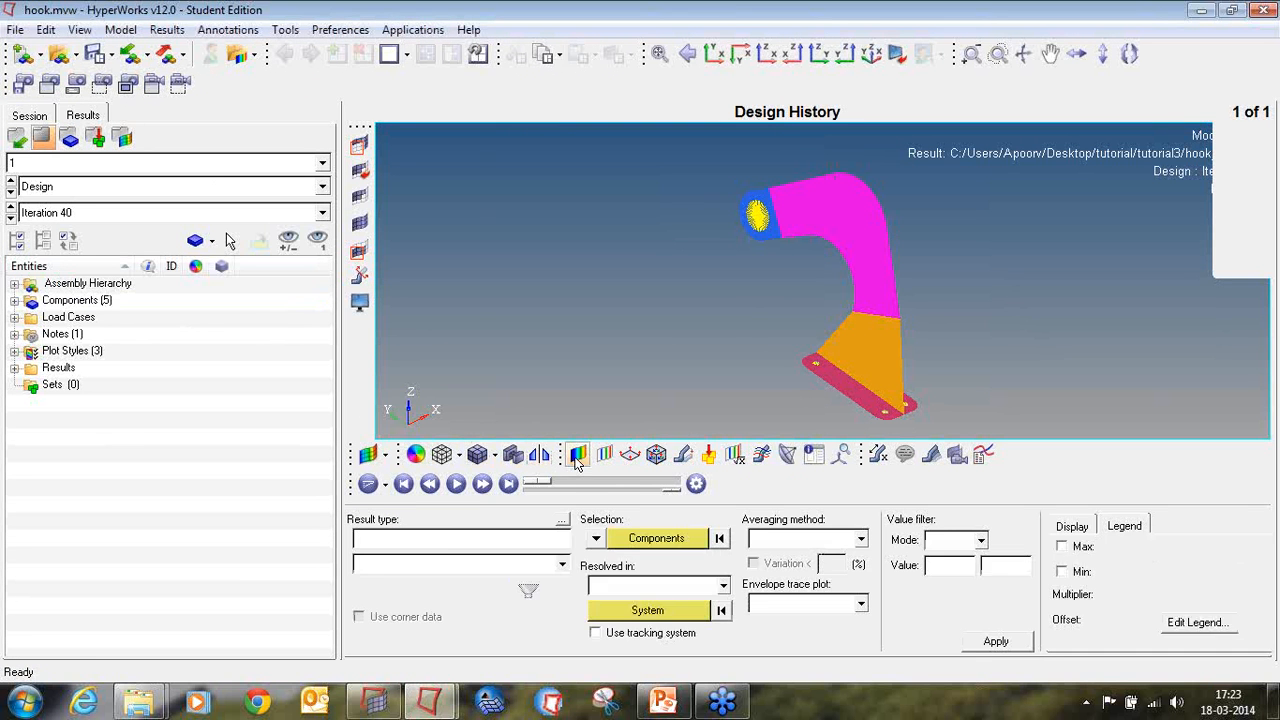
left_click(792, 550)
left_click(784, 573)
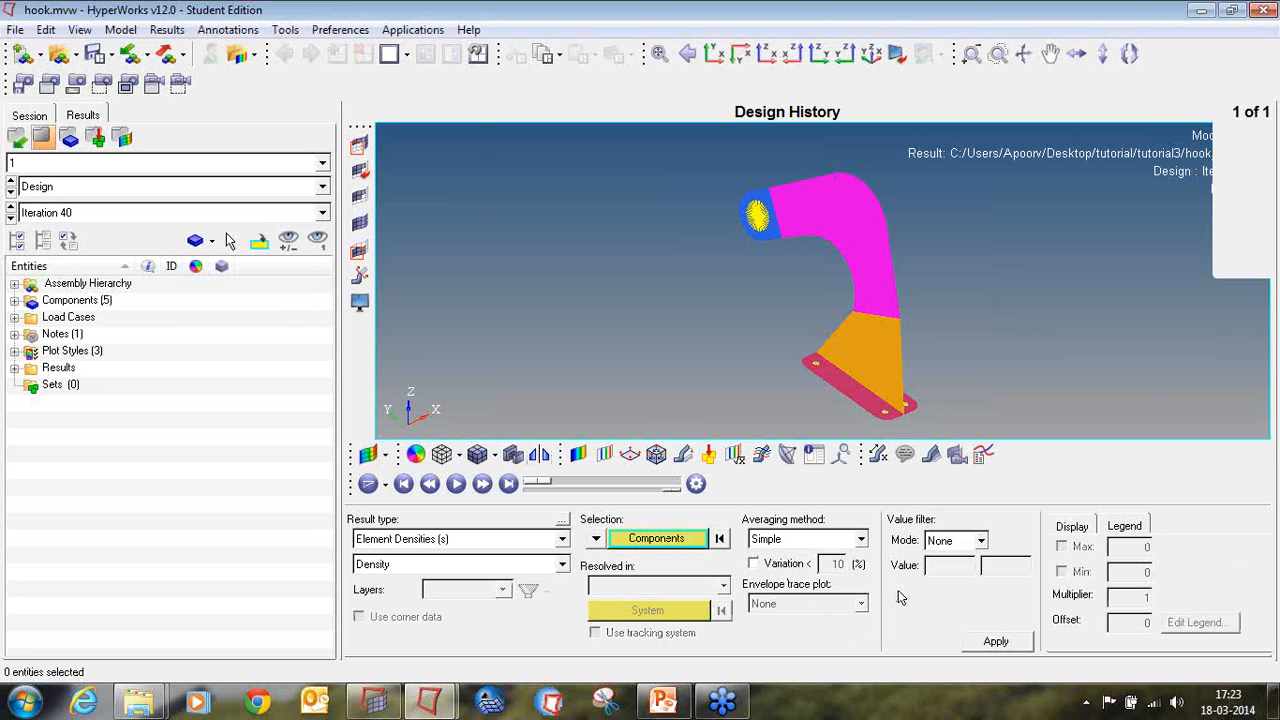
left_click(996, 643)
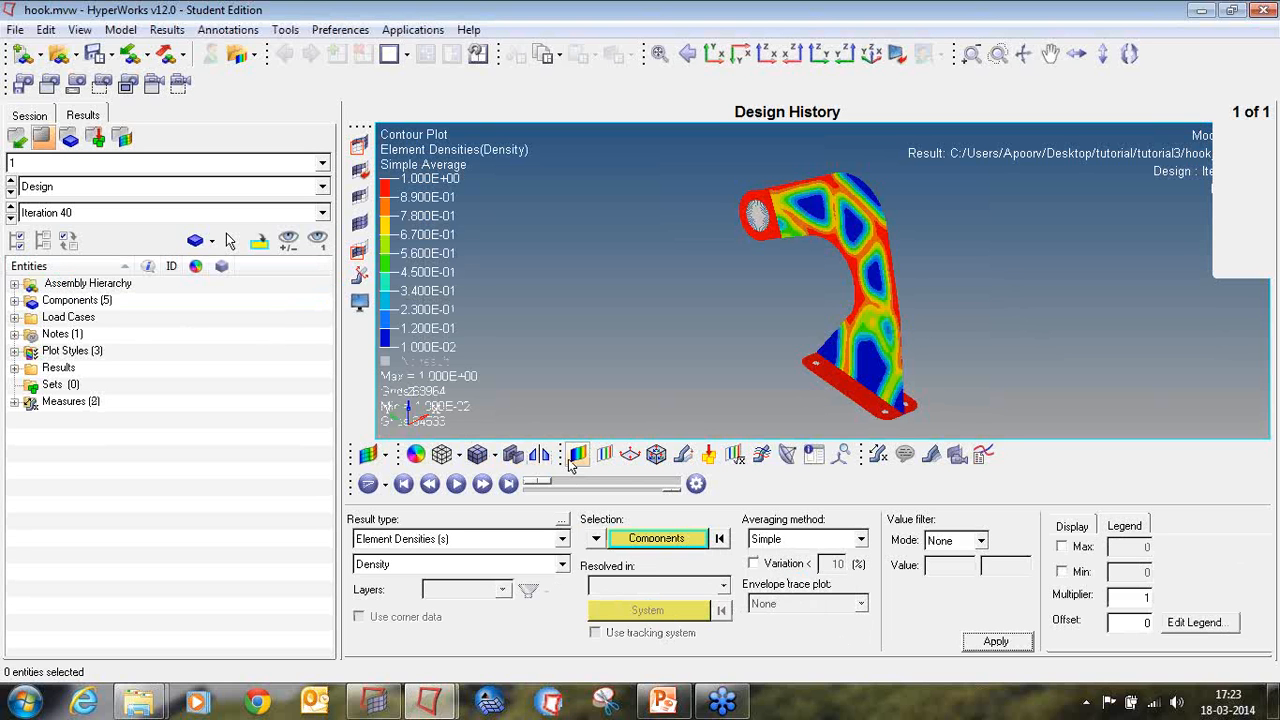
Step: Create an iso plot of the element densities showing values above 0.3
left_click(604, 455)
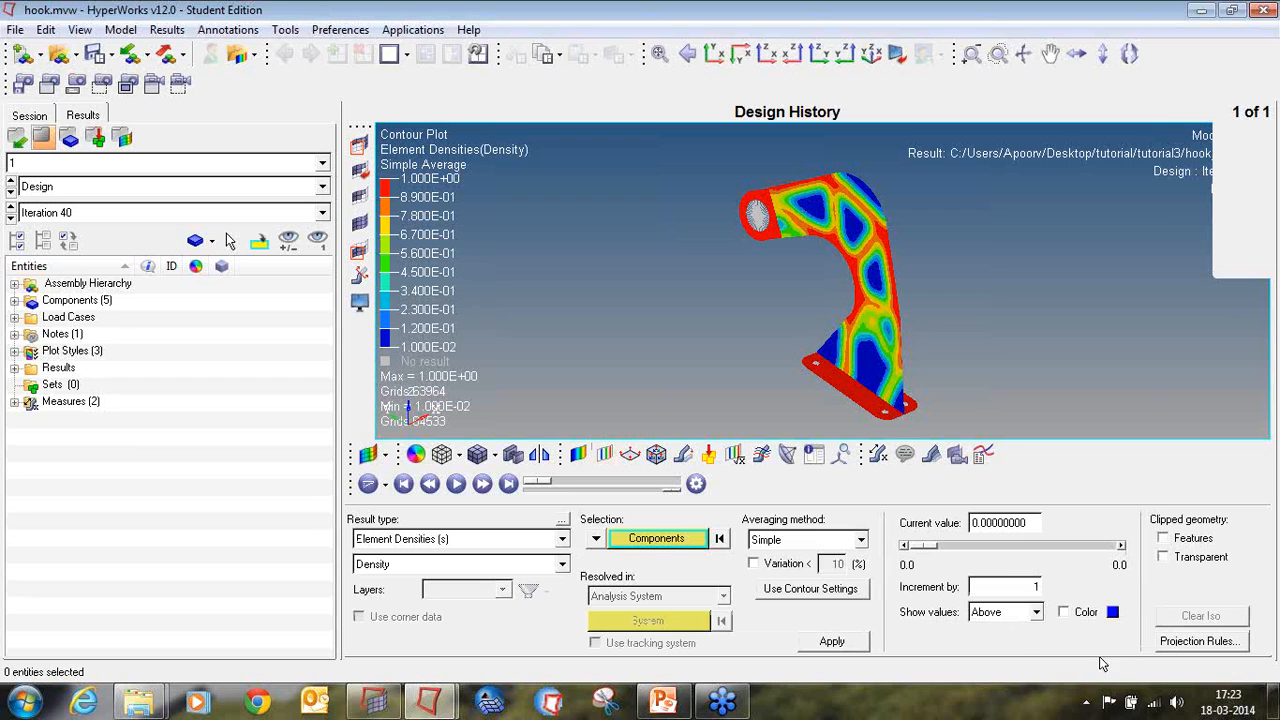
left_click(832, 641)
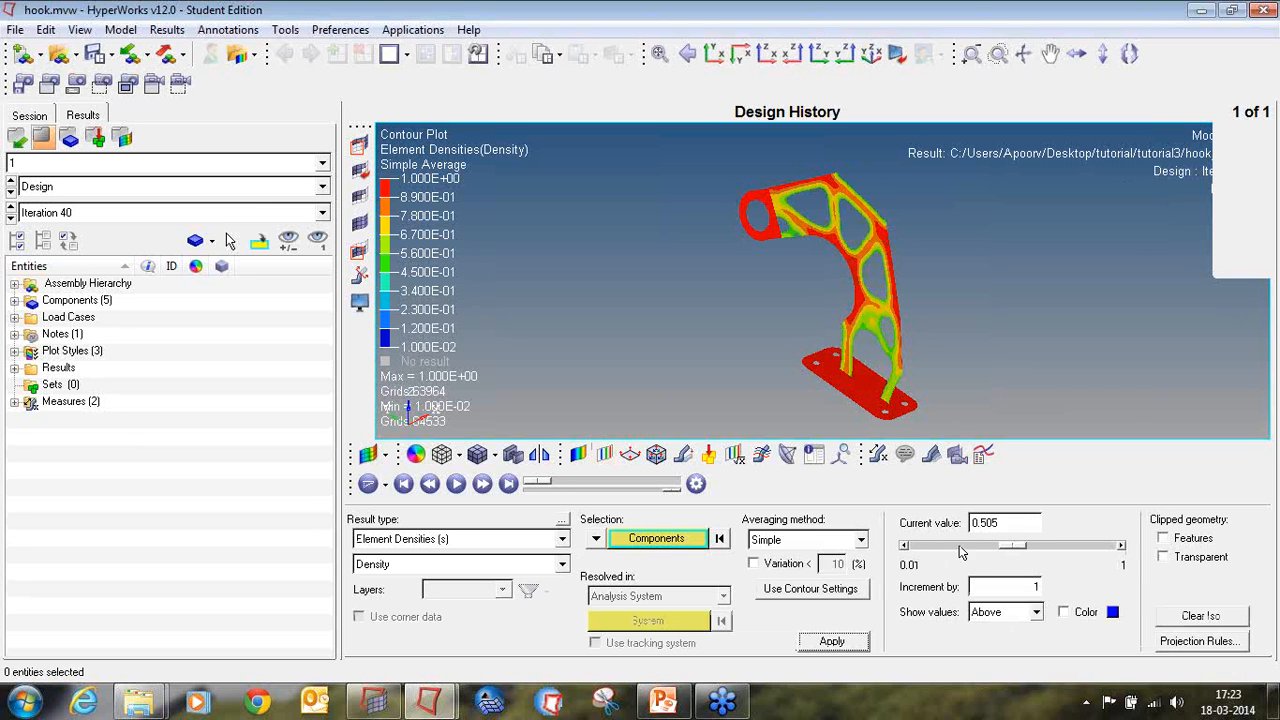
left_click_drag(1015, 529, 955, 530)
type("0.3")
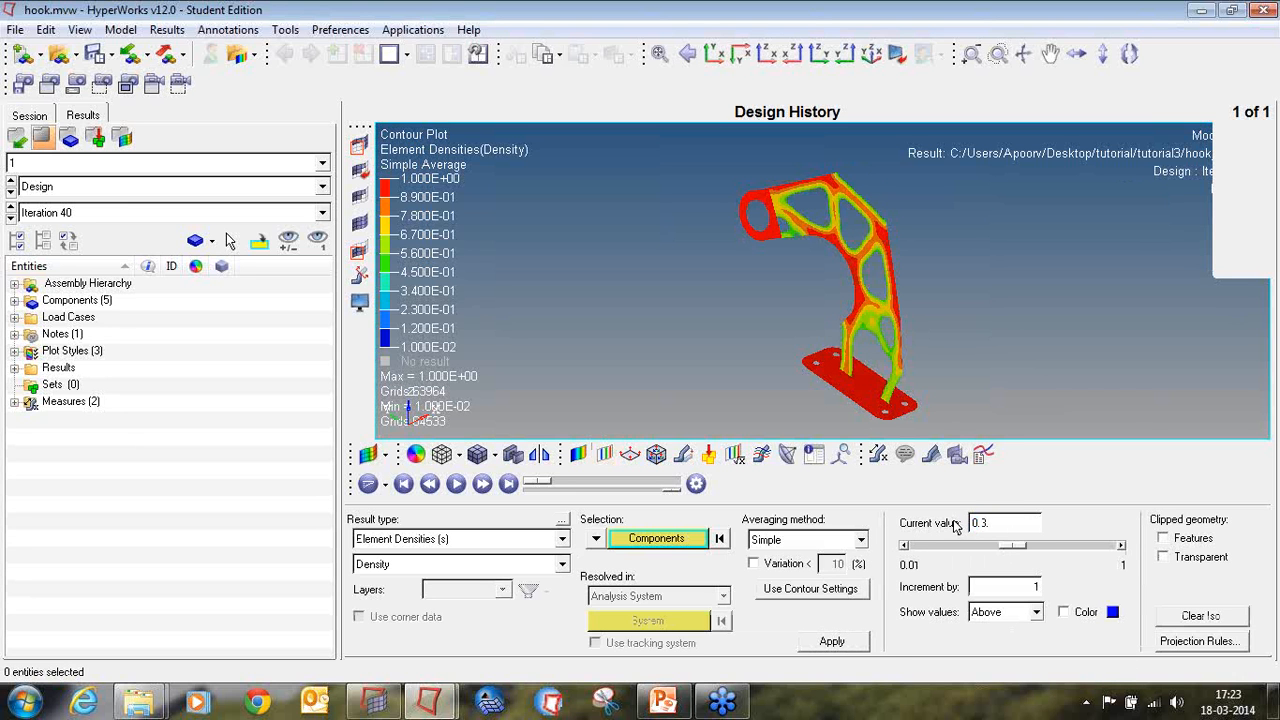
key("Return")
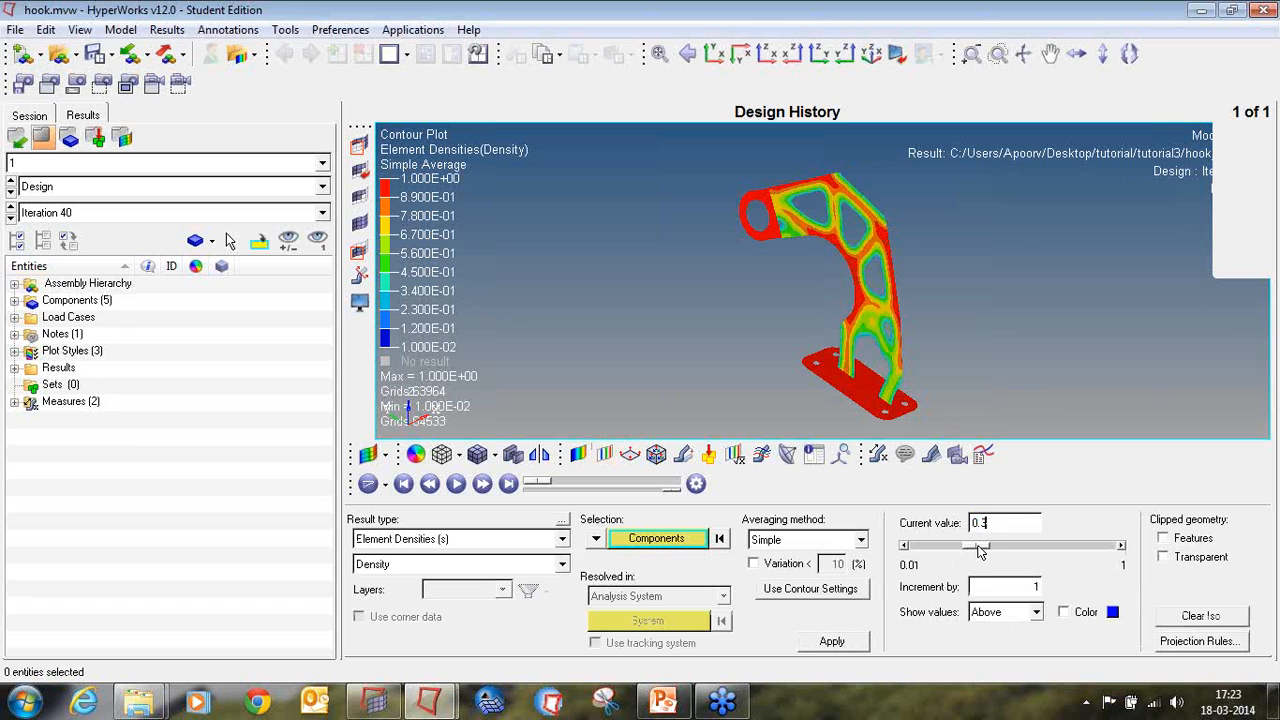
Step: Show the clipped geometry of the iso plot with both features and transparency
left_click(1164, 538)
left_click(1164, 556)
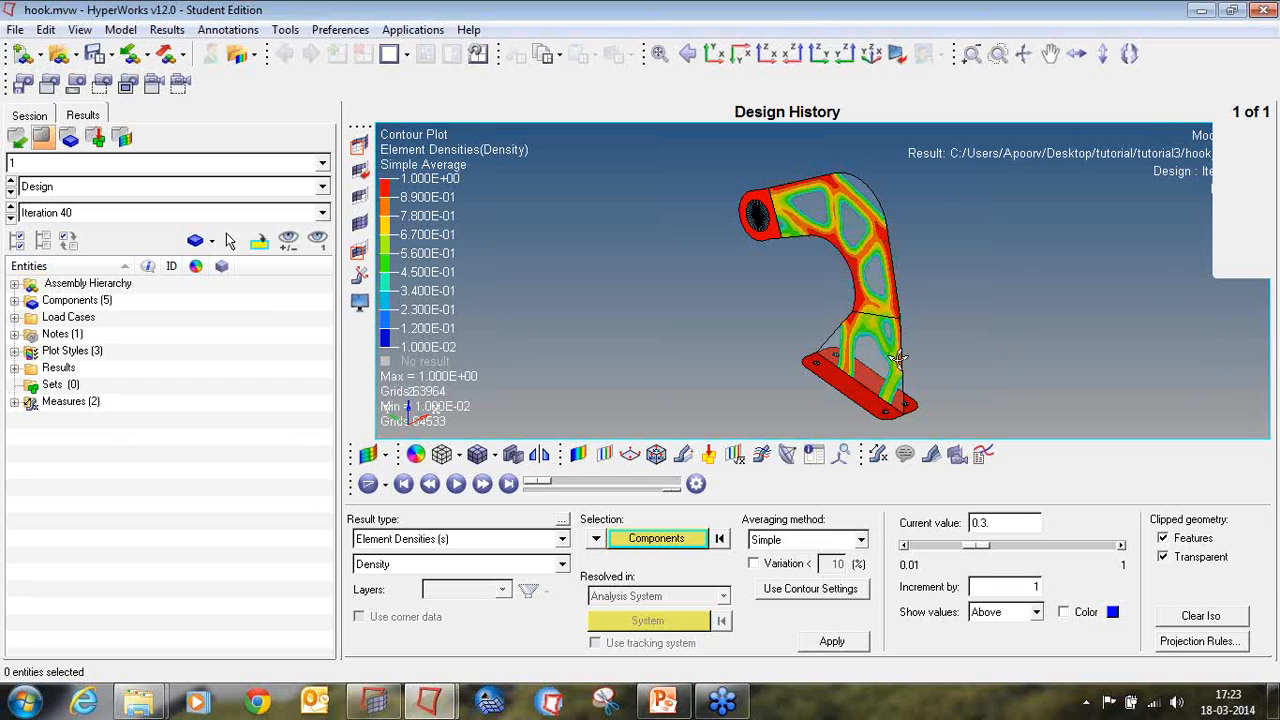
left_click_drag(1009, 331, 867, 241, "ctrl")
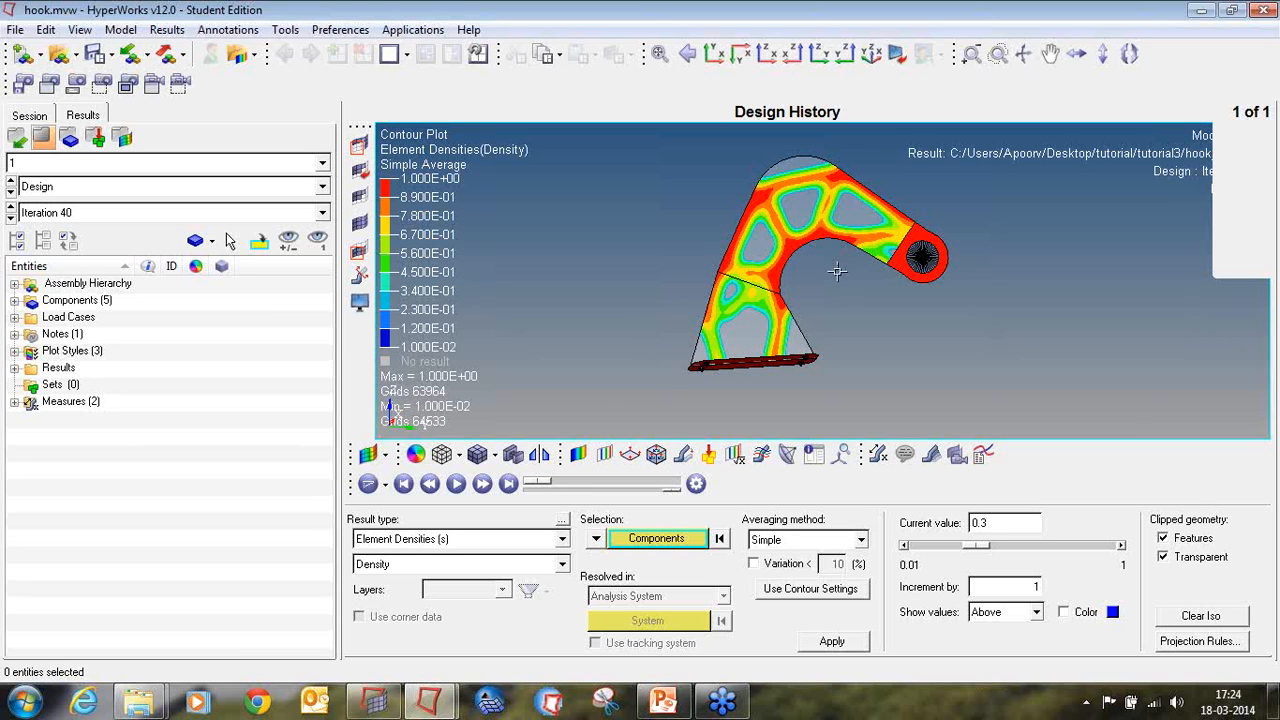
Step: Animate the design iterations in transient mode with a maximum frame rate of 5 frames per second
left_click(386, 488)
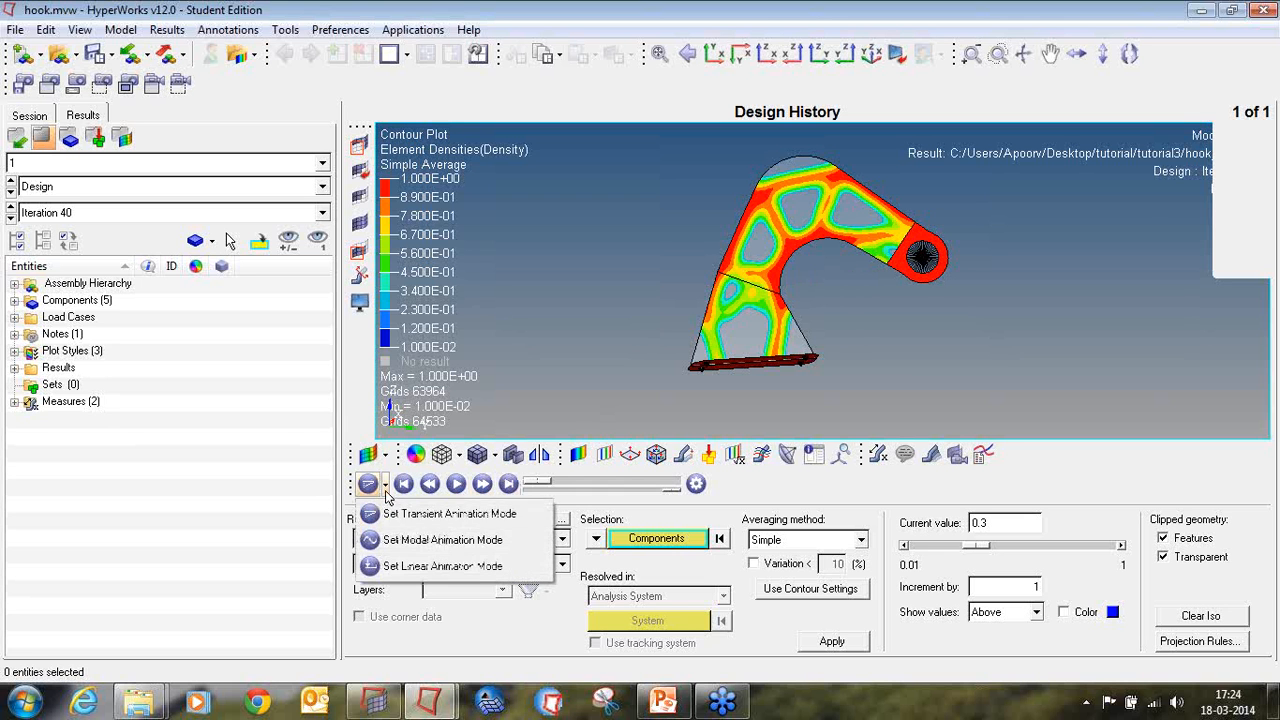
left_click(449, 510)
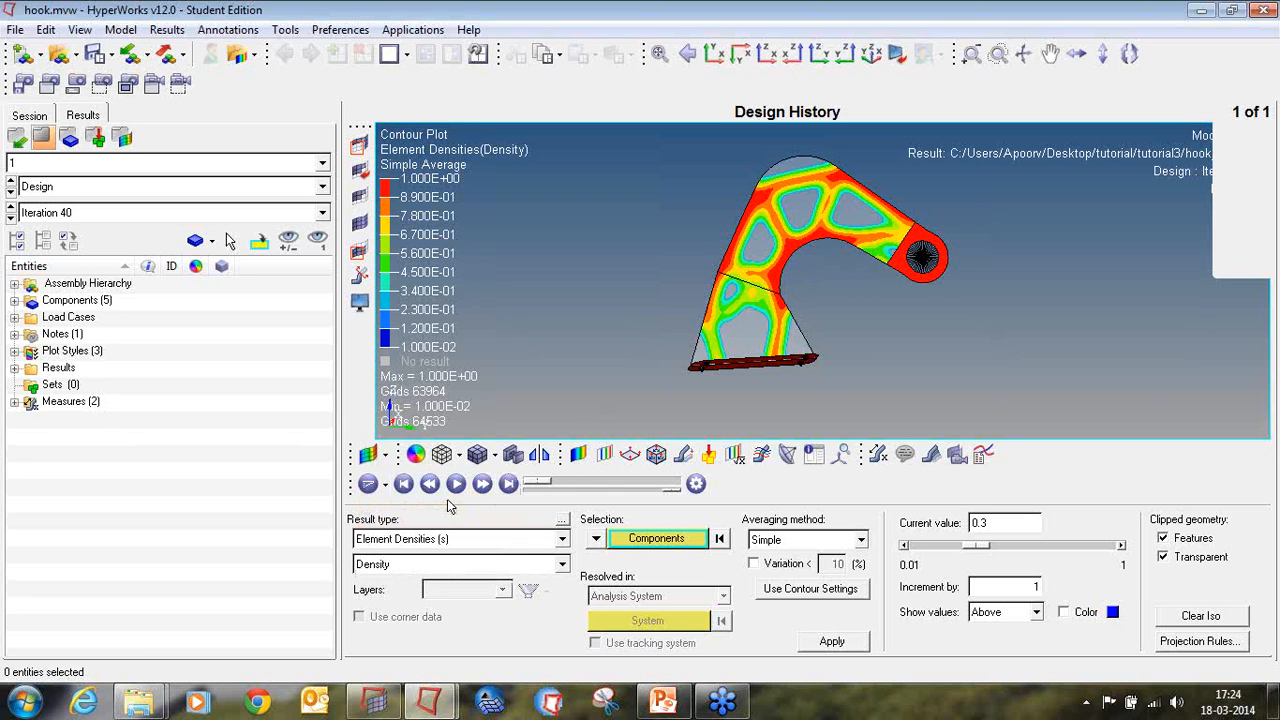
left_click(455, 484)
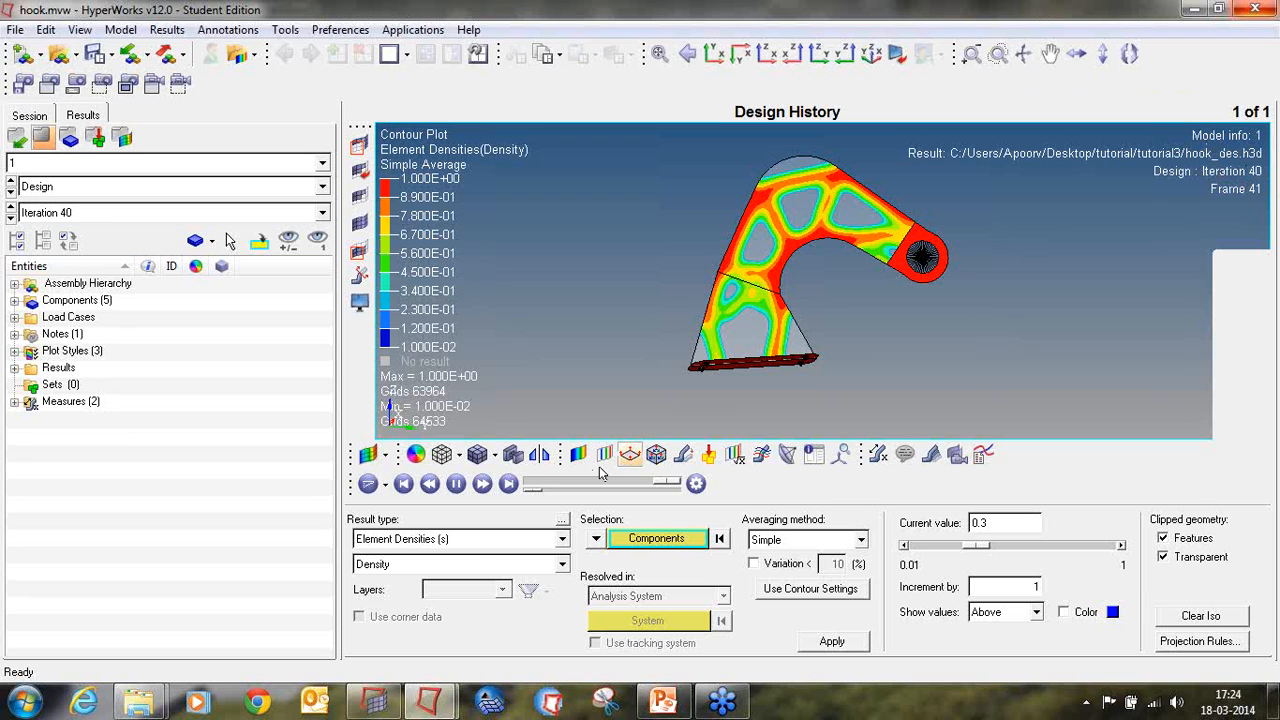
left_click(696, 483)
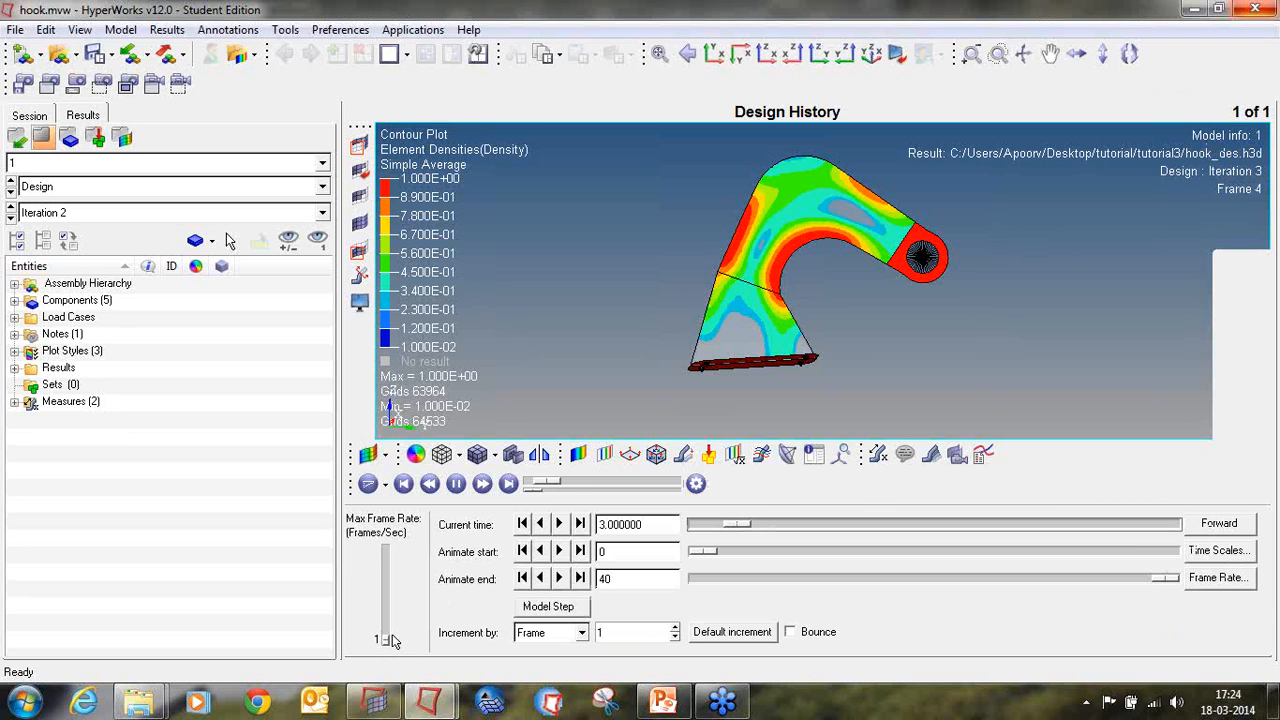
left_click_drag(388, 648, 394, 641)
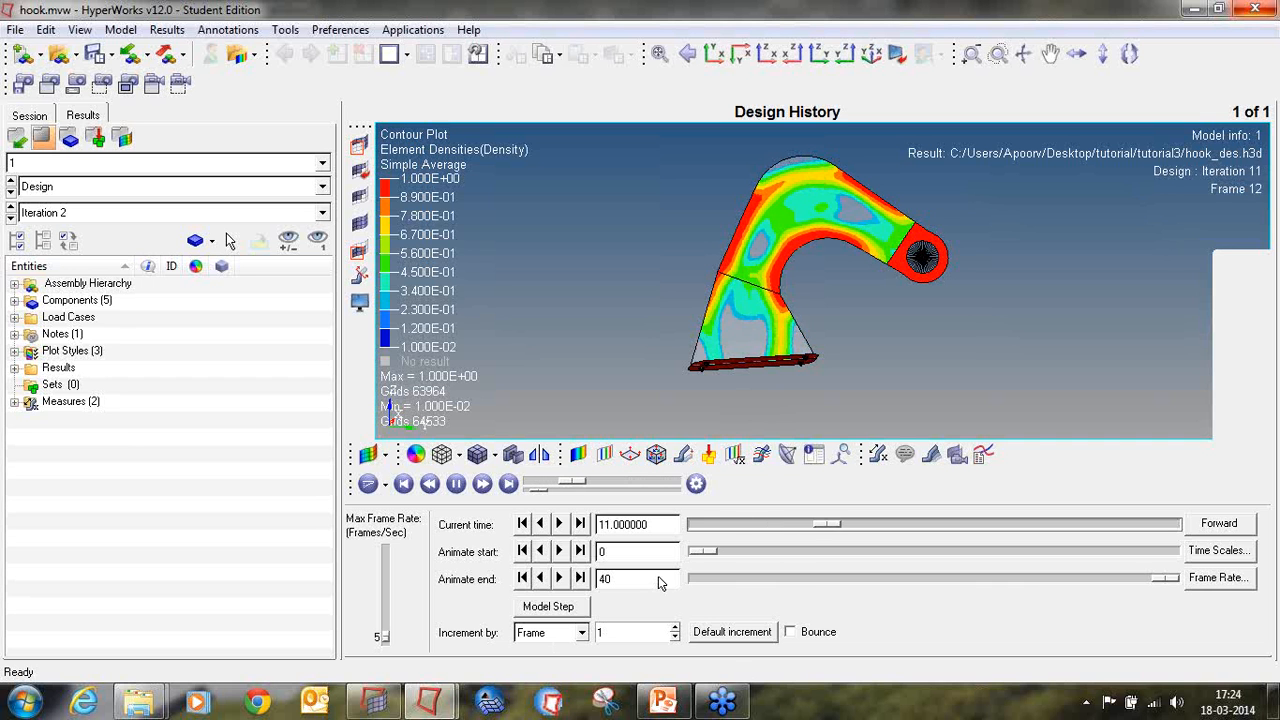
Step: Compare the hook's density layout between the first and last design iterations
left_click(604, 454)
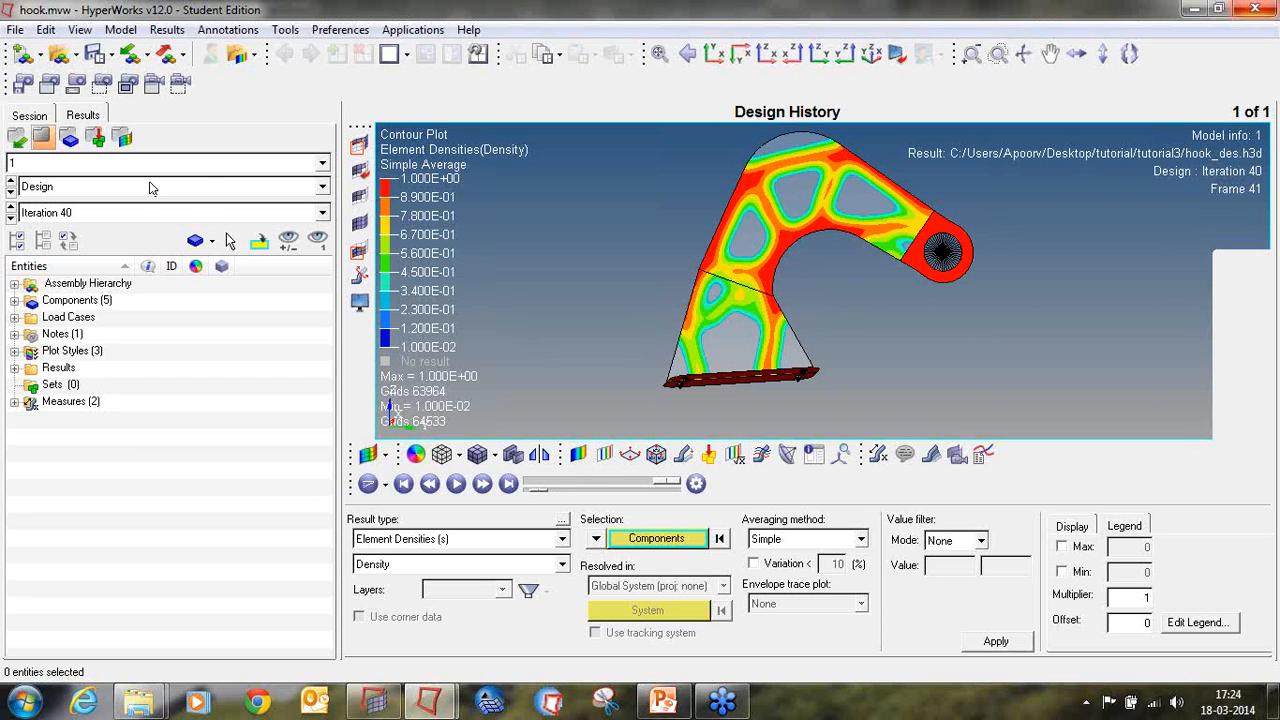
left_click(403, 483)
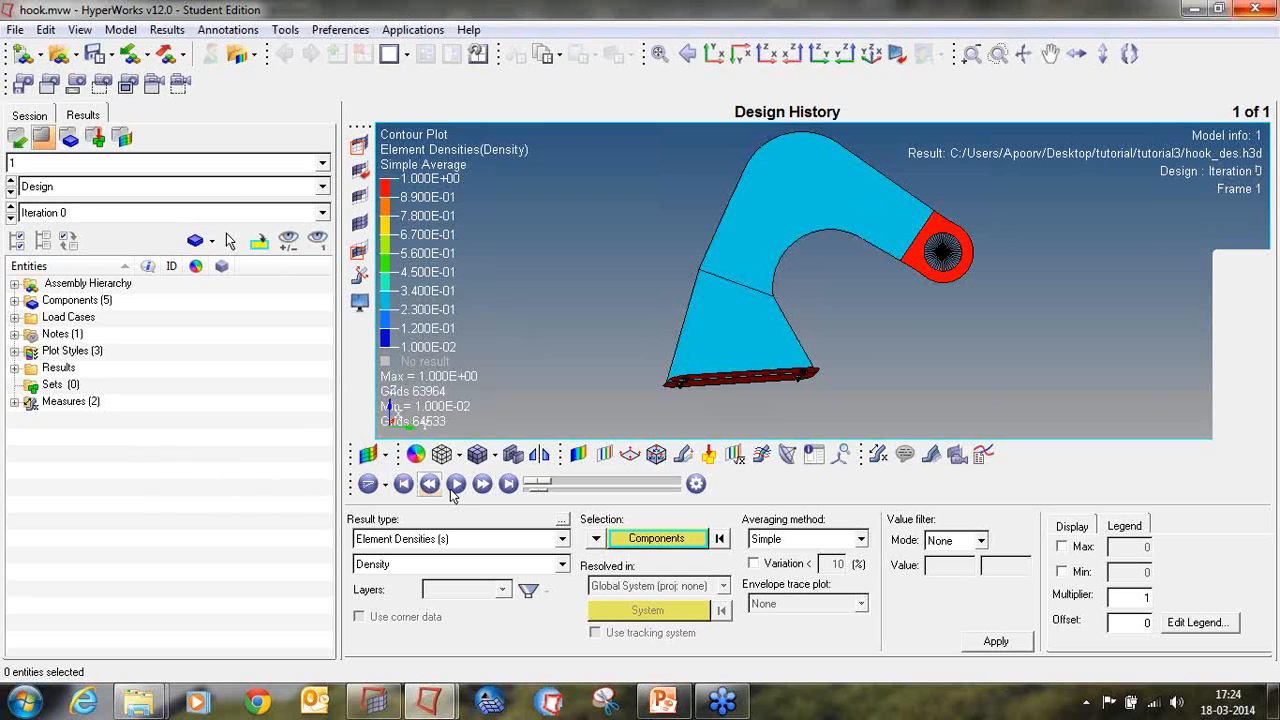
left_click(510, 487)
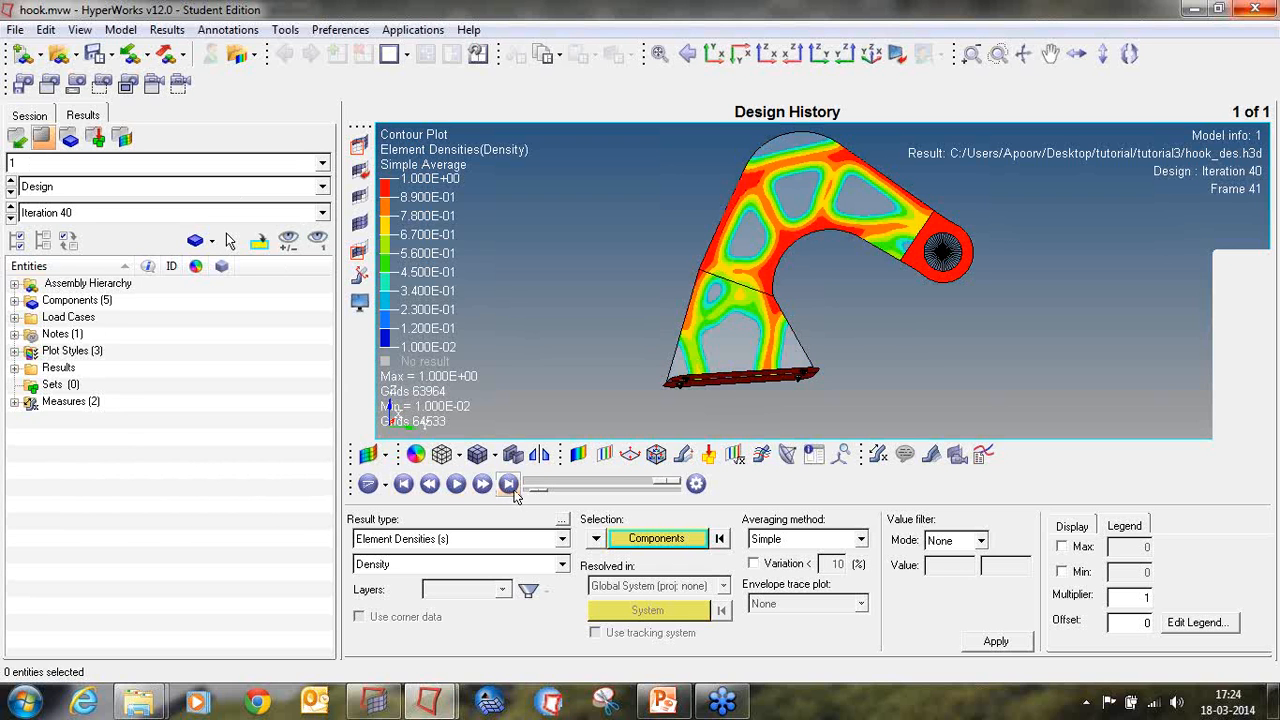
left_click(403, 484)
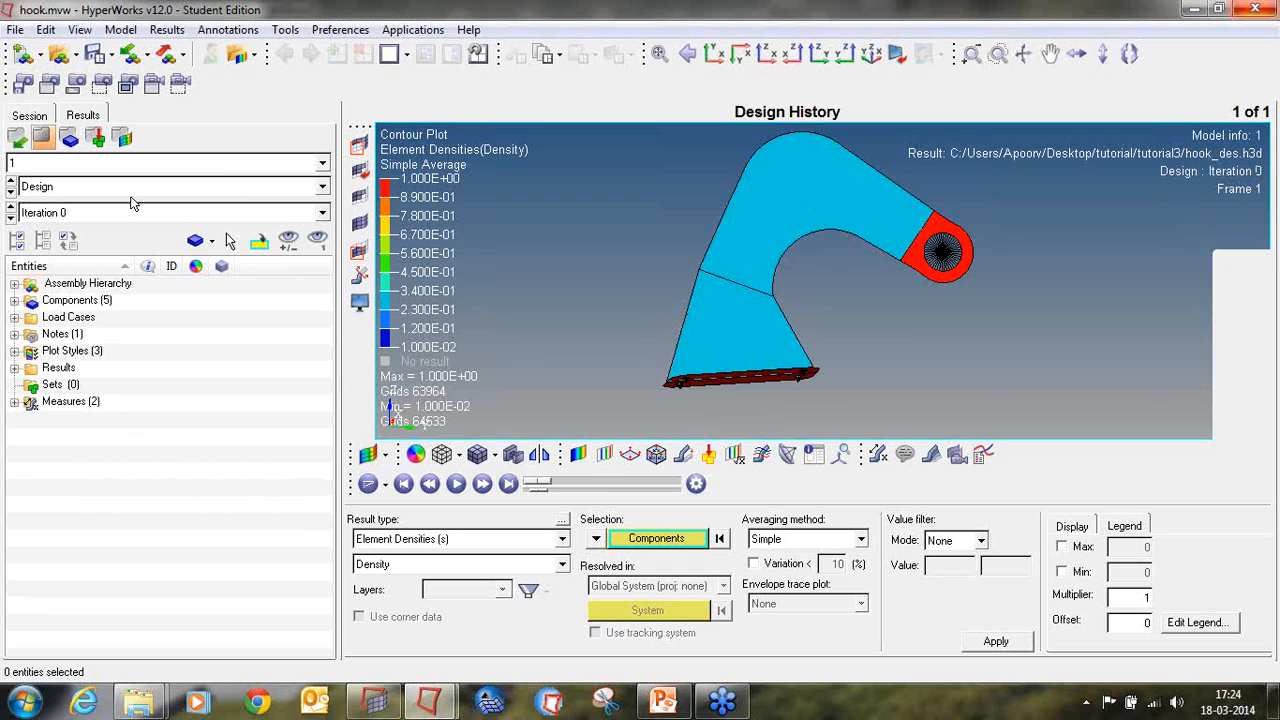
Step: Step forward through the design iterations from iteration 0, examining how the element density contour develops across the hook
left_click(484, 484)
left_click(484, 484)
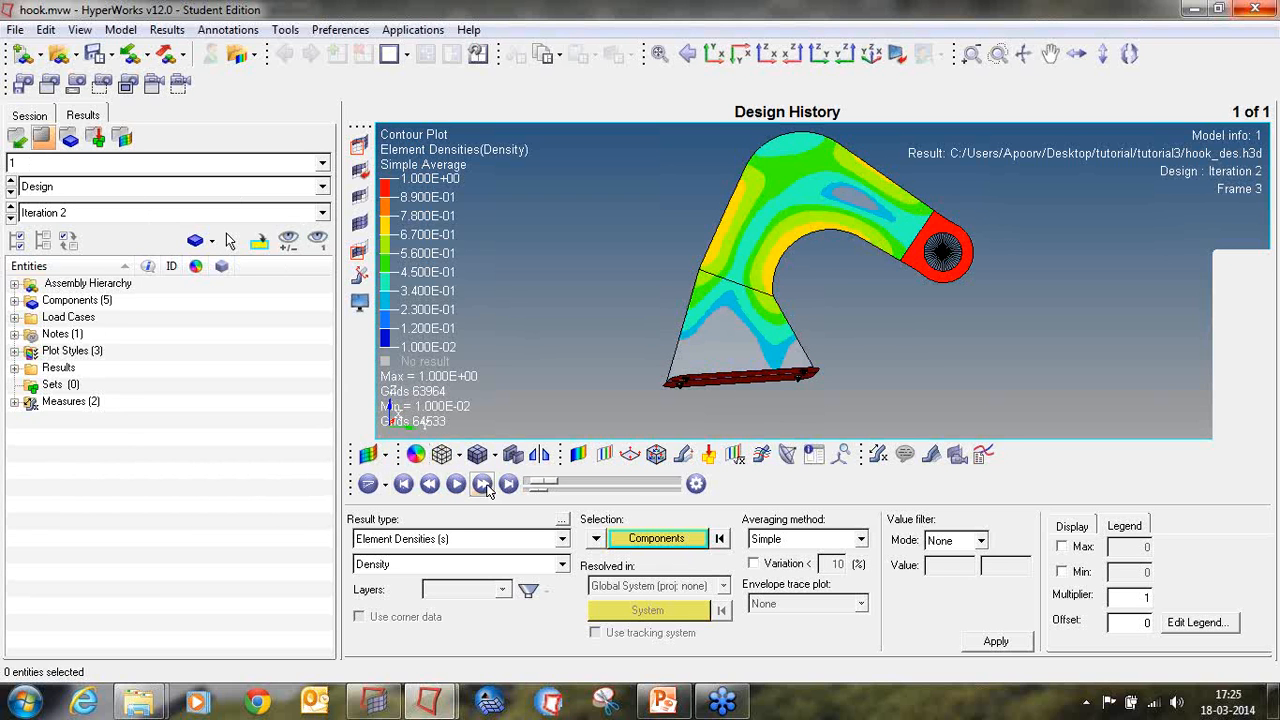
left_click(484, 484)
left_click(484, 484)
left_click(484, 484)
left_click(484, 484)
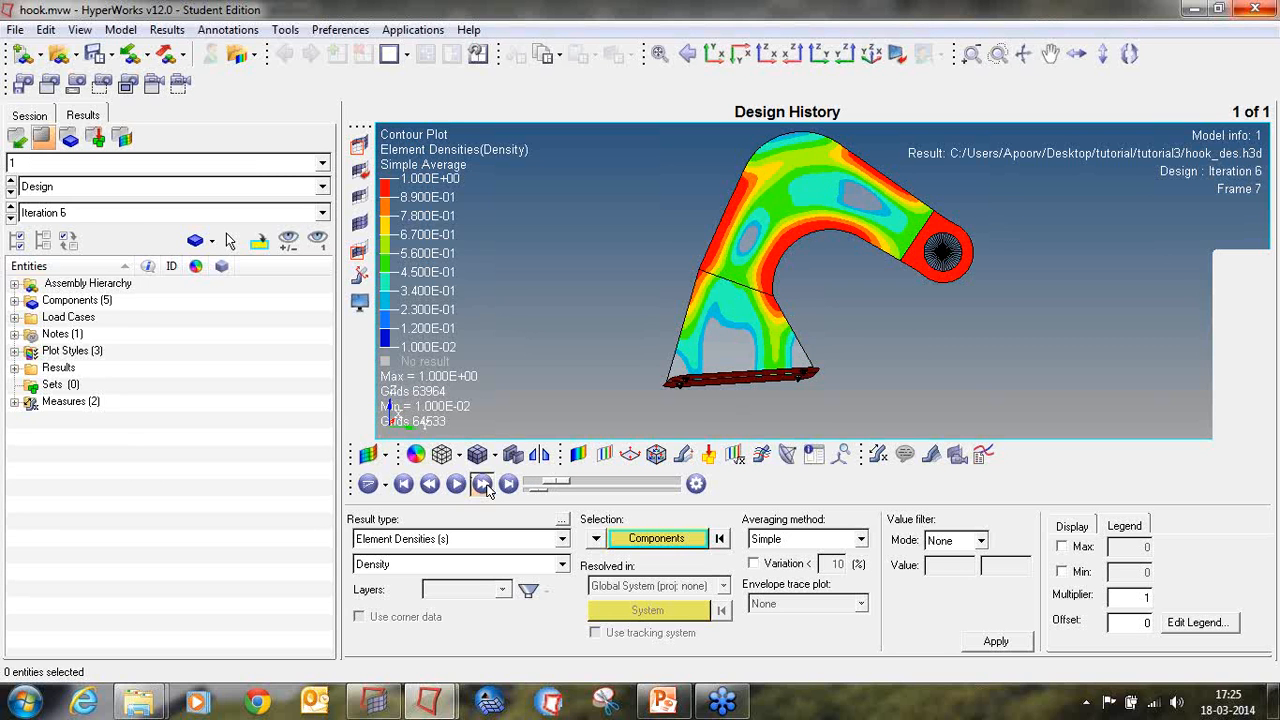
left_click(484, 484)
left_click(484, 484)
left_click(485, 487)
left_click(485, 487)
left_click(485, 487)
left_click(485, 487)
left_click(485, 487)
left_click(485, 487)
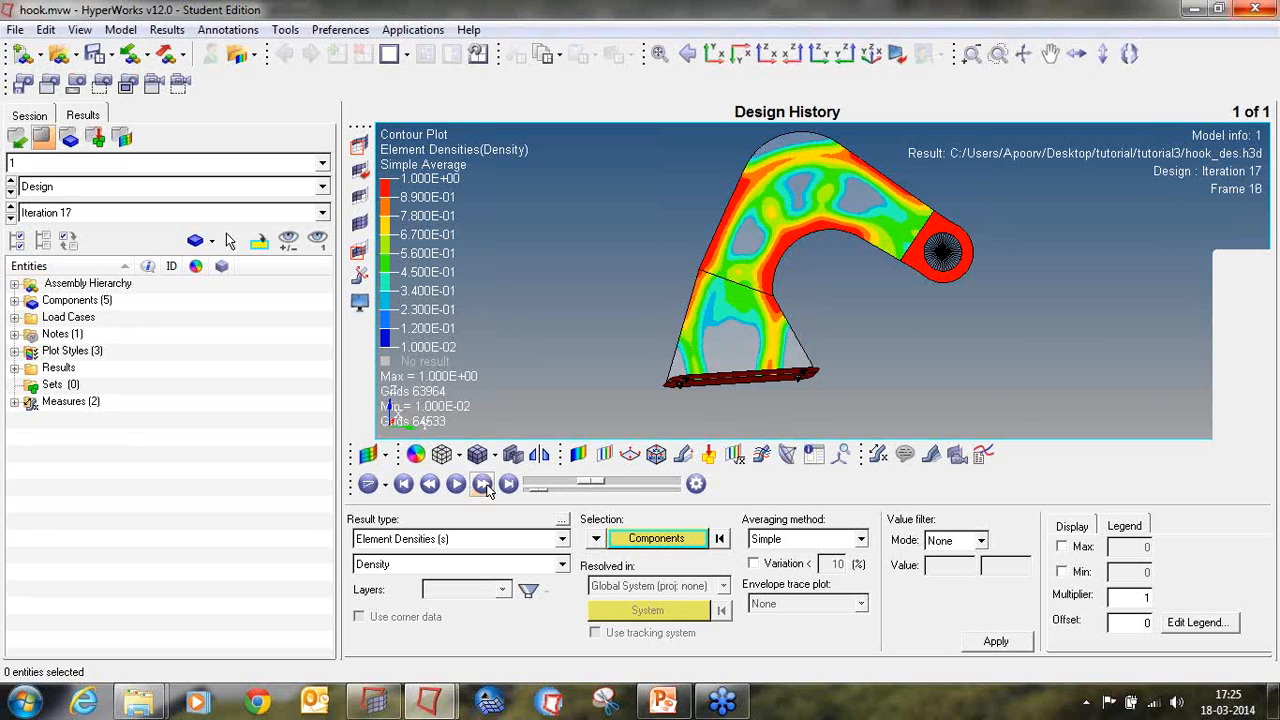
left_click(485, 487)
left_click(485, 487)
left_click(483, 484)
left_click(483, 484)
left_click(483, 484)
left_click(483, 484)
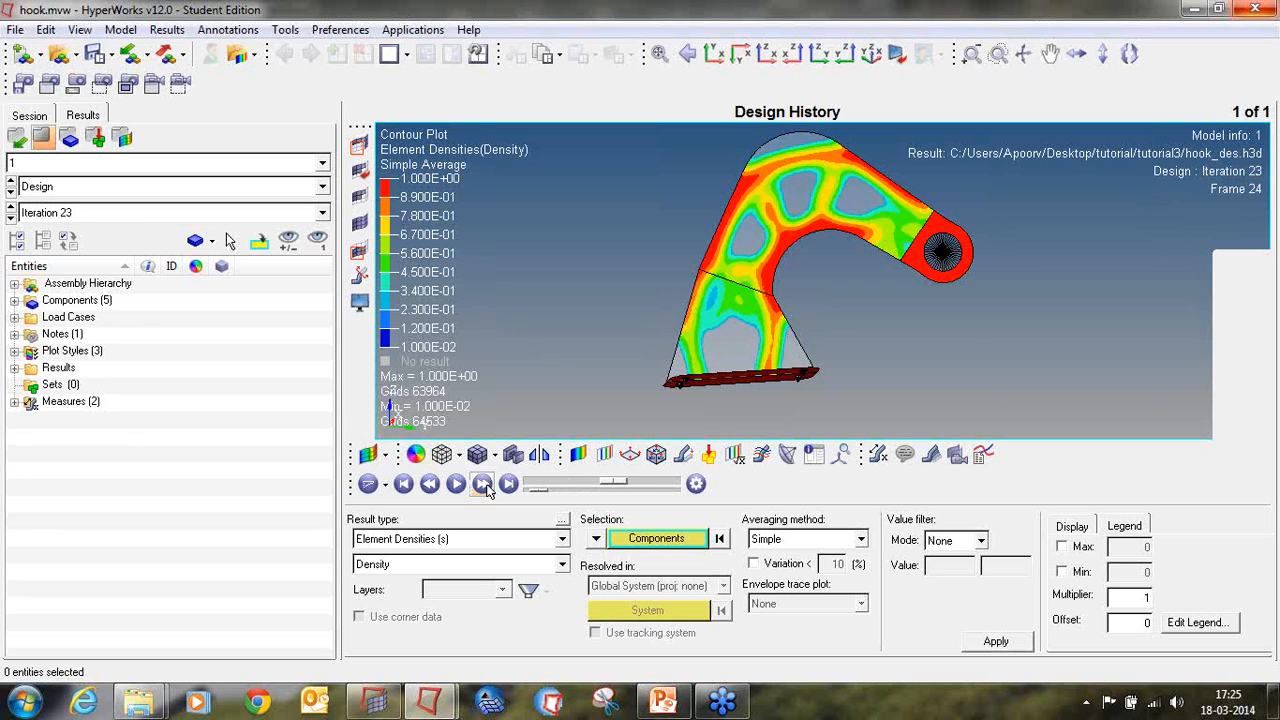
left_click(483, 484)
left_click(483, 484)
left_click(483, 484)
left_click(484, 485)
left_click(484, 485)
left_click(484, 485)
left_click(484, 485)
left_click(484, 485)
Step: Run through the design iterations a second time frame by frame, then show the final density layout at iteration 40
left_click(484, 485)
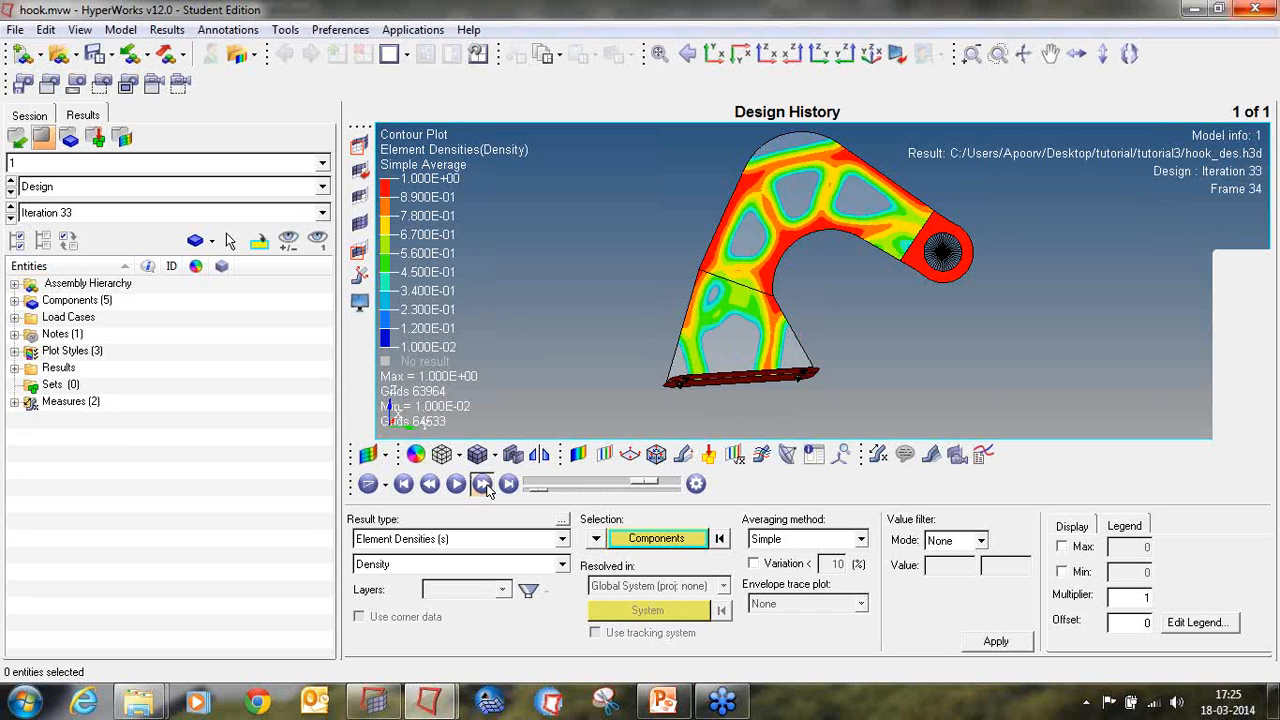
left_click(484, 485)
left_click(484, 485)
left_click(484, 485)
left_click(484, 485)
left_click(484, 485)
left_click(484, 485)
left_click(484, 485)
left_click(484, 485)
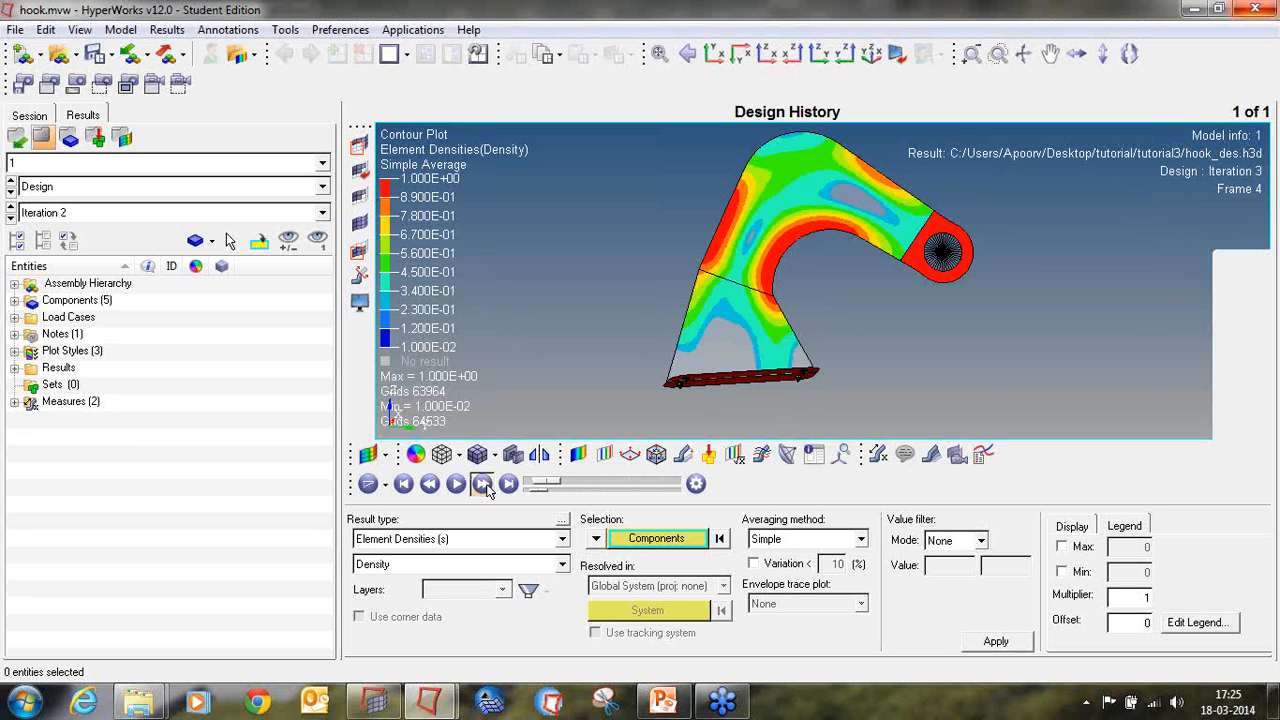
left_click(484, 485)
left_click(484, 485)
left_click(484, 485)
left_click(484, 485)
left_click(484, 485)
left_click(484, 485)
left_click(484, 485)
left_click(484, 485)
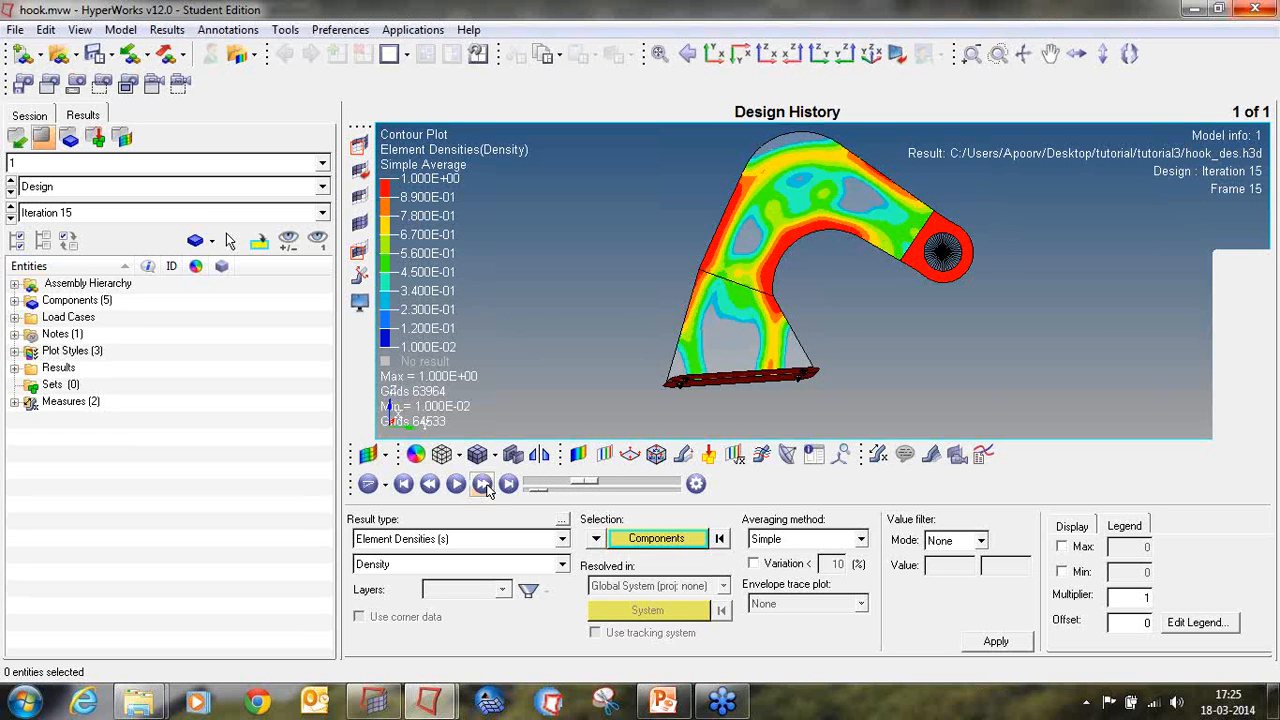
left_click(484, 485)
left_click(484, 485)
left_click(484, 485)
left_click(484, 485)
left_click(484, 485)
left_click(484, 485)
left_click(484, 485)
left_click(484, 485)
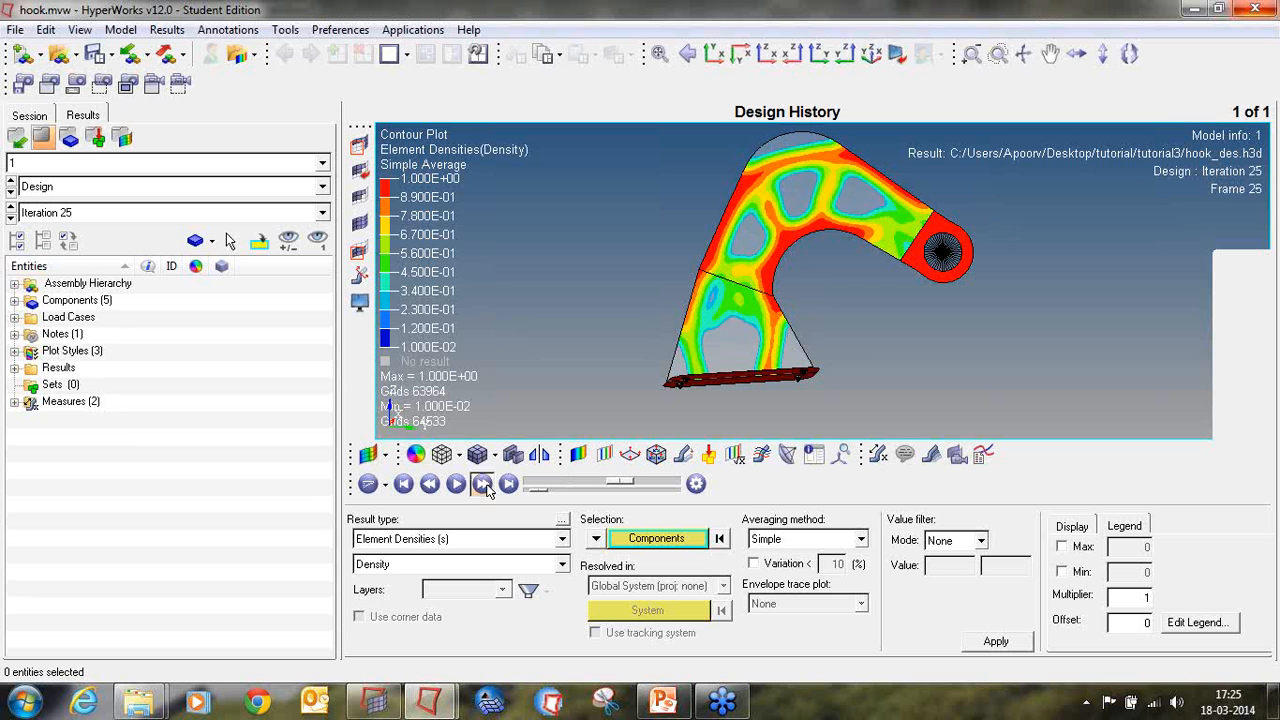
left_click(484, 485)
left_click(484, 485)
left_click(484, 485)
left_click(484, 485)
left_click(484, 485)
left_click(484, 485)
left_click(484, 485)
left_click(484, 485)
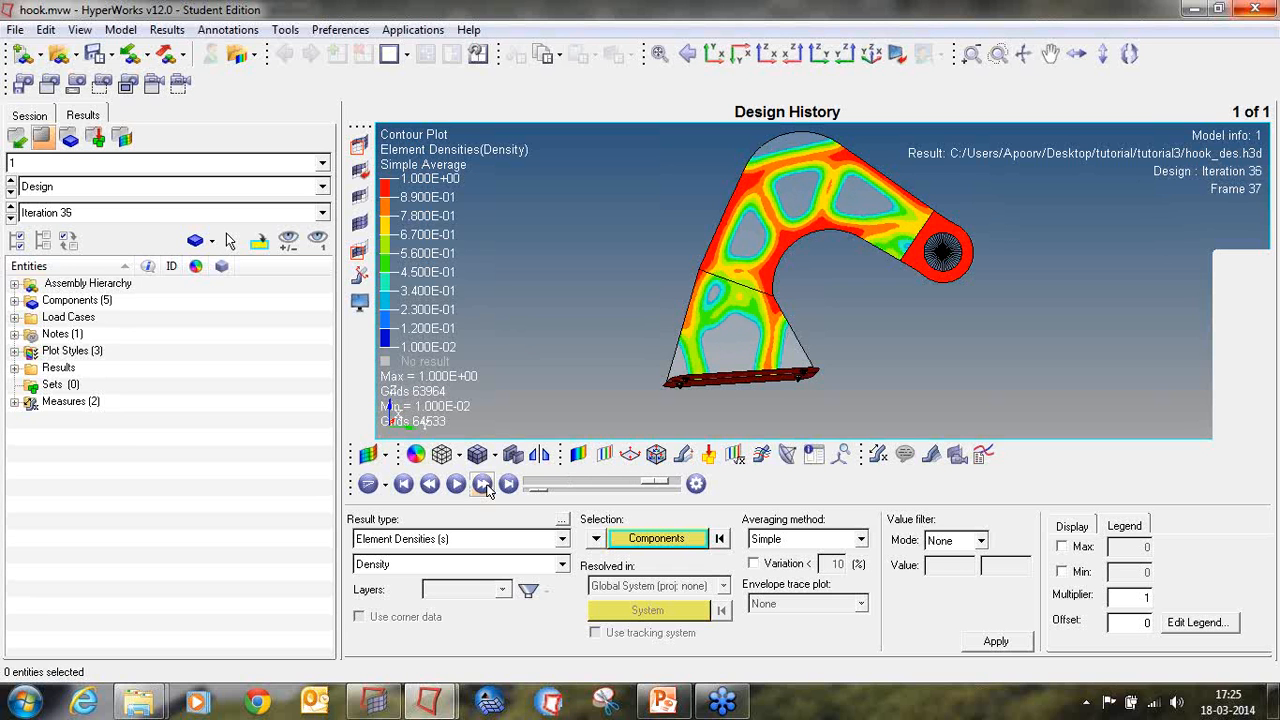
left_click(484, 485)
left_click(484, 485)
left_click(484, 485)
left_click(484, 485)
left_click(484, 485)
left_click(484, 485)
left_click(484, 485)
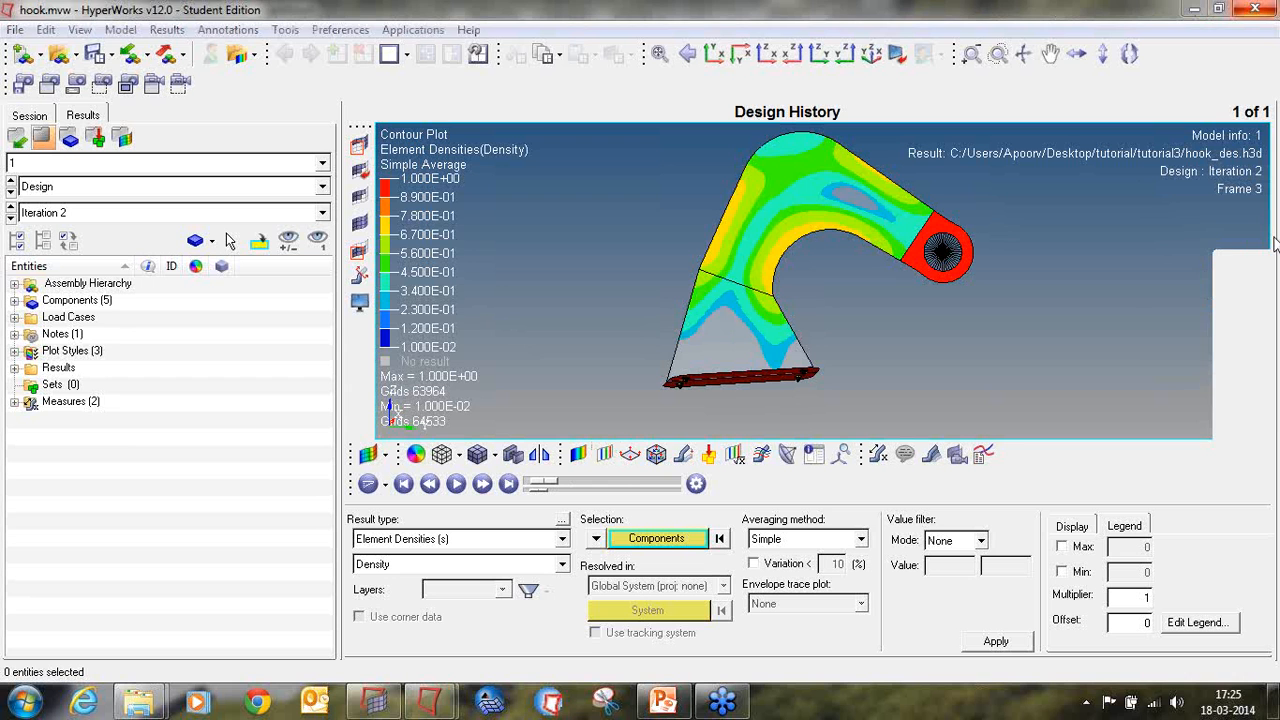
left_click(508, 484)
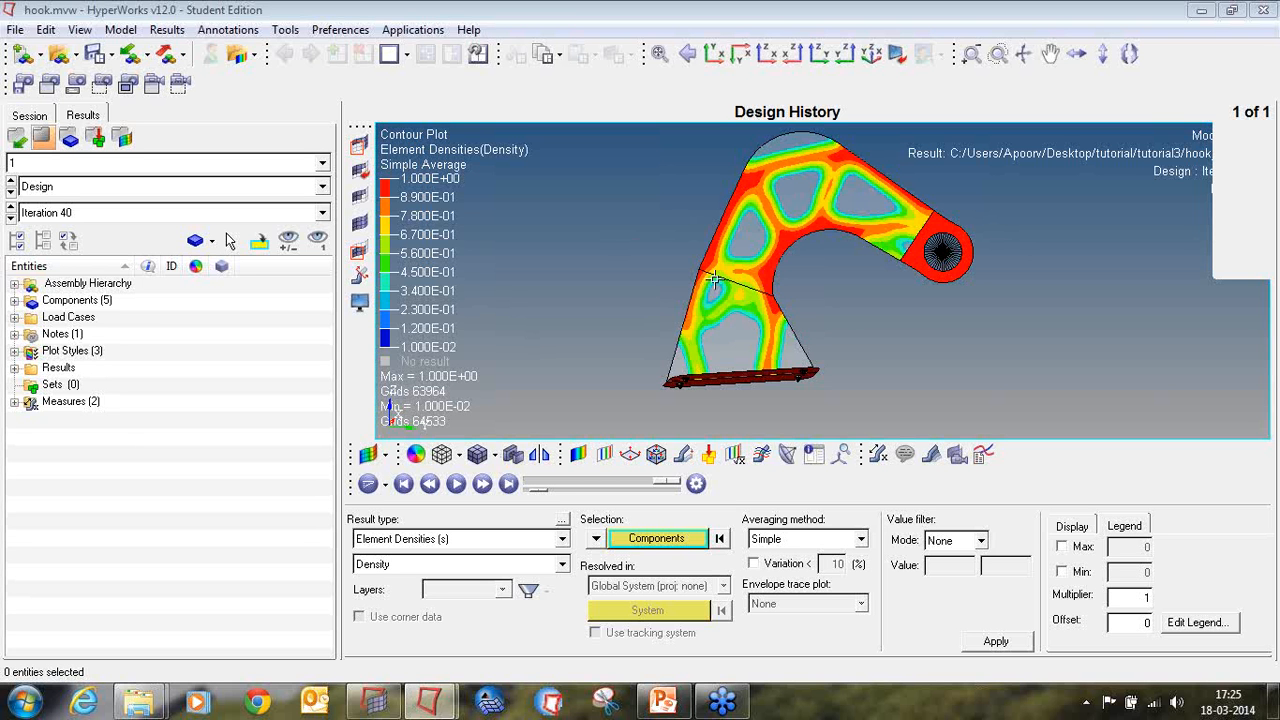
Step: Close the hook results session without saving it and switch to the PowerPoint presentation on topology optimization
left_click(1265, 10)
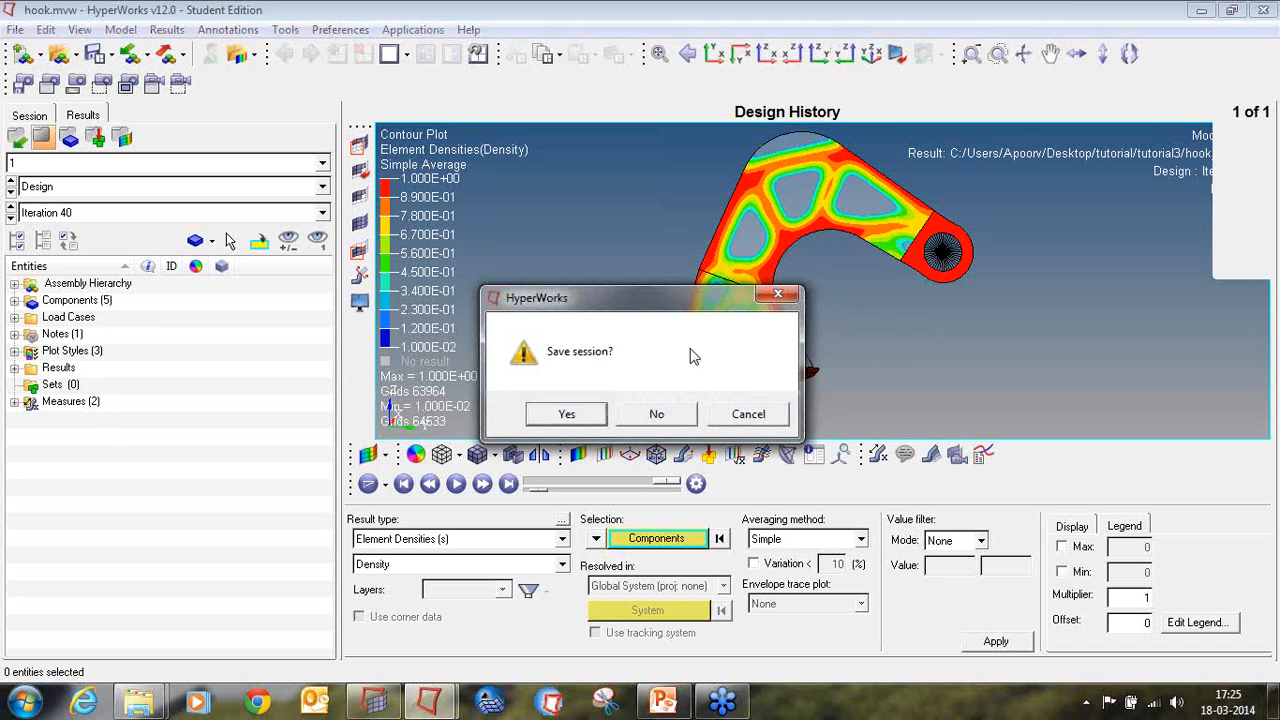
left_click(660, 414)
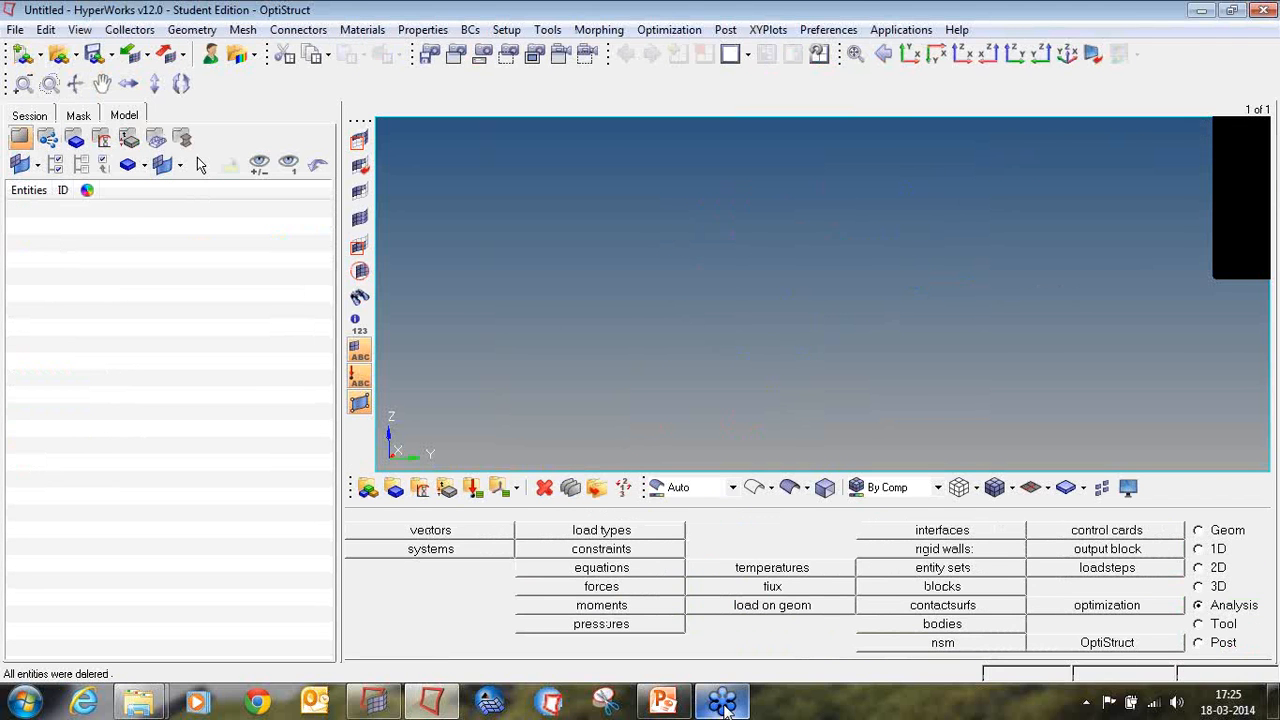
left_click(663, 700)
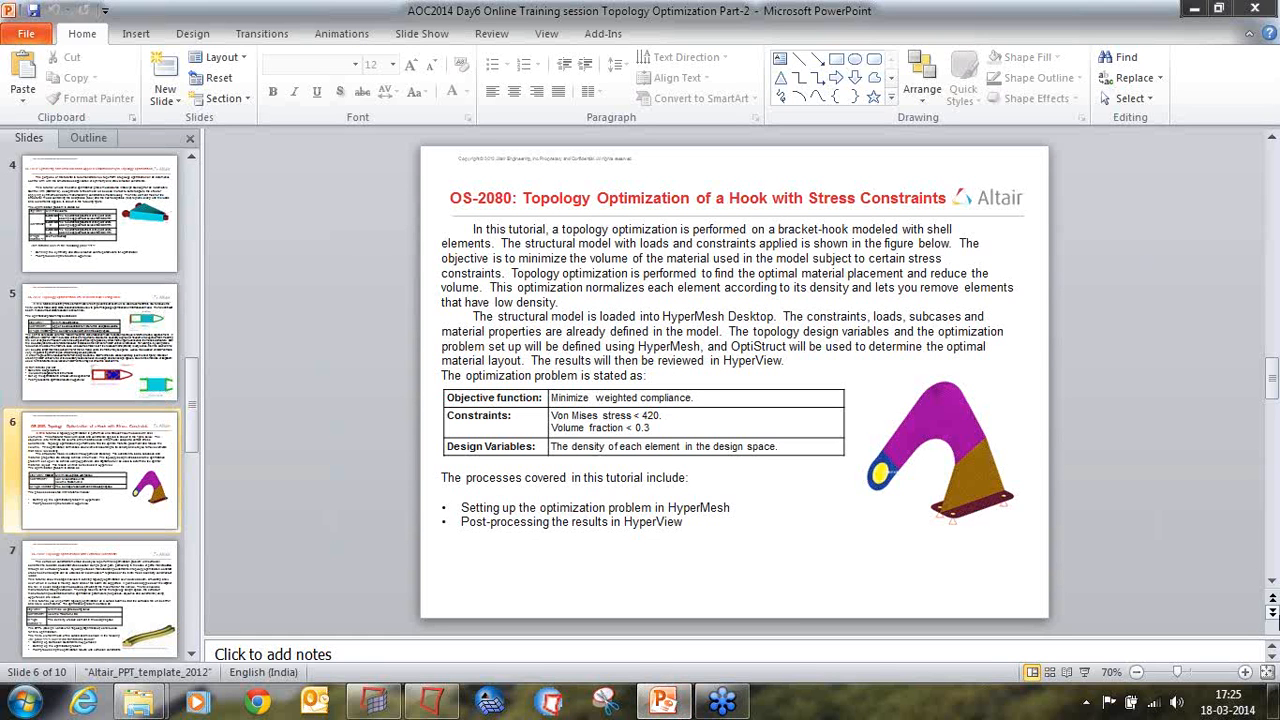